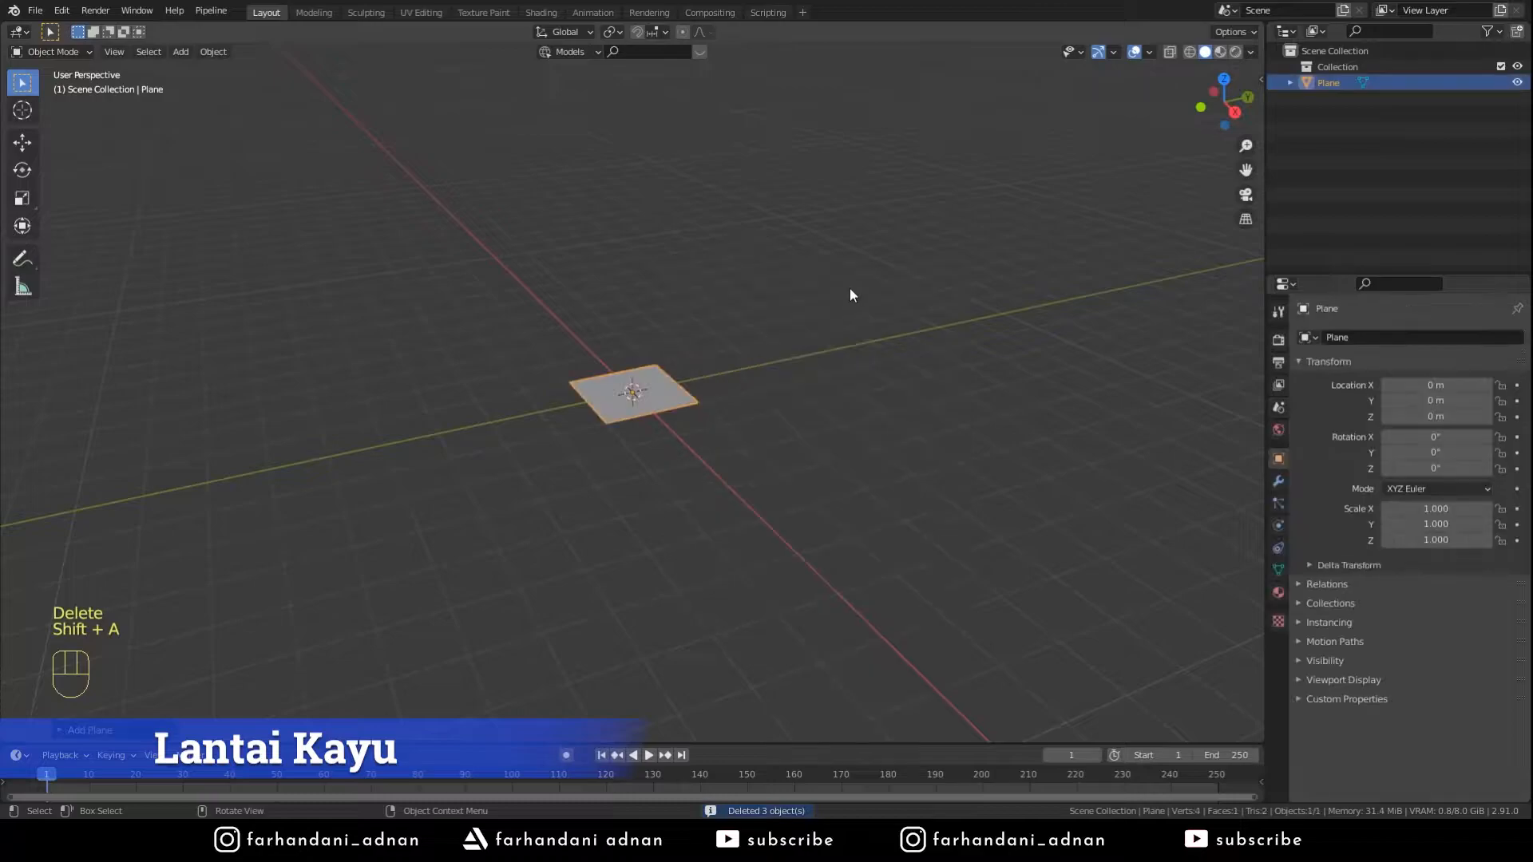
# - Enter Edit Mode on the plane and stretch its whole mesh along the Y axis
pyautogui.moveTo(695, 387)
pyautogui.mouseDown(button='middle')
pyautogui.moveTo(911, 462)
pyautogui.moveTo(696, 377)
pyautogui.mouseUp(button='middle')
pyautogui.scroll(6, 695, 376)
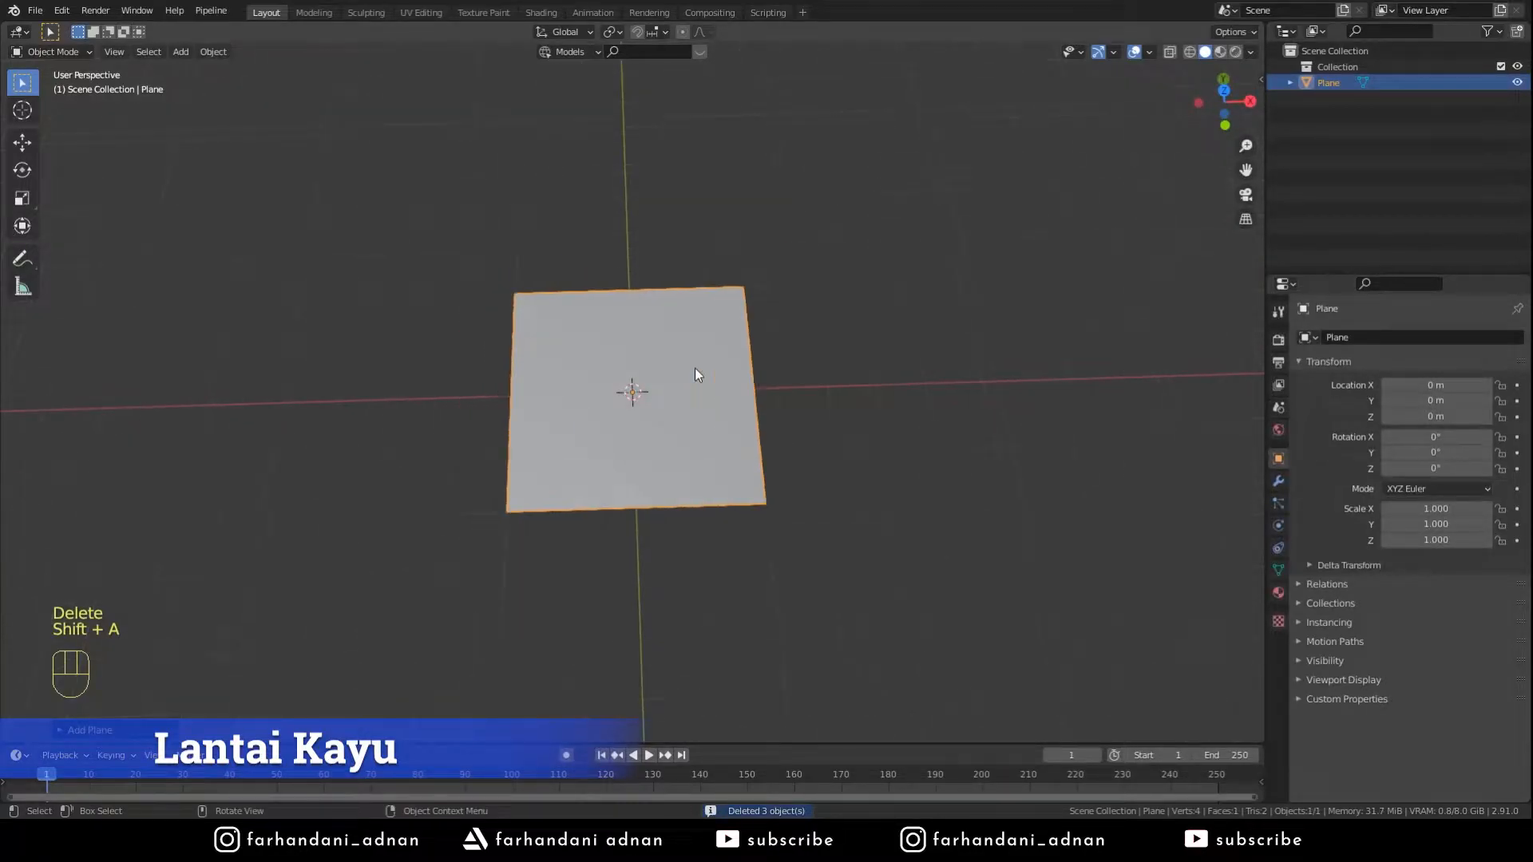
pyautogui.scroll(-1, 802, 348)
pyautogui.press('Tab')
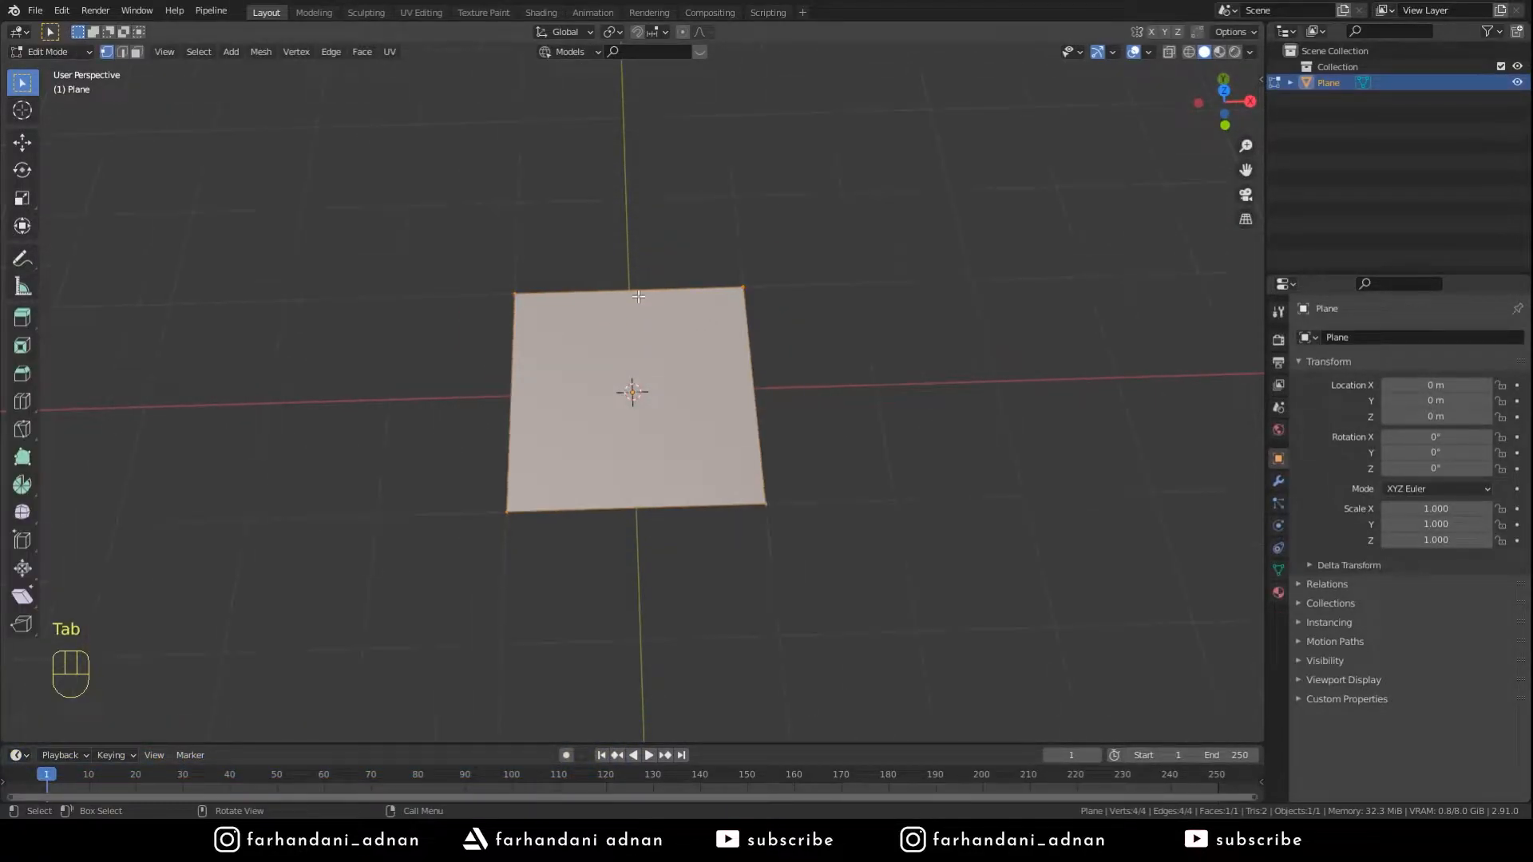
pyautogui.press('s')
pyautogui.press('y')
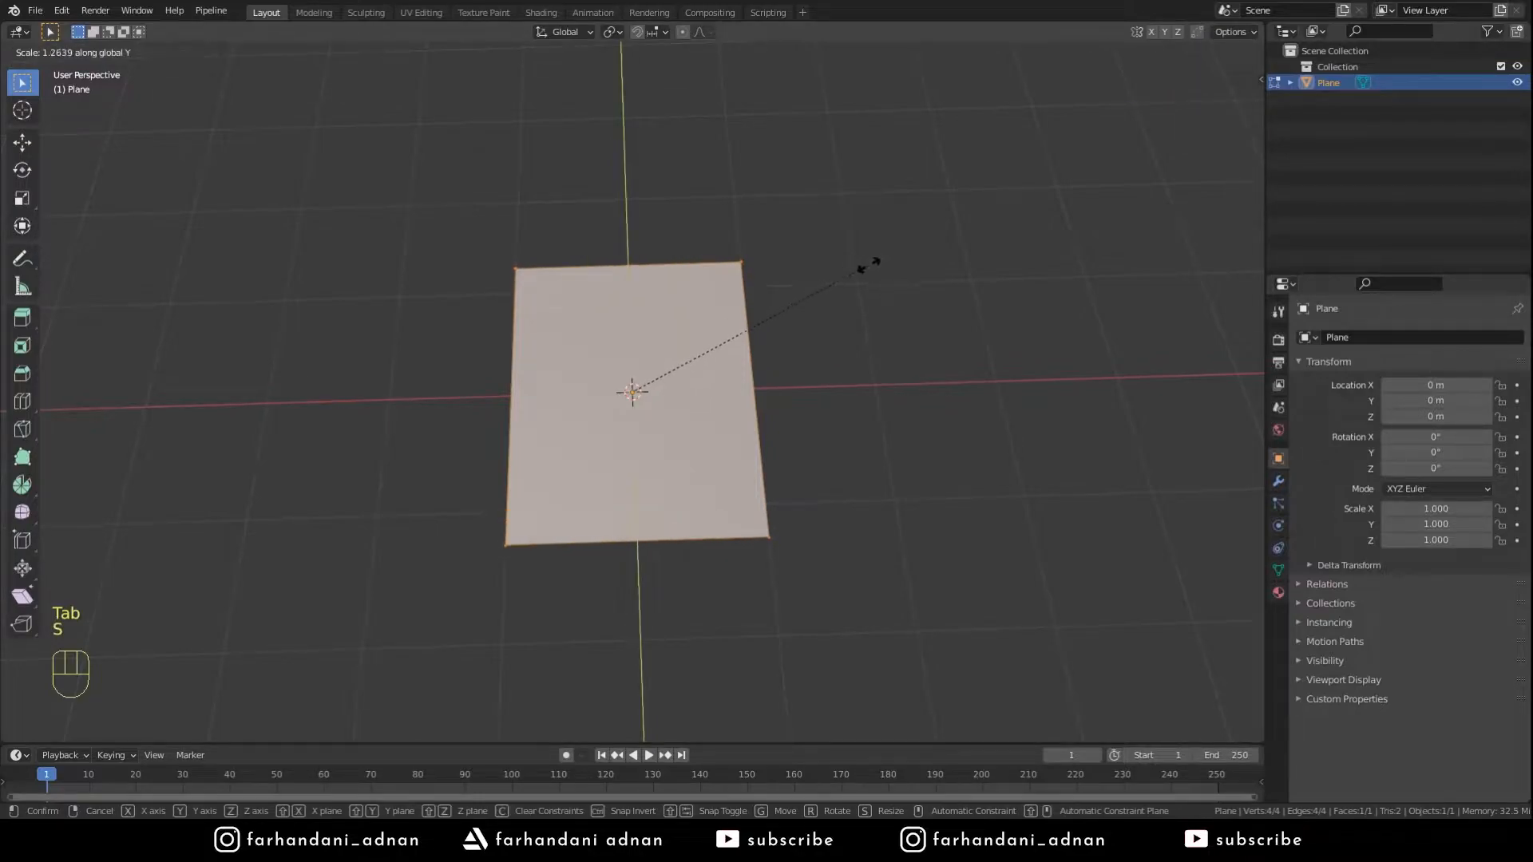
pyautogui.click(900, 332)
# - Widen the plane's mesh along X, and lengthen it a little more along Y to form a larger rectangle
pyautogui.press('s')
pyautogui.press('x')
pyautogui.click(969, 340)
pyautogui.moveTo(969, 340); pyautogui.dragTo(908, 383, button='middle')
pyautogui.press('s')
pyautogui.press('y')
pyautogui.click(948, 409)
pyautogui.moveTo(789, 438); pyautogui.dragTo(846, 400, button='middle')
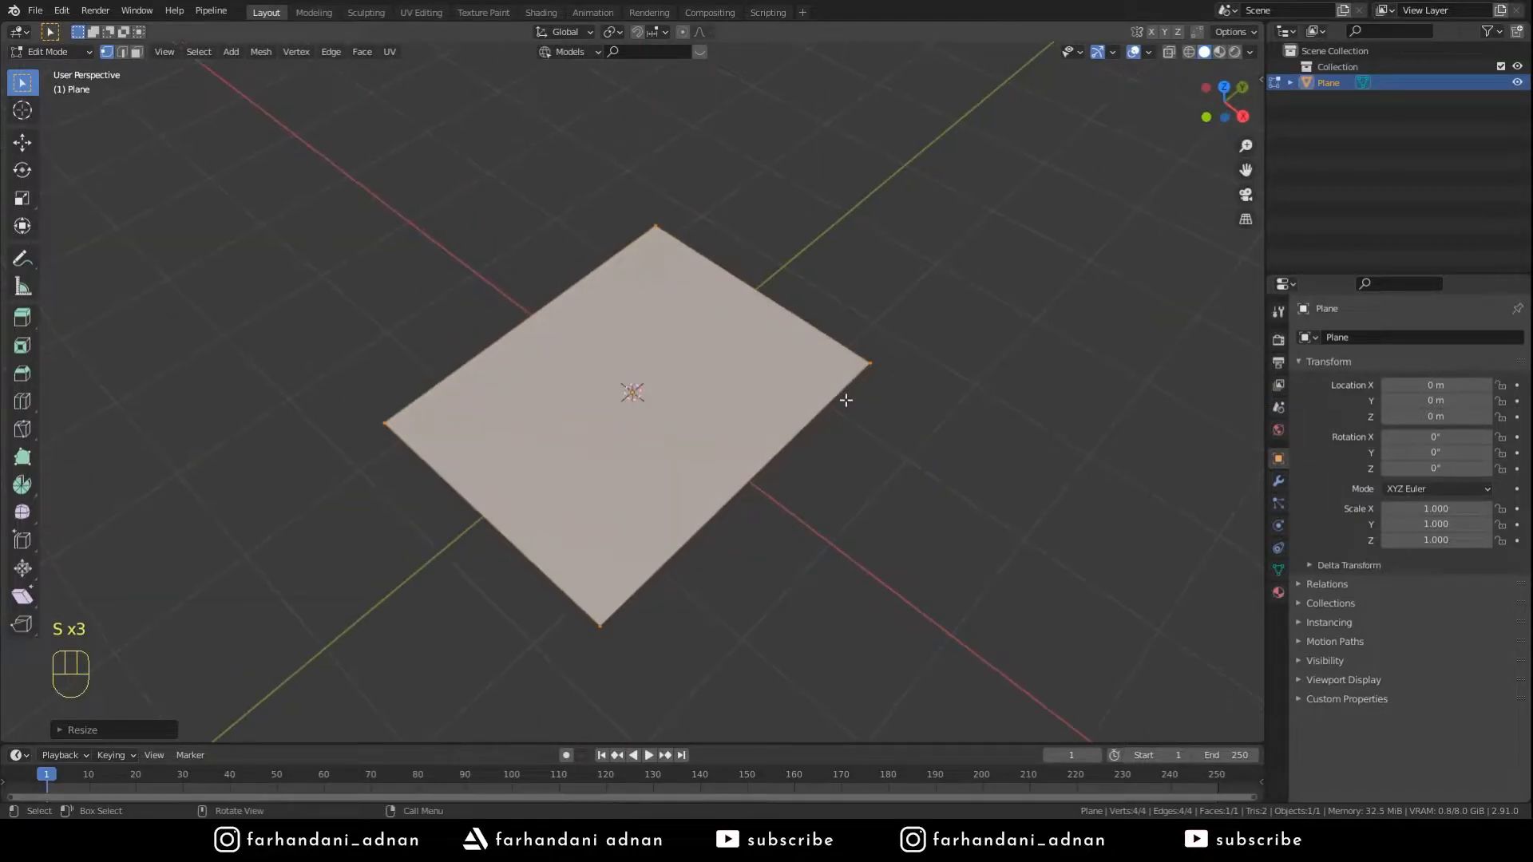
# - Add seven evenly spaced loop cuts running lengthwise along the plane's Y direction
pyautogui.hotkey('ctrl', 'r')
pyautogui.scroll(5, 772, 259)
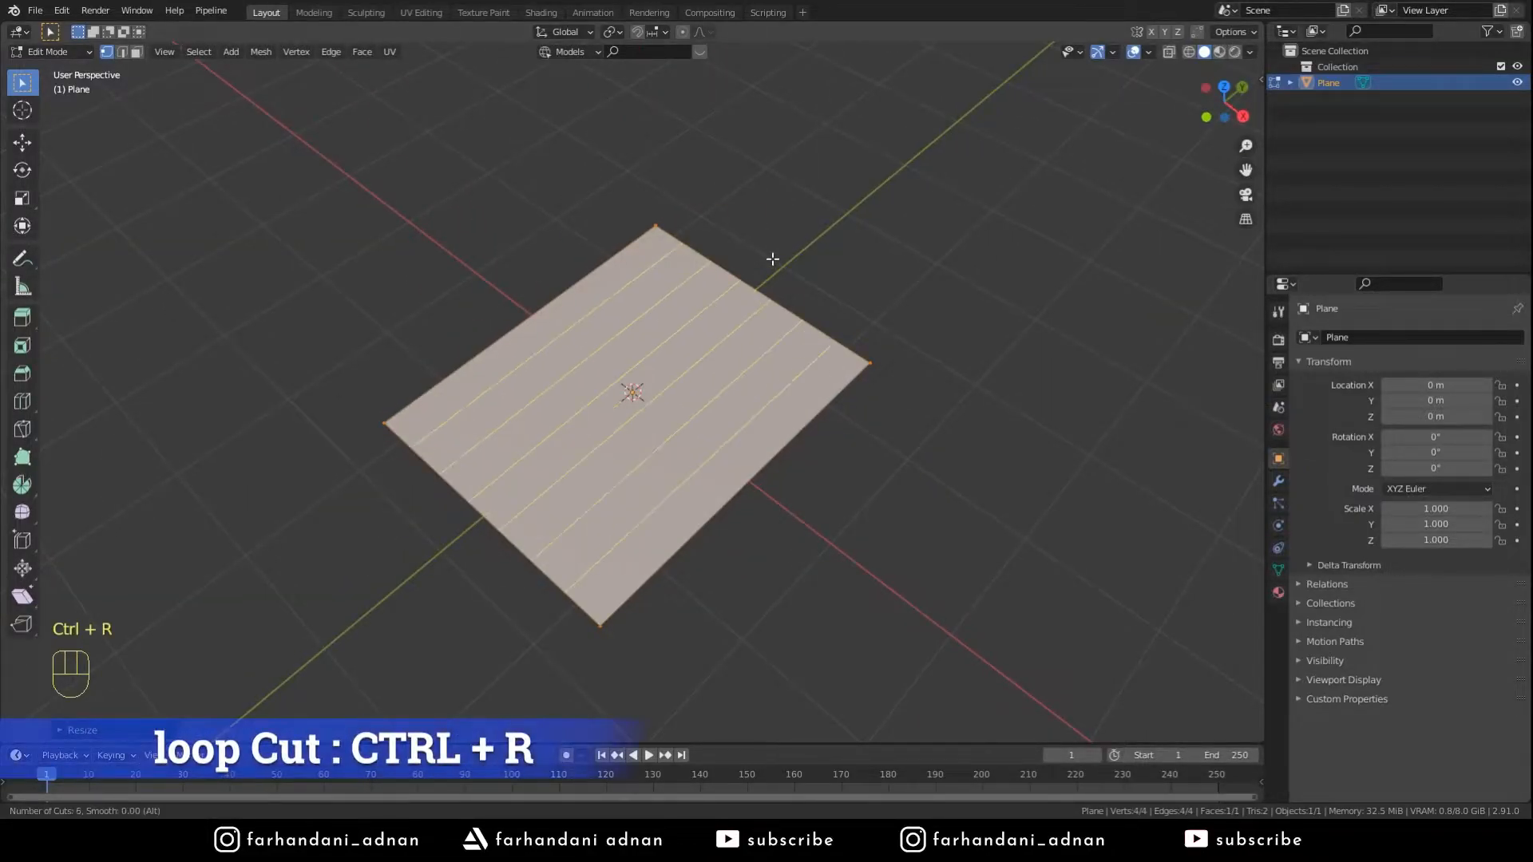
pyautogui.scroll(1, 772, 258)
pyautogui.click(772, 259)
pyautogui.click(772, 259)
# - Bevel the seven lengthwise cut edges into narrow strips between the planks
pyautogui.scroll(2, 752, 343)
pyautogui.scroll(-1, 752, 343)
pyautogui.moveTo(752, 342); pyautogui.dragTo(786, 340, button='middle')
pyautogui.moveTo(796, 481)
pyautogui.keyDown('ctrl'); pyautogui.mouseDown()
pyautogui.moveTo(783, 454)
pyautogui.moveTo(786, 490)
pyautogui.mouseUp(); pyautogui.keyUp('ctrl')
pyautogui.scroll(2, 837, 448)
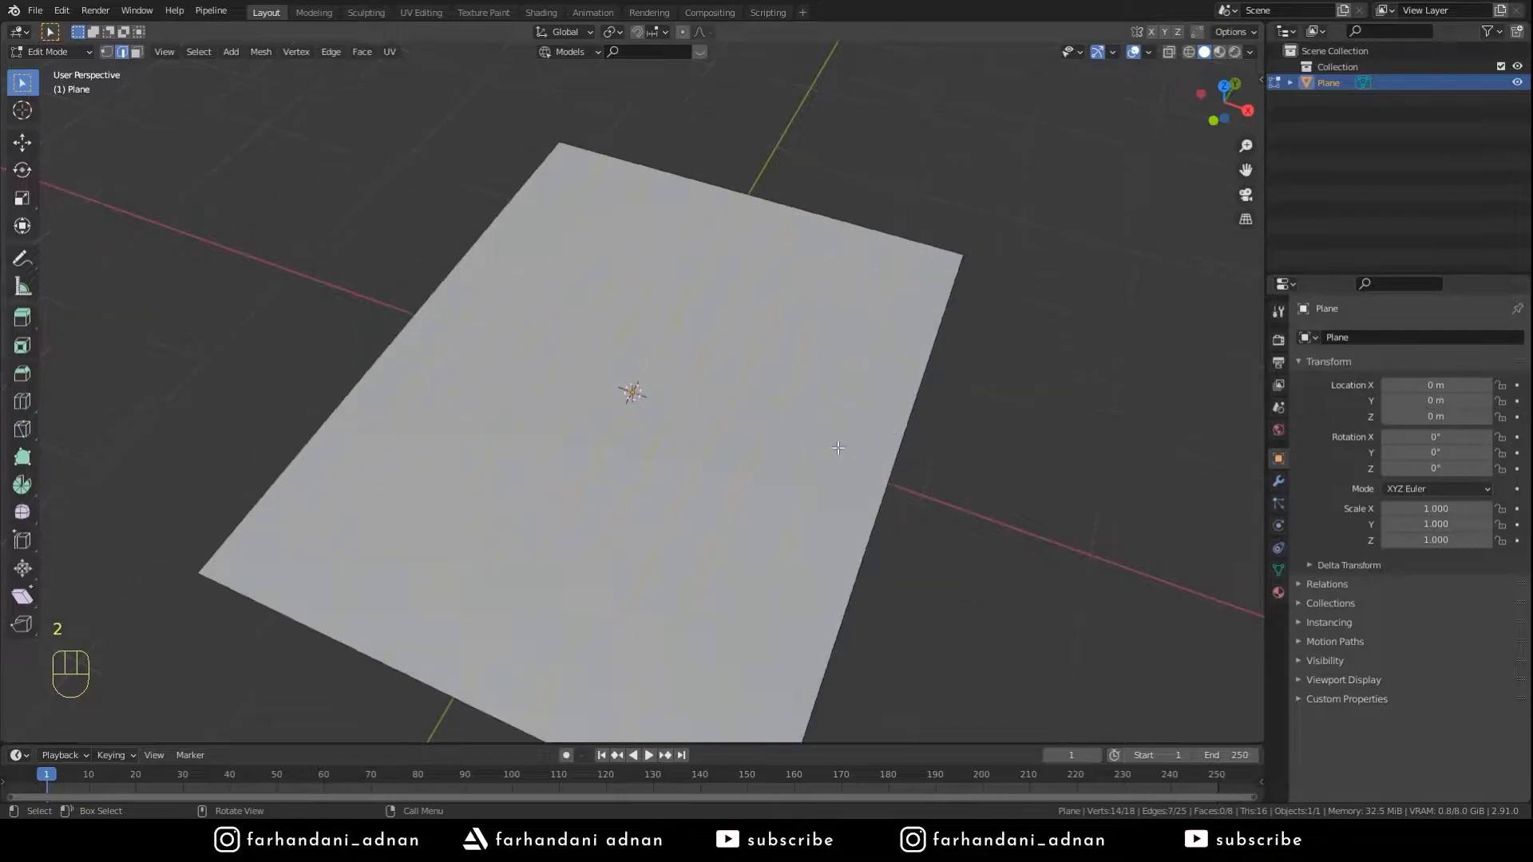
pyautogui.hotkey('ctrl', 'b')
pyautogui.moveTo(789, 431); pyautogui.dragTo(718, 409)
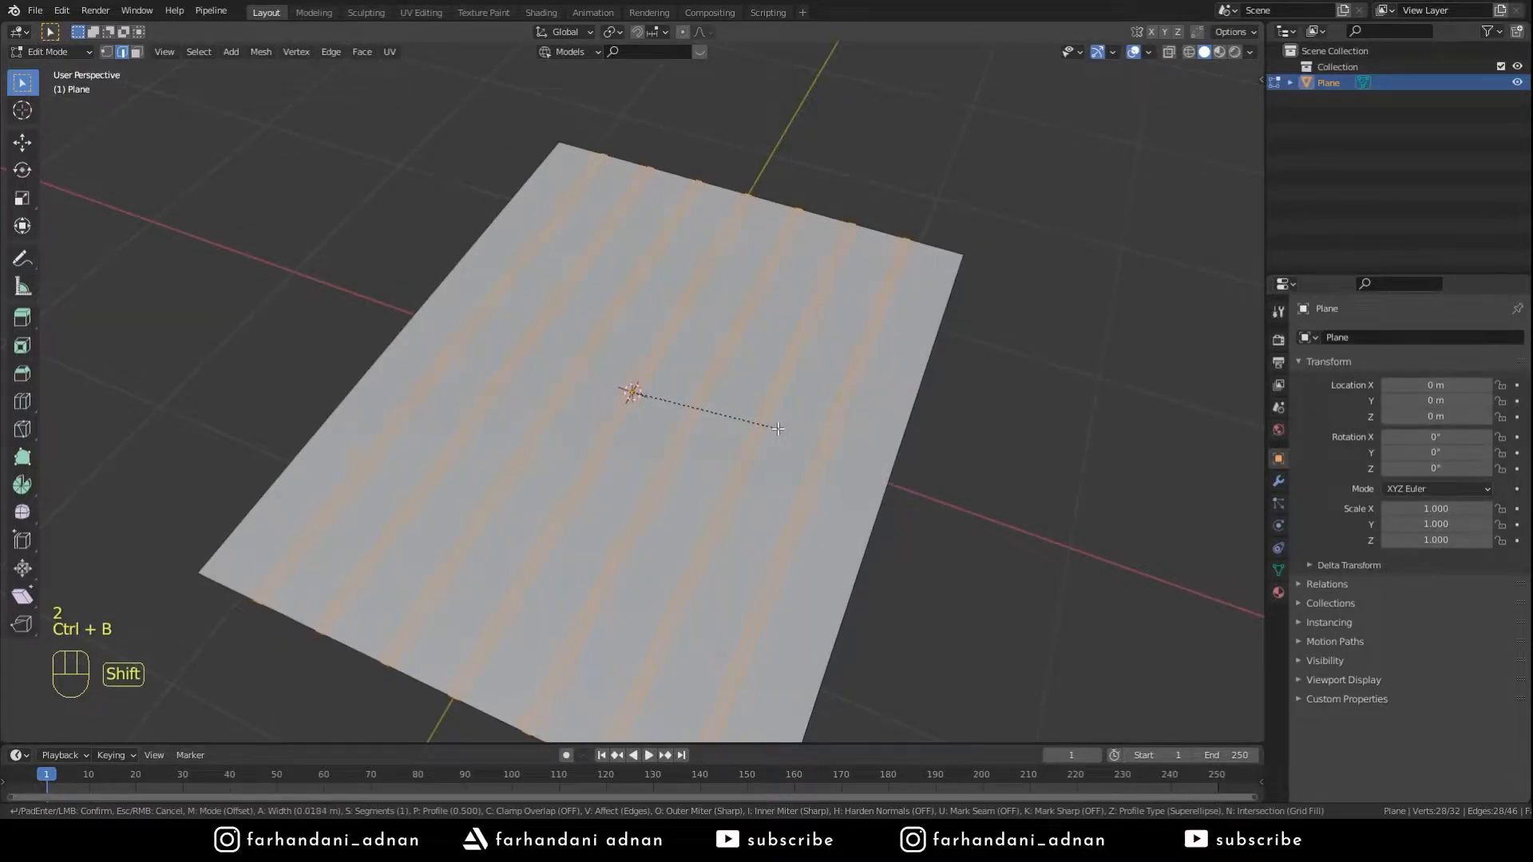
pyautogui.click(719, 409)
# - Delete the narrow bevelled strips to leave gaps between eight separate planks, and return to Object Mode
pyautogui.press('x')
pyautogui.click(815, 363)
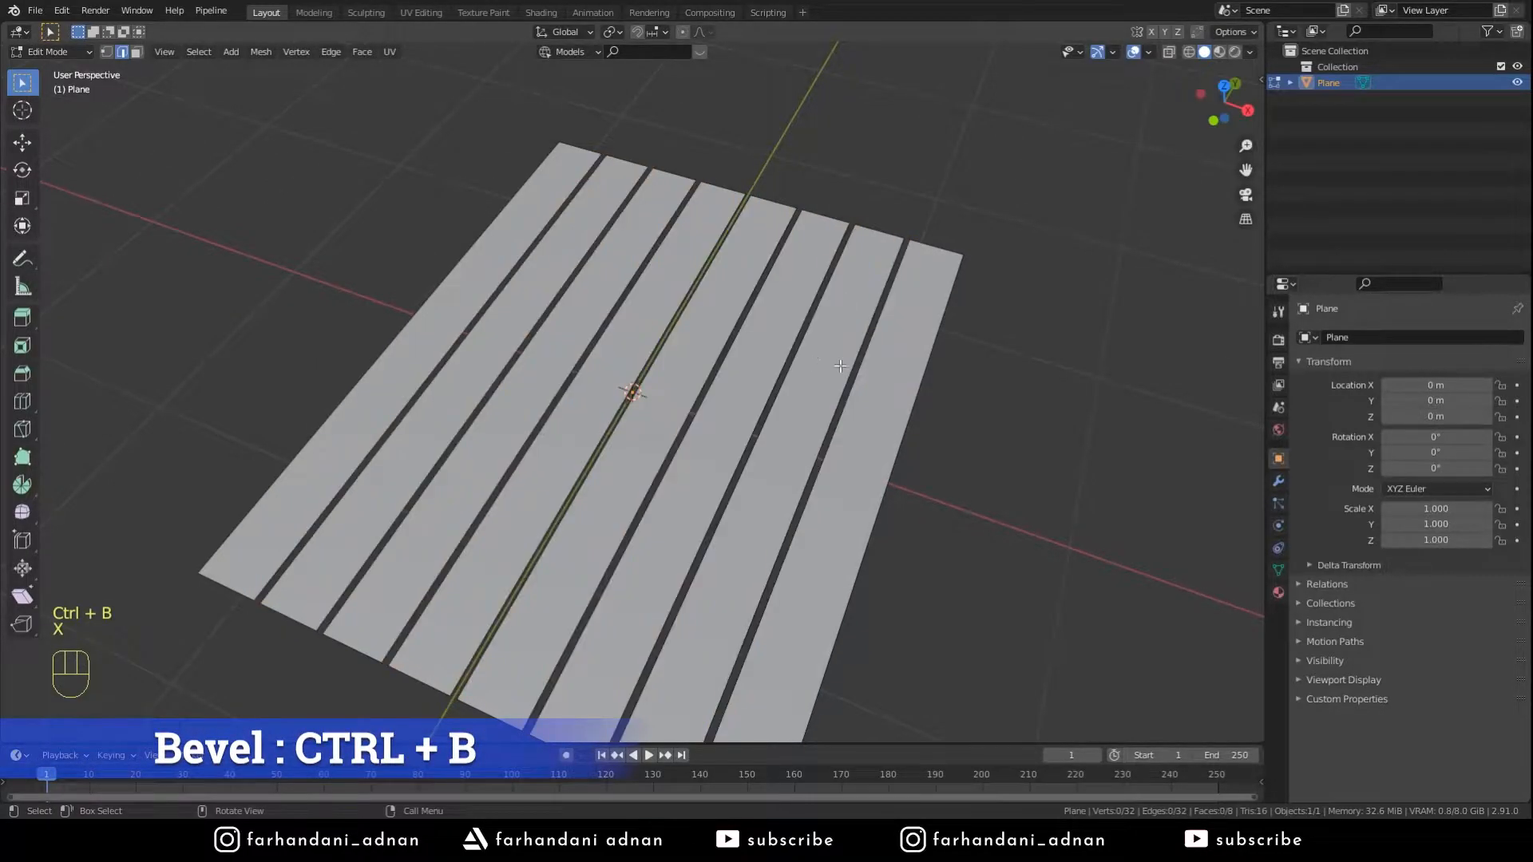
pyautogui.press('Tab')
pyautogui.scroll(-4, 880, 371)
pyautogui.moveTo(880, 371)
pyautogui.mouseDown(button='middle')
pyautogui.moveTo(695, 353)
pyautogui.moveTo(725, 404)
pyautogui.moveTo(854, 381)
pyautogui.mouseUp(button='middle')
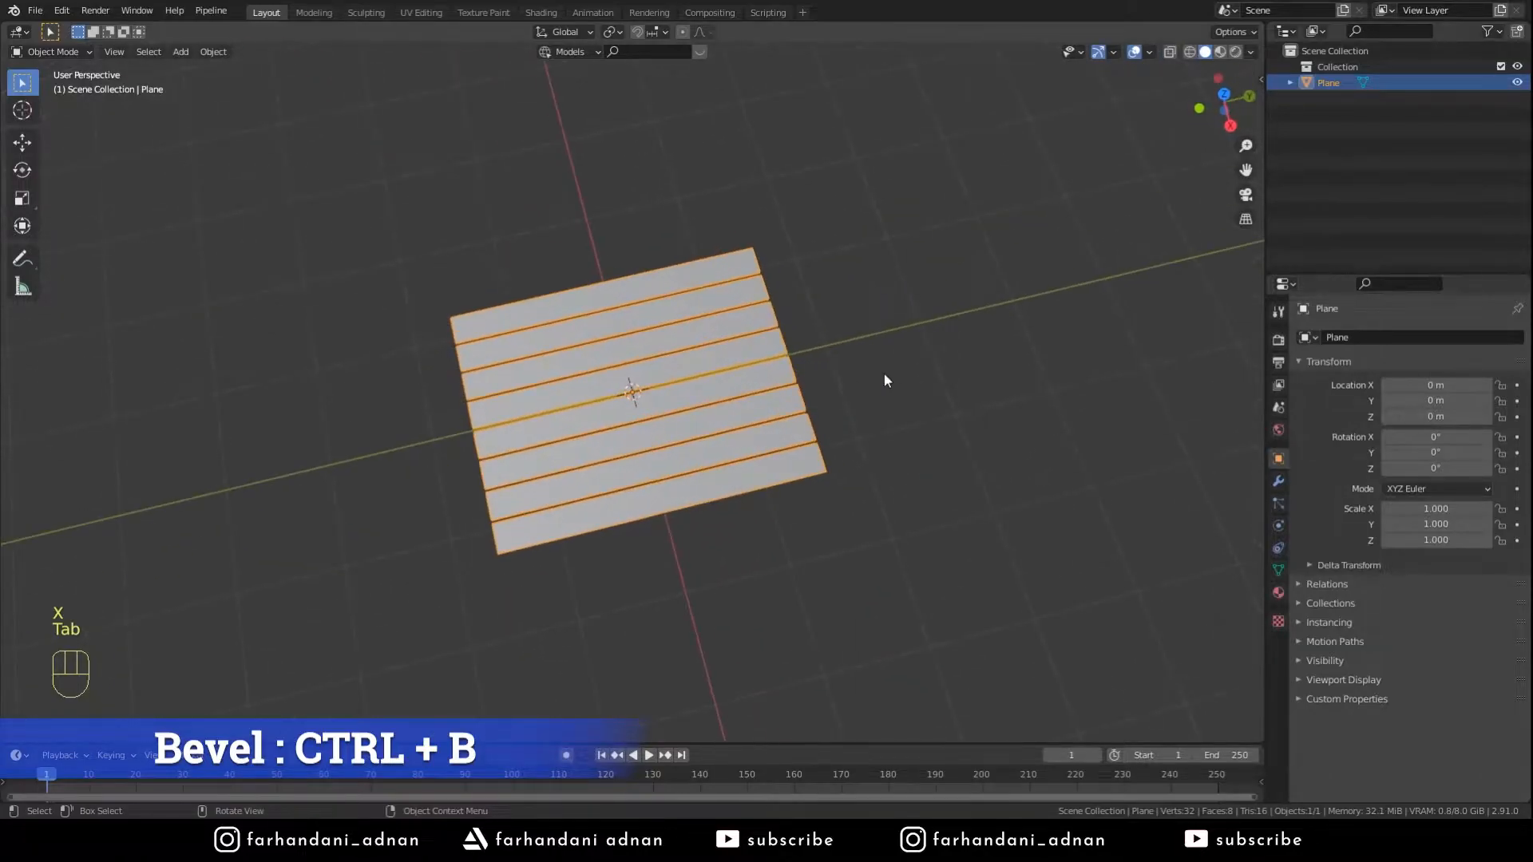
# - Scale all the planks along Y in Edit Mode by about 1.18
pyautogui.press('Tab')
pyautogui.press('a')
pyautogui.press('s')
pyautogui.press('y')
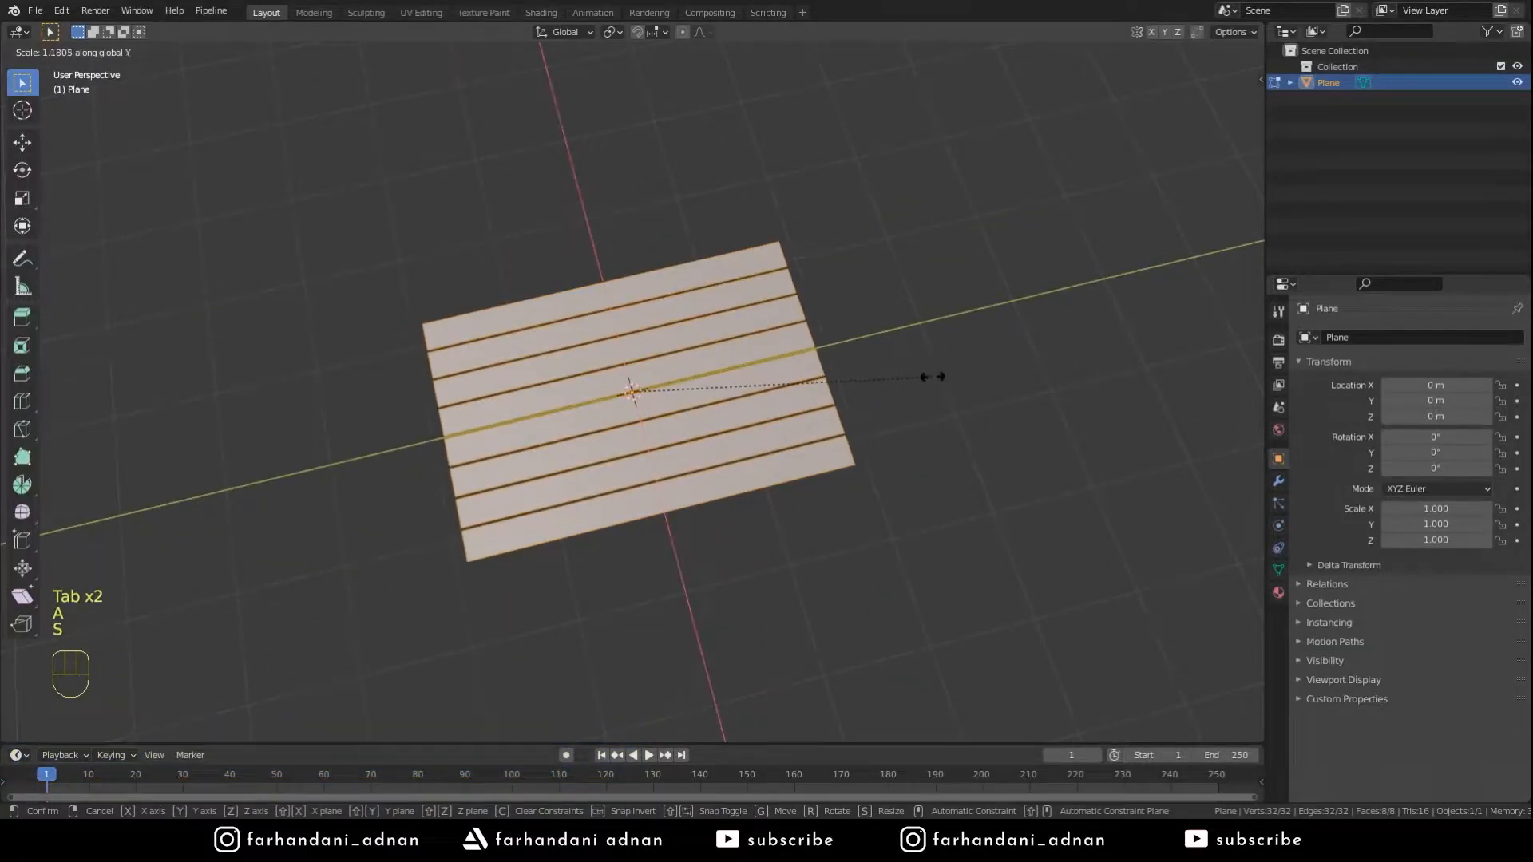
pyautogui.click(931, 376)
pyautogui.press('Tab')
# - In top view with vertex selection, move the second plank's negative-Y end edge slightly outward along Y
pyautogui.moveTo(721, 386); pyautogui.dragTo(694, 310, button='middle')
pyautogui.scroll(2, 626, 457)
pyautogui.press('Tab')
pyautogui.moveTo(626, 457)
pyautogui.mouseDown(button='middle')
pyautogui.moveTo(559, 479)
pyautogui.moveTo(603, 440)
pyautogui.moveTo(639, 435)
pyautogui.mouseUp(button='middle')
pyautogui.press('KP_7')
pyautogui.scroll(3, 600, 447)
pyautogui.press('Tab')
pyautogui.press('Tab')
pyautogui.press('1')
pyautogui.scroll(1, 586, 452)
pyautogui.moveTo(566, 444); pyautogui.dragTo(657, 503)
pyautogui.press('g')
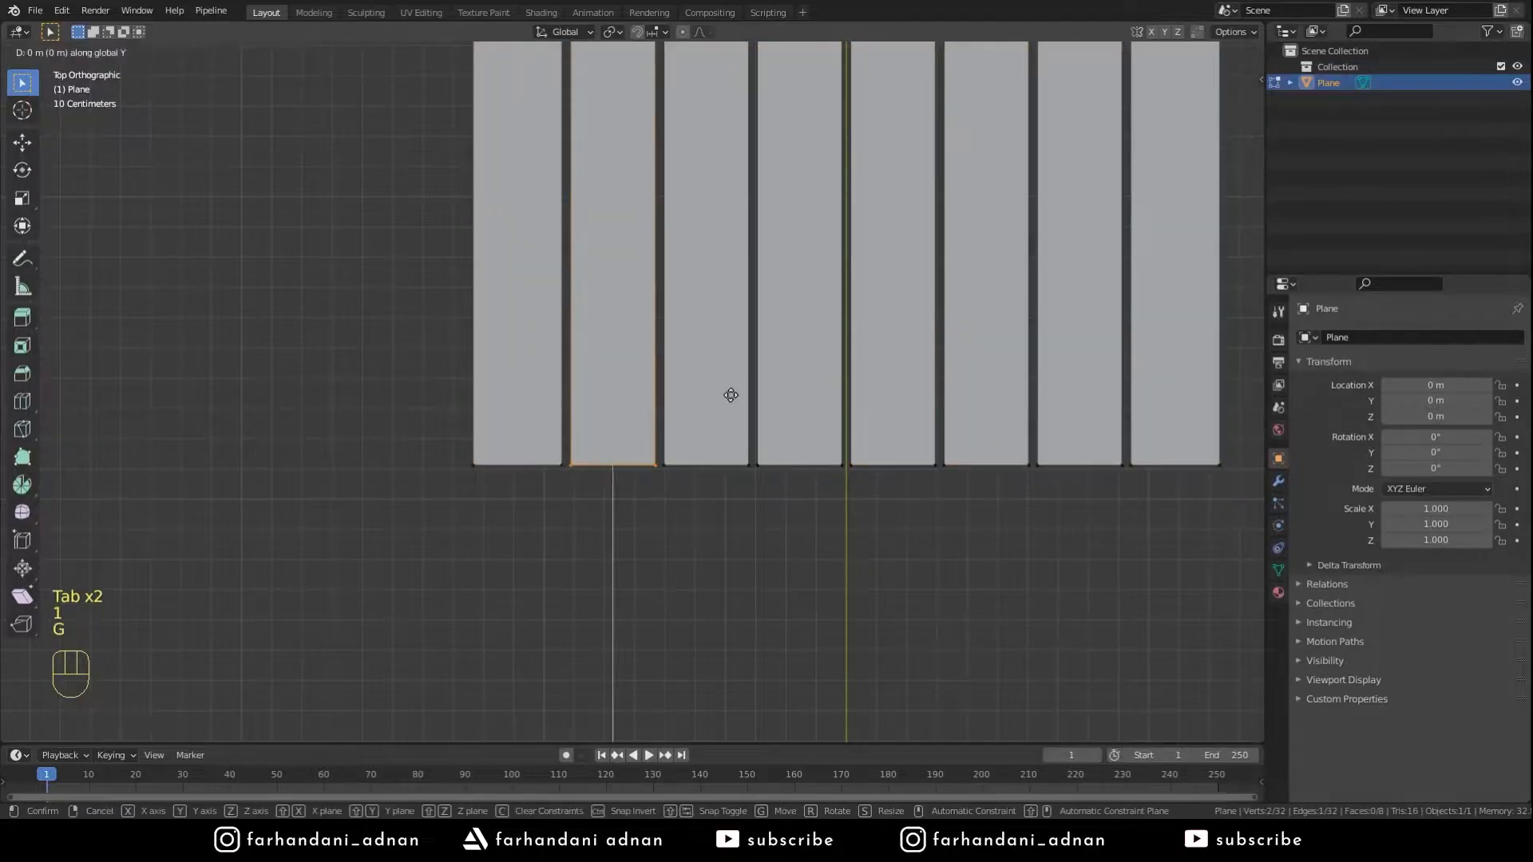
pyautogui.press('y')
pyautogui.click(742, 495)
# - Nudge the first plank's inner corner inward, then add a lengthwise loop cut to the third plank and pull its end midpoint outward
pyautogui.click(571, 472)
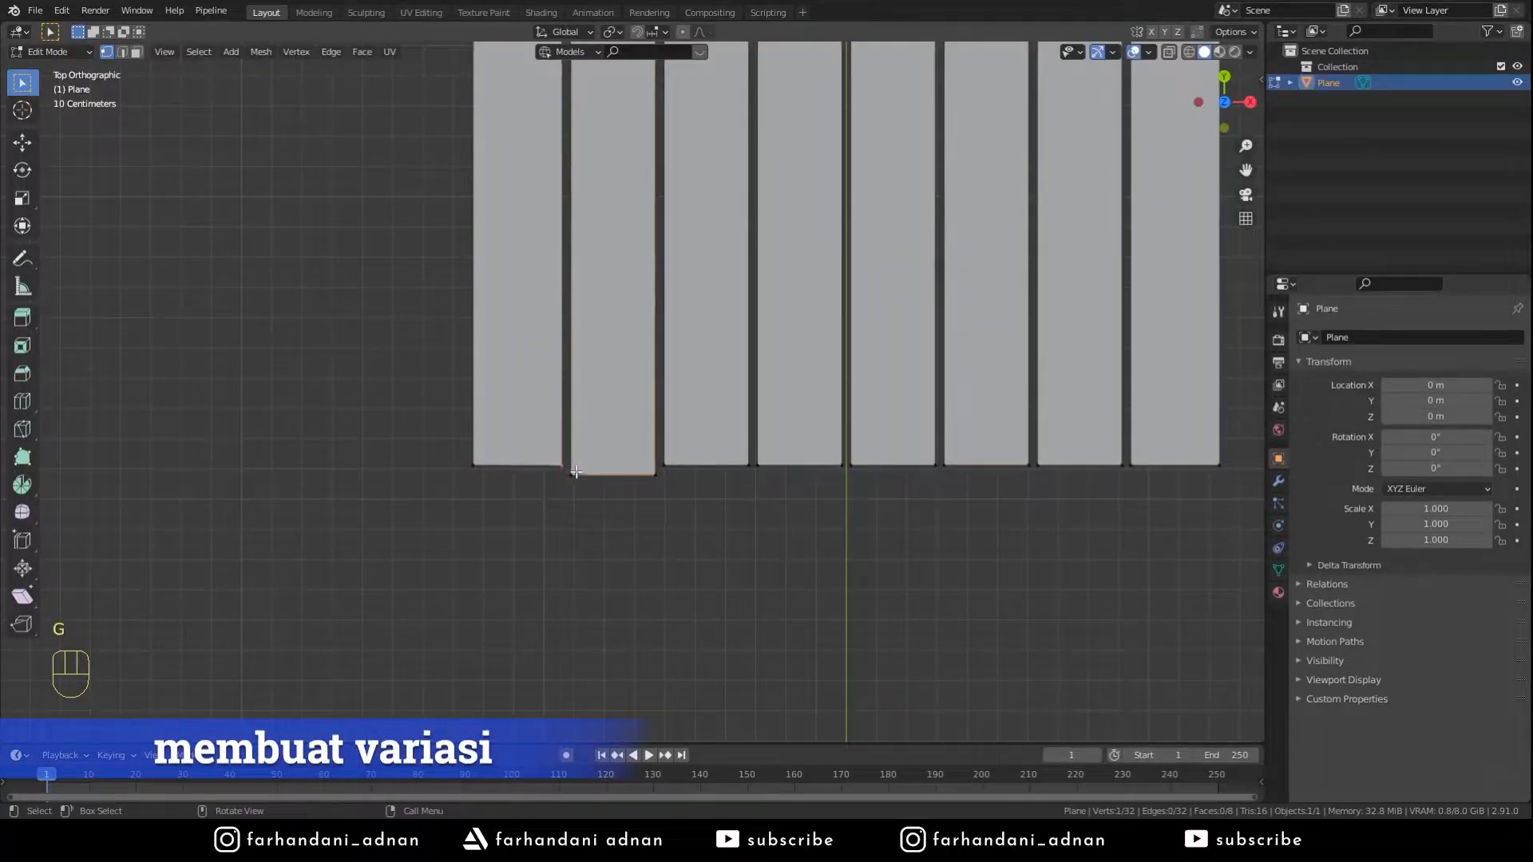
pyautogui.press('g')
pyautogui.click(626, 367)
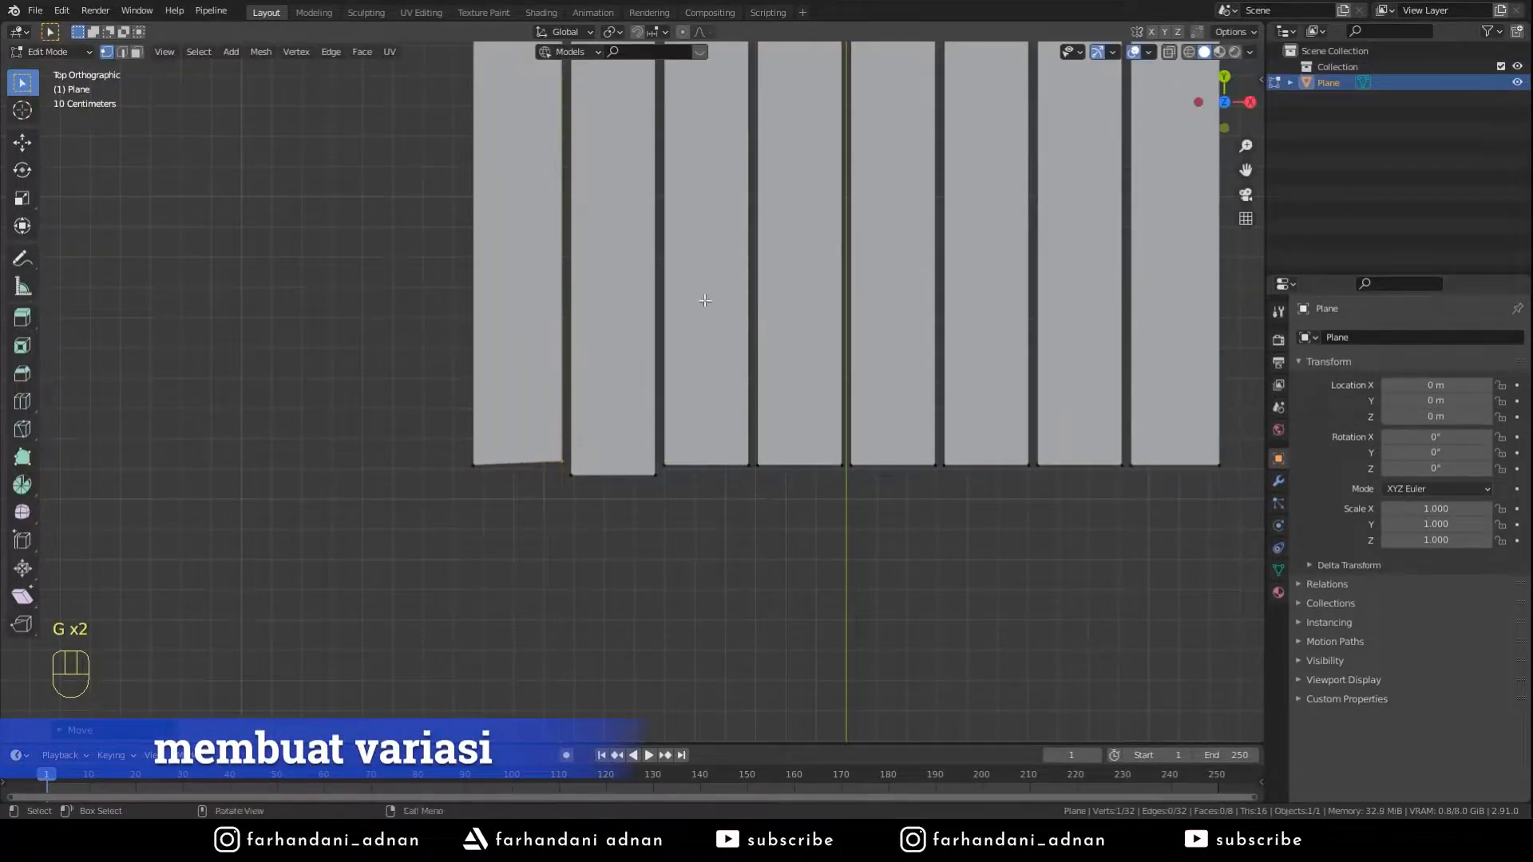
pyautogui.click(711, 468)
pyautogui.click(711, 469)
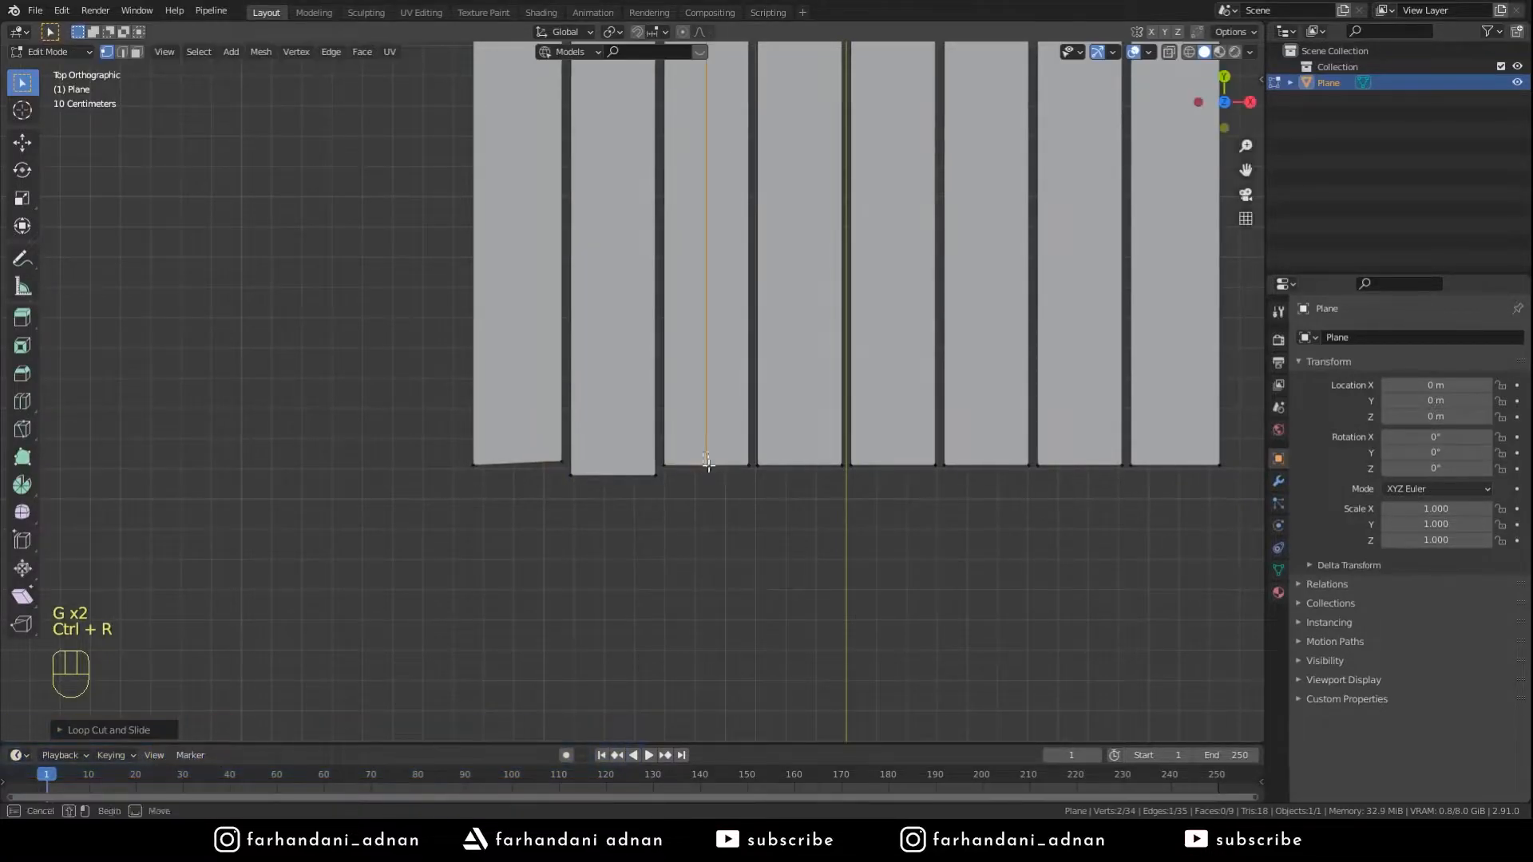
pyautogui.press('g')
pyautogui.click(716, 507)
# - Along Y, move the fourth plank's negative-Y end slightly inward and the fifth plank's end slightly outward
pyautogui.keyDown('shift'); pyautogui.moveTo(754, 451); pyautogui.dragTo(666, 479, button='middle'); pyautogui.keyUp('shift')
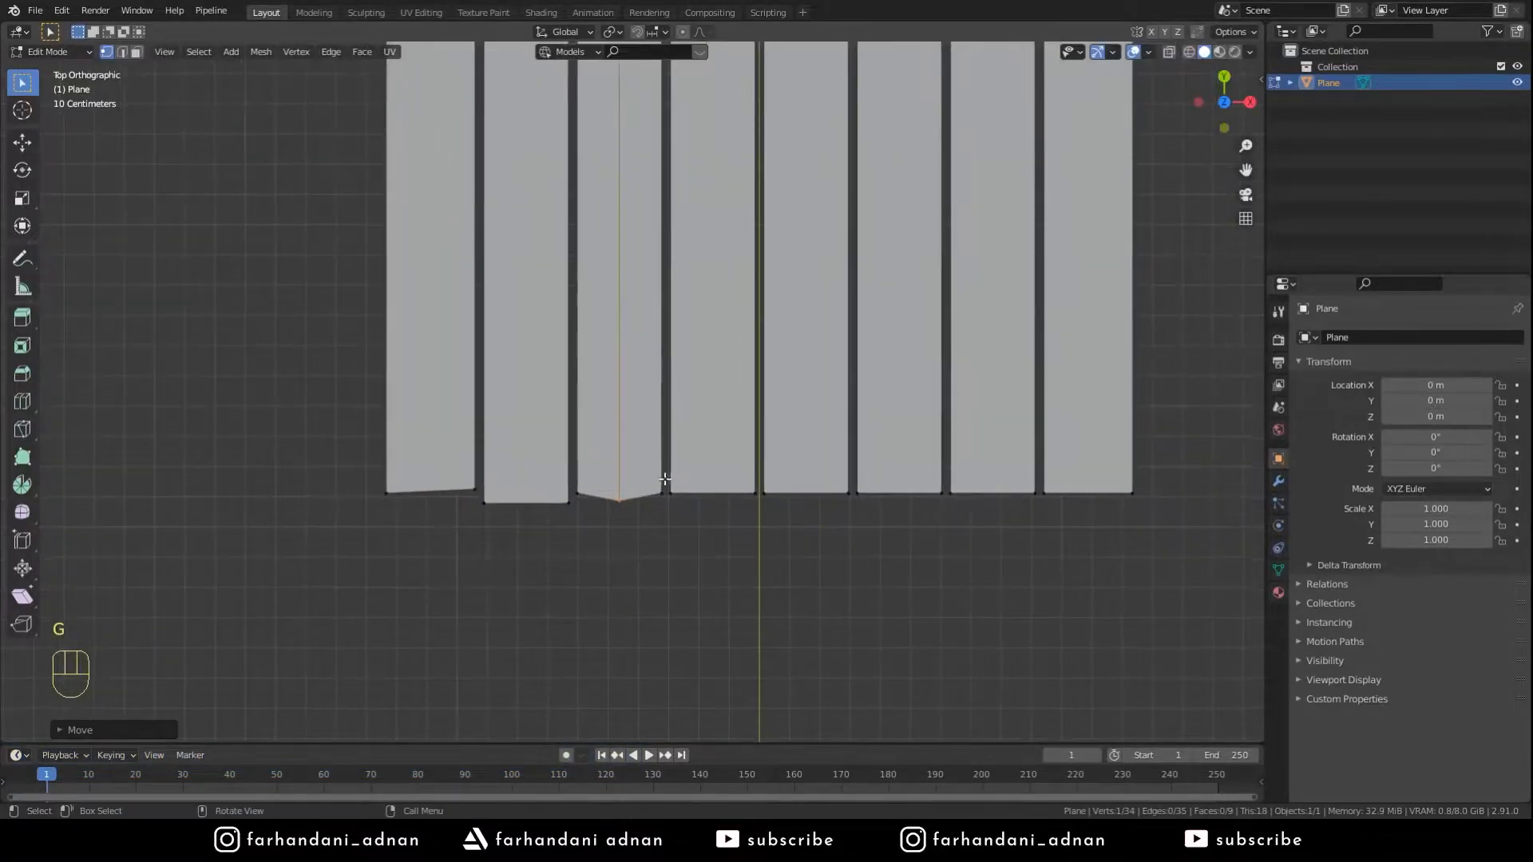
pyautogui.moveTo(761, 512); pyautogui.dragTo(763, 512)
pyautogui.press('g')
pyautogui.press('y')
pyautogui.click(773, 421)
pyautogui.keyDown('shift'); pyautogui.moveTo(773, 420); pyautogui.dragTo(691, 486, button='middle'); pyautogui.keyUp('shift')
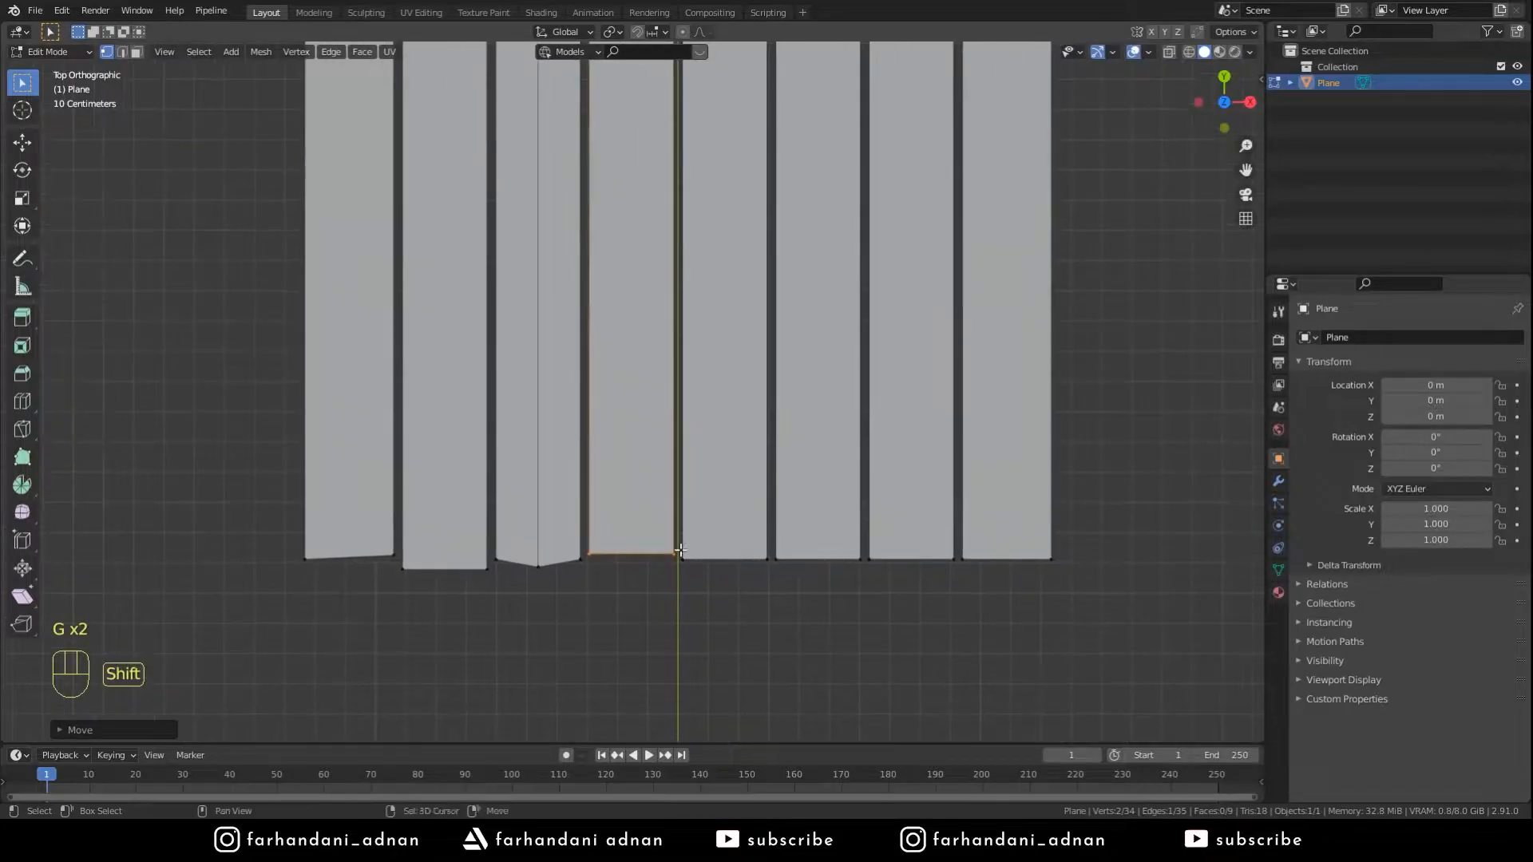
pyautogui.keyDown('shift'); pyautogui.moveTo(680, 547); pyautogui.dragTo(774, 589); pyautogui.keyUp('shift')
pyautogui.press('g')
pyautogui.press('y')
pyautogui.keyDown('shift'); pyautogui.click(832, 584); pyautogui.keyUp('shift')
# - Slant the sixth plank's negative-Y end by moving its corner nearest the fifth plank inward along Y
pyautogui.keyDown('shift'); pyautogui.moveTo(835, 578); pyautogui.dragTo(787, 597, button='middle'); pyautogui.keyUp('shift')
pyautogui.moveTo(793, 563); pyautogui.dragTo(823, 597)
pyautogui.click(737, 571)
pyautogui.press('g')
pyautogui.press('y')
pyautogui.keyDown('shift'); pyautogui.click(767, 525); pyautogui.keyUp('shift')
# - Move the eighth plank's negative-Y end outward along Y, and raise its outer corner slightly to slant the end
pyautogui.keyDown('shift'); pyautogui.moveTo(803, 536); pyautogui.dragTo(721, 543, button='middle'); pyautogui.keyUp('shift')
pyautogui.moveTo(829, 566); pyautogui.dragTo(940, 600)
pyautogui.press('g')
pyautogui.press('y')
pyautogui.click(928, 587)
pyautogui.press('g')
pyautogui.press('y')
pyautogui.click(941, 574)
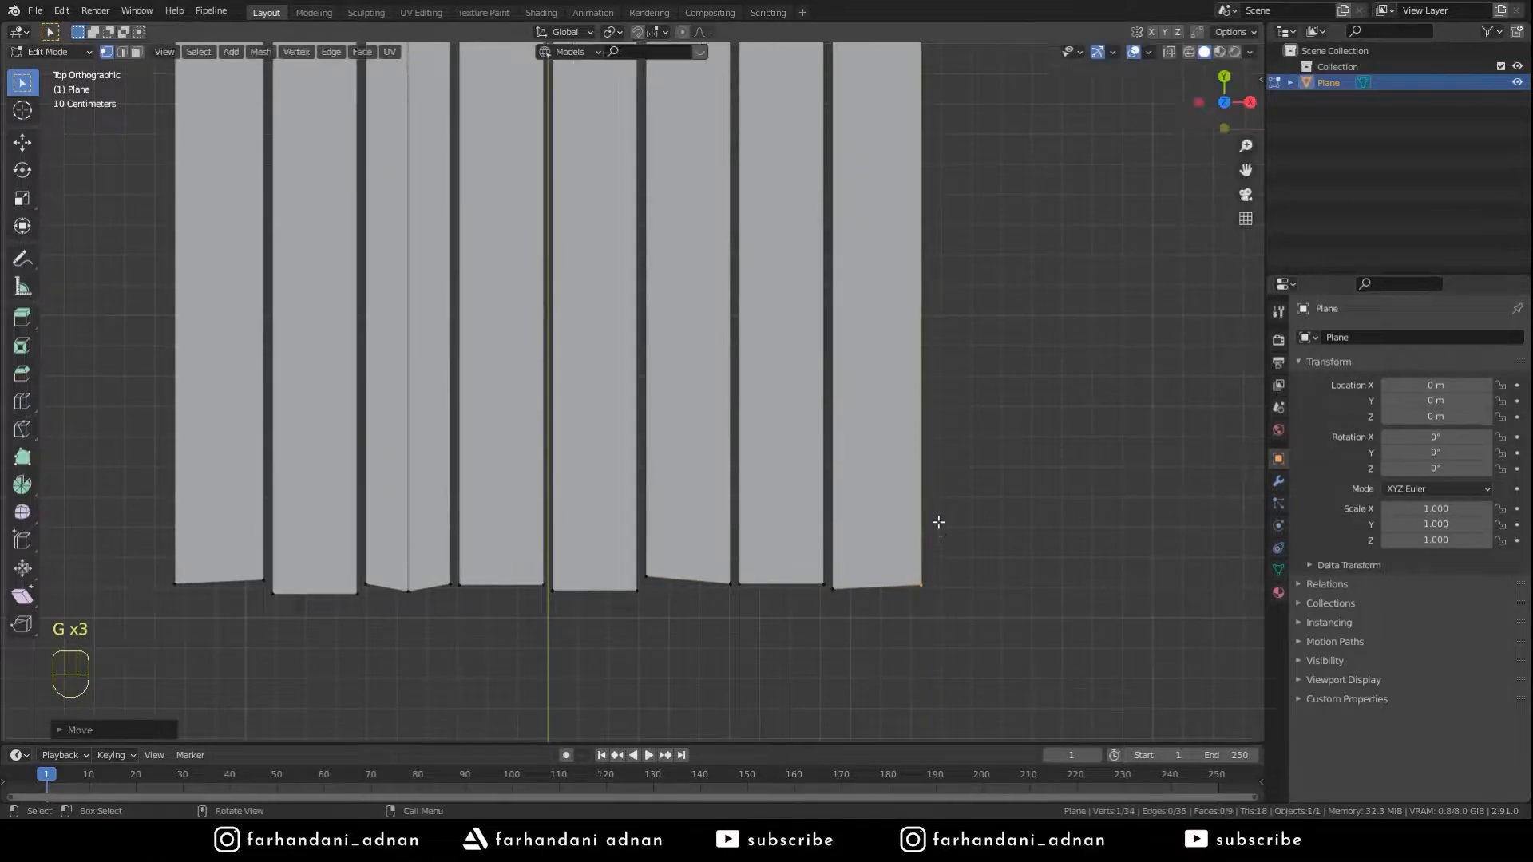
# - At the positive-Y ends, move the first plank's outer corner and the left half of the third plank's end outward along Y
pyautogui.scroll(-3, 902, 447)
pyautogui.keyDown('shift'); pyautogui.moveTo(830, 136); pyautogui.dragTo(823, 396, button='middle'); pyautogui.keyUp('shift')
pyautogui.scroll(5, 471, 227)
pyautogui.press('g')
pyautogui.press('y')
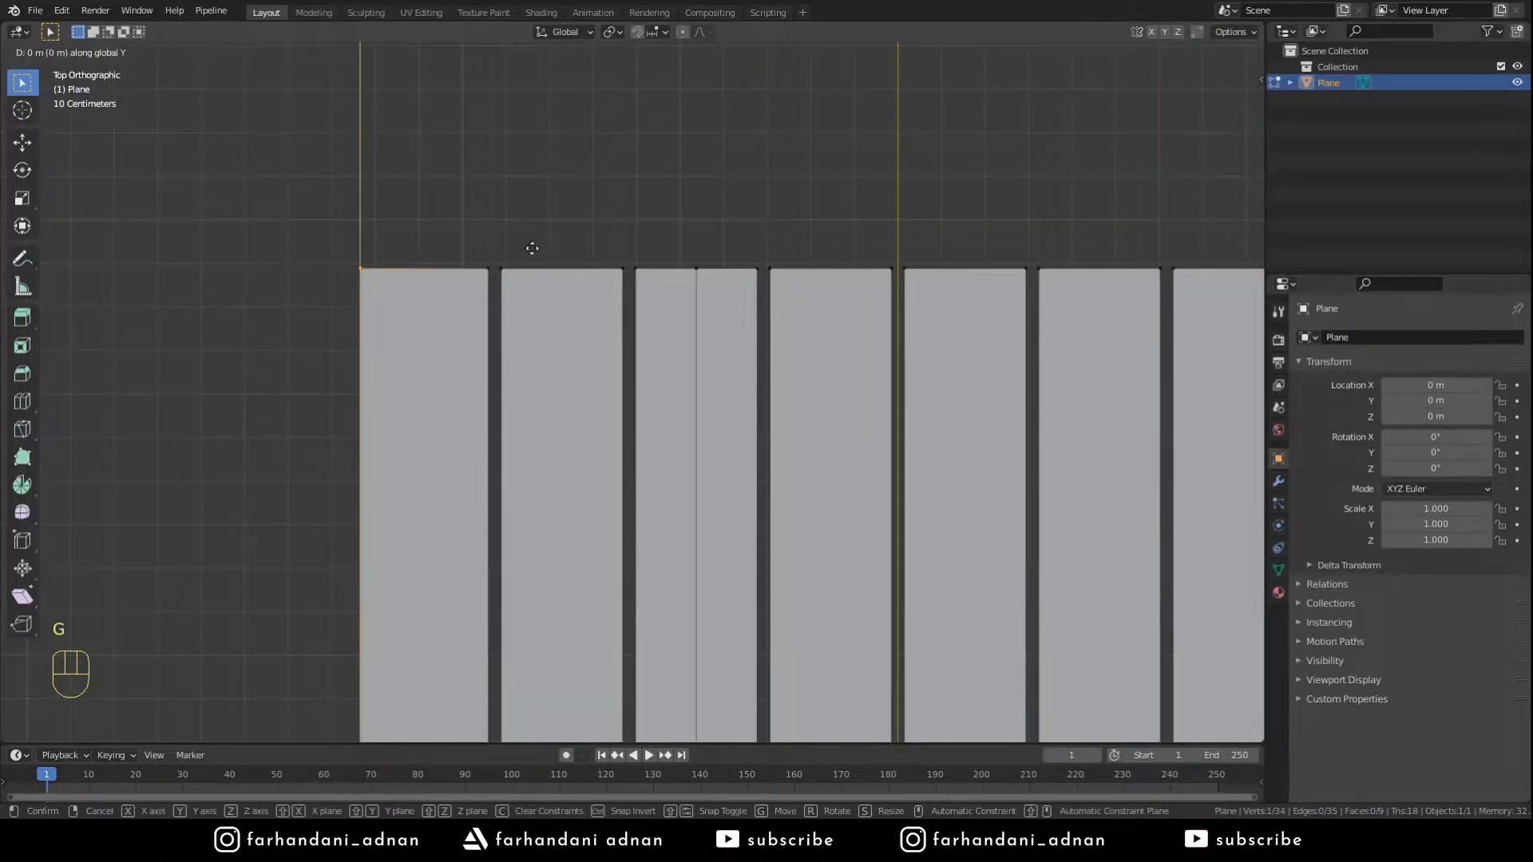
pyautogui.keyDown('shift'); pyautogui.click(546, 222); pyautogui.keyUp('shift')
pyautogui.moveTo(628, 233); pyautogui.dragTo(745, 297)
pyautogui.press('g')
pyautogui.press('y')
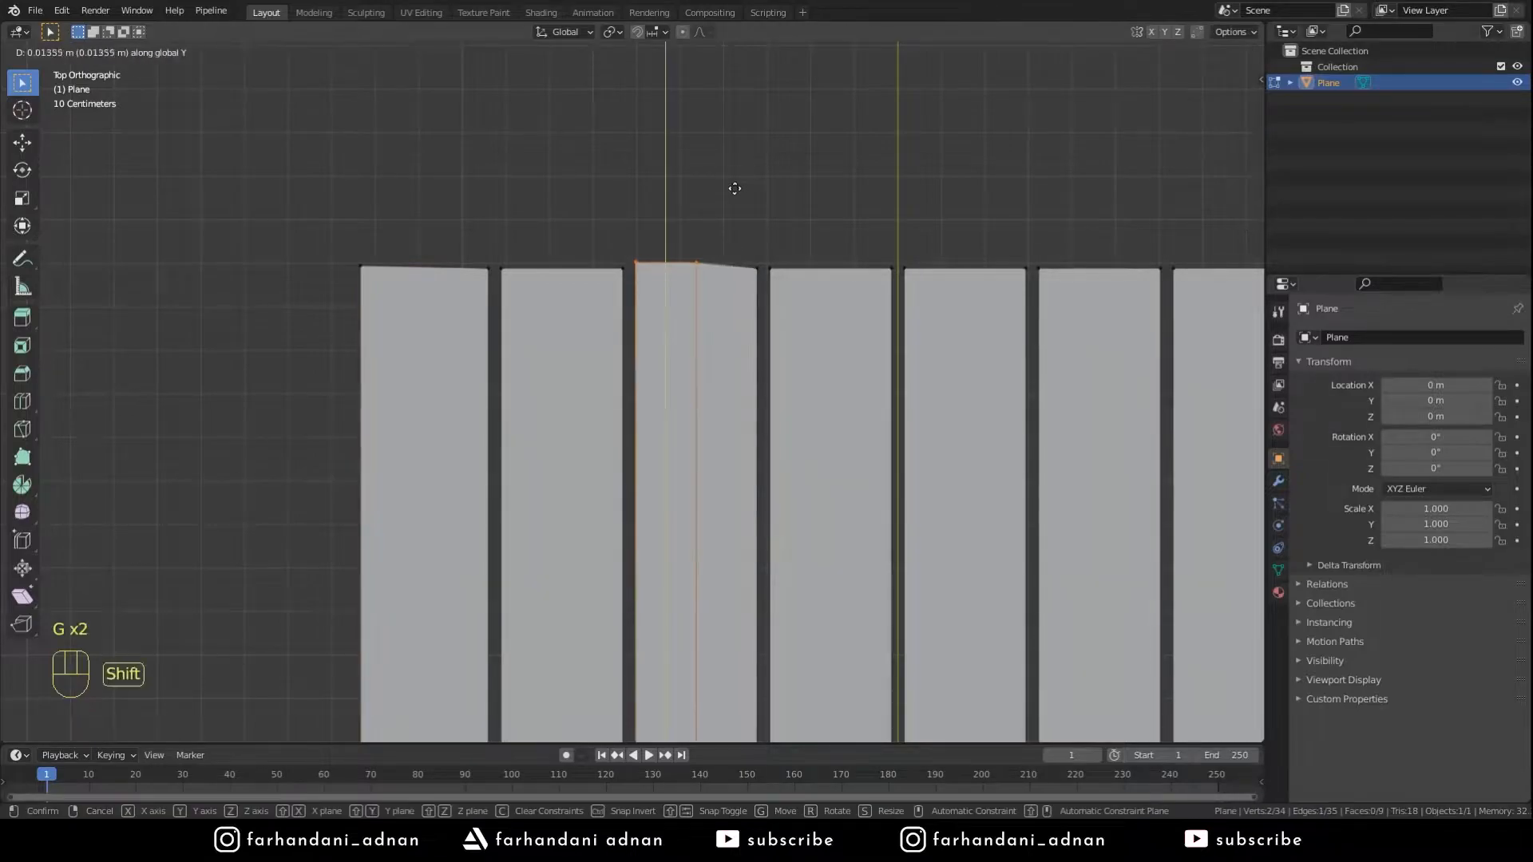
pyautogui.keyDown('shift'); pyautogui.click(736, 184); pyautogui.keyUp('shift')
# - Move the third plank's positive-Y end midpoint inward and the fourth plank's corner nearest the fifth plank outward along Y
pyautogui.keyDown('shift'); pyautogui.moveTo(752, 240); pyautogui.dragTo(686, 277, button='middle'); pyautogui.keyUp('shift')
pyautogui.moveTo(614, 281); pyautogui.dragTo(653, 318)
pyautogui.press('g')
pyautogui.press('y')
pyautogui.keyDown('shift'); pyautogui.click(674, 376); pyautogui.keyUp('shift')
pyautogui.moveTo(806, 293); pyautogui.dragTo(839, 325)
pyautogui.press('g')
pyautogui.press('y')
pyautogui.click(855, 283)
# - Move the fifth plank's positive-Y end edge slightly outward along Y
pyautogui.keyDown('shift'); pyautogui.moveTo(855, 283); pyautogui.dragTo(740, 330, button='middle'); pyautogui.keyUp('shift')
pyautogui.moveTo(863, 403); pyautogui.dragTo(865, 403)
pyautogui.press('g')
pyautogui.press('y')
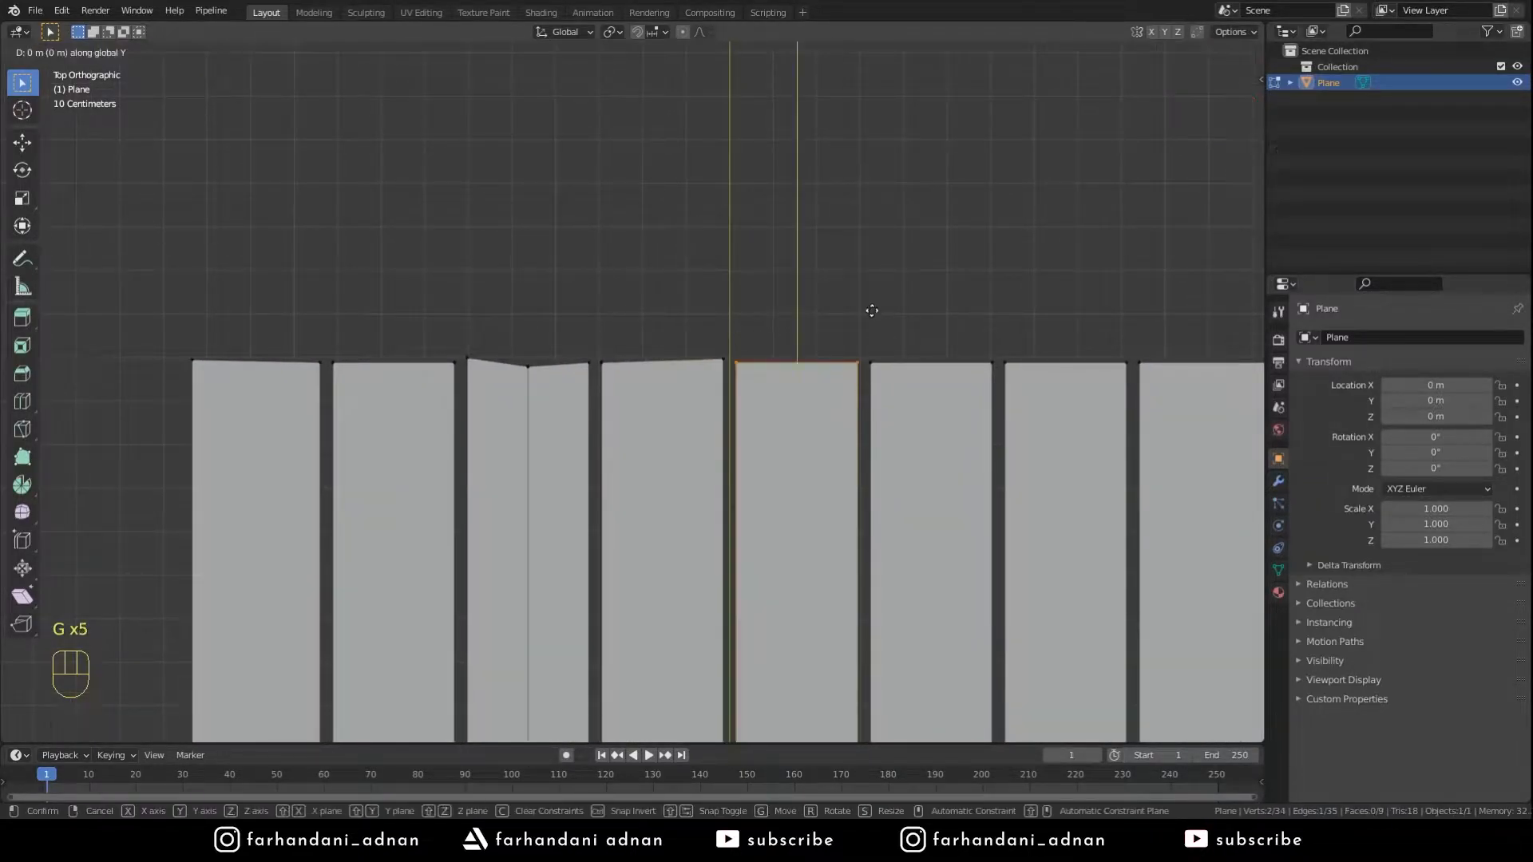
pyautogui.click(874, 296)
# - Vary the positive-Y ends of the remaining planks on the positive-X side by small shifts along Y, then leave Edit Mode
pyautogui.keyDown('shift'); pyautogui.moveTo(981, 369); pyautogui.dragTo(748, 371, button='middle'); pyautogui.keyUp('shift')
pyautogui.moveTo(901, 391); pyautogui.dragTo(901, 393)
pyautogui.press('g')
pyautogui.press('y')
pyautogui.click(893, 332)
pyautogui.moveTo(900, 337); pyautogui.dragTo(923, 403)
pyautogui.press('g')
pyautogui.press('y')
pyautogui.keyDown('shift'); pyautogui.click(922, 431); pyautogui.keyUp('shift')
pyautogui.scroll(-8, 911, 473)
pyautogui.press('Tab')
# - Add a Solidify modifier to the planks and enable Even Thickness
pyautogui.moveTo(911, 472); pyautogui.dragTo(658, 499, button='middle')
pyautogui.click(1278, 482)
pyautogui.click(1344, 337)
pyautogui.click(1189, 595)
pyautogui.keyDown('shift'); pyautogui.moveTo(679, 596); pyautogui.dragTo(730, 545, button='middle'); pyautogui.keyUp('shift')
pyautogui.click(1406, 449)
# - Set the scene's length unit to Centimeters
pyautogui.click(1433, 407)
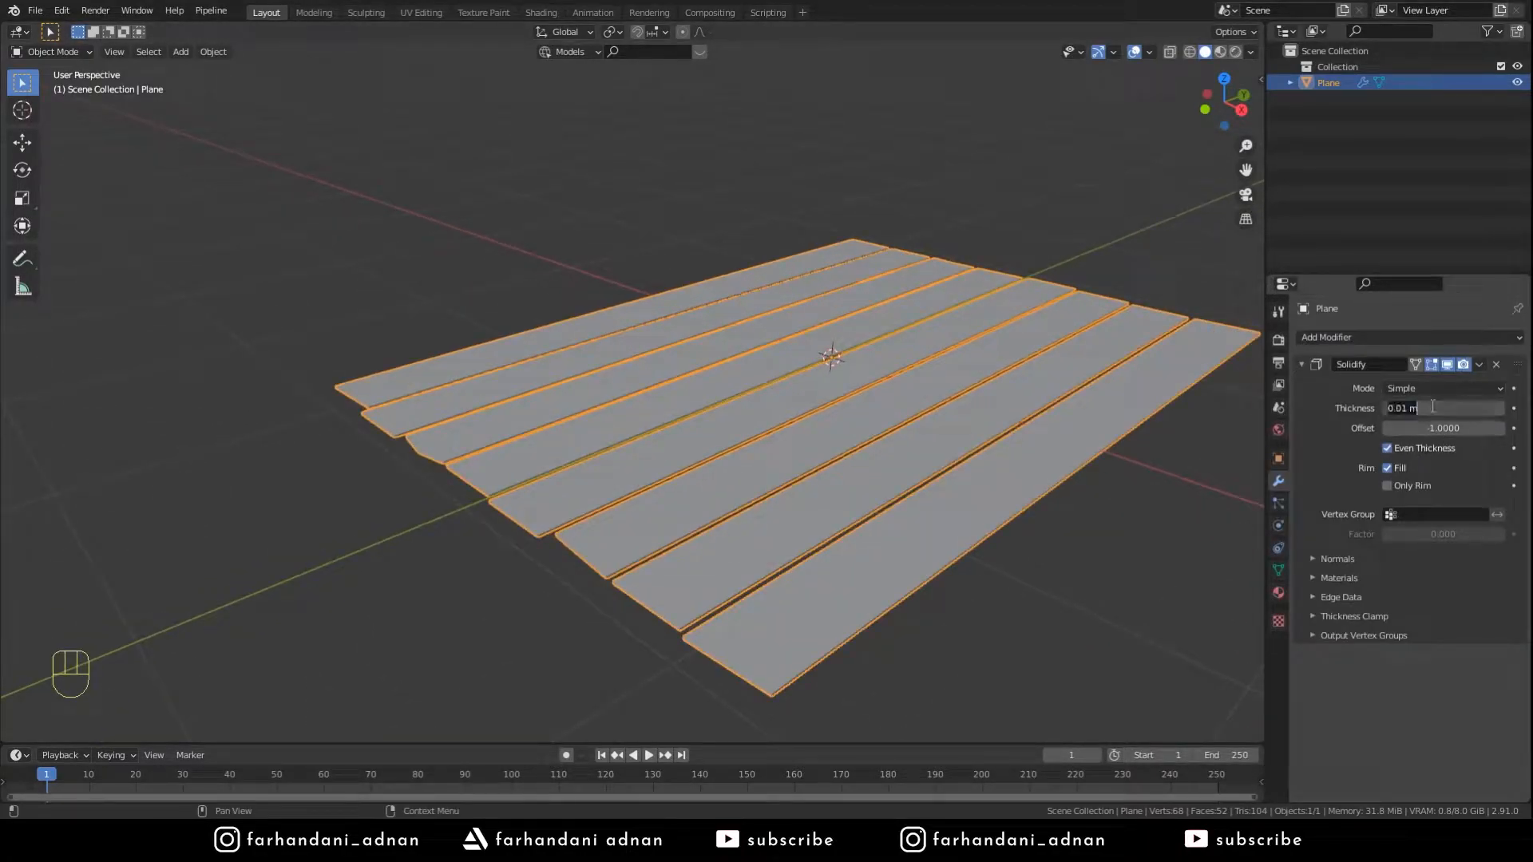
pyautogui.click(1278, 457)
pyautogui.click(1278, 430)
pyautogui.click(1278, 407)
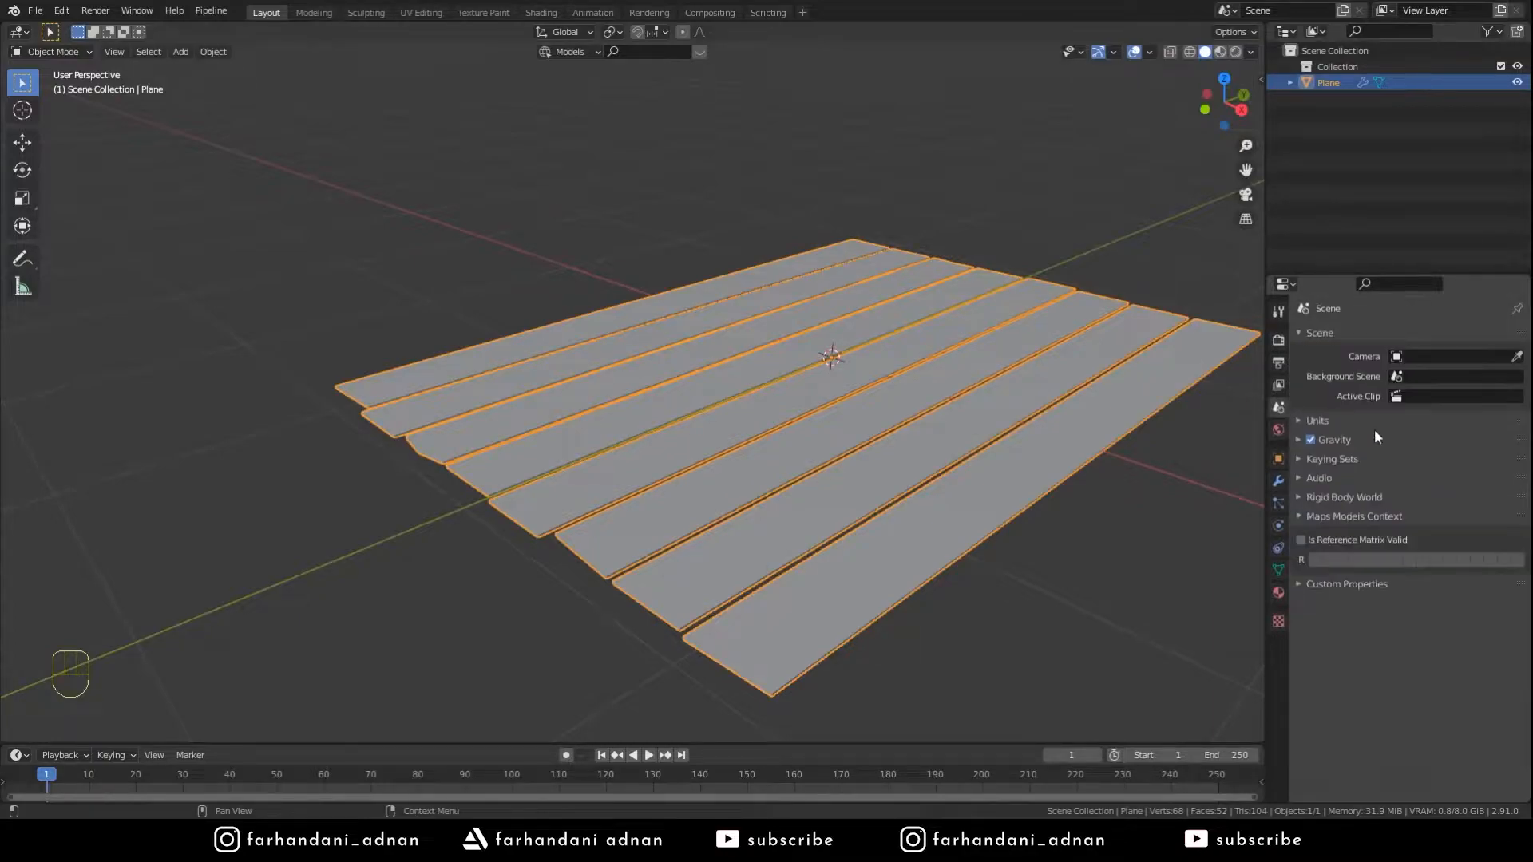
pyautogui.click(1424, 518)
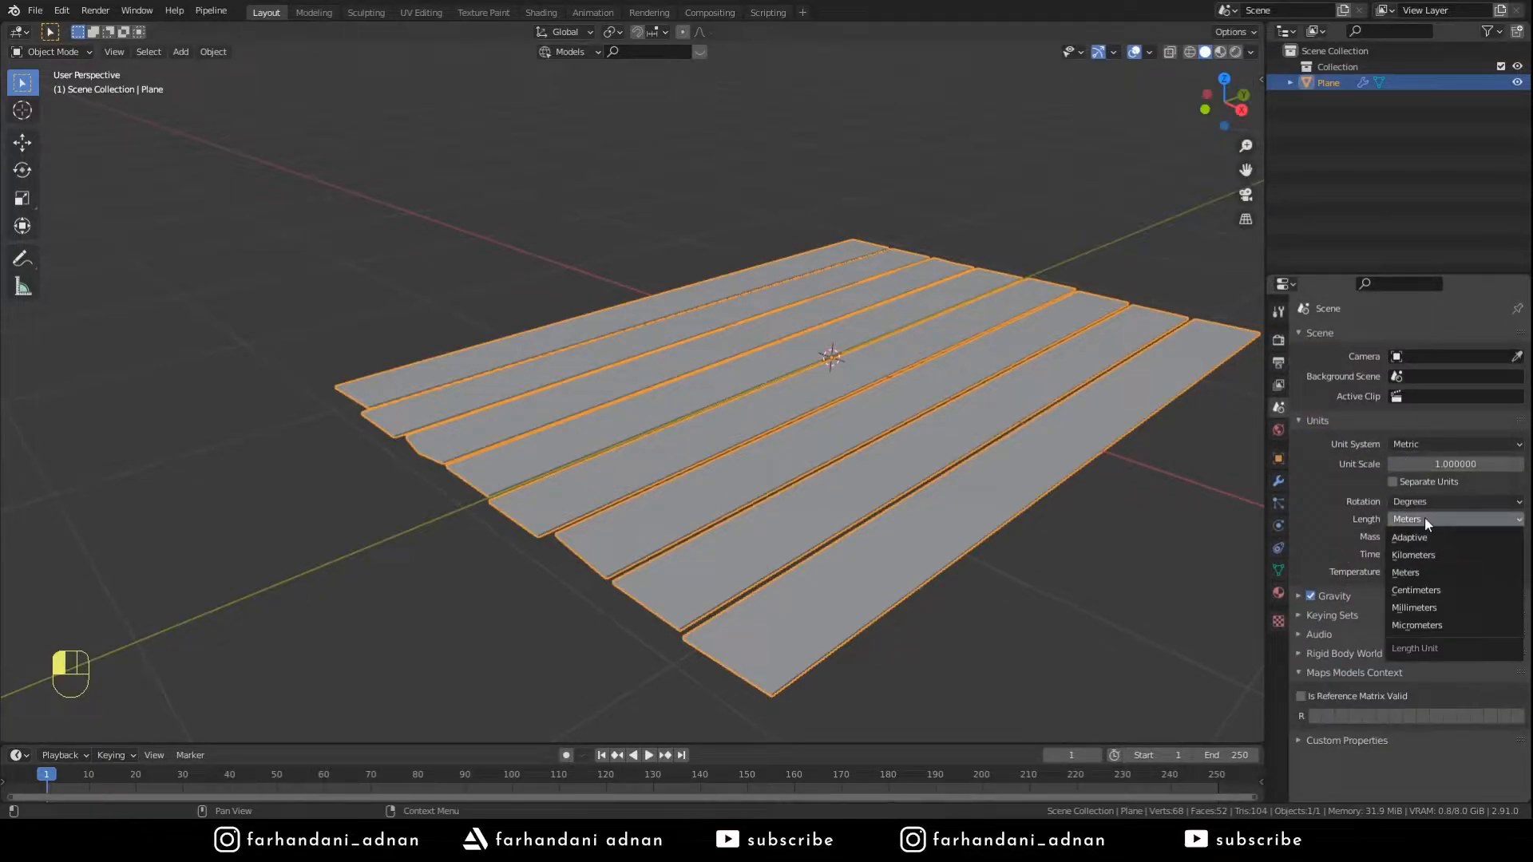
pyautogui.click(1423, 593)
# - Set the Solidify thickness to 3 cm and apply the plank object's transform
pyautogui.click(1278, 482)
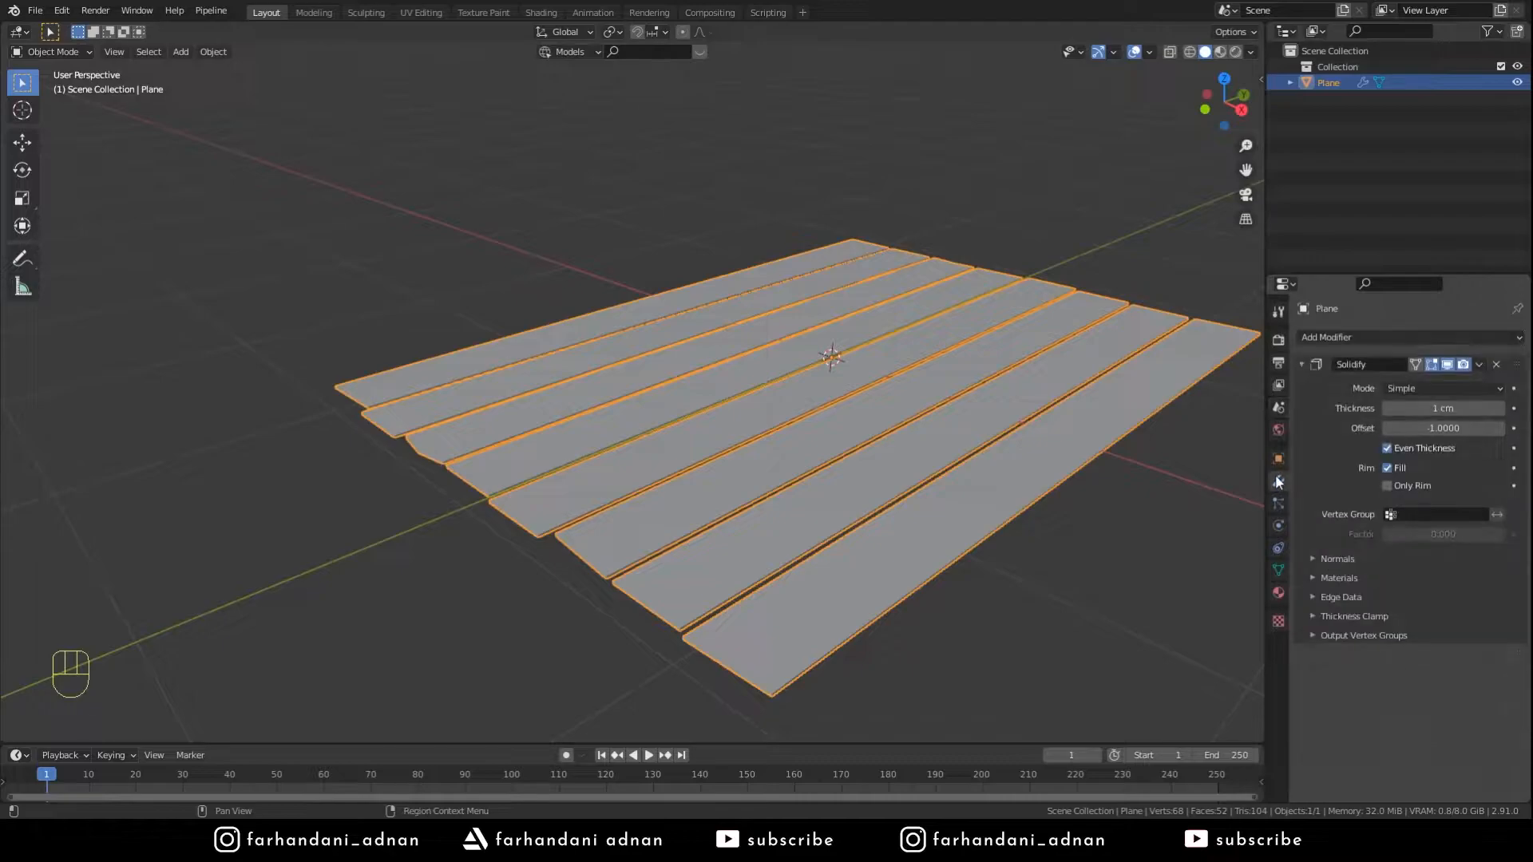
pyautogui.press('Return')
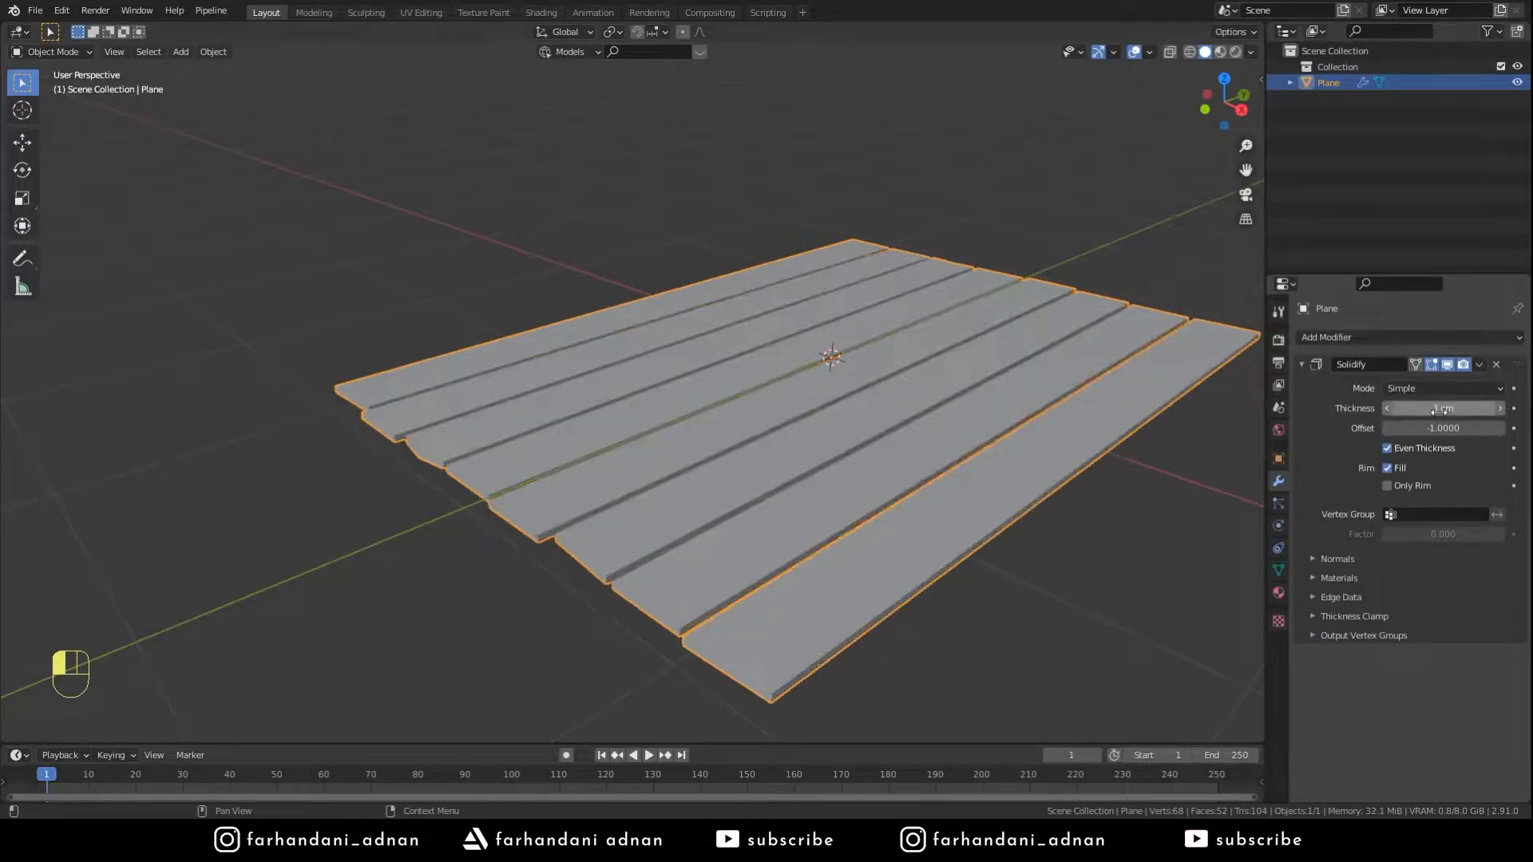
pyautogui.hotkey('ctrl', 'a')
pyautogui.click(1049, 473)
pyautogui.keyDown('shift'); pyautogui.moveTo(1100, 381); pyautogui.dragTo(998, 381, button='middle'); pyautogui.keyUp('shift')
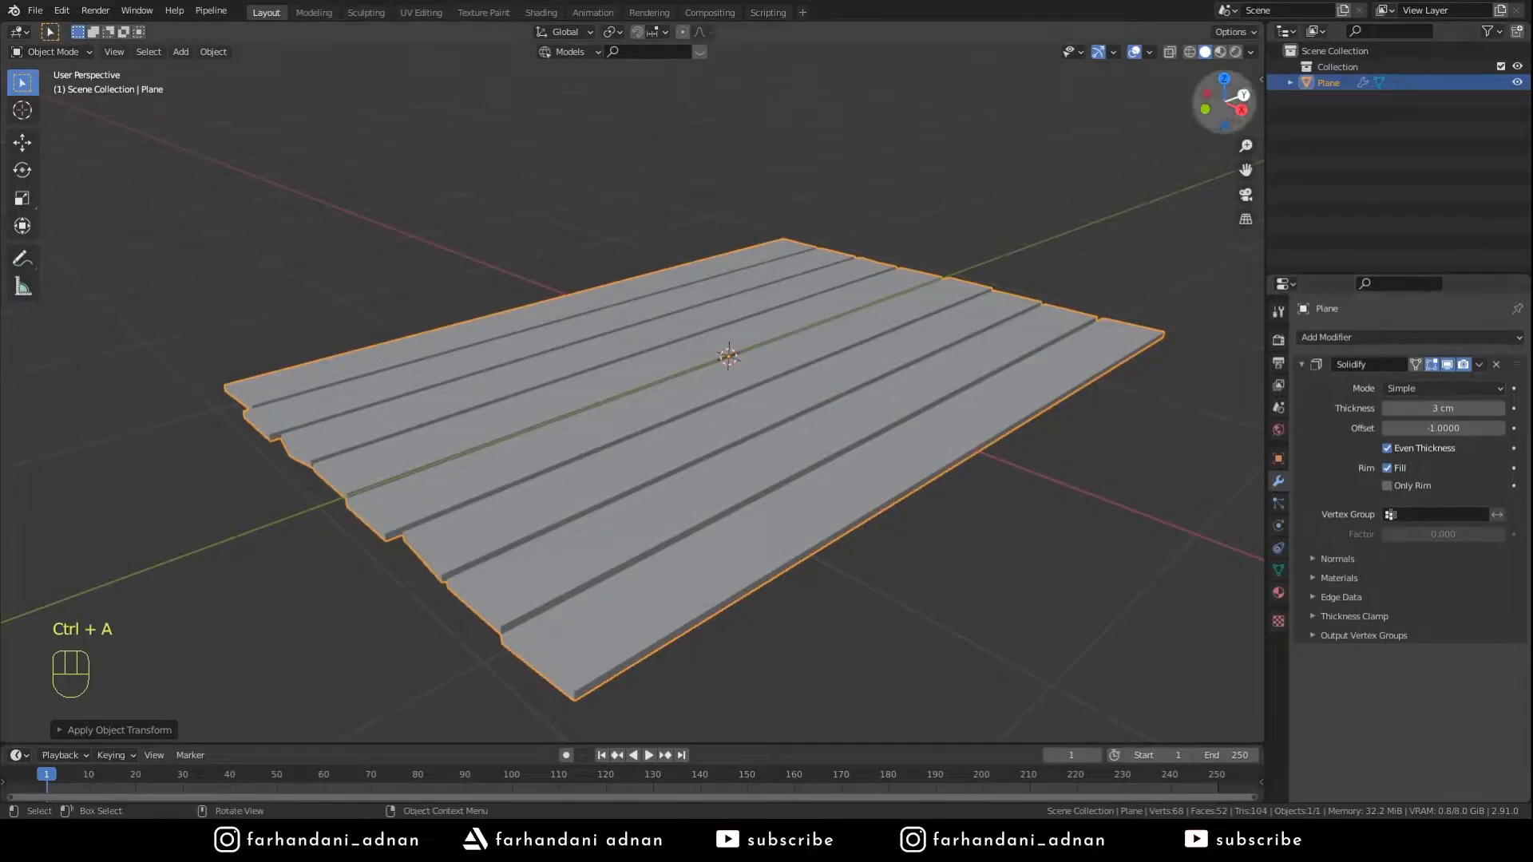
# - Adjust the viewport shading options for the solid display
pyautogui.click(1250, 52)
pyautogui.click(1169, 412)
pyautogui.click(980, 482)
pyautogui.moveTo(664, 417)
pyautogui.mouseDown(button='middle')
pyautogui.moveTo(690, 361)
pyautogui.moveTo(659, 424)
pyautogui.mouseUp(button='middle')
pyautogui.scroll(-5, 660, 424)
# - Duplicate the plank object along X and place the copy directly beside the original
pyautogui.click(802, 412)
pyautogui.moveTo(802, 412); pyautogui.dragTo(844, 438, button='middle')
pyautogui.hotkey('shift', 'd')
pyautogui.press('x')
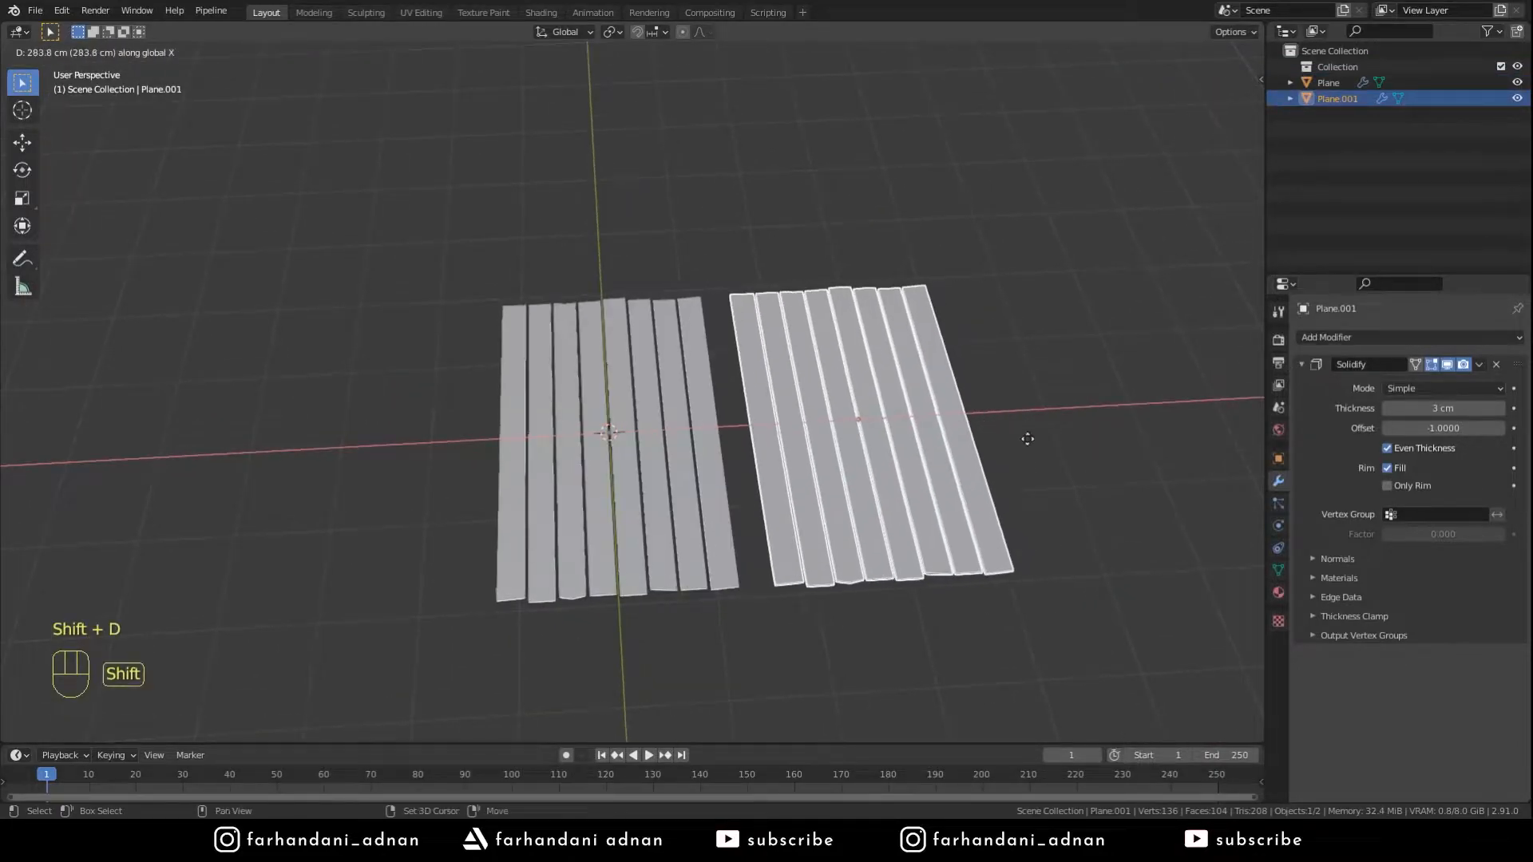
pyautogui.click(917, 385)
pyautogui.keyDown('shift'); pyautogui.moveTo(917, 385); pyautogui.dragTo(877, 423, button='middle'); pyautogui.keyUp('shift')
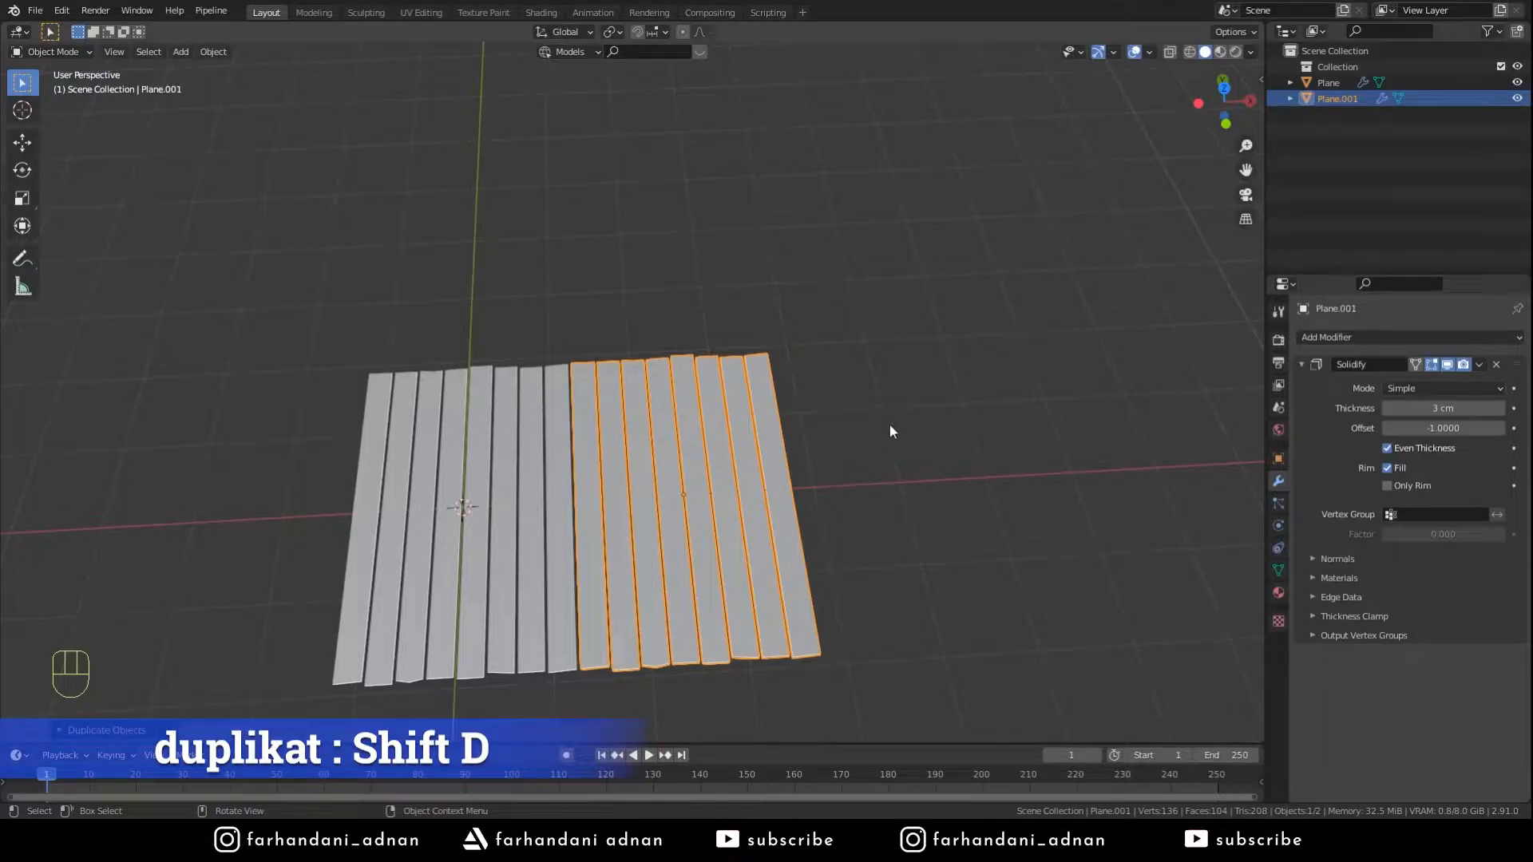
# - Shorten all the duplicated planks along Y to less than half their length in Edit Mode
pyautogui.press('Tab')
pyautogui.press('a')
pyautogui.press('s')
pyautogui.press('y')
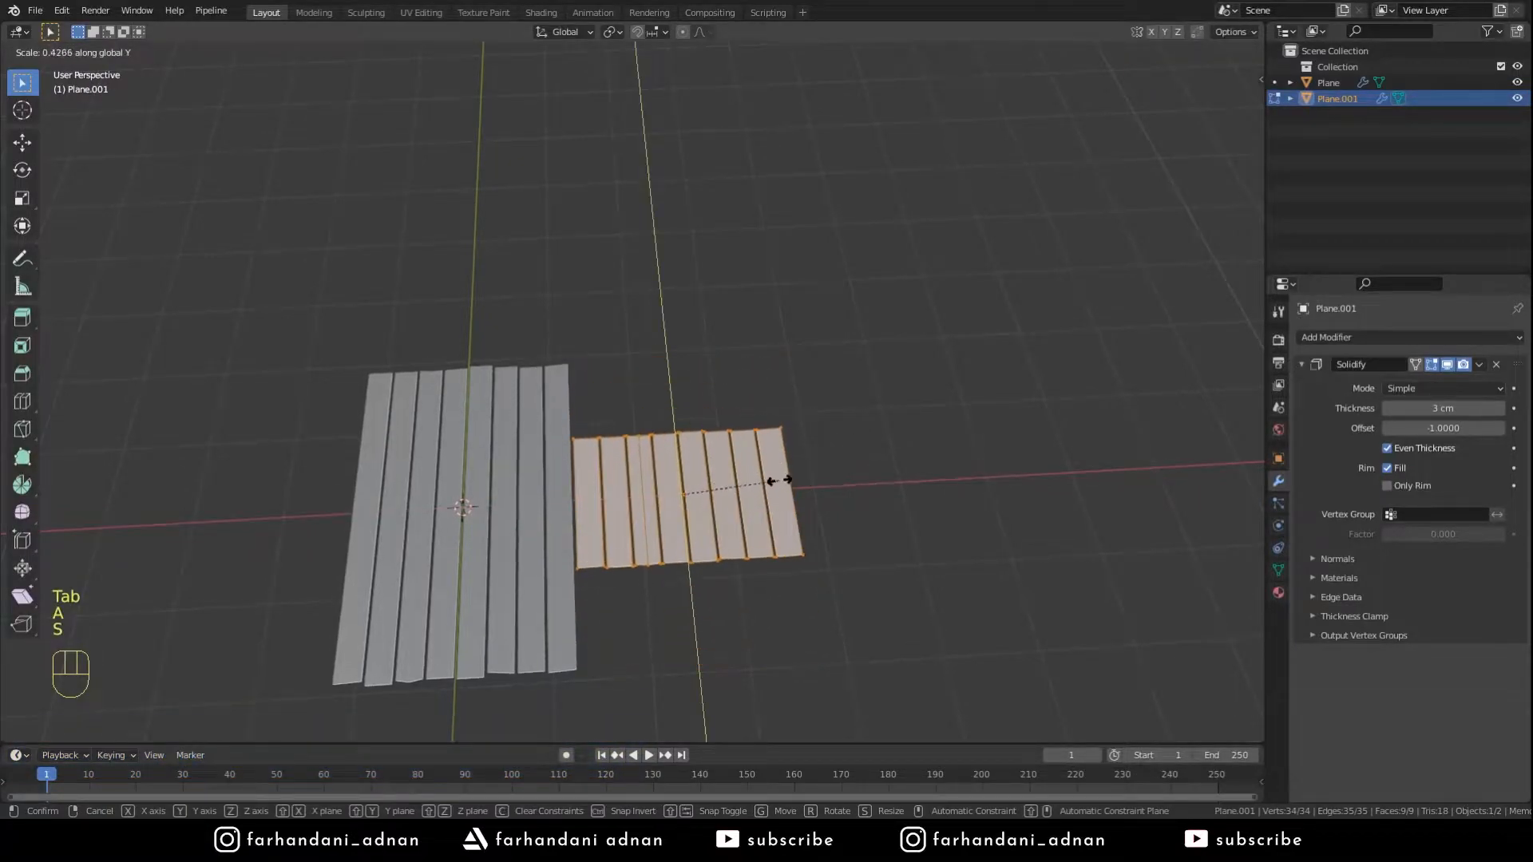
pyautogui.click(785, 473)
# - Delete the four outer planks of the shortened section, keeping the four planks nearest the main floor
pyautogui.press('KP_7')
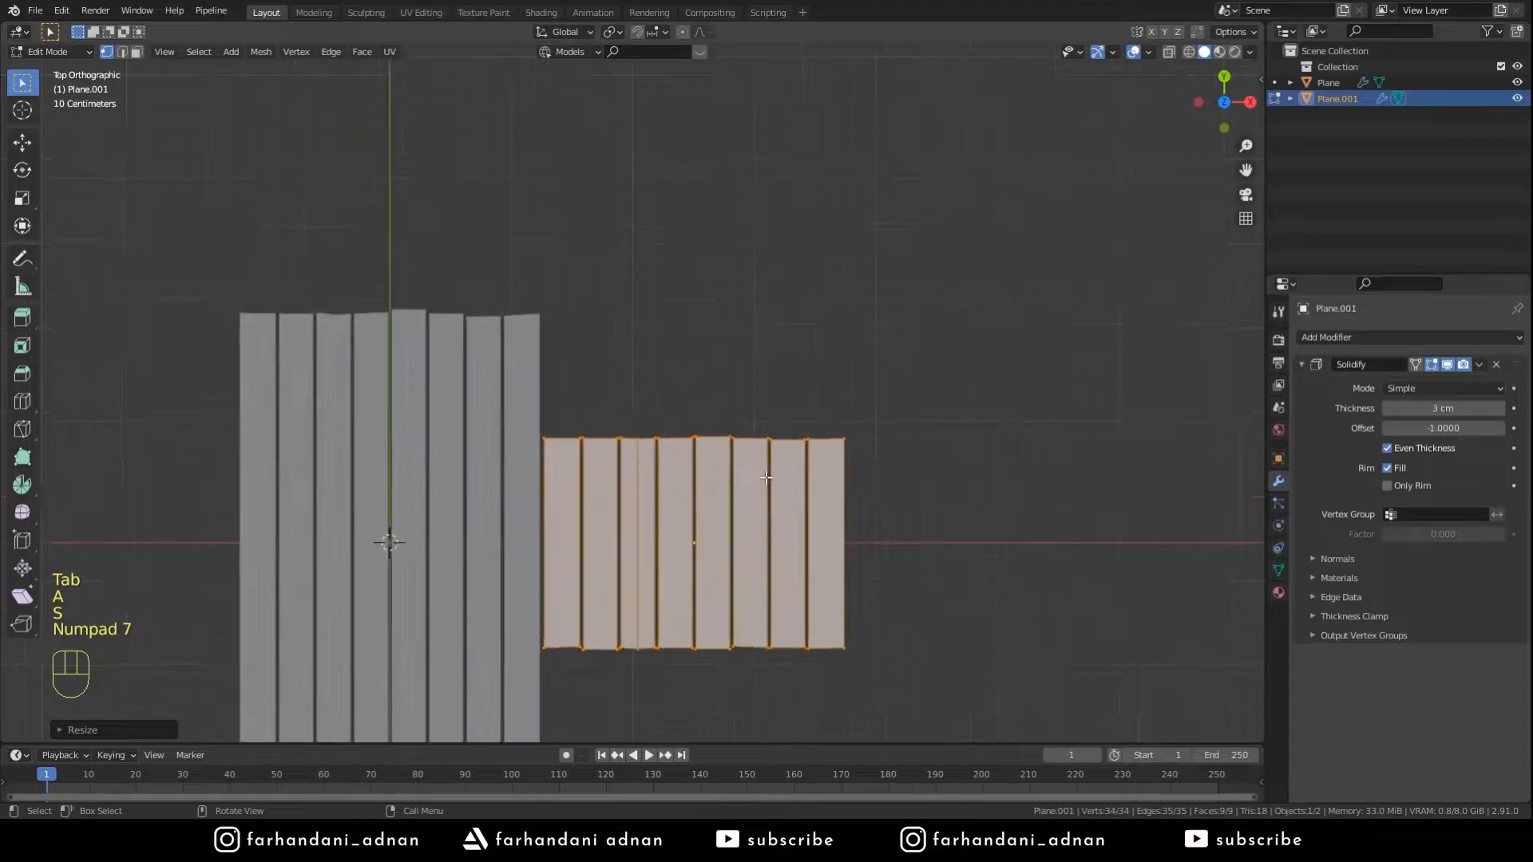
pyautogui.click(851, 500)
pyautogui.click(828, 494)
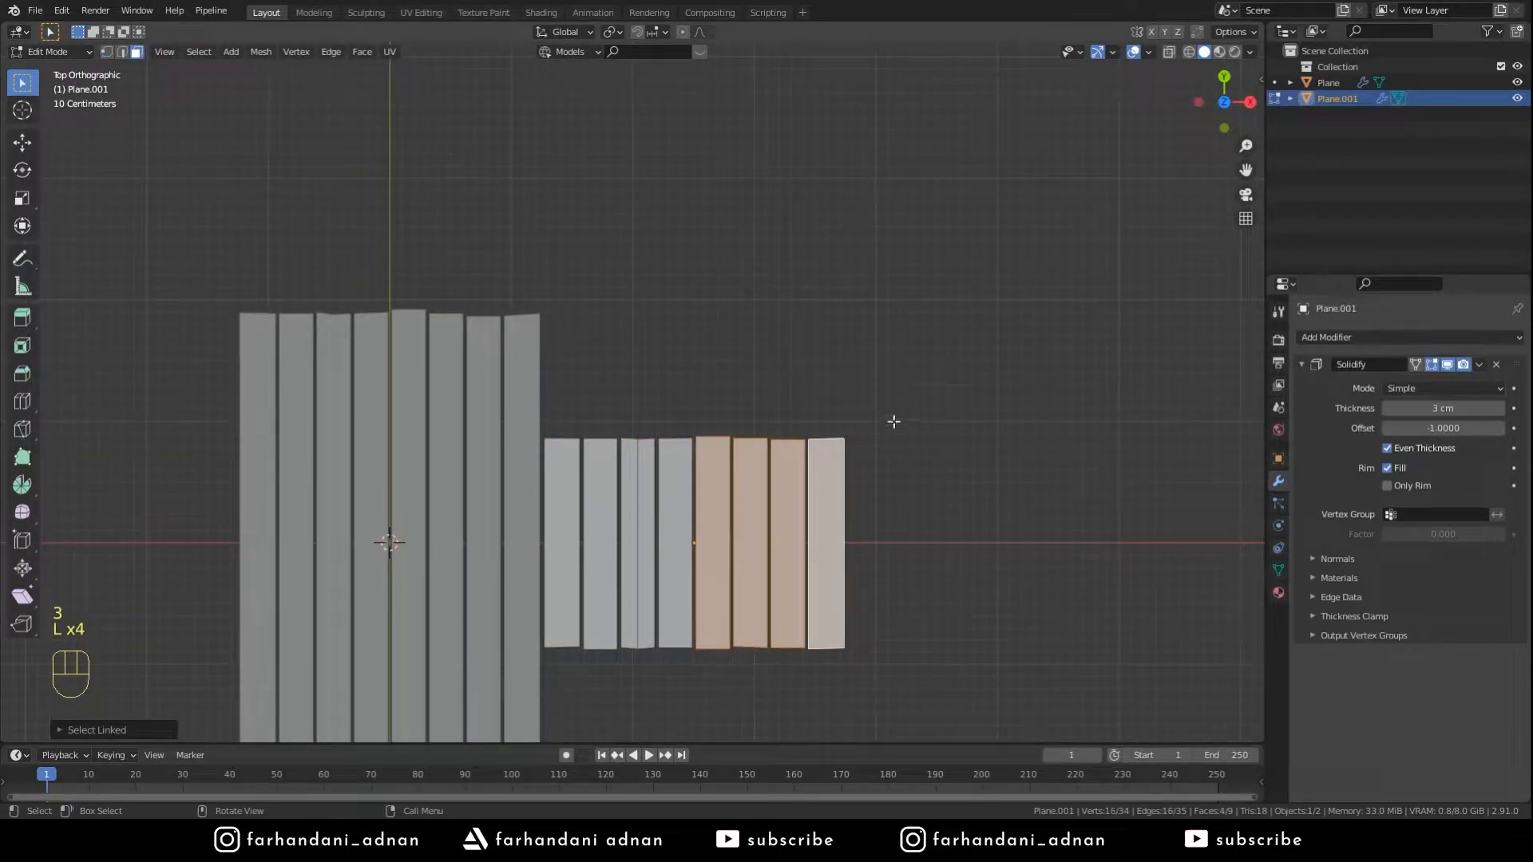
pyautogui.press('x')
pyautogui.click(914, 517)
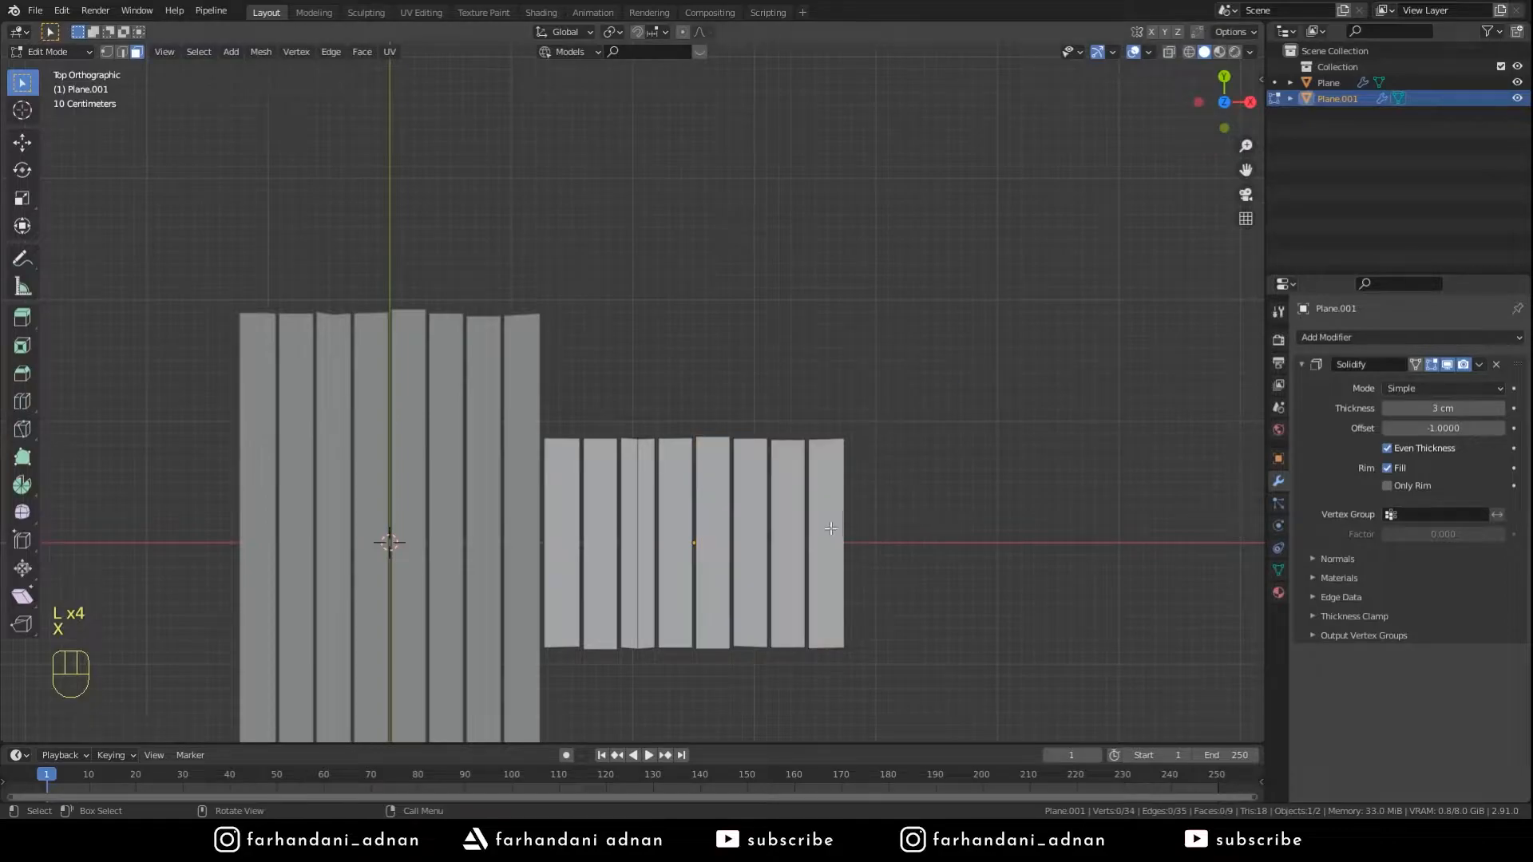
pyautogui.press('l')
pyautogui.press('x')
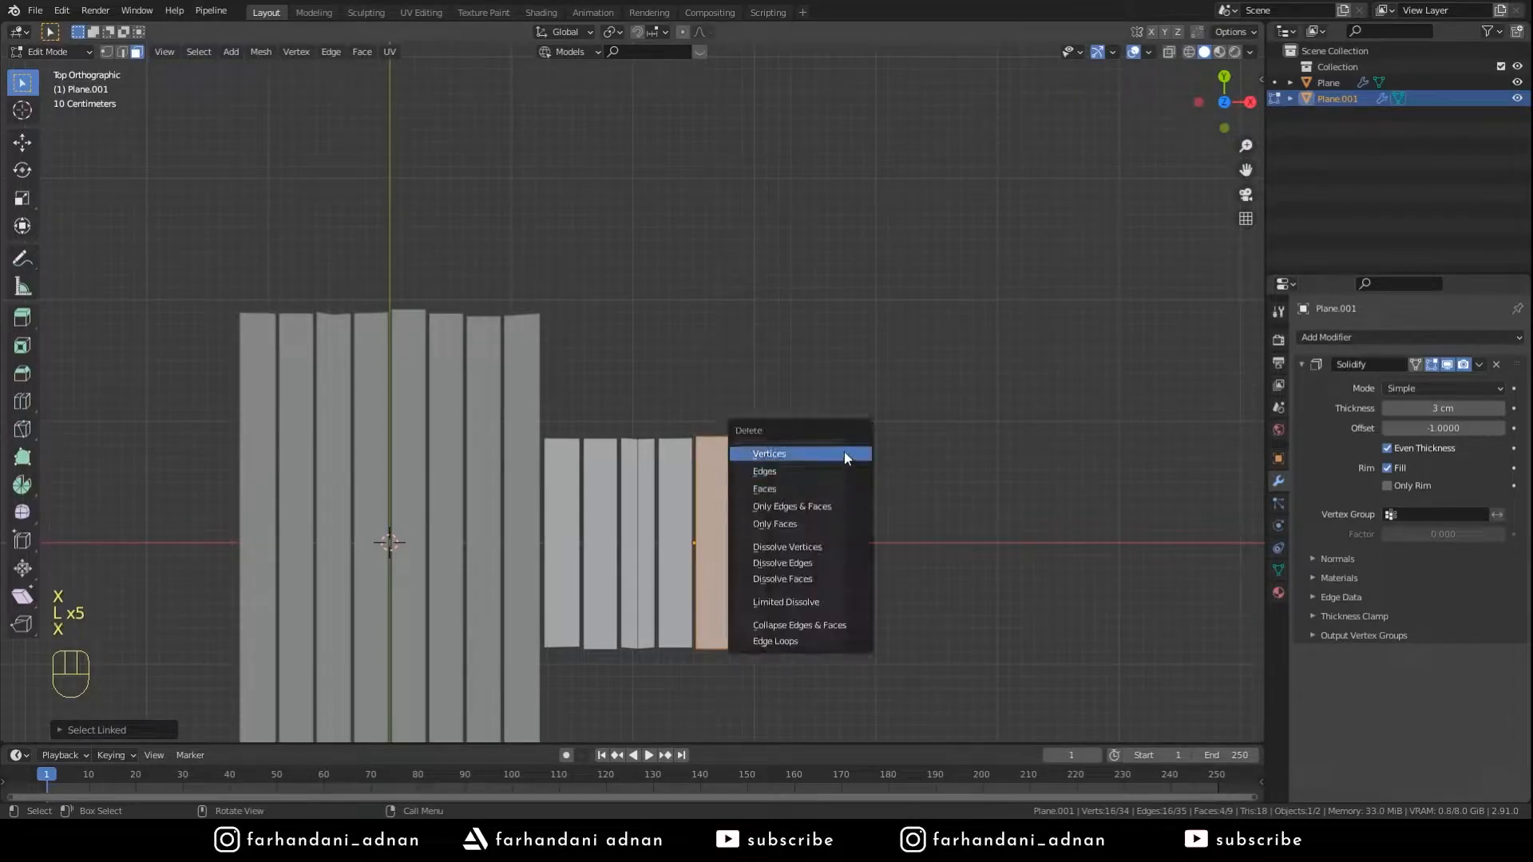
pyautogui.click(845, 452)
# - Move the short plank section along Y until its end lies near the far end of the main floor
pyautogui.press('Tab')
pyautogui.press('g')
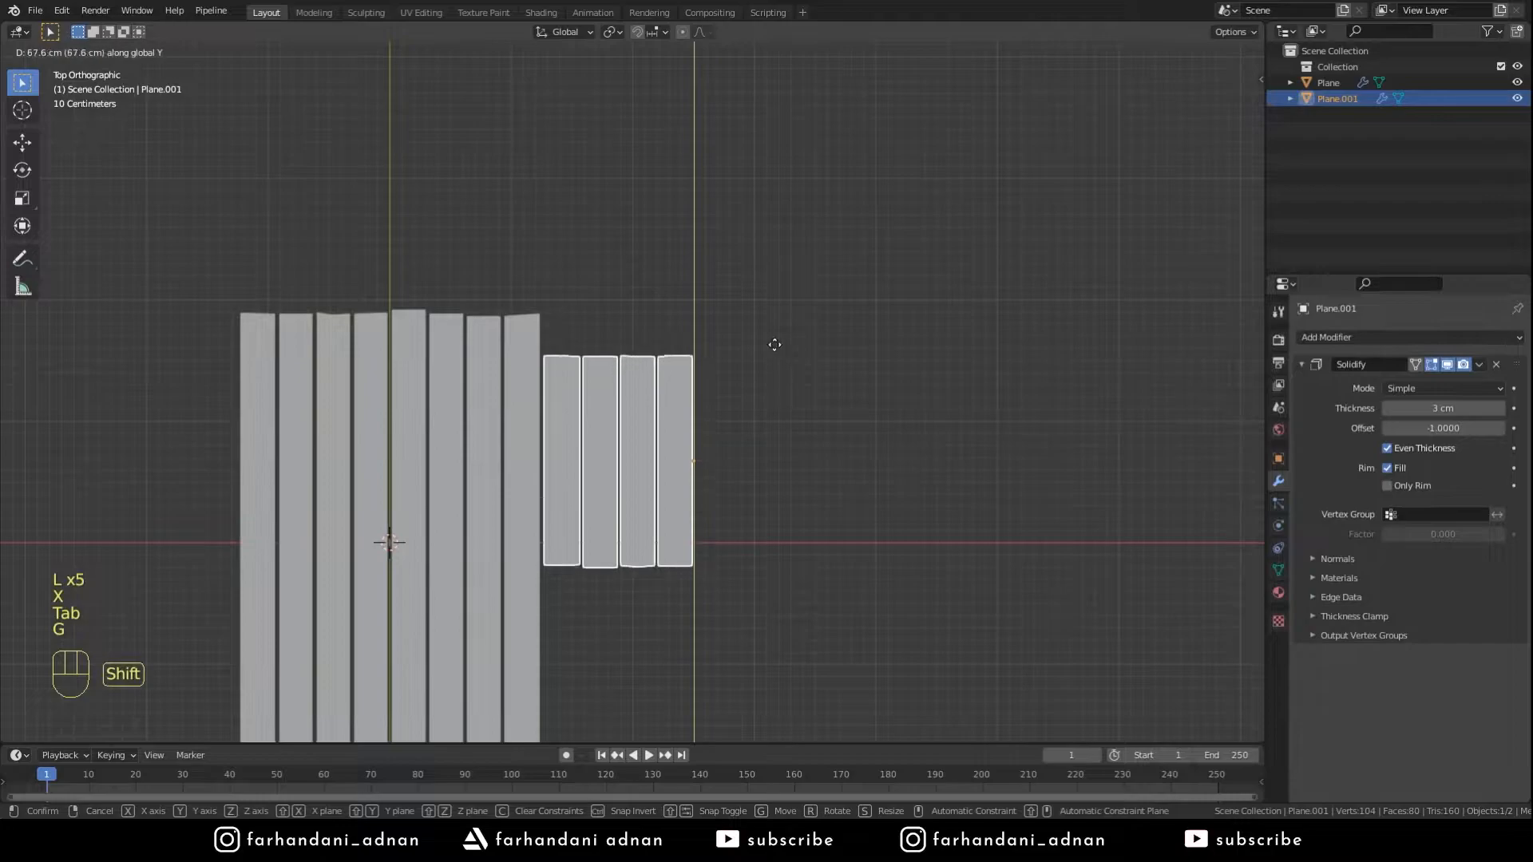
pyautogui.click(768, 725)
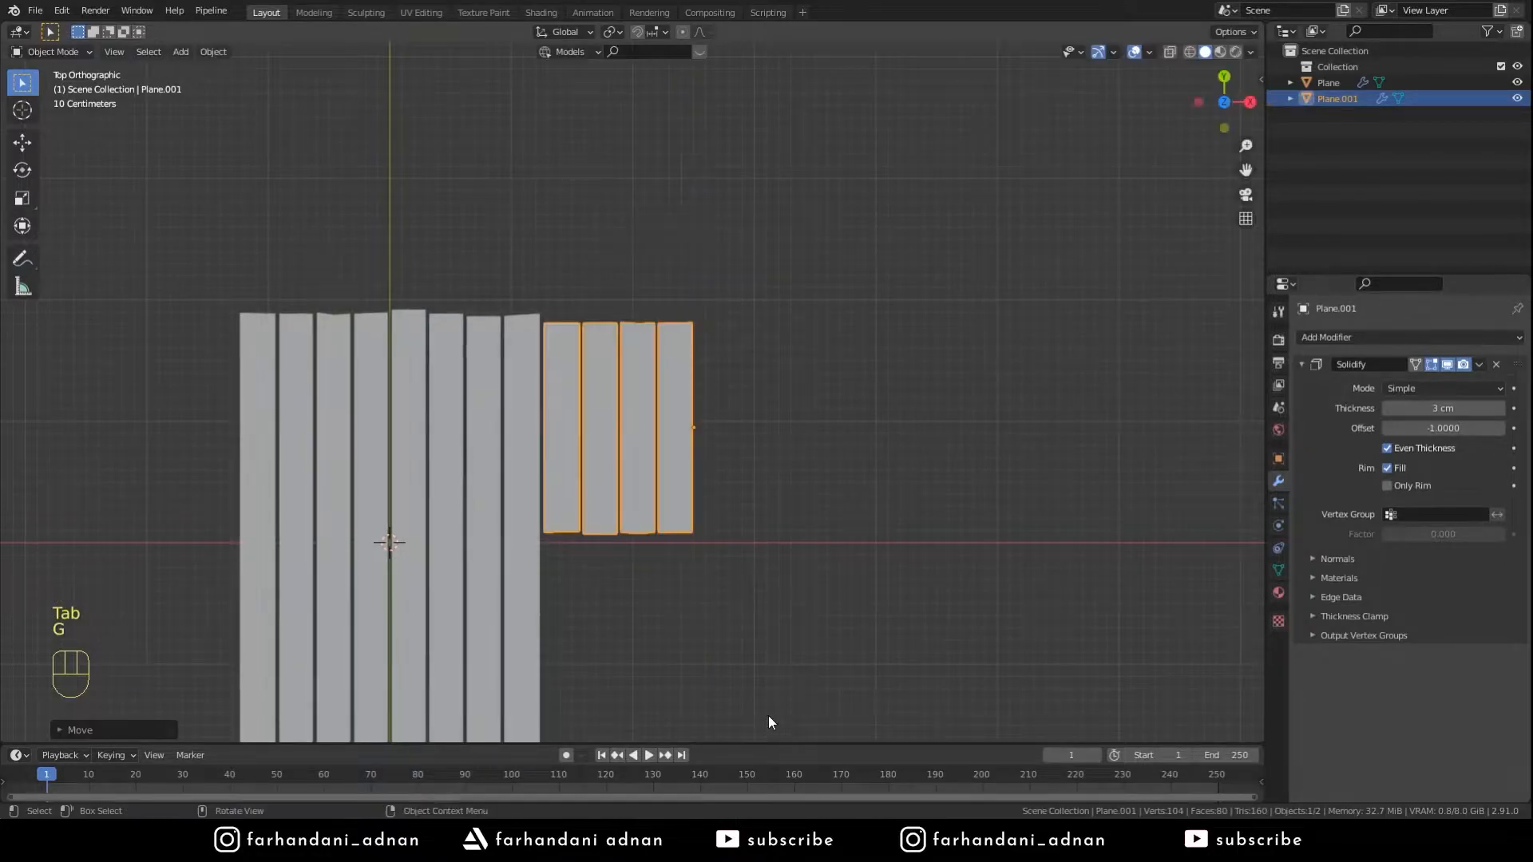
# - Set the Solidify thickness of both the main floor and the short plank section to 4 cm
pyautogui.moveTo(877, 481); pyautogui.dragTo(670, 433, button='middle')
pyautogui.press('a')
pyautogui.press('a')
pyautogui.press('a')
pyautogui.click(548, 413)
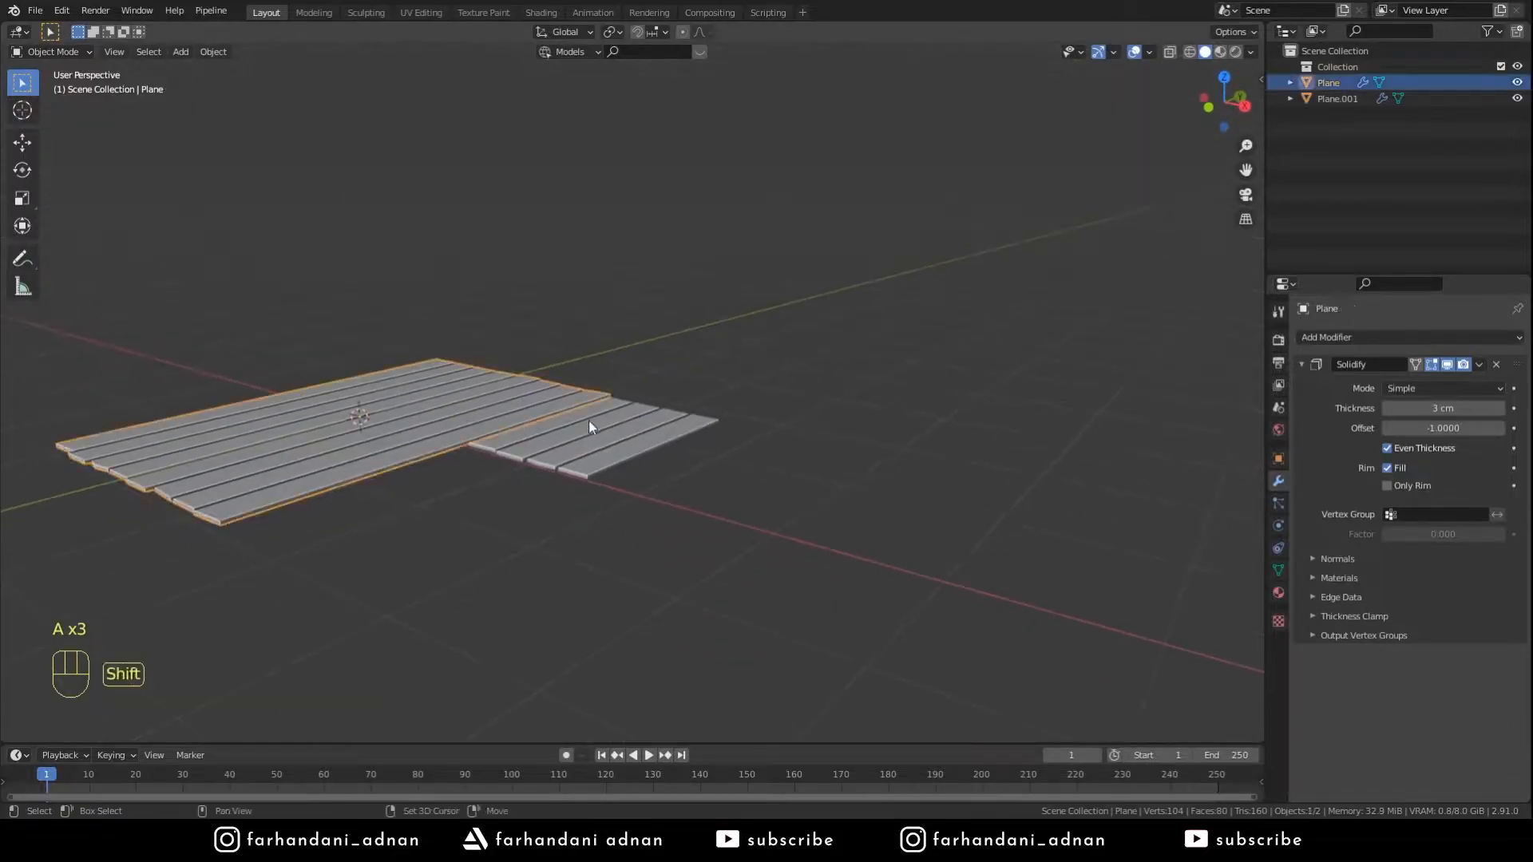
pyautogui.keyDown('shift'); pyautogui.moveTo(554, 419); pyautogui.dragTo(679, 460, button='middle'); pyautogui.keyUp('shift')
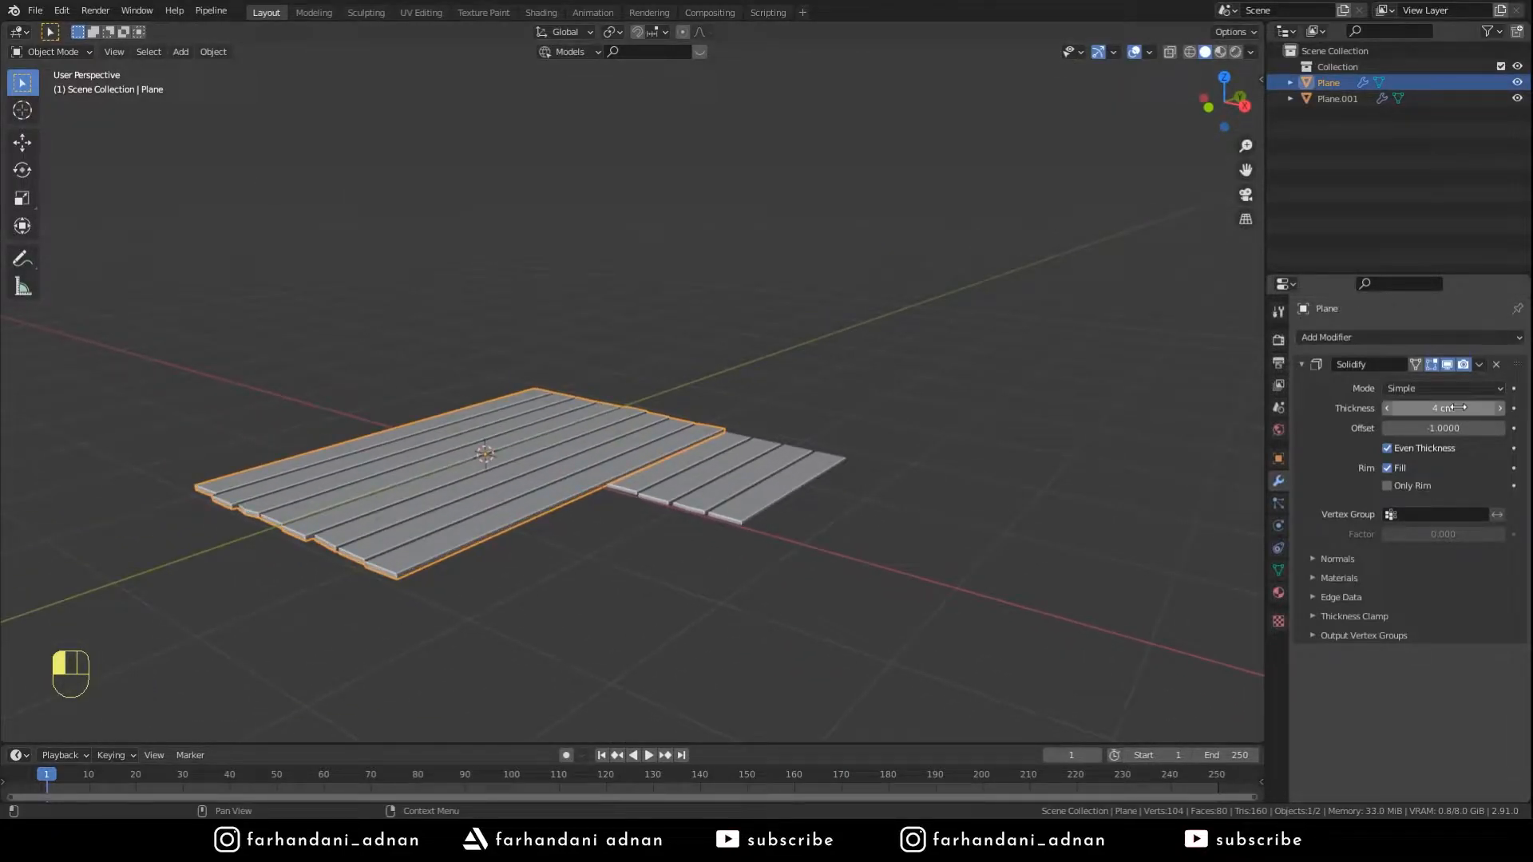
pyautogui.click(756, 482)
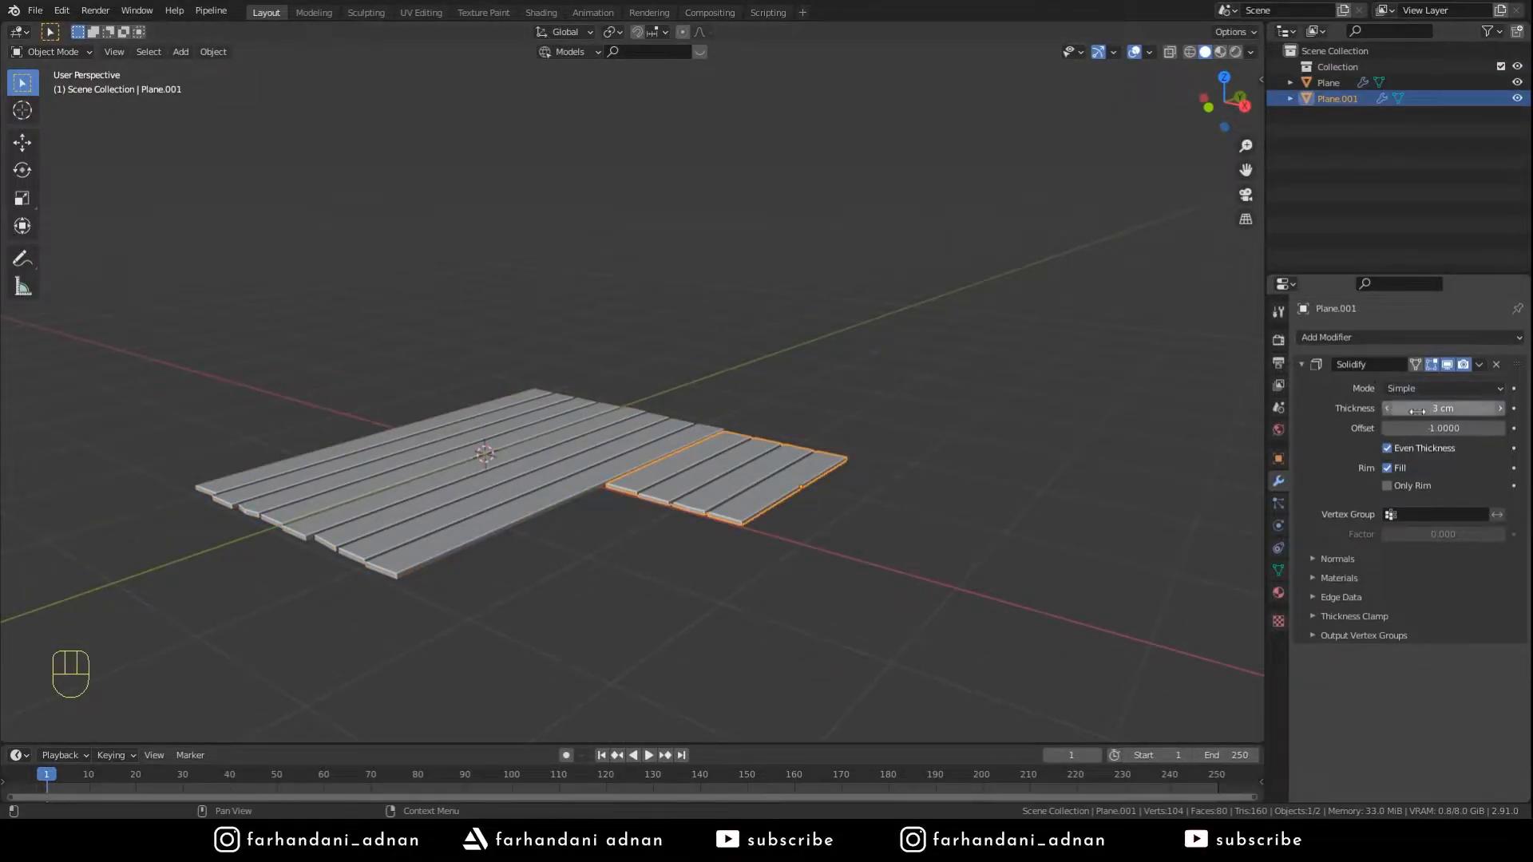
pyautogui.hotkey('alt', 'a')
# - Create a new collection named House and rename the existing collection Wood
pyautogui.moveTo(844, 521); pyautogui.dragTo(606, 424, button='middle')
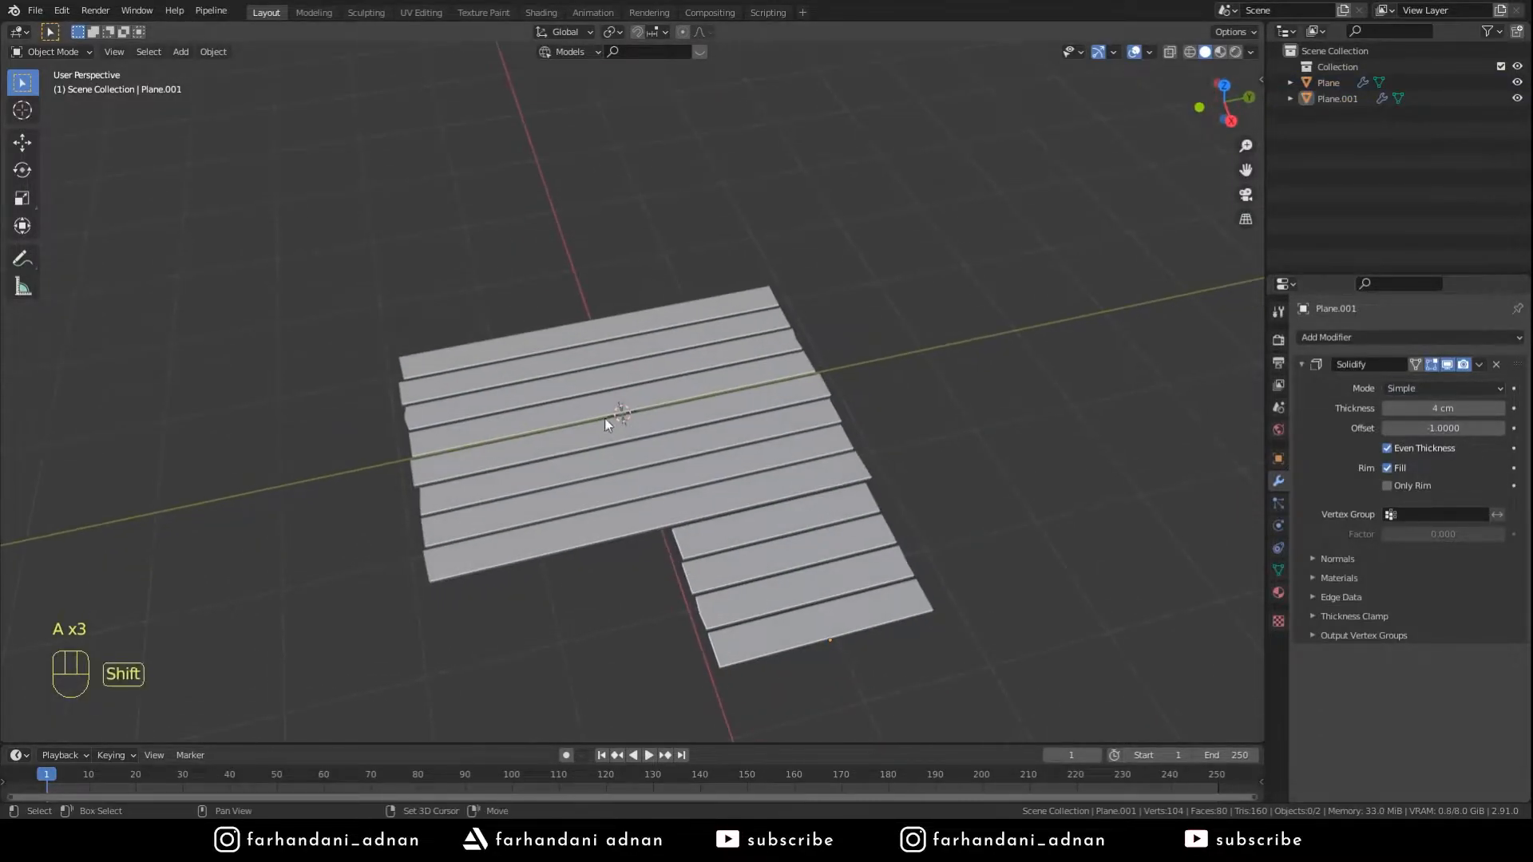
pyautogui.hotkey('shift', 'a')
pyautogui.moveTo(735, 337)
pyautogui.rightClick(1316, 170)
pyautogui.click(1316, 169)
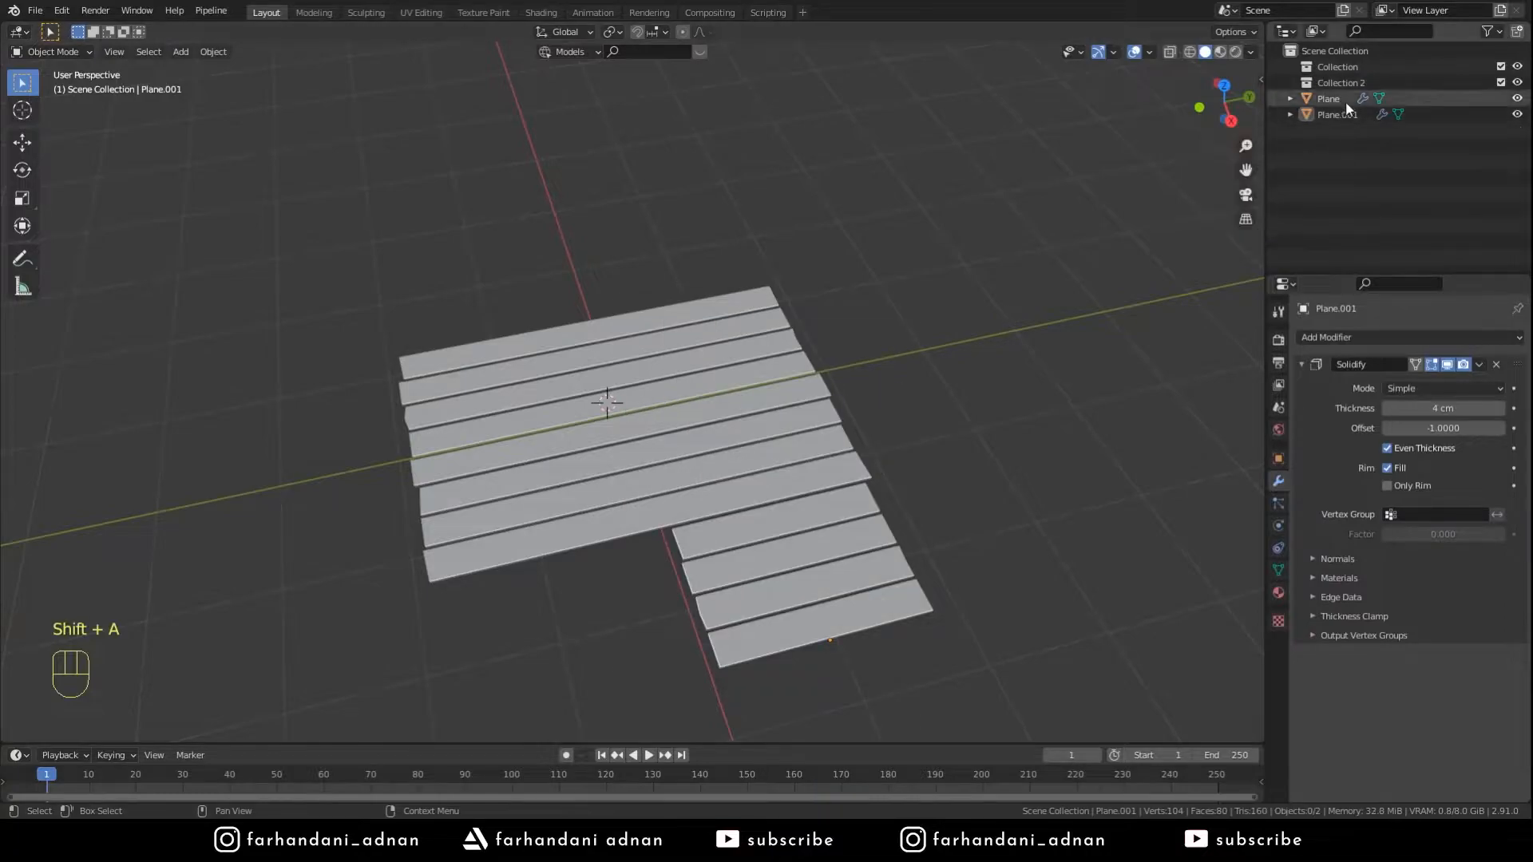
pyautogui.click(1341, 83)
pyautogui.doubleClick(1342, 83)
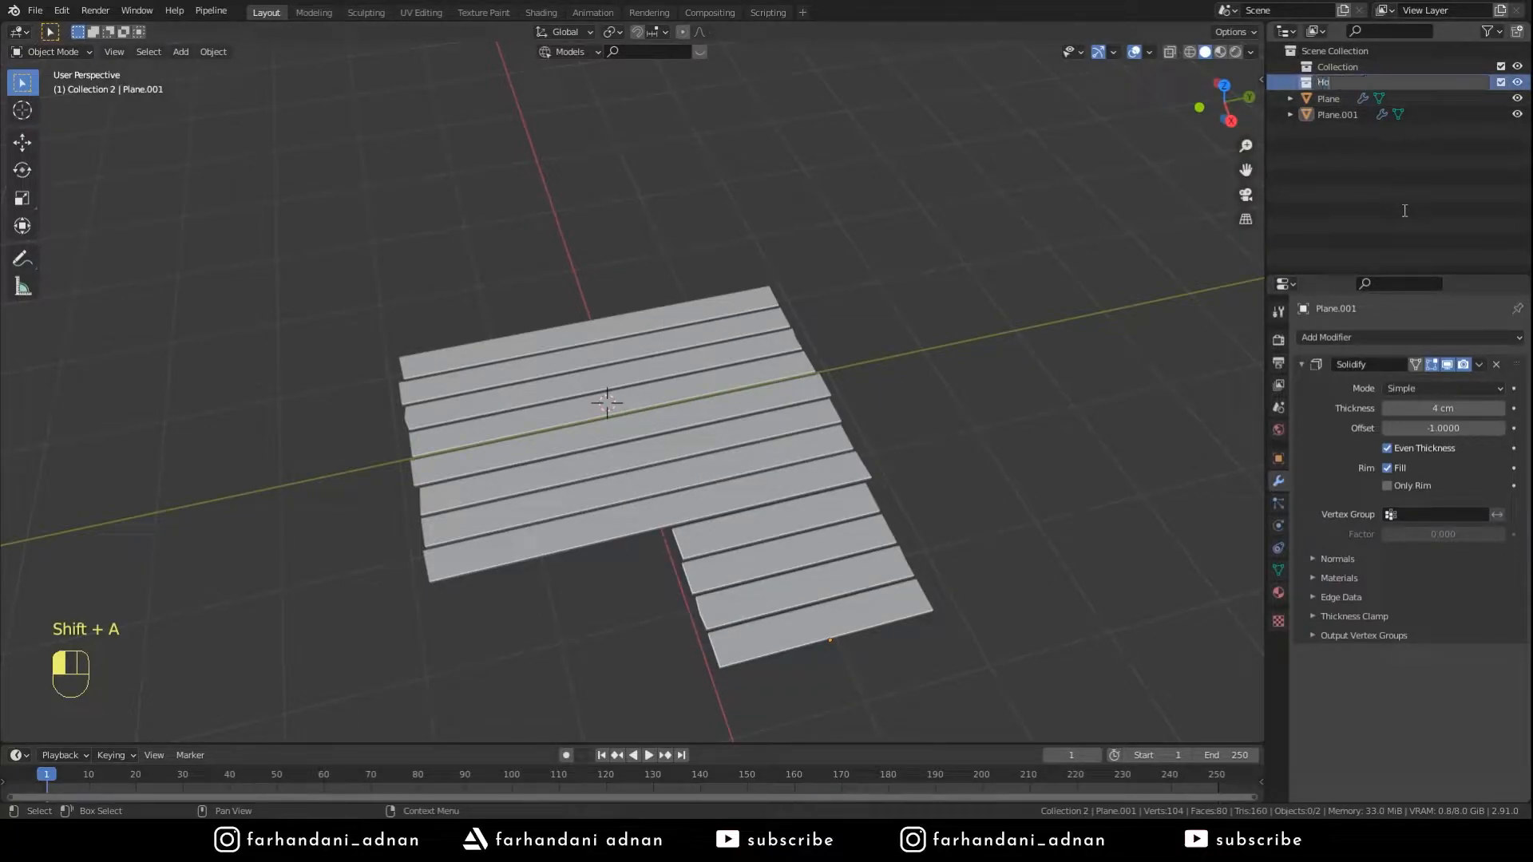
pyautogui.click(1348, 67)
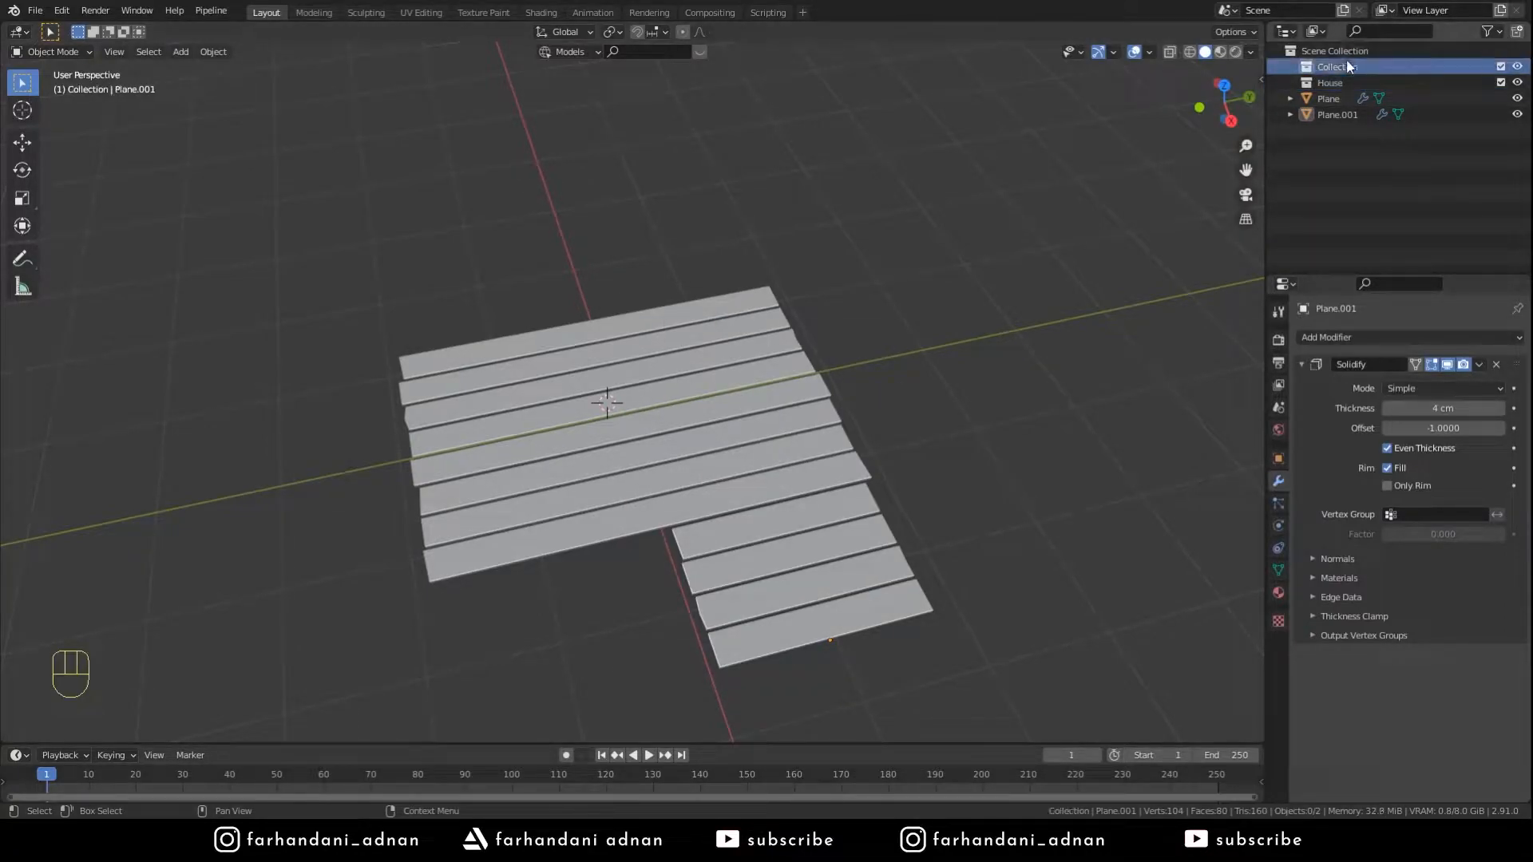
pyautogui.press('Return')
# - Move both plank objects into the Wood collection and make House the active collection
pyautogui.click(1344, 102)
pyautogui.keyDown('shift'); pyautogui.click(1336, 116); pyautogui.keyUp('shift')
pyautogui.moveTo(1330, 101); pyautogui.dragTo(1344, 62)
pyautogui.click(1348, 69)
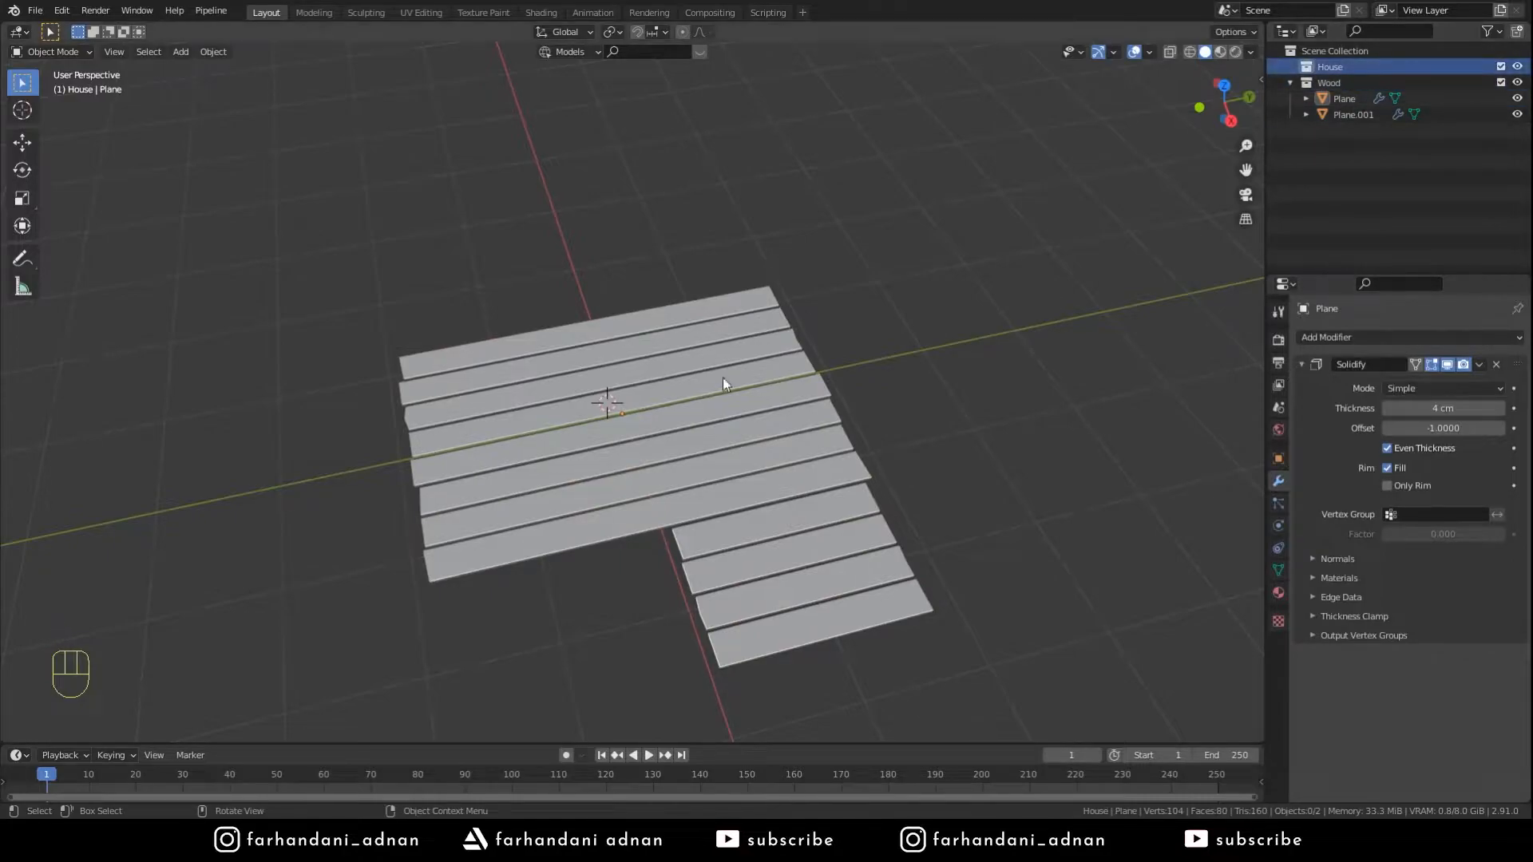
# - Add a plane in the House collection and narrow it along X to roughly three quarters of its width
pyautogui.moveTo(729, 377); pyautogui.dragTo(713, 312, button='middle')
pyautogui.hotkey('shift', 'a')
pyautogui.moveTo(712, 308)
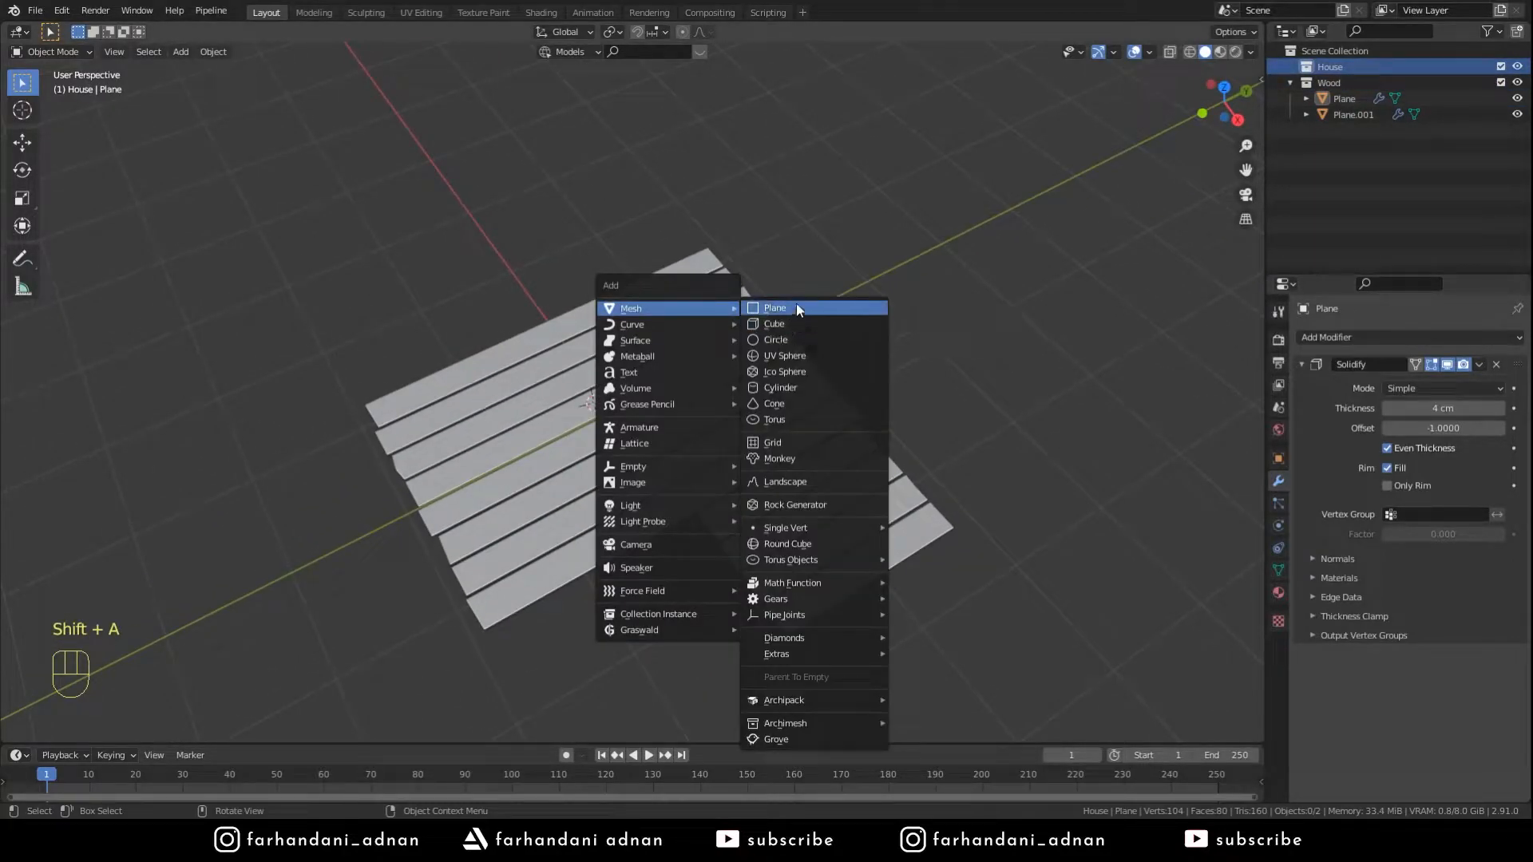
pyautogui.click(797, 309)
pyautogui.press('KP_7')
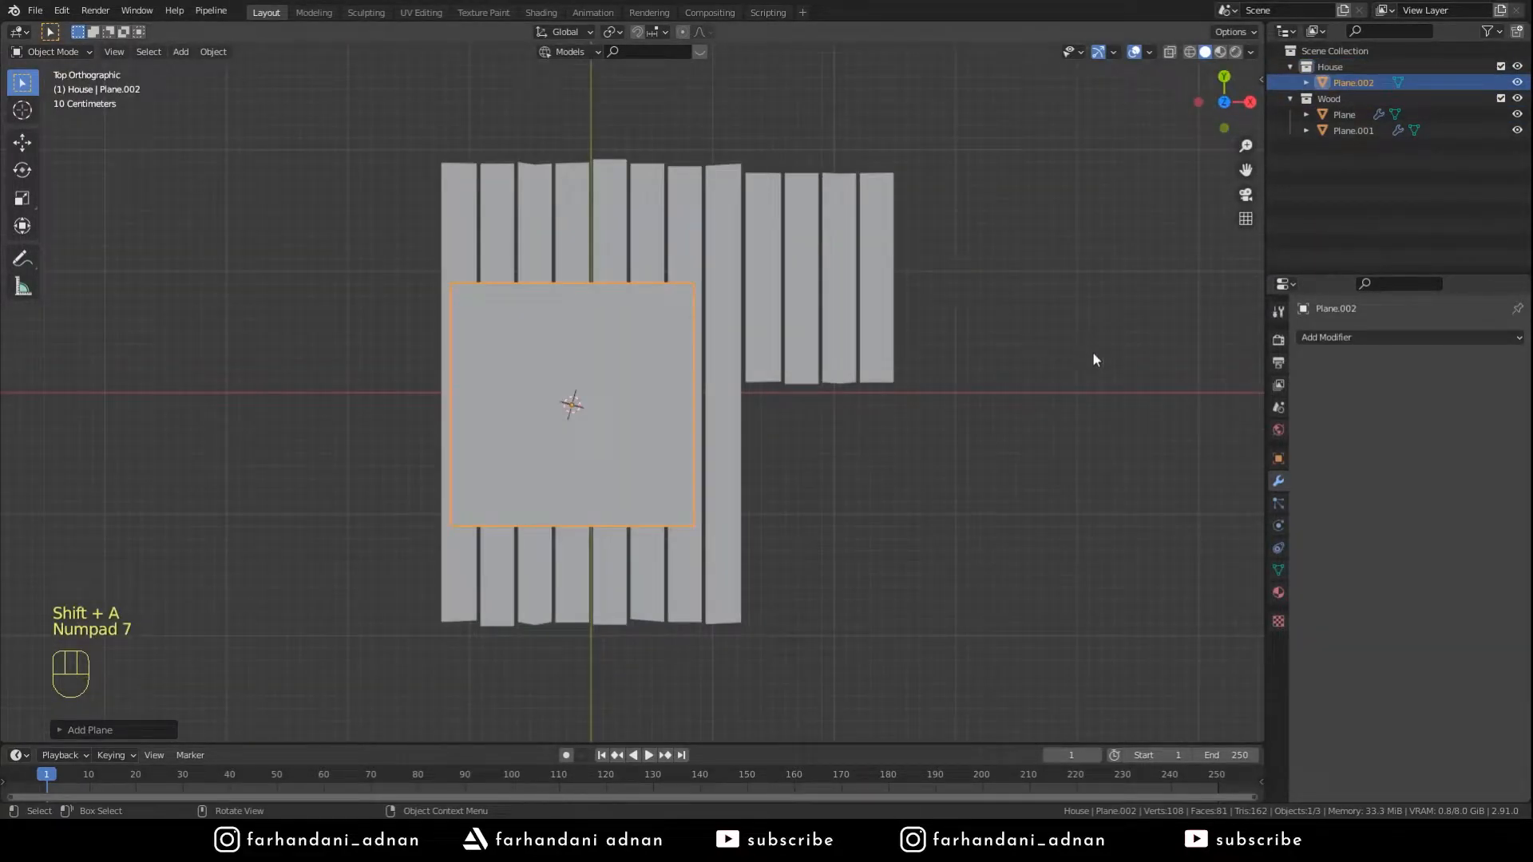
pyautogui.press('s')
pyautogui.press('x')
pyautogui.click(948, 422)
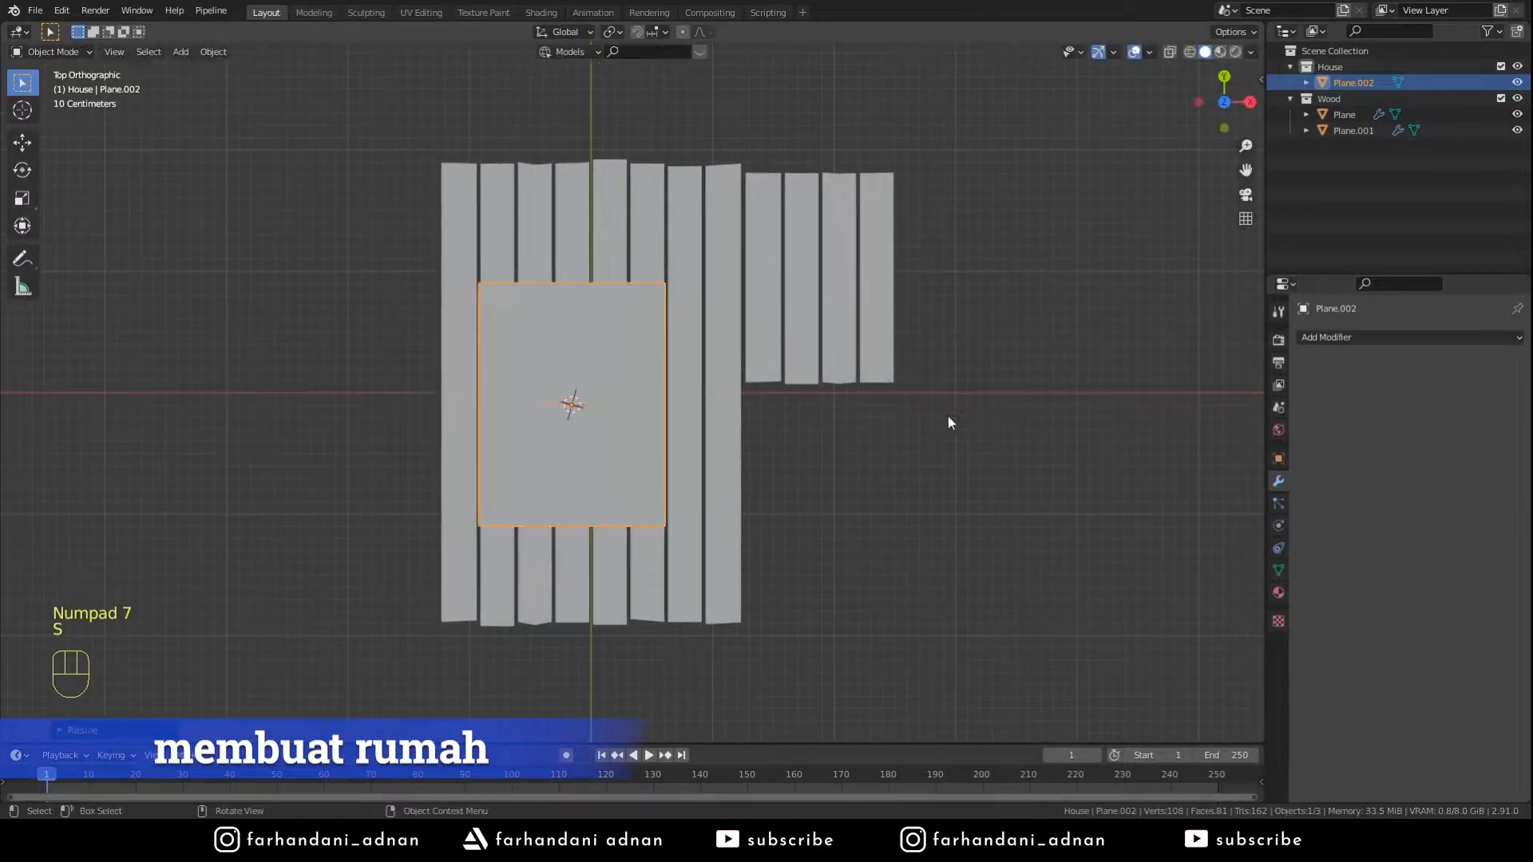
pyautogui.press('g')
pyautogui.rightClick(945, 414)
# - Lengthen the house plane slightly along Y and move it horizontally toward the far corner of the main floor
pyautogui.press('s')
pyautogui.press('x')
pyautogui.press('y')
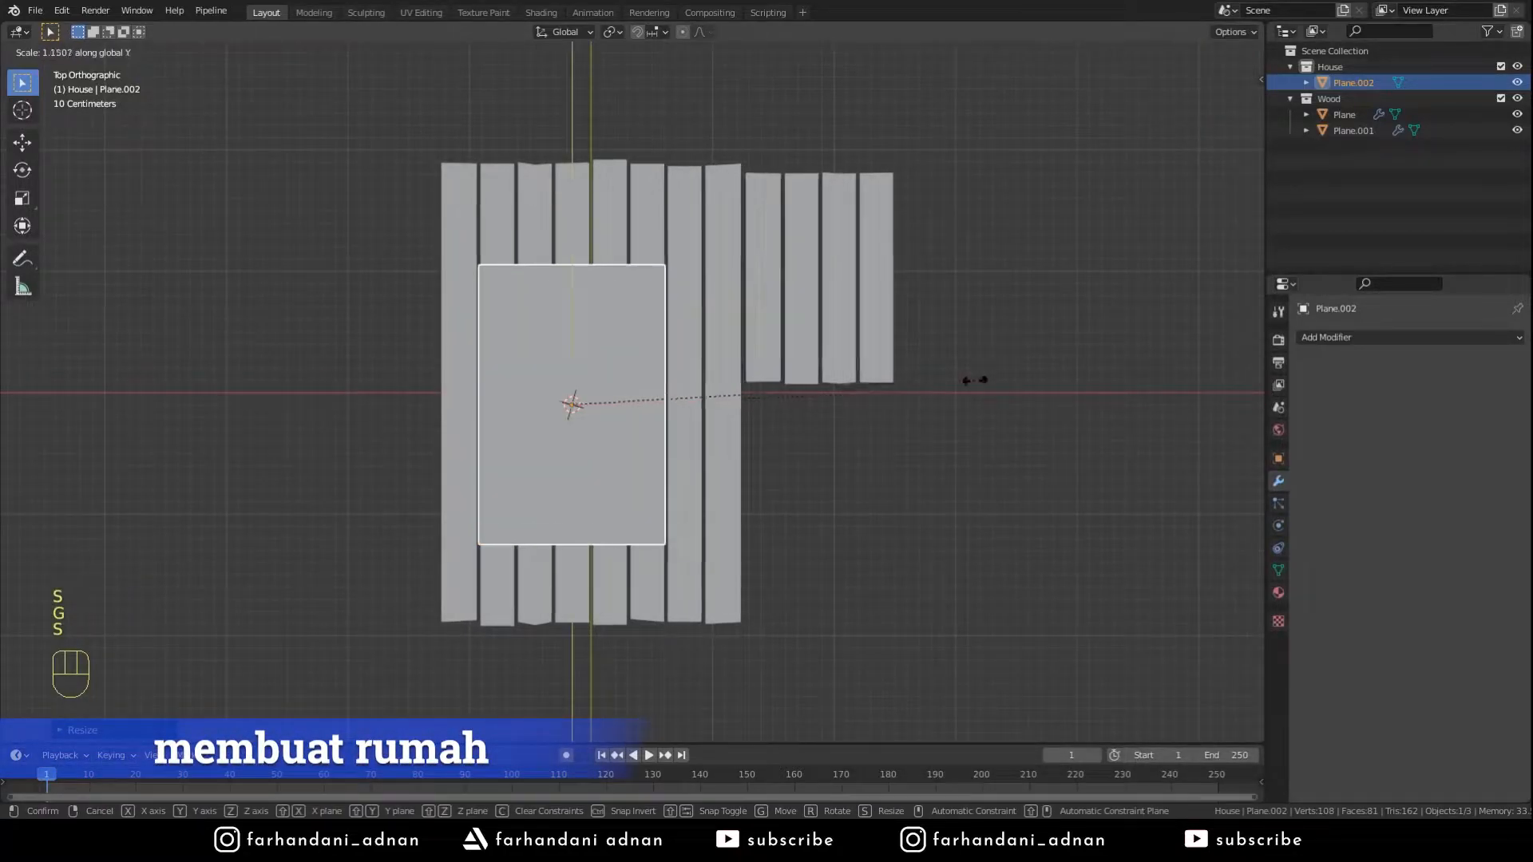
pyautogui.click(946, 374)
pyautogui.press('g')
pyautogui.hotkey('shift', 'z')
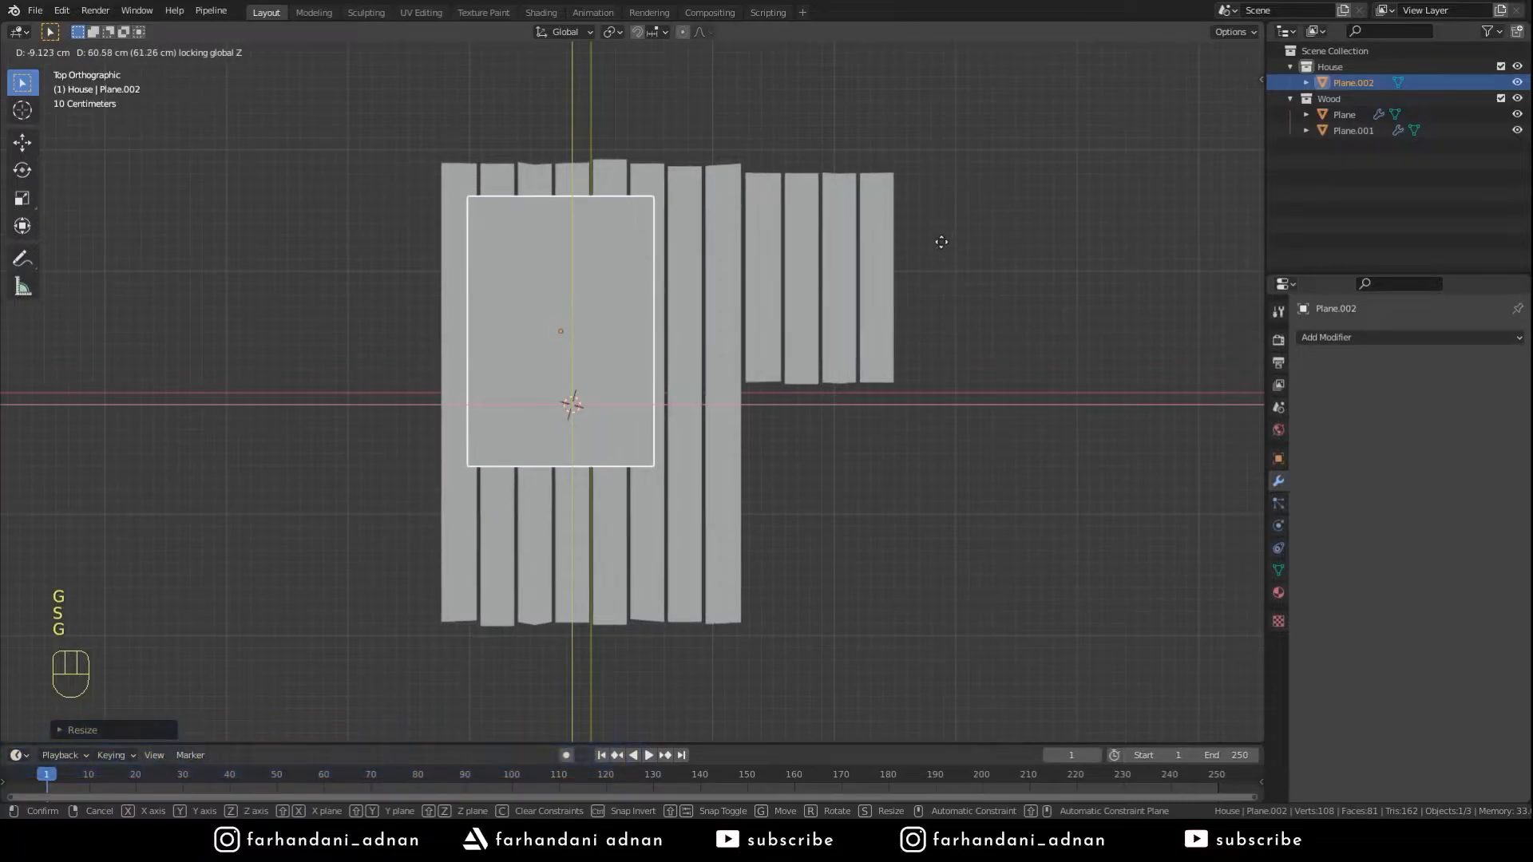
pyautogui.click(941, 242)
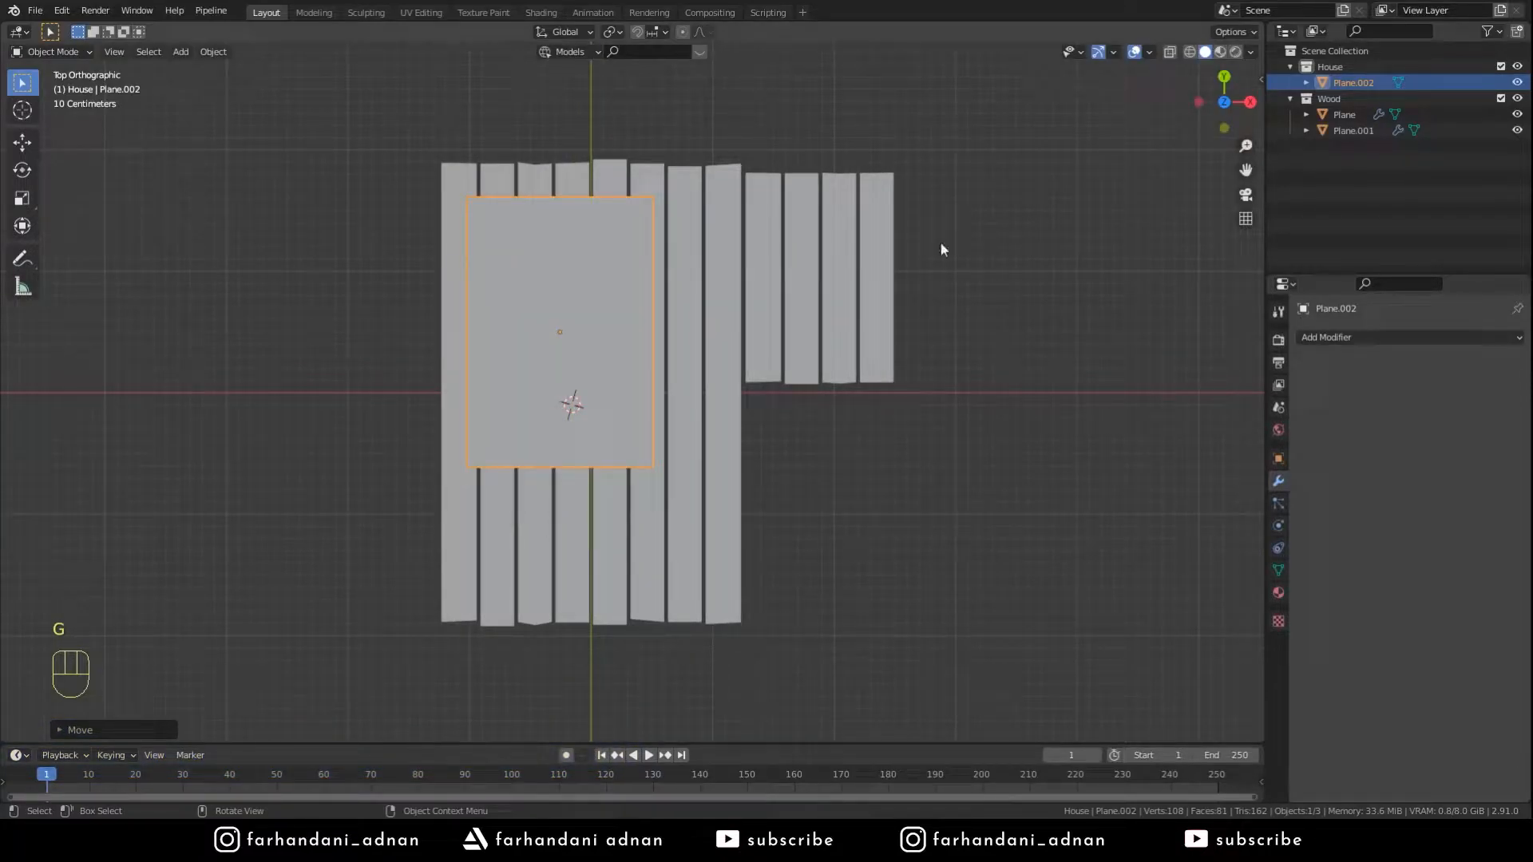
# - Lengthen the house plane a little more along Y and shift it along Y to keep it inside the floor
pyautogui.press('s')
pyautogui.press('x')
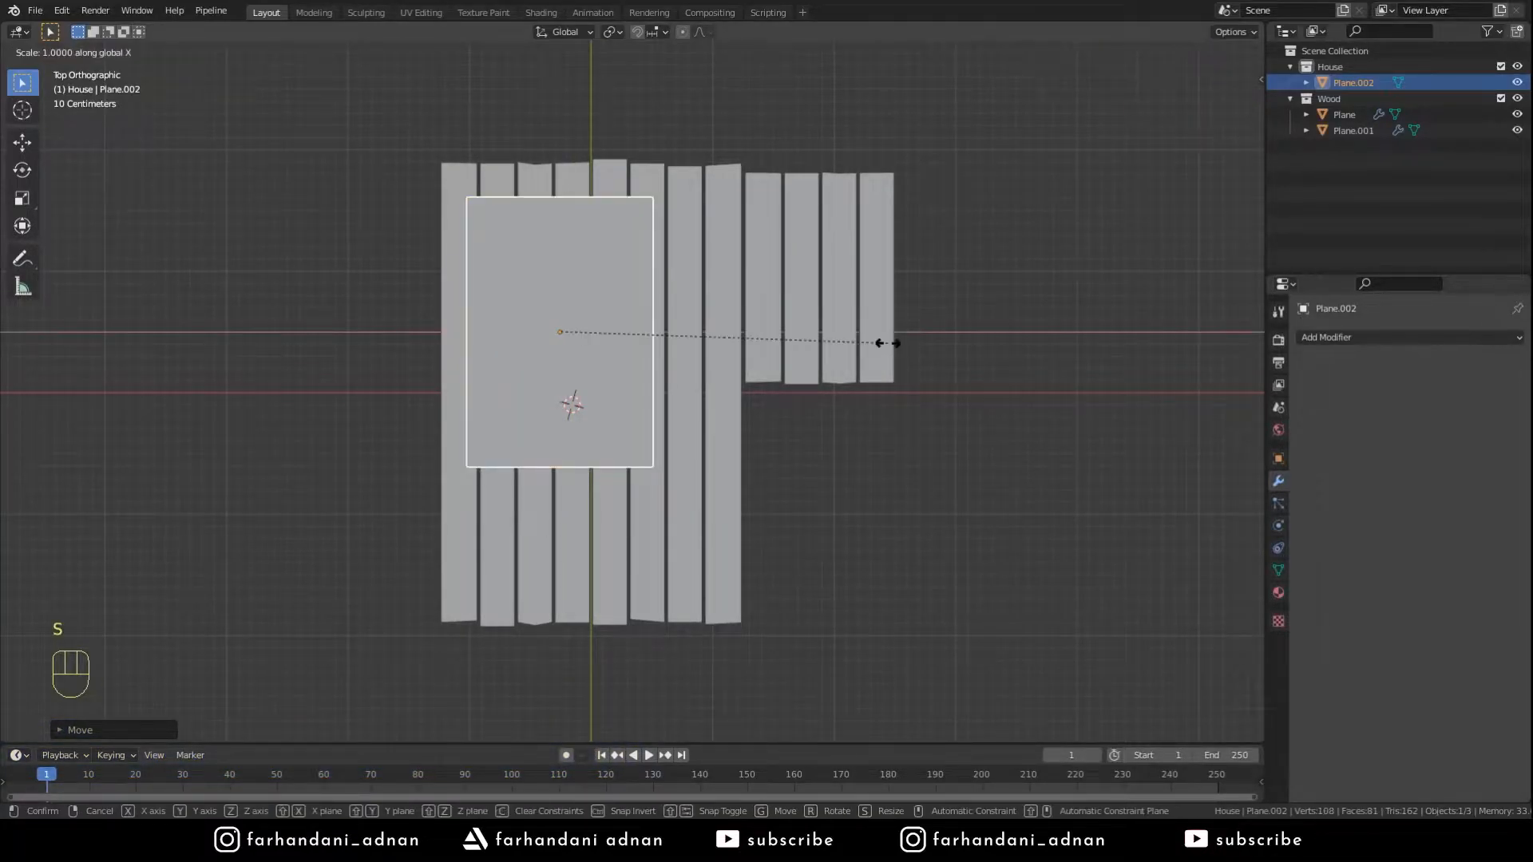
pyautogui.click(874, 321)
pyautogui.press('g')
pyautogui.press('y')
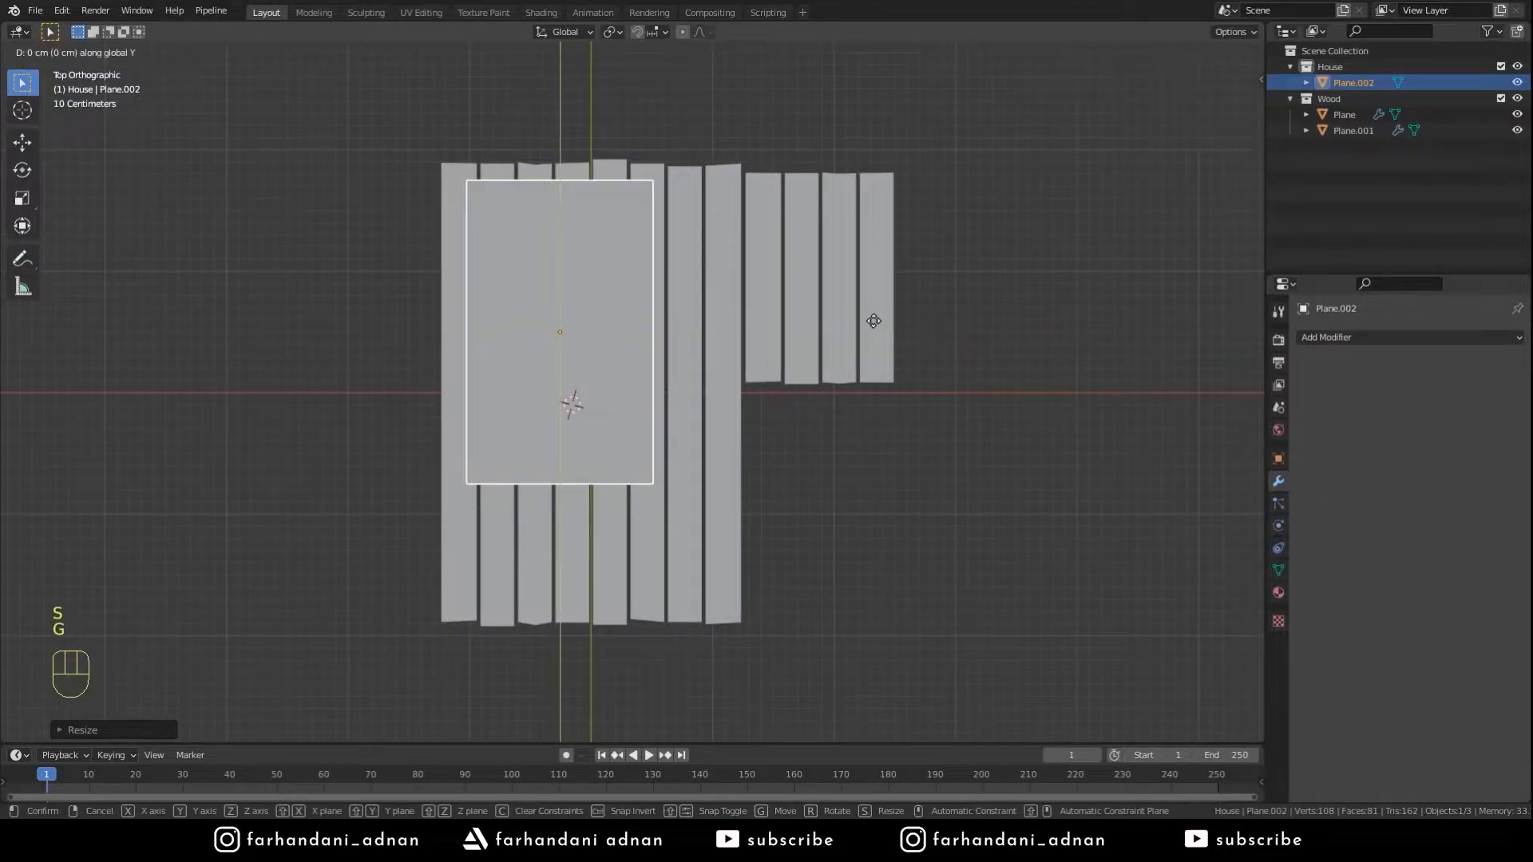
pyautogui.click(901, 550)
pyautogui.moveTo(903, 550); pyautogui.dragTo(769, 369, button='middle')
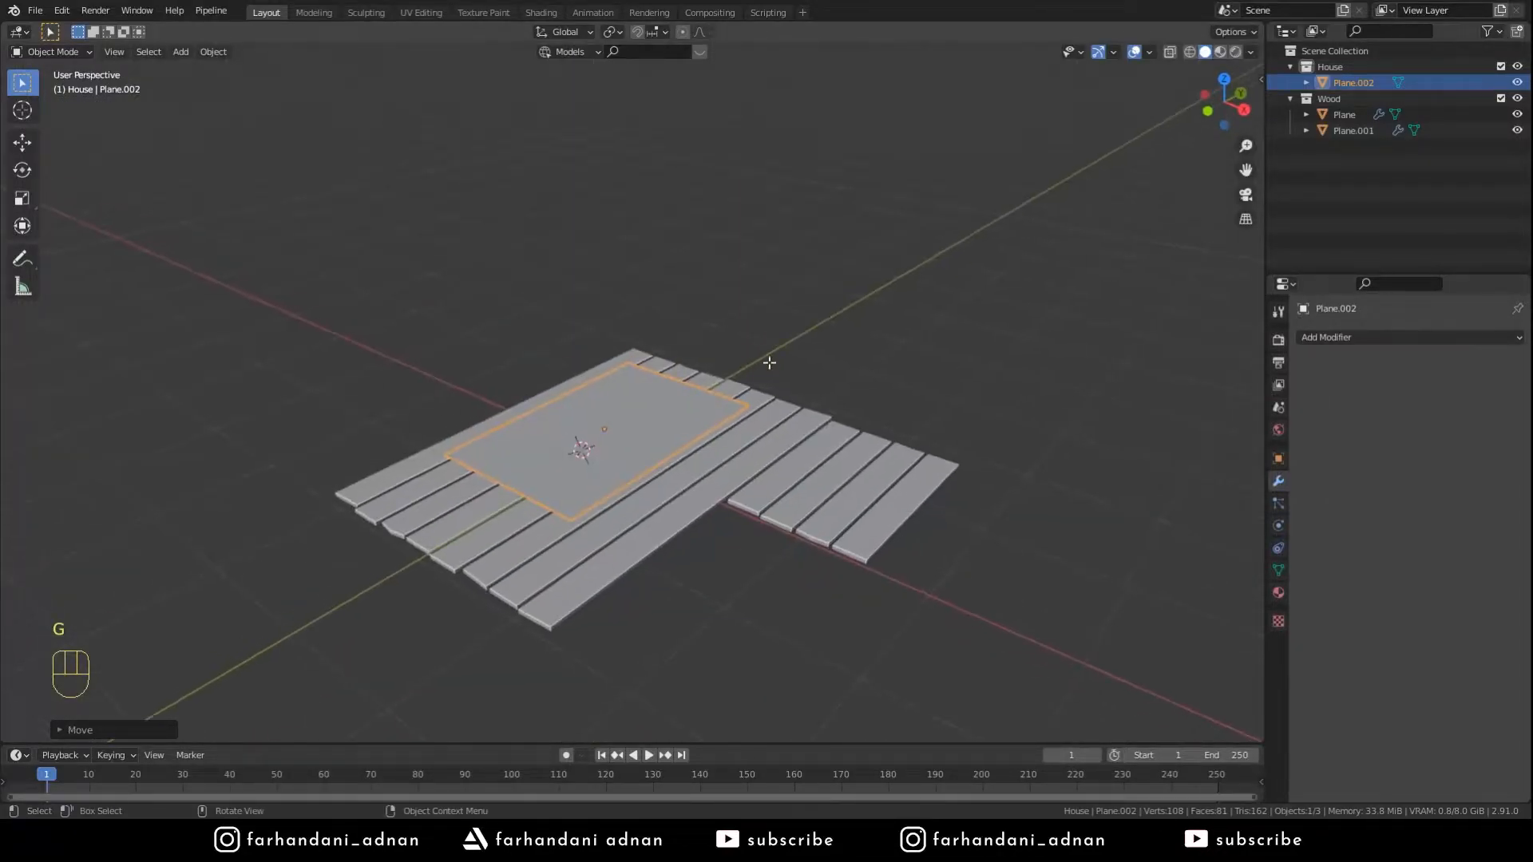
# - Extrude the house plane upward into a box that forms the house walls
pyautogui.press('Tab')
pyautogui.press('e')
pyautogui.click(756, 276)
pyautogui.press('Tab')
pyautogui.moveTo(756, 275); pyautogui.dragTo(585, 316, button='middle')
# - Separate the box's top face into its own object and select it
pyautogui.press('Tab')
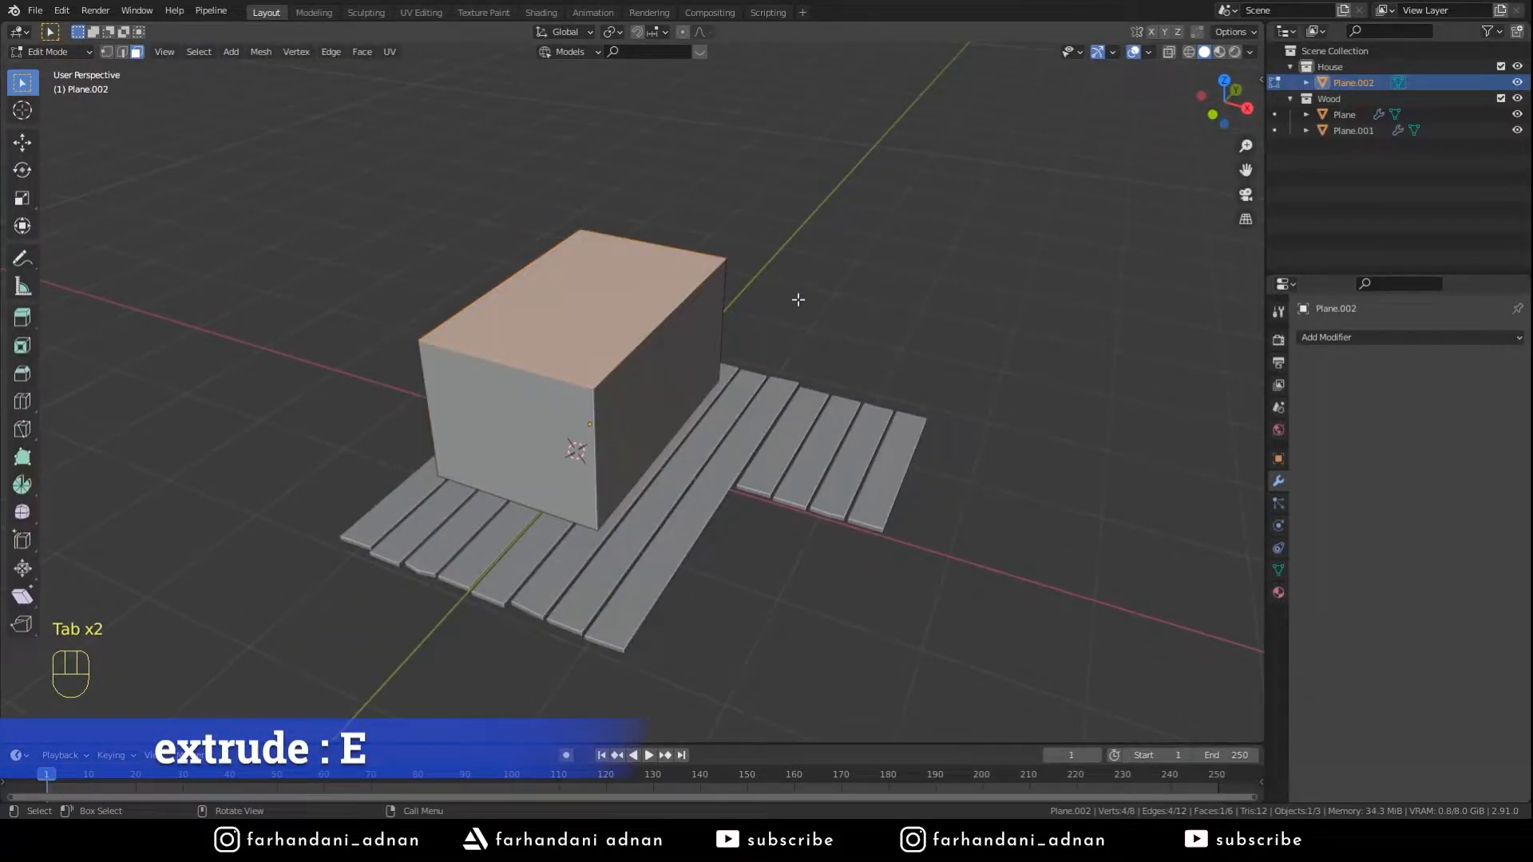
pyautogui.press('p')
pyautogui.click(798, 299)
pyautogui.press('Tab')
pyautogui.click(596, 312)
pyautogui.moveTo(596, 312); pyautogui.dragTo(545, 231, button='middle')
# - Cut the separated top face lengthwise through the middle and try moving the new centre edge
pyautogui.press('Tab')
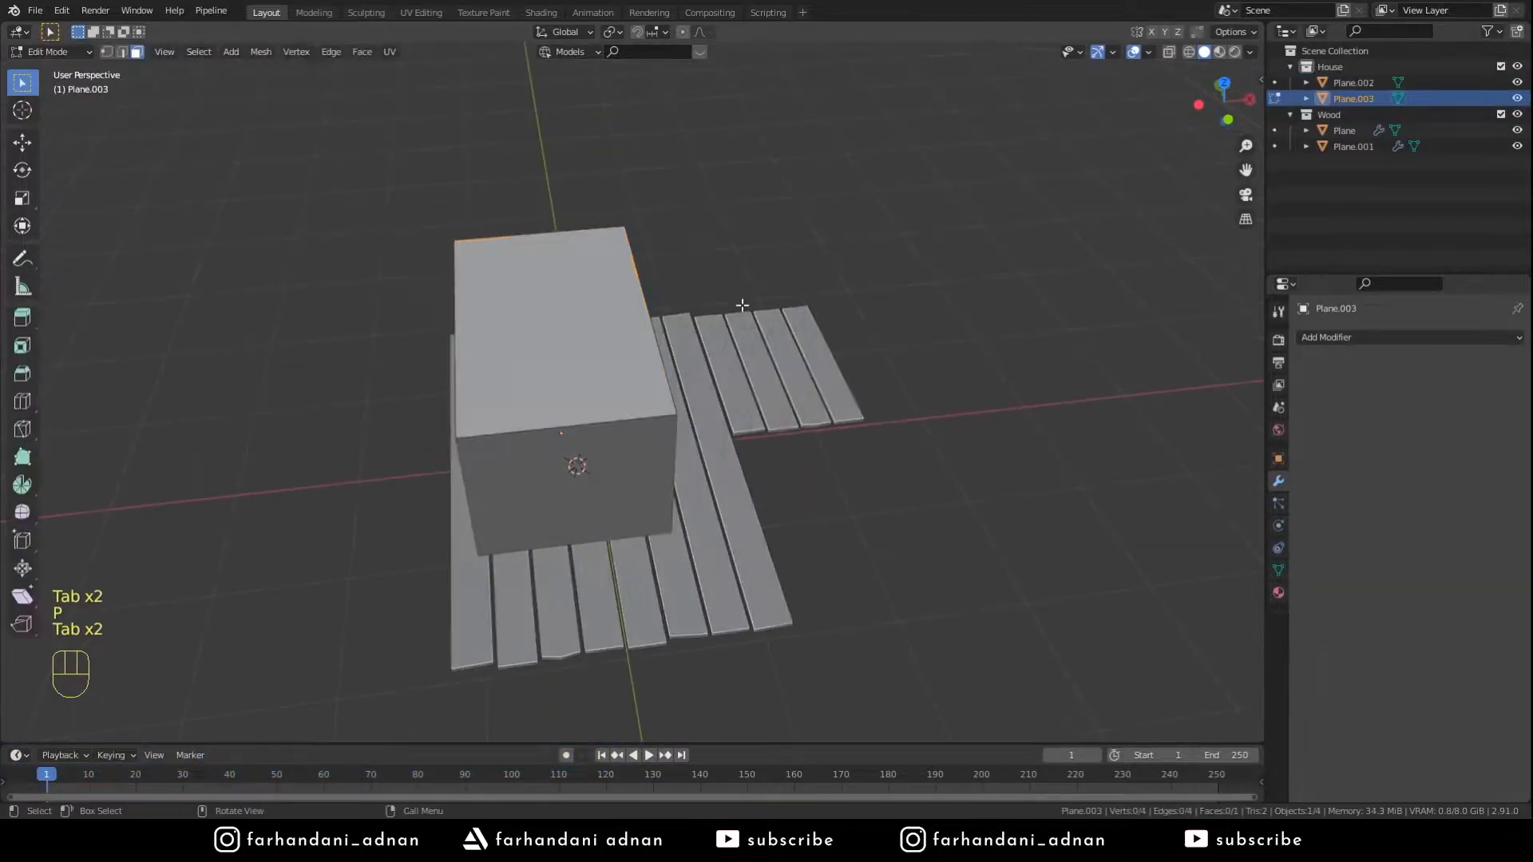
pyautogui.hotkey('ctrl', 'r')
pyautogui.click(545, 231)
pyautogui.moveTo(548, 316); pyautogui.dragTo(548, 273, button='middle')
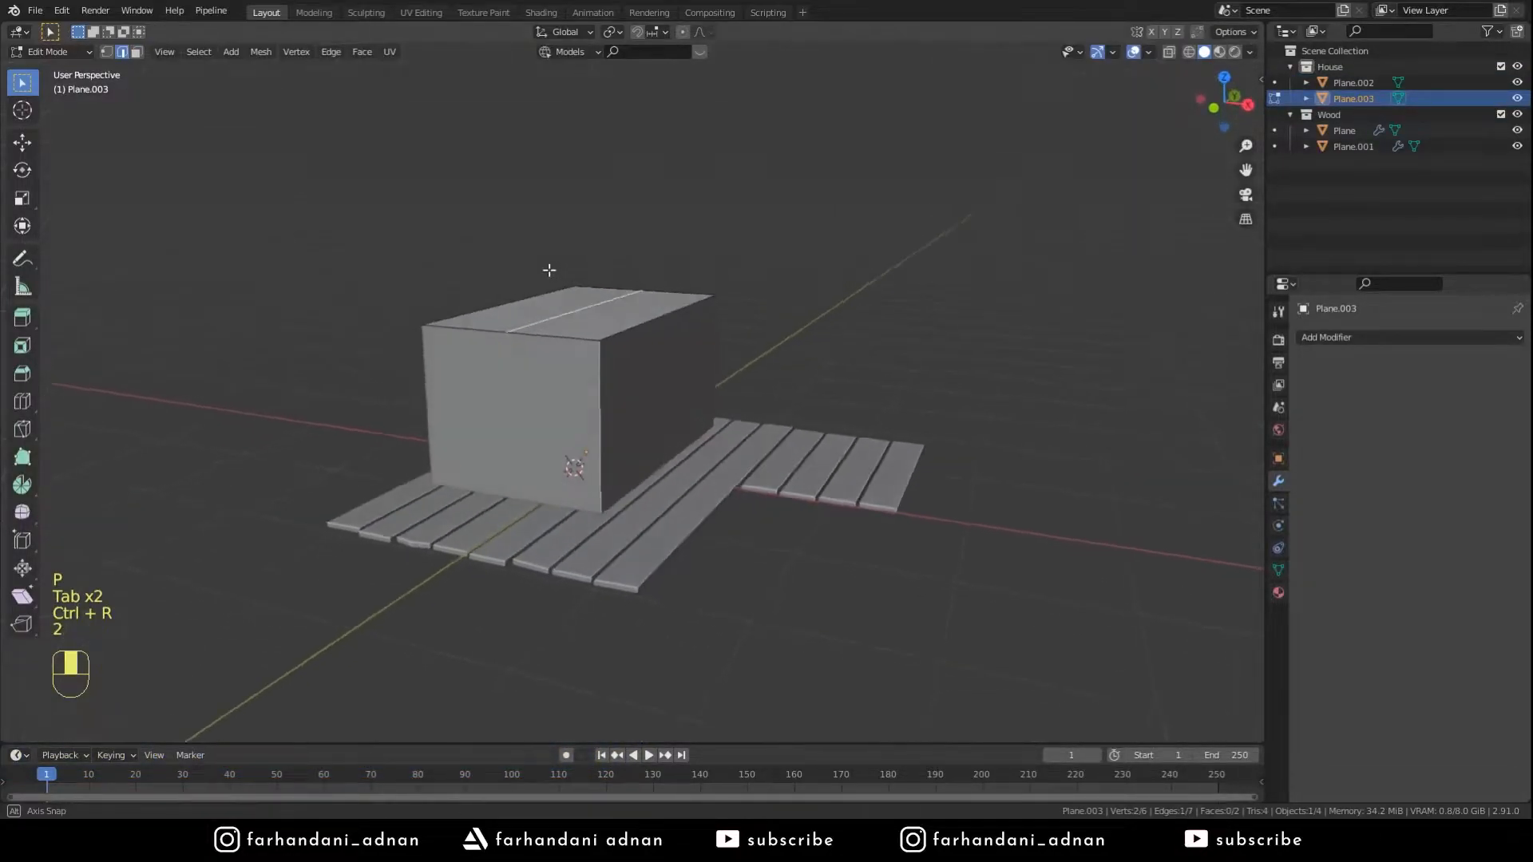
pyautogui.press('g')
# - Undo the centre cut and the separation of the top face so the house is one box again
pyautogui.hotkey('ctrl', 'z')
pyautogui.hotkey('ctrl', 'z')
pyautogui.hotkey('ctrl', 'z')
pyautogui.hotkey('ctrl', 'z')
pyautogui.hotkey('ctrl', 'z')
pyautogui.hotkey('ctrl', 'z')
pyautogui.hotkey('ctrl', 'z')
pyautogui.hotkey('ctrl', 'z')
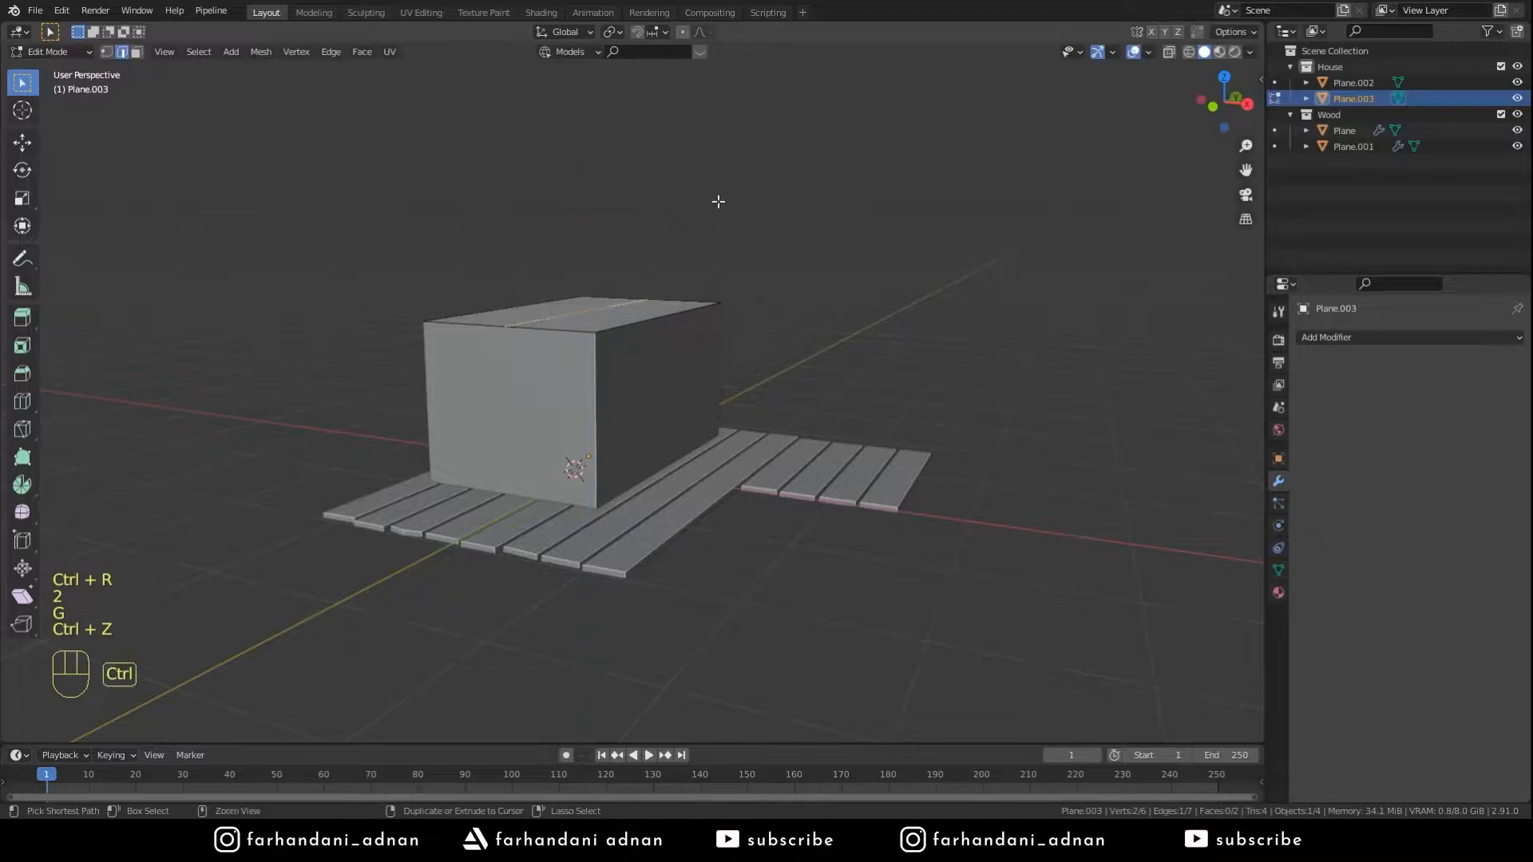
pyautogui.hotkey('ctrl', 'z')
pyautogui.hotkey('ctrl', 'z')
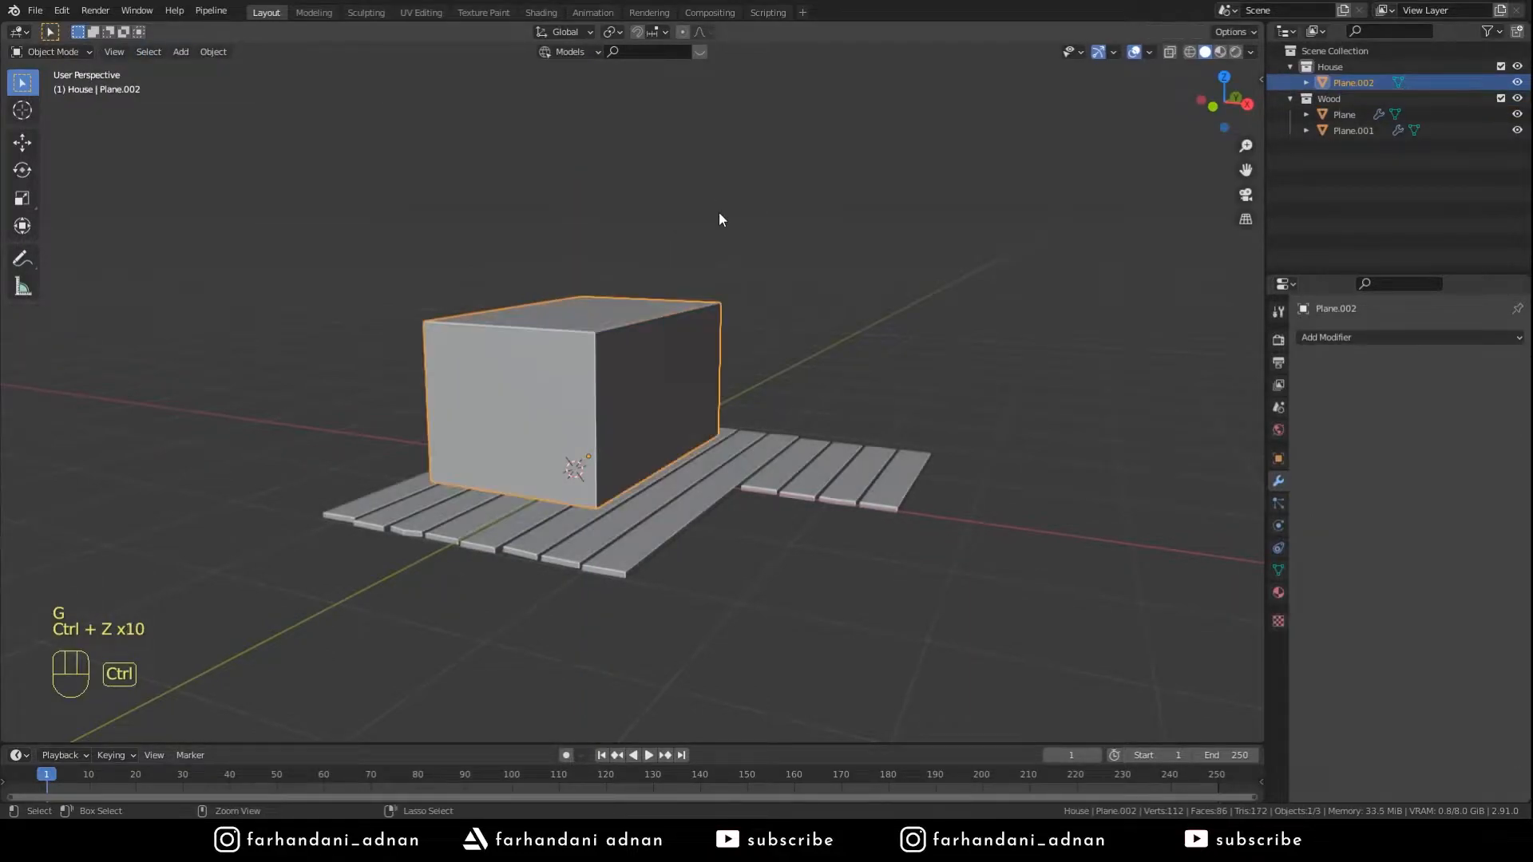
# - Add a lengthwise loop cut through the middle of the house box, running across its top and end walls
pyautogui.press('Tab')
pyautogui.moveTo(718, 211); pyautogui.dragTo(684, 301, button='middle')
pyautogui.press('a')
pyautogui.press('a')
pyautogui.press('a')
pyautogui.press('Tab')
pyautogui.press('Tab')
pyautogui.hotkey('ctrl', 'r')
pyautogui.click(689, 238)
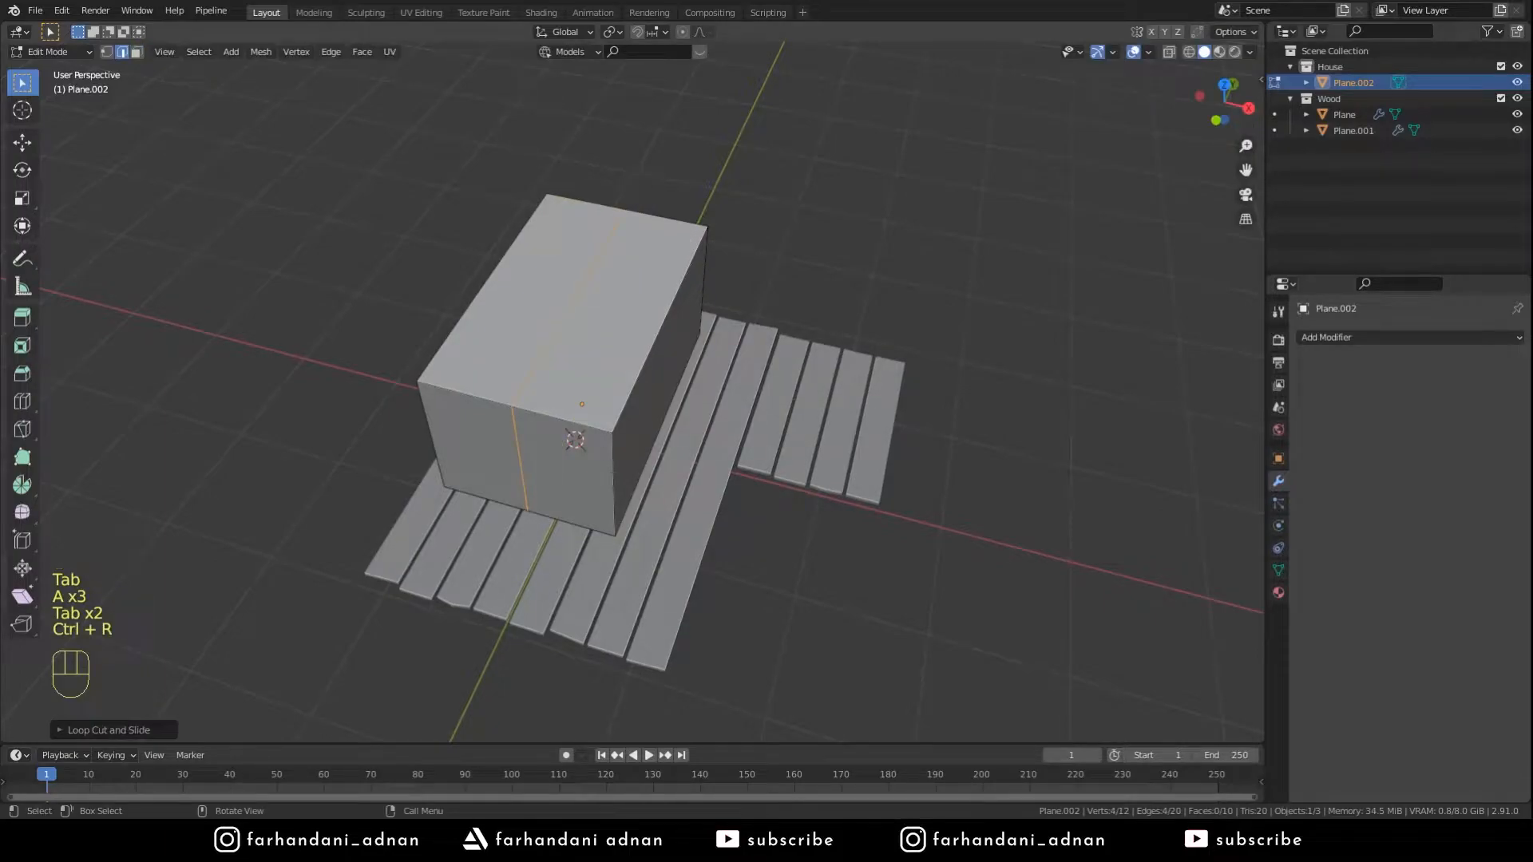
# - Raise the centre edge of the house's top along Z to form a gabled roof ridge
pyautogui.moveTo(578, 297); pyautogui.dragTo(567, 264, button='middle')
pyautogui.press('g')
pyautogui.press('z')
pyautogui.click(670, 214)
pyautogui.press('Tab')
# - Add a cube to the House collection
pyautogui.keyDown('shift'); pyautogui.moveTo(674, 286); pyautogui.dragTo(643, 380, button='middle'); pyautogui.keyUp('shift')
pyautogui.press('Tab')
pyautogui.press('Tab')
pyautogui.moveTo(758, 379); pyautogui.dragTo(709, 346, button='middle')
pyautogui.keyDown('shift'); pyautogui.moveTo(851, 445); pyautogui.dragTo(816, 263, button='middle'); pyautogui.keyUp('shift')
pyautogui.moveTo(765, 424); pyautogui.dragTo(450, 321, button='middle')
pyautogui.hotkey('shift', 'a')
pyautogui.moveTo(653, 275)
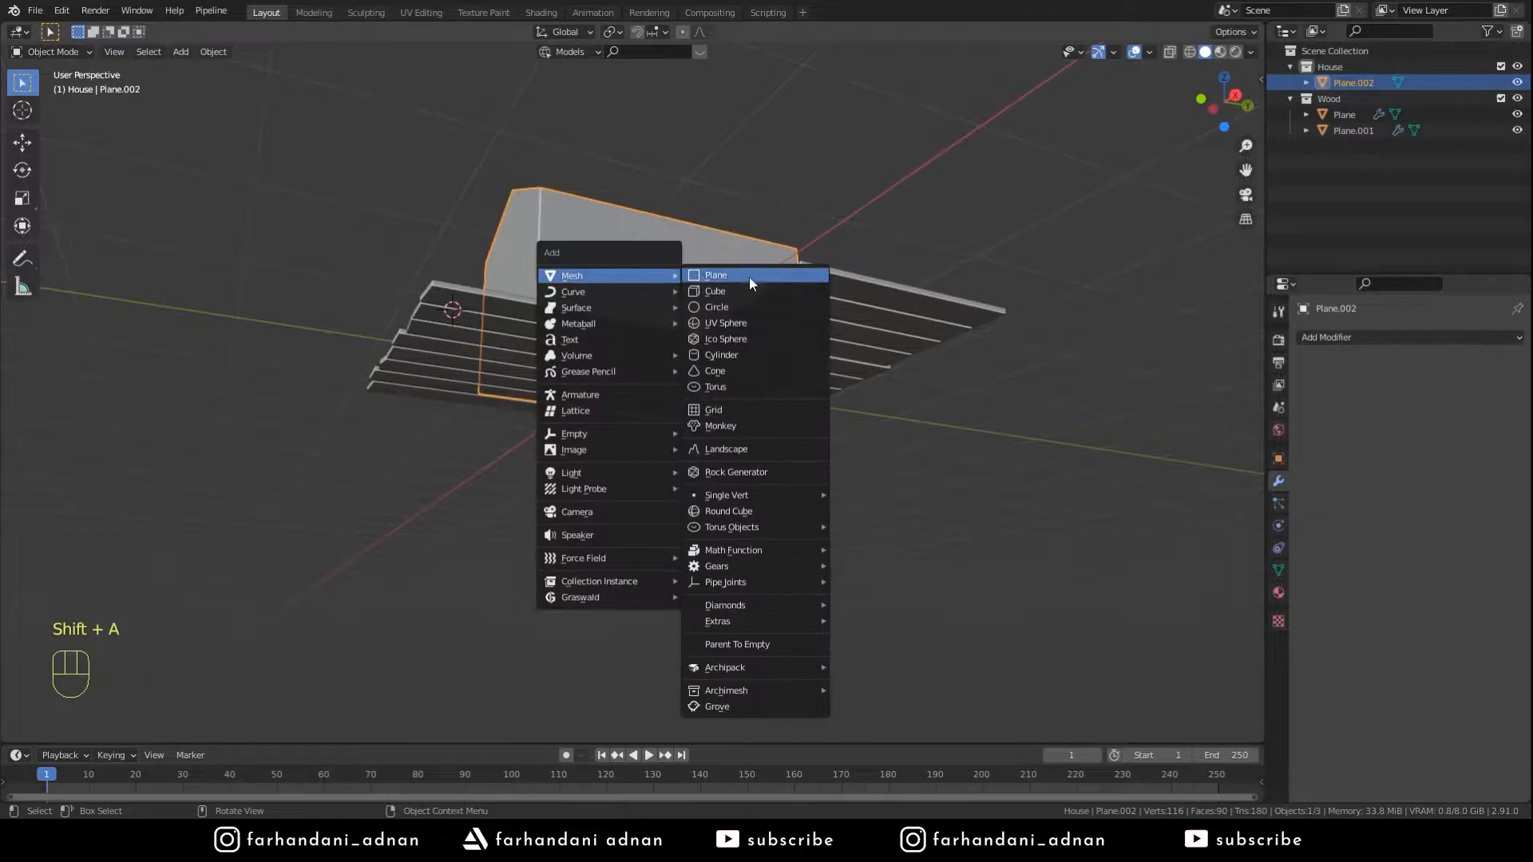
pyautogui.click(796, 292)
pyautogui.moveTo(796, 312); pyautogui.dragTo(1378, 464, button='middle')
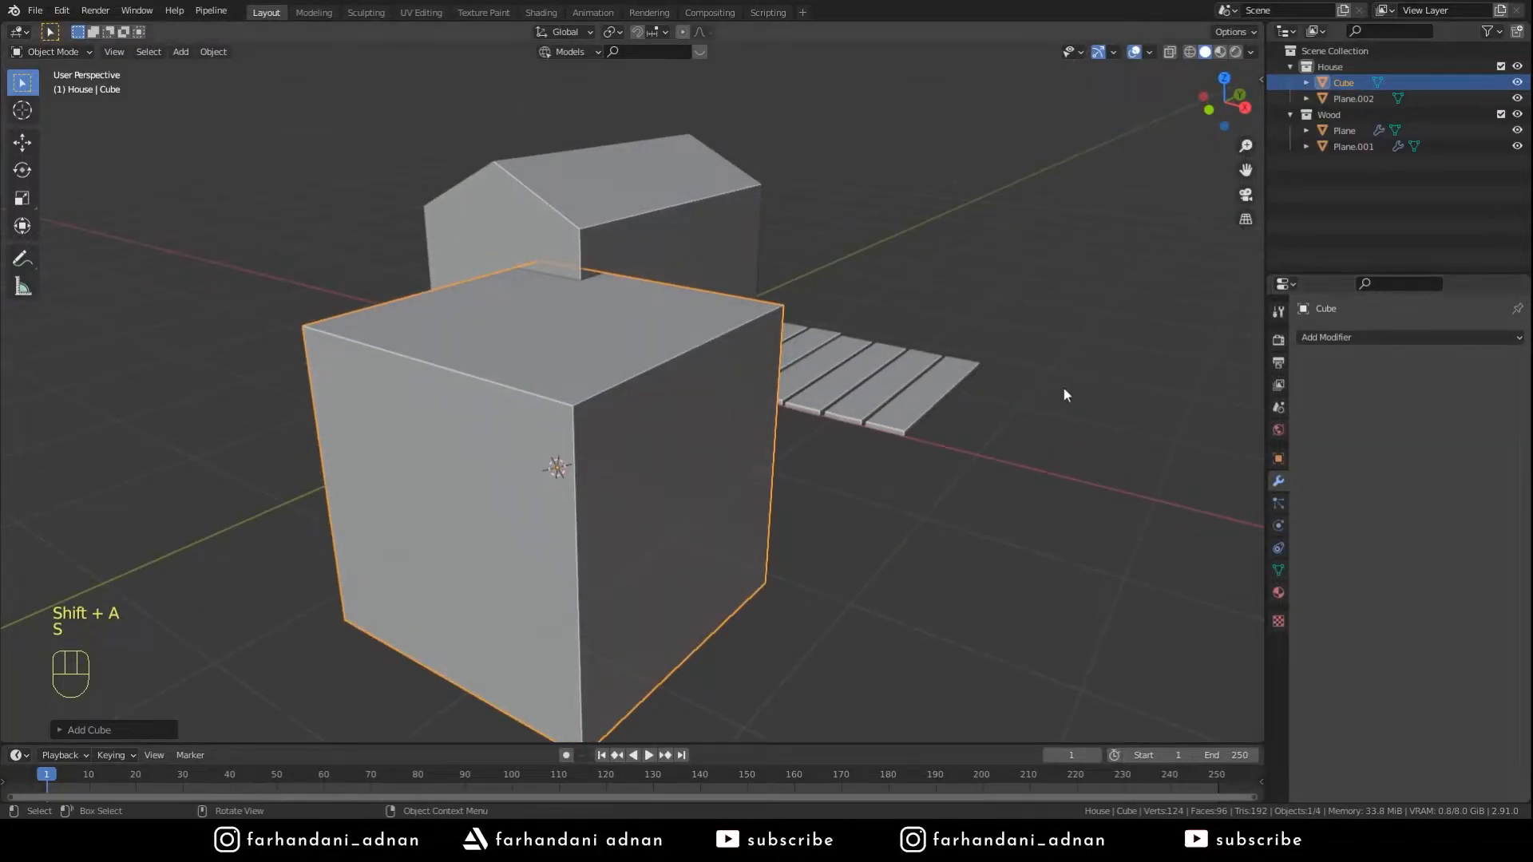
# - Scale the cube down in X and Z only, making it a thin beam running along Y
pyautogui.press('s')
pyautogui.press('s')
pyautogui.press('s')
pyautogui.hotkey('shift', 'y')
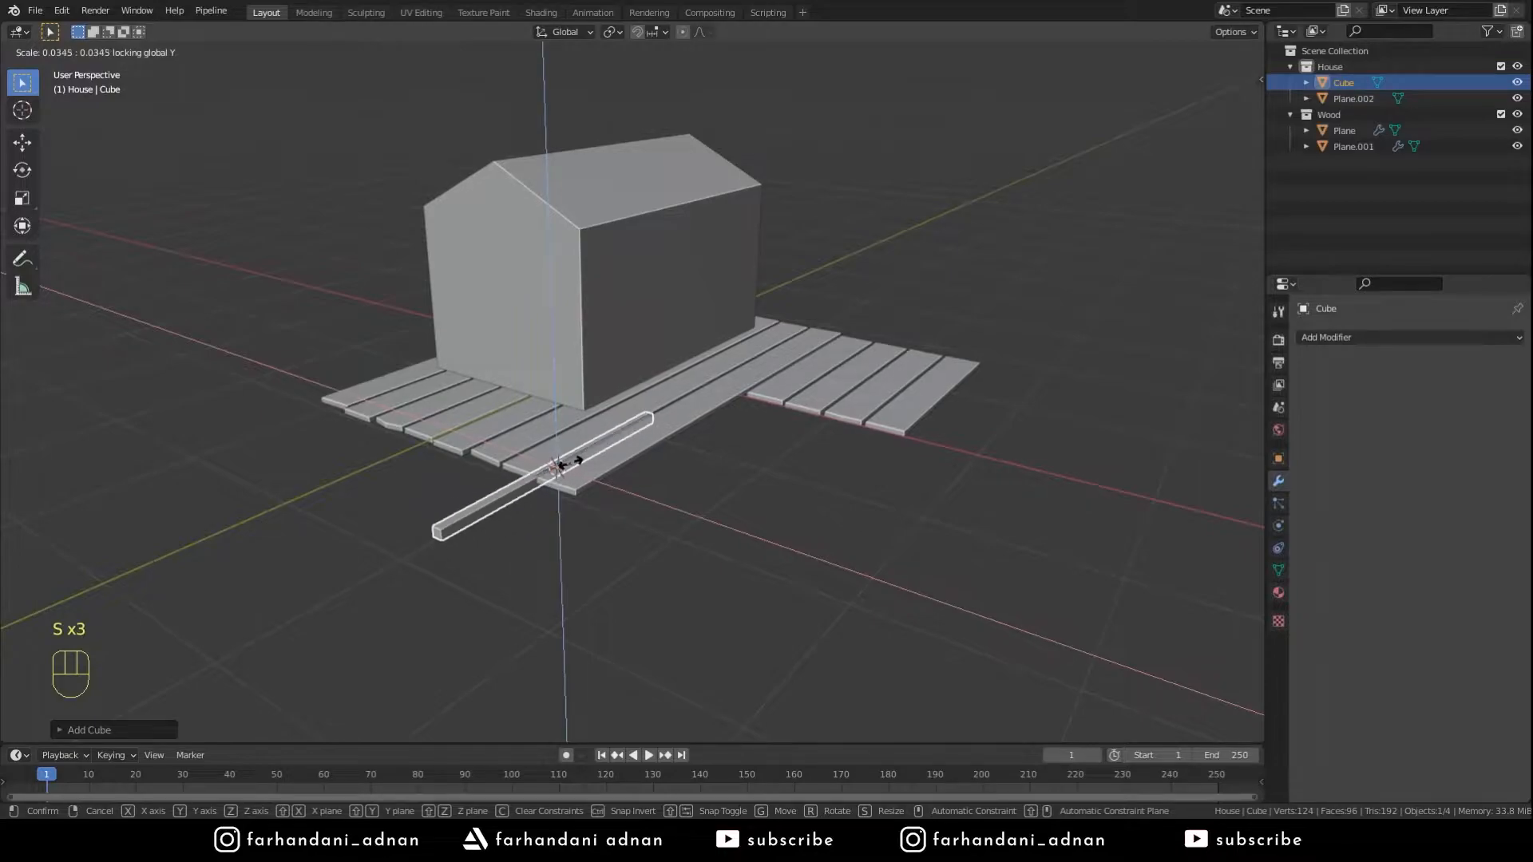
pyautogui.click(704, 425)
# - Move the beam in top view onto the main floor's outermost plank beside the short section
pyautogui.press('KP_7')
pyautogui.press('g')
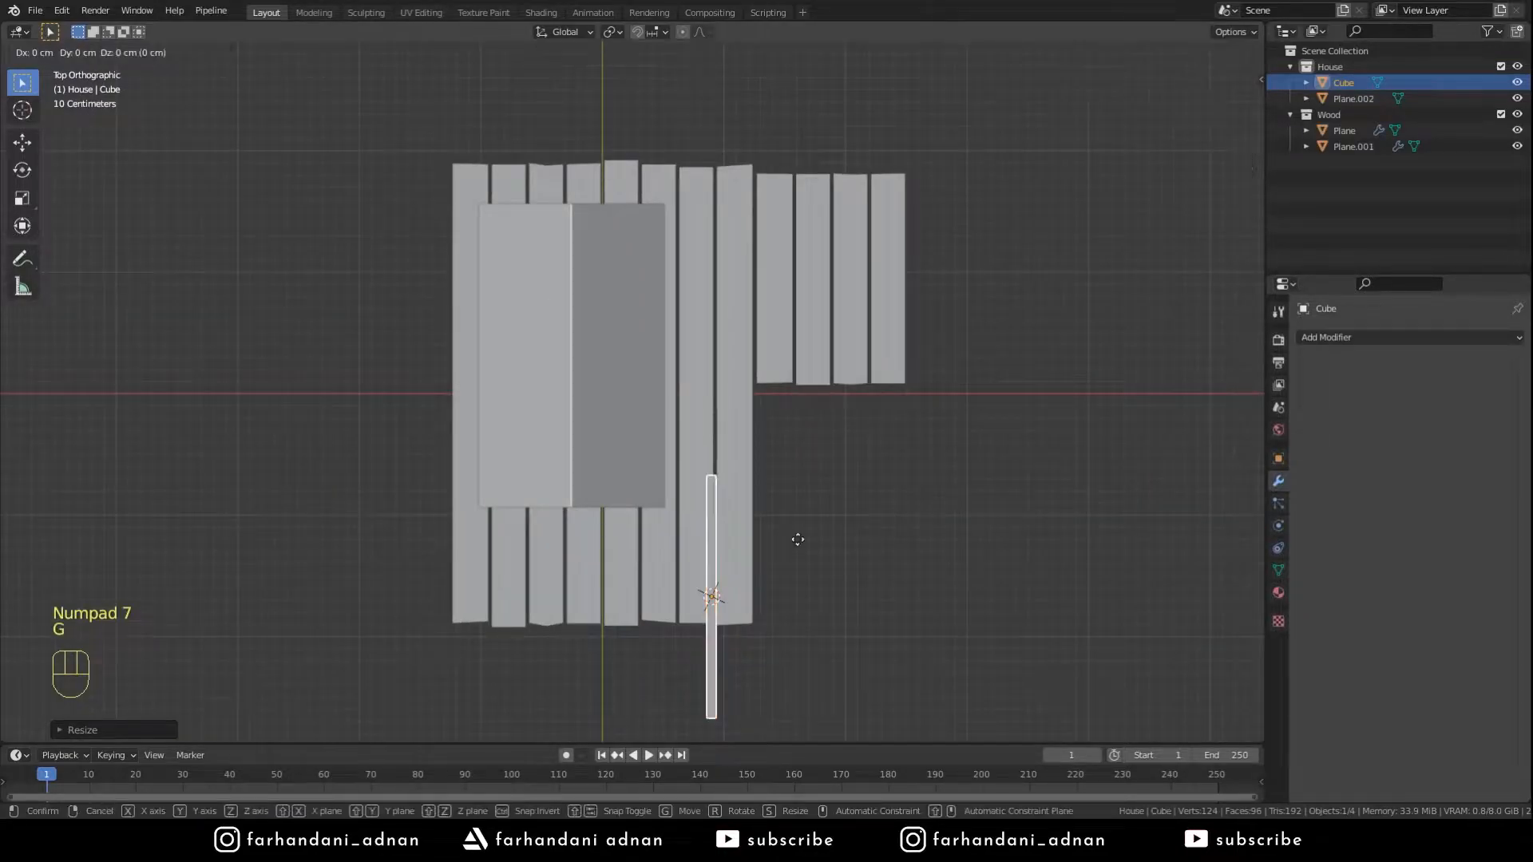
pyautogui.click(818, 424)
# - Extend the beam's far end face in wireframe Edit Mode so the beam spans nearly the plank's full length
pyautogui.press('Tab')
pyautogui.press('z')
pyautogui.moveTo(682, 288); pyautogui.dragTo(804, 384)
pyautogui.keyDown('shift'); pyautogui.moveTo(898, 257); pyautogui.dragTo(879, 411, button='middle'); pyautogui.keyUp('shift')
pyautogui.press('g')
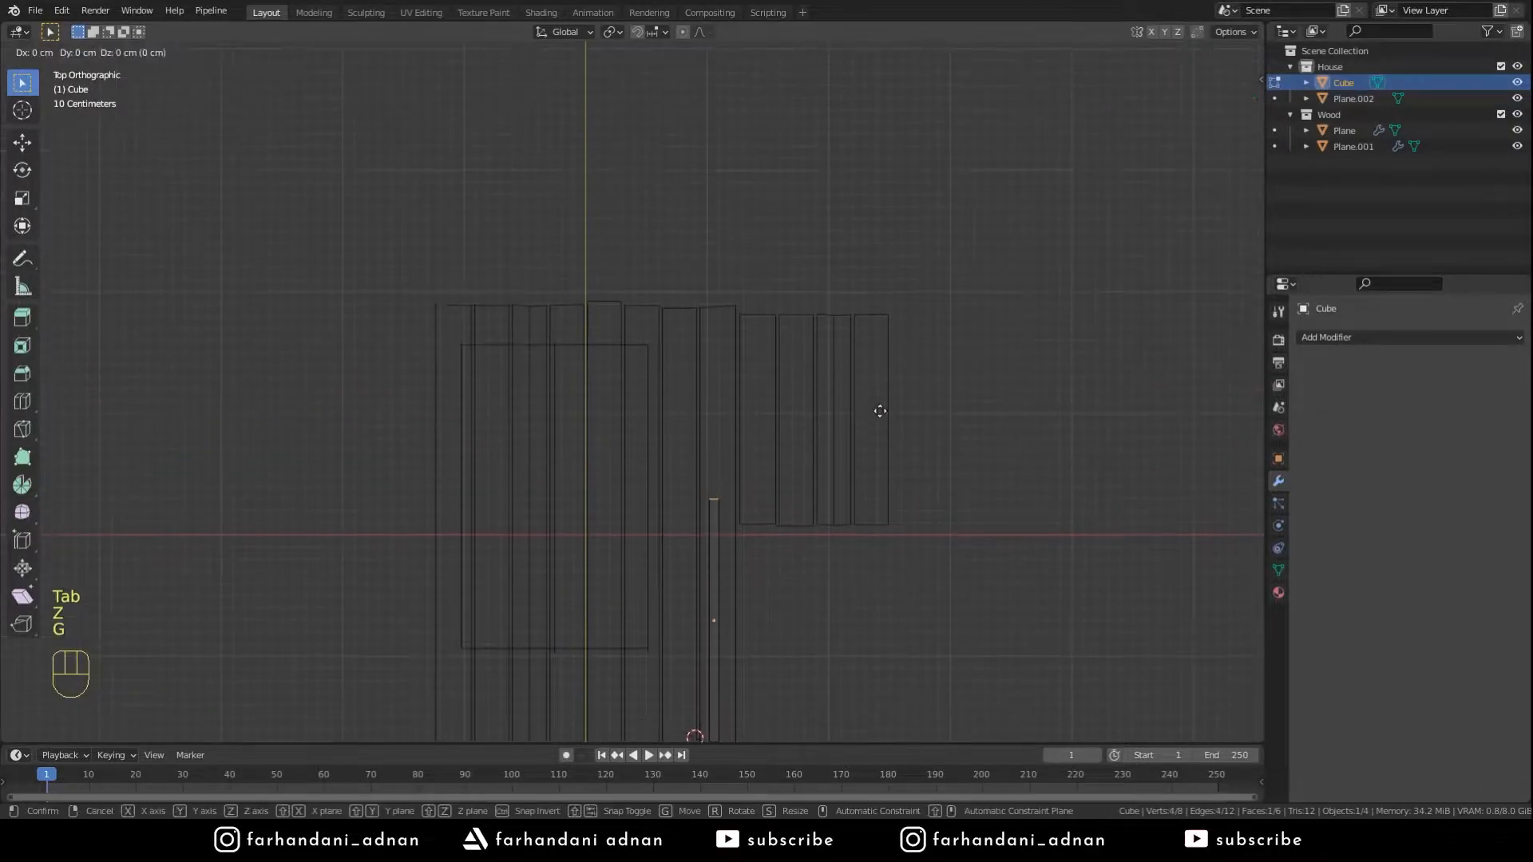
pyautogui.click(910, 235)
pyautogui.keyDown('shift'); pyautogui.moveTo(735, 690); pyautogui.dragTo(772, 444, button='middle'); pyautogui.keyUp('shift')
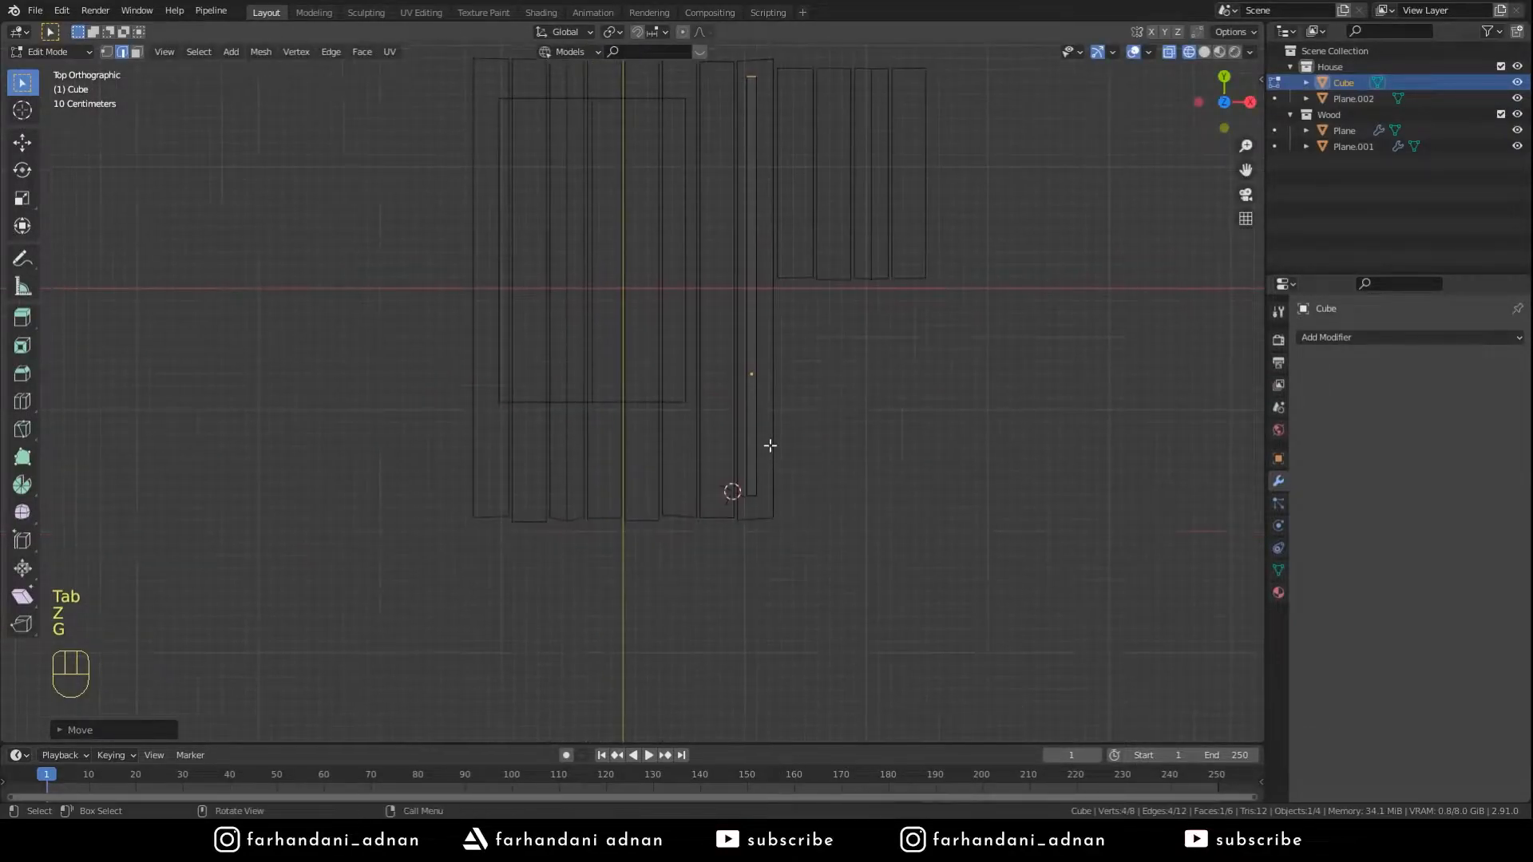
# - Duplicate the beam and move the copy along X onto the main floor's outermost plank on the opposite side
pyautogui.keyDown('shift'); pyautogui.moveTo(844, 316); pyautogui.dragTo(835, 346, button='middle'); pyautogui.keyUp('shift')
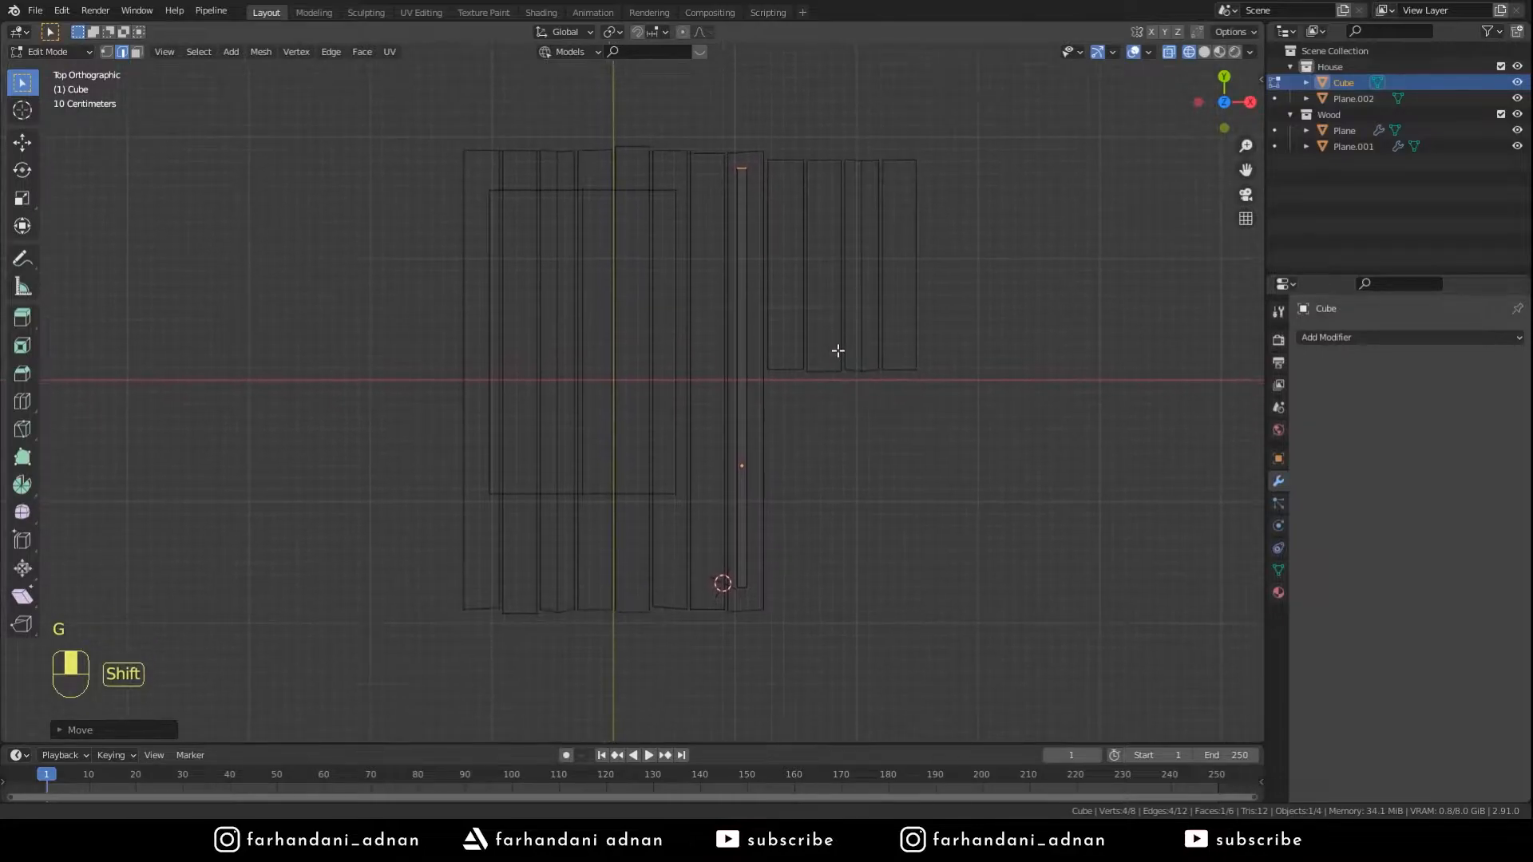
pyautogui.press('Tab')
pyautogui.hotkey('shift', 'd')
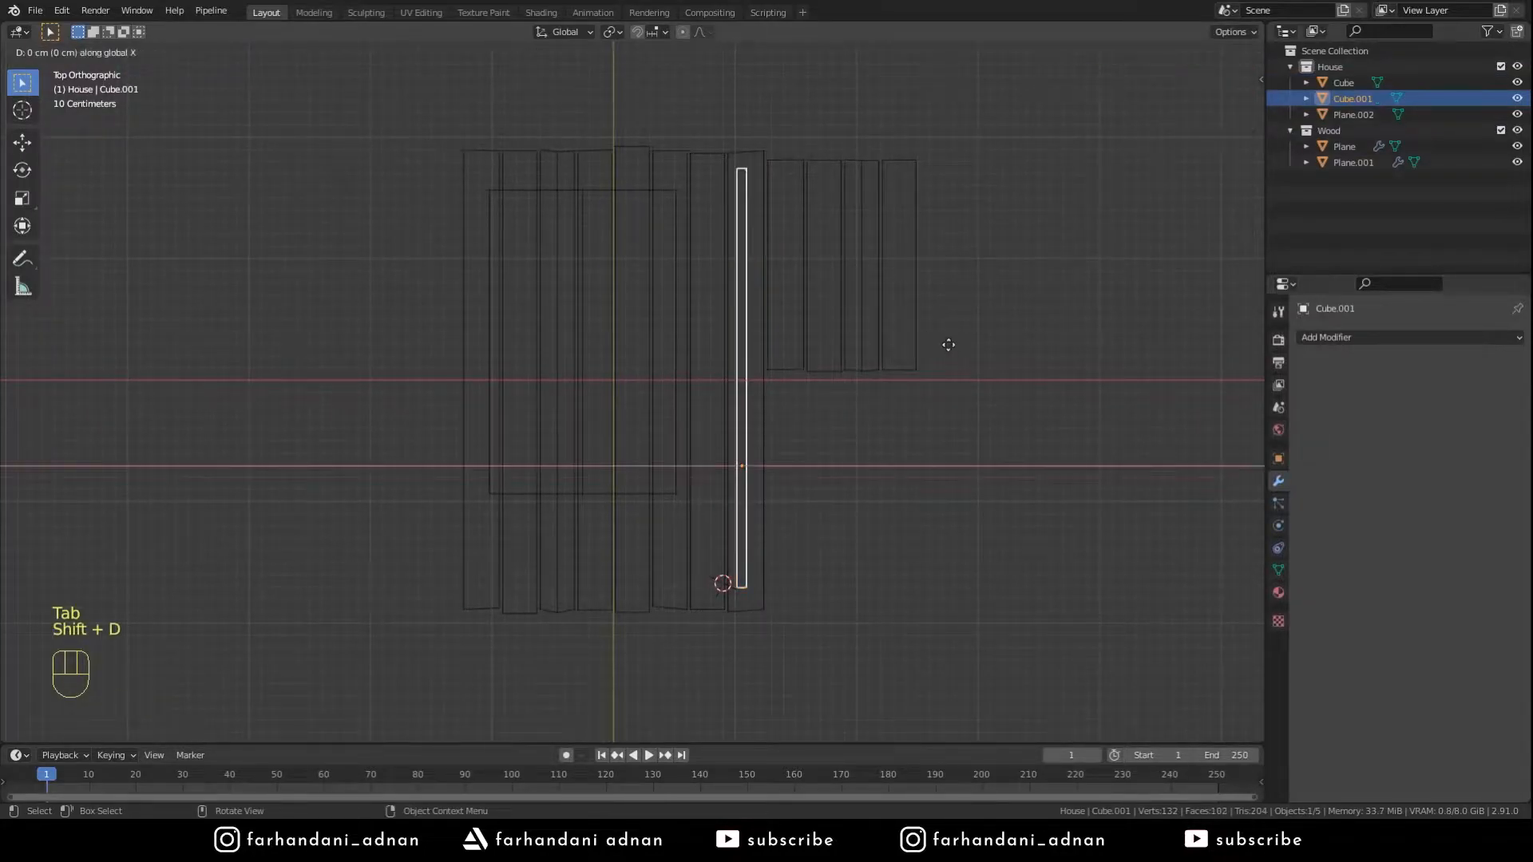
pyautogui.click(708, 352)
# - Move both beams into the Wood collection
pyautogui.keyDown('shift'); pyautogui.click(747, 465); pyautogui.keyUp('shift')
pyautogui.press('m')
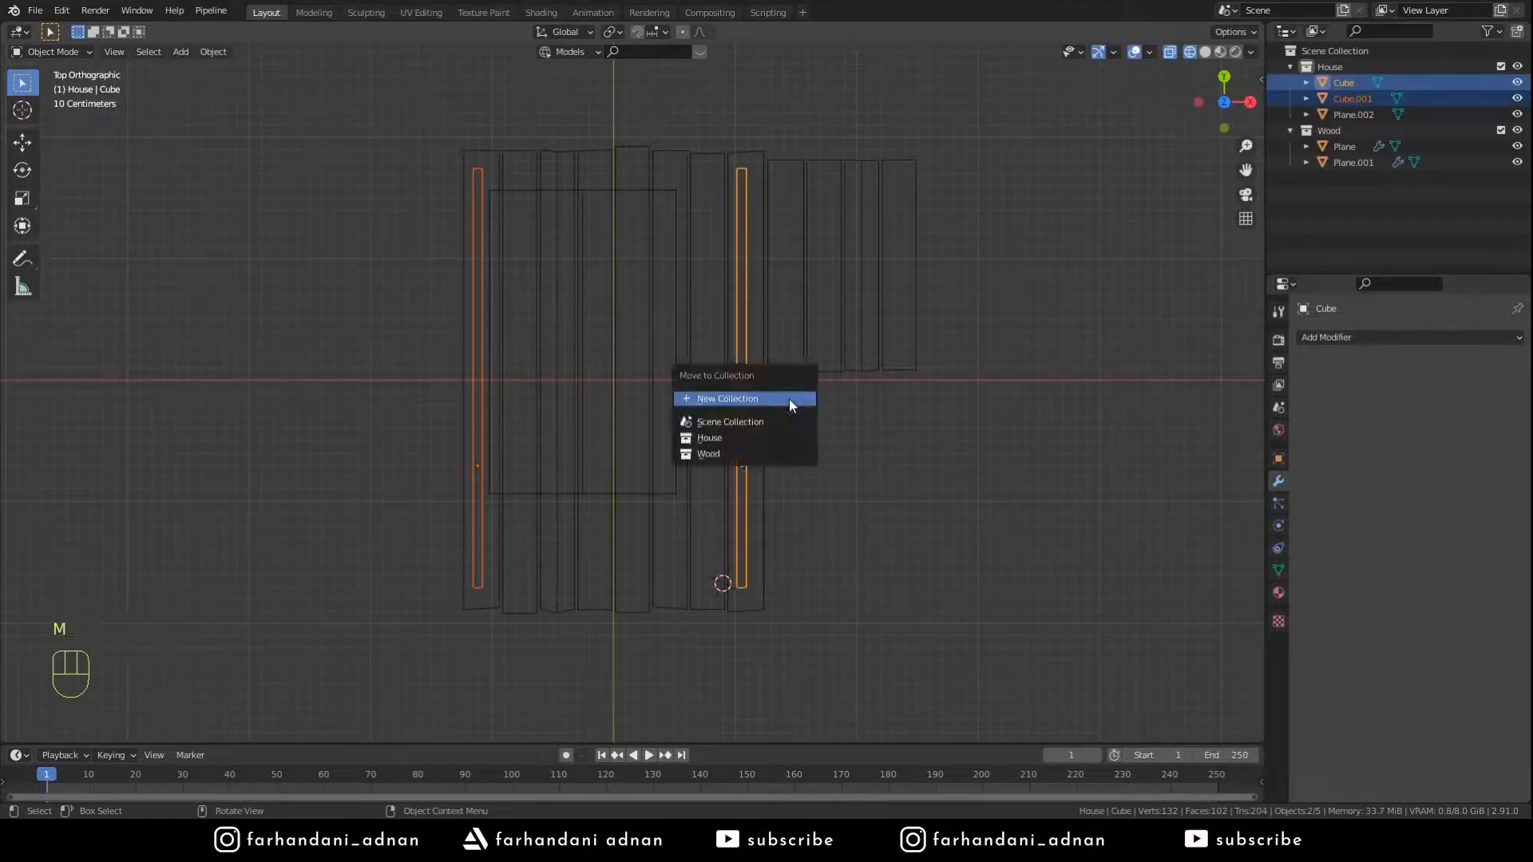
pyautogui.click(735, 455)
# - Add a loop cut close to the far end of the beam beside the short section
pyautogui.scroll(1, 799, 319)
pyautogui.keyDown('shift'); pyautogui.moveTo(802, 232); pyautogui.dragTo(816, 430, button='middle'); pyautogui.keyUp('shift')
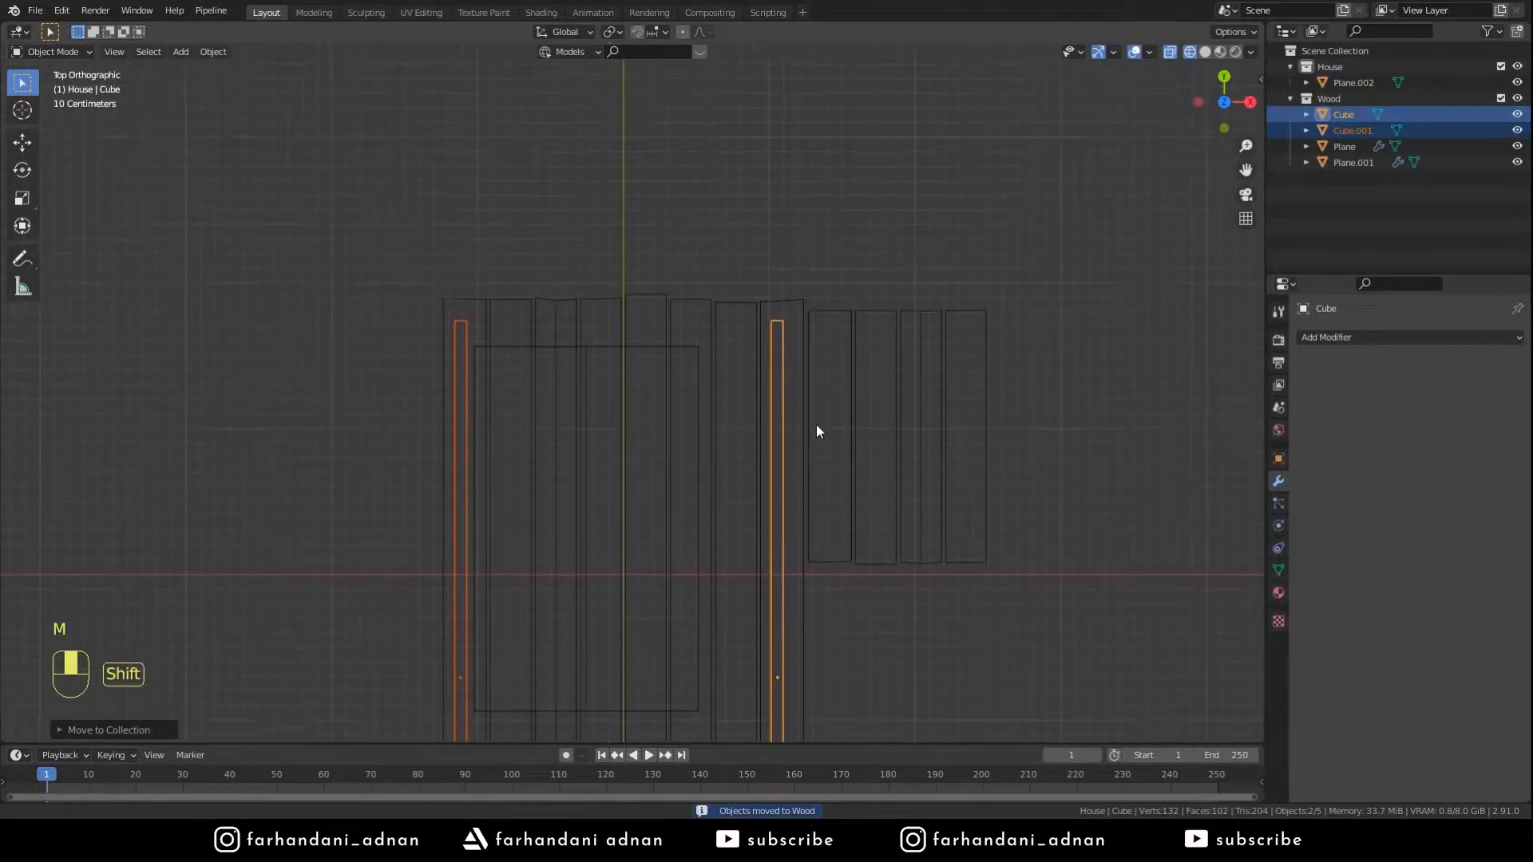
pyautogui.scroll(1, 536, 322)
pyautogui.press('Tab')
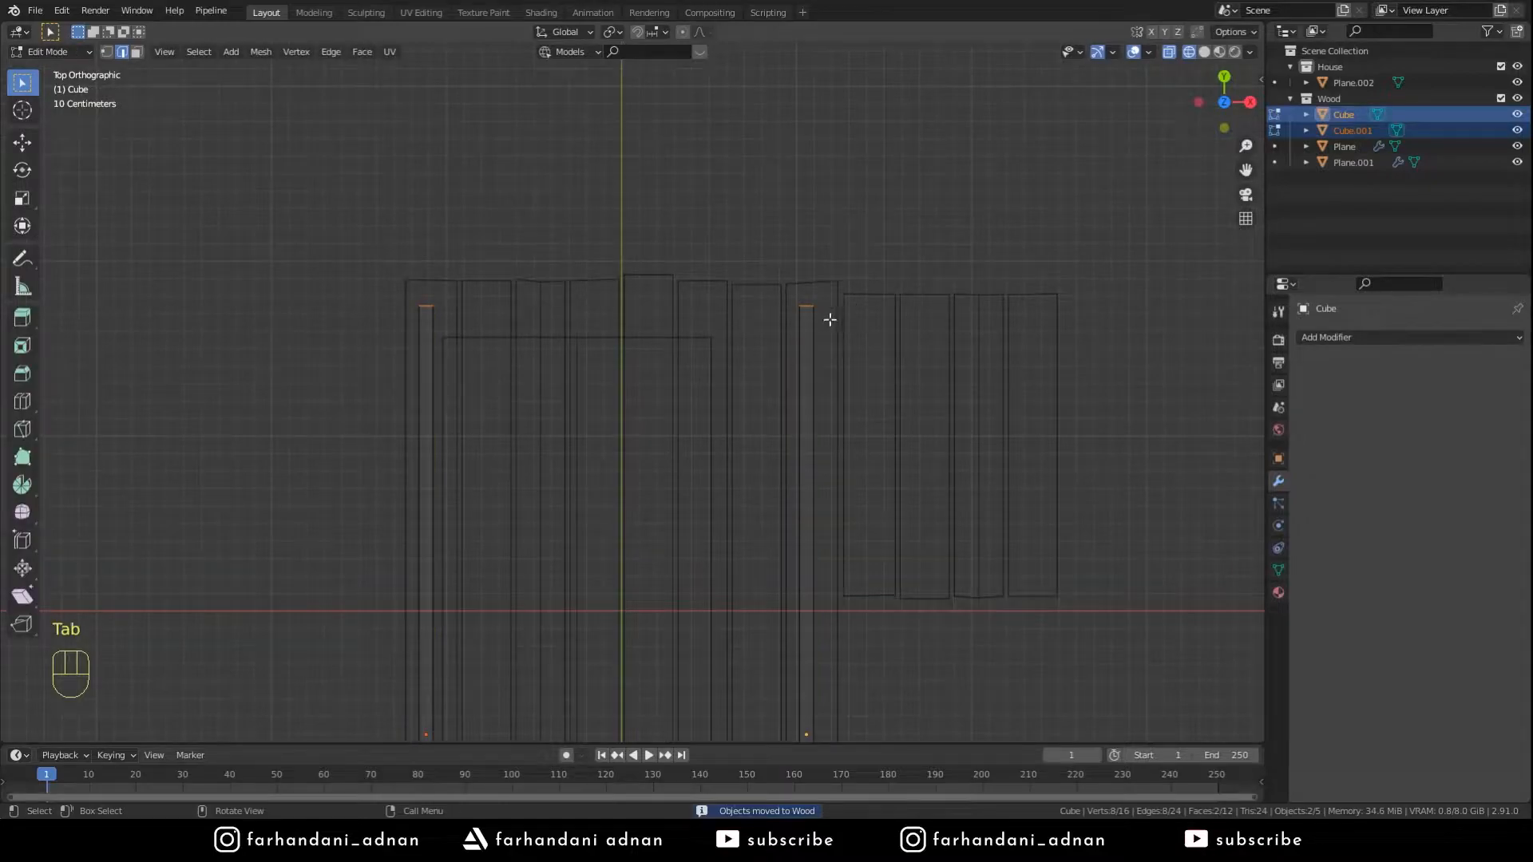
pyautogui.hotkey('ctrl', 'r')
pyautogui.click(823, 518)
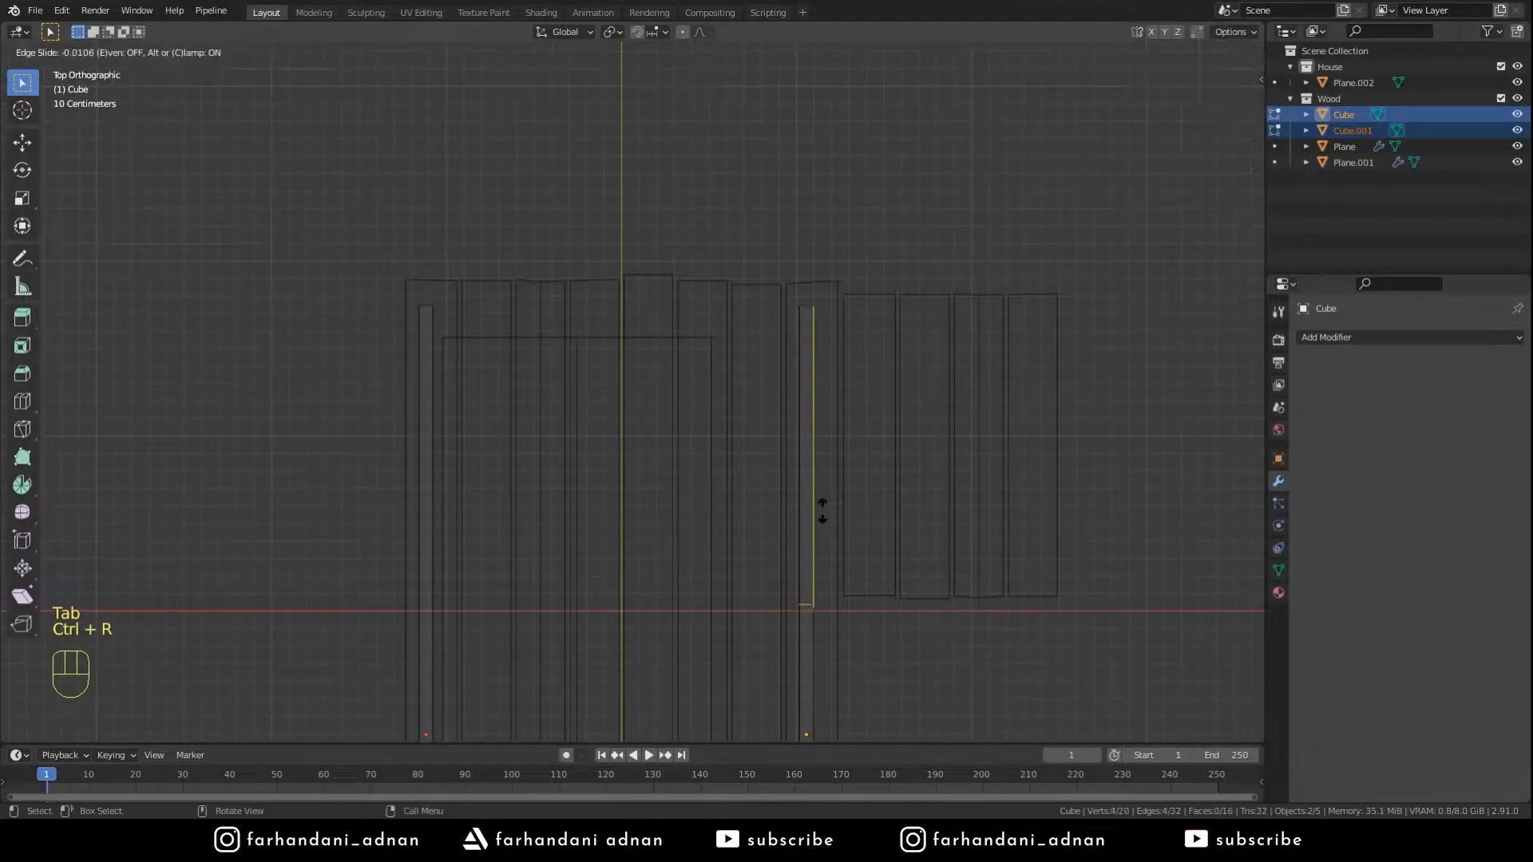
pyautogui.click(838, 231)
# - Enable snapping and add a loop cut near the far end of the other beam, level with the first beam's cut
pyautogui.click(647, 33)
pyautogui.click(627, 113)
pyautogui.hotkey('ctrl', 'r')
pyautogui.click(414, 471)
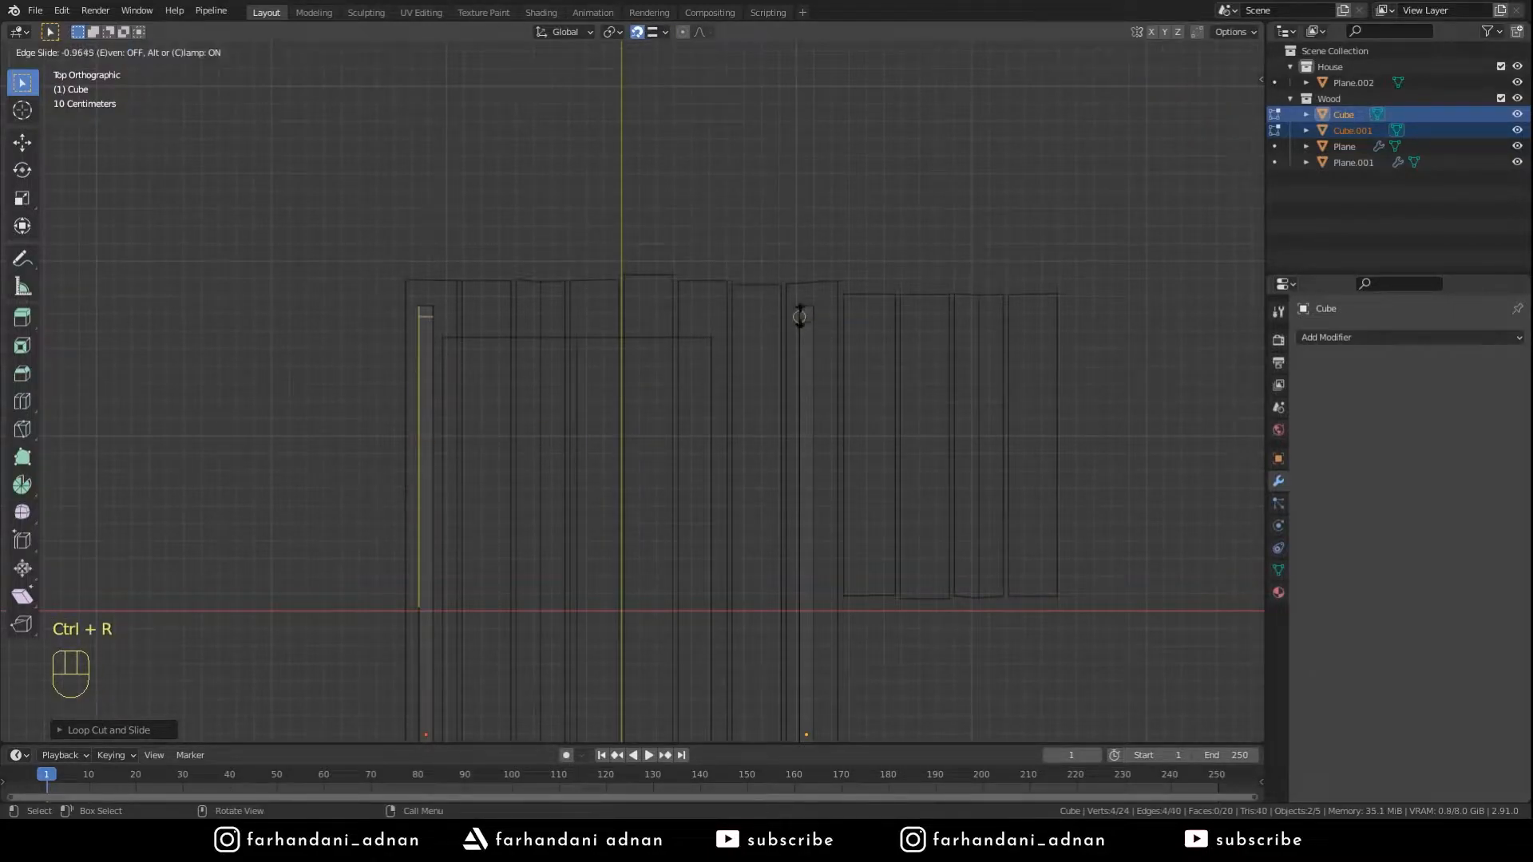
pyautogui.click(798, 322)
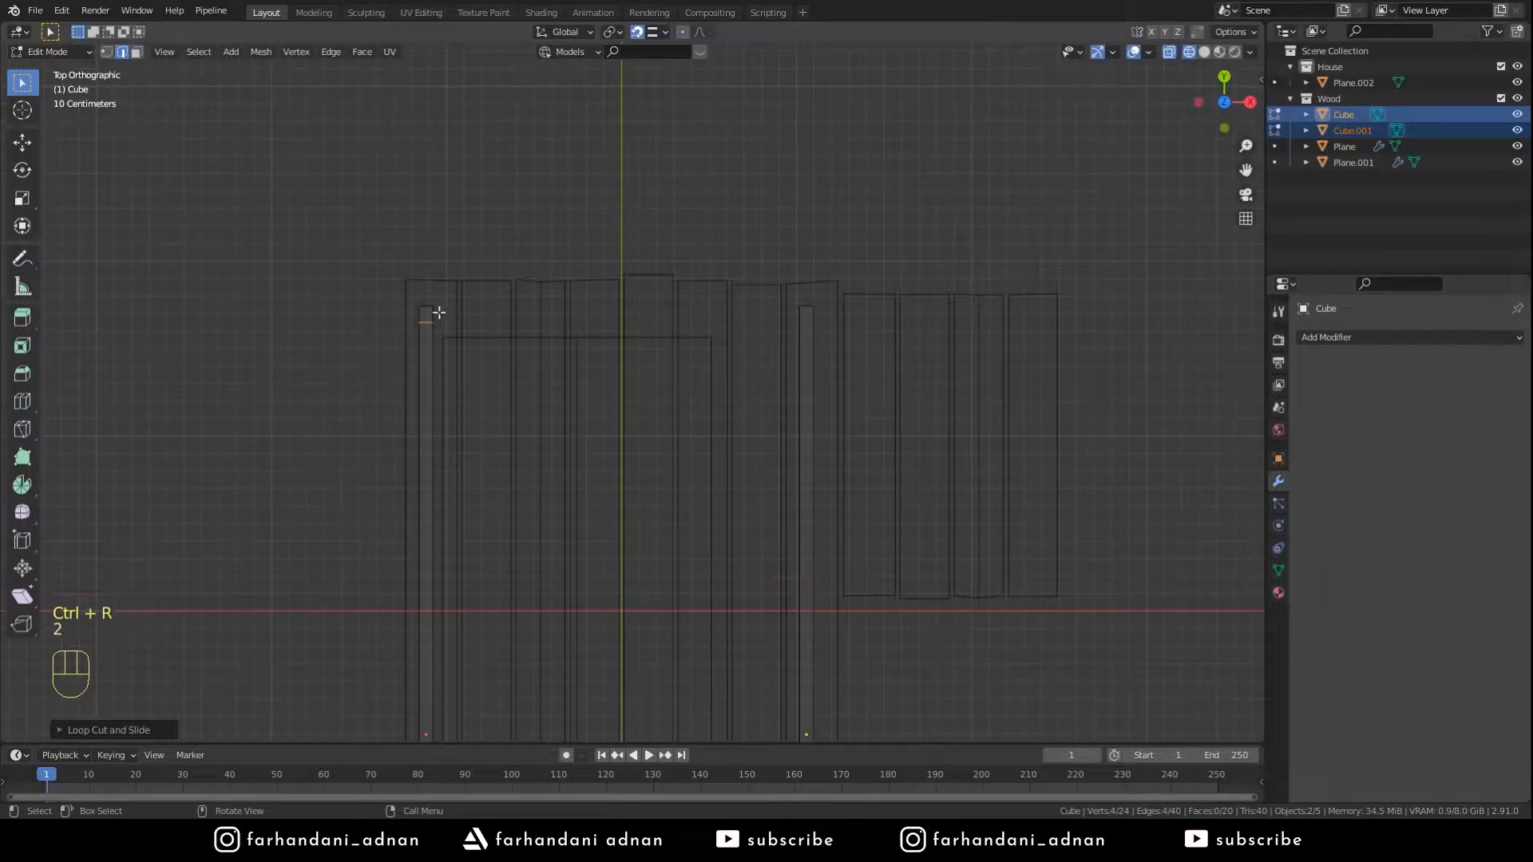
# - Add matching loop cuts close to the front ends of both beams and return to Object Mode
pyautogui.scroll(-3, 659, 343)
pyautogui.keyDown('shift'); pyautogui.moveTo(766, 476); pyautogui.dragTo(758, 267, button='middle'); pyautogui.keyUp('shift')
pyautogui.scroll(1, 743, 472)
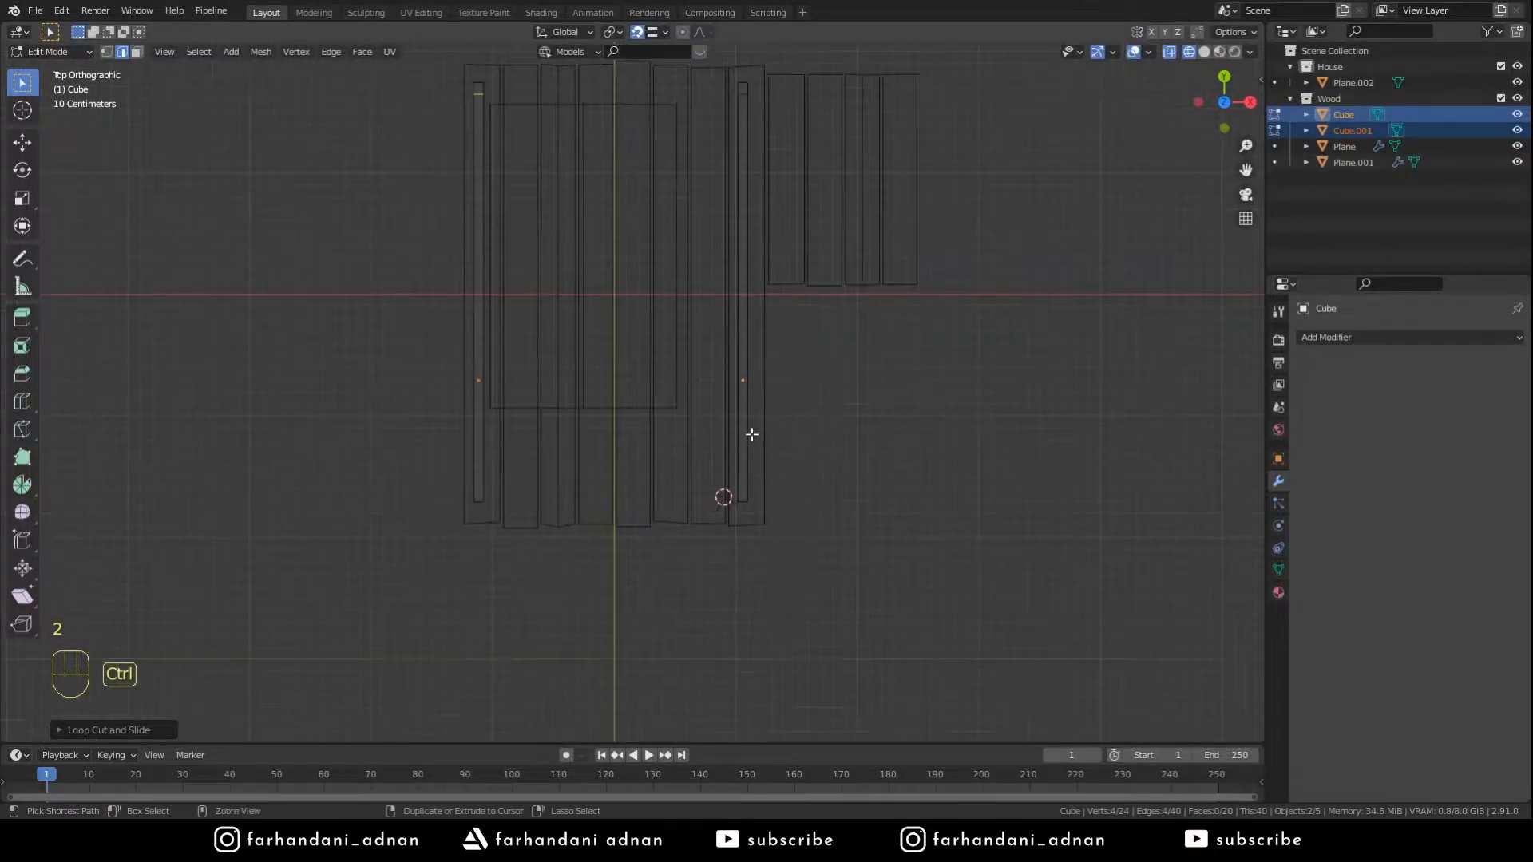
pyautogui.hotkey('ctrl', 'r')
pyautogui.click(751, 437)
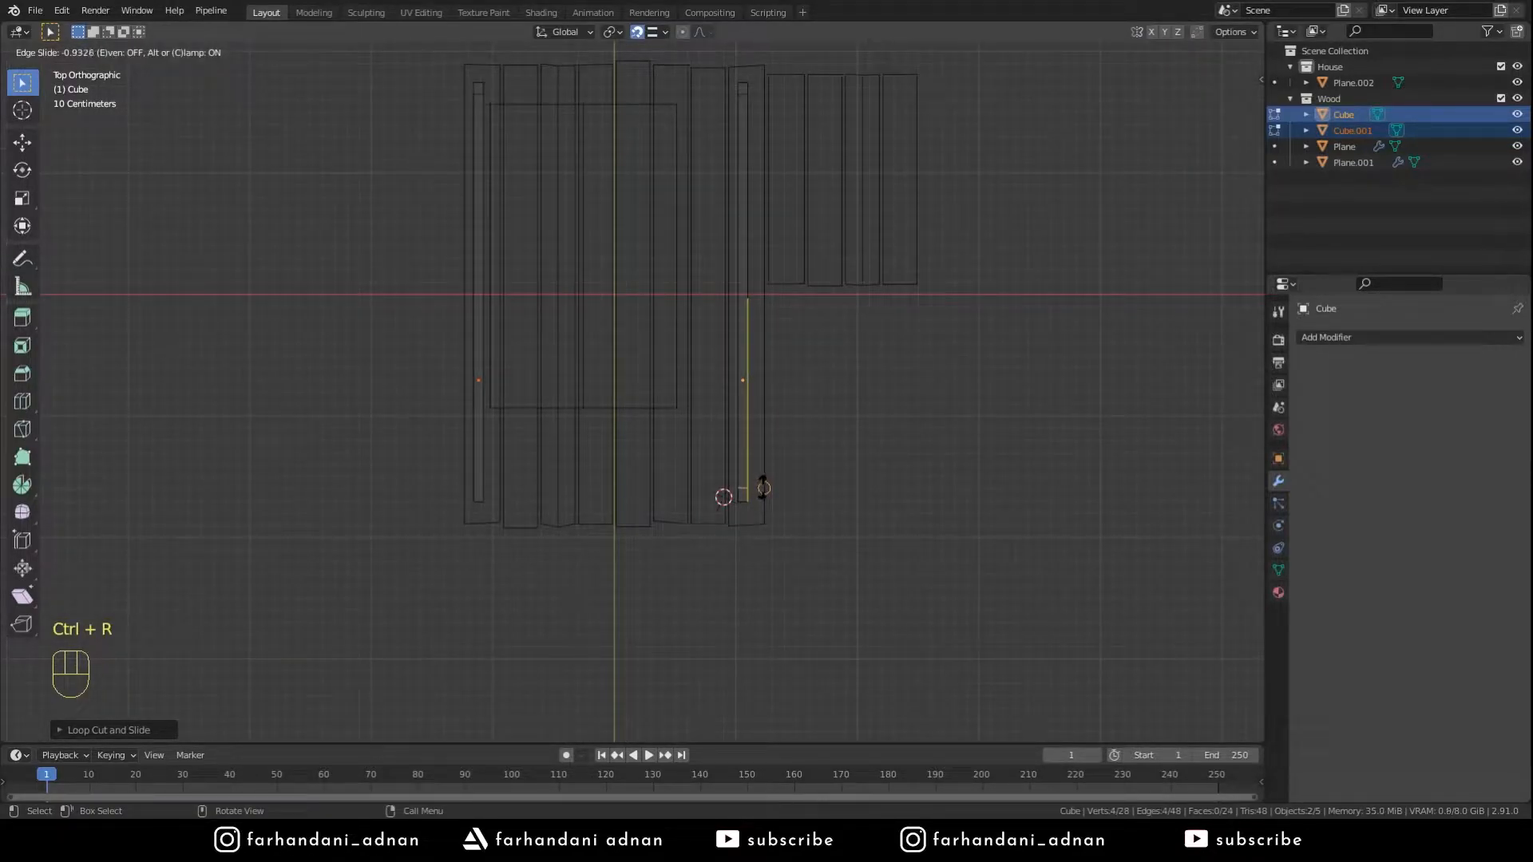
pyautogui.click(763, 487)
pyautogui.hotkey('ctrl', 'r')
pyautogui.click(485, 350)
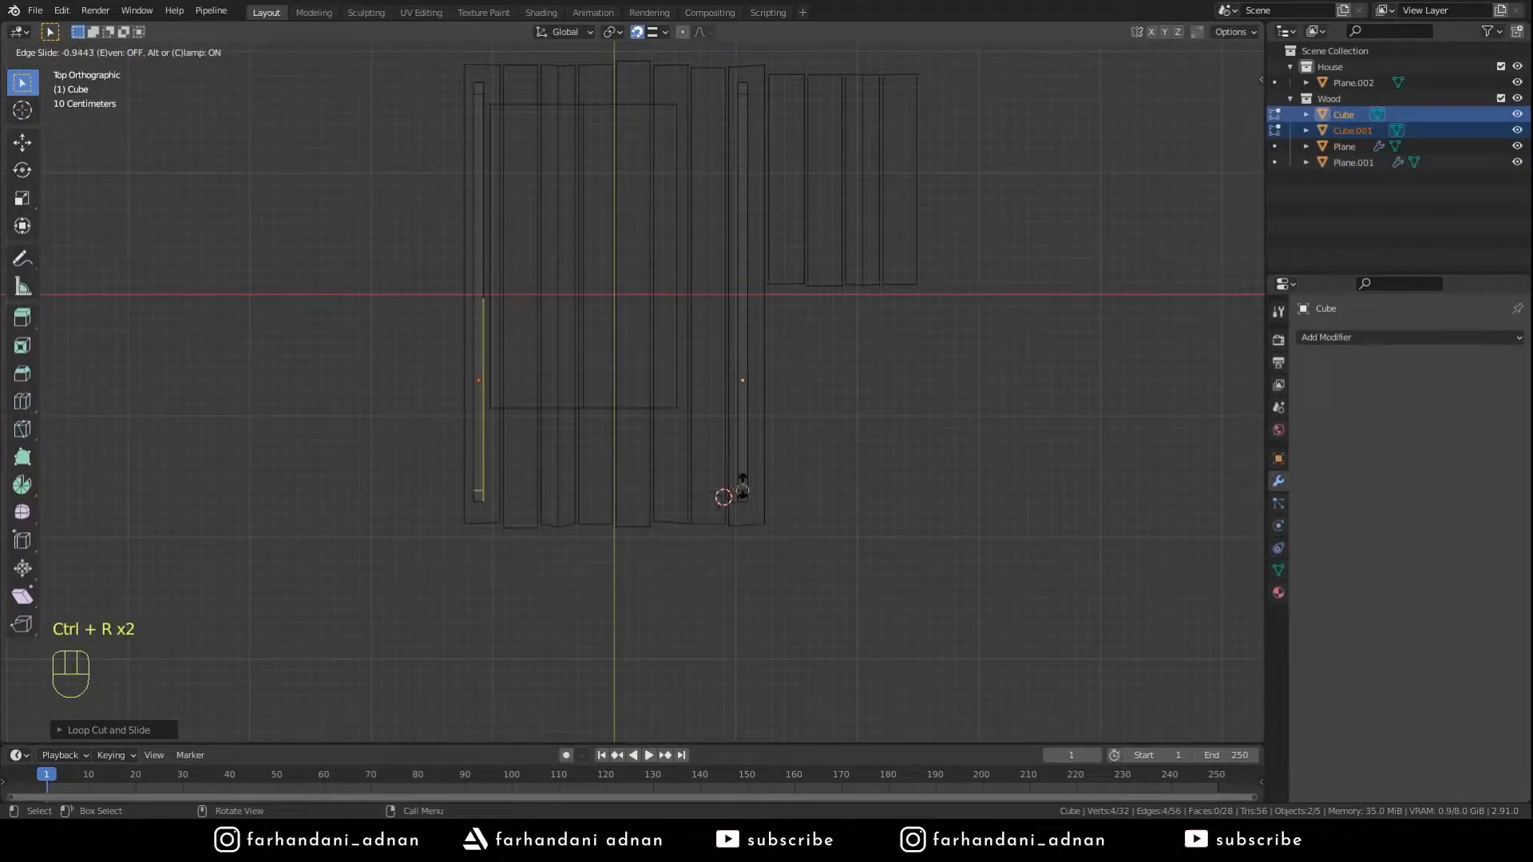
pyautogui.click(743, 487)
pyautogui.press('Tab')
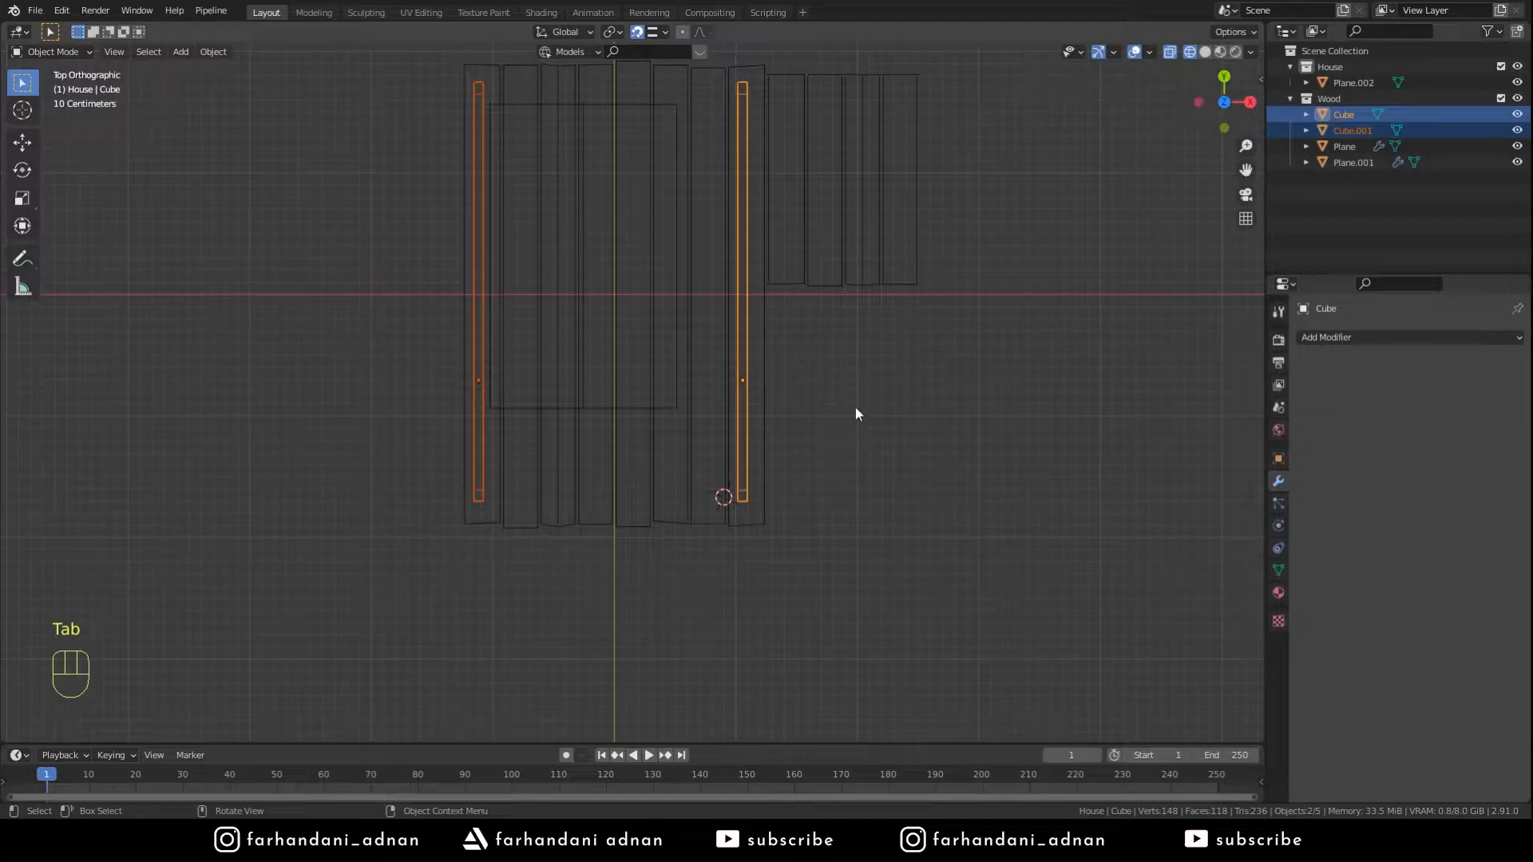
# - Isolate the two beams in local view and edit them with solid shading
pyautogui.press('KP_Divide')
pyautogui.press('Tab')
pyautogui.press('z')
pyautogui.click(829, 341)
pyautogui.moveTo(828, 341)
pyautogui.mouseDown(button='middle')
pyautogui.moveTo(889, 529)
pyautogui.moveTo(852, 414)
pyautogui.mouseUp(button='middle')
# - Delete the small inward-facing end face on each beam at one end of the pair
pyautogui.press('3')
pyautogui.moveTo(1132, 406); pyautogui.dragTo(630, 482, button='middle')
pyautogui.press('x')
pyautogui.click(994, 464)
pyautogui.keyDown('shift'); pyautogui.click(208, 399); pyautogui.keyUp('shift')
pyautogui.press('x')
pyautogui.click(360, 386)
# - Try to fill a face between the opening edges of the two separate beam objects
pyautogui.scroll(3, 627, 484)
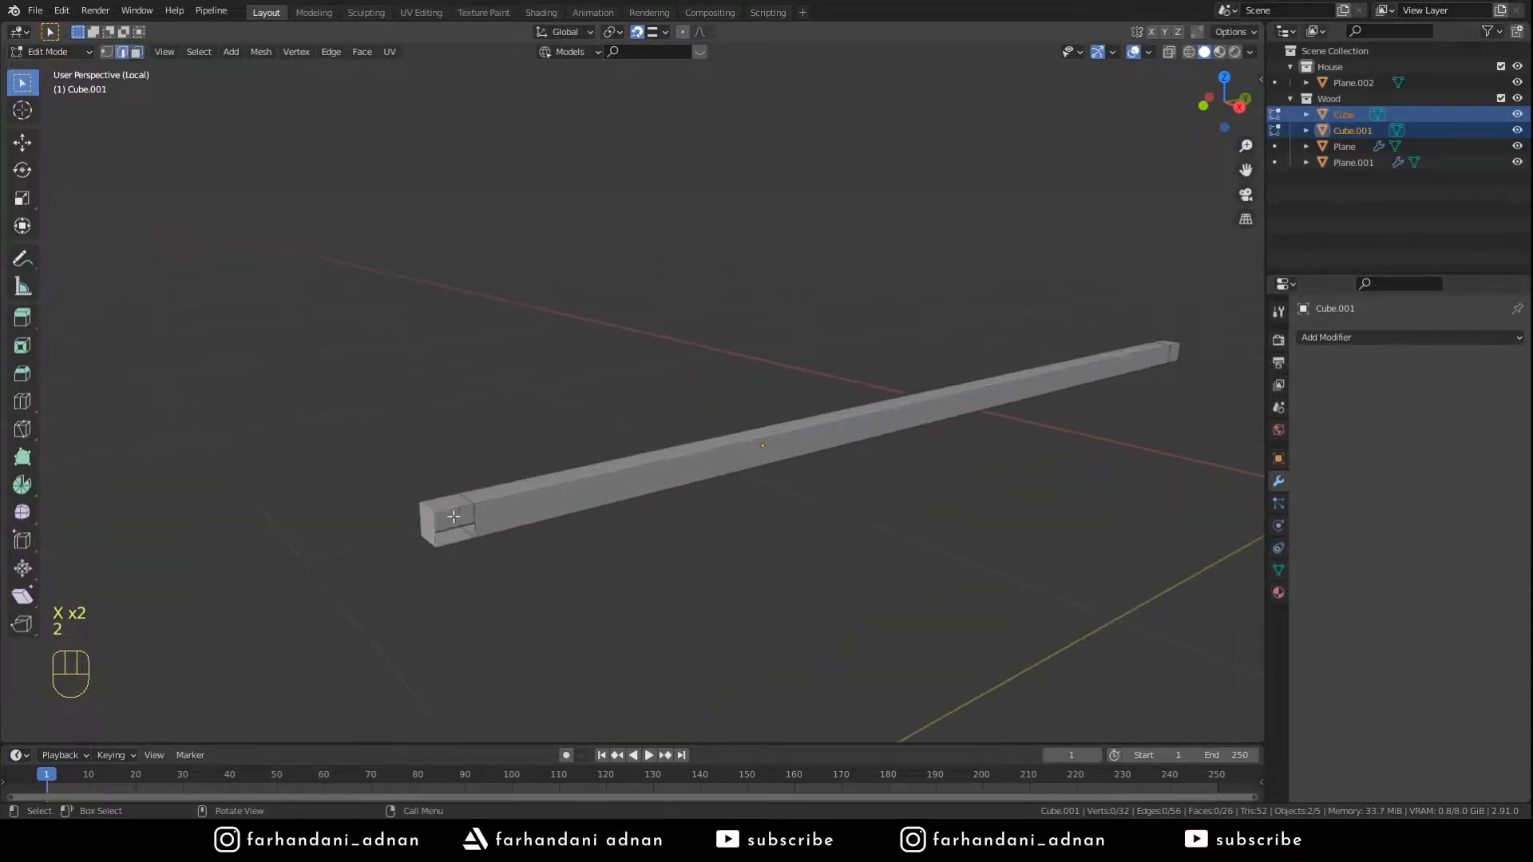
pyautogui.moveTo(482, 535); pyautogui.dragTo(905, 445, button='middle')
pyautogui.keyDown('shift'); pyautogui.click(1074, 368); pyautogui.keyUp('shift')
pyautogui.press('f')
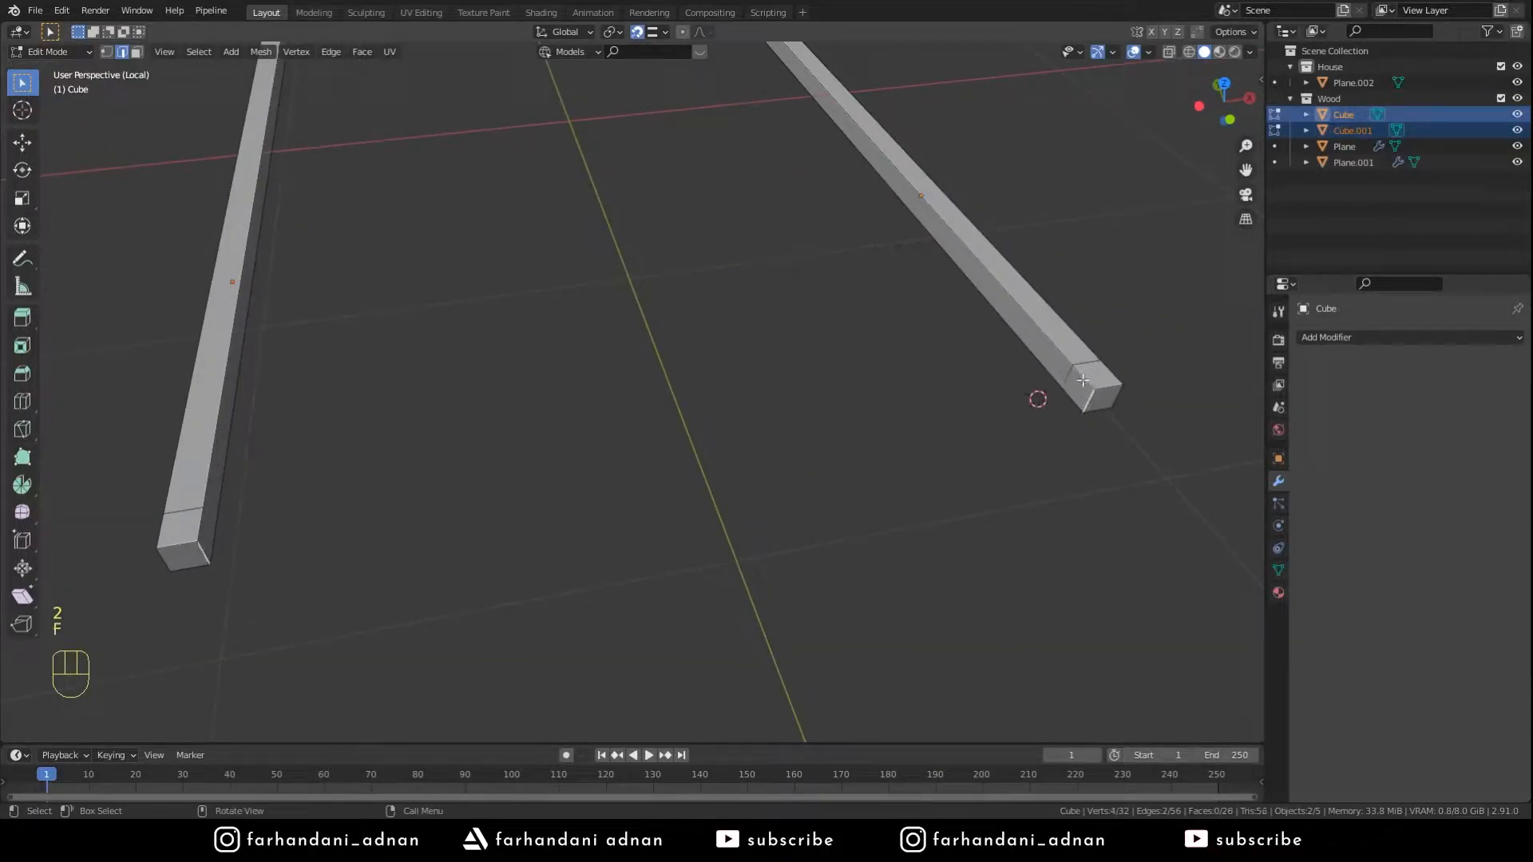
pyautogui.hotkey('ctrl', 'z')
# - Join the two beams into one object and reopen it in Edit Mode
pyautogui.press('Tab')
pyautogui.hotkey('ctrl', 'j')
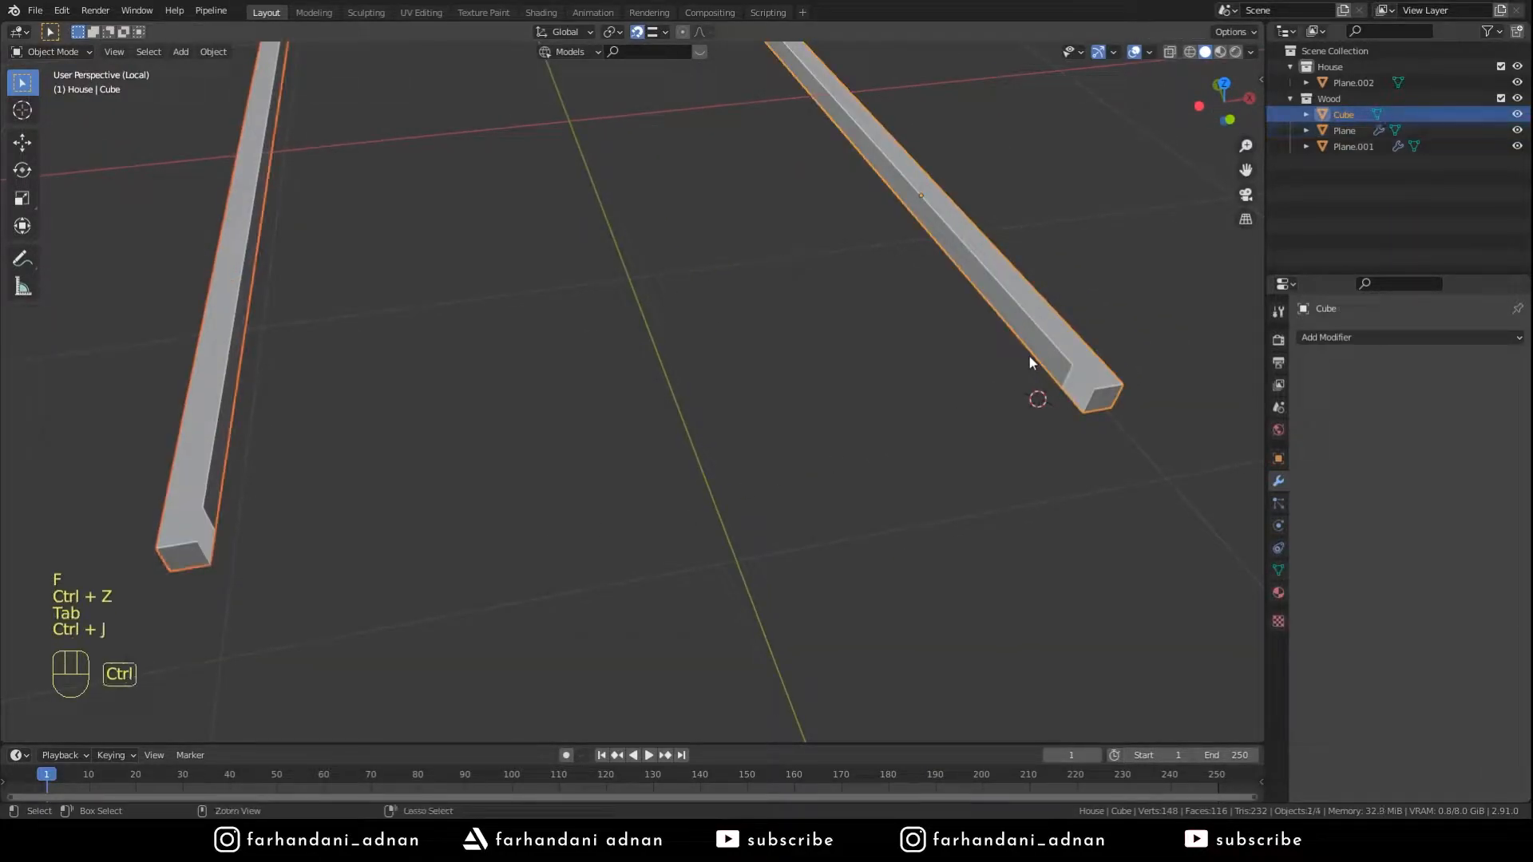
pyautogui.press('Tab')
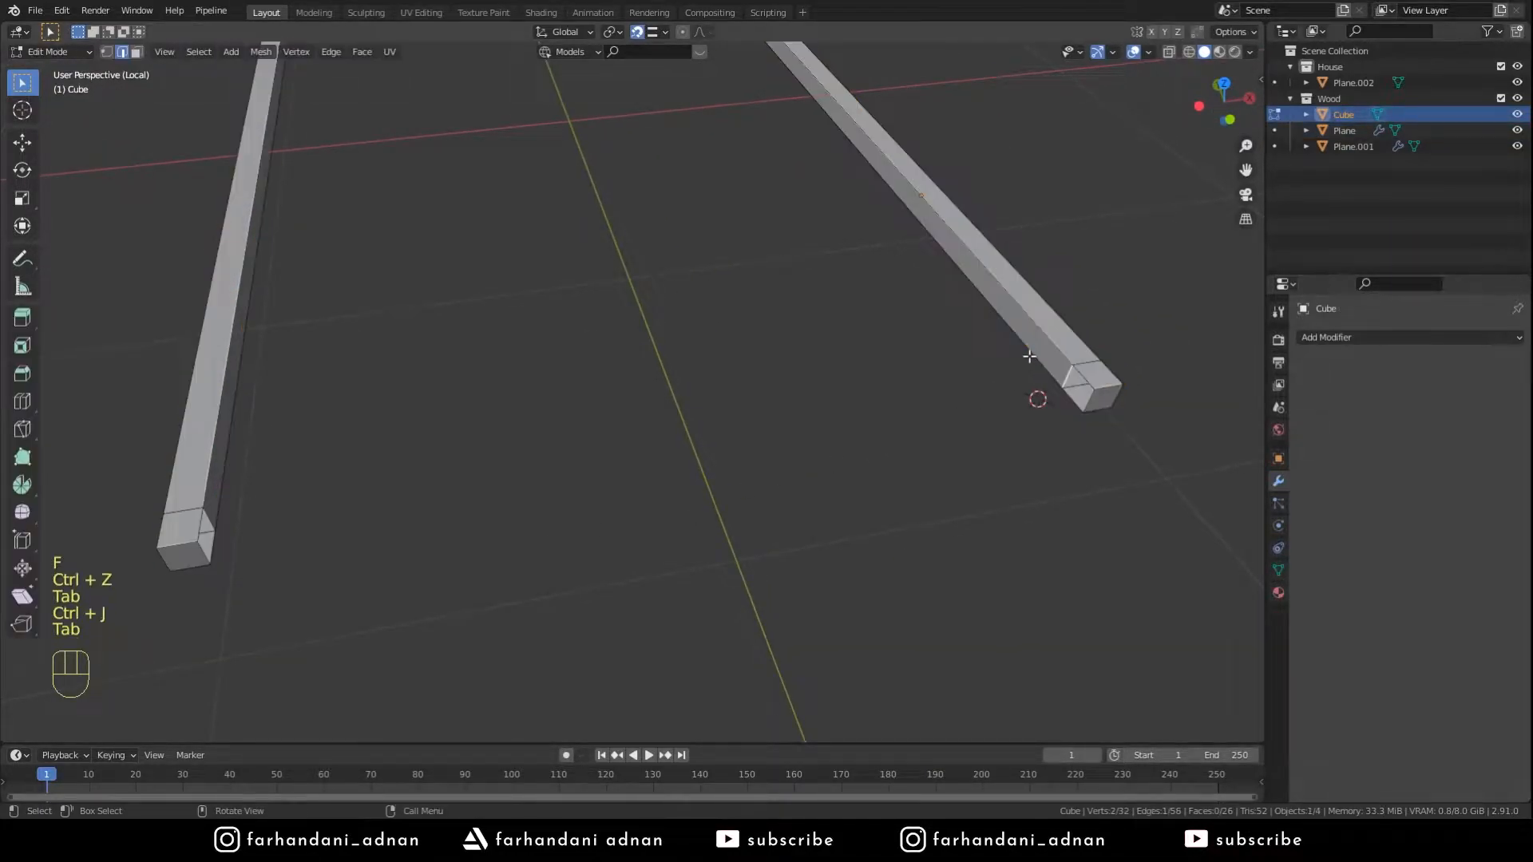
# - Try to fill a face between the side edges of the two beams' openings
pyautogui.keyDown('shift'); pyautogui.click(210, 513); pyautogui.keyUp('shift')
pyautogui.press('f')
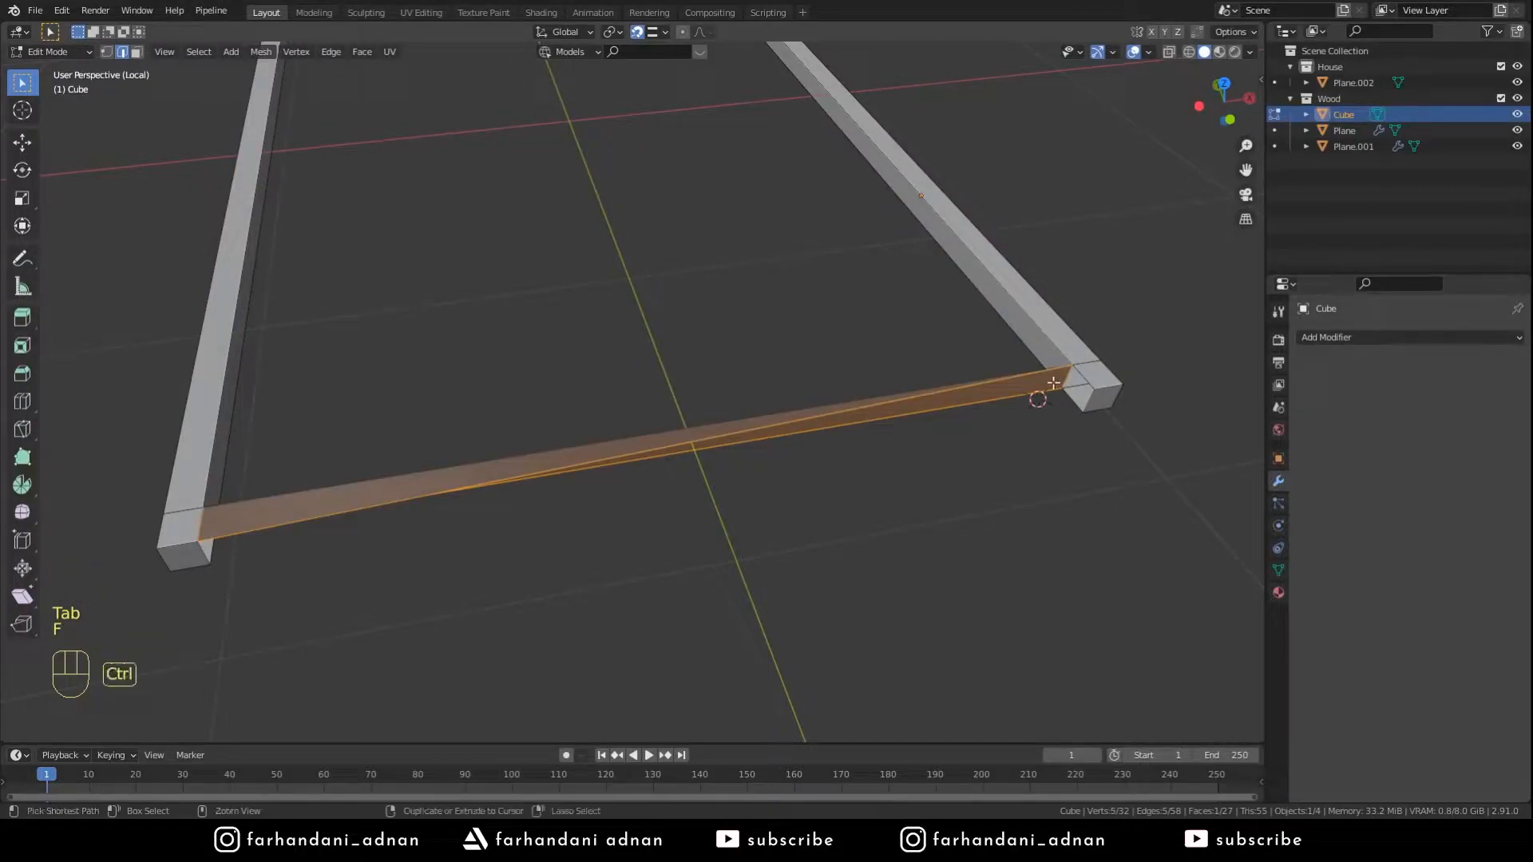
pyautogui.hotkey('ctrl', 'z')
pyautogui.hotkey('ctrl', 'z')
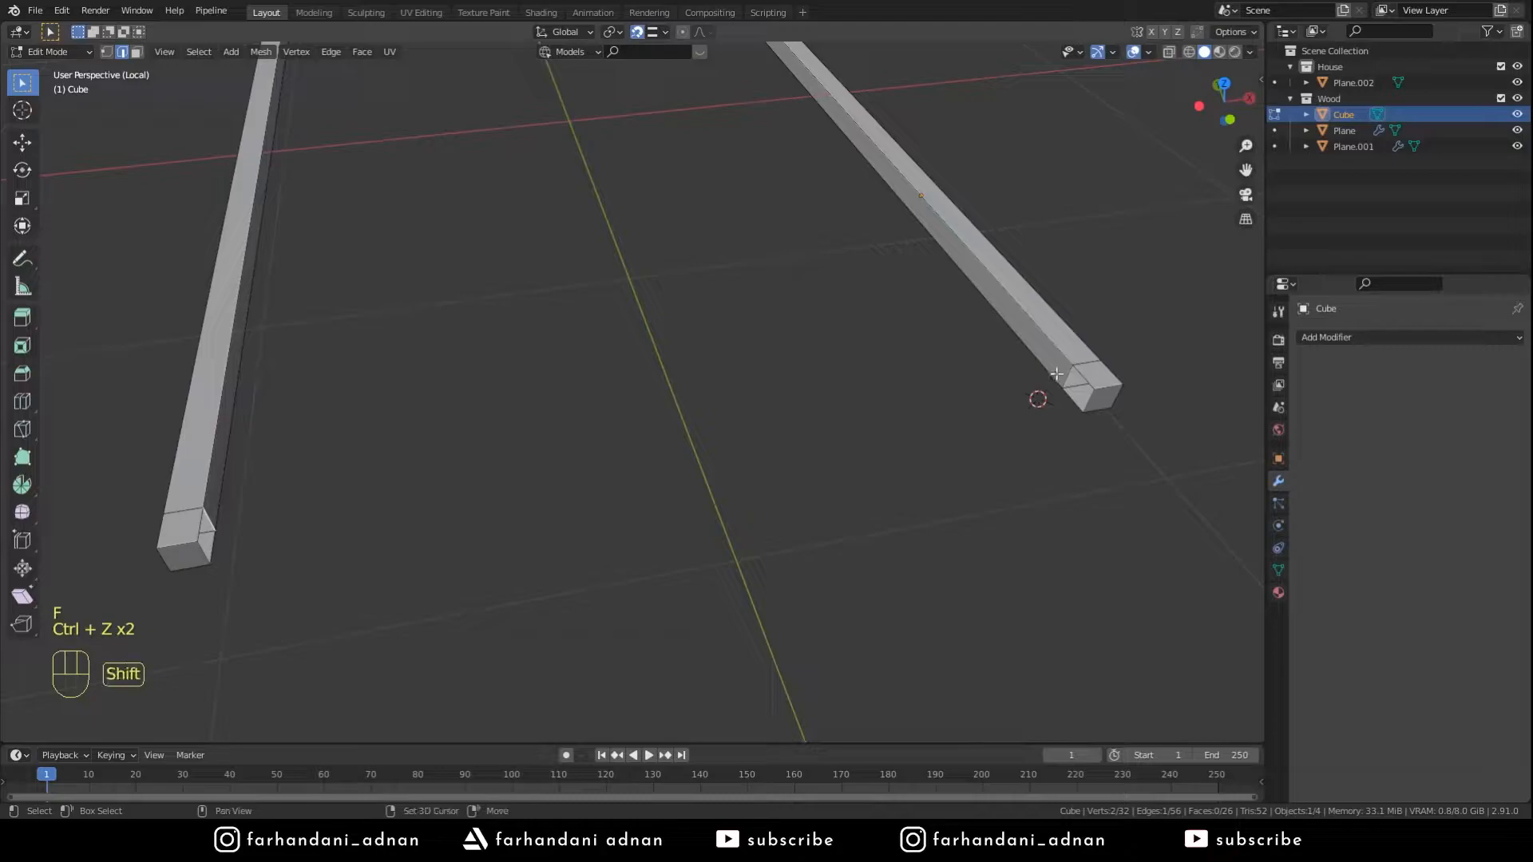
# - Fill the four faces between the matching opening edges to form a crossbeam joining the two beams
pyautogui.press('f')
pyautogui.click(1067, 394)
pyautogui.press('f')
pyautogui.click(197, 525)
pyautogui.press('f')
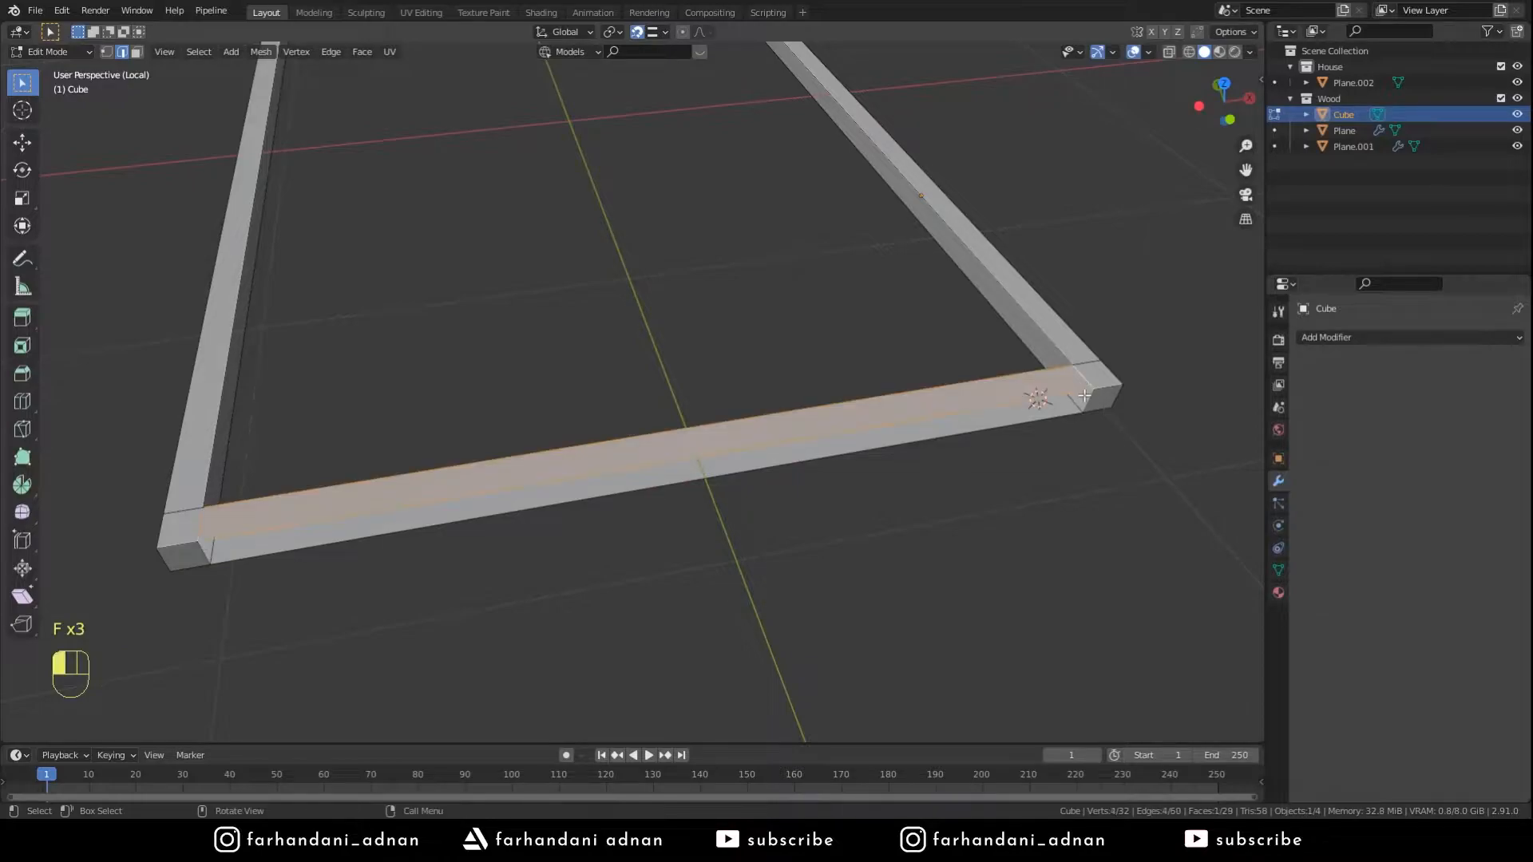
pyautogui.click(1096, 400)
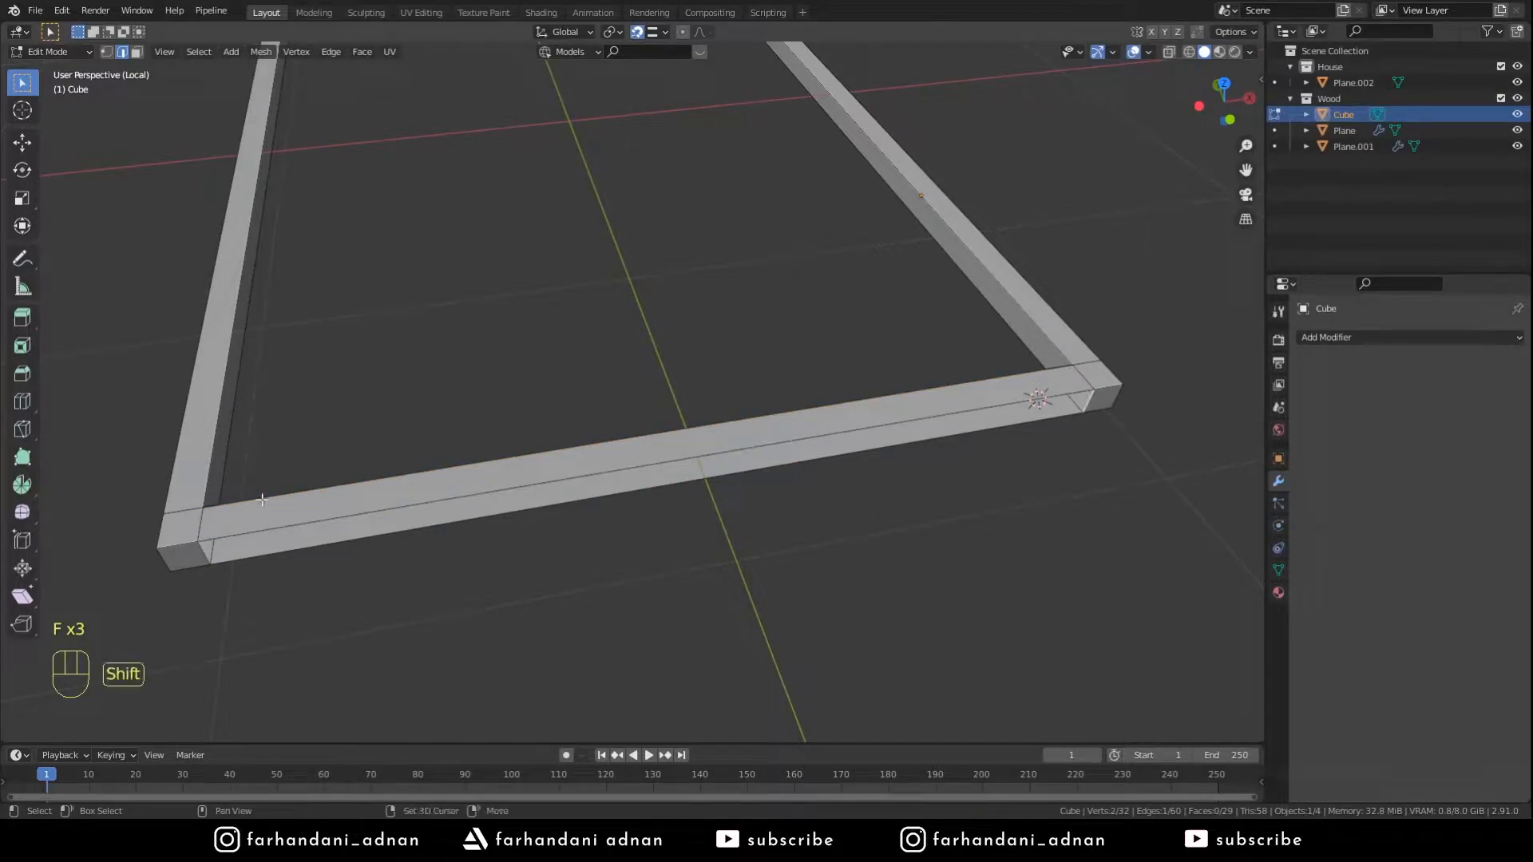
pyautogui.keyDown('shift'); pyautogui.click(205, 557); pyautogui.keyUp('shift')
pyautogui.press('f')
pyautogui.press('Tab')
# - Delete the small inward-facing end face on each beam at the frame's still open end
pyautogui.scroll(-3, 643, 409)
pyautogui.moveTo(995, 405); pyautogui.dragTo(447, 351, button='middle')
pyautogui.moveTo(833, 431); pyautogui.dragTo(984, 406, button='middle')
pyautogui.press('Tab')
pyautogui.click(974, 389)
pyautogui.press('x')
pyautogui.click(1009, 349)
pyautogui.moveTo(903, 353); pyautogui.dragTo(746, 340, button='middle')
pyautogui.keyDown('shift'); pyautogui.click(331, 285); pyautogui.keyUp('shift')
pyautogui.press('x')
pyautogui.click(462, 280)
# - Fill the four faces between the new openings to form the second crossbeam, closing the rectangular frame
pyautogui.moveTo(343, 281); pyautogui.dragTo(387, 422, button='middle')
pyautogui.press('f')
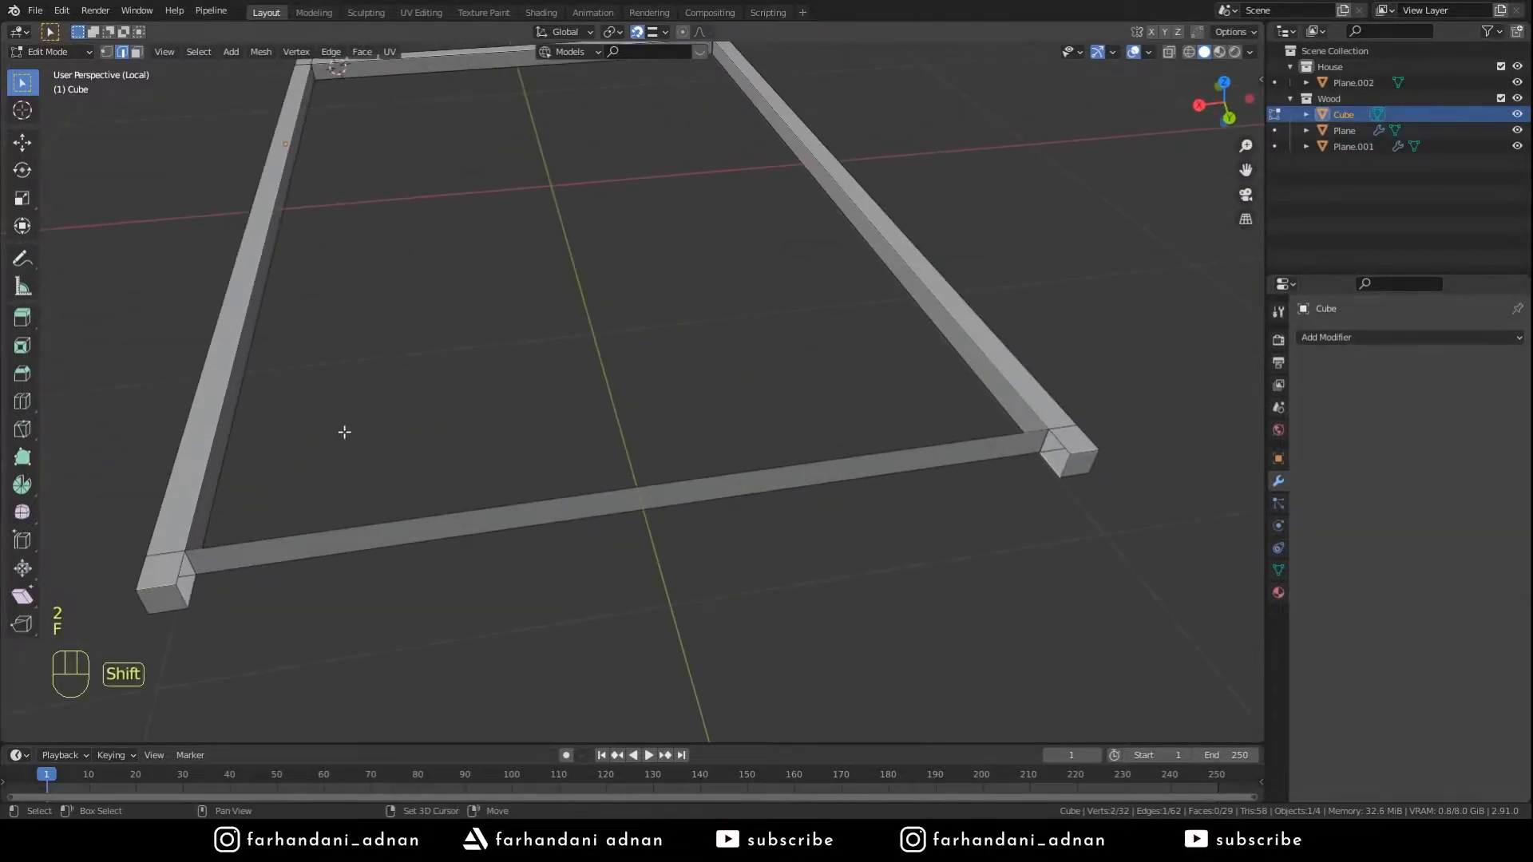
pyautogui.press('f')
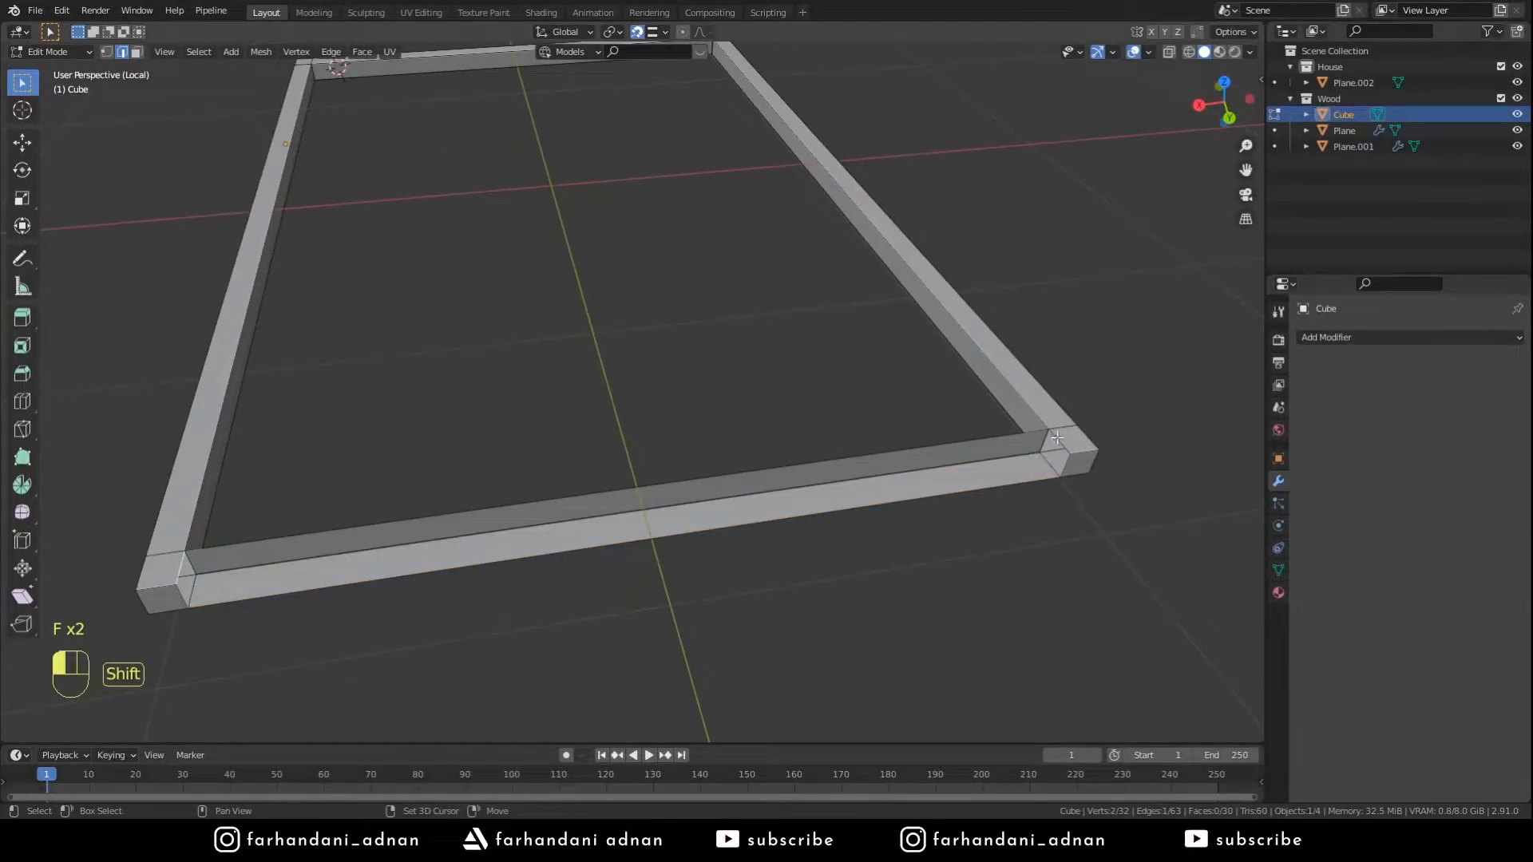
pyautogui.press('f')
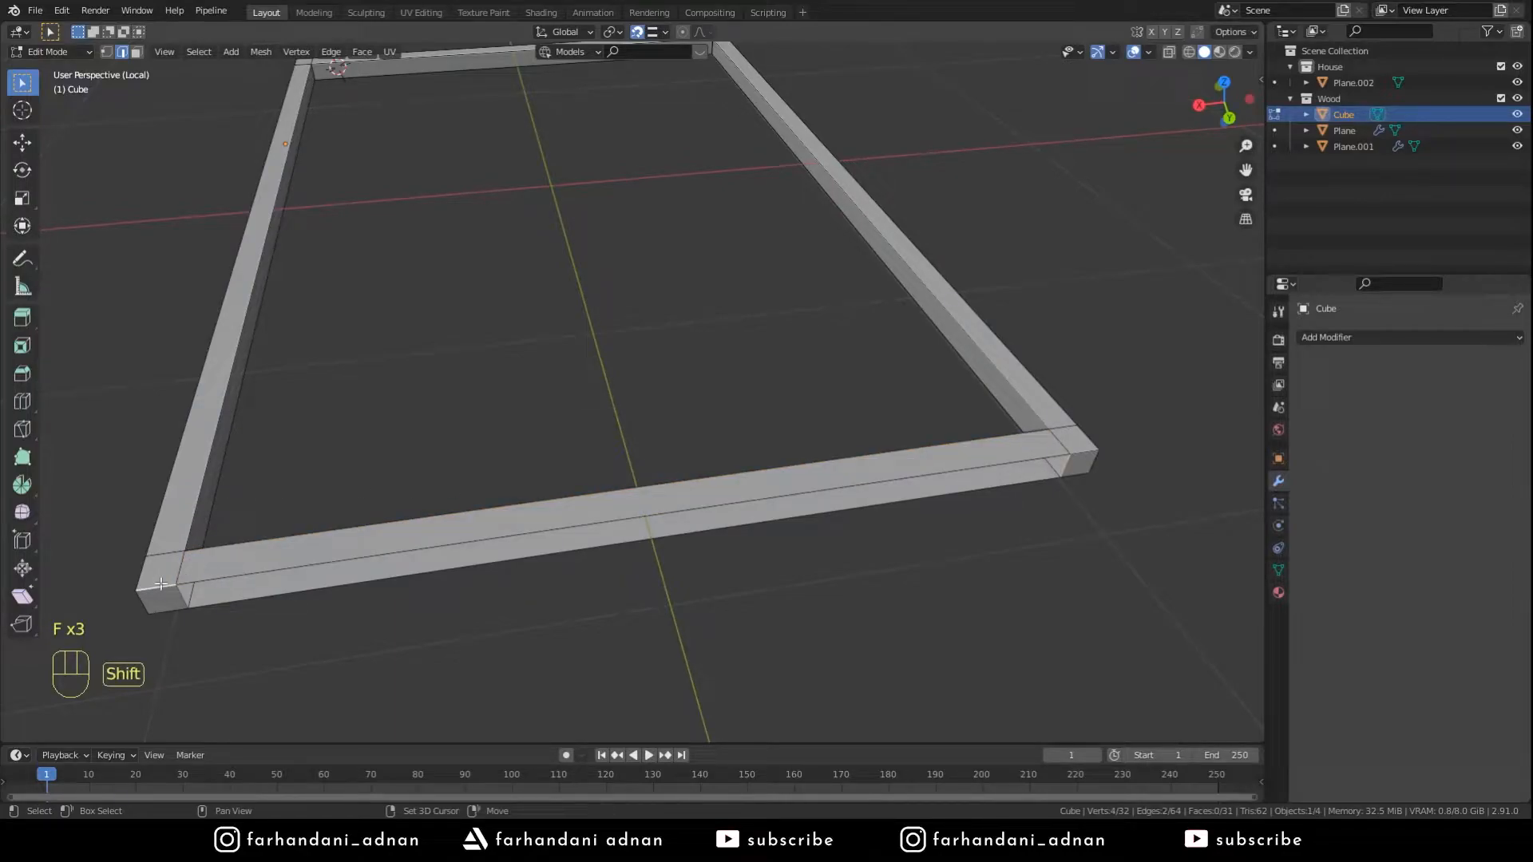
pyautogui.press('f')
pyautogui.press('Tab')
# - Leave local view to show the whole house and deselect all objects
pyautogui.moveTo(351, 495); pyautogui.dragTo(847, 249, button='middle')
pyautogui.press('KP_Divide')
pyautogui.press('a')
pyautogui.press('a')
pyautogui.press('a')
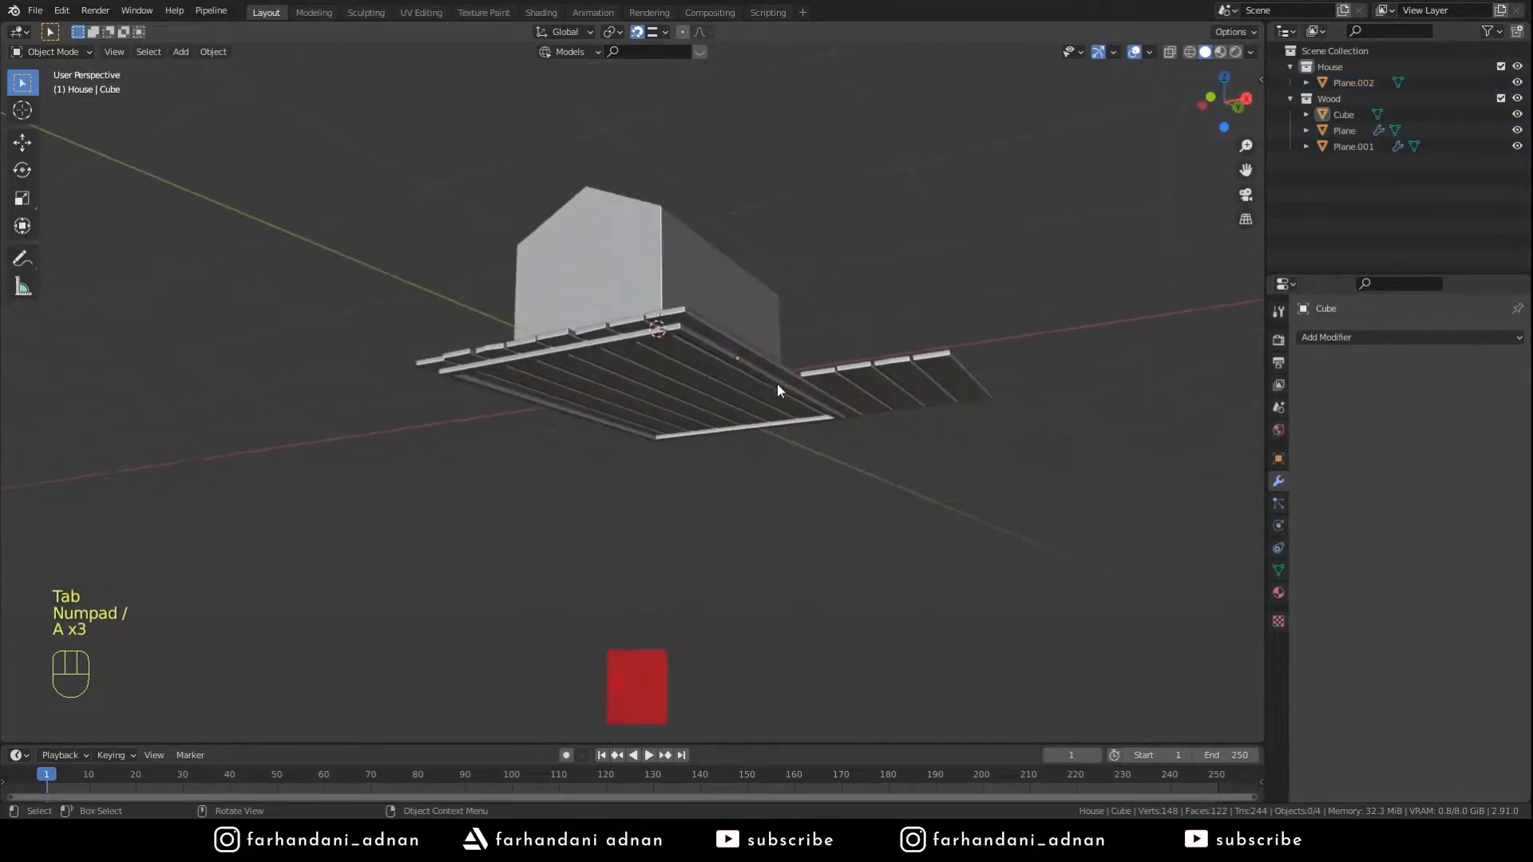
# - Add a cube and scale it down in X and Y only, making a narrow vertical post
pyautogui.moveTo(783, 385); pyautogui.dragTo(821, 276, button='middle')
pyautogui.hotkey('shift', 'a')
pyautogui.moveTo(786, 194)
pyautogui.click(848, 209)
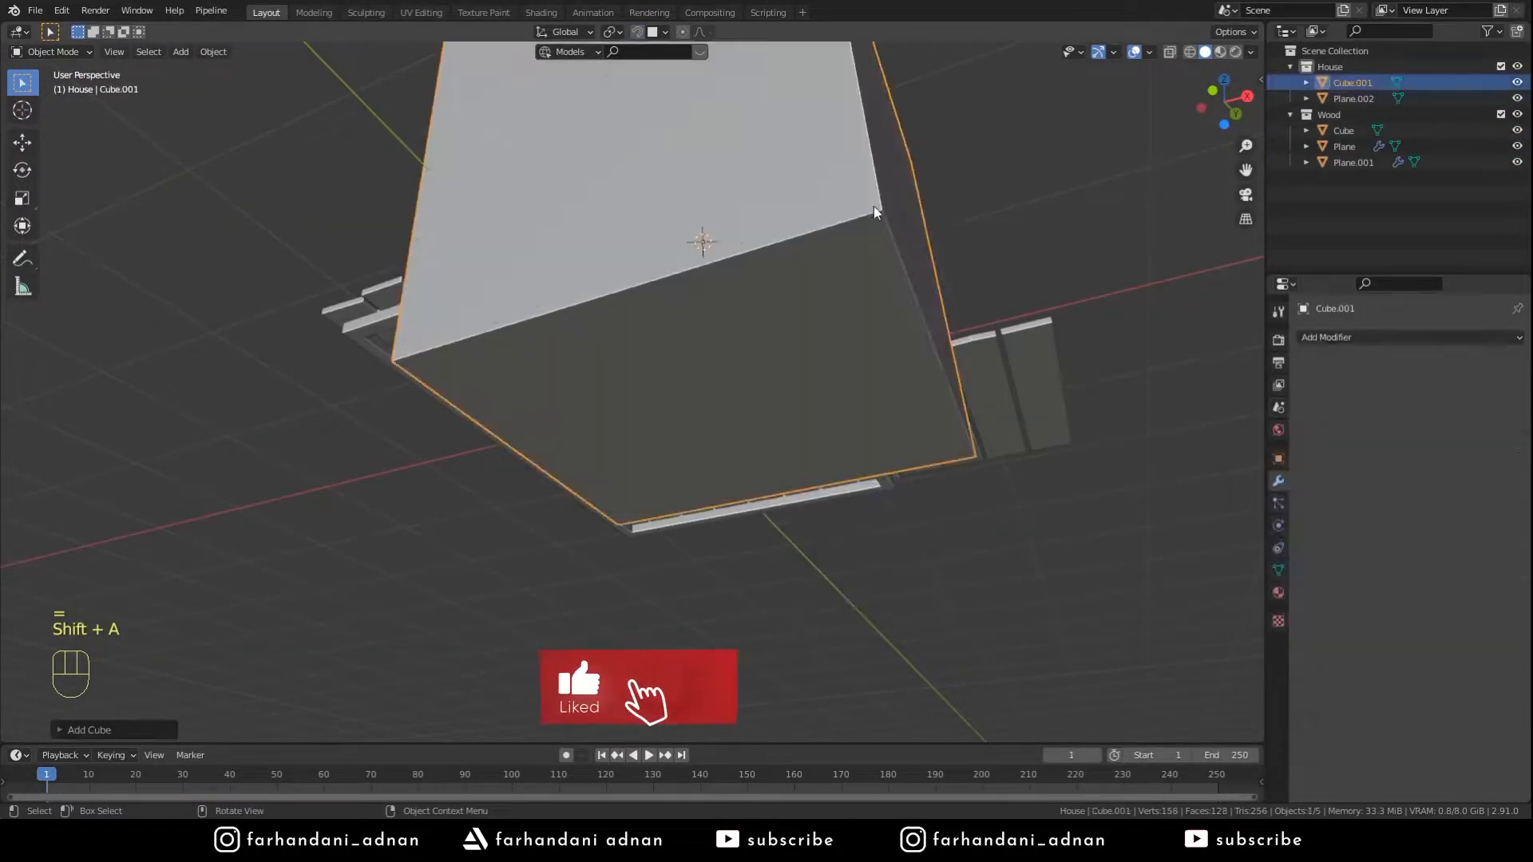
pyautogui.scroll(-3, 1038, 163)
pyautogui.press('s')
pyautogui.hotkey('shift', 'z')
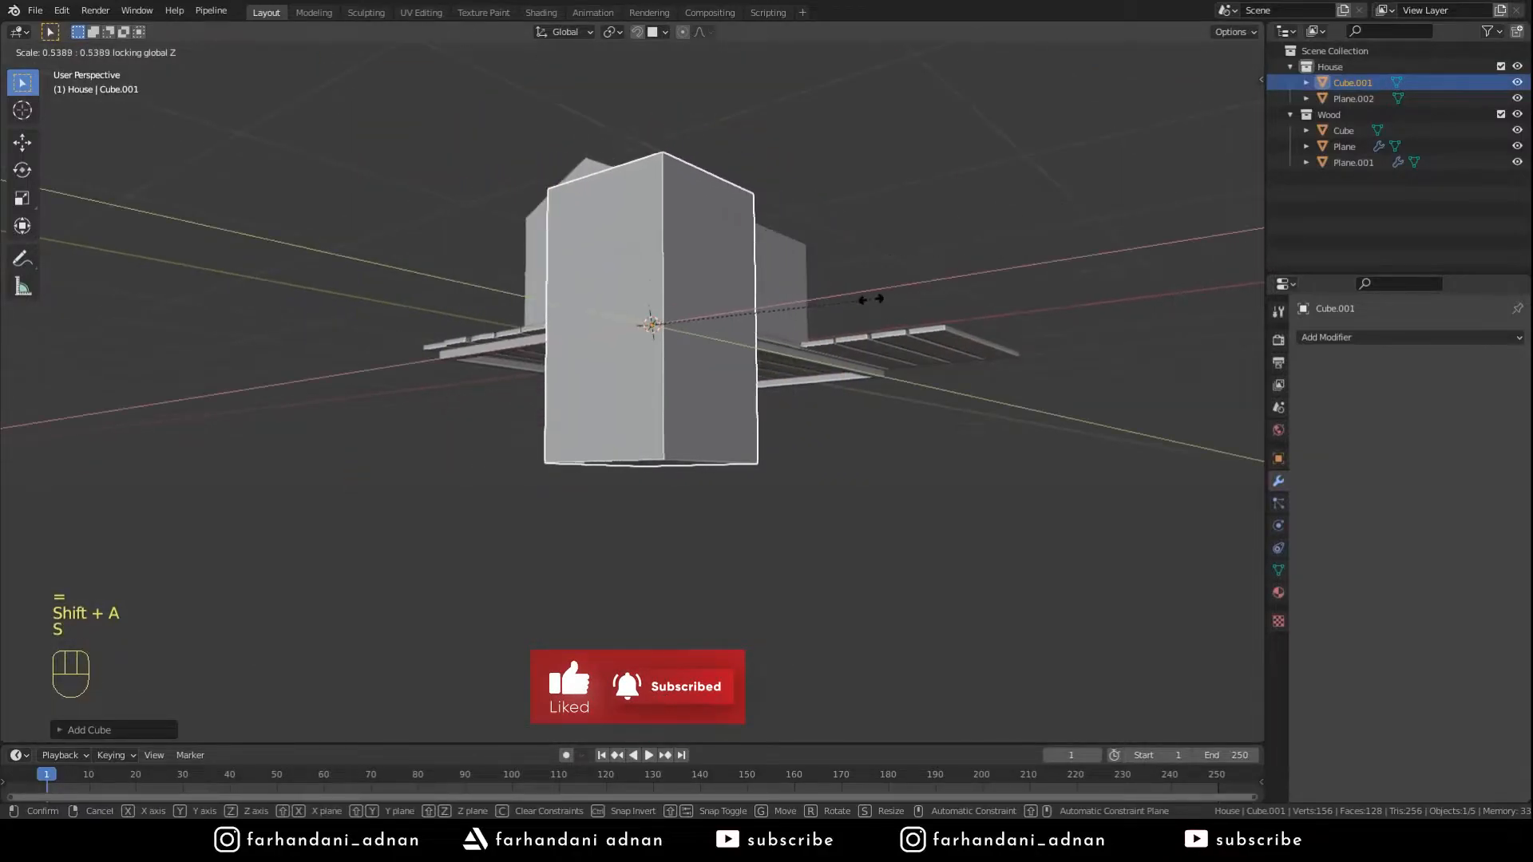
pyautogui.click(684, 340)
# - Move the post down along Z until its top sits against the underside of the floor structure
pyautogui.moveTo(757, 214); pyautogui.dragTo(800, 210, button='middle')
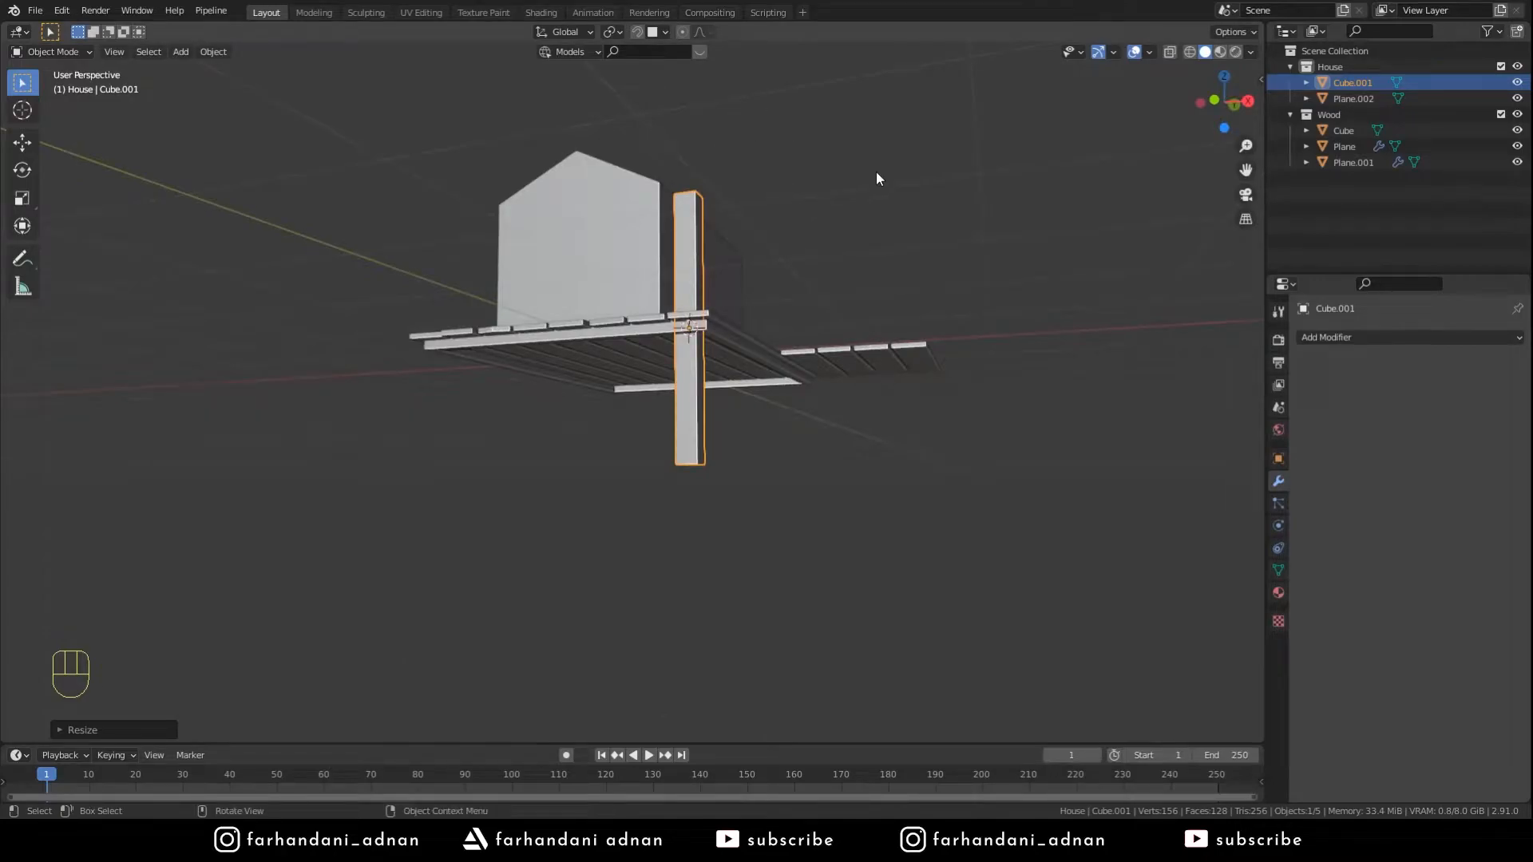
pyautogui.press('g')
pyautogui.press('z')
pyautogui.click(904, 304)
pyautogui.press('KP_1')
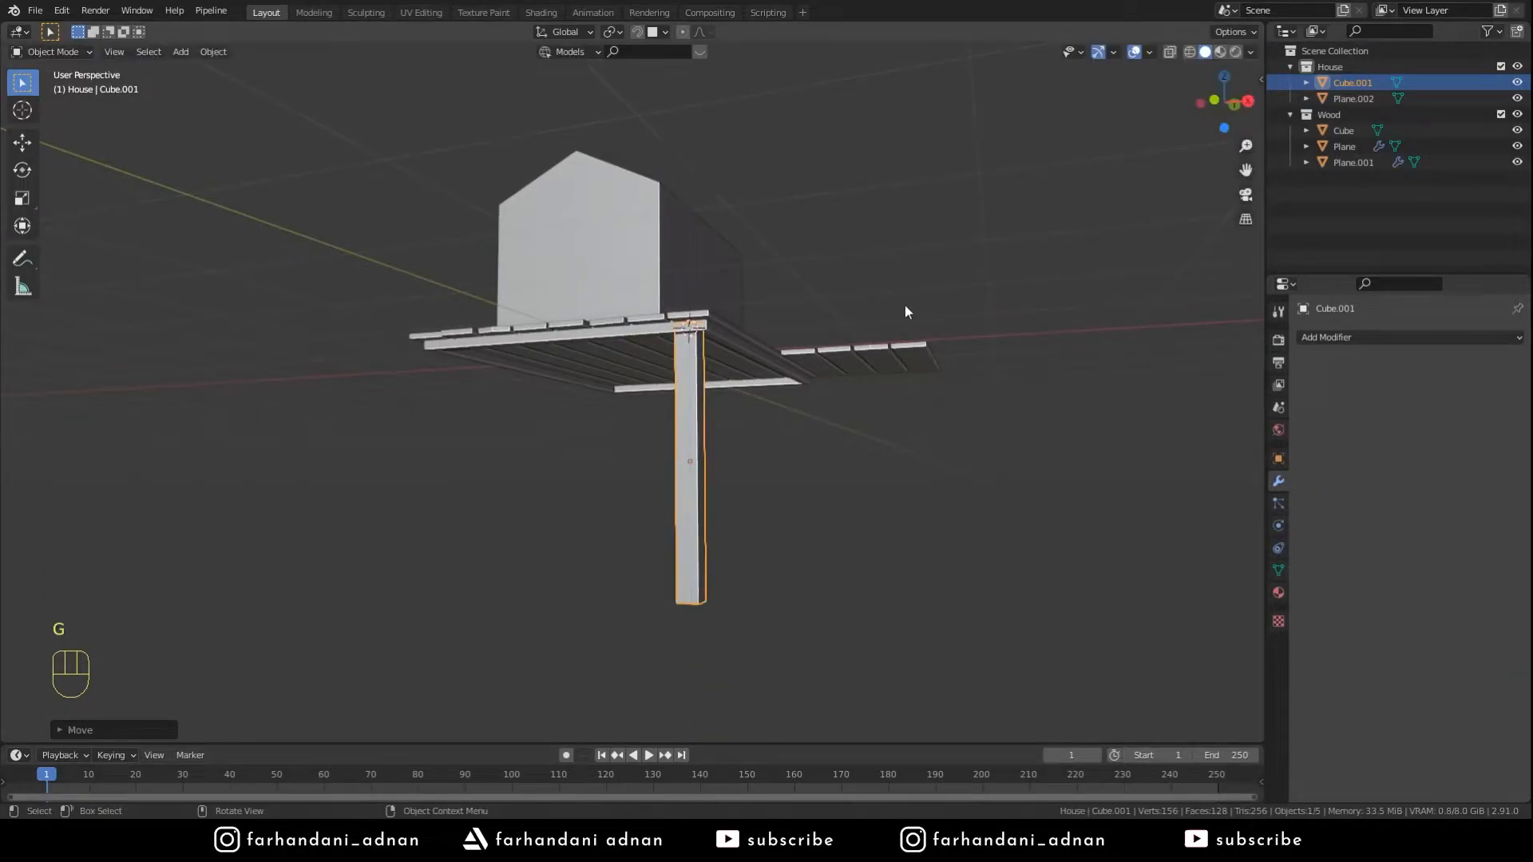
pyautogui.scroll(8, 904, 305)
pyautogui.keyDown('shift'); pyautogui.moveTo(1044, 288); pyautogui.dragTo(905, 267, button='middle'); pyautogui.keyUp('shift')
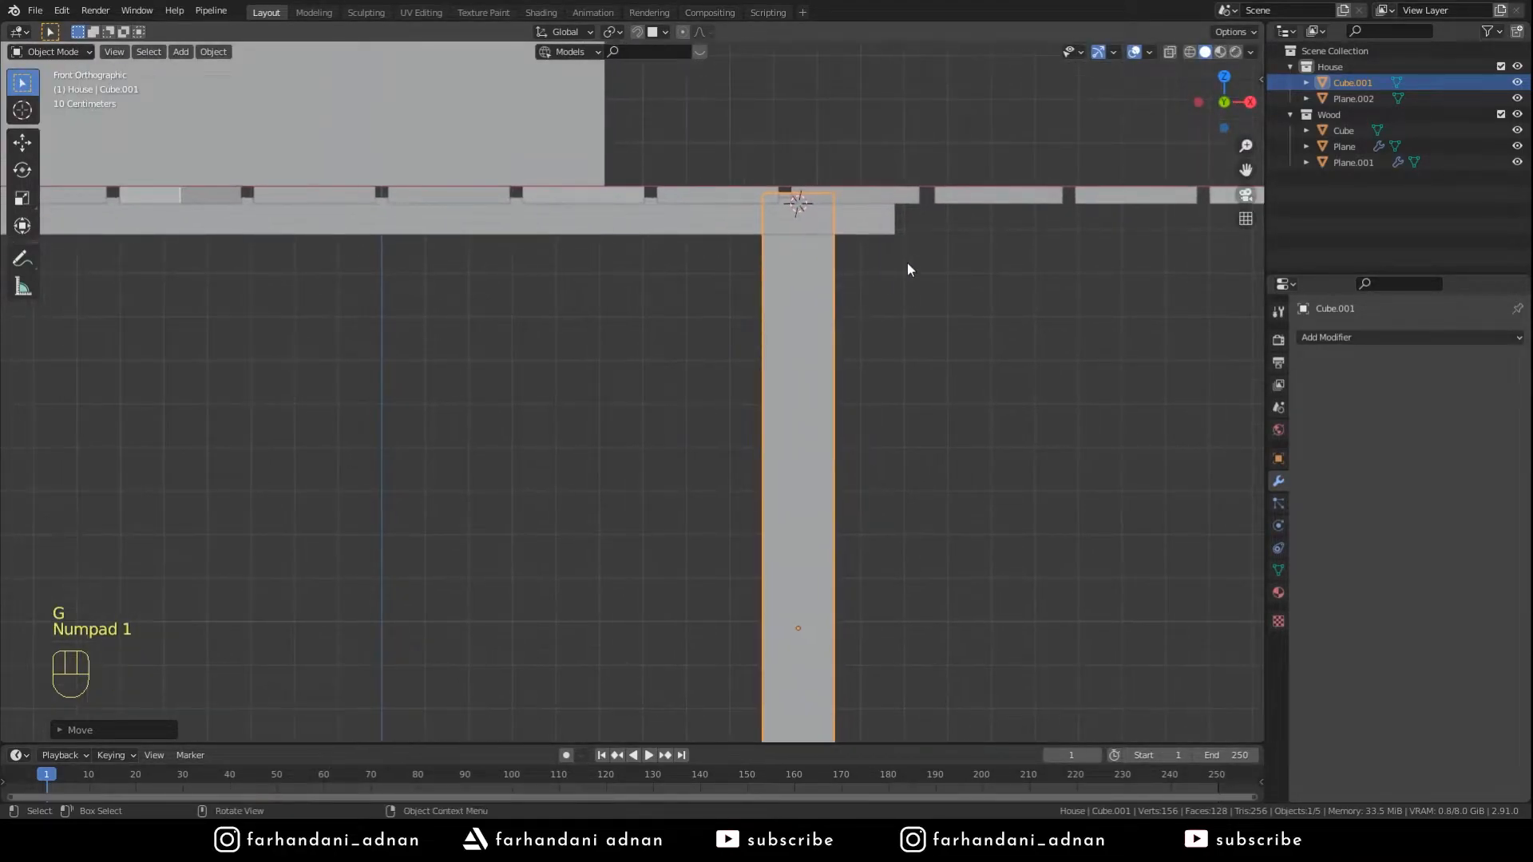
pyautogui.press('g')
pyautogui.press('z')
pyautogui.click(960, 345)
# - Shorten the post by raising its bottom vertices along Z in Edit Mode
pyautogui.moveTo(960, 350)
pyautogui.mouseDown(button='middle')
pyautogui.moveTo(876, 369)
pyautogui.moveTo(822, 514)
pyautogui.moveTo(673, 551)
pyautogui.moveTo(721, 467)
pyautogui.mouseUp(button='middle')
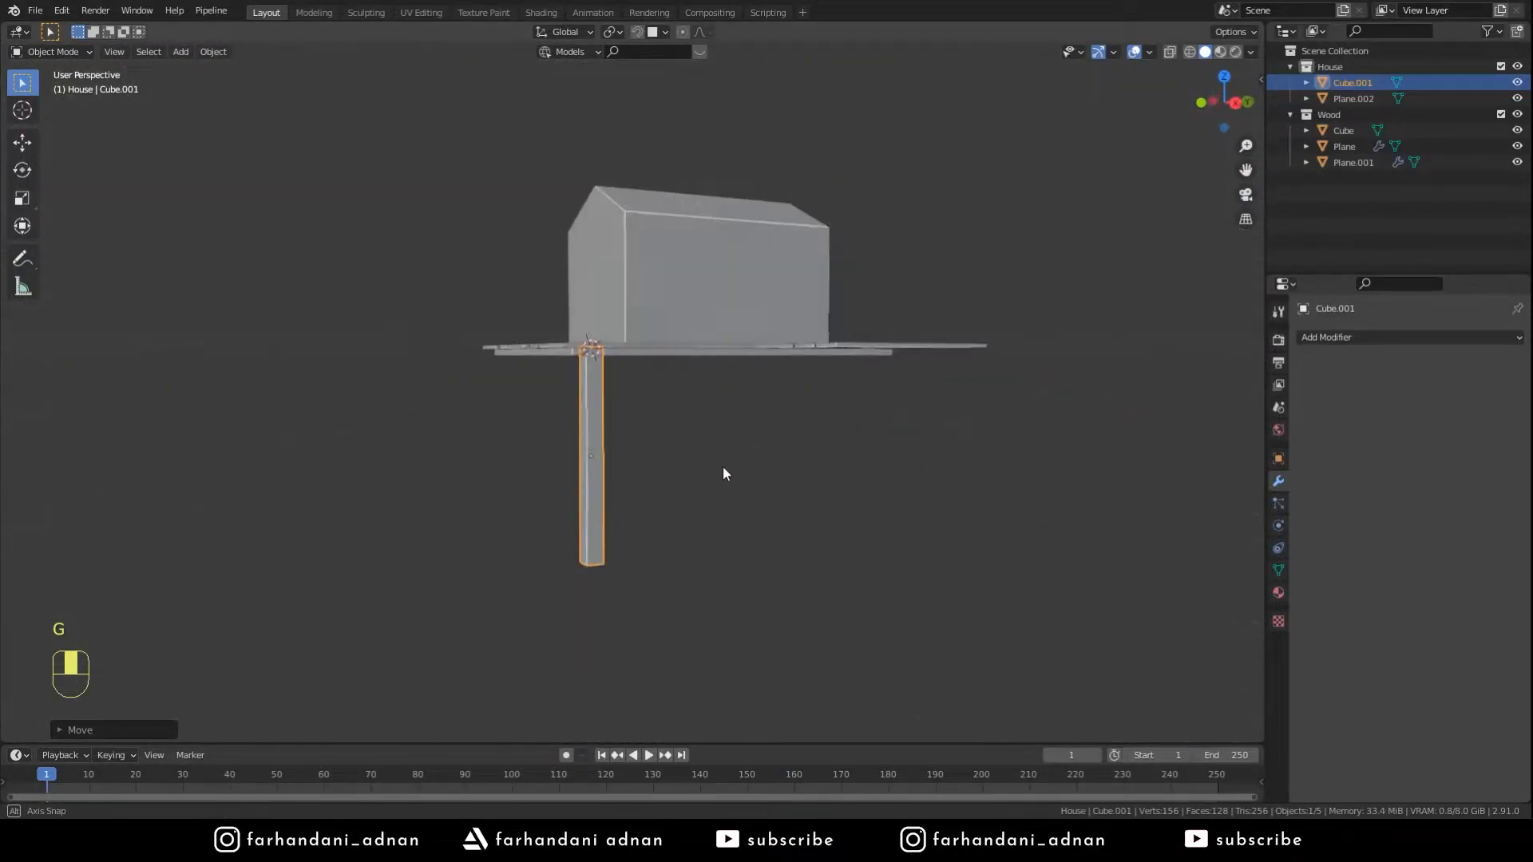
pyautogui.press('Tab')
pyautogui.press('z')
pyautogui.click(598, 549)
pyautogui.press('1')
pyautogui.moveTo(499, 586); pyautogui.dragTo(738, 528)
pyautogui.press('z')
pyautogui.click(840, 511)
pyautogui.scroll(2, 705, 485)
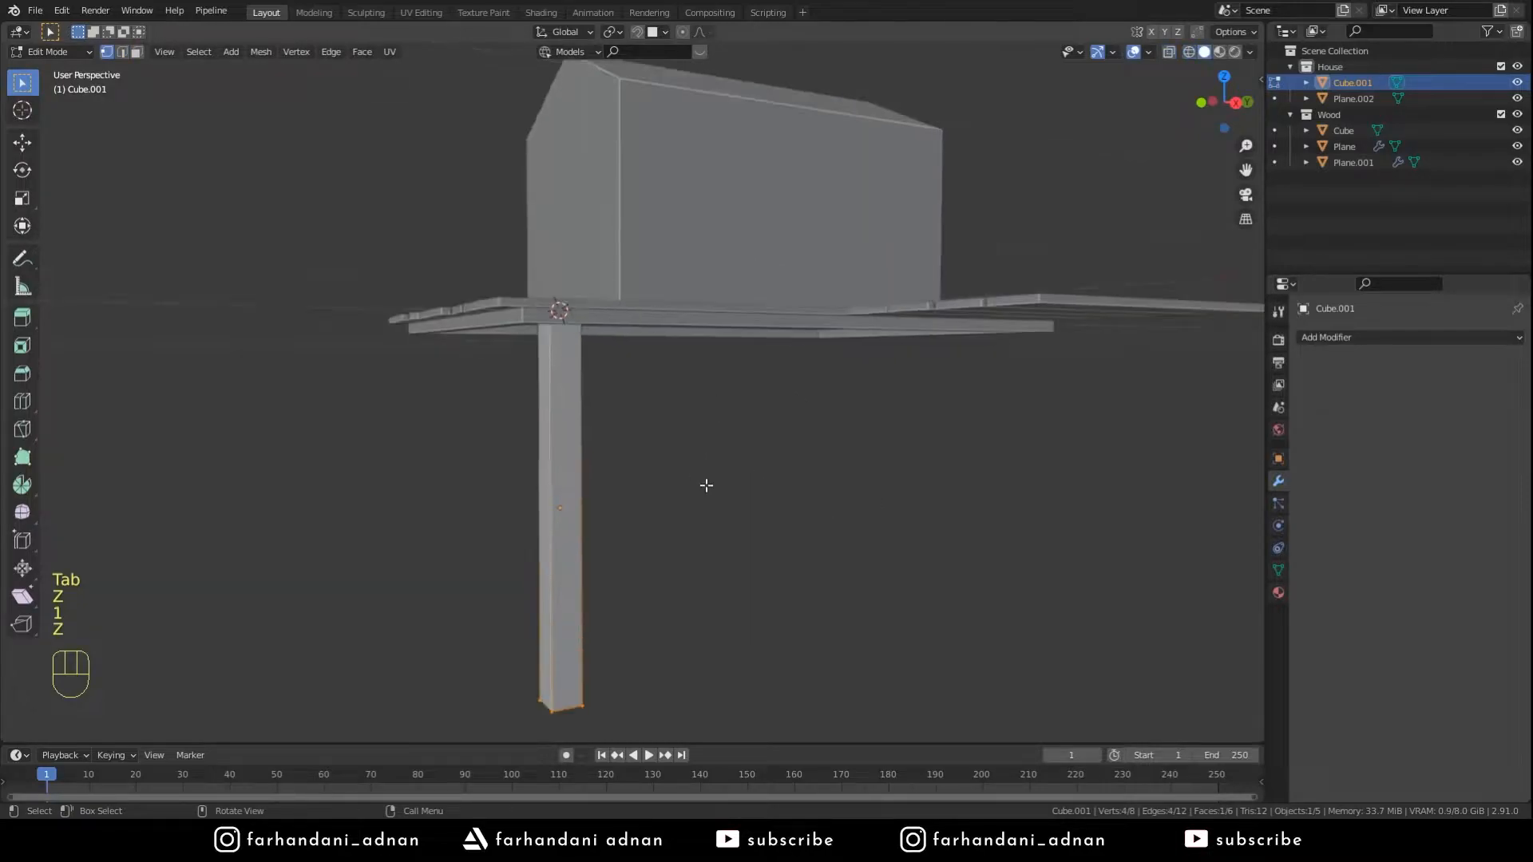
pyautogui.press('g')
pyautogui.press('z')
pyautogui.click(727, 367)
pyautogui.press('Tab')
# - Set the post's origin to its geometry
pyautogui.scroll(-2, 727, 378)
pyautogui.moveTo(726, 378); pyautogui.dragTo(790, 414, button='middle')
pyautogui.rightClick(685, 402)
pyautogui.moveTo(638, 439)
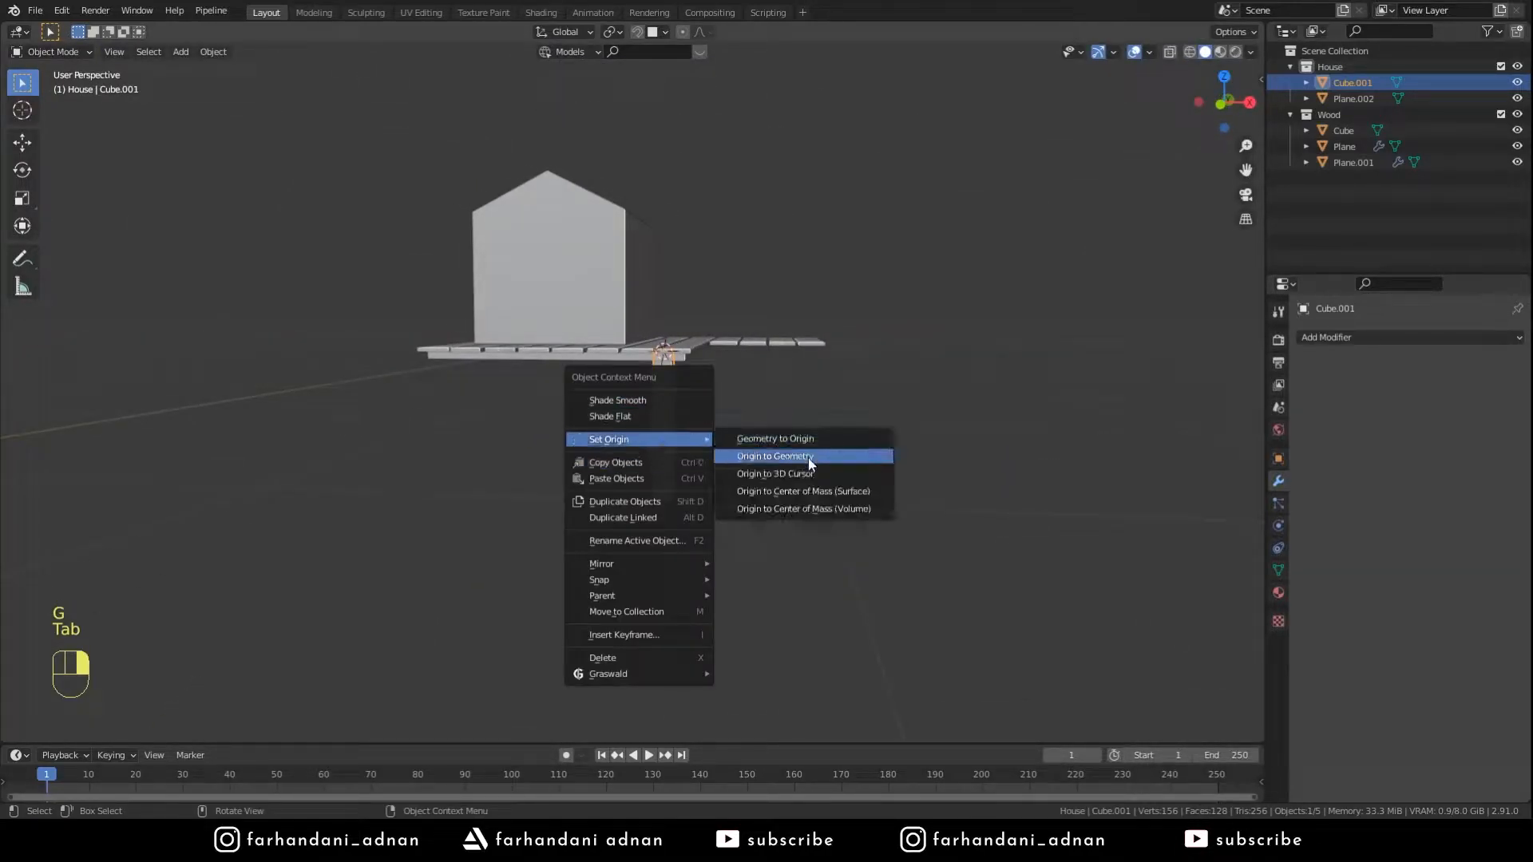
pyautogui.click(790, 448)
# - Mirror the post in X and Y with a Mirror modifier centred on the main plank floor, and apply the modifier
pyautogui.scroll(2, 745, 424)
pyautogui.click(1406, 337)
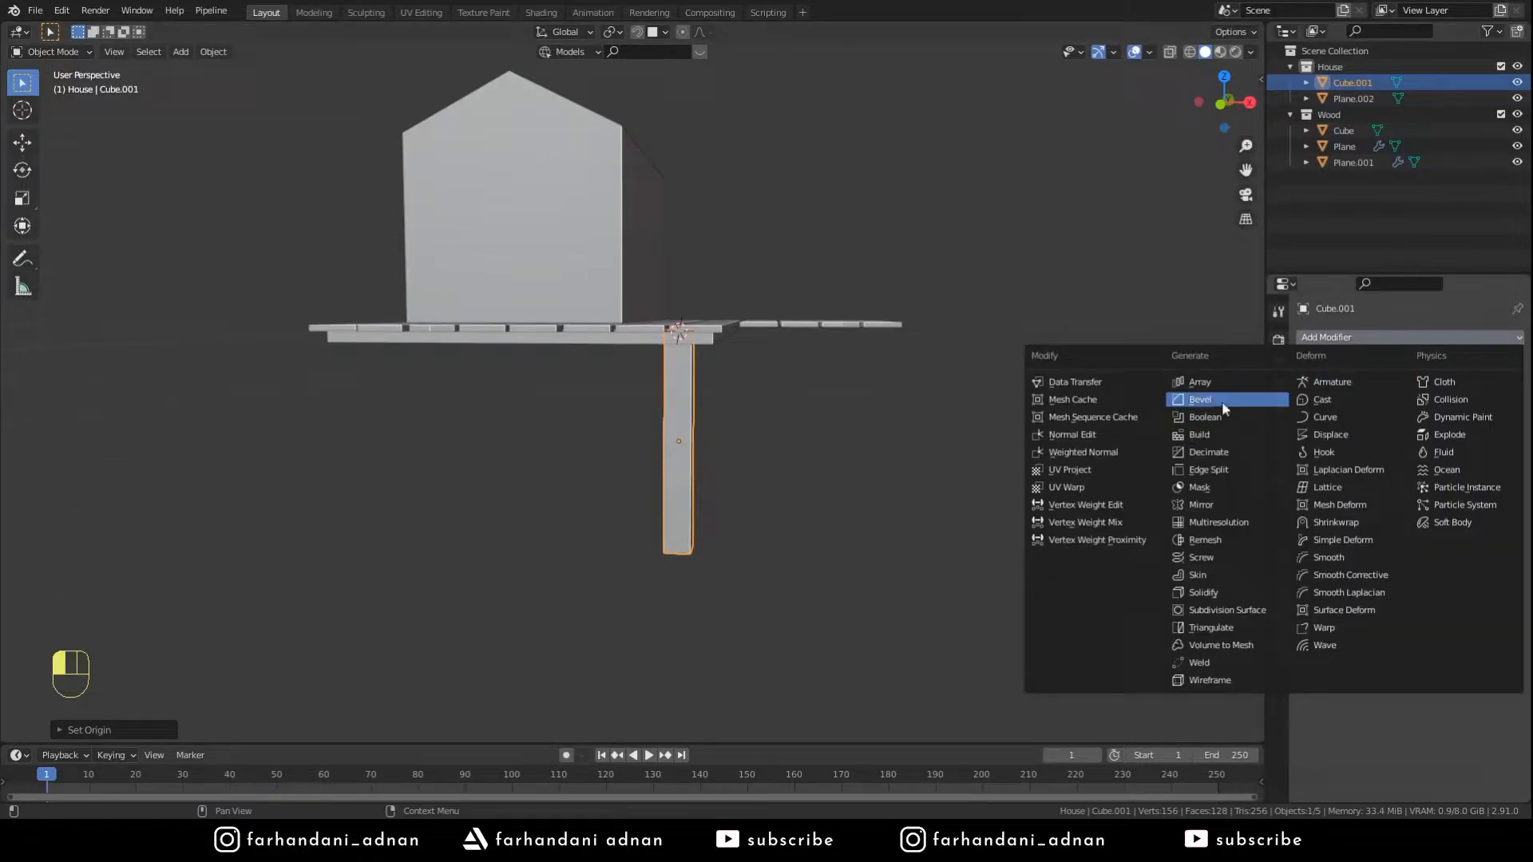
pyautogui.click(1222, 505)
pyautogui.click(1497, 448)
pyautogui.click(675, 326)
pyautogui.click(1442, 388)
pyautogui.moveTo(772, 407); pyautogui.dragTo(733, 458, button='middle')
pyautogui.click(1479, 364)
pyautogui.click(1454, 382)
# - Duplicate the front corner post in place in Edit Mode, separate the copy into its own object and select it
pyautogui.press('Tab')
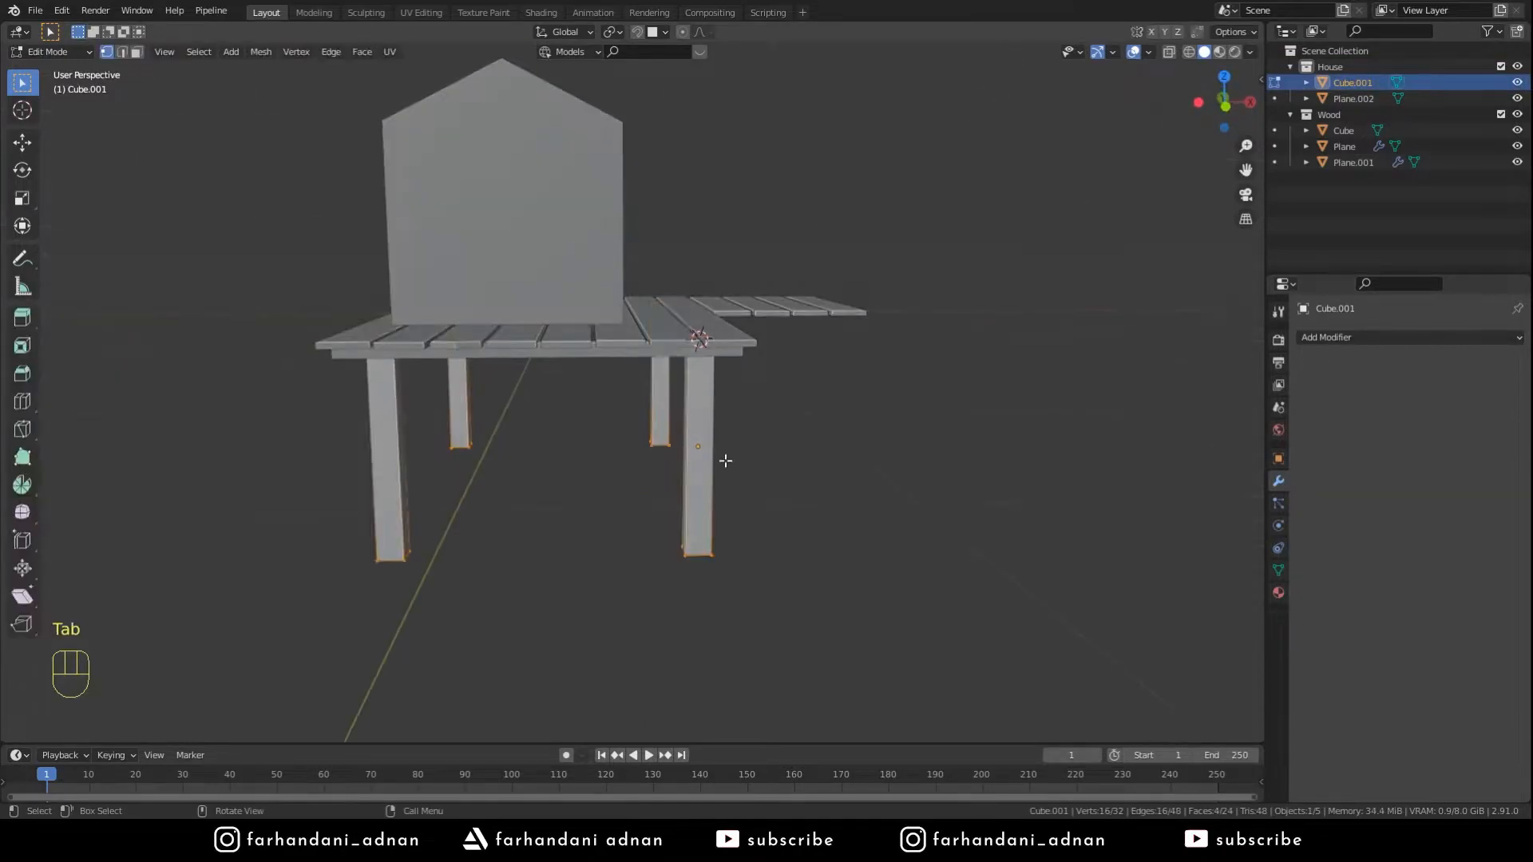
pyautogui.press('3')
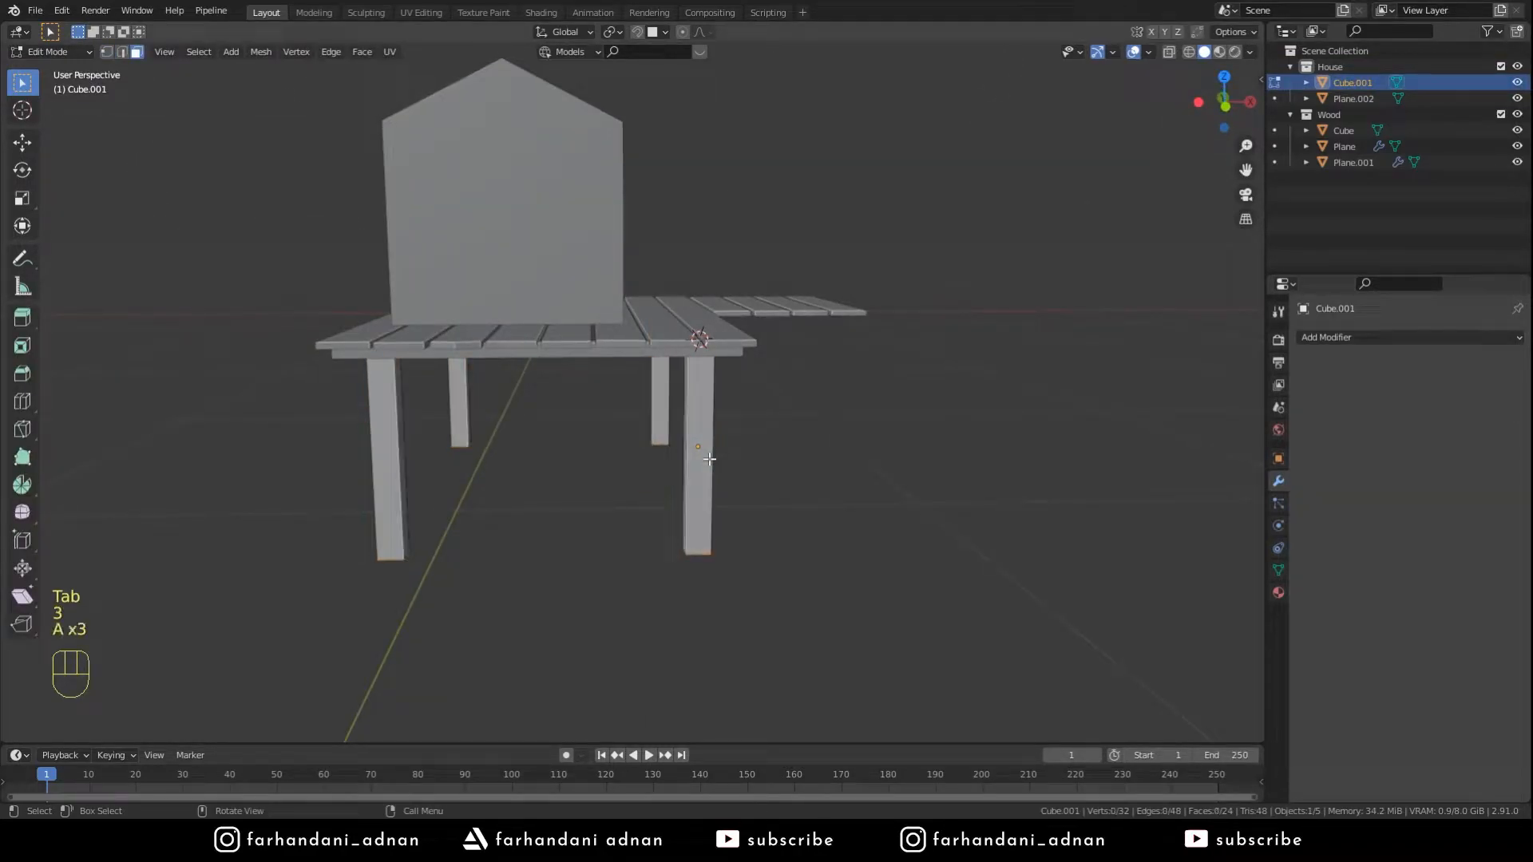
pyautogui.press('l')
pyautogui.hotkey('shift', 'd')
pyautogui.rightClick(838, 419)
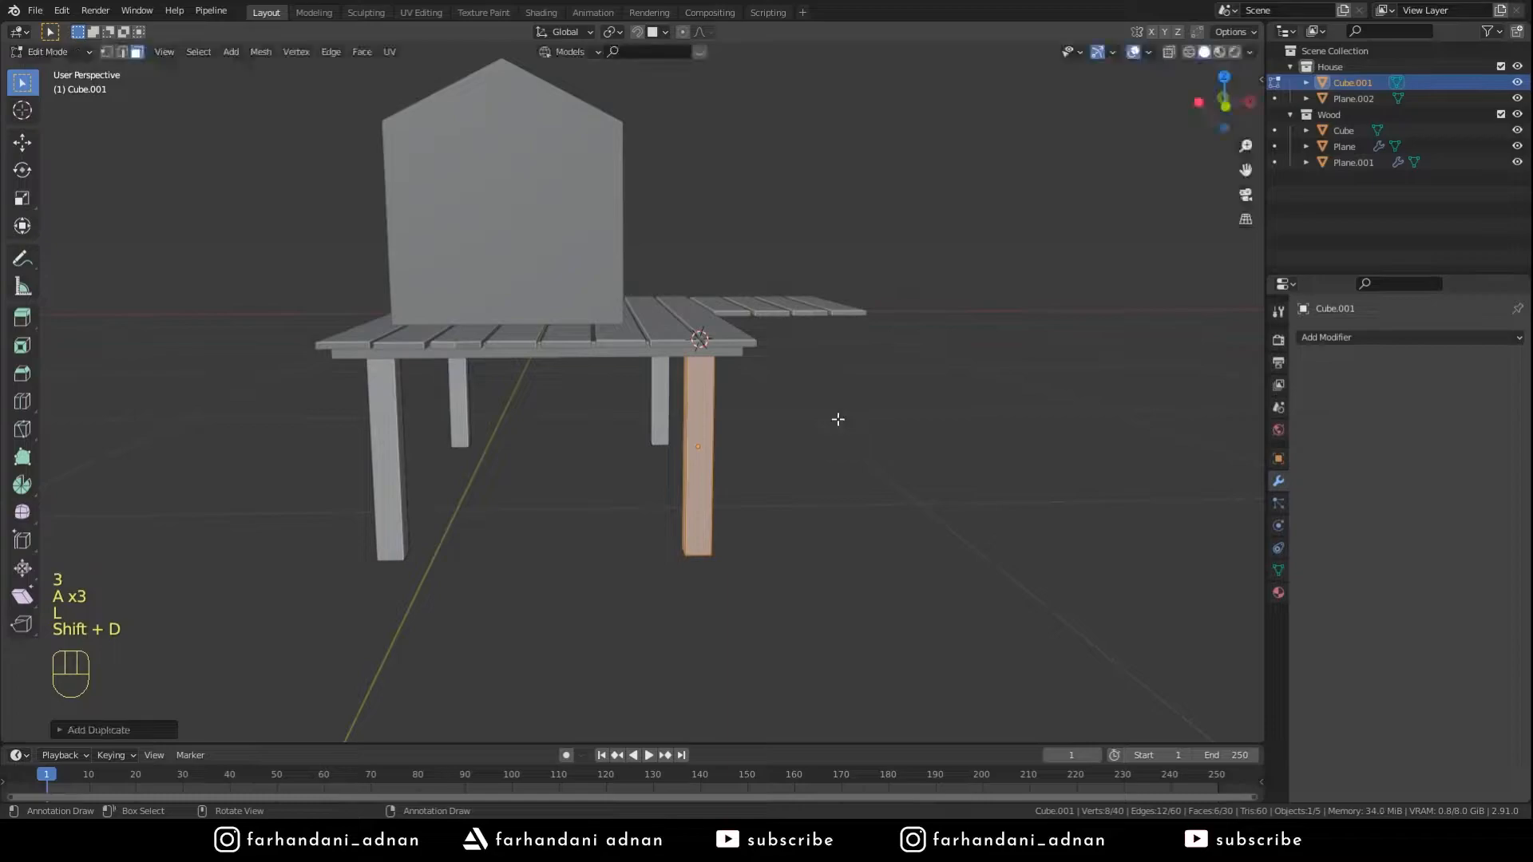
pyautogui.press('p')
pyautogui.click(837, 420)
pyautogui.press('Tab')
pyautogui.click(707, 423)
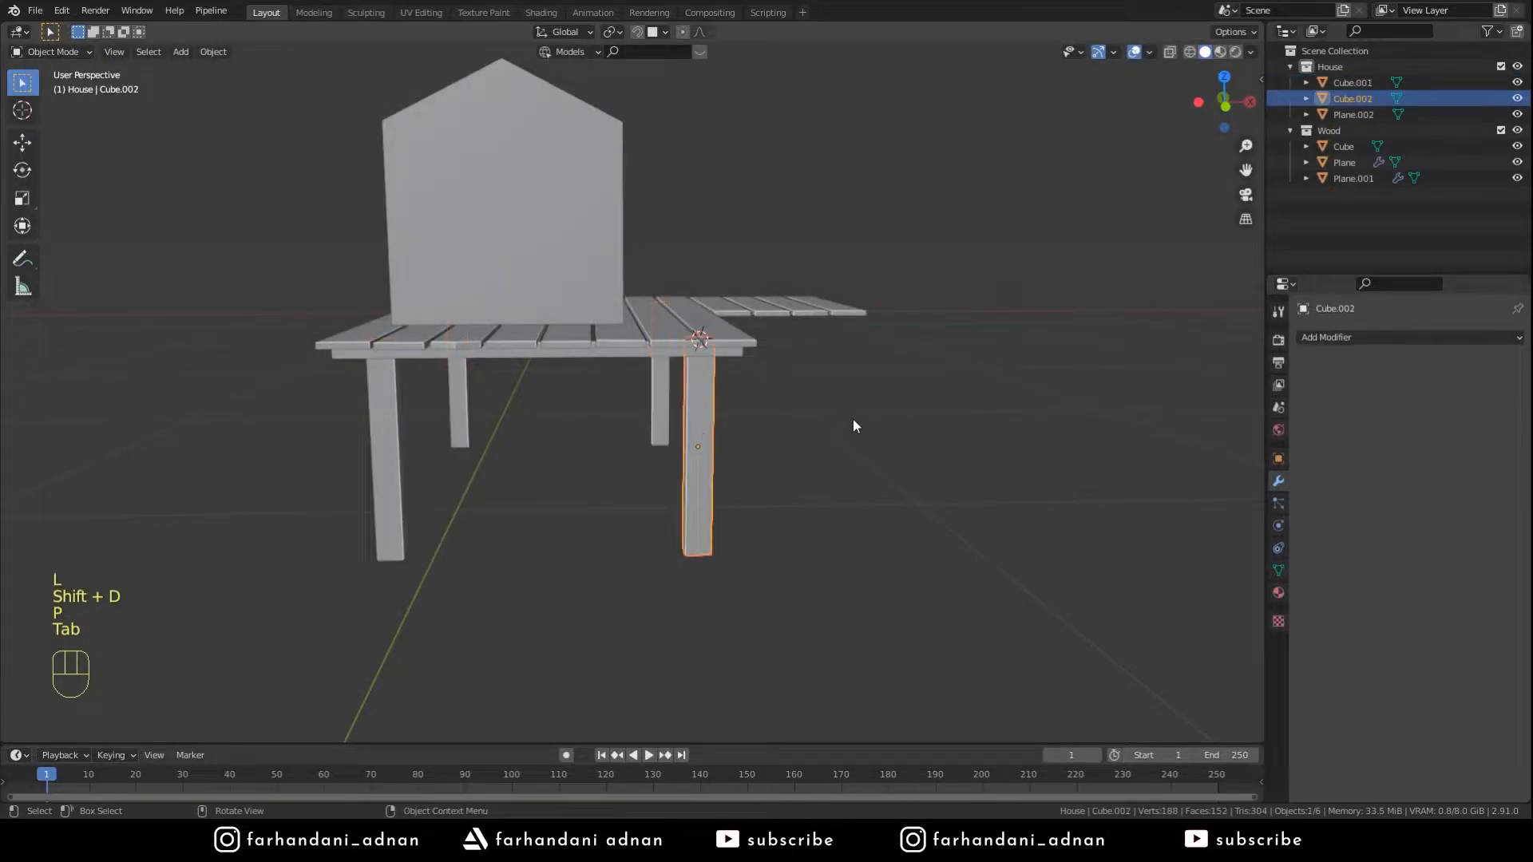
# - Move the separated post along X to about the middle of the floor's front edge
pyautogui.press('g')
pyautogui.click(572, 424)
pyautogui.moveTo(572, 424); pyautogui.dragTo(642, 366, button='middle')
pyautogui.press('KP_1')
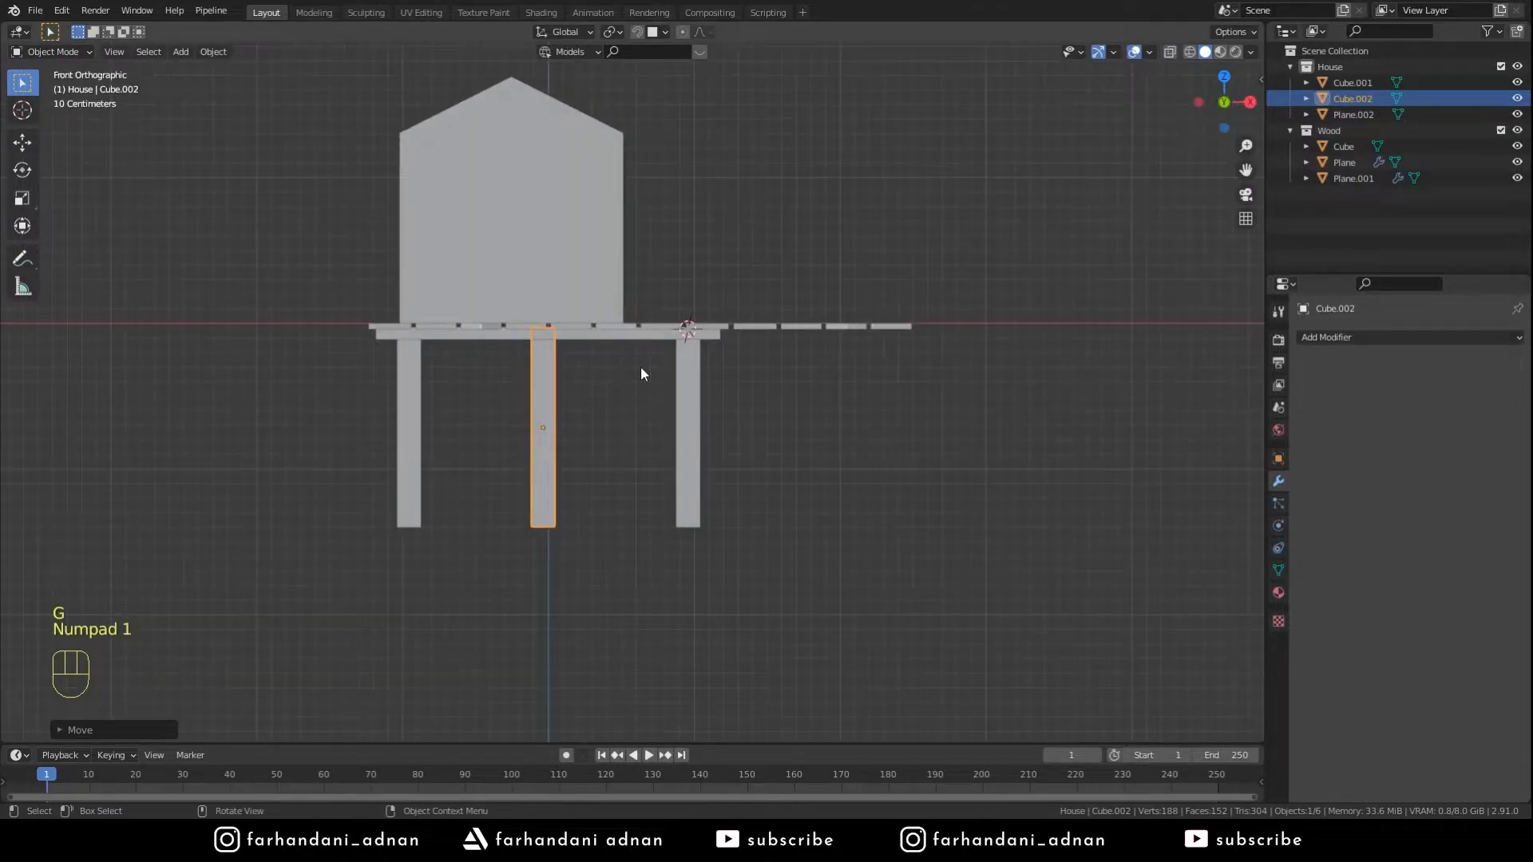
pyautogui.moveTo(1017, 341); pyautogui.dragTo(918, 350, button='middle')
pyautogui.click(1411, 339)
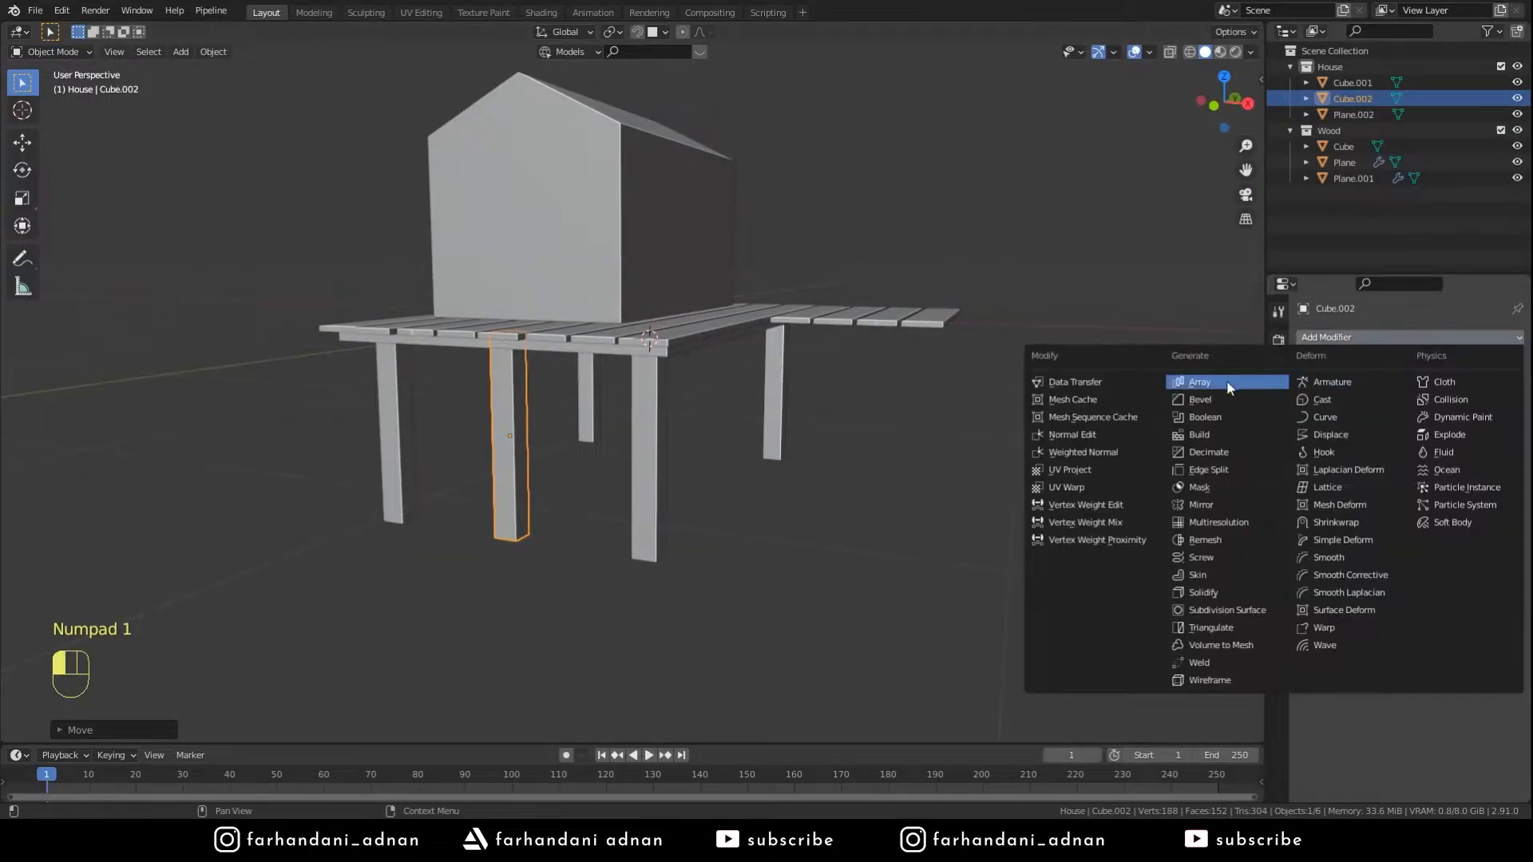
pyautogui.click(1201, 504)
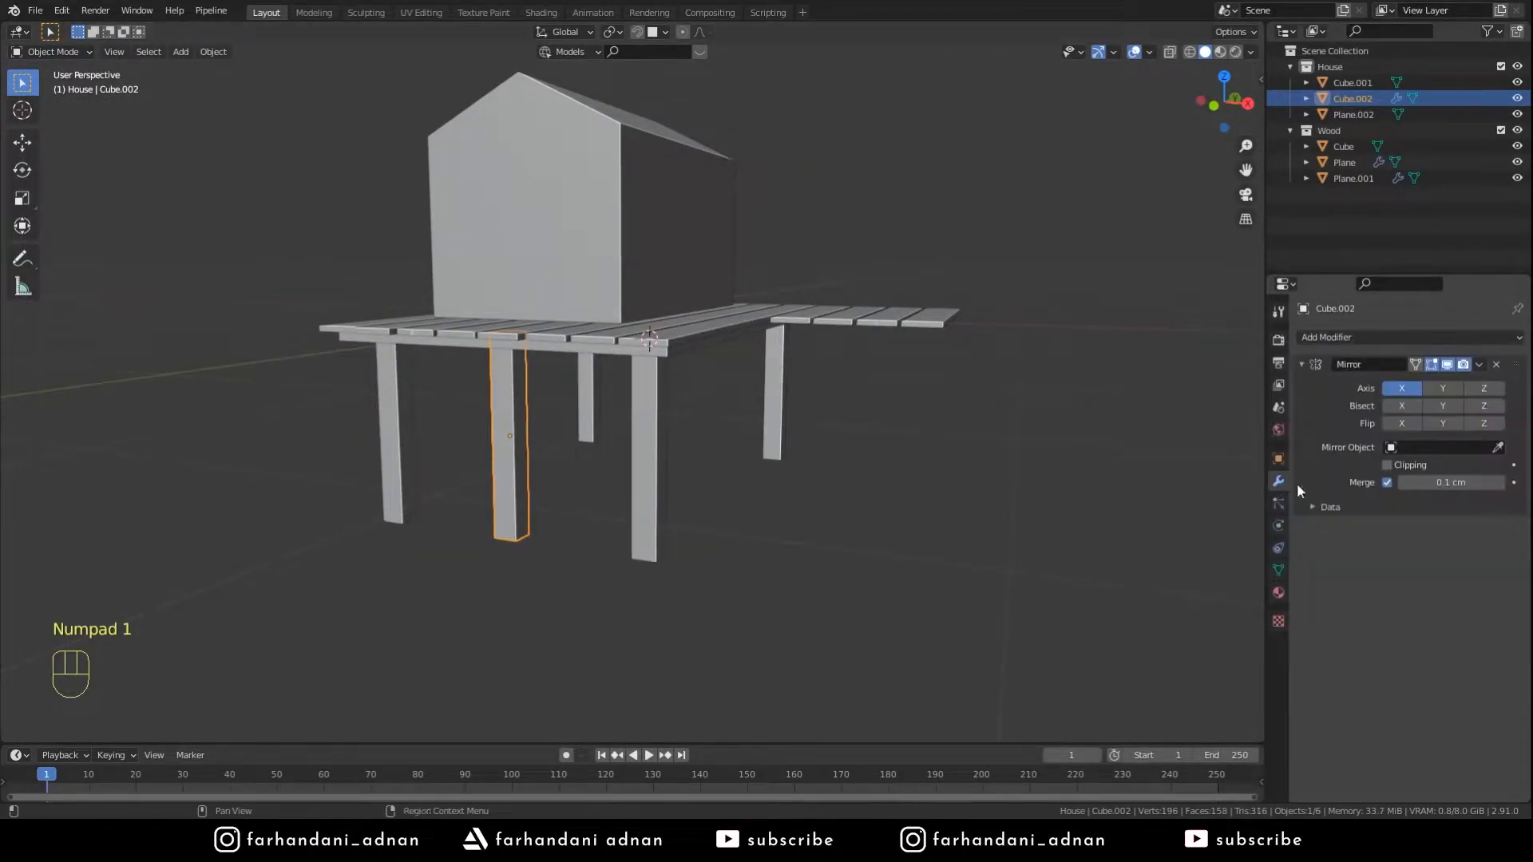
pyautogui.click(1498, 367)
# - Place the 3D cursor beside the top of the middle post and add a cube there
pyautogui.moveTo(479, 255); pyautogui.dragTo(683, 248, button='middle')
pyautogui.press('a')
pyautogui.press('a')
pyautogui.press('a')
pyautogui.click(441, 292)
pyautogui.moveTo(553, 199); pyautogui.dragTo(479, 310, button='middle')
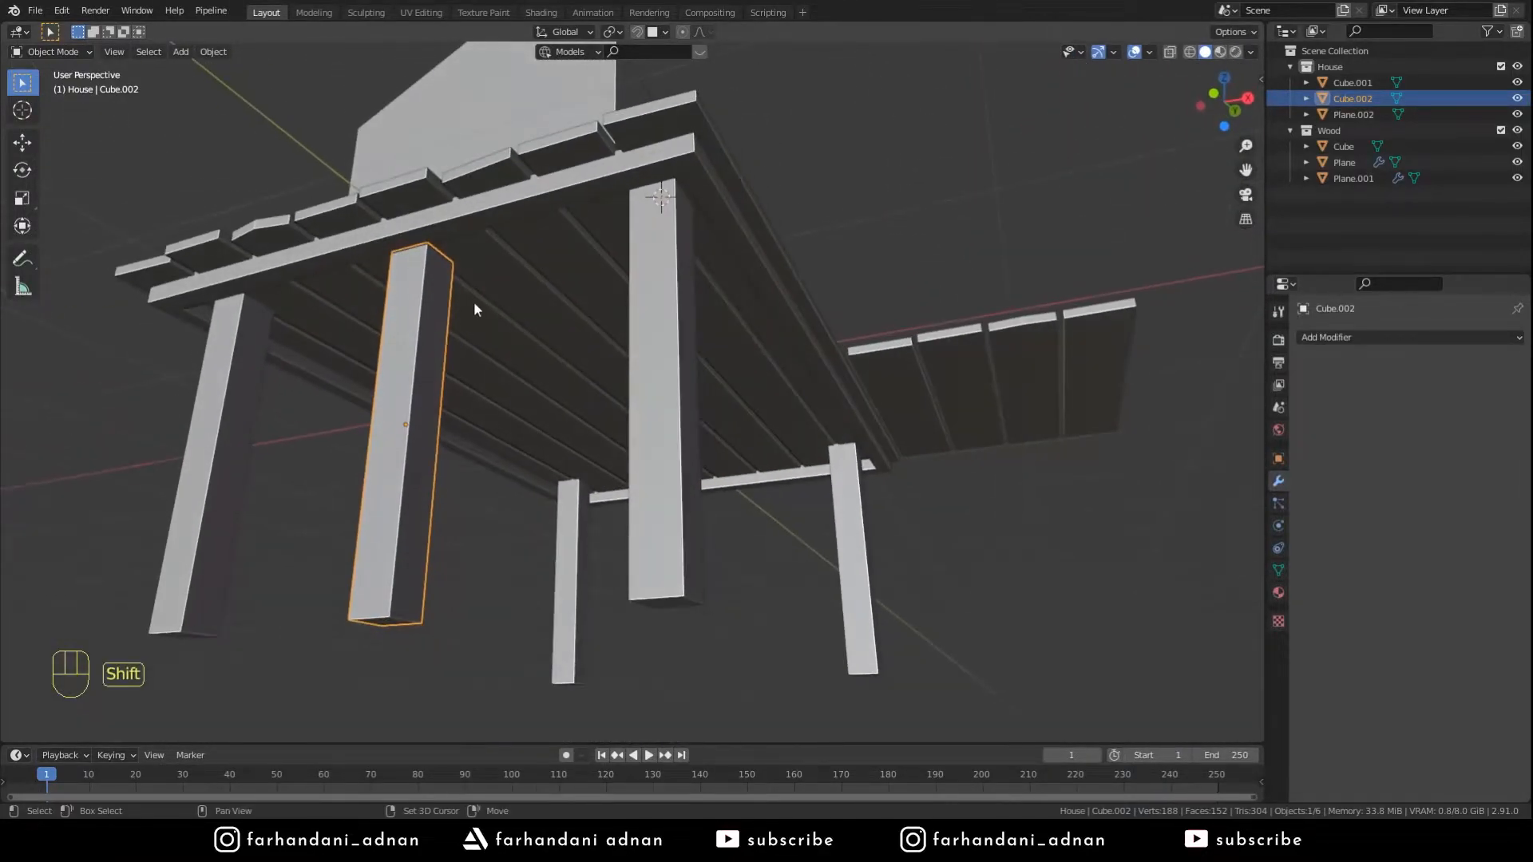
pyautogui.hotkey('shift', 'a')
pyautogui.moveTo(511, 223)
pyautogui.click(587, 239)
pyautogui.scroll(-6, 632, 266)
pyautogui.moveTo(632, 266); pyautogui.dragTo(669, 380, button='middle')
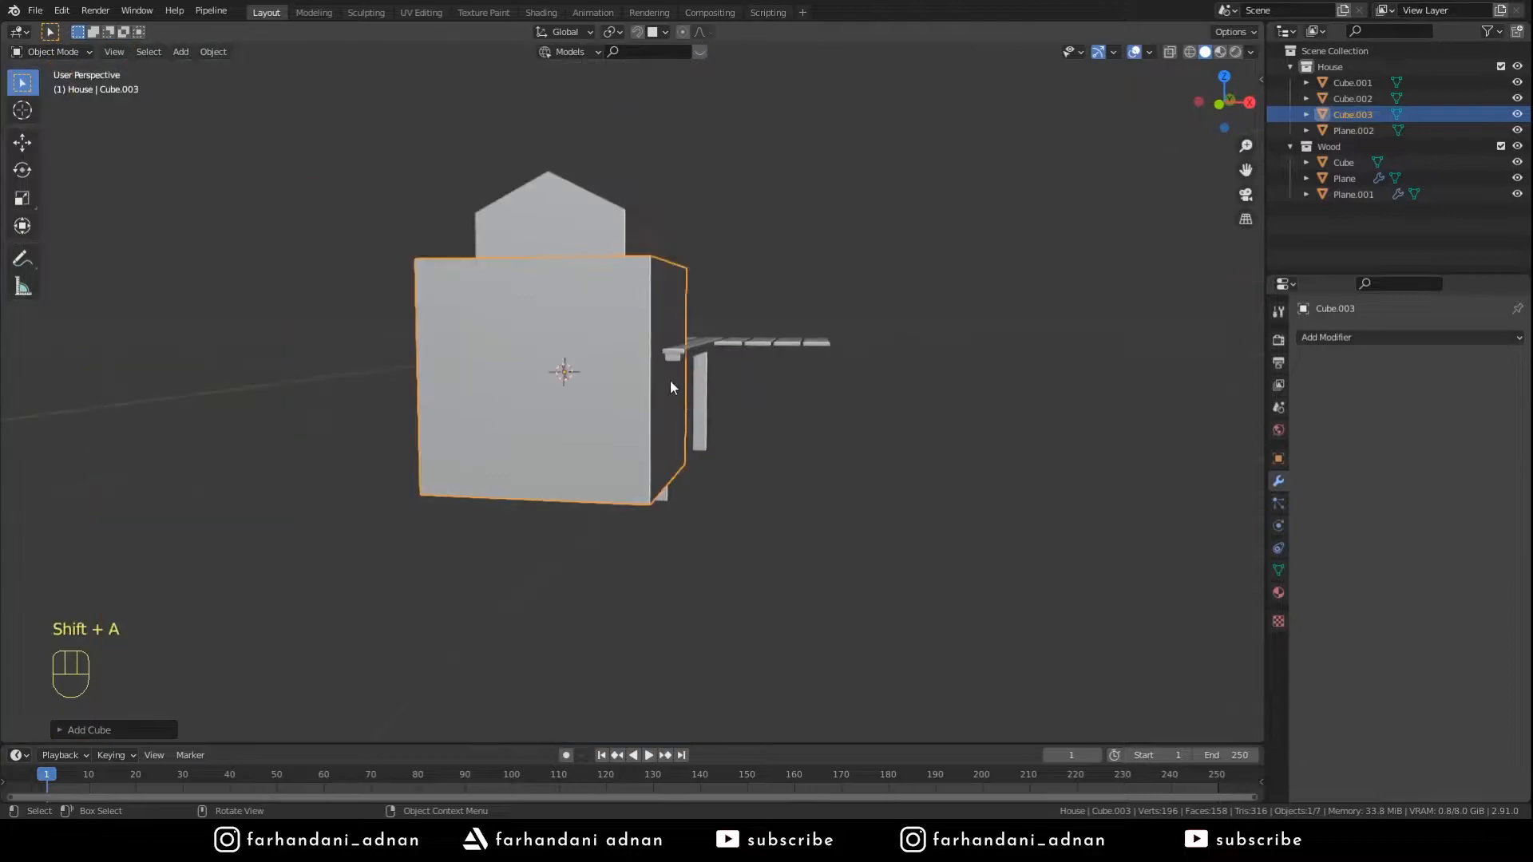
# - Scale the cube down in X and Y to a thin bar and shorten it along Z
pyautogui.press('s')
pyautogui.hotkey('shift', 'z')
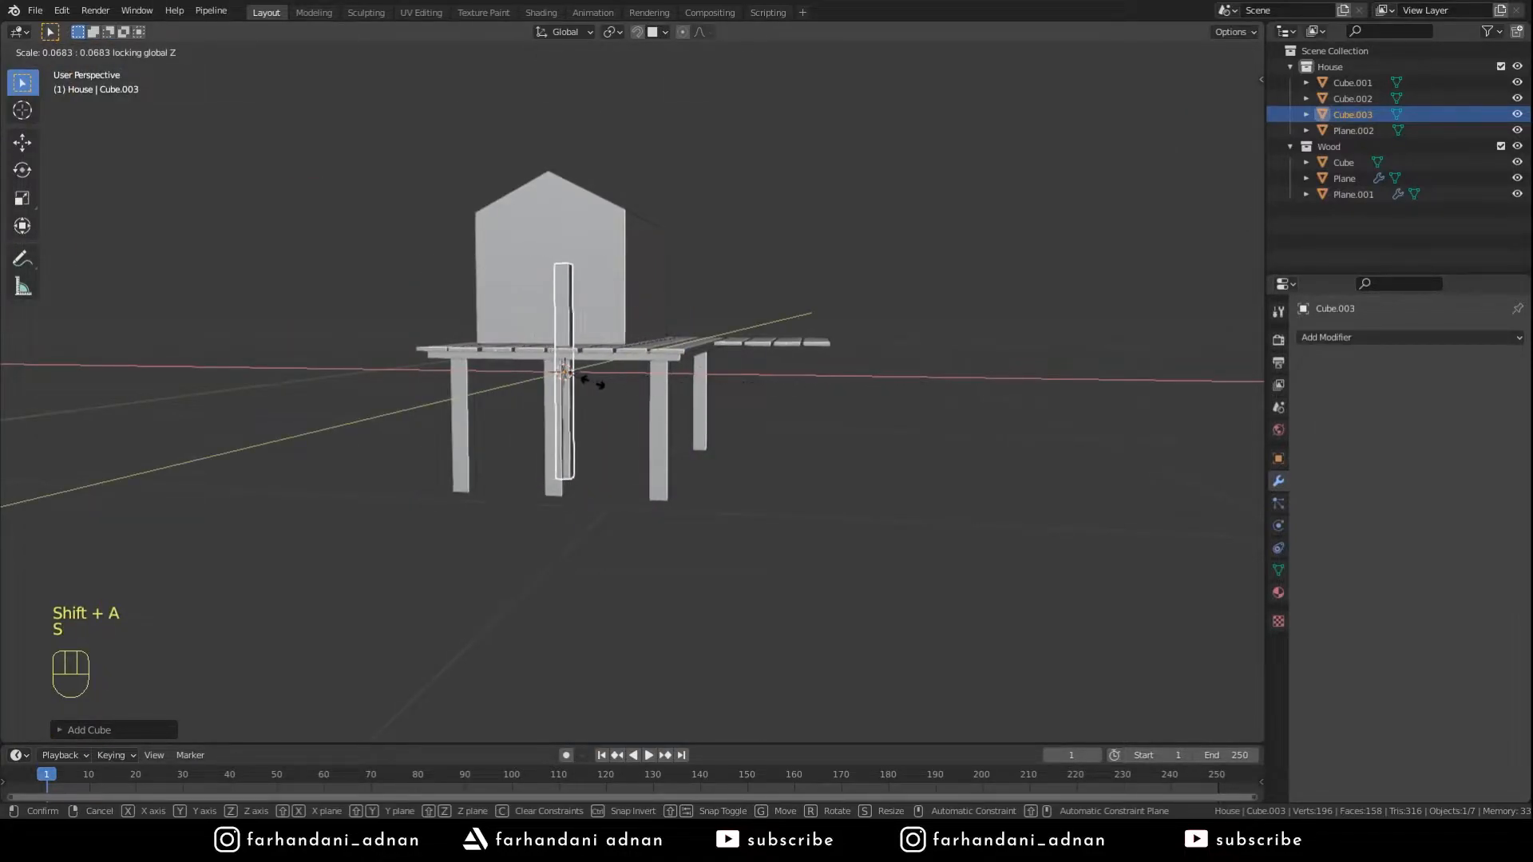
pyautogui.click(613, 367)
pyautogui.scroll(5, 605, 362)
pyautogui.scroll(-2, 605, 362)
pyautogui.press('s')
pyautogui.press('z')
pyautogui.click(586, 332)
pyautogui.moveTo(586, 333); pyautogui.dragTo(787, 338, button='middle')
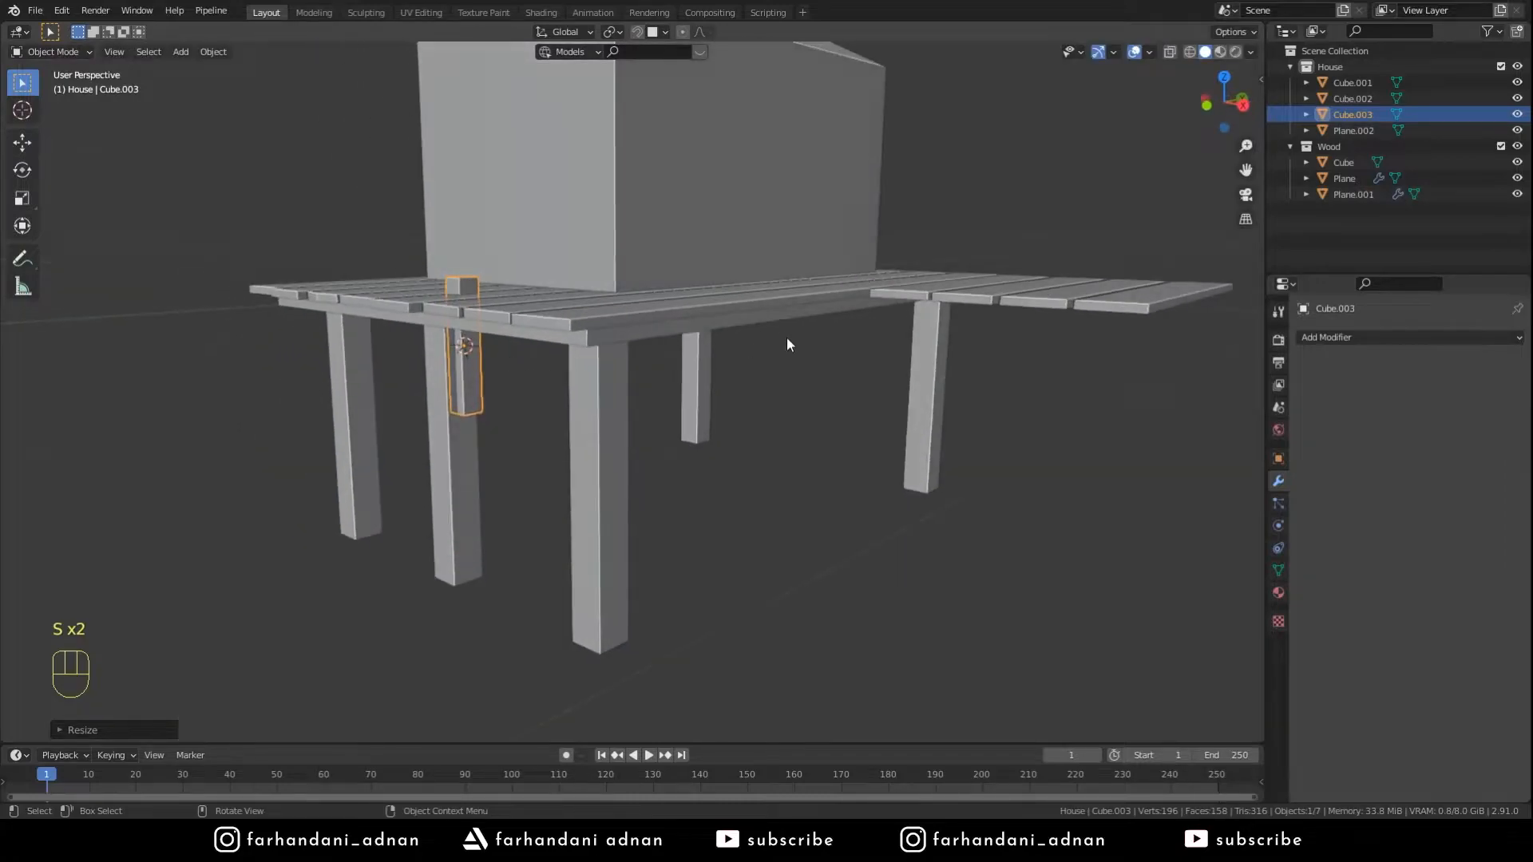
# - Thin the bar along Y so it is narrower than the post
pyautogui.press('s')
pyautogui.press('x')
pyautogui.press('y')
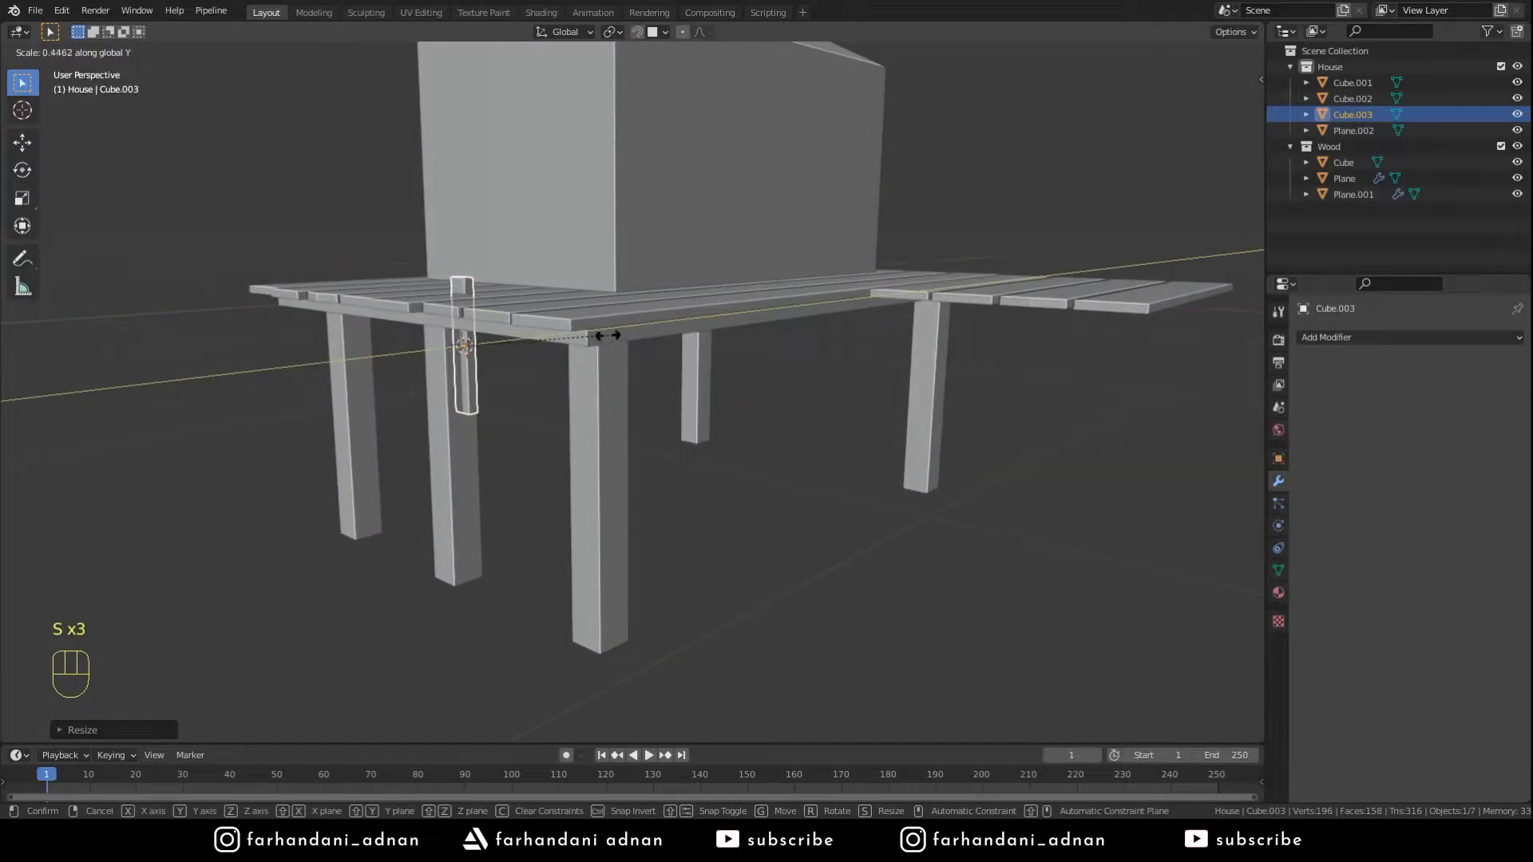
pyautogui.click(630, 328)
pyautogui.moveTo(630, 328); pyautogui.dragTo(539, 278, button='middle')
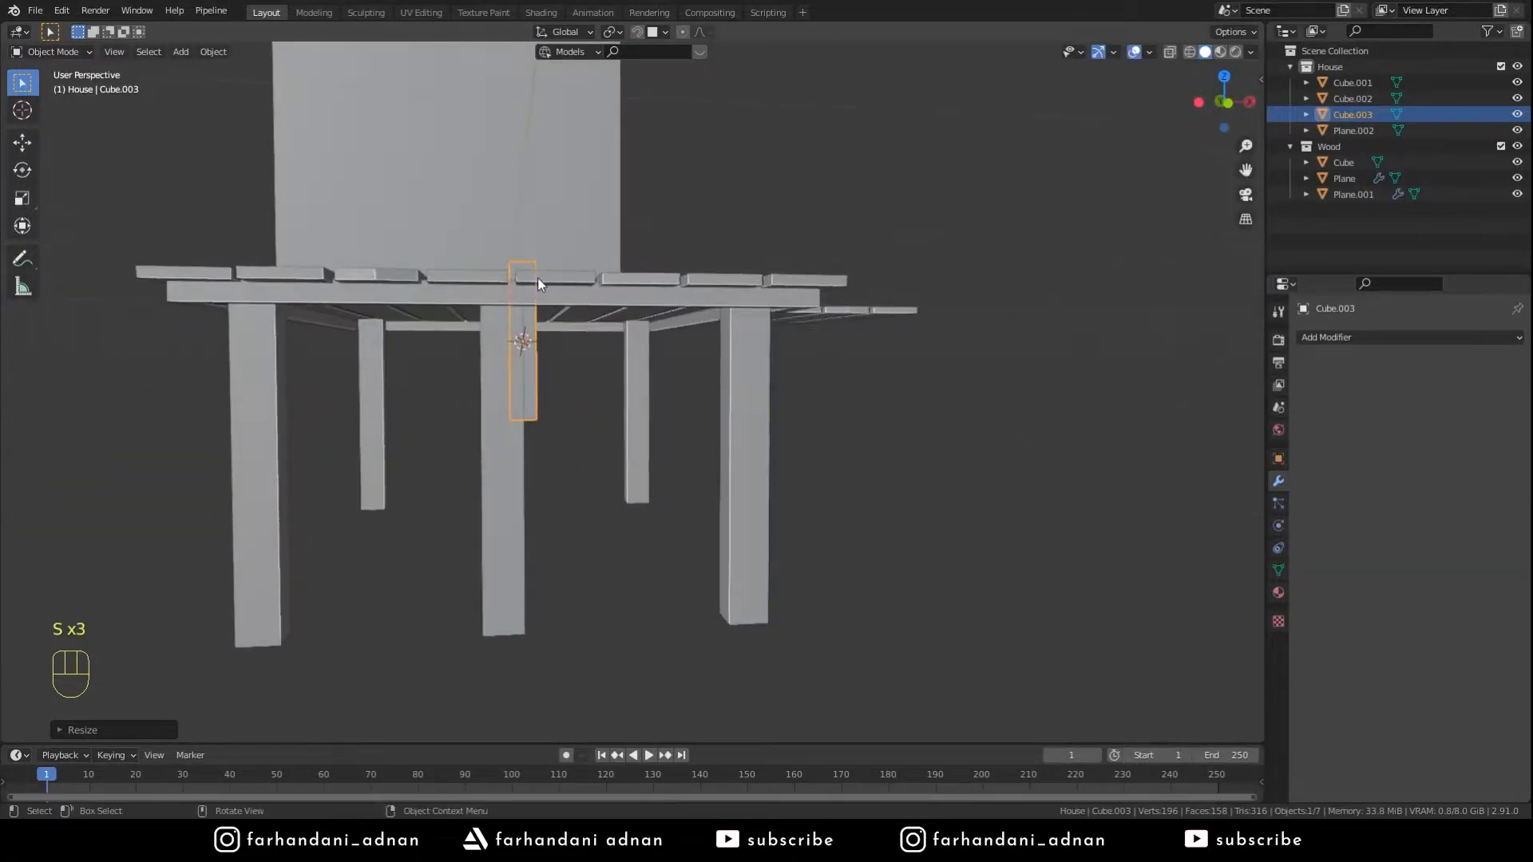
pyautogui.press('r')
pyautogui.press('x')
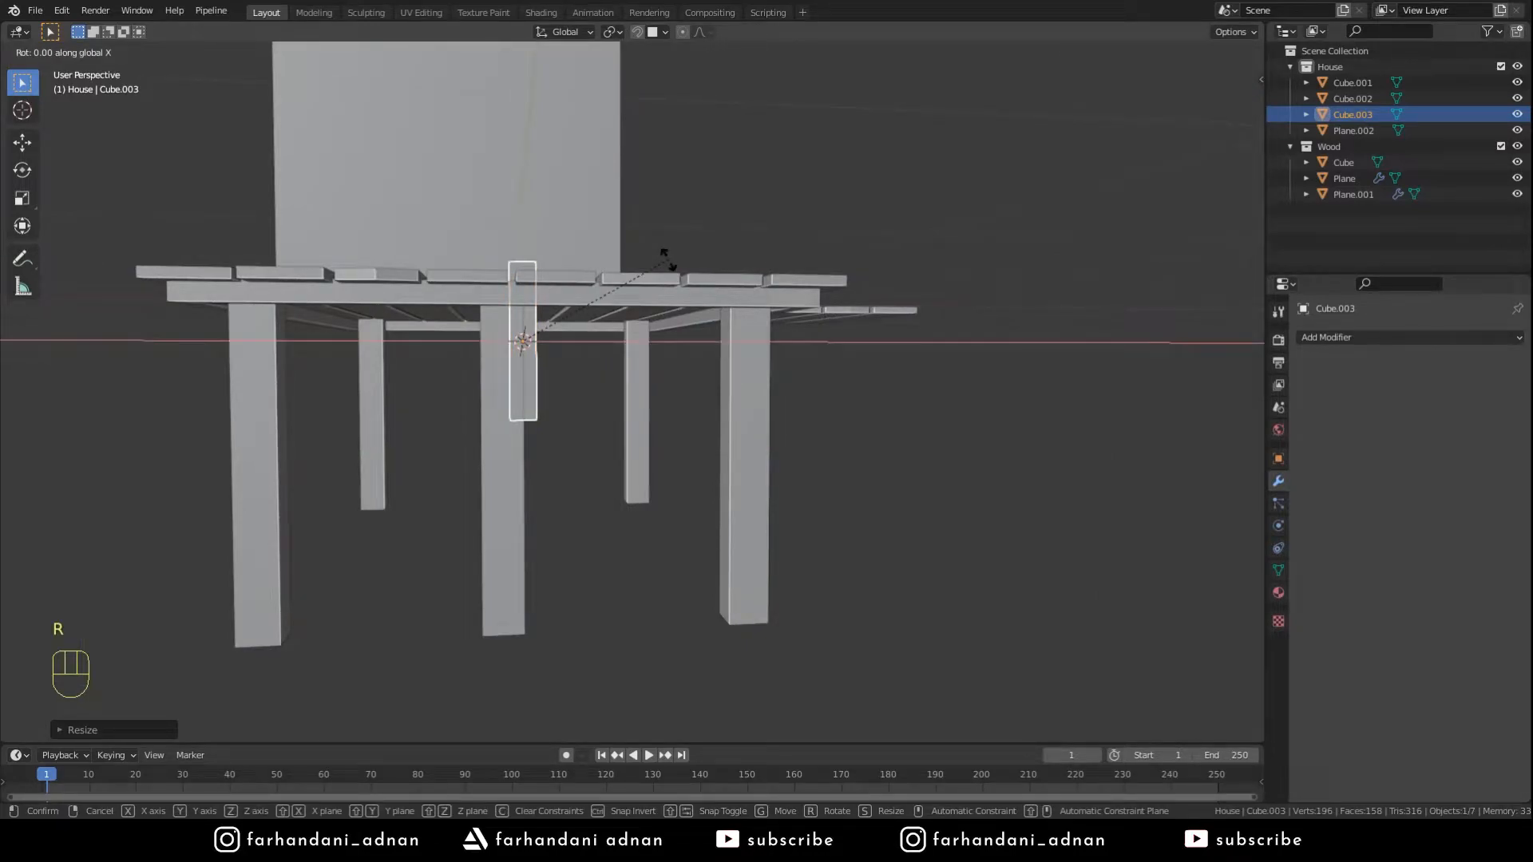
pyautogui.click(711, 314)
pyautogui.hotkey('ctrl', 'z')
pyautogui.moveTo(613, 303); pyautogui.dragTo(692, 256, button='middle')
# - Scale the bar down slightly and rotate it about 35° around Y to form a diagonal brace
pyautogui.press('s')
pyautogui.click(624, 327)
pyautogui.moveTo(625, 327); pyautogui.dragTo(626, 301, button='middle')
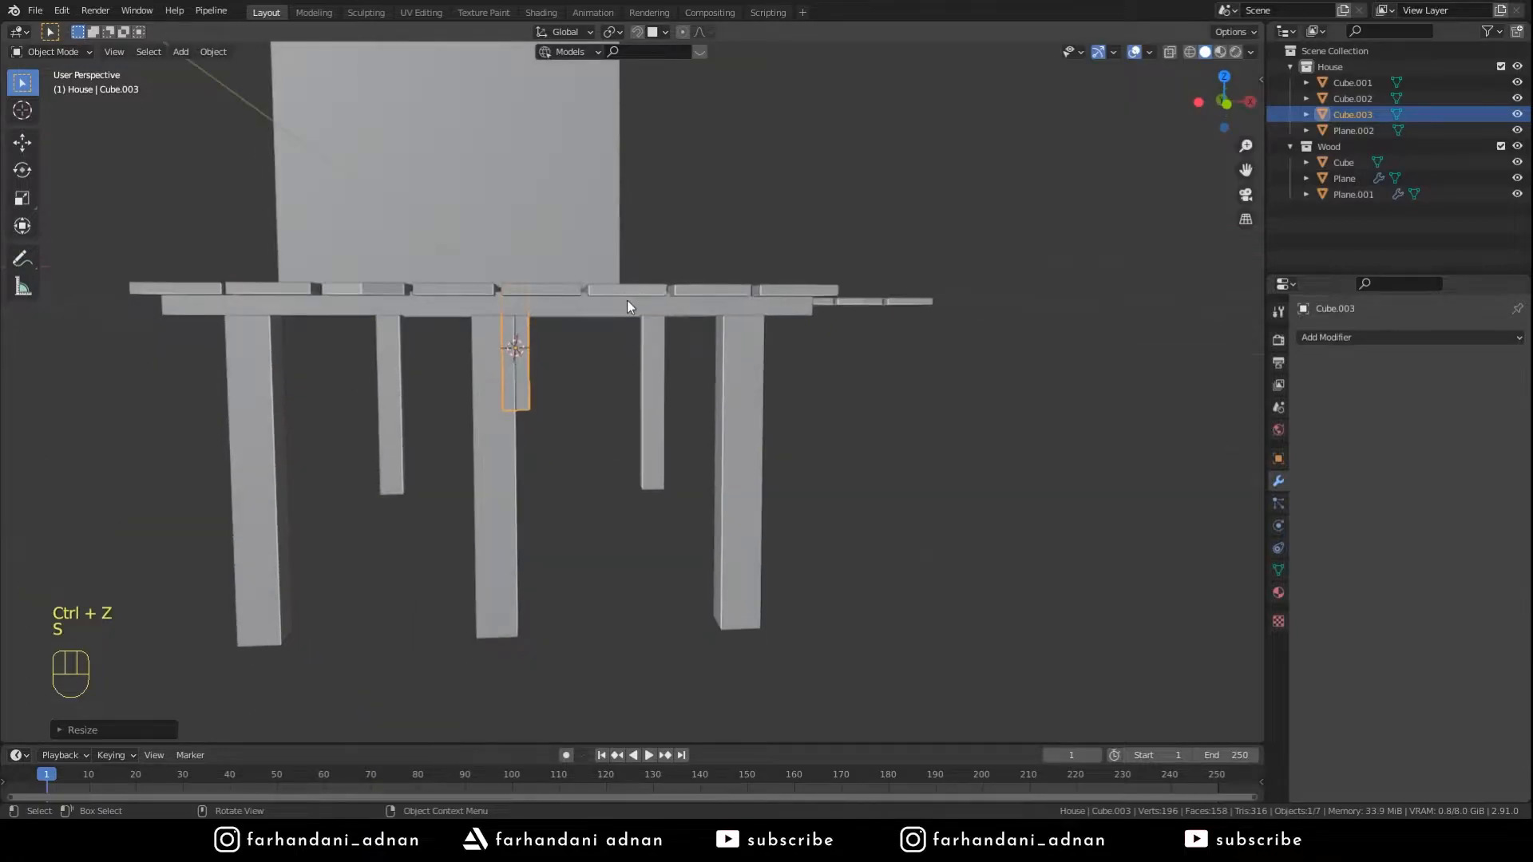
pyautogui.press('r')
pyautogui.press('y')
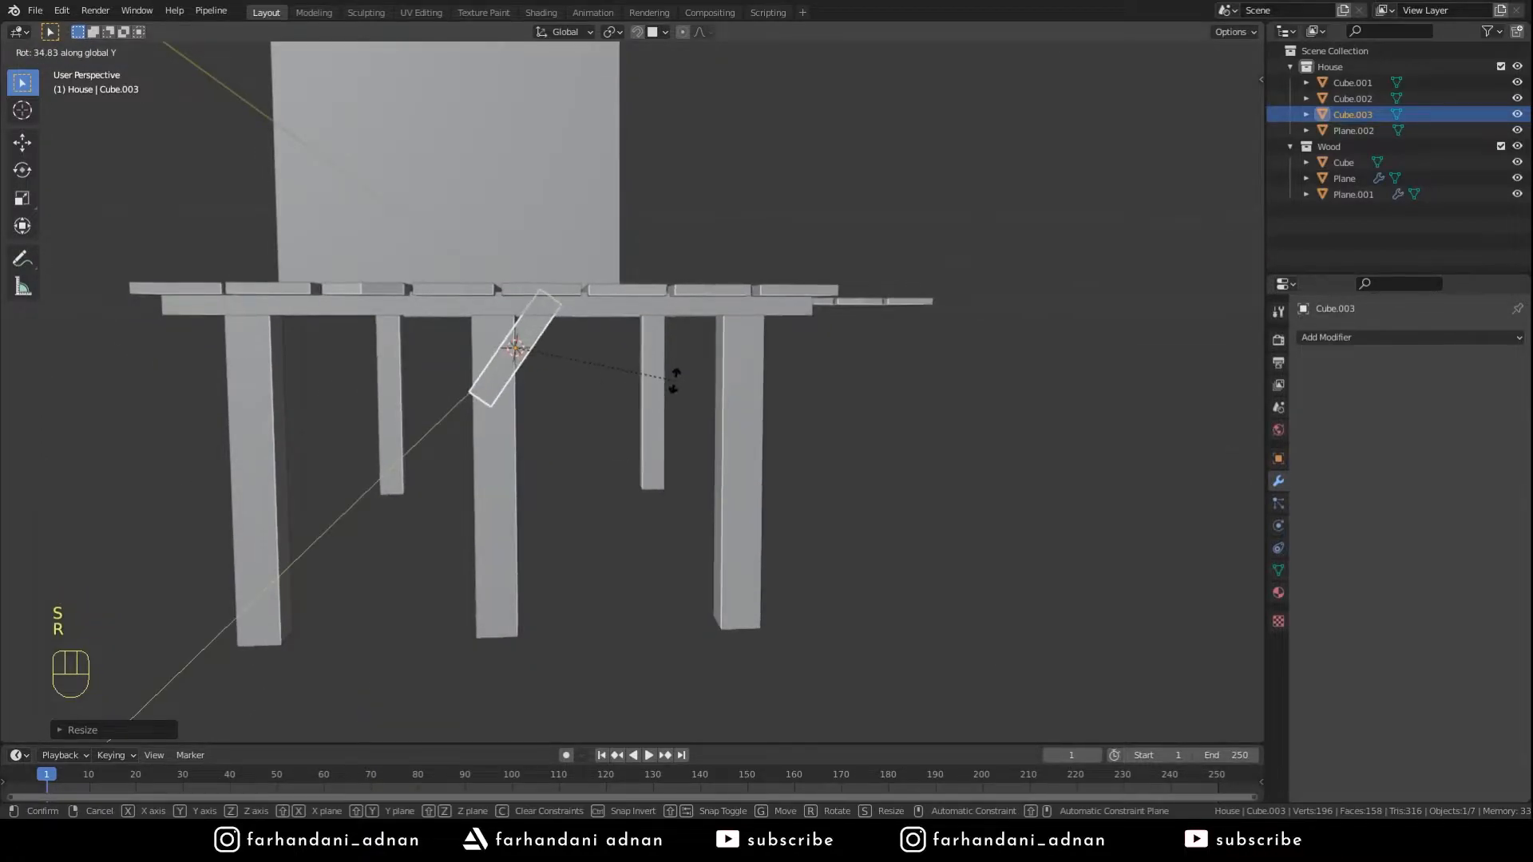
pyautogui.click(597, 347)
# - Shift the brace horizontally and lower it about 1 cm in front view so it spans from the middle post to the beam
pyautogui.press('KP_1')
pyautogui.press('g')
pyautogui.hotkey('shift', 'z')
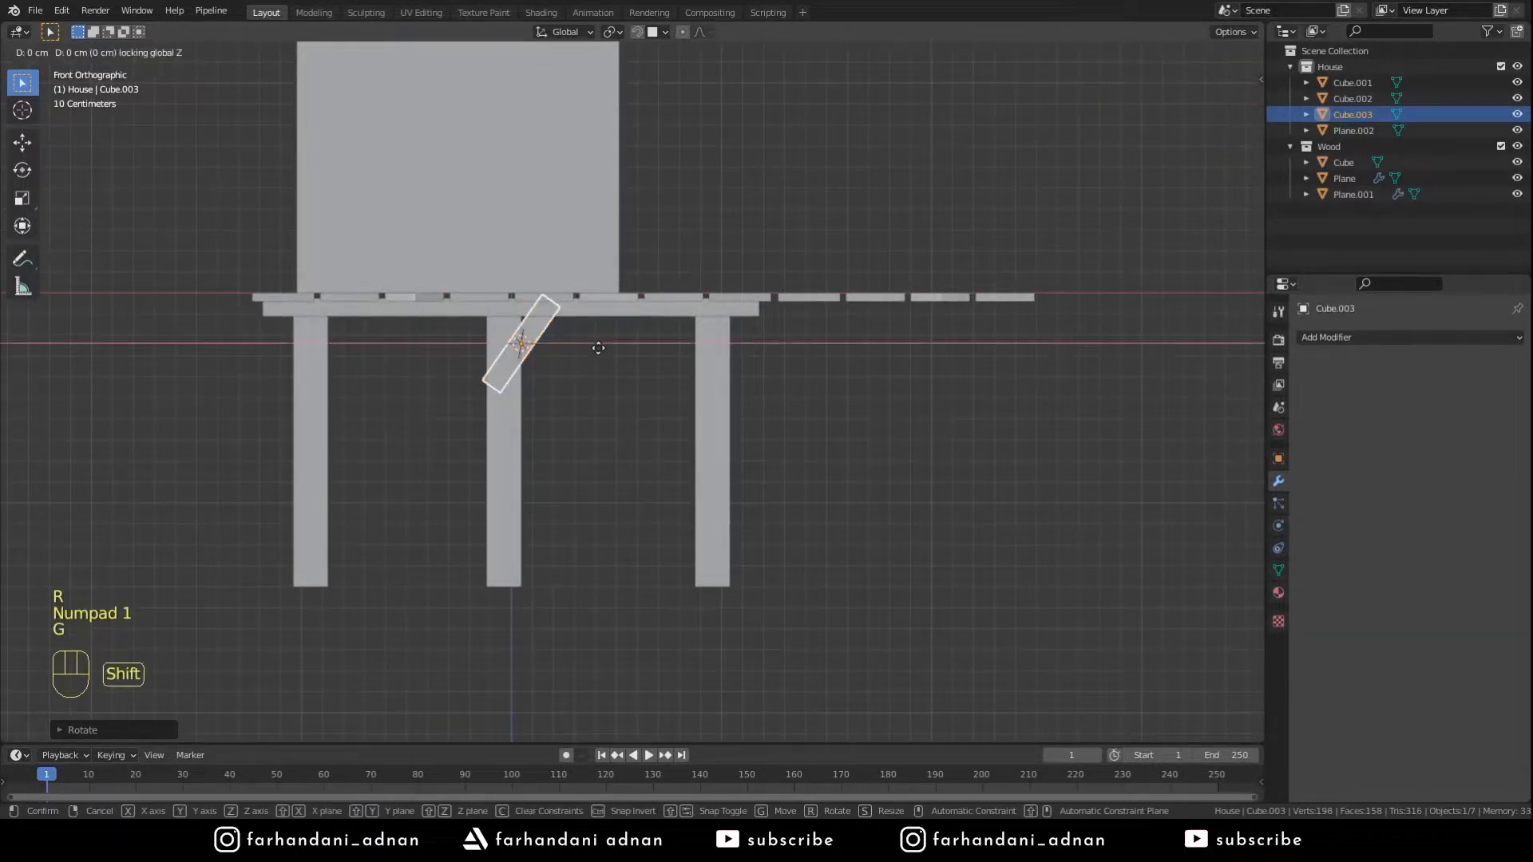
pyautogui.click(710, 533)
pyautogui.press('g')
pyautogui.press('z')
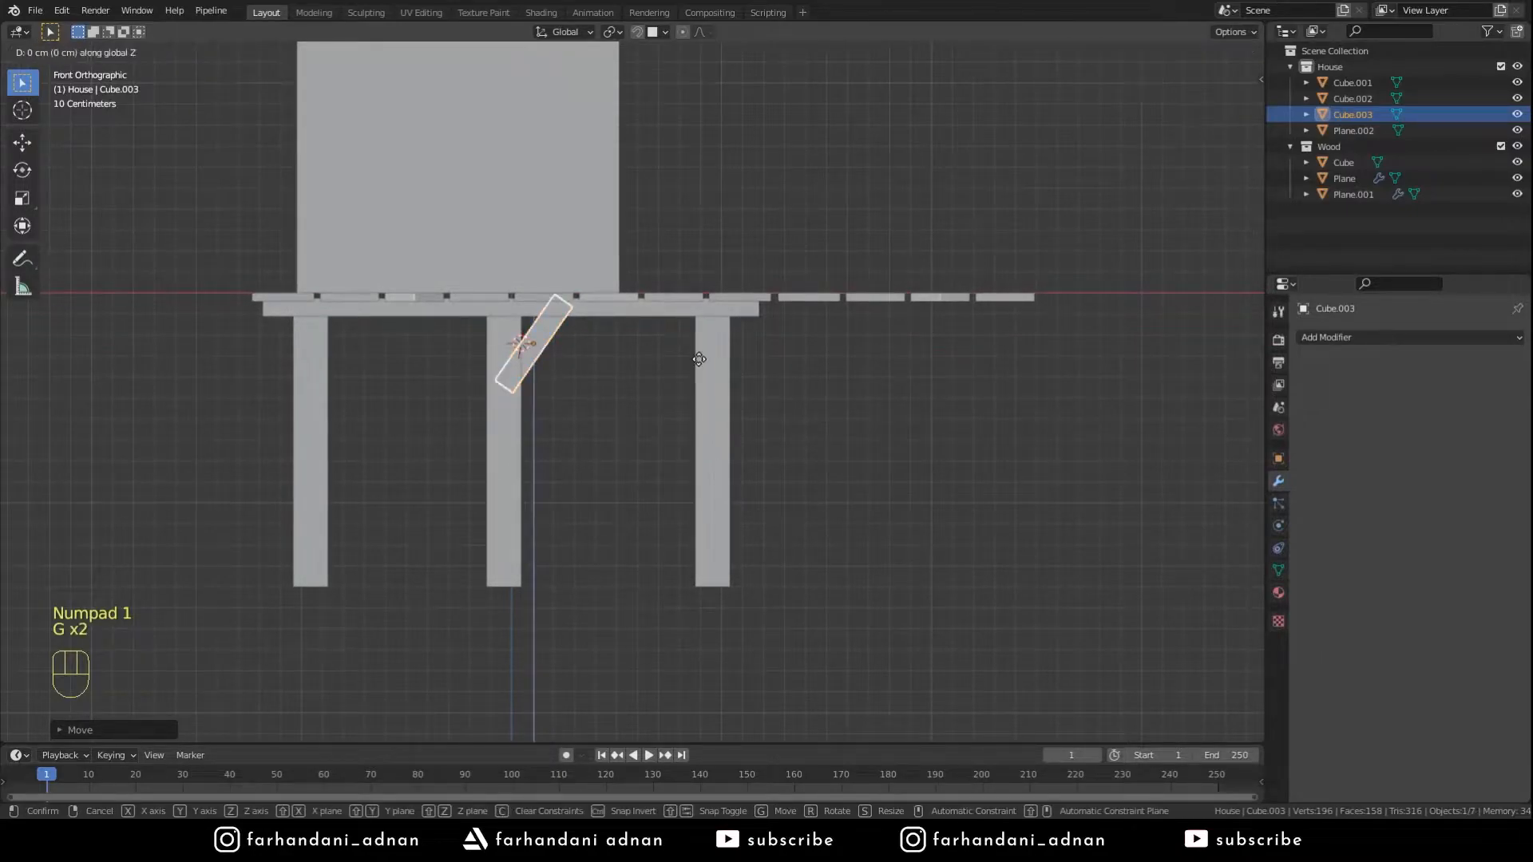
pyautogui.press('shift')
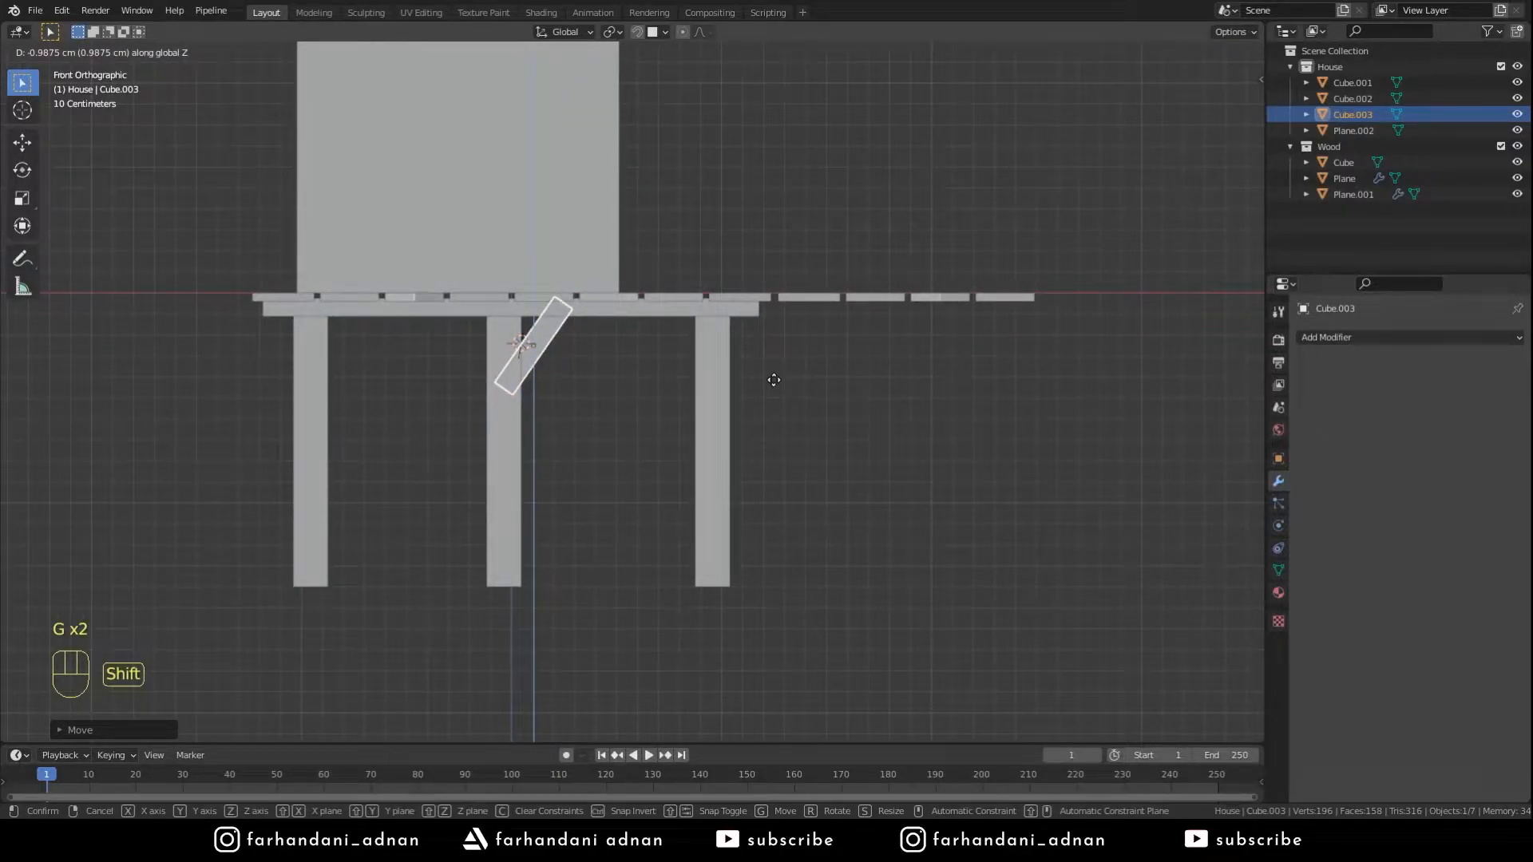
pyautogui.click(774, 380)
pyautogui.keyDown('shift'); pyautogui.moveTo(604, 357); pyautogui.dragTo(666, 400, button='middle'); pyautogui.keyUp('shift')
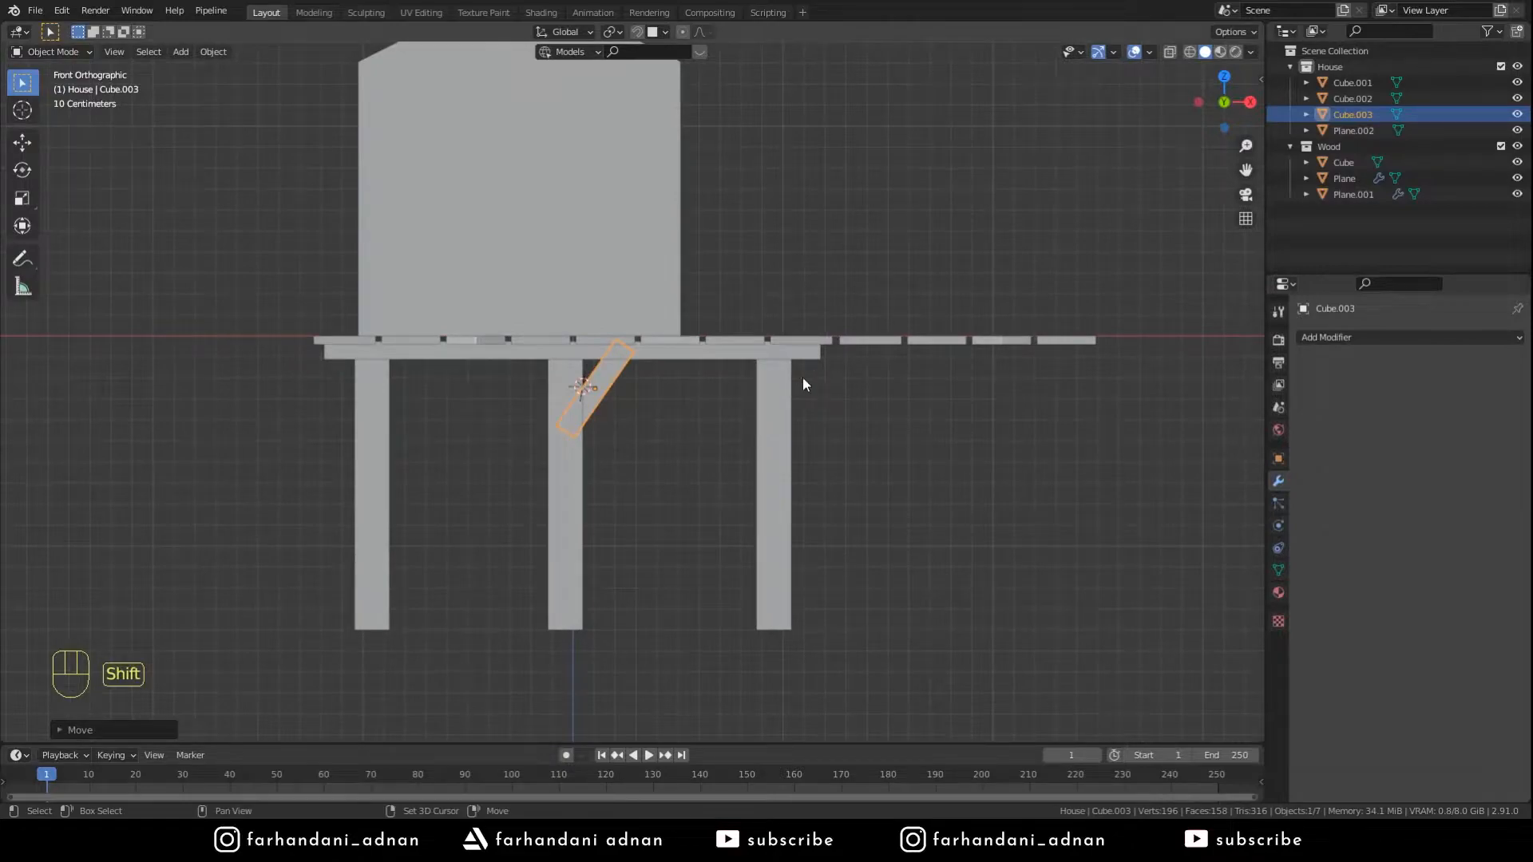
# - Duplicate the brace to the post's other side, rotate it to the opposite slope and align it between post and beam
pyautogui.hotkey('shift', 'd')
pyautogui.click(743, 383)
pyautogui.press('r')
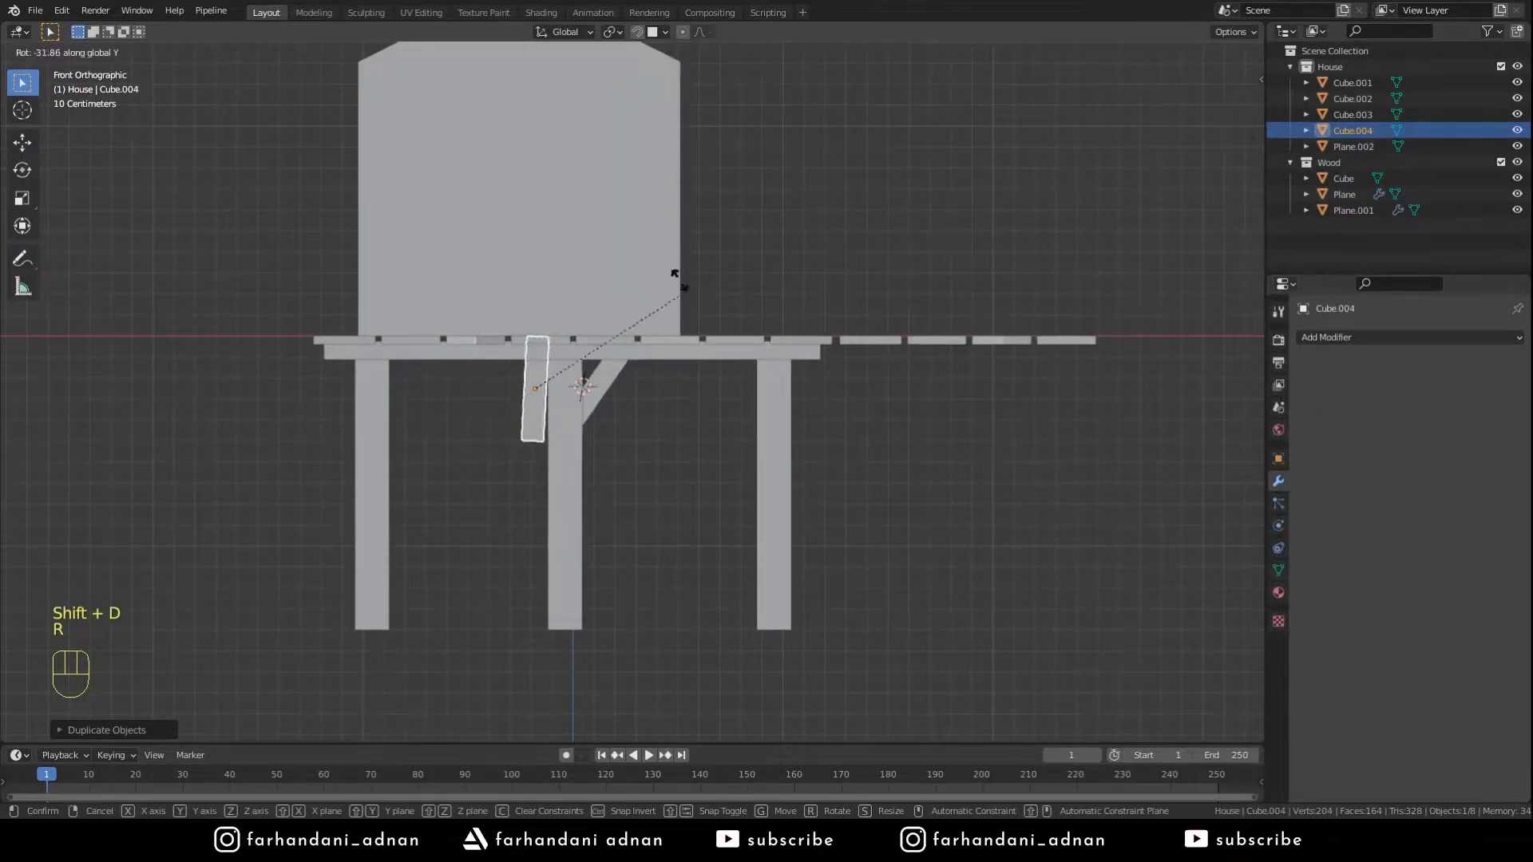
pyautogui.click(592, 290)
pyautogui.press('g')
pyautogui.hotkey('shift', 'z')
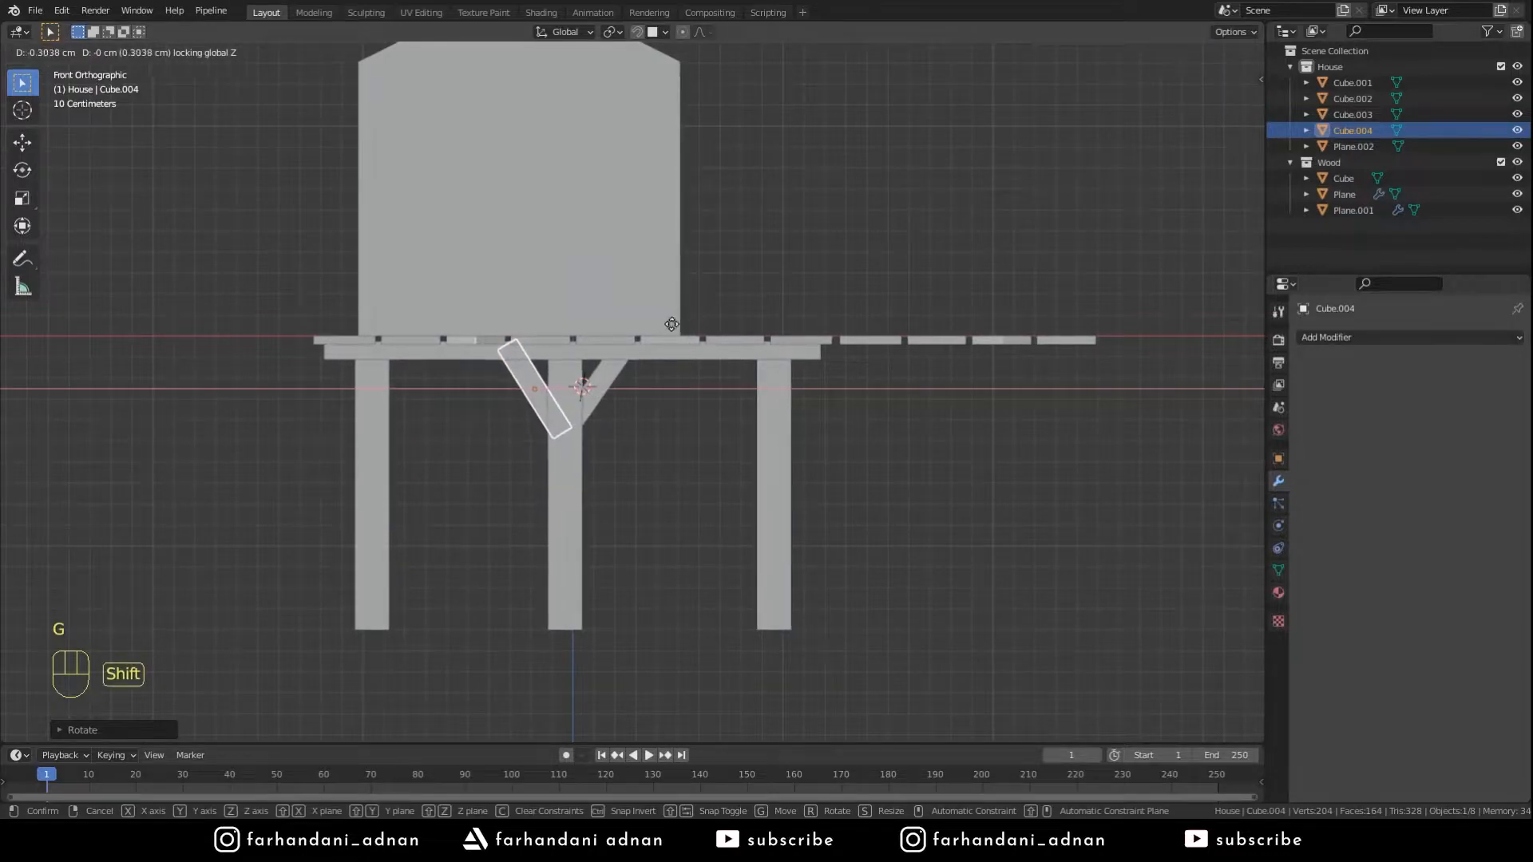
pyautogui.click(728, 315)
pyautogui.press('r')
pyautogui.click(728, 323)
# - Select both braces and move them along Y so they line up with the middle post and front beam
pyautogui.press('a')
pyautogui.press('a')
pyautogui.press('a')
pyautogui.moveTo(667, 384); pyautogui.dragTo(587, 381, button='middle')
pyautogui.click(607, 380)
pyautogui.keyDown('shift'); pyautogui.click(535, 381); pyautogui.keyUp('shift')
pyautogui.scroll(3, 583, 383)
pyautogui.press('g')
pyautogui.middleClick(609, 372)
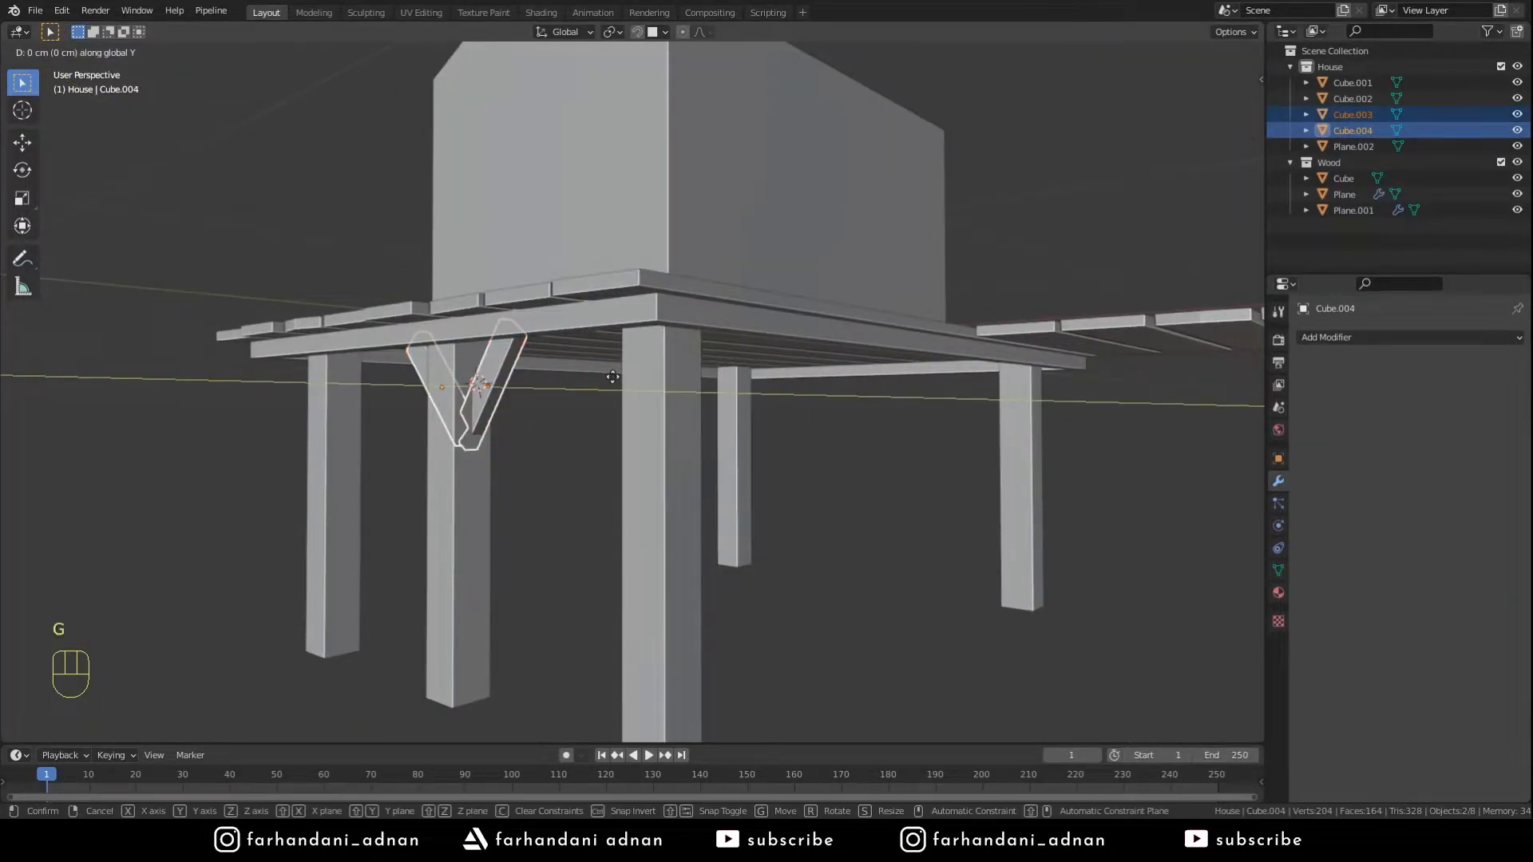
pyautogui.click(554, 368)
pyautogui.moveTo(554, 367); pyautogui.dragTo(609, 391, button='middle')
# - Join the two diagonal braces into one object
pyautogui.keyDown('shift'); pyautogui.click(527, 481); pyautogui.keyUp('shift')
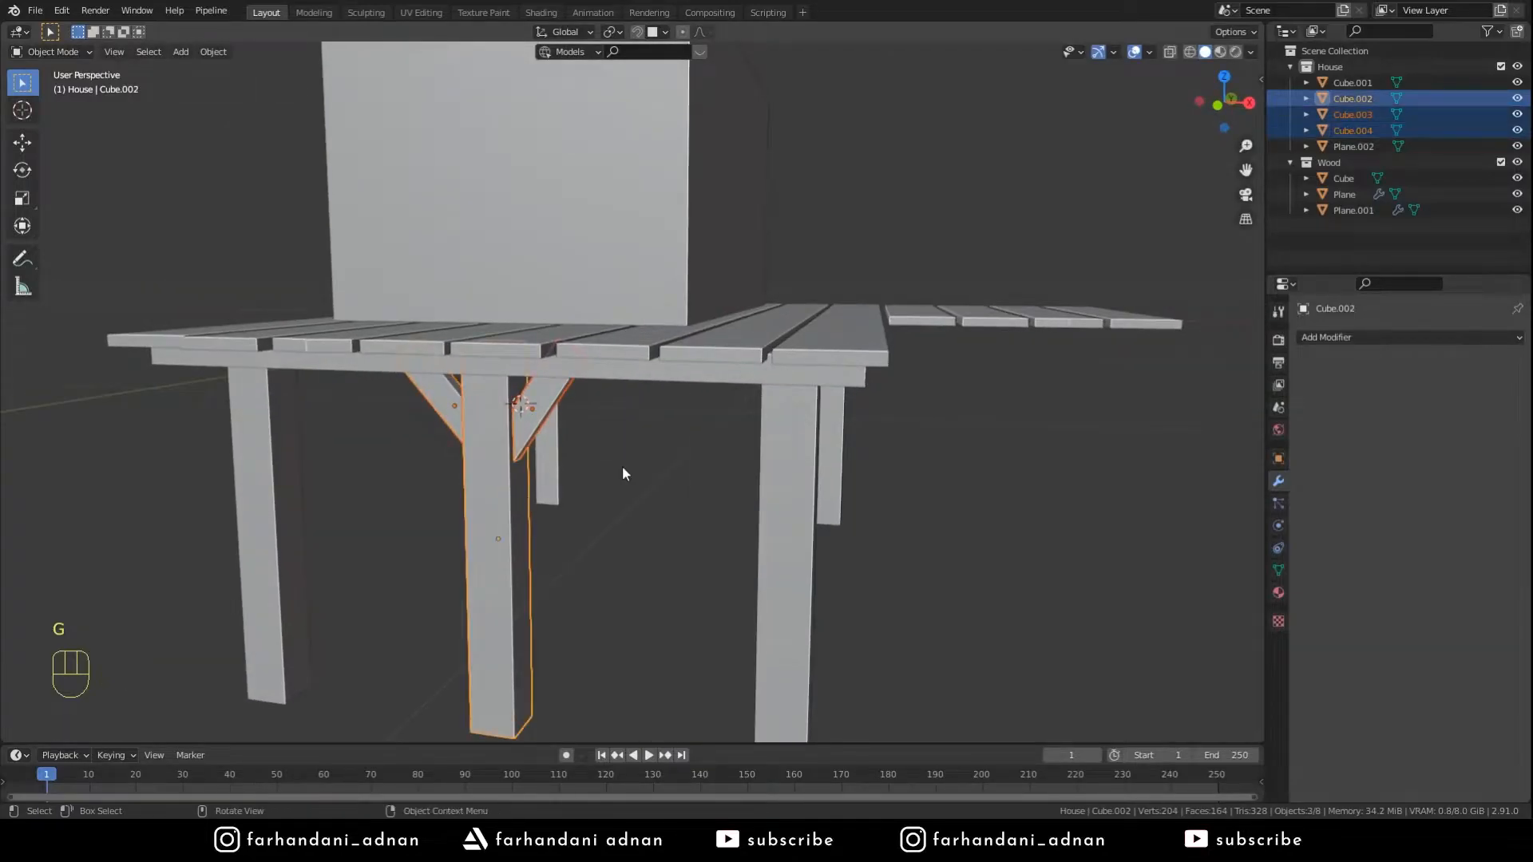
pyautogui.click(623, 468)
pyautogui.click(549, 396)
pyautogui.keyDown('shift'); pyautogui.click(452, 402); pyautogui.keyUp('shift')
pyautogui.hotkey('ctrl', 'j')
# - Cut the middle post's volume out of the joined braces with a Boolean modifier and apply it
pyautogui.press('a')
pyautogui.press('a')
pyautogui.press('a')
pyautogui.click(523, 404)
pyautogui.click(1377, 338)
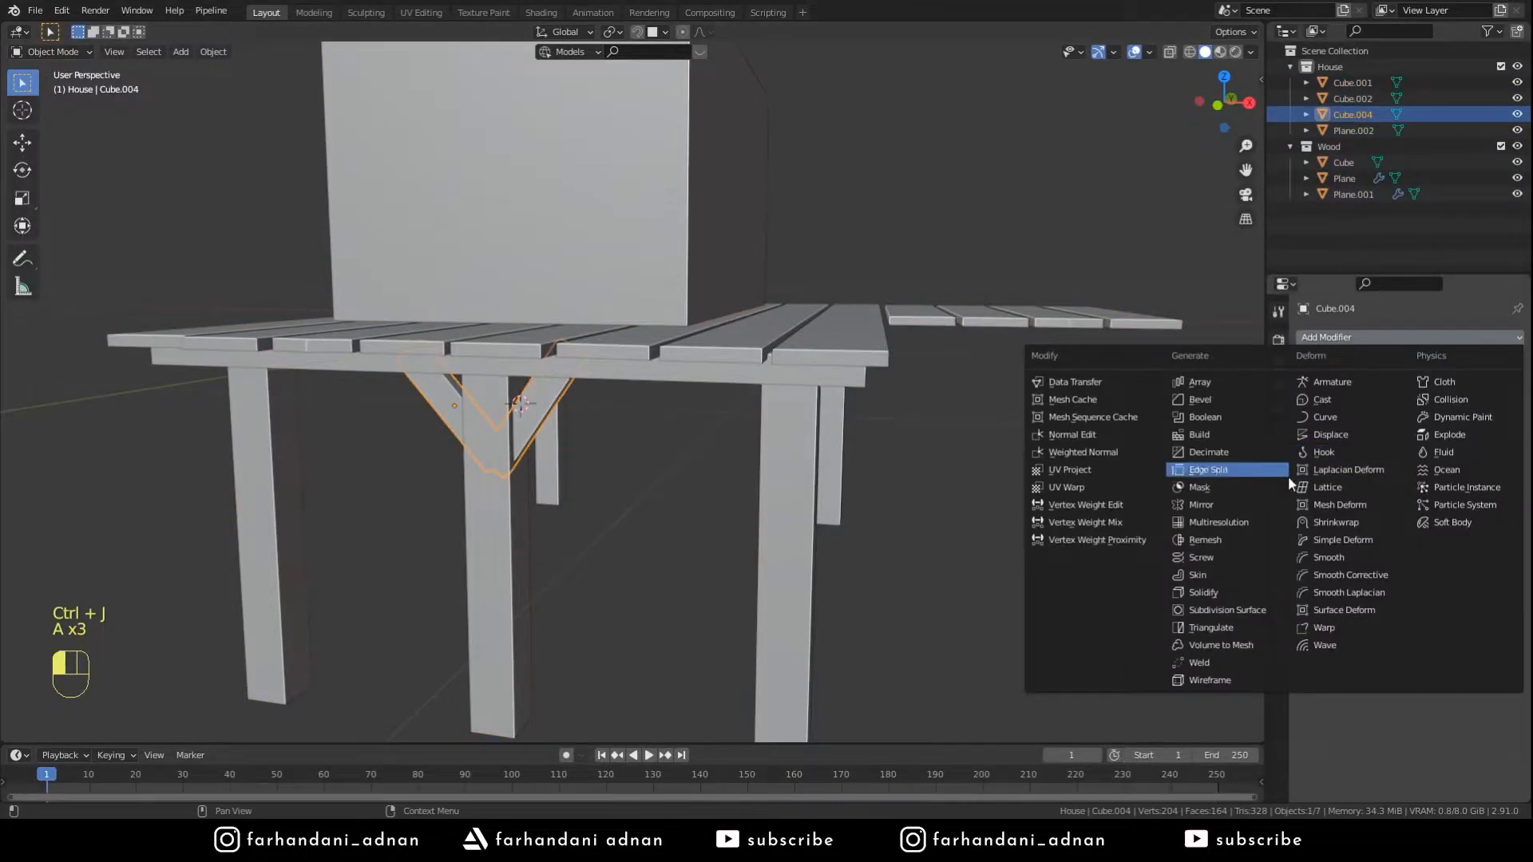
pyautogui.click(1227, 414)
pyautogui.click(1498, 430)
pyautogui.click(513, 515)
pyautogui.click(1479, 364)
pyautogui.click(1451, 382)
pyautogui.moveTo(562, 415); pyautogui.dragTo(552, 368, button='middle')
pyautogui.click(615, 332)
pyautogui.click(624, 340)
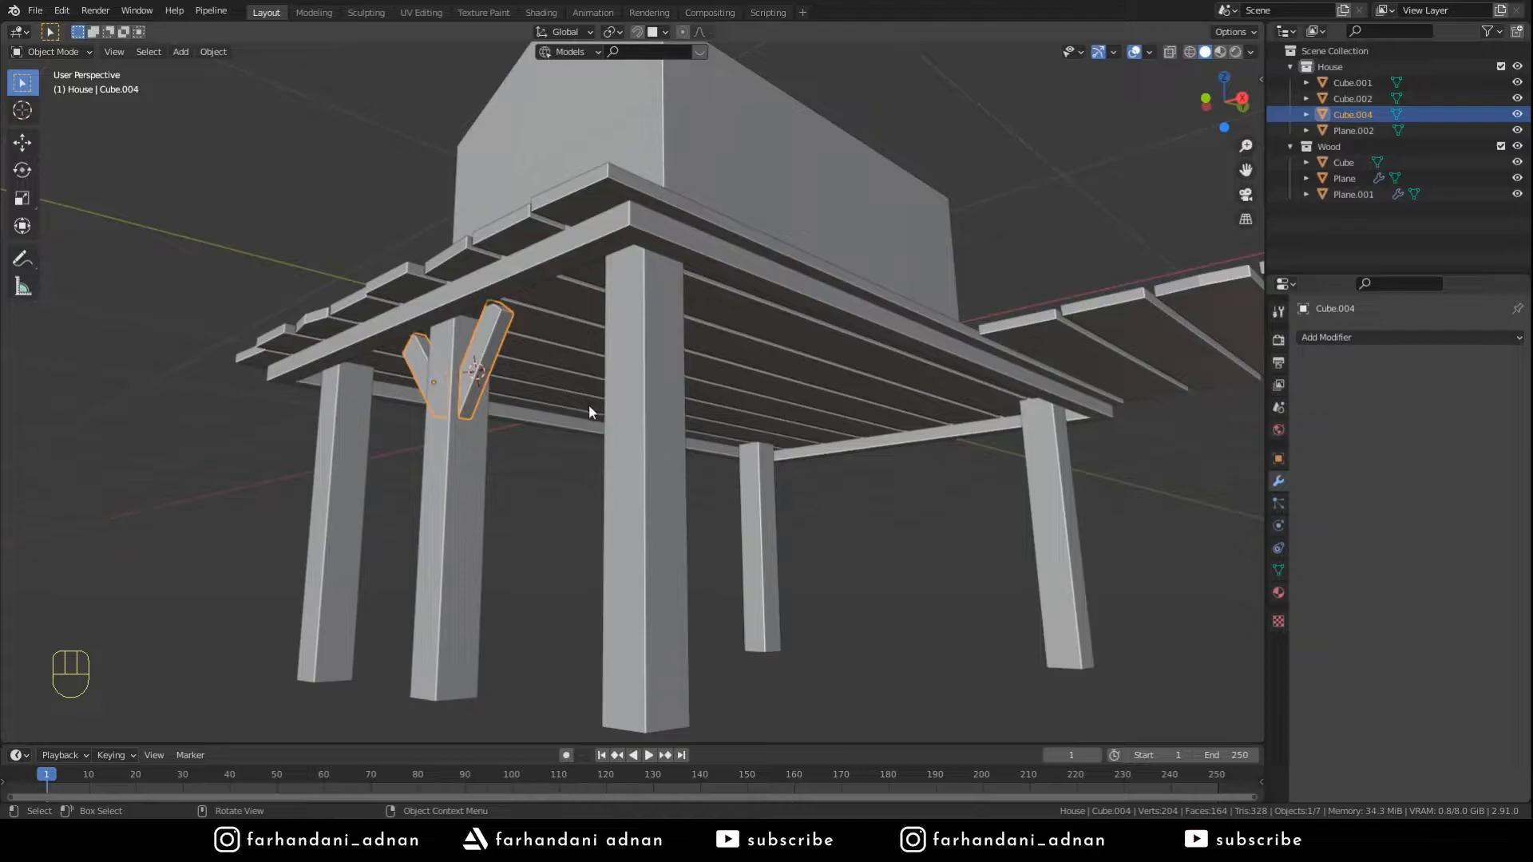
pyautogui.click(1358, 338)
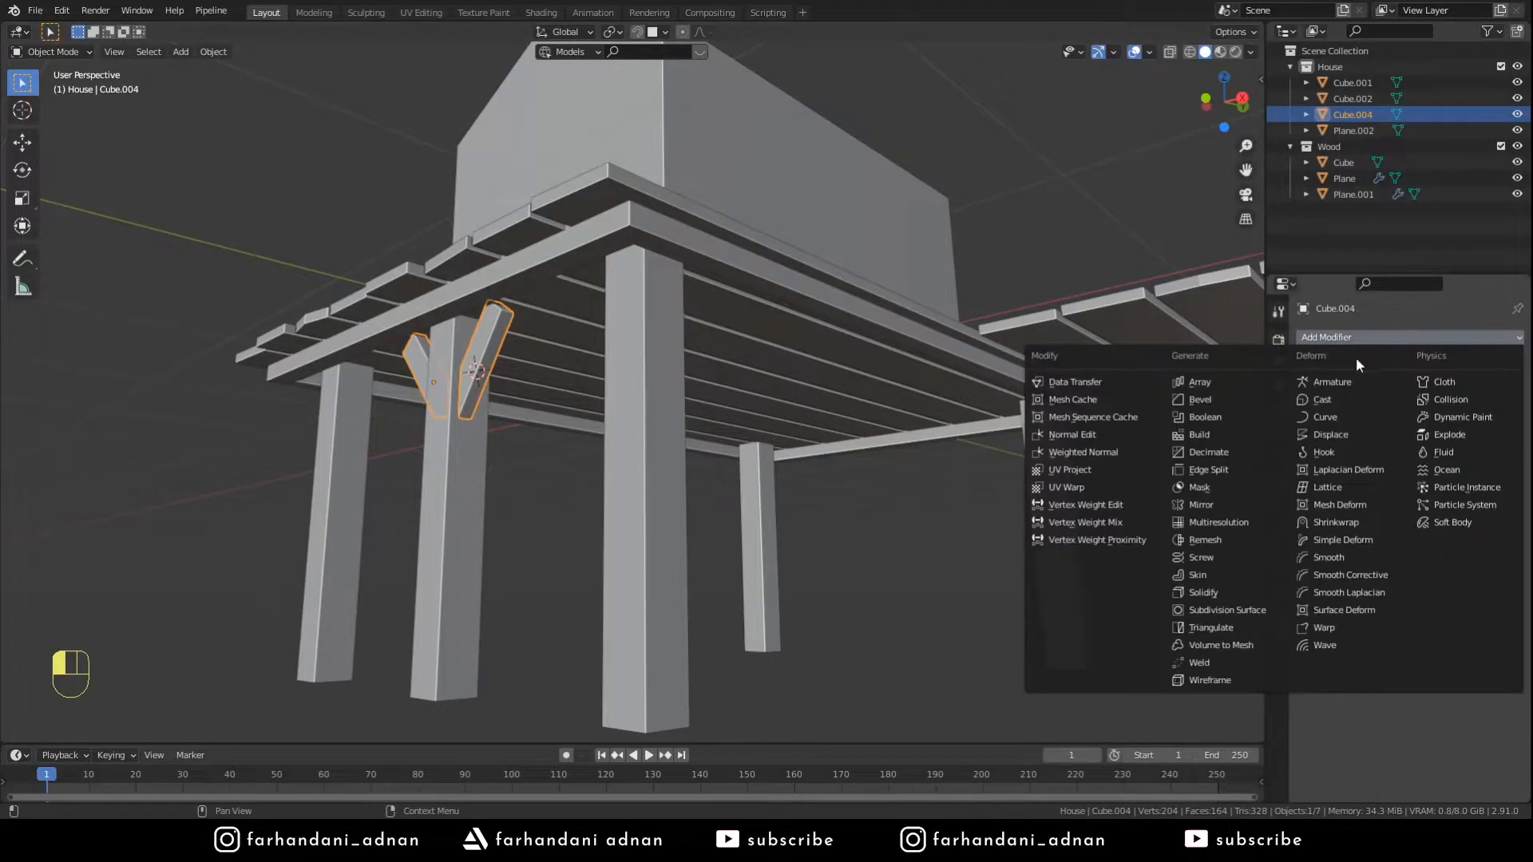
pyautogui.click(1200, 504)
pyautogui.moveTo(1036, 336); pyautogui.dragTo(1054, 384, button='middle')
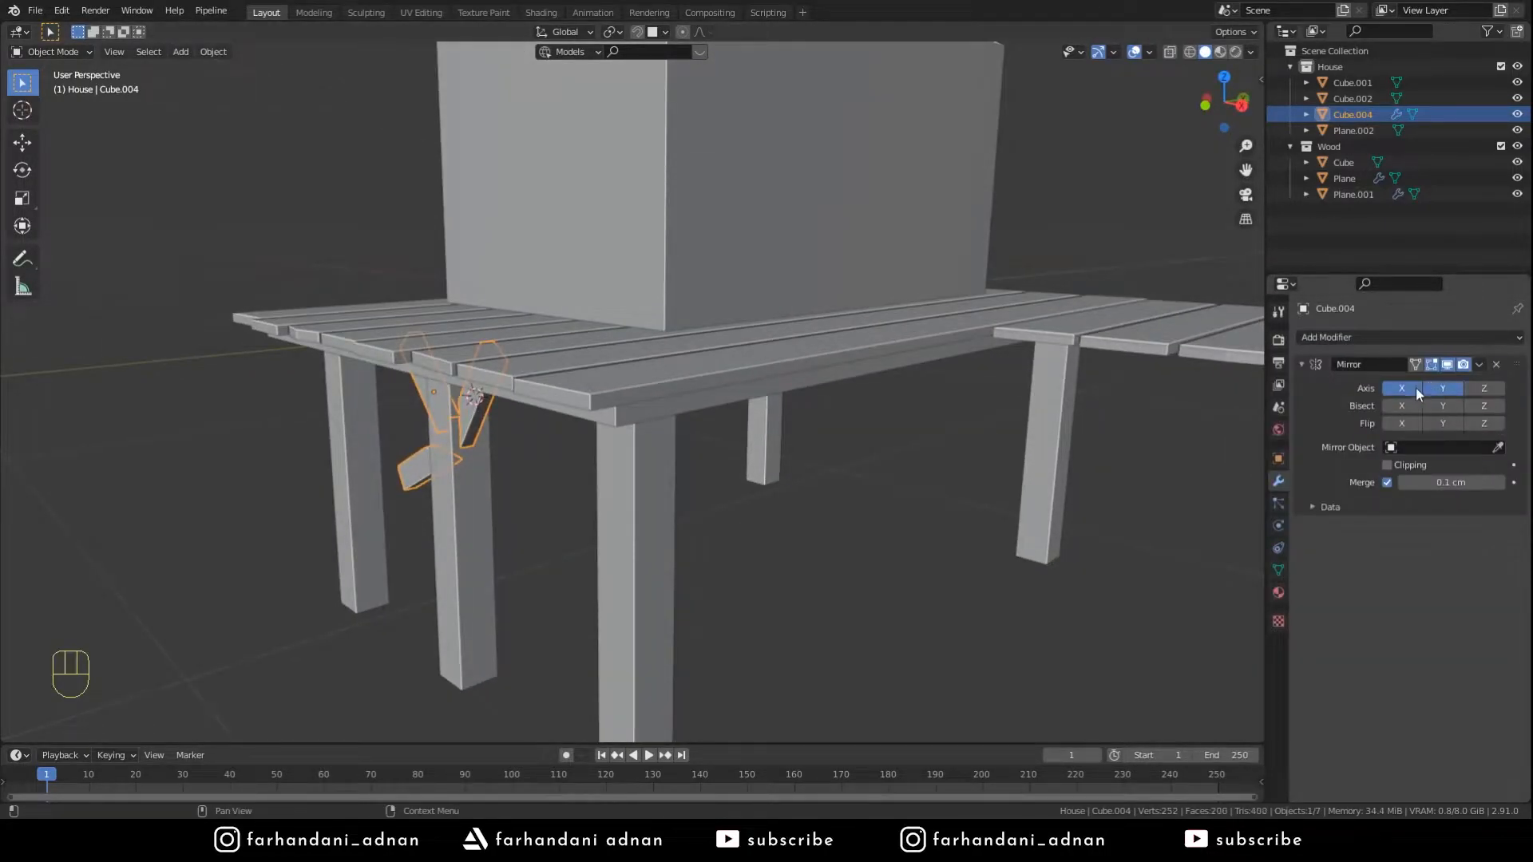
pyautogui.click(1496, 448)
pyautogui.click(914, 351)
pyautogui.moveTo(964, 418); pyautogui.dragTo(973, 362, button='middle')
pyautogui.hotkey('ctrl', 'z')
pyautogui.click(1480, 364)
pyautogui.click(1495, 382)
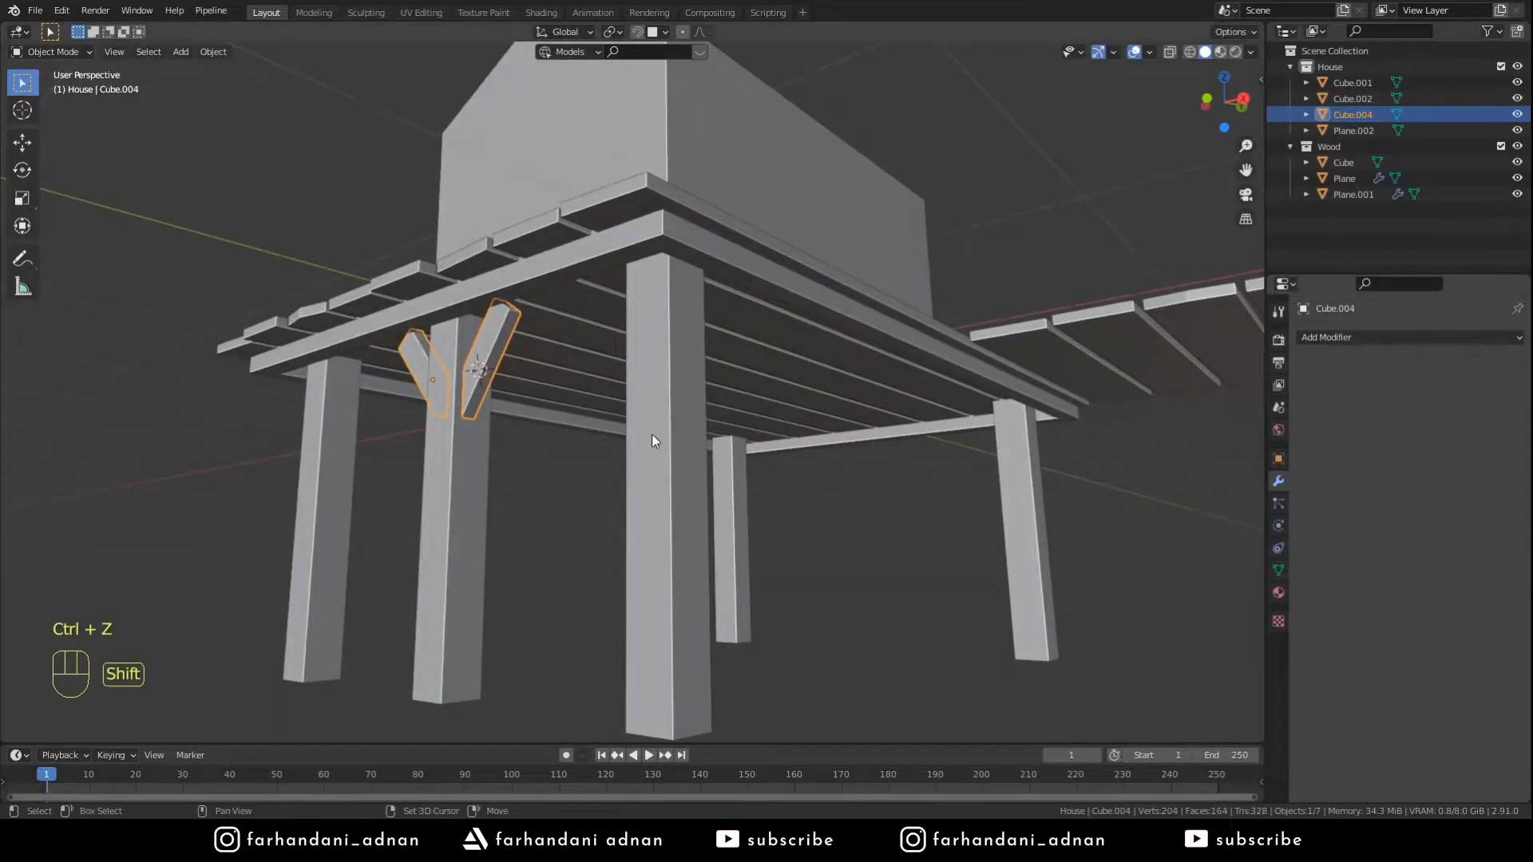
# - Join the braces to the middle post and mirror it along Y about the main plank floor with a Mirror modifier
pyautogui.keyDown('shift'); pyautogui.click(459, 486); pyautogui.keyUp('shift')
pyautogui.hotkey('ctrl', 'j')
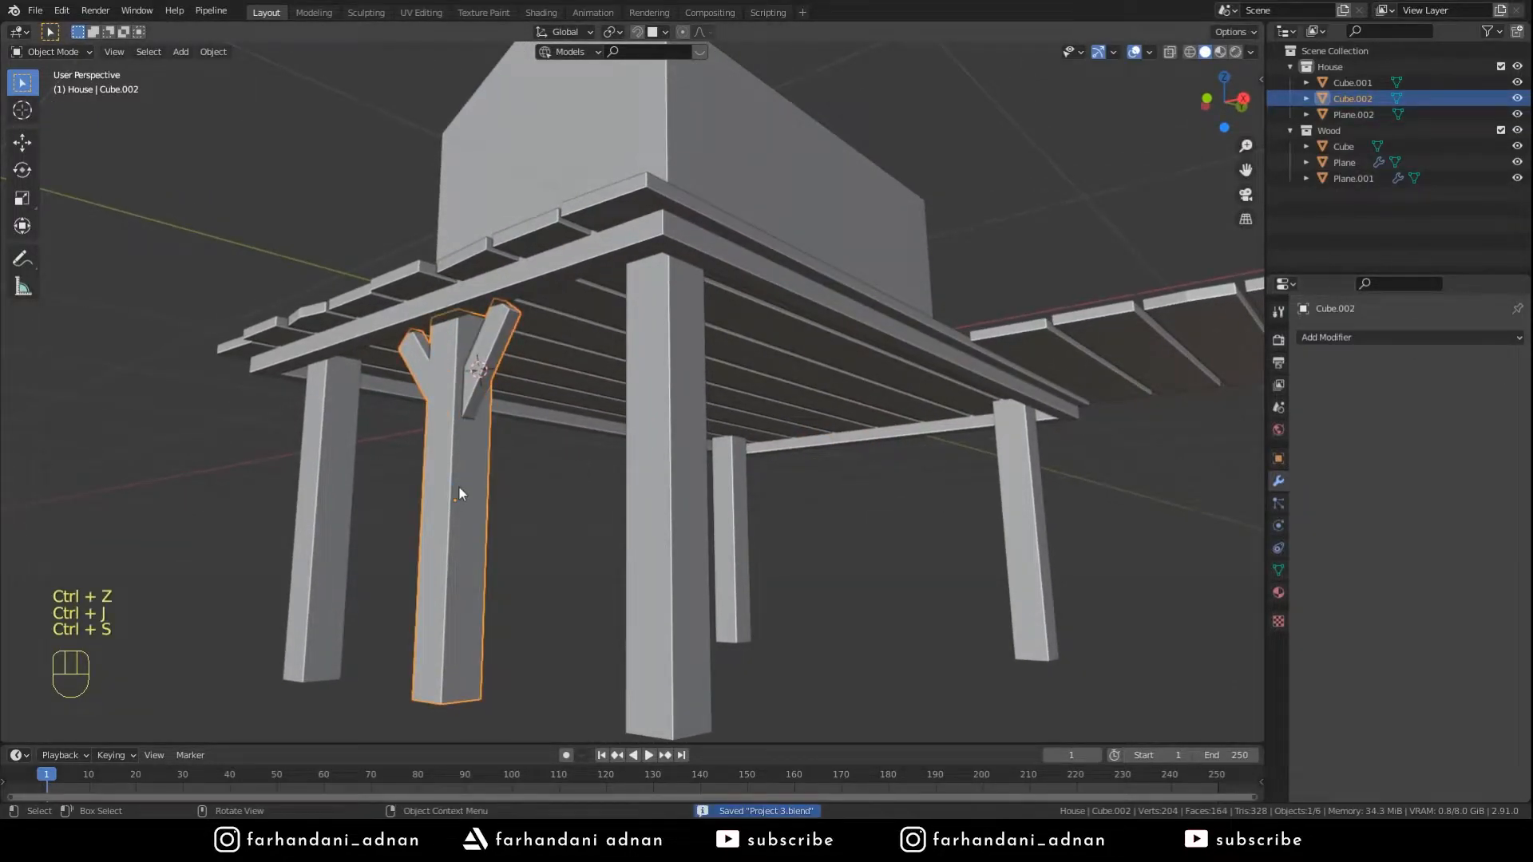
pyautogui.click(1448, 337)
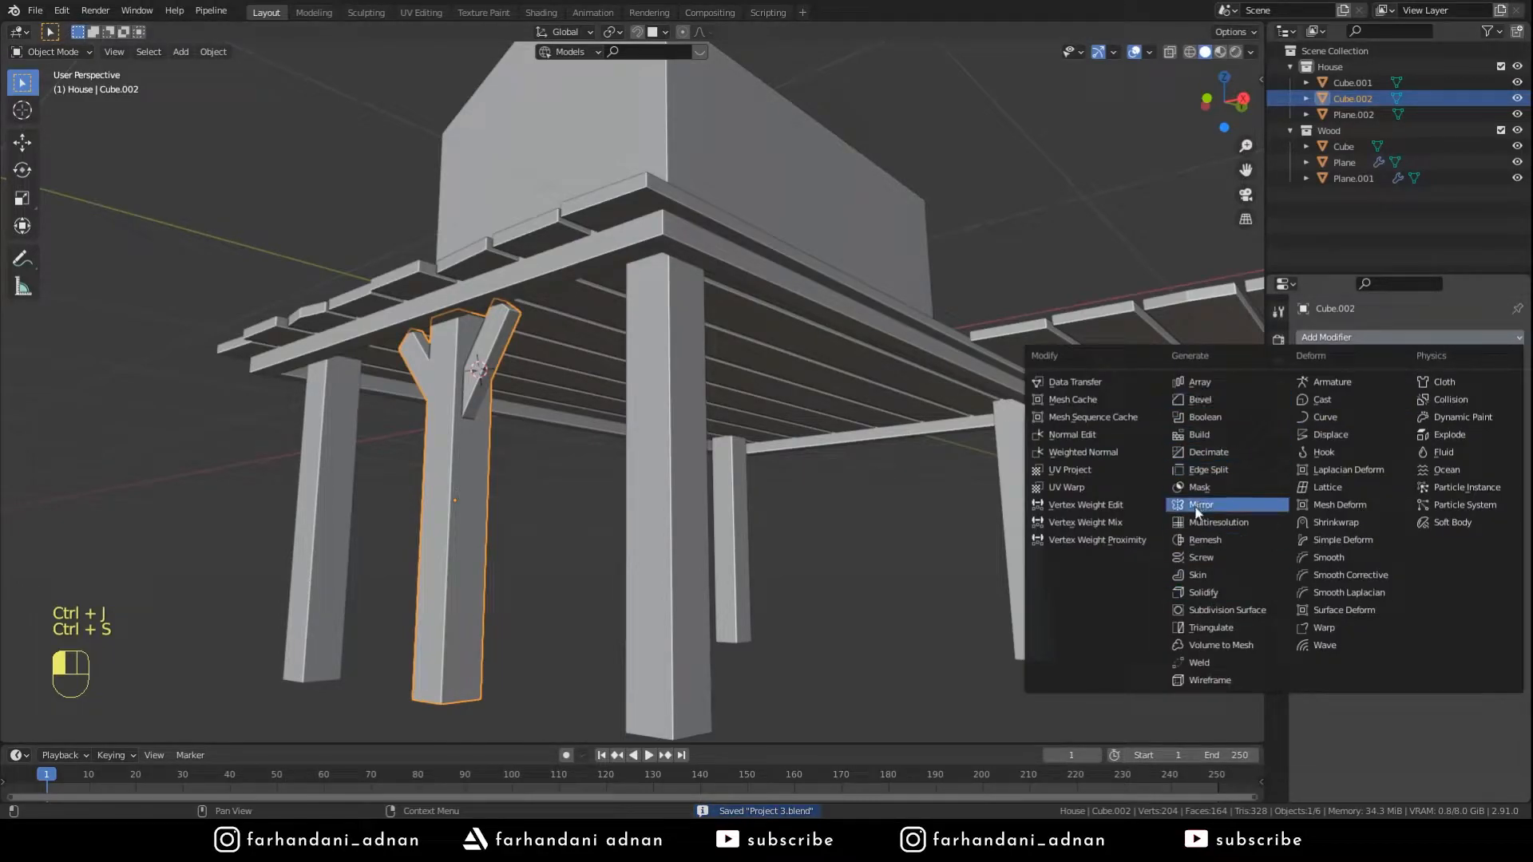
pyautogui.click(1196, 506)
pyautogui.click(750, 236)
pyautogui.moveTo(751, 239); pyautogui.dragTo(846, 378, button='middle')
pyautogui.press('a')
pyautogui.press('a')
pyautogui.press('a')
# - Lower the braces of the middle post about 2 cm along Z in Edit Mode
pyautogui.scroll(-5, 717, 439)
pyautogui.moveTo(717, 440); pyautogui.dragTo(755, 482, button='middle')
pyautogui.scroll(5, 621, 431)
pyautogui.keyDown('shift'); pyautogui.moveTo(620, 432); pyautogui.dragTo(847, 388, button='middle'); pyautogui.keyUp('shift')
pyautogui.click(797, 404)
pyautogui.press('Tab')
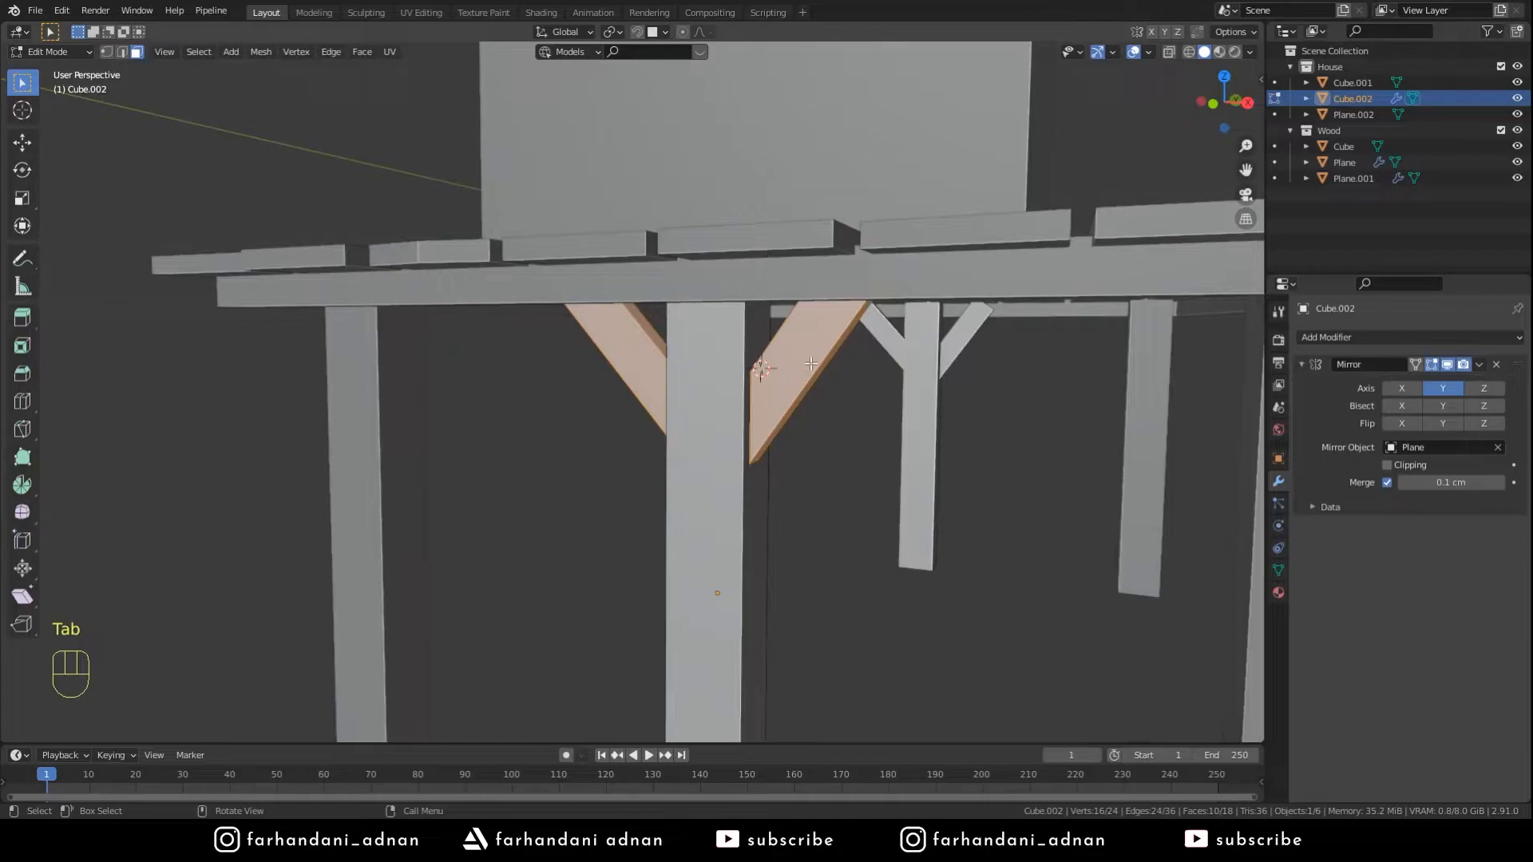
pyautogui.press('g')
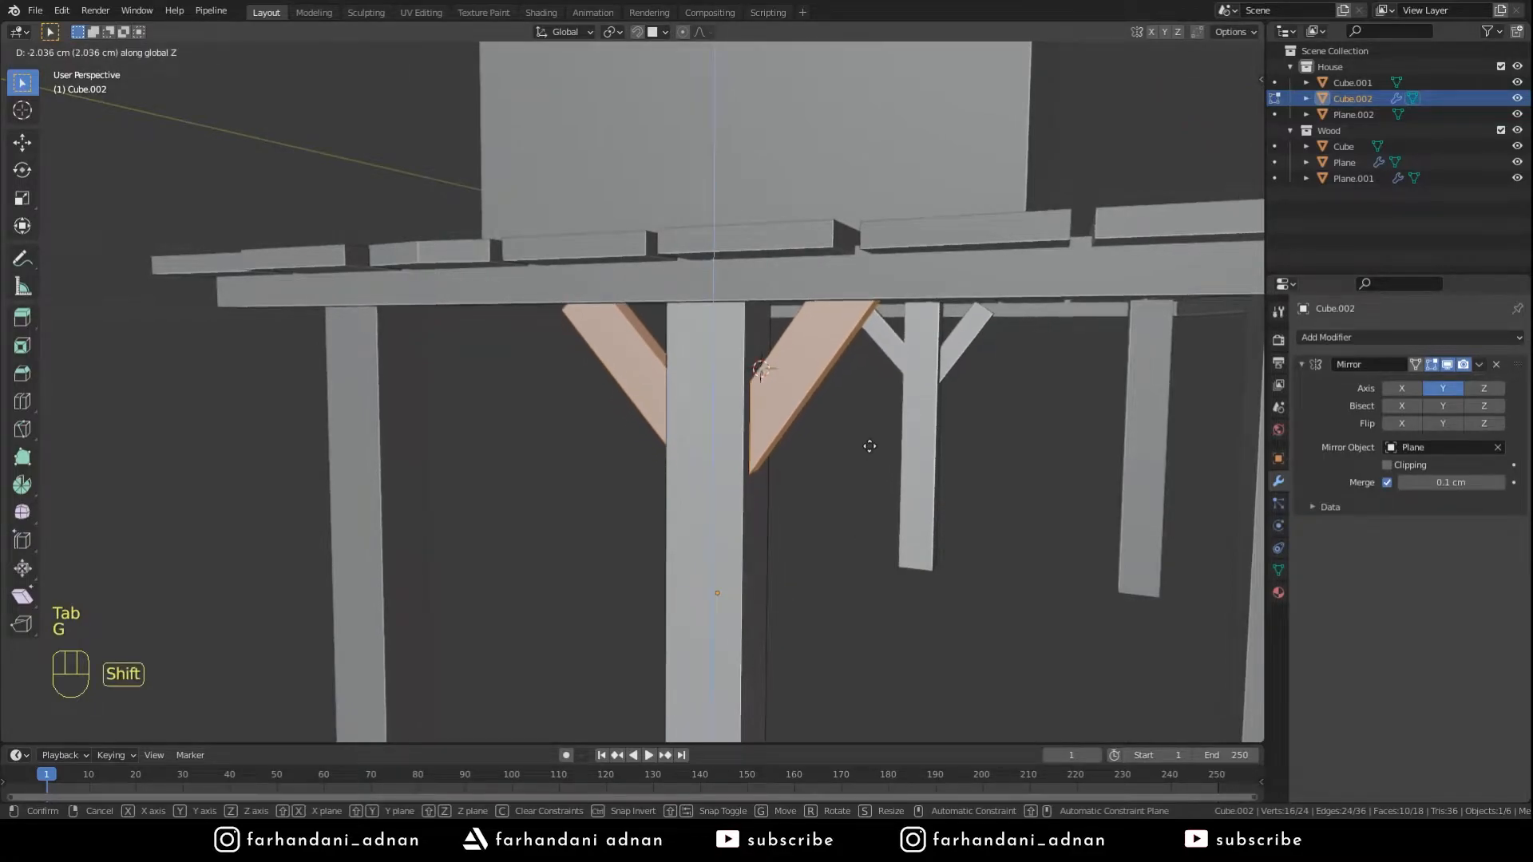
pyautogui.click(869, 445)
pyautogui.press('Tab')
# - Apply the middle post's Mirror modifier, join the middle posts with the corner posts into one object and save the file
pyautogui.moveTo(870, 446); pyautogui.dragTo(821, 463, button='middle')
pyautogui.click(840, 477)
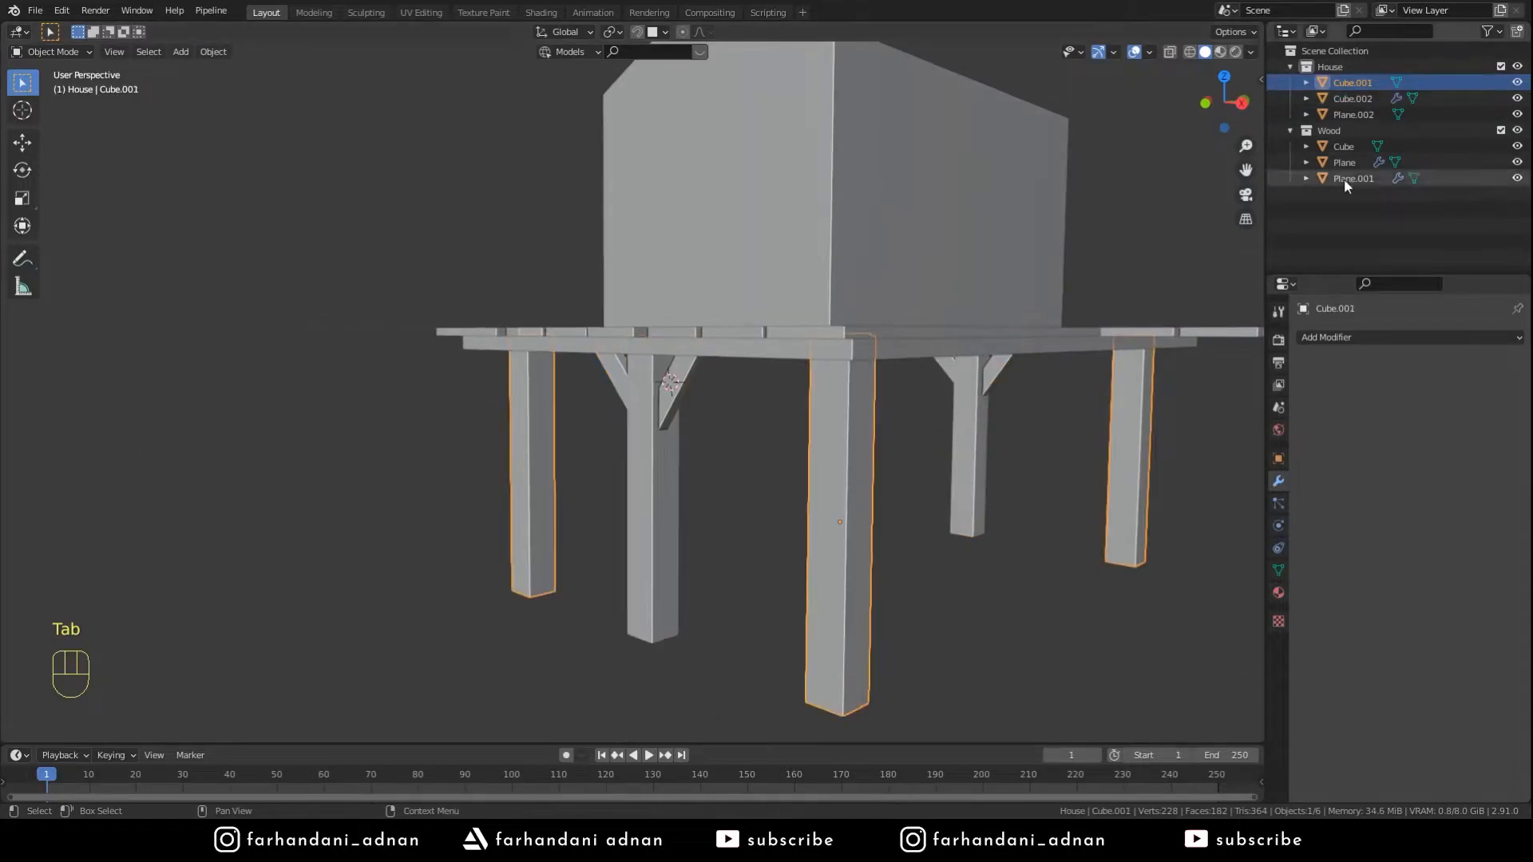
pyautogui.moveTo(1078, 323); pyautogui.dragTo(911, 397, button='middle')
pyautogui.keyDown('shift'); pyautogui.click(640, 477); pyautogui.keyUp('shift')
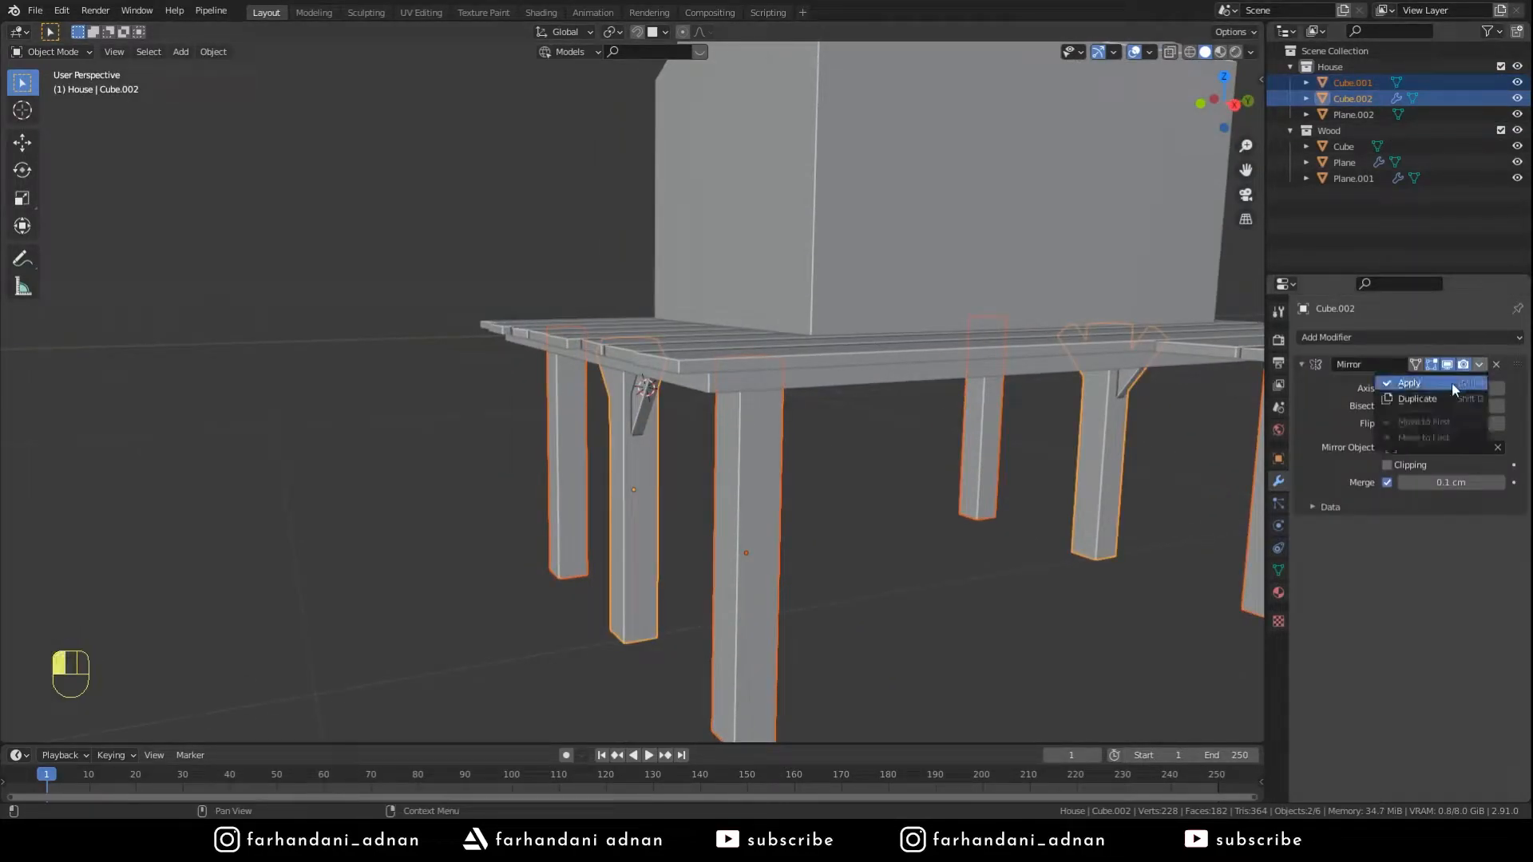
pyautogui.click(1455, 385)
pyautogui.keyDown('shift'); pyautogui.click(768, 462); pyautogui.keyUp('shift')
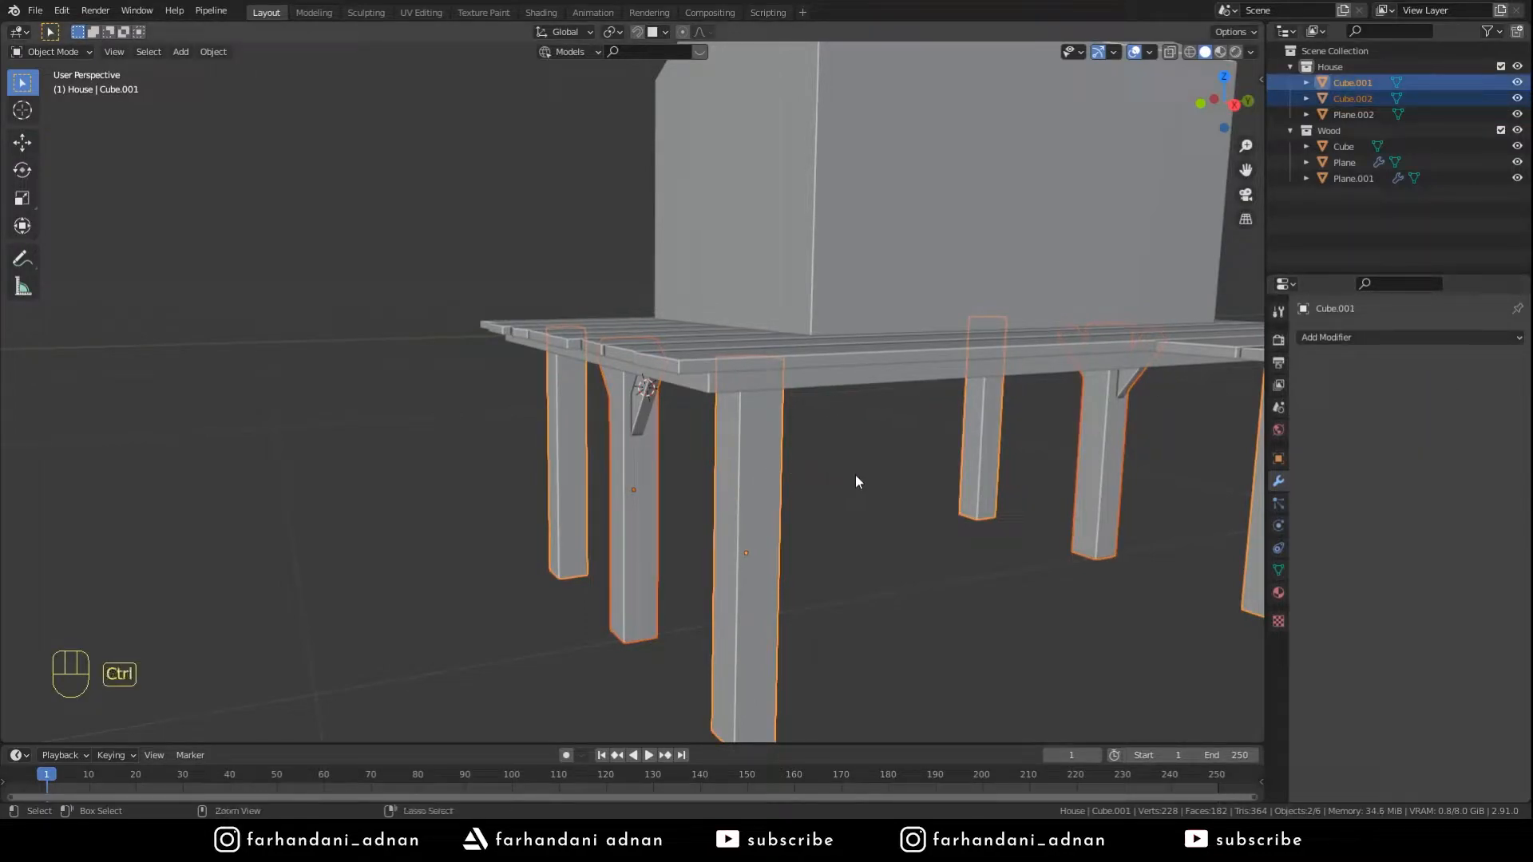
pyautogui.hotkey('ctrl', 'j')
pyautogui.hotkey('ctrl', 's')
# - Move the row of posts and braces under one side of the main floor along Y in Edit Mode
pyautogui.press('Tab')
pyautogui.scroll(-3, 855, 479)
pyautogui.moveTo(855, 478); pyautogui.dragTo(773, 478, button='middle')
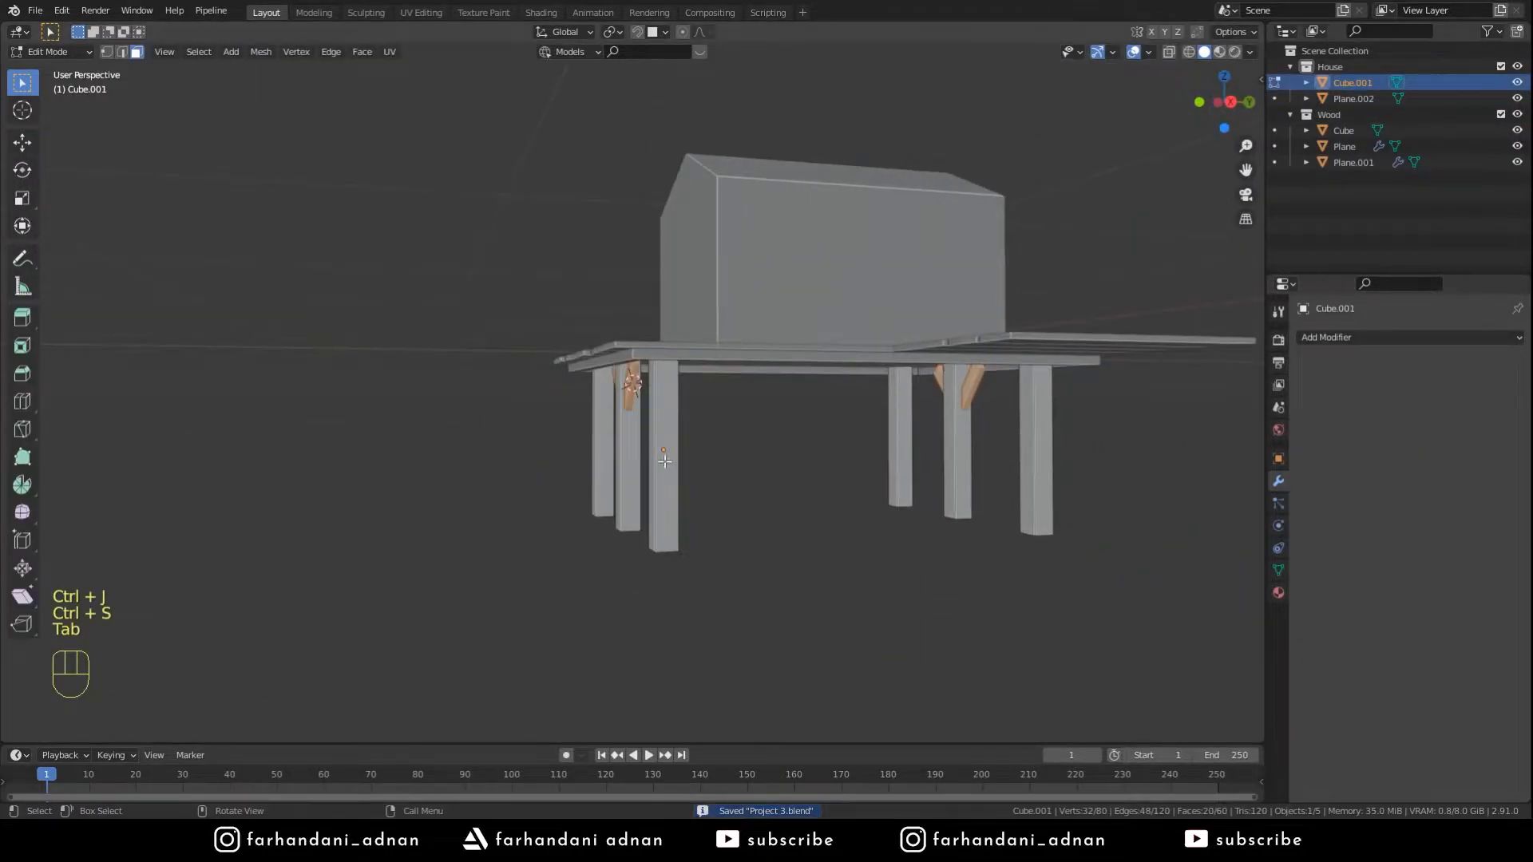
pyautogui.press('l')
pyautogui.press('l')
pyautogui.moveTo(685, 449); pyautogui.dragTo(1041, 510, button='middle')
pyautogui.scroll(5, 643, 372)
pyautogui.press('g')
pyautogui.press('y')
pyautogui.click(568, 411)
pyautogui.press('Tab')
# - Move the opposite row of posts and braces about 25 cm outward along Y, closer to the beam's end
pyautogui.scroll(-5, 743, 431)
pyautogui.scroll(5, 878, 479)
pyautogui.moveTo(878, 479); pyautogui.dragTo(932, 440, button='middle')
pyautogui.press('Tab')
pyautogui.press('a')
pyautogui.press('a')
pyautogui.press('a')
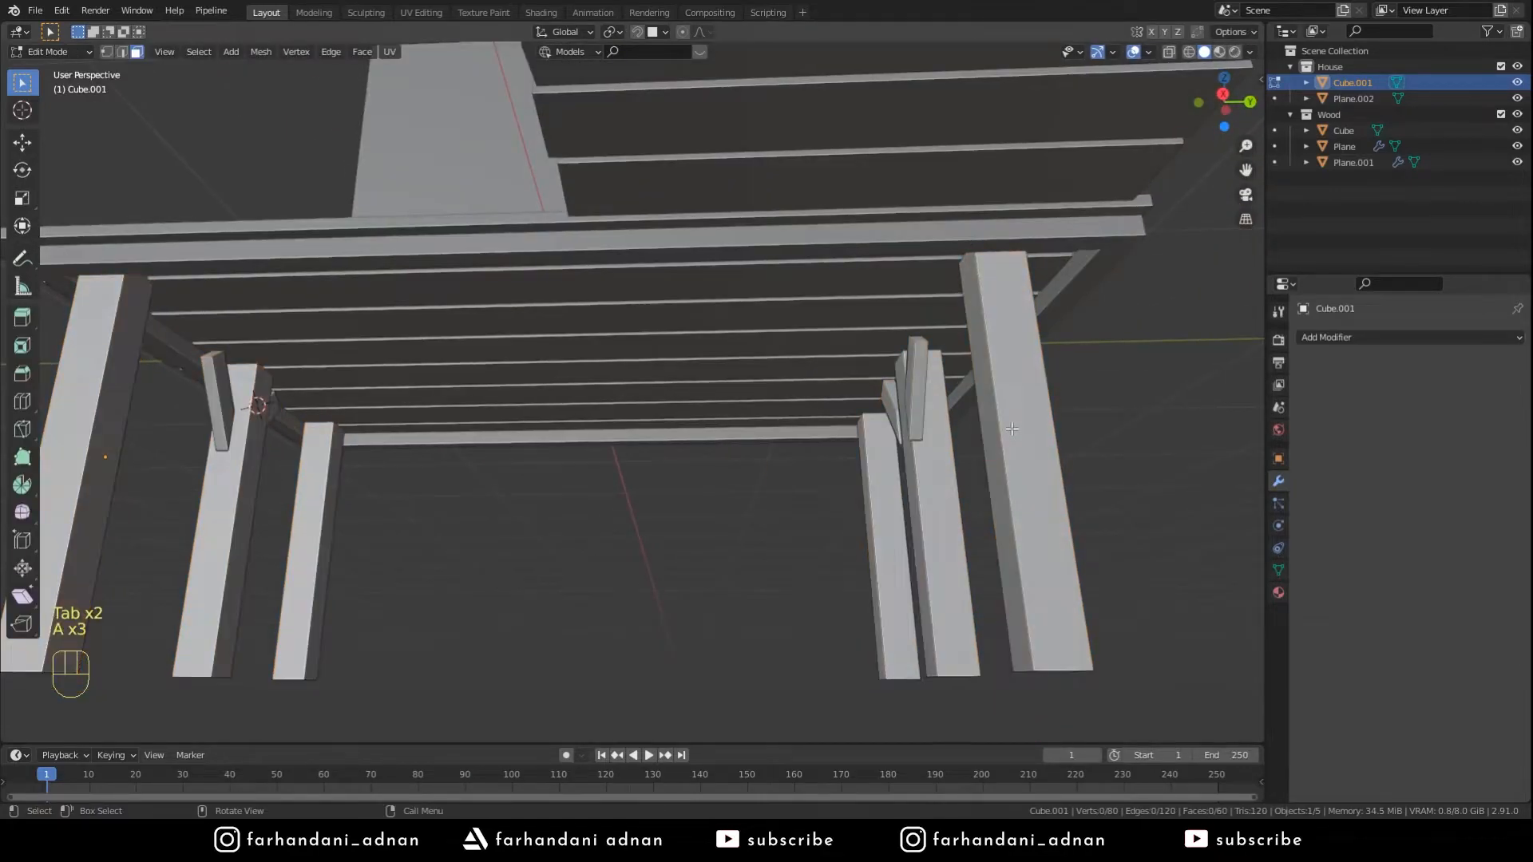
pyautogui.press('l')
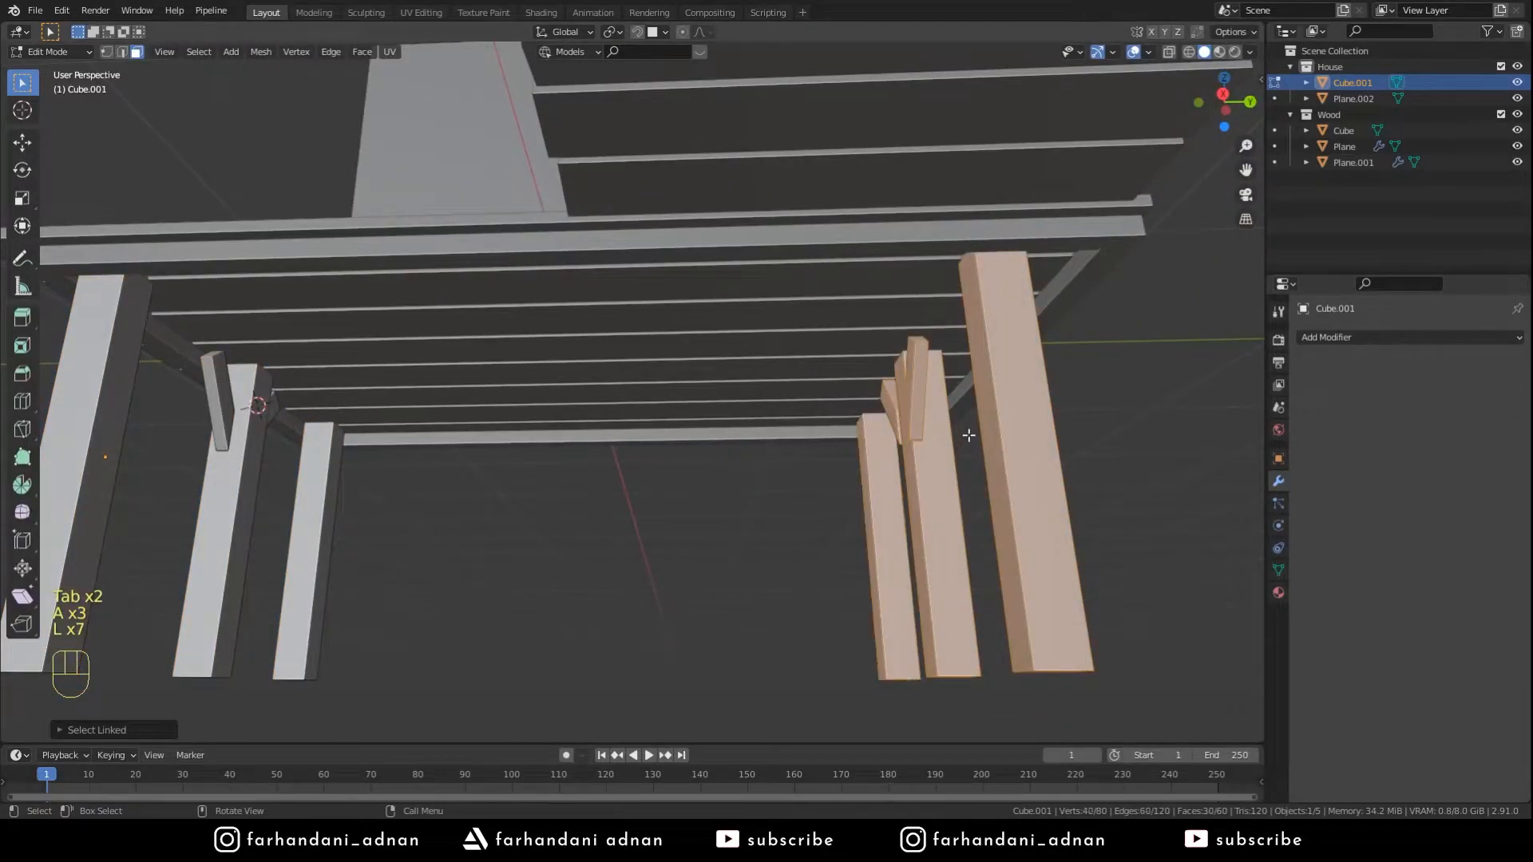
pyautogui.moveTo(968, 436); pyautogui.dragTo(936, 454, button='middle')
pyautogui.press('g')
pyautogui.press('y')
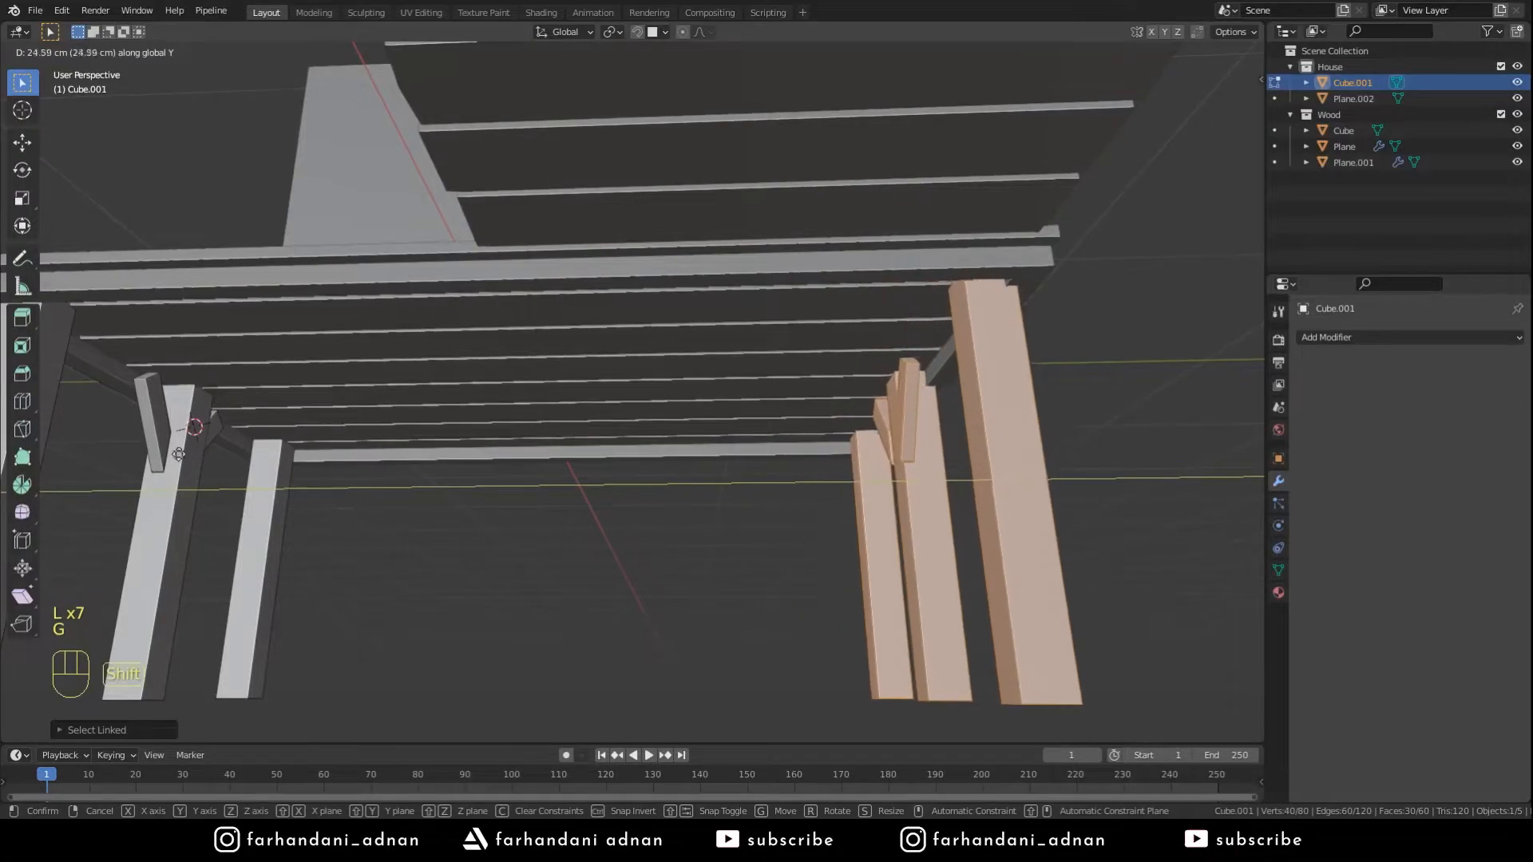
pyautogui.click(101, 462)
# - Adjust the position of the posts under the main floor along a single axis and deselect everything
pyautogui.moveTo(597, 451); pyautogui.dragTo(881, 419, button='middle')
pyautogui.press('a')
pyautogui.press('a')
pyautogui.press('a')
pyautogui.press('g')
pyautogui.middleClick(897, 419)
pyautogui.click(916, 419)
pyautogui.scroll(-5, 1074, 428)
pyautogui.press('Tab')
pyautogui.moveTo(854, 449); pyautogui.dragTo(581, 431, button='middle')
pyautogui.press('a')
pyautogui.press('a')
pyautogui.press('a')
pyautogui.scroll(-6, 768, 415)
pyautogui.scroll(5, 677, 438)
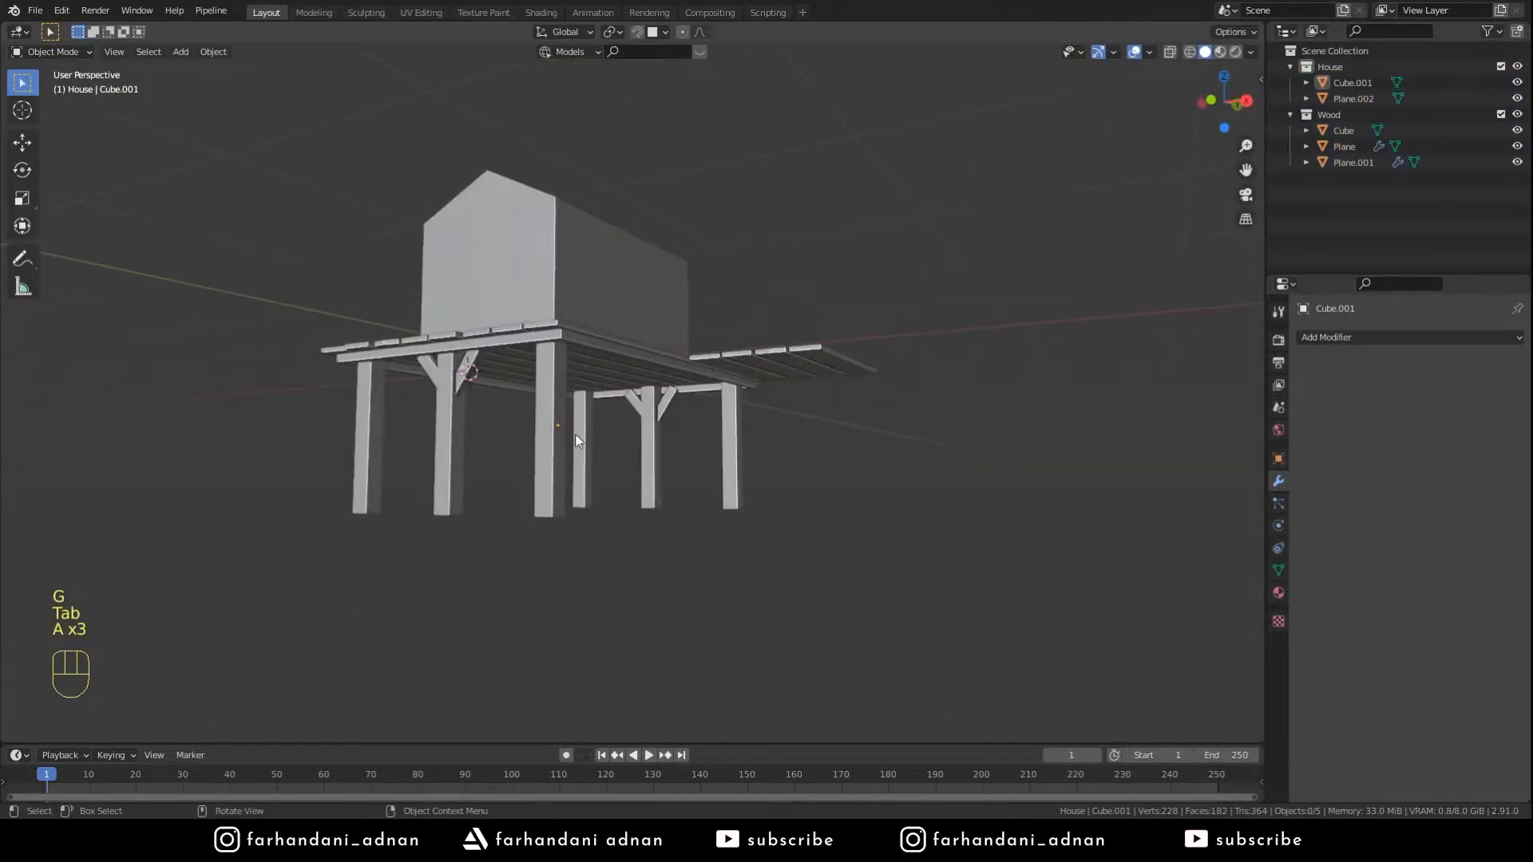
# - Duplicate the main floor's corner post nearest the side section and separate the copy into its own object
pyautogui.scroll(1, 582, 435)
pyautogui.press('Tab')
pyautogui.press('a')
pyautogui.press('a')
pyautogui.press('a')
pyautogui.press('l')
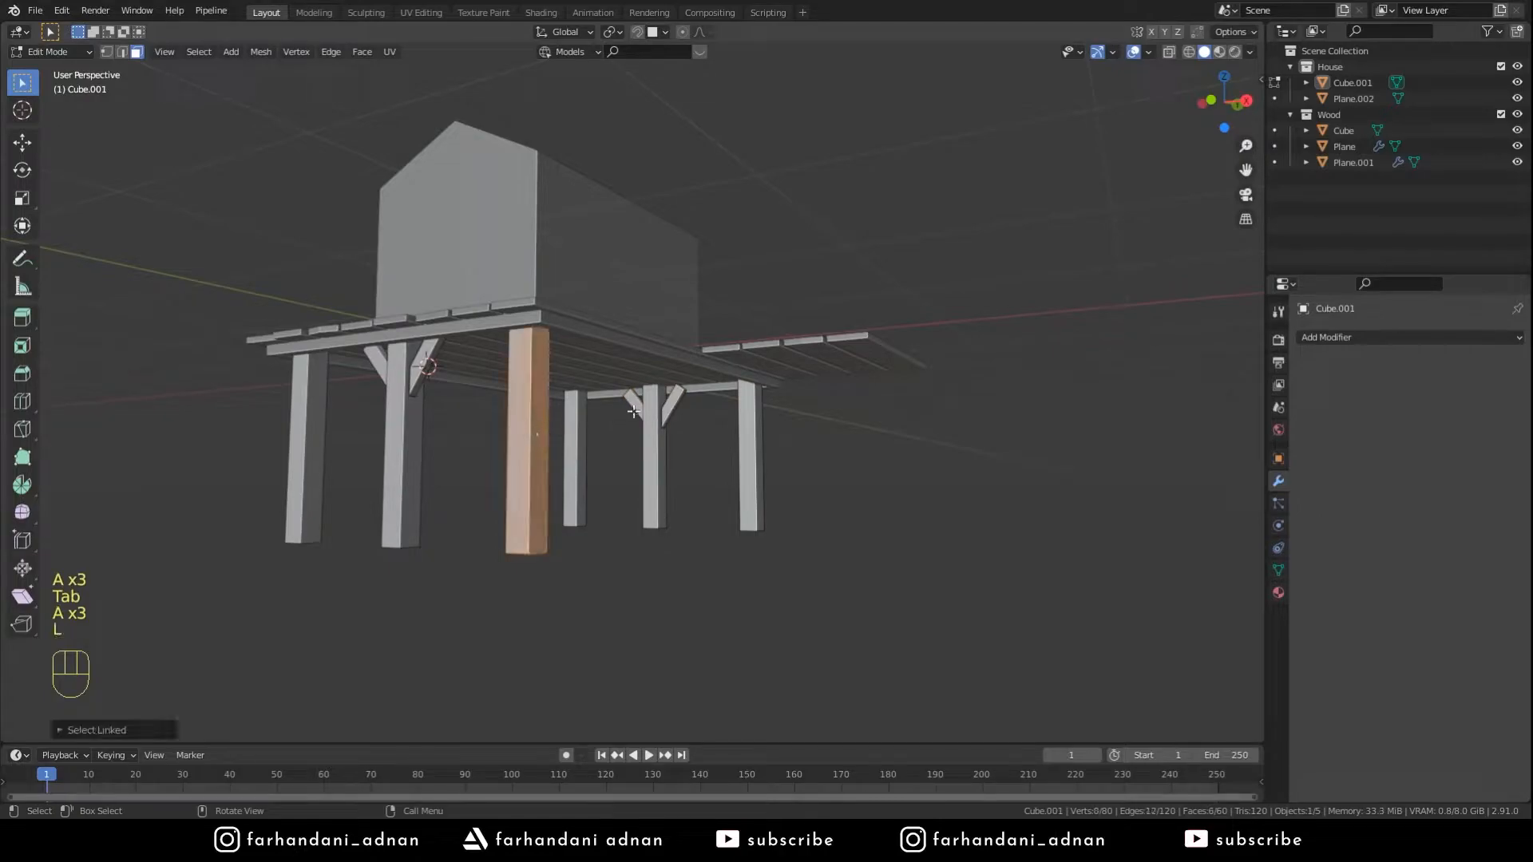
pyautogui.press('p')
pyautogui.click(634, 412)
pyautogui.press('Tab')
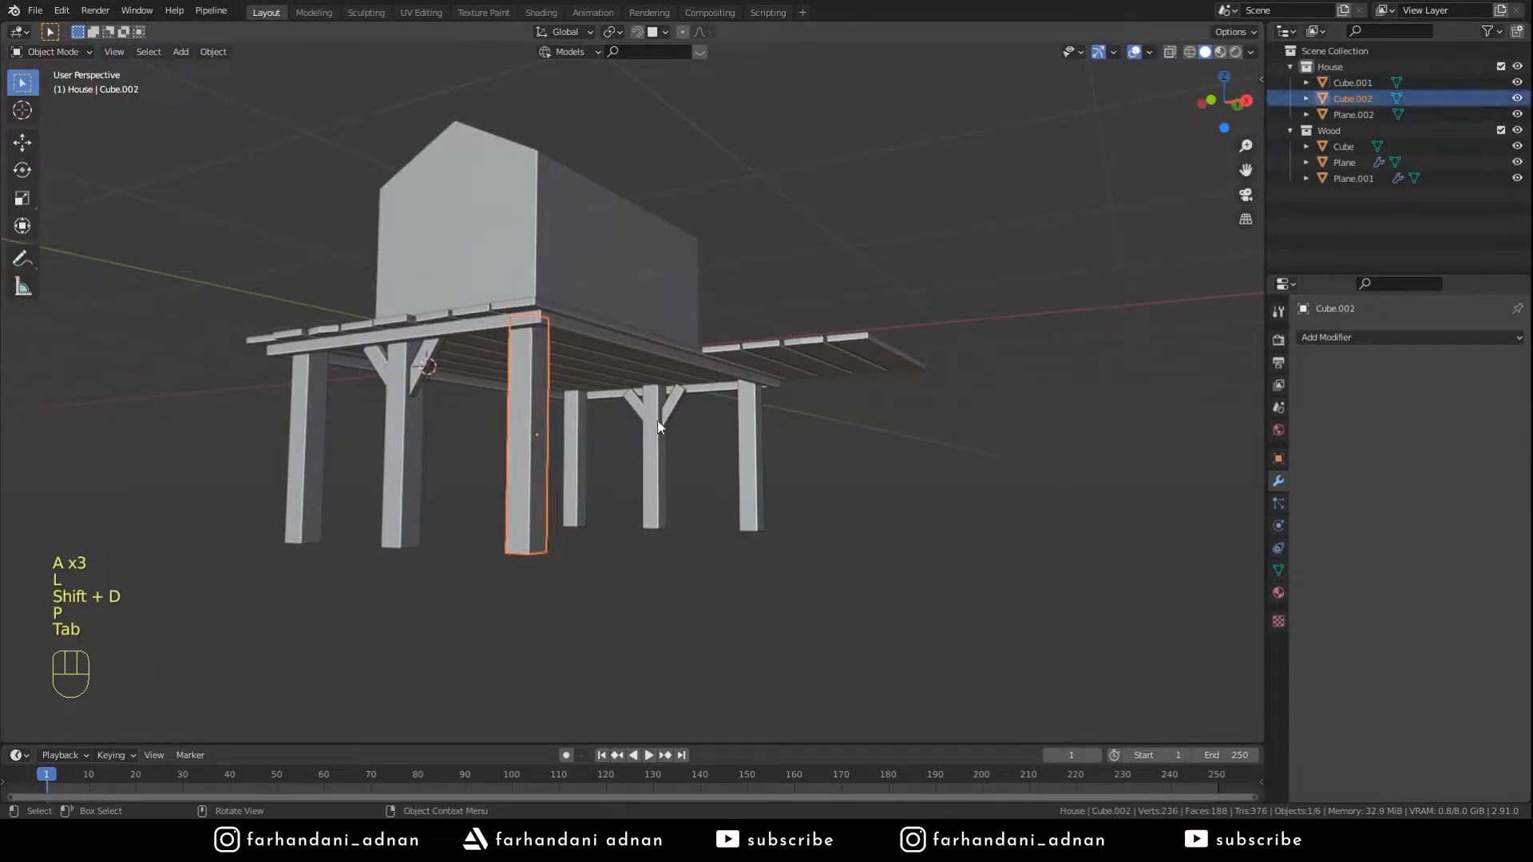
# - Move the separated post in top view to the side section's inner corner beside the main floor
pyautogui.press('KP_7')
pyautogui.press('g')
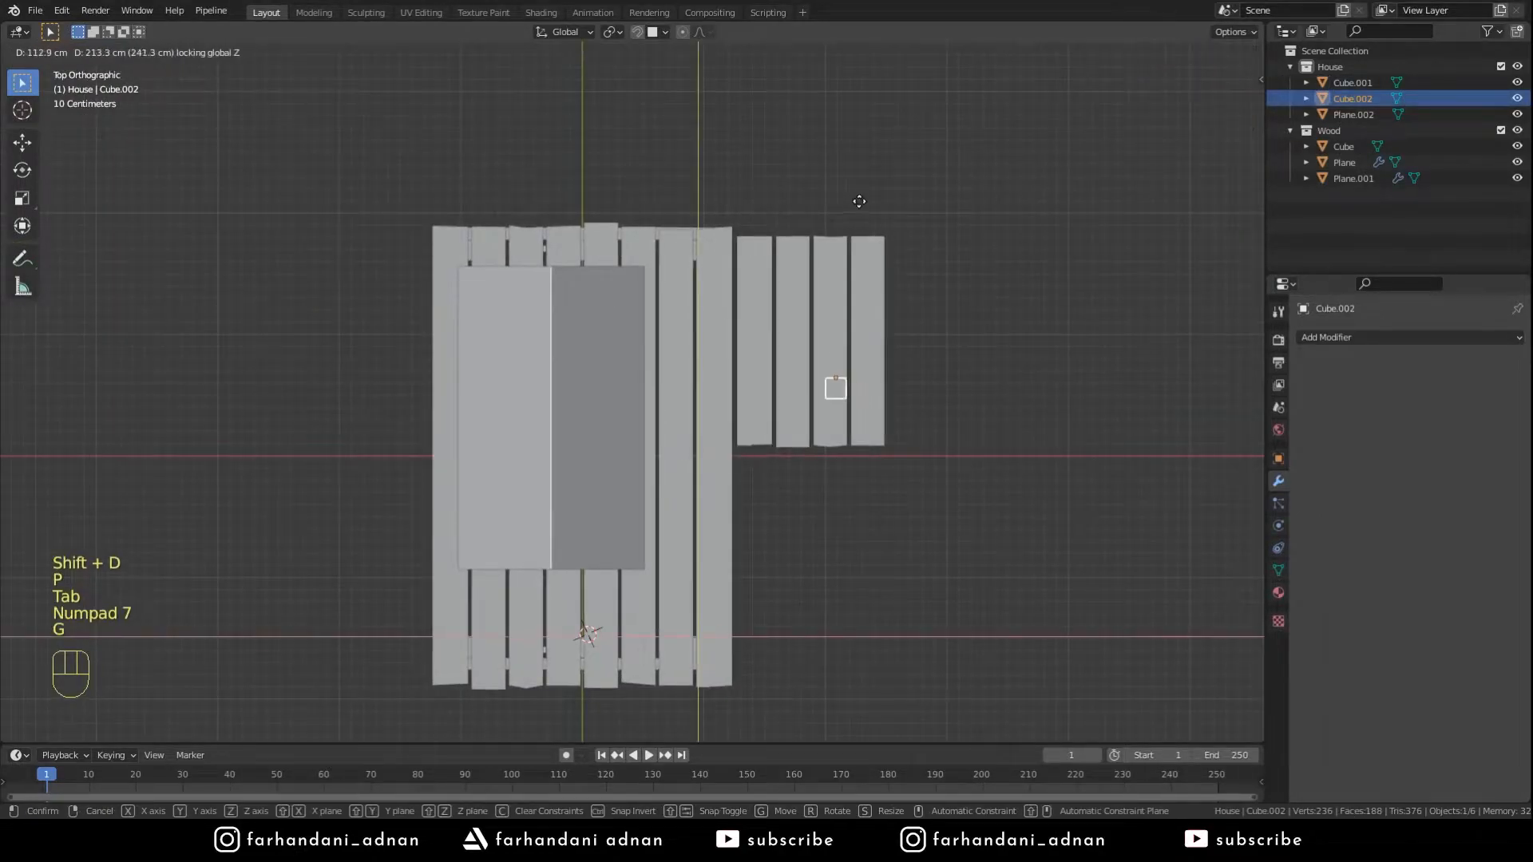
pyautogui.click(757, 151)
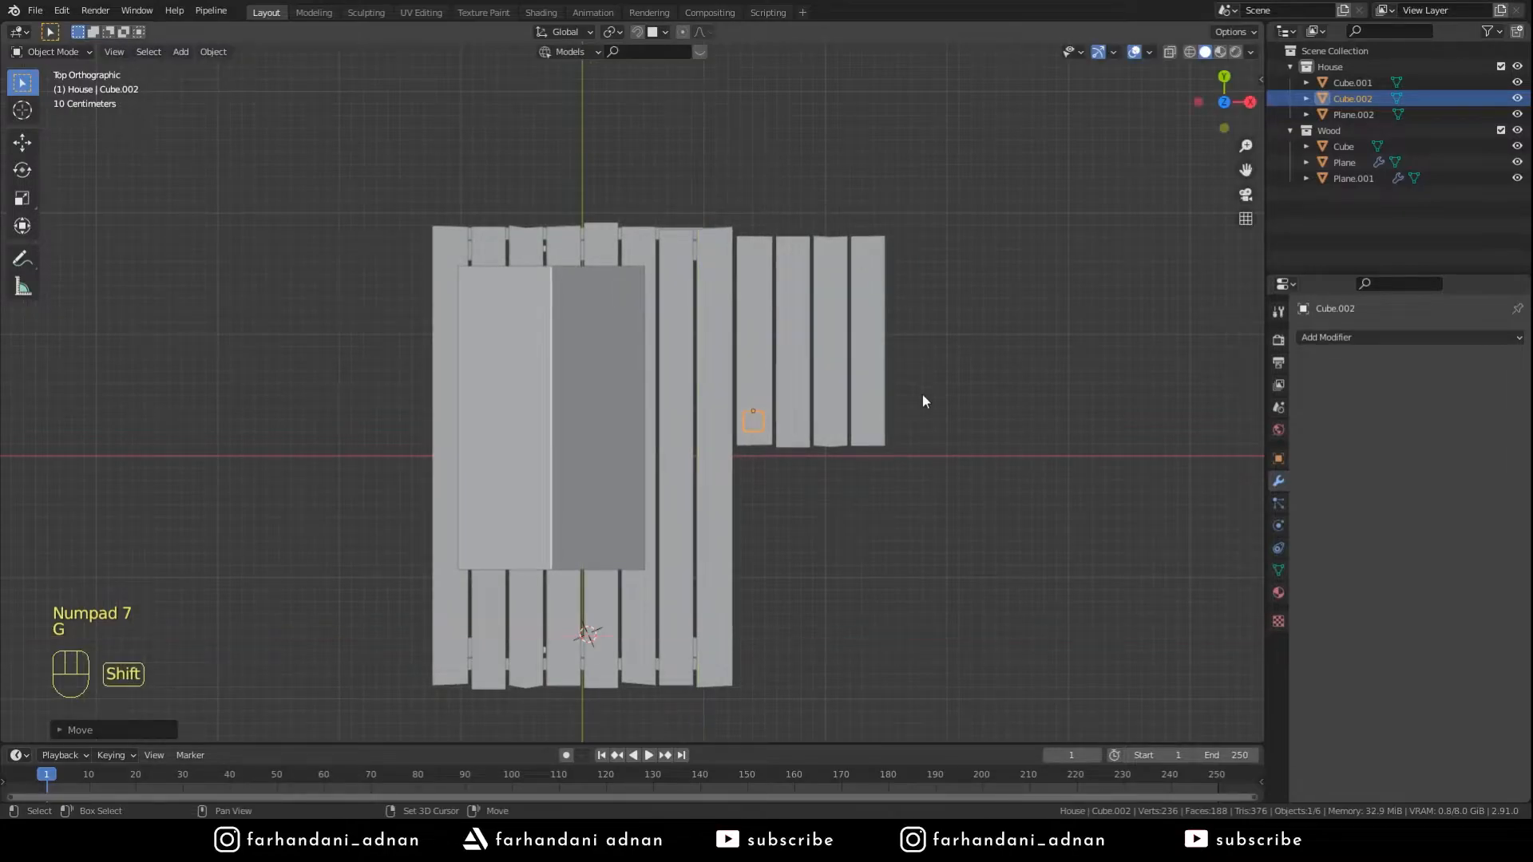
pyautogui.hotkey('shift', 'd')
pyautogui.press('x')
pyautogui.click(1047, 393)
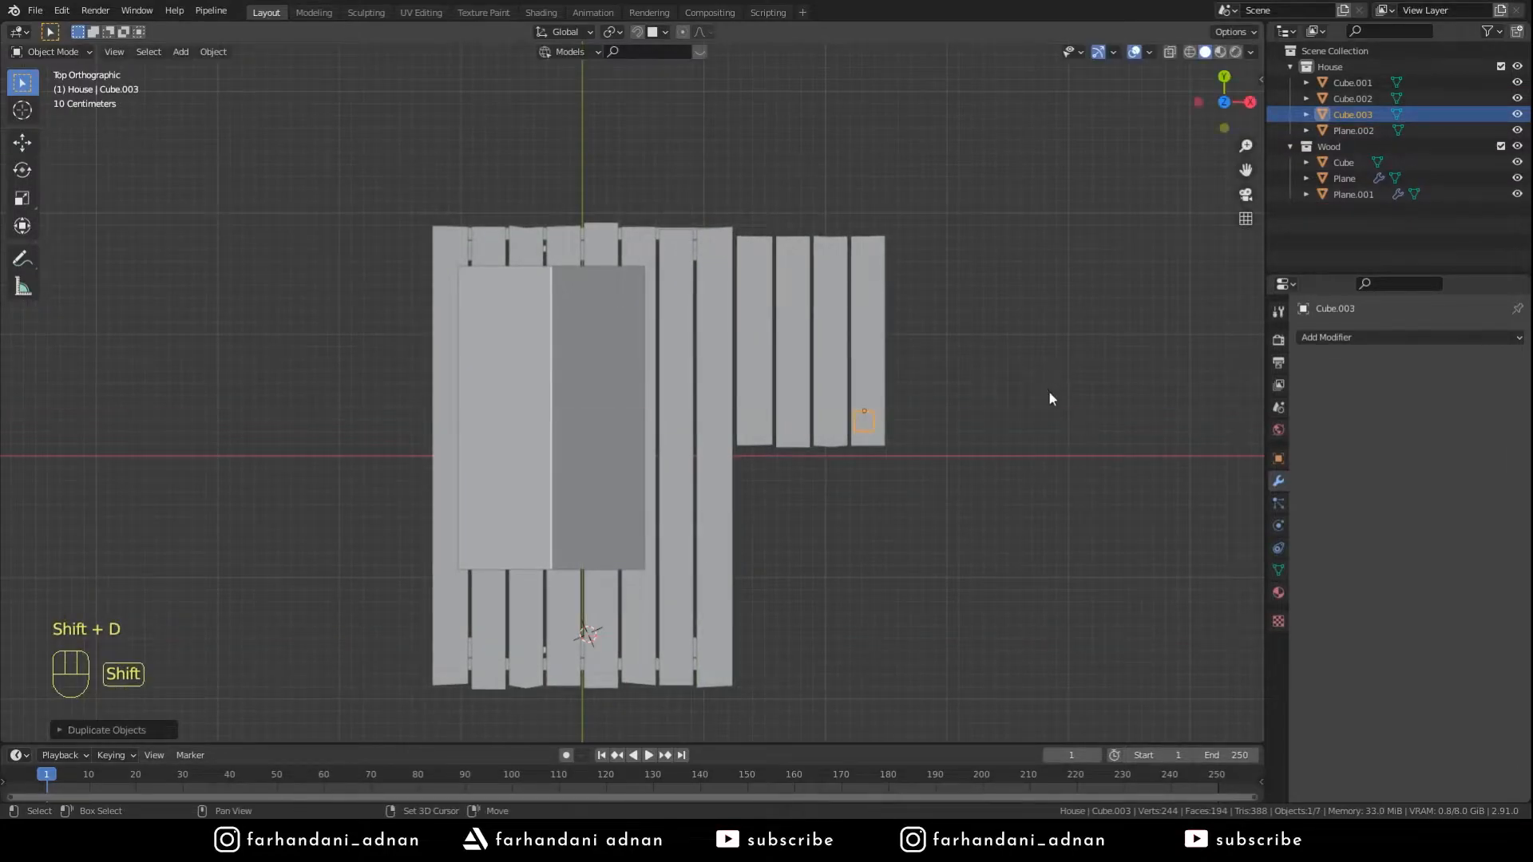
pyautogui.moveTo(904, 421); pyautogui.dragTo(846, 351, button='middle')
pyautogui.press('x')
pyautogui.click(788, 415)
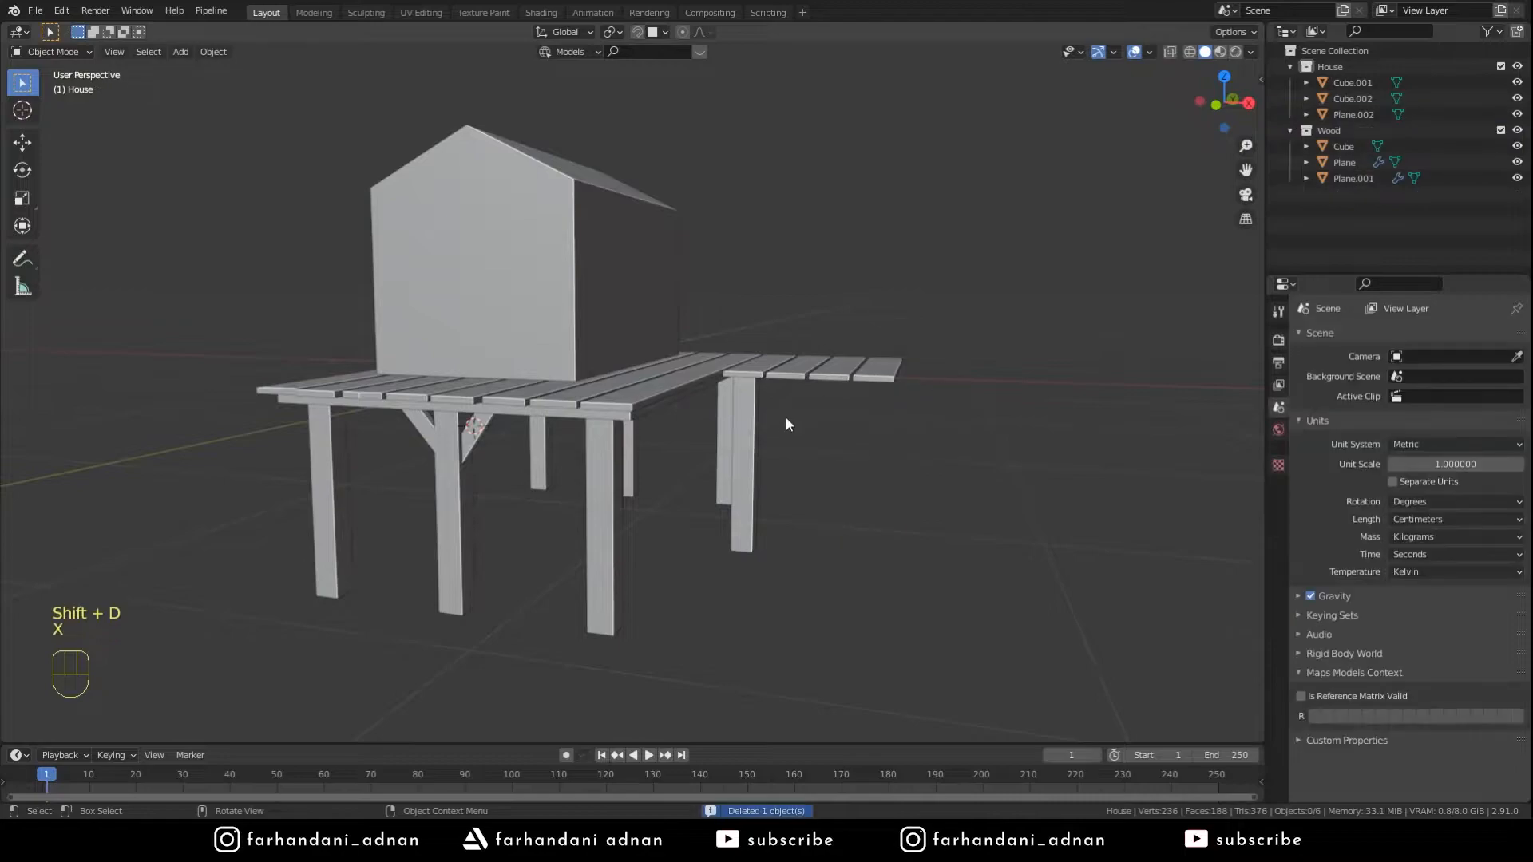
# - Try to mirror the side section's post along X about the side planks (Plane.001) with a Mirror modifier
pyautogui.click(745, 464)
pyautogui.click(1346, 337)
pyautogui.click(1230, 504)
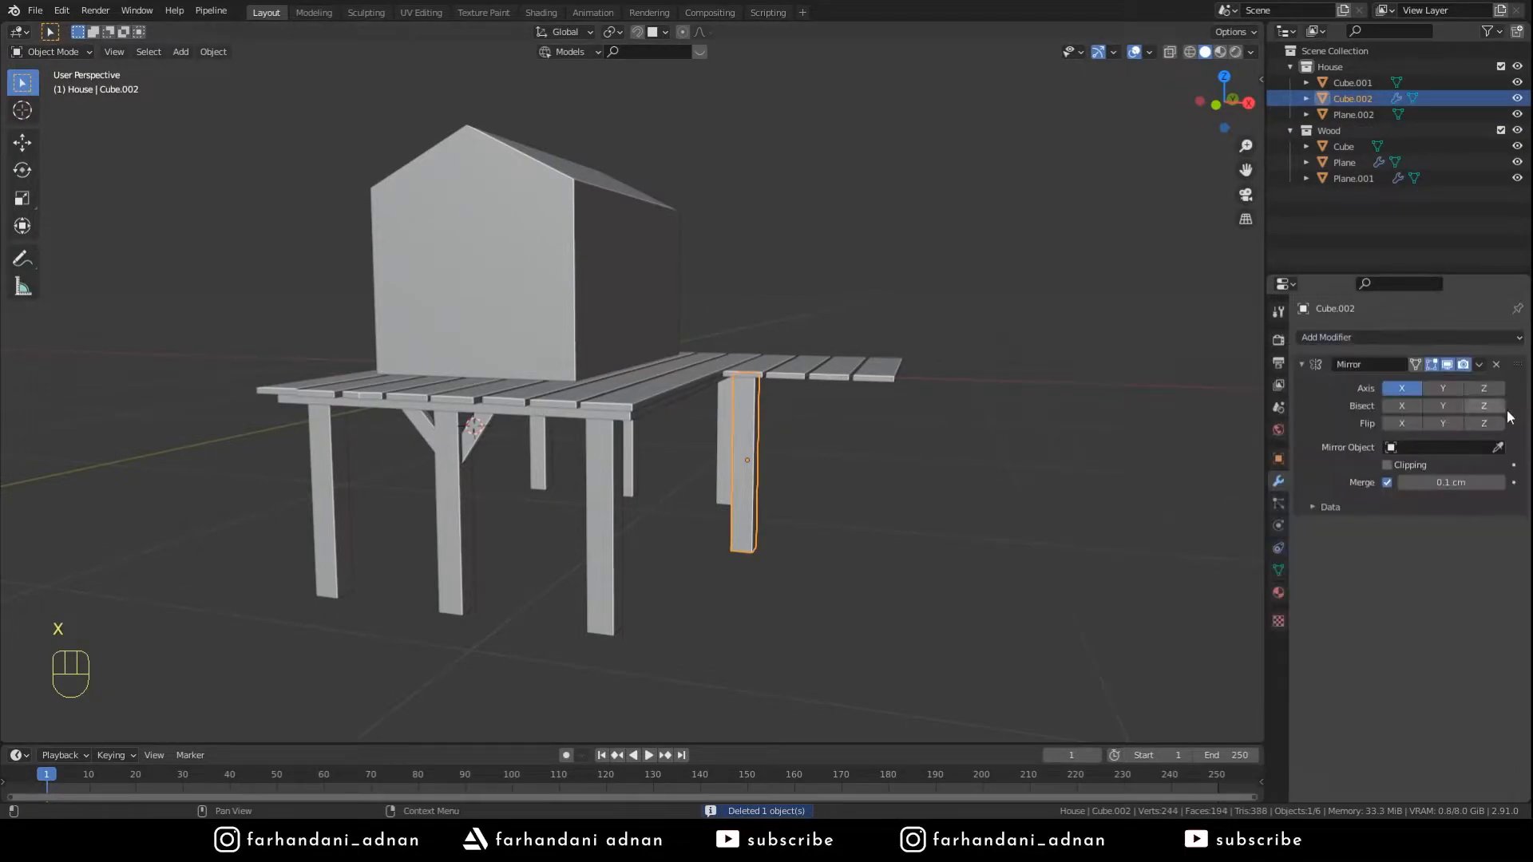
pyautogui.click(859, 369)
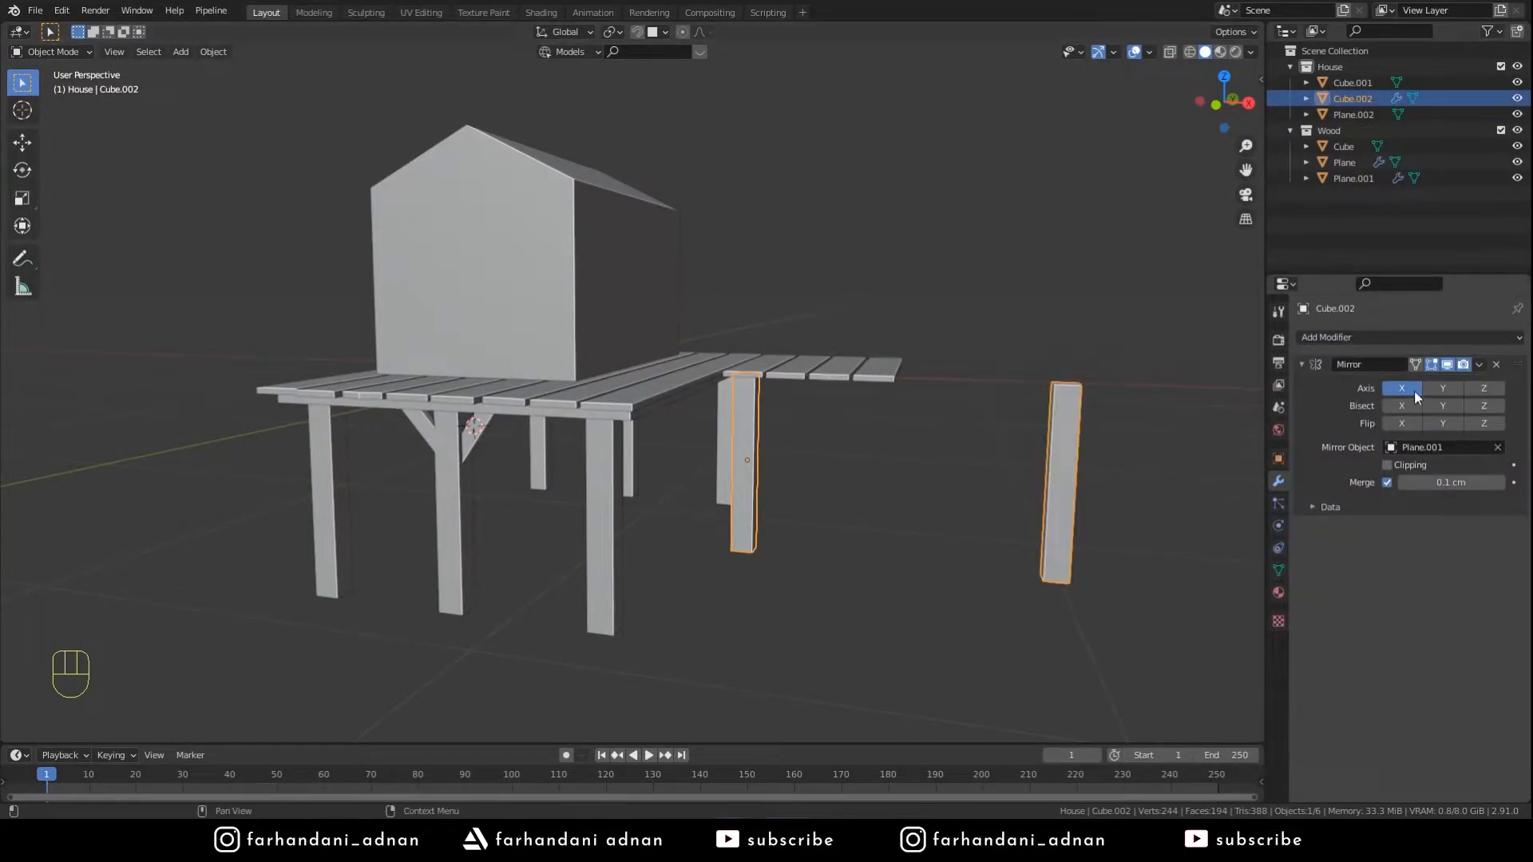
# - Apply the side post's rotation, recenter its origin and remove its Mirror modifier
pyautogui.hotkey('ctrl', 'a')
pyautogui.click(914, 366)
pyautogui.hotkey('ctrl', 'a')
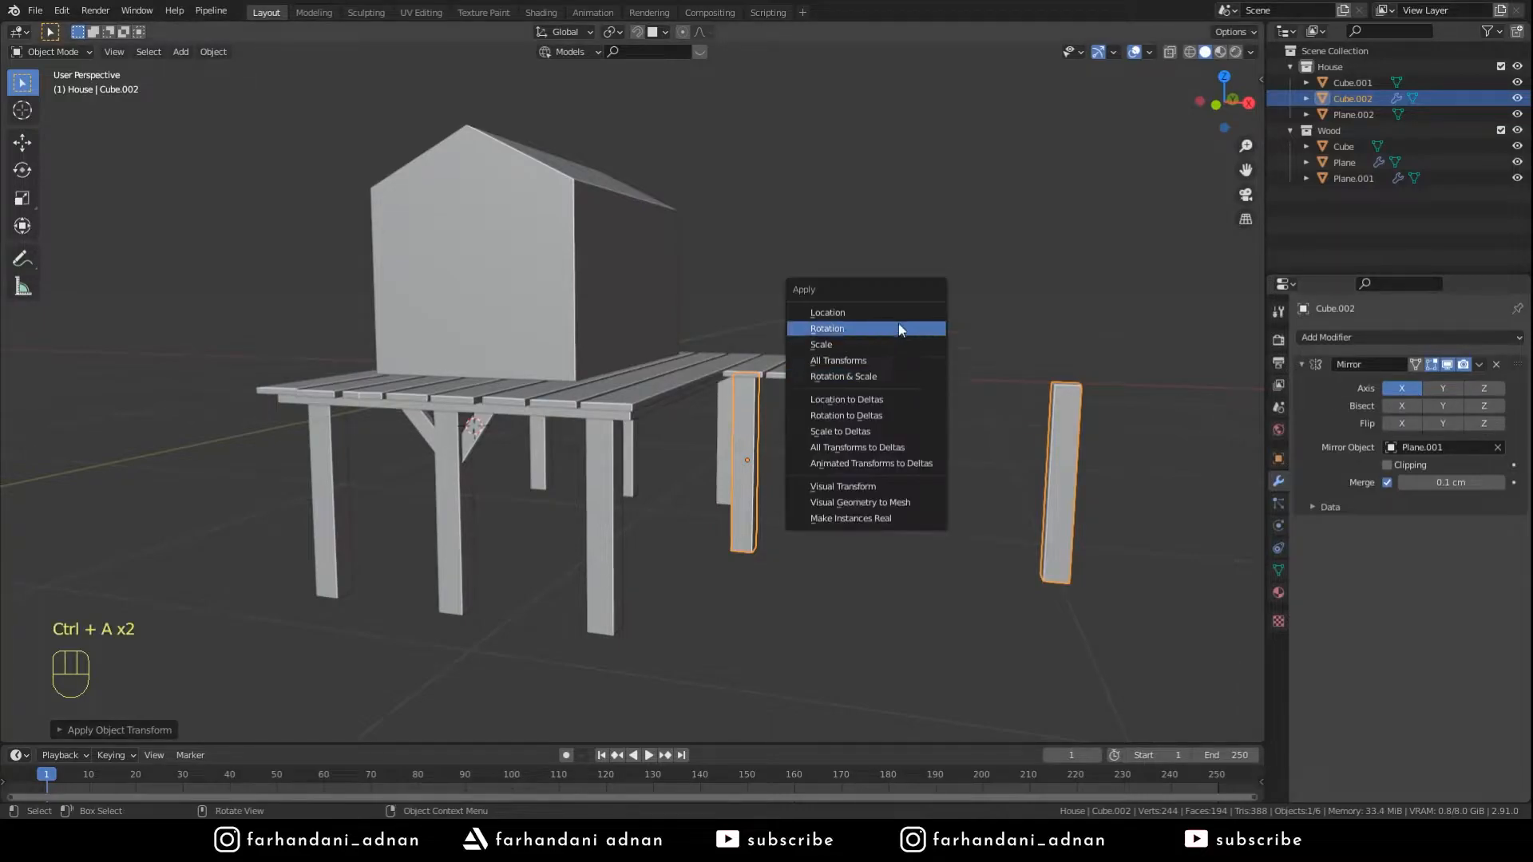
pyautogui.click(891, 330)
pyautogui.rightClick(810, 391)
pyautogui.click(903, 402)
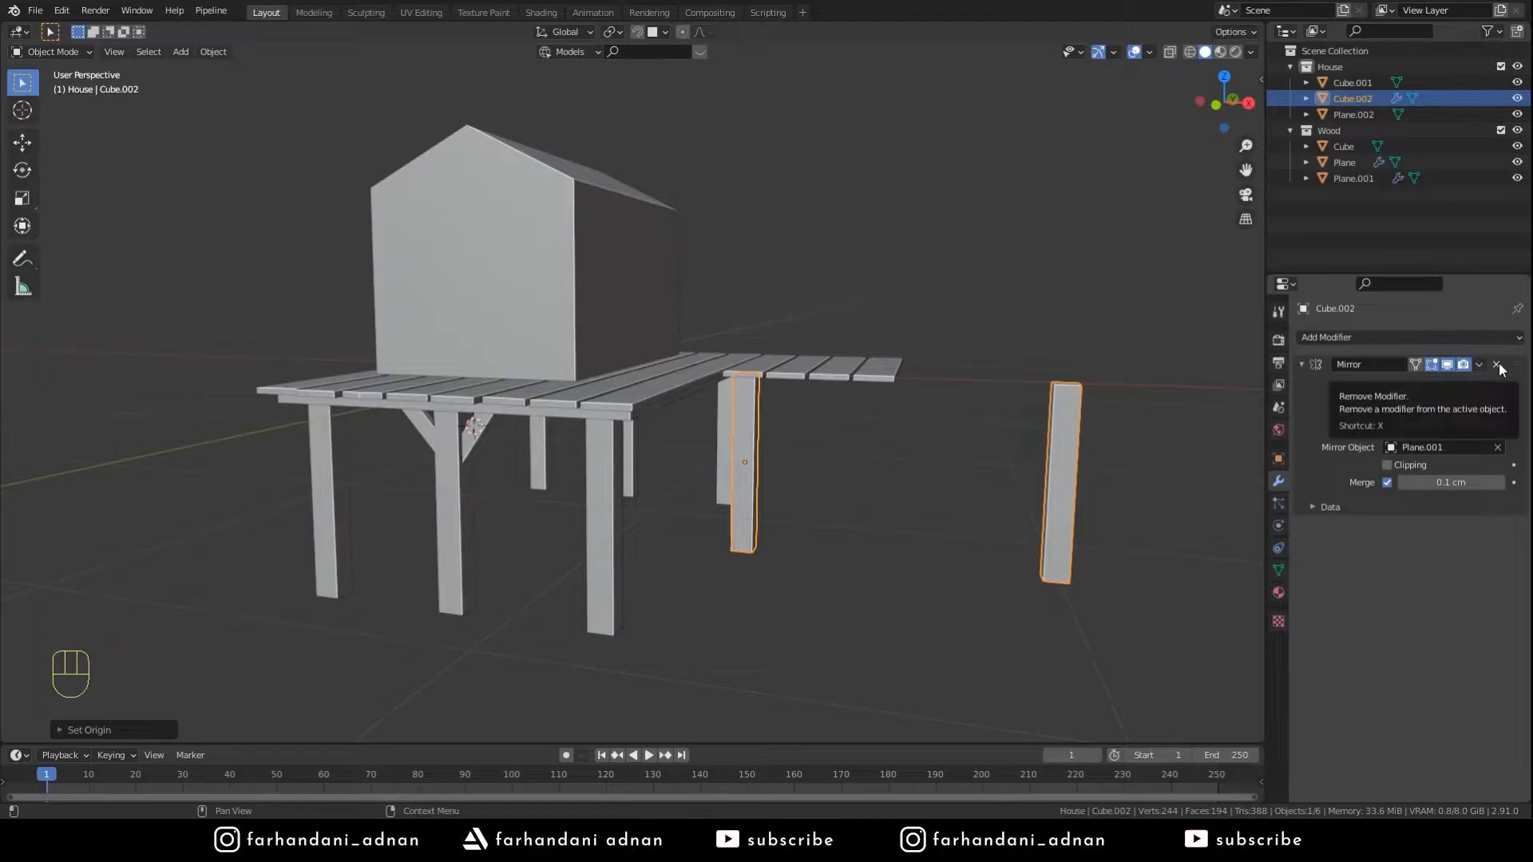
pyautogui.click(1496, 365)
# - Duplicate the side section's post along X to the outer corner of the side planks
pyautogui.moveTo(999, 348); pyautogui.dragTo(863, 343, button='middle')
pyautogui.click(802, 399)
pyautogui.click(729, 463)
pyautogui.hotkey('shift', 'd')
pyautogui.press('x')
pyautogui.click(1074, 371)
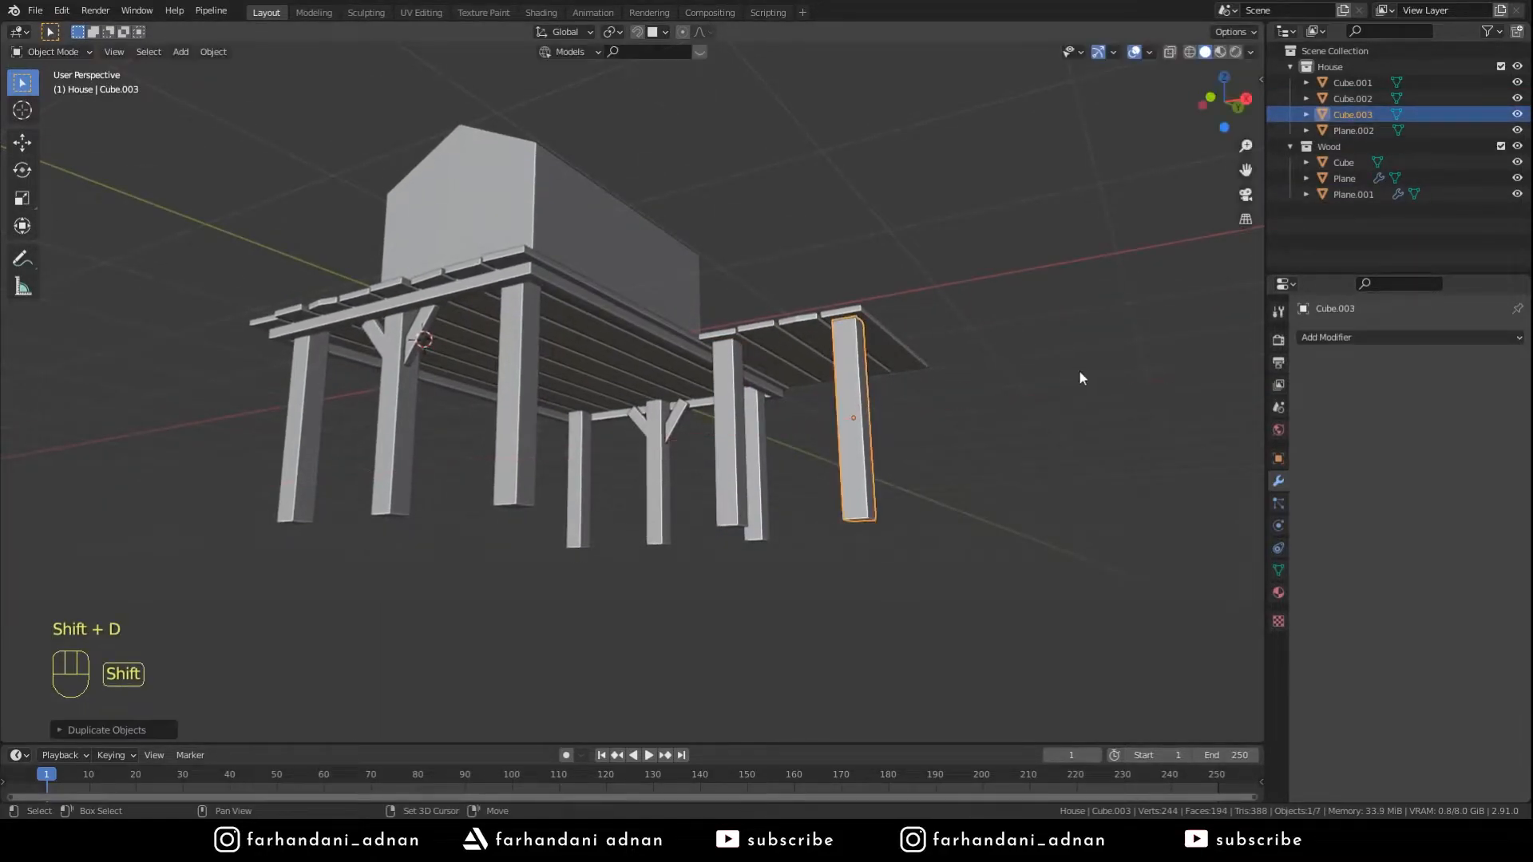
# - Join the two side section posts into one object and save the file
pyautogui.keyDown('shift'); pyautogui.click(741, 457); pyautogui.keyUp('shift')
pyautogui.moveTo(740, 457); pyautogui.dragTo(948, 442, button='middle')
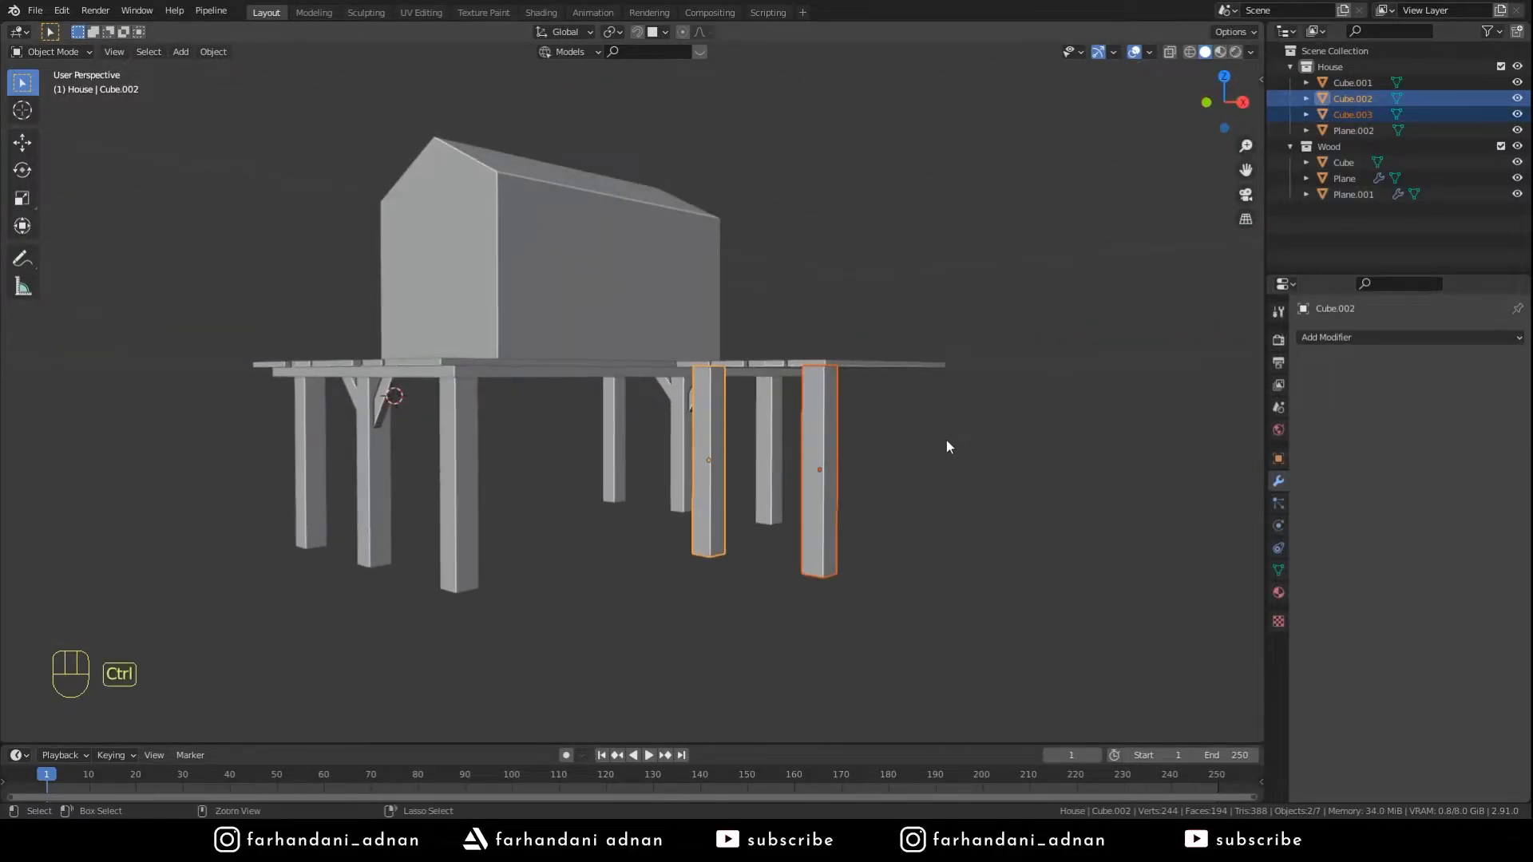
pyautogui.hotkey('ctrl', 'j')
pyautogui.hotkey('ctrl', 's')
pyautogui.click(1317, 336)
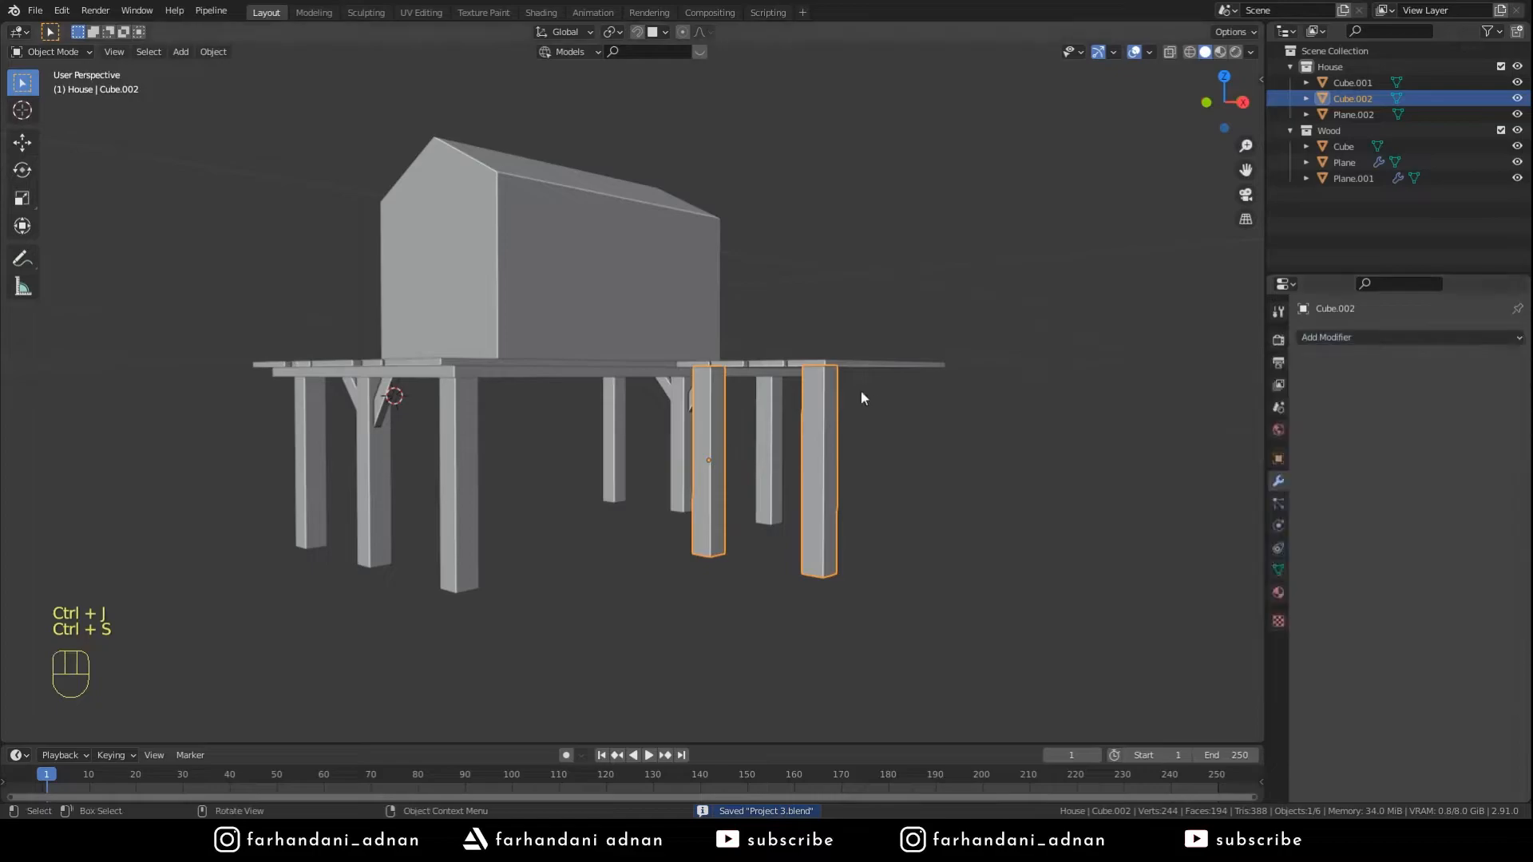
# - Duplicate the post pair along Y to the side section's other edge, join both pairs and save the file
pyautogui.moveTo(862, 399); pyautogui.dragTo(881, 403, button='middle')
pyautogui.hotkey('shift', 'd')
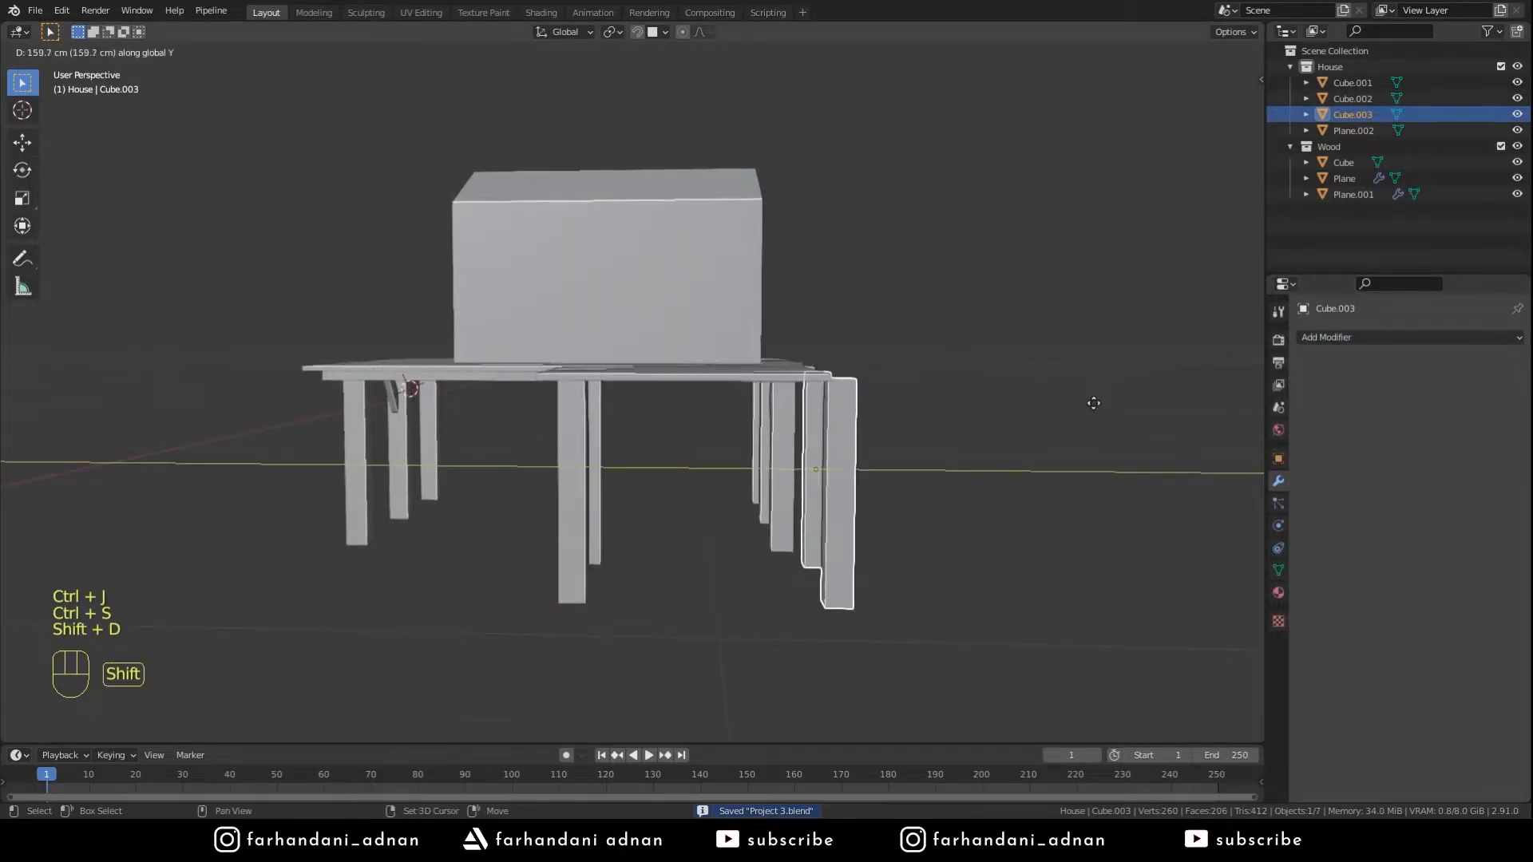
pyautogui.click(728, 402)
pyautogui.moveTo(728, 402); pyautogui.dragTo(356, 329, button='middle')
pyautogui.keyDown('shift'); pyautogui.click(639, 396); pyautogui.keyUp('shift')
pyautogui.hotkey('ctrl', 'j')
pyautogui.hotkey('ctrl', 's')
# - Add a cube at the top of the side section's outer corner post and scale it into a thin beam along Y
pyautogui.press('a')
pyautogui.press('a')
pyautogui.press('a')
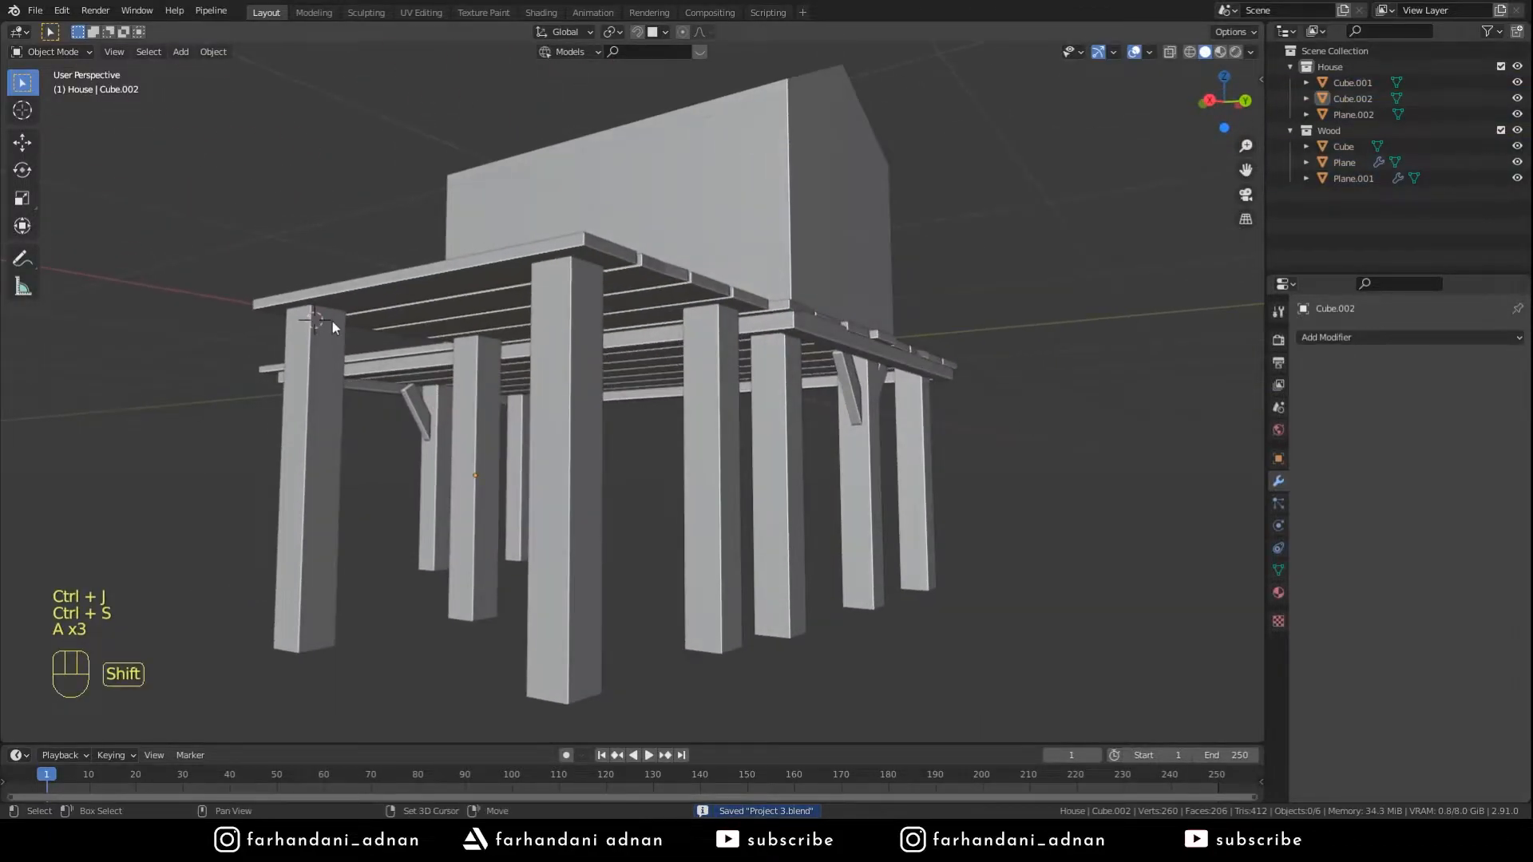
pyautogui.hotkey('shift', 'a')
pyautogui.moveTo(653, 256)
pyautogui.click(722, 269)
pyautogui.press('s')
pyautogui.hotkey('shift', 'z')
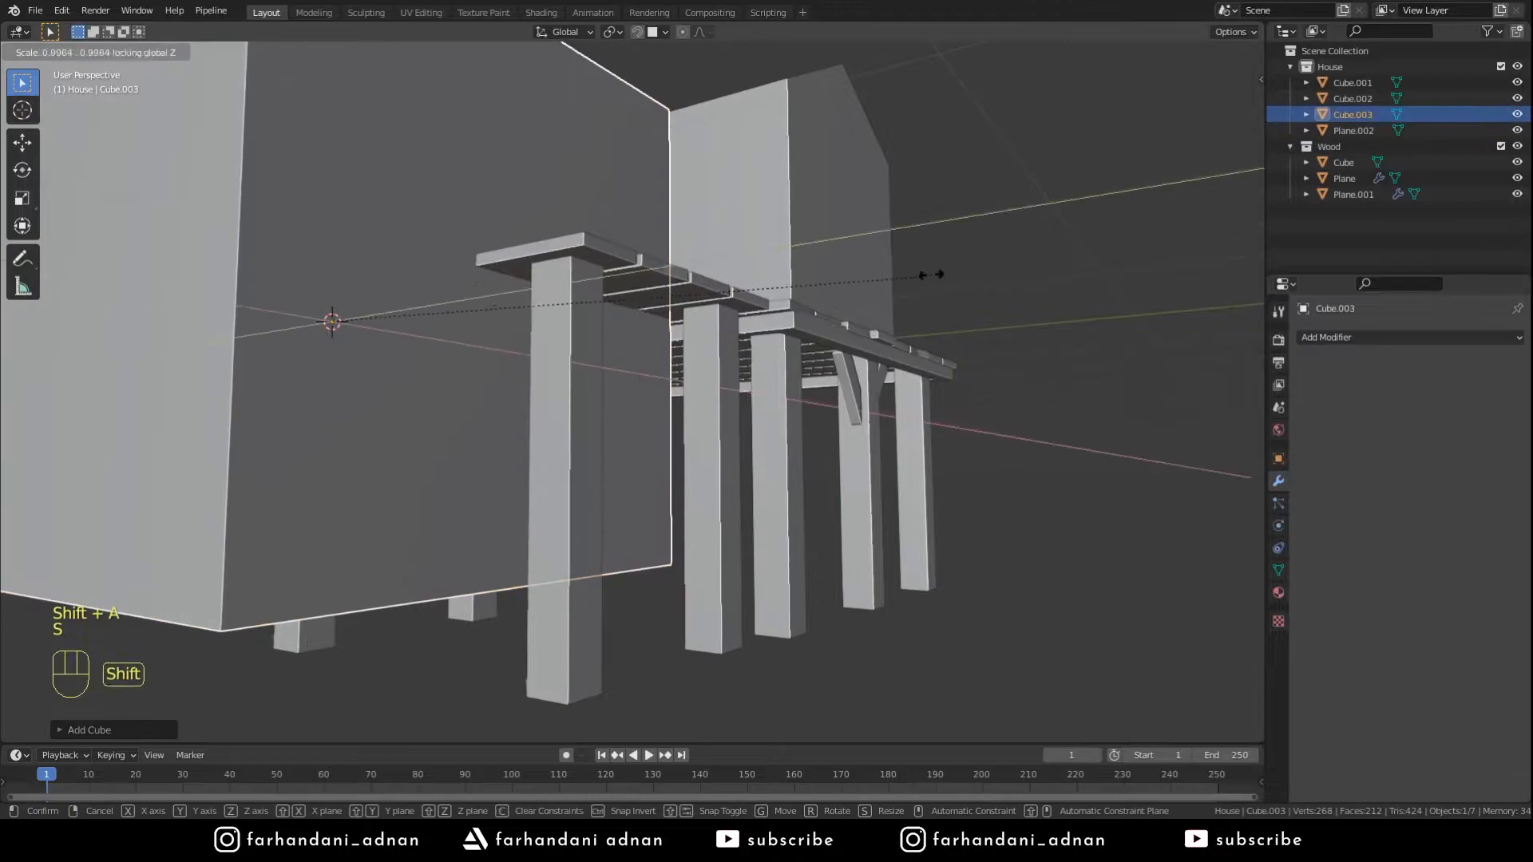
pyautogui.press('s')
pyautogui.hotkey('shift', 'y')
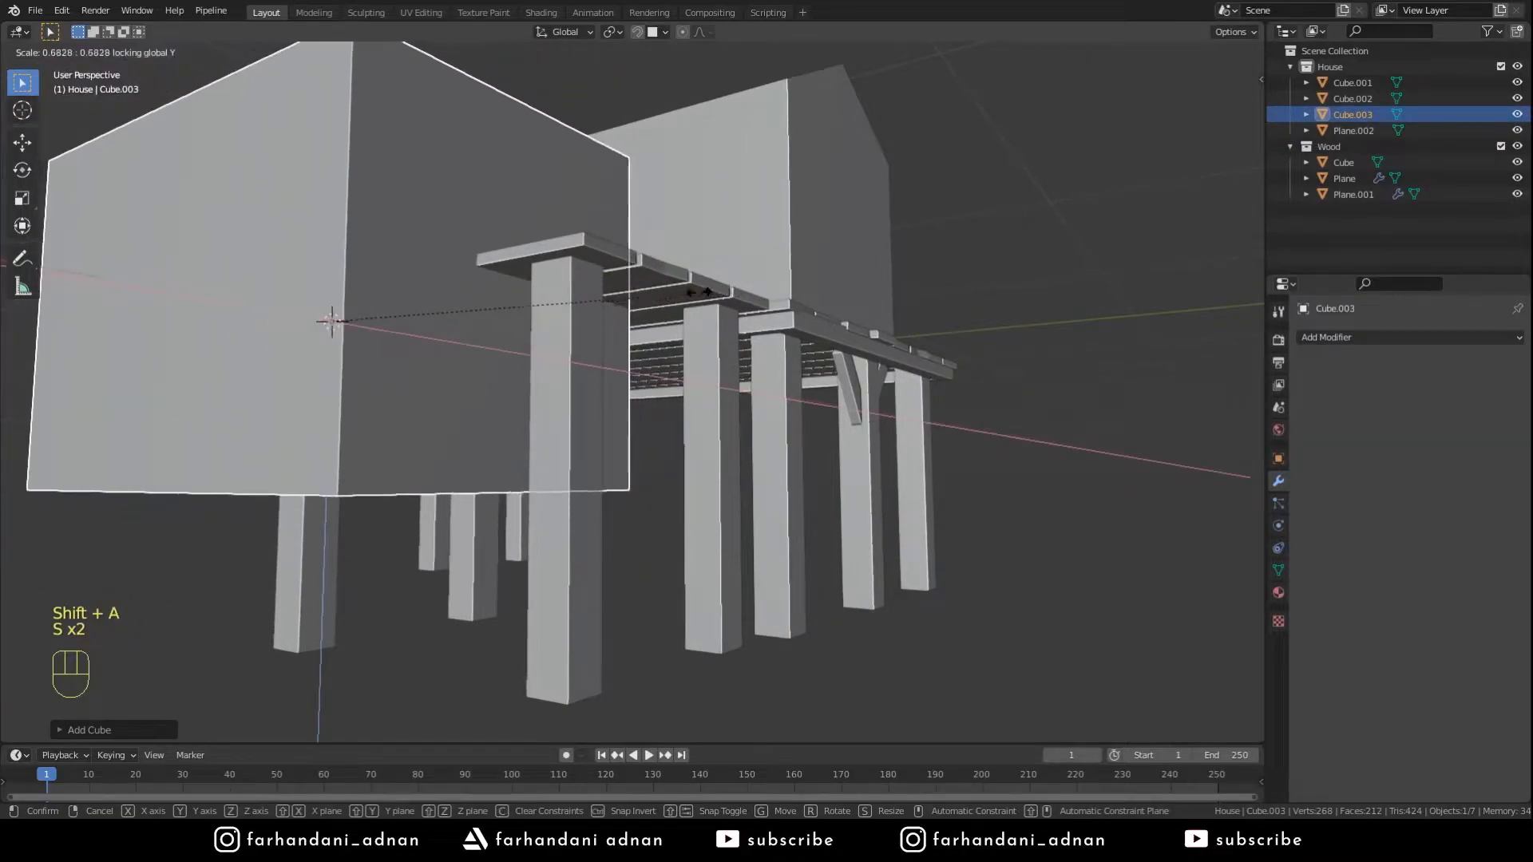
pyautogui.click(350, 311)
# - Slide the new beam along Y until one end meets the inner face of the outer corner post, using snapping
pyautogui.moveTo(353, 311); pyautogui.dragTo(396, 415, button='middle')
pyautogui.hotkey('shift', 'Tab')
pyautogui.press('g')
pyautogui.press('y')
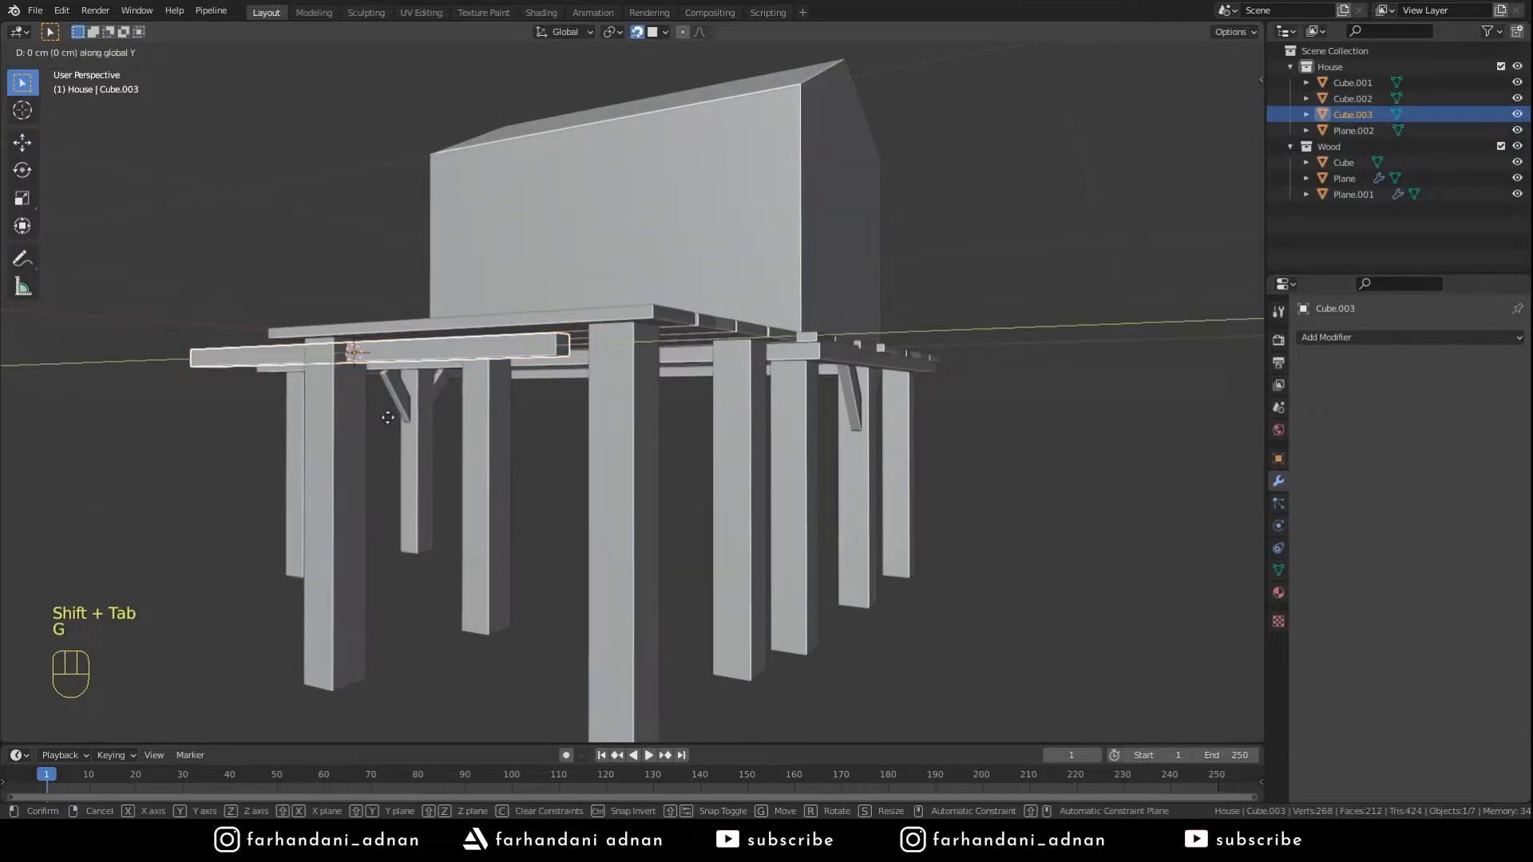
pyautogui.rightClick(360, 434)
pyautogui.hotkey('shift', 'Tab')
pyautogui.press('g')
pyautogui.press('y')
pyautogui.click(430, 442)
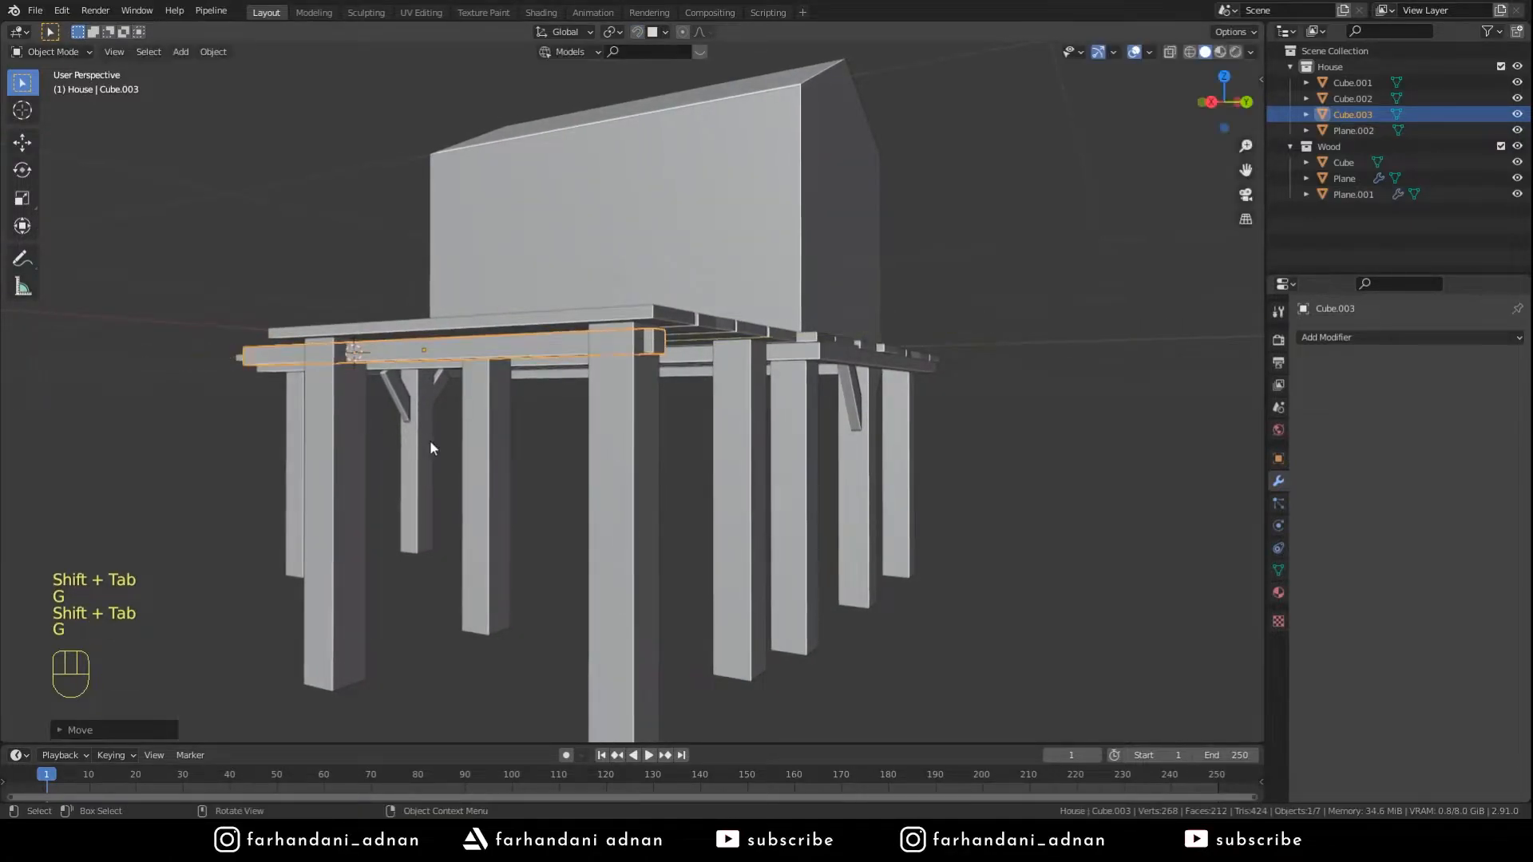
pyautogui.press('g')
pyautogui.press('y')
pyautogui.click(380, 406)
# - Shorten the beam in Edit Mode by moving its overhanging end vertices back to the opposite outer post
pyautogui.moveTo(380, 406); pyautogui.dragTo(411, 415, button='middle')
pyautogui.press('Tab')
pyautogui.press('z')
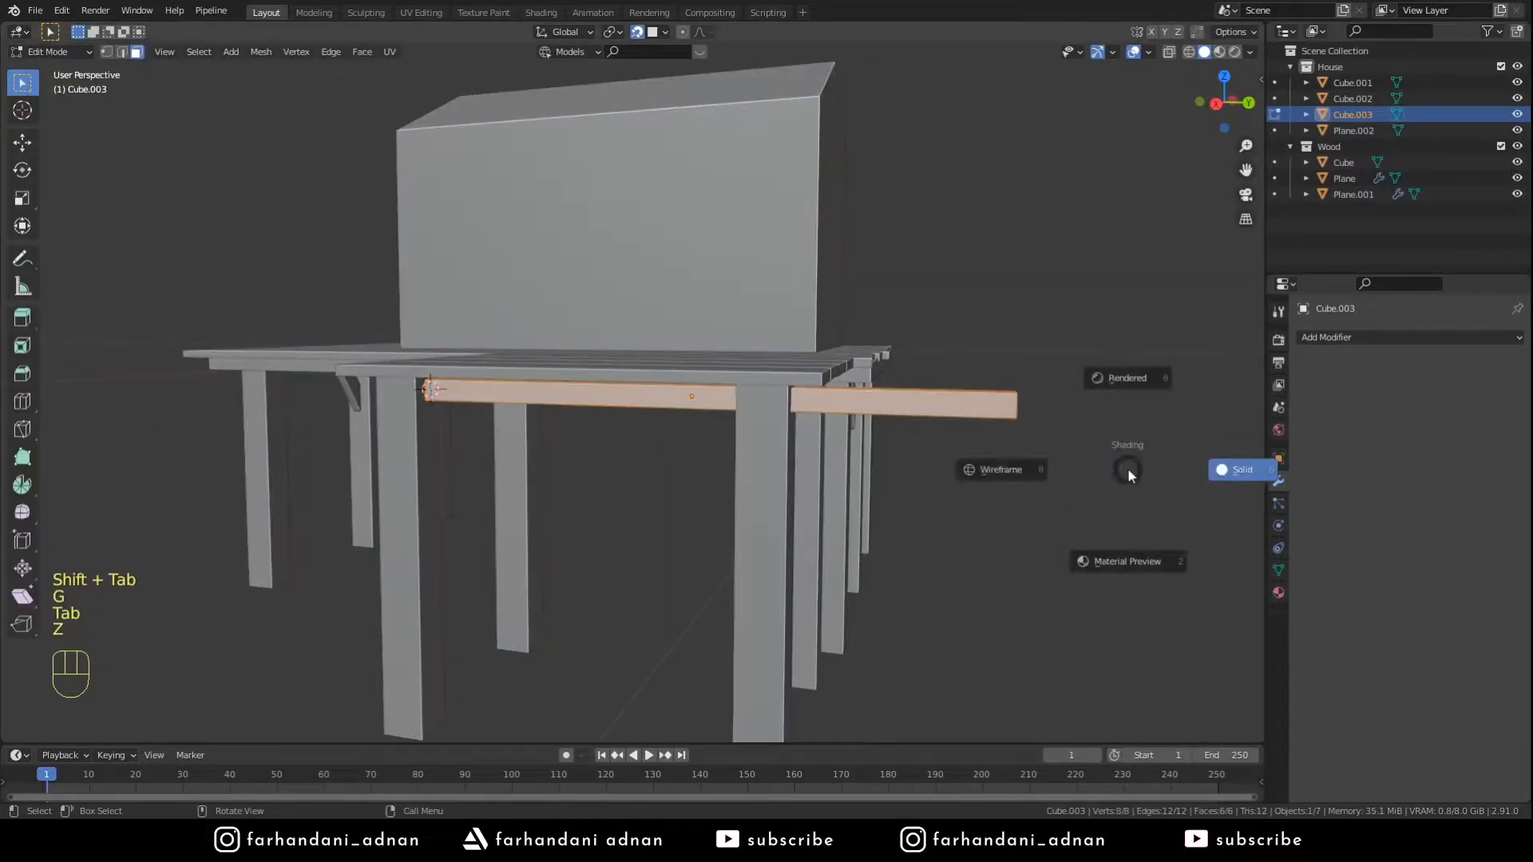
pyautogui.click(1024, 465)
pyautogui.press('1')
pyautogui.moveTo(1010, 348); pyautogui.dragTo(1073, 481)
pyautogui.press('z')
pyautogui.click(1113, 398)
pyautogui.moveTo(1113, 398)
pyautogui.mouseDown(button='middle')
pyautogui.moveTo(941, 387)
pyautogui.moveTo(930, 410)
pyautogui.mouseUp(button='middle')
pyautogui.press('g')
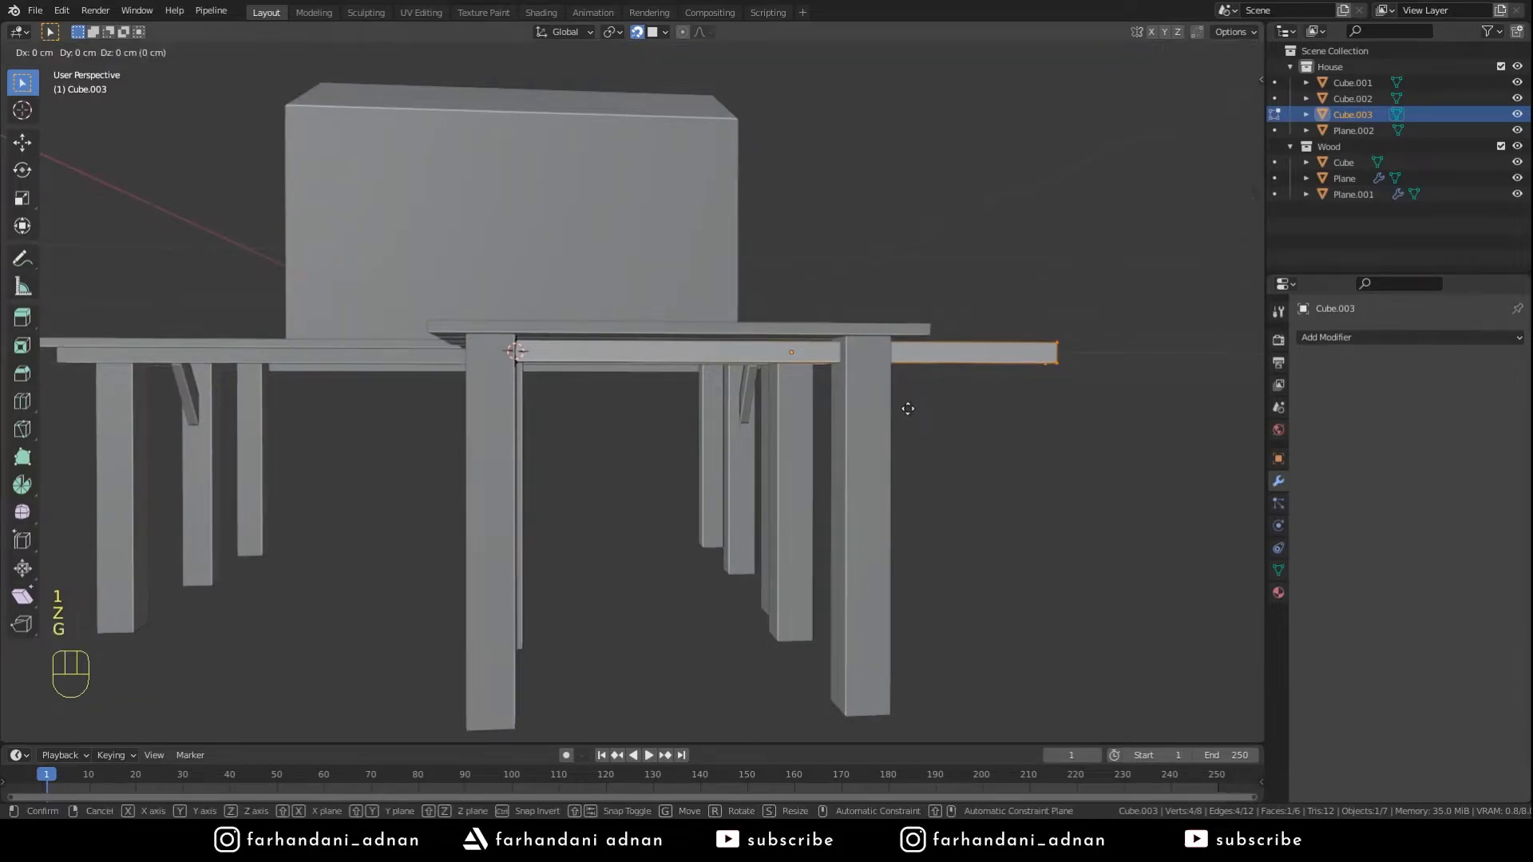
pyautogui.click(837, 407)
pyautogui.press('Tab')
# - Adjust the beam's position between the two outer posts along a single axis and turn snapping off
pyautogui.moveTo(859, 398); pyautogui.dragTo(814, 396, button='middle')
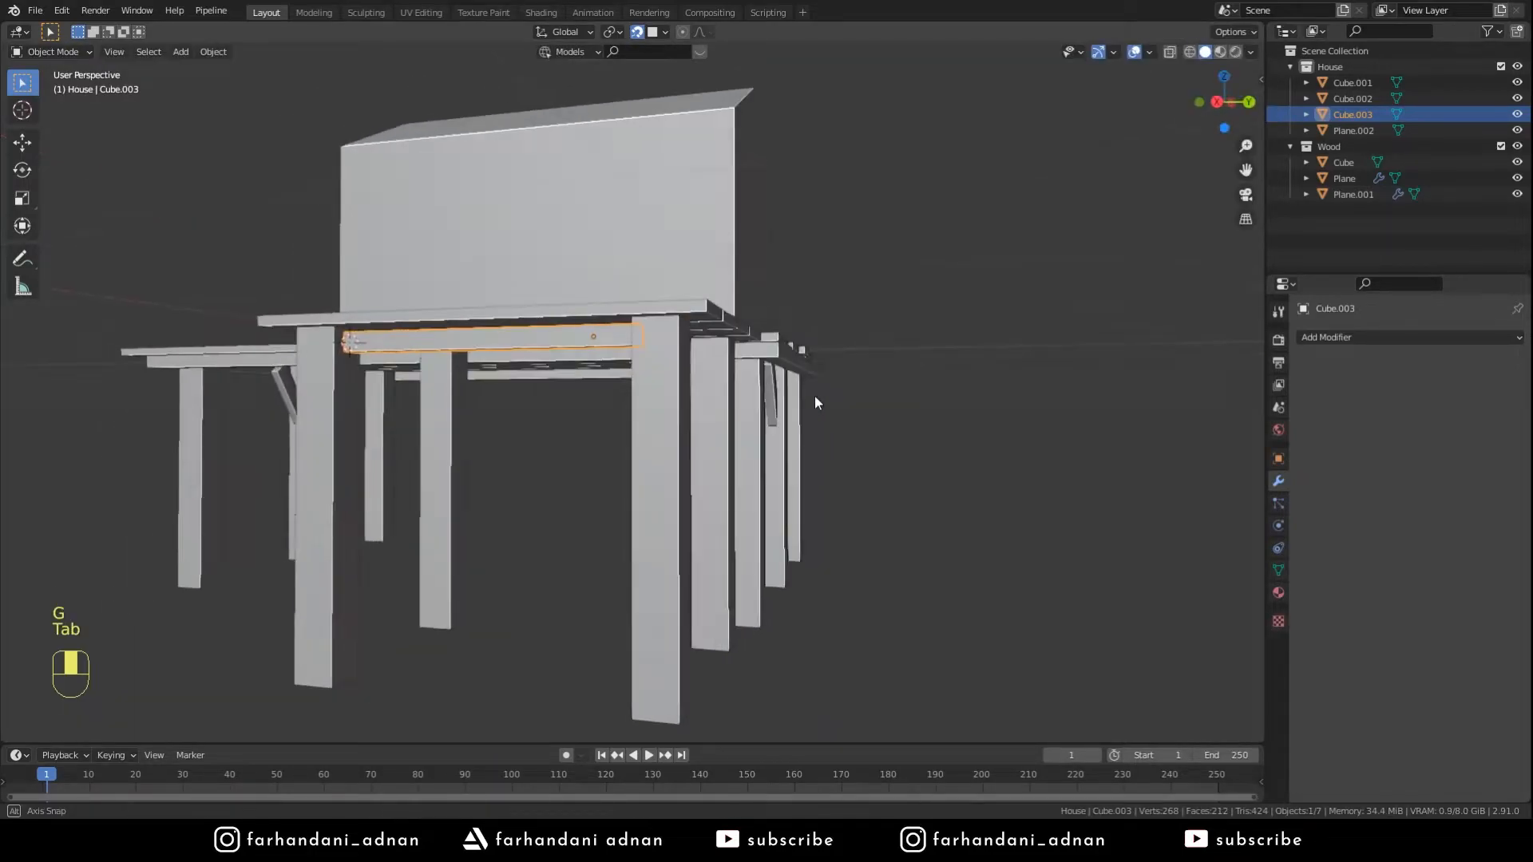
pyautogui.moveTo(503, 321); pyautogui.dragTo(523, 275, button='middle')
pyautogui.keyDown('shift'); pyautogui.moveTo(630, 302); pyautogui.dragTo(794, 423, button='middle'); pyautogui.keyUp('shift')
pyautogui.press('g')
pyautogui.middleClick(595, 356)
pyautogui.click(549, 366)
pyautogui.press('a')
pyautogui.press('a')
pyautogui.press('a')
pyautogui.click(671, 383)
pyautogui.hotkey('shift', 'Tab')
# - Duplicate the beam to the side section's inner pair of posts and join both beams into one object
pyautogui.moveTo(533, 438); pyautogui.dragTo(581, 421, button='middle')
pyautogui.hotkey('shift', 'd')
pyautogui.click(621, 422)
pyautogui.keyDown('shift'); pyautogui.click(477, 379); pyautogui.keyUp('shift')
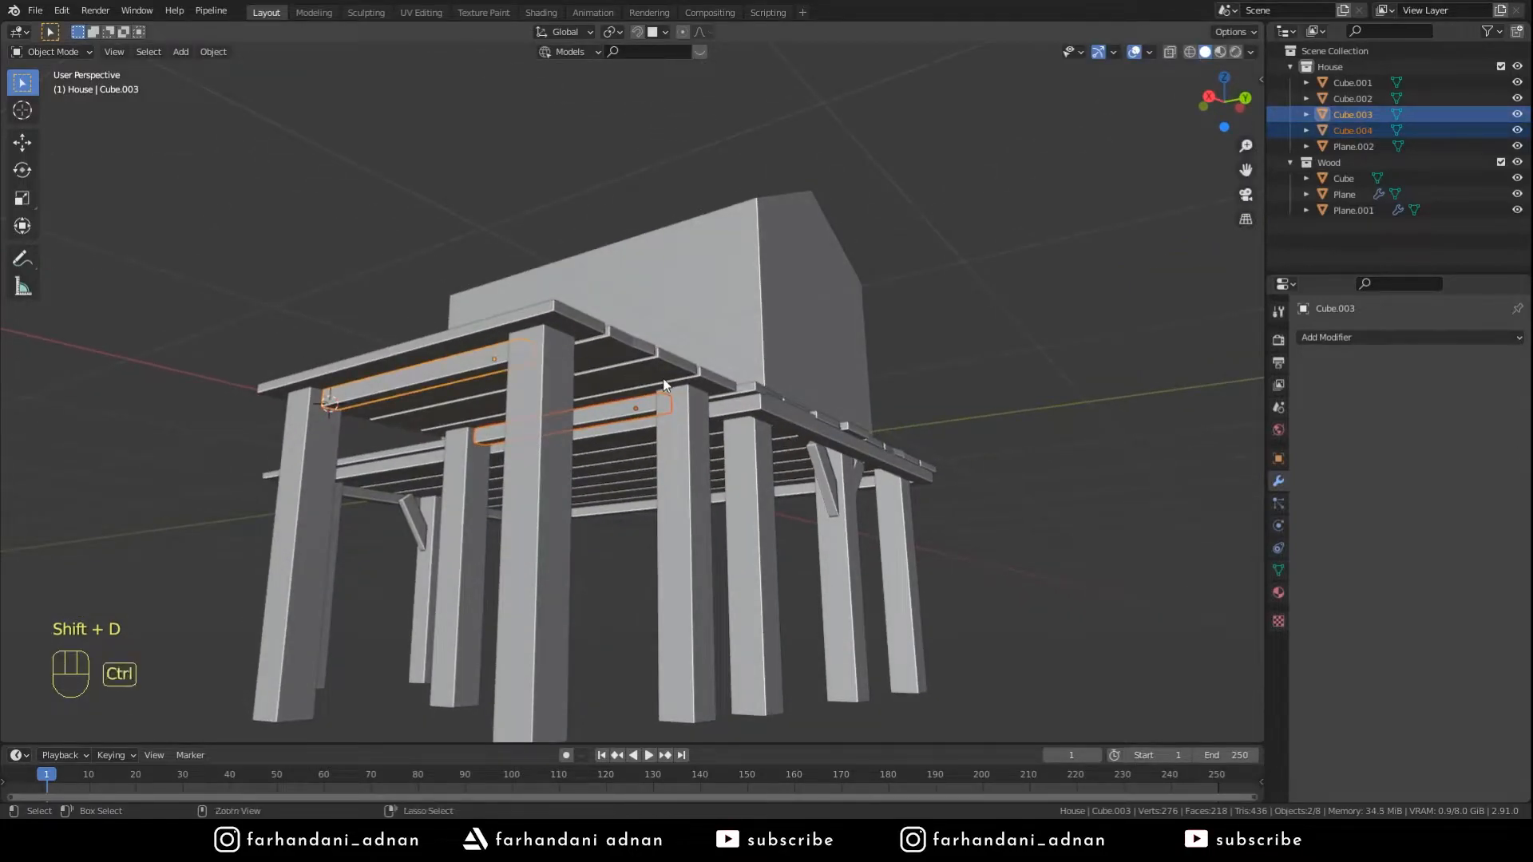
# - Duplicate the joined beams in place, recenter the copy's origin and rotate it 90° about Z
pyautogui.hotkey('shift', 'd')
pyautogui.rightClick(664, 380)
pyautogui.moveTo(666, 385); pyautogui.dragTo(759, 500, button='middle')
pyautogui.rightClick(811, 471)
pyautogui.moveTo(811, 471)
pyautogui.click(908, 482)
pyautogui.scroll(-2, 908, 480)
pyautogui.write('rz')
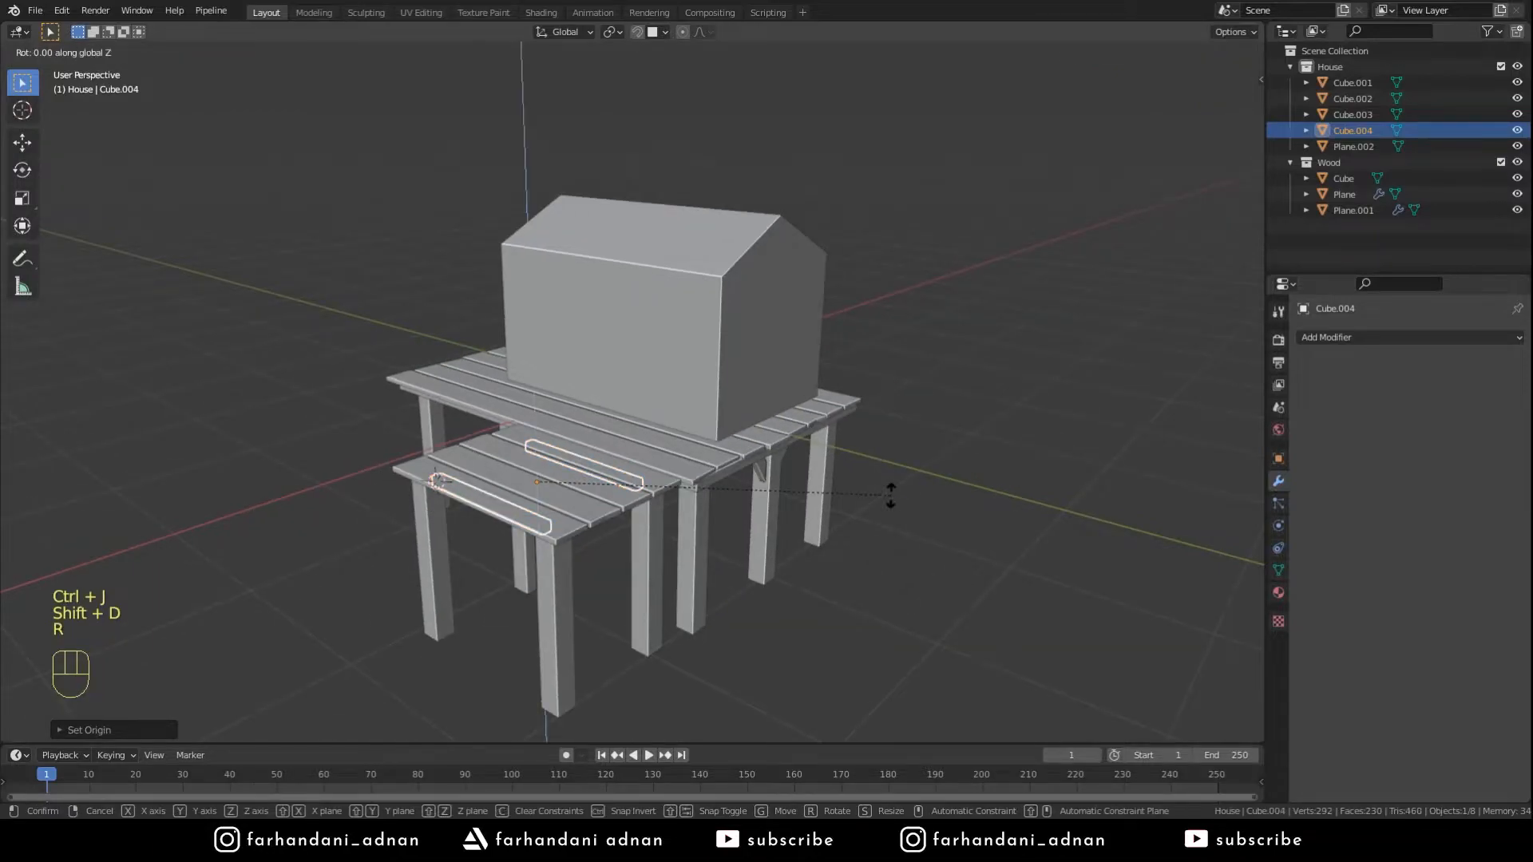
pyautogui.write('90')
pyautogui.press('Return')
pyautogui.moveTo(891, 502); pyautogui.dragTo(678, 368, button='middle')
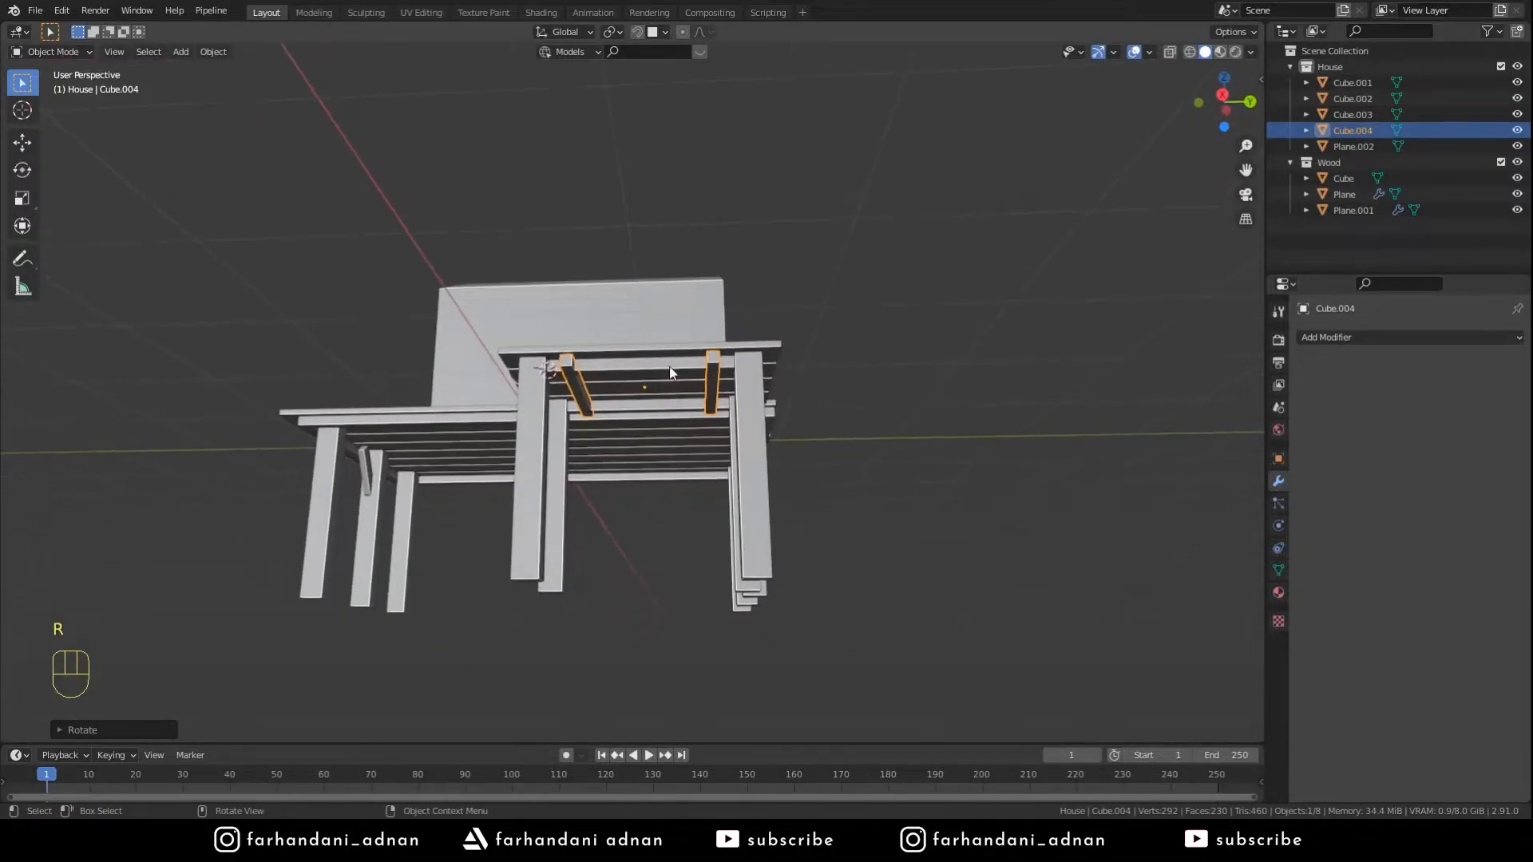
pyautogui.scroll(3, 622, 399)
pyautogui.press('s')
pyautogui.press('y')
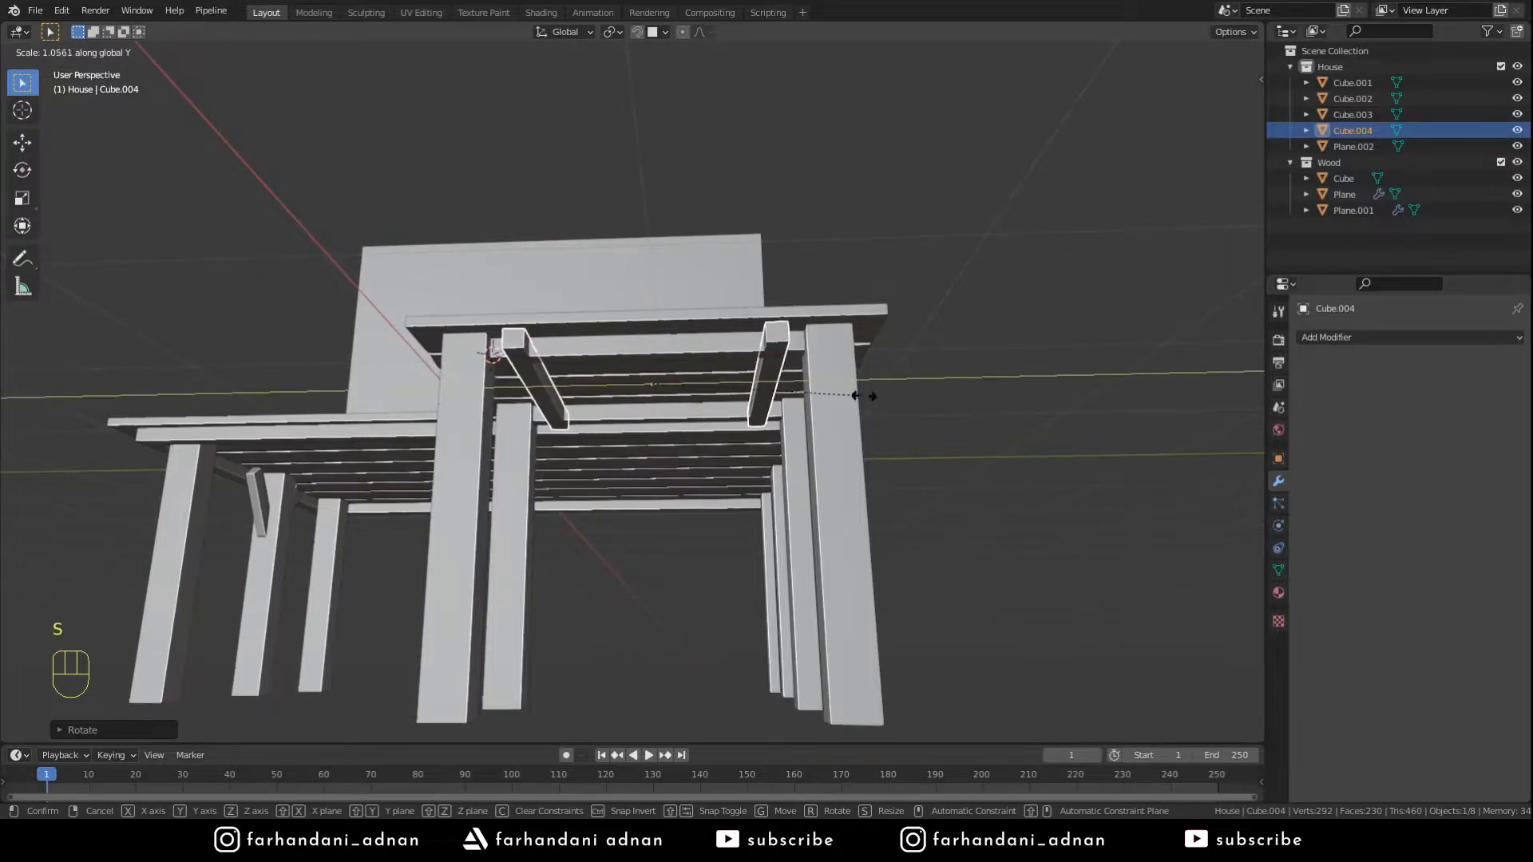
pyautogui.rightClick(902, 390)
# - In Edit Mode, select one of the two rotated beams and move it along Y into line with its nearby posts
pyautogui.press('Tab')
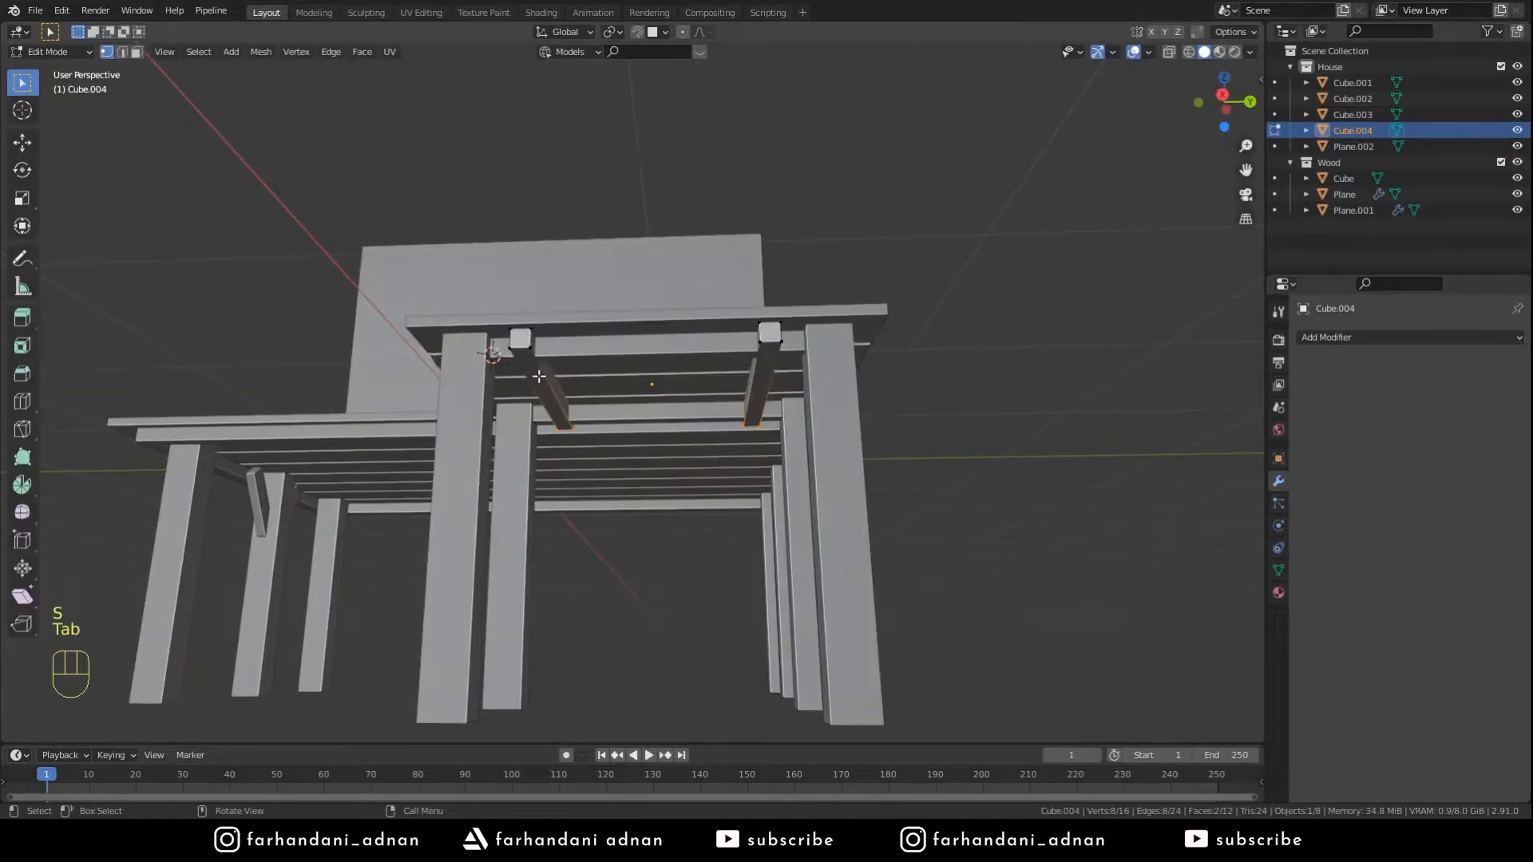
pyautogui.press('l')
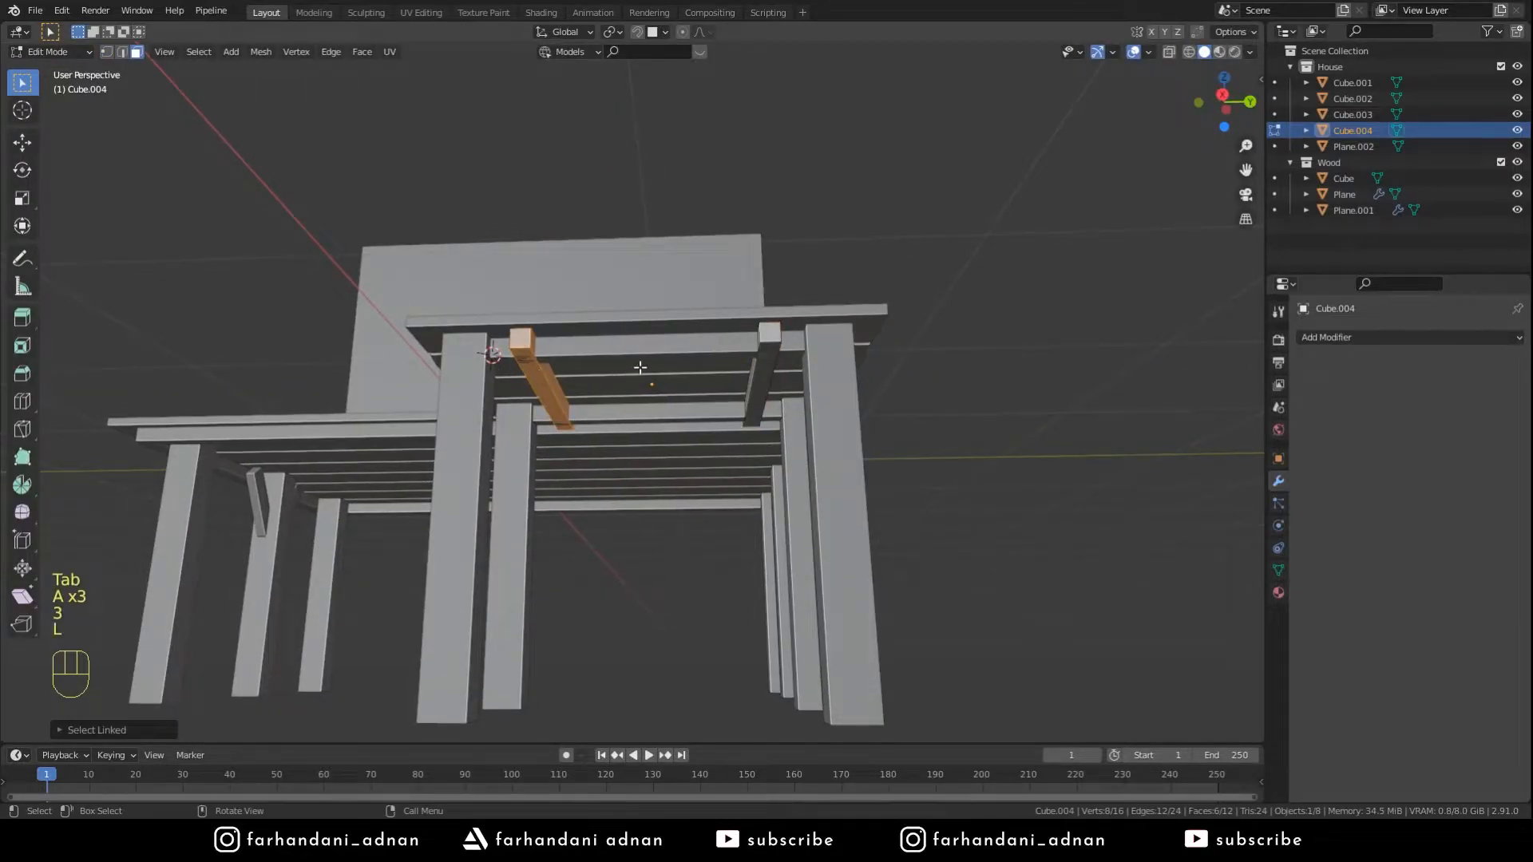
pyautogui.press('g')
pyautogui.press('y')
pyautogui.click(593, 364)
# - Scale the selected beam down along X so its ends no longer protrude beyond the two posts
pyautogui.moveTo(595, 365); pyautogui.dragTo(822, 383, button='middle')
pyautogui.keyDown('shift'); pyautogui.moveTo(1038, 447); pyautogui.dragTo(879, 487, button='middle'); pyautogui.keyUp('shift')
pyautogui.moveTo(879, 487); pyautogui.dragTo(927, 496, button='middle')
pyautogui.scroll(4, 930, 498)
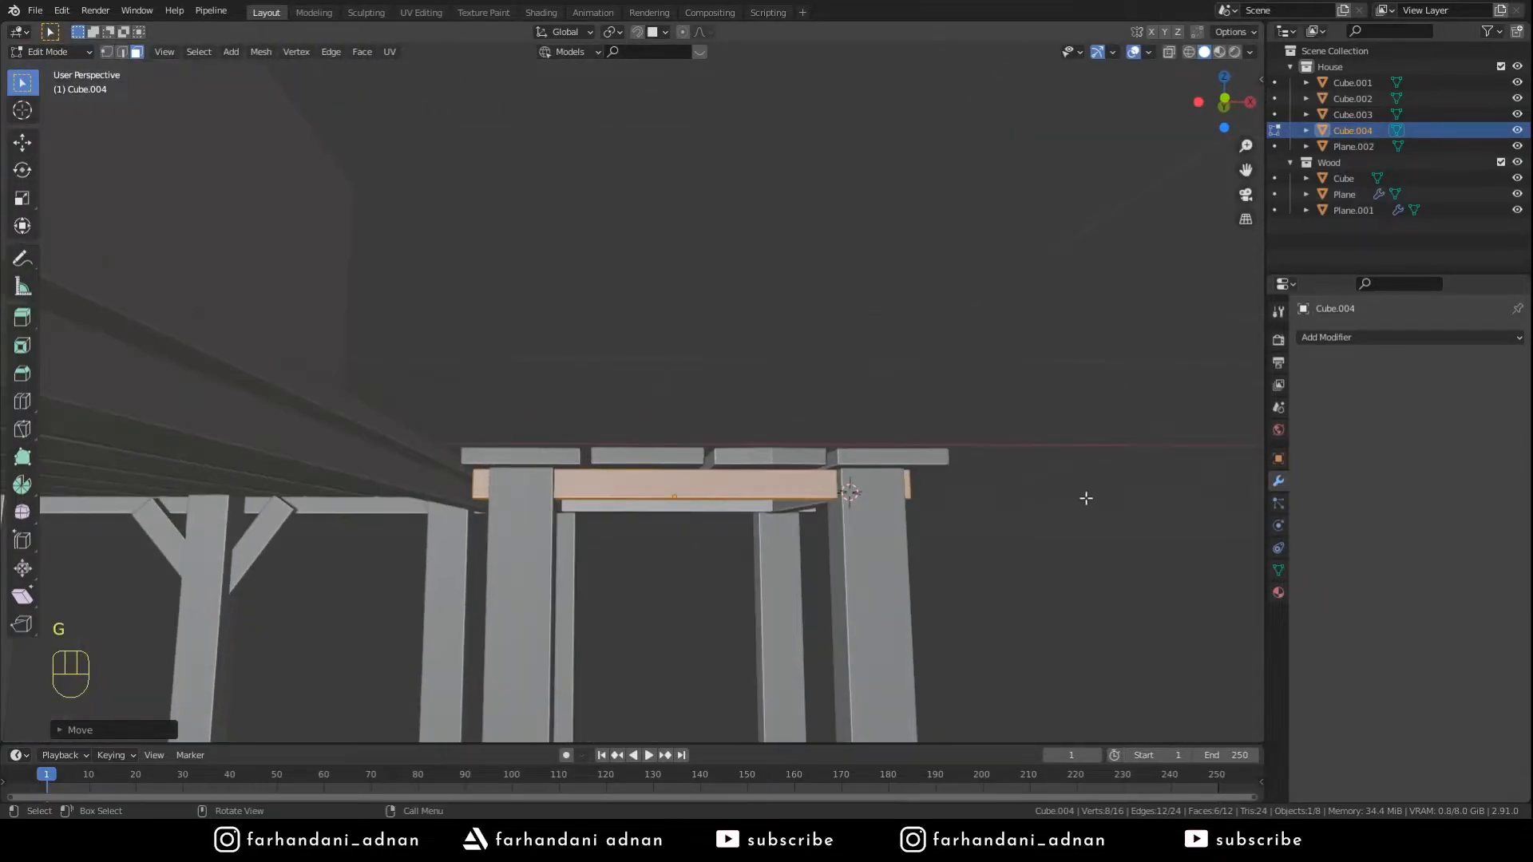
pyautogui.press('s')
pyautogui.press('x')
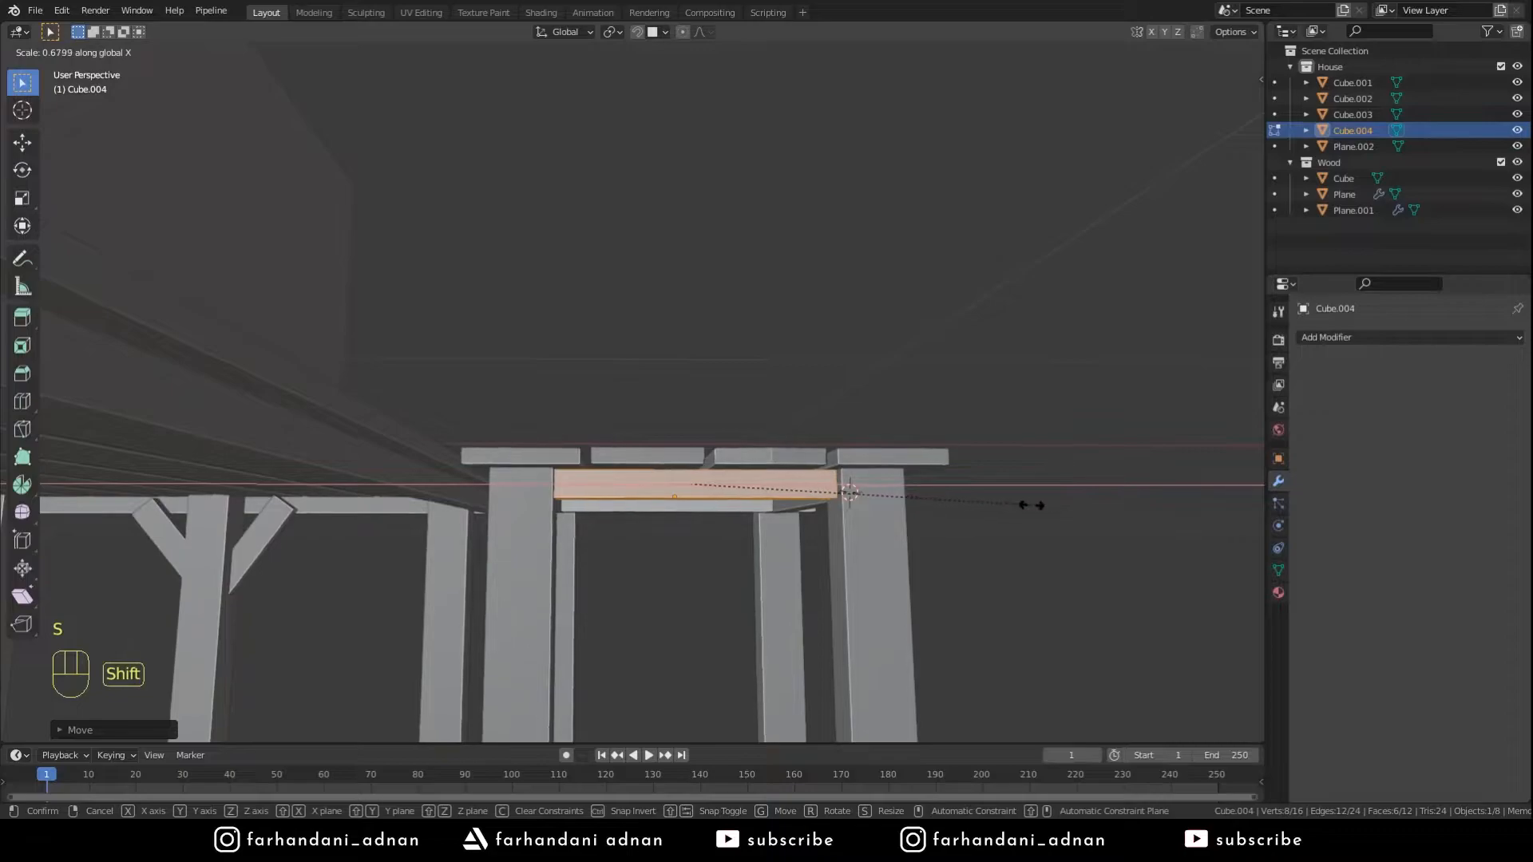
pyautogui.click(1099, 507)
# - Select only the other rotated beam and move it along Y into line with the posts on its side
pyautogui.moveTo(1100, 508); pyautogui.dragTo(819, 461, button='middle')
pyautogui.press('Tab')
pyautogui.press('Tab')
pyautogui.press('a')
pyautogui.press('a')
pyautogui.press('a')
pyautogui.press('l')
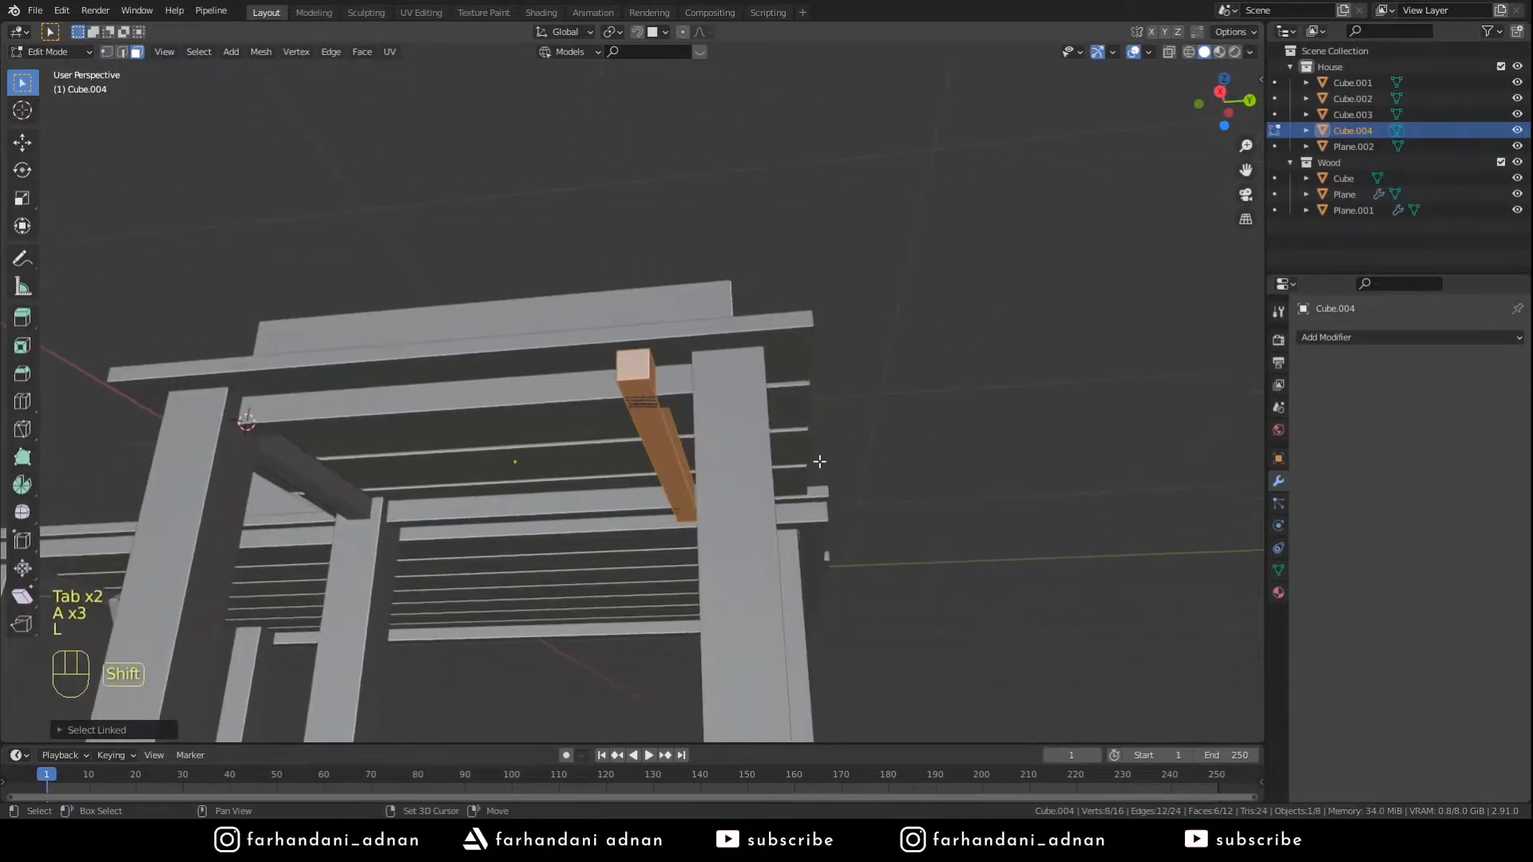
pyautogui.press('g')
pyautogui.press('x')
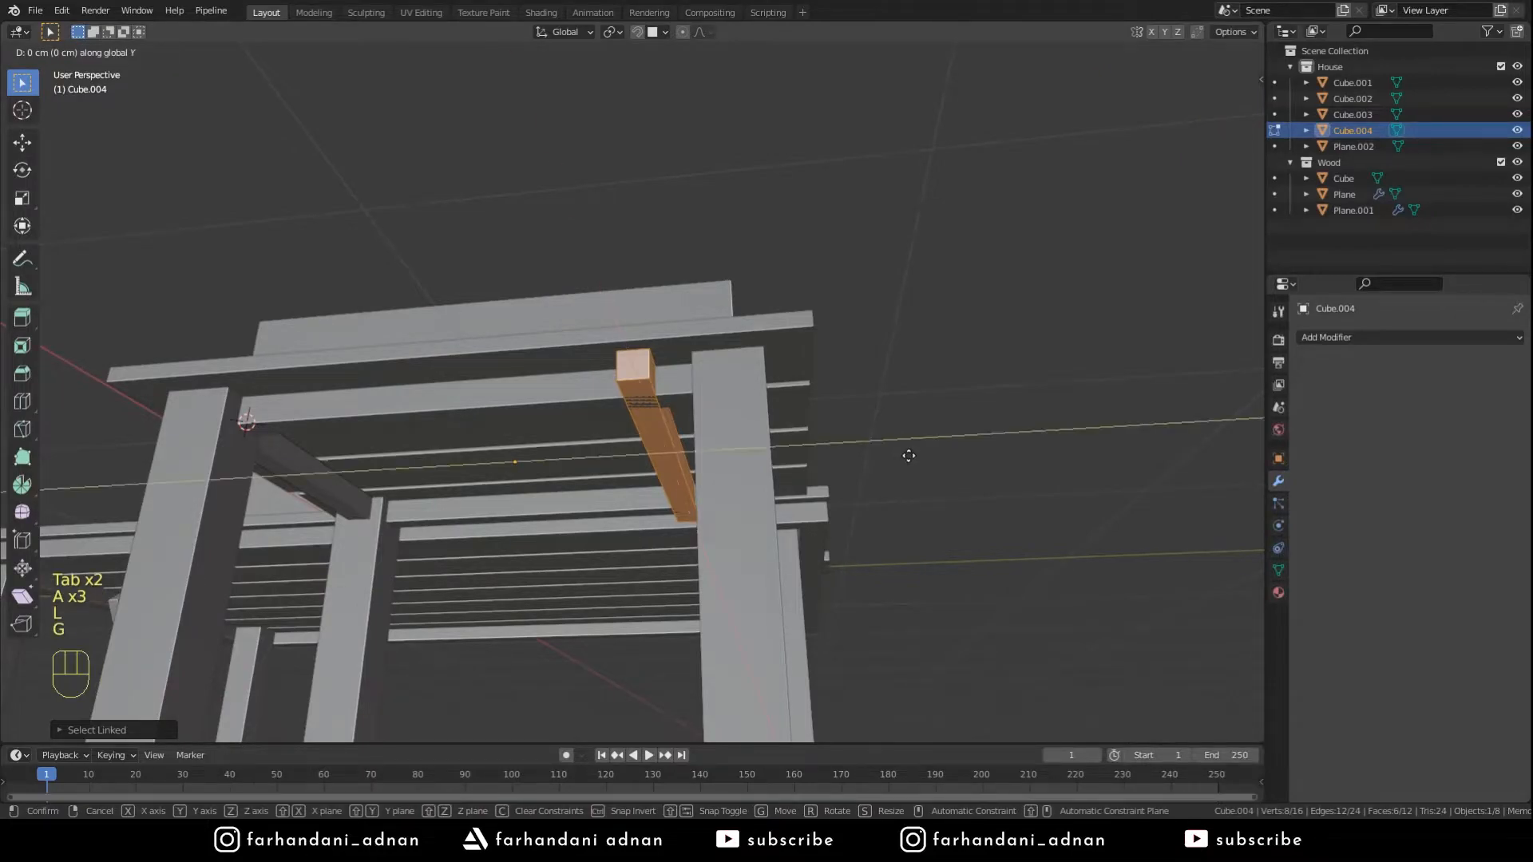
pyautogui.click(975, 469)
# - Scale the second beam along X to fit between its posts, refining its length in wireframe shading
pyautogui.moveTo(976, 472); pyautogui.dragTo(993, 521, button='middle')
pyautogui.press('s')
pyautogui.press('x')
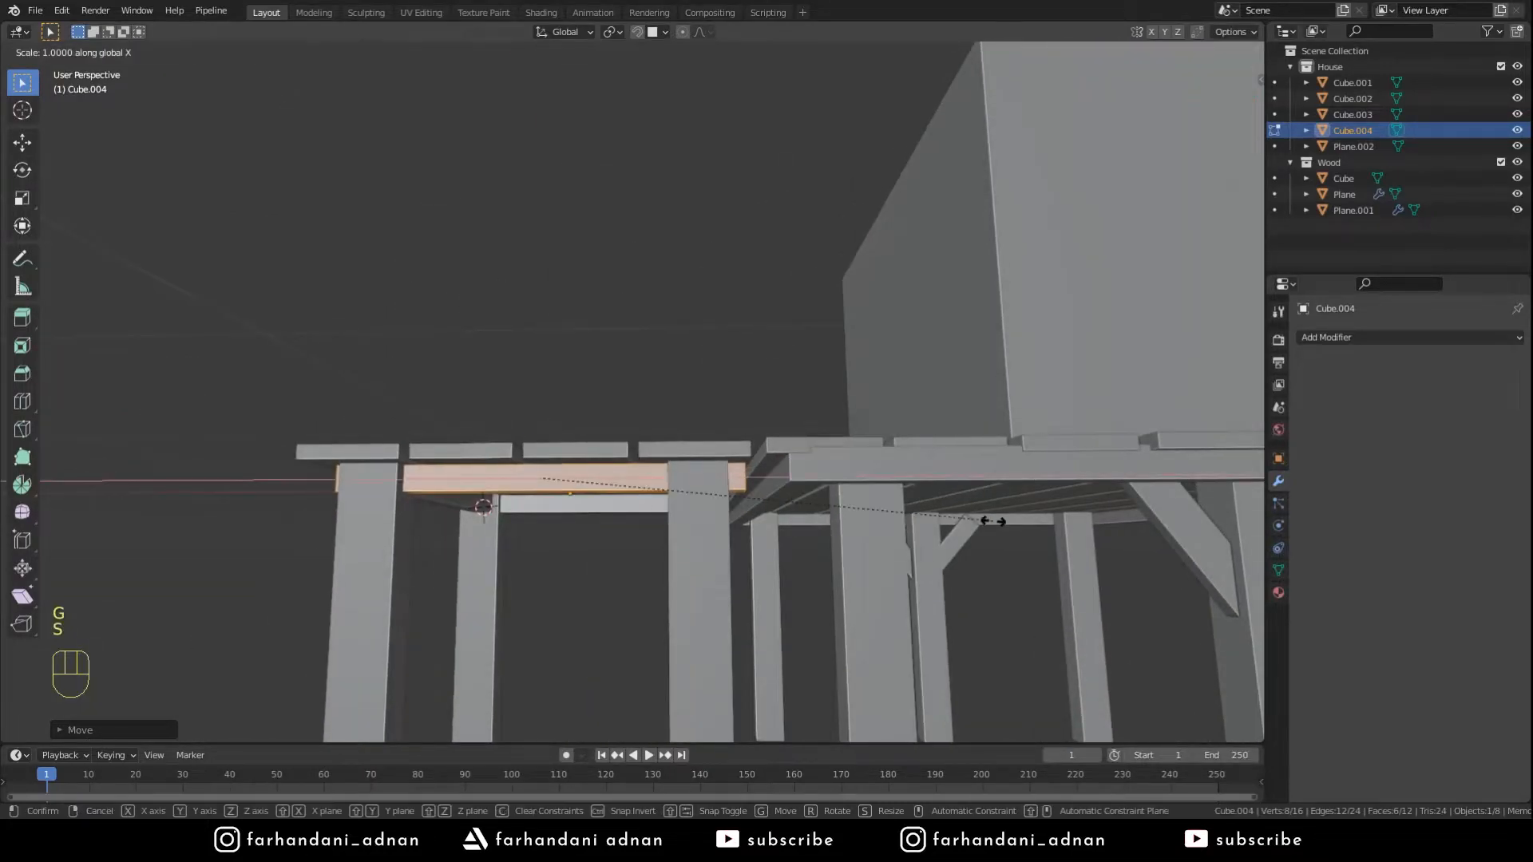
pyautogui.click(895, 529)
pyautogui.hotkey('alt', 'z')
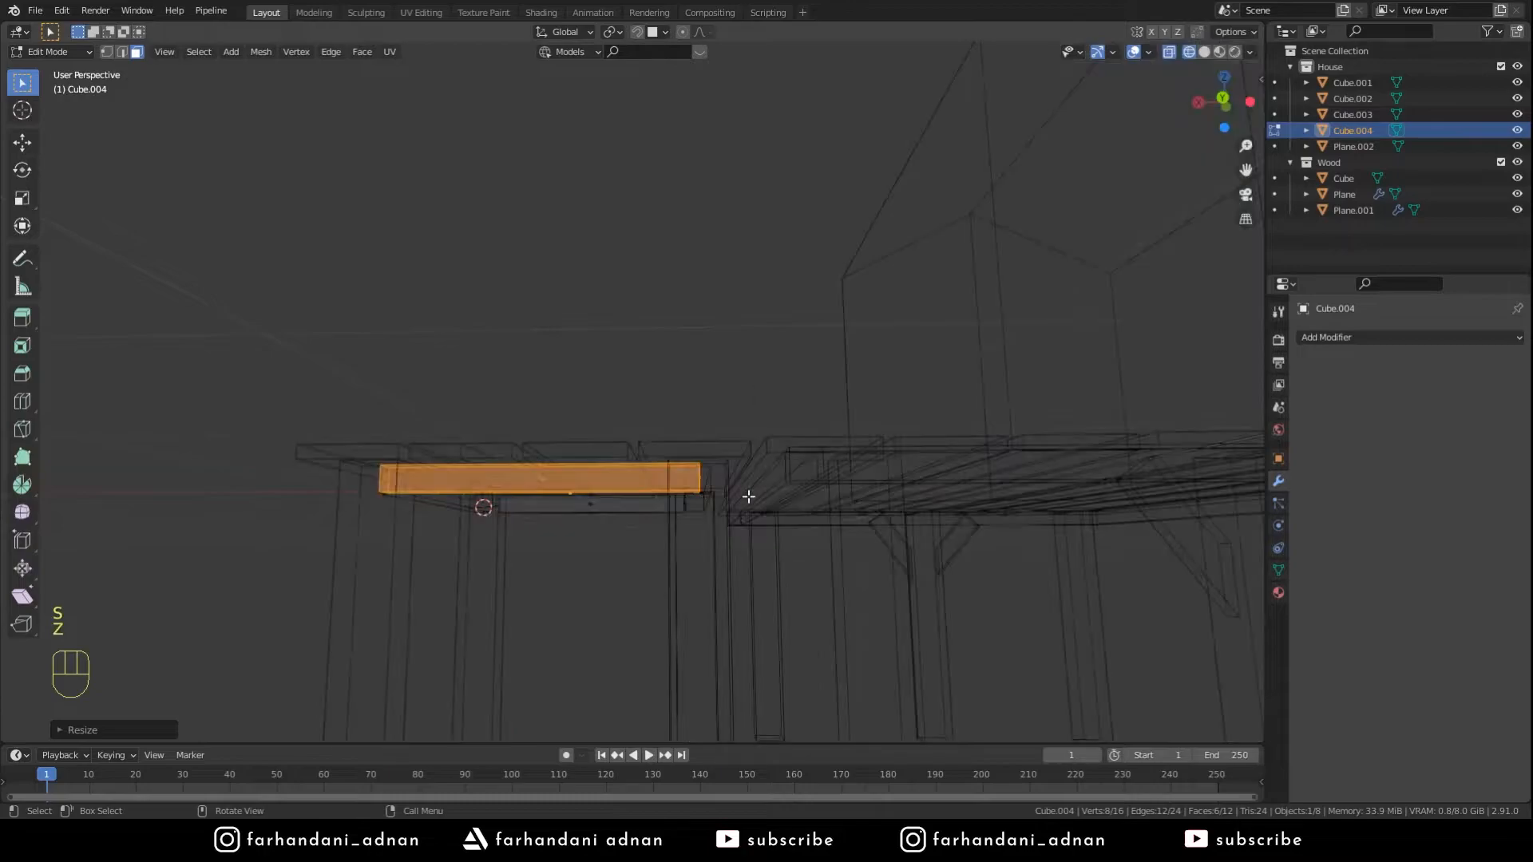
pyautogui.press('s')
pyautogui.press('x')
pyautogui.click(883, 503)
# - Return to Object Mode with solid shading and deselect everything
pyautogui.moveTo(654, 488); pyautogui.dragTo(669, 517, button='middle')
pyautogui.press('z')
pyautogui.click(773, 524)
pyautogui.press('Tab')
pyautogui.press('z')
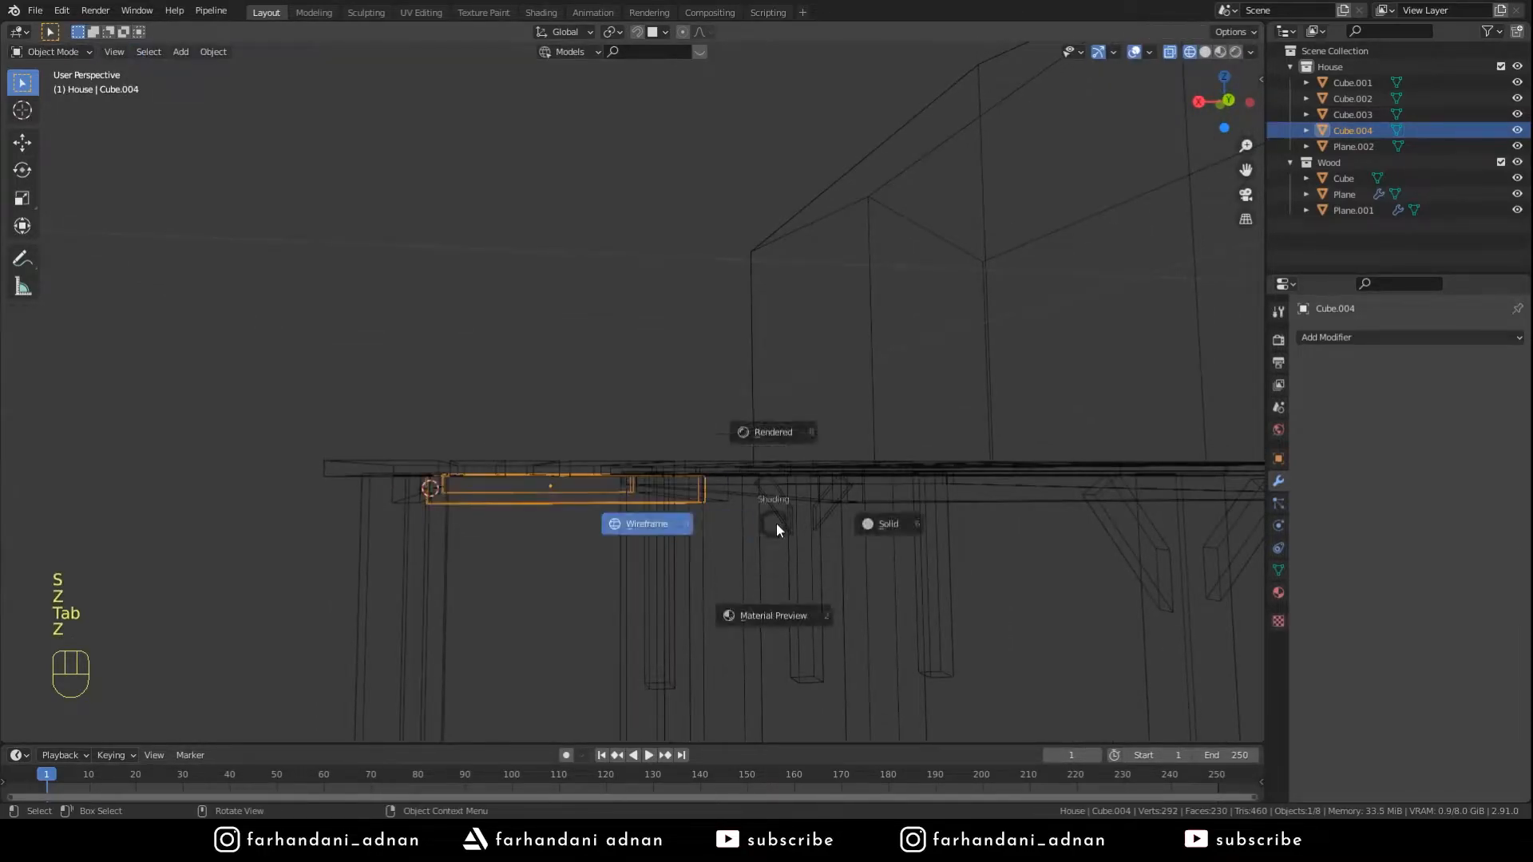
pyautogui.click(874, 524)
pyautogui.moveTo(553, 455); pyautogui.dragTo(659, 368, button='middle')
pyautogui.press('Tab')
pyautogui.press('Tab')
pyautogui.press('a')
pyautogui.press('a')
pyautogui.press('a')
# - Add a ground plane, move it beneath the house and scale it up to extend beyond the whole structure
pyautogui.scroll(-4, 722, 475)
pyautogui.scroll(-3, 749, 449)
pyautogui.hotkey('shift', 'a')
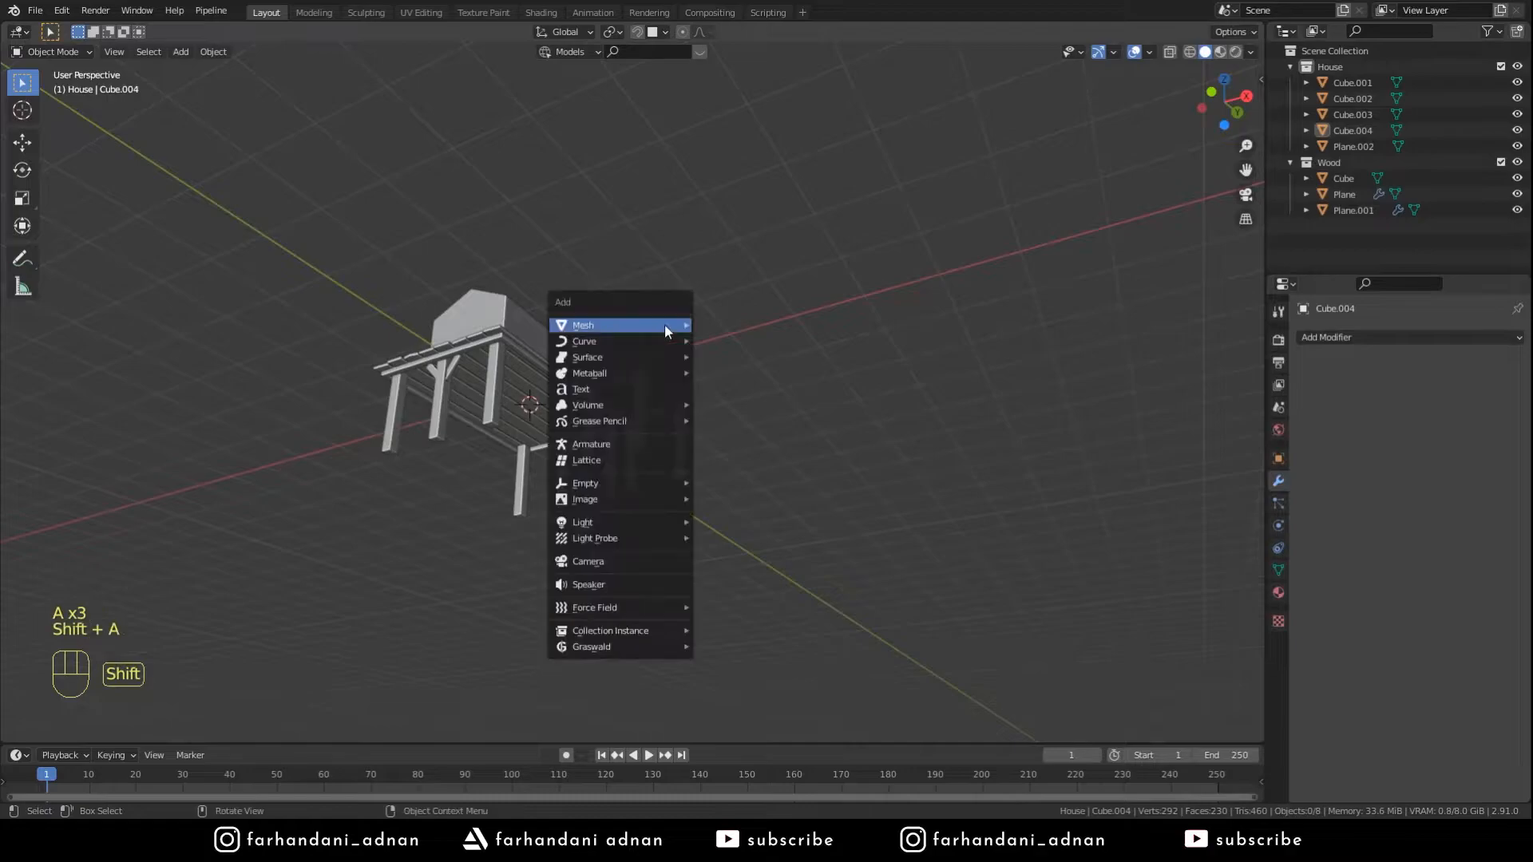
pyautogui.moveTo(664, 324)
pyautogui.click(728, 322)
pyautogui.moveTo(728, 323); pyautogui.dragTo(699, 452, button='middle')
pyautogui.press('g')
pyautogui.click(663, 420)
pyautogui.press('s')
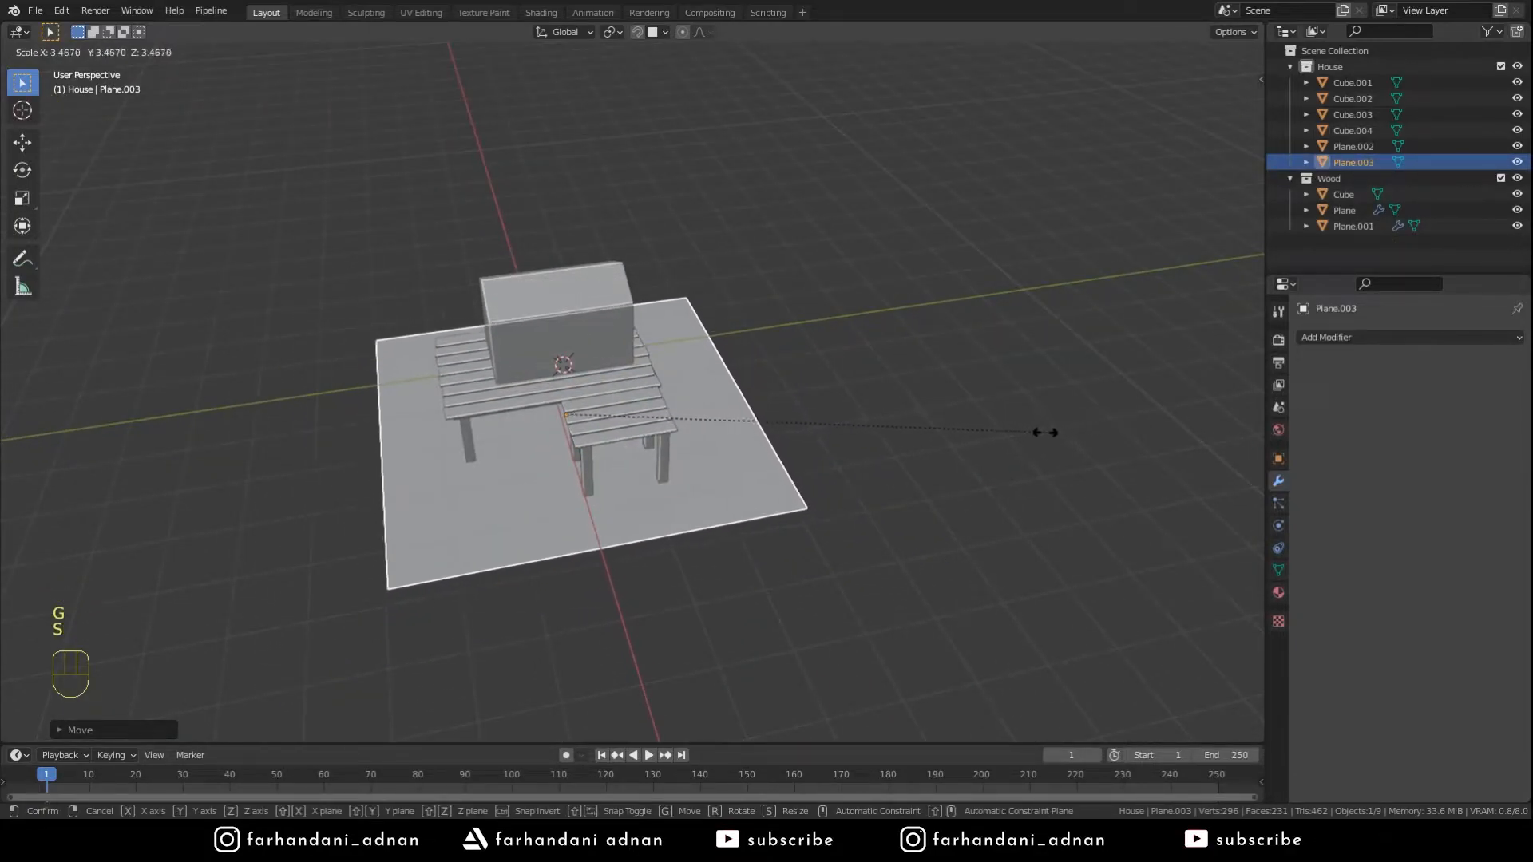
pyautogui.click(1030, 438)
# - Turn snapping on, move the ground plane along Z to the bottom ends of the posts and deselect it
pyautogui.moveTo(1030, 438); pyautogui.dragTo(623, 434, button='middle')
pyautogui.scroll(3, 678, 415)
pyautogui.press('a')
pyautogui.press('a')
pyautogui.press('a')
pyautogui.click(556, 364)
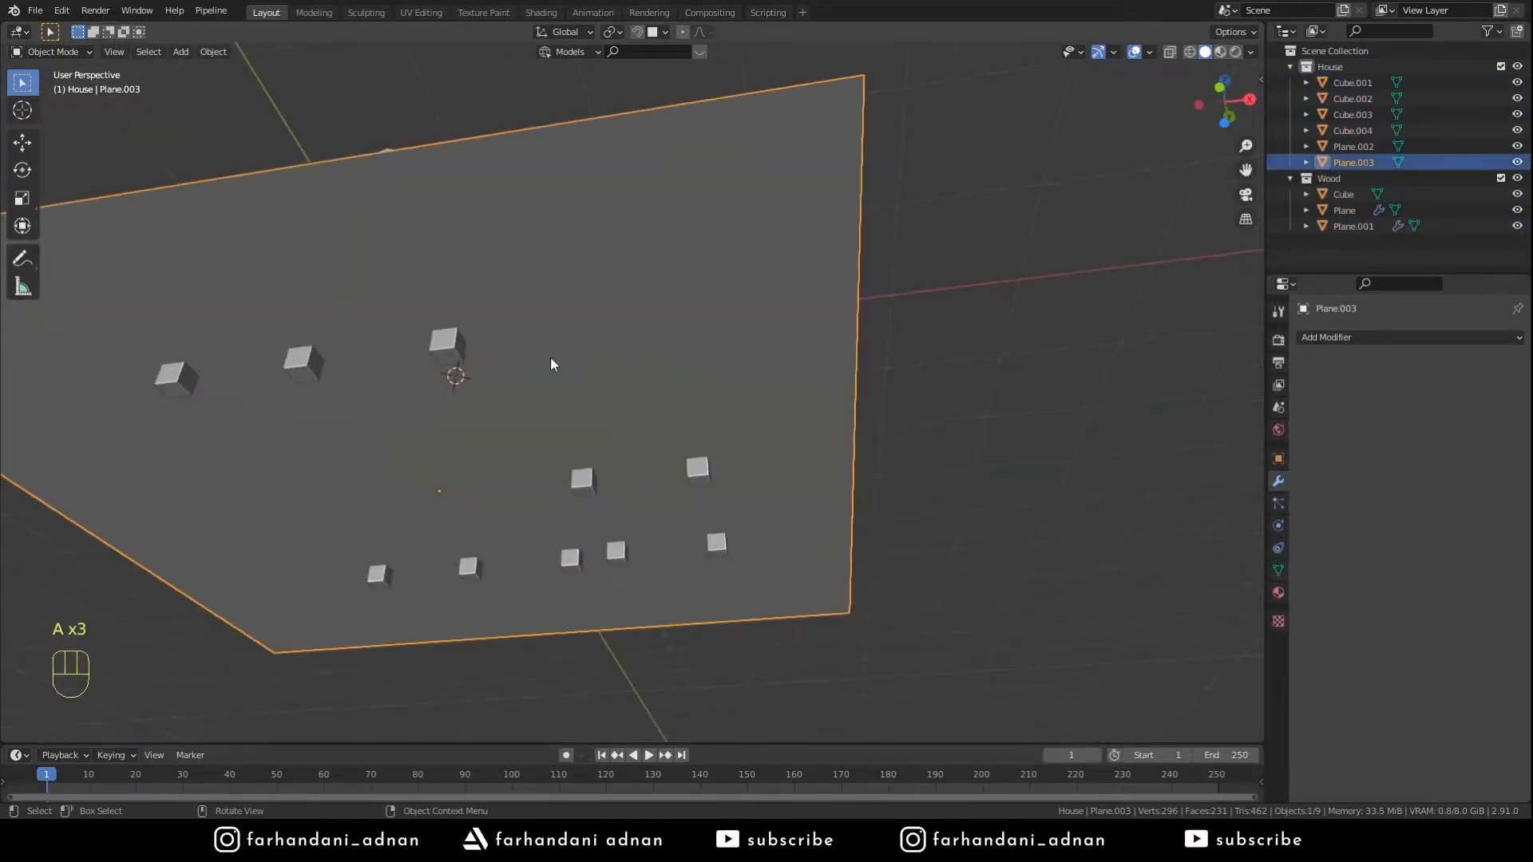
pyautogui.press('g')
pyautogui.press('z')
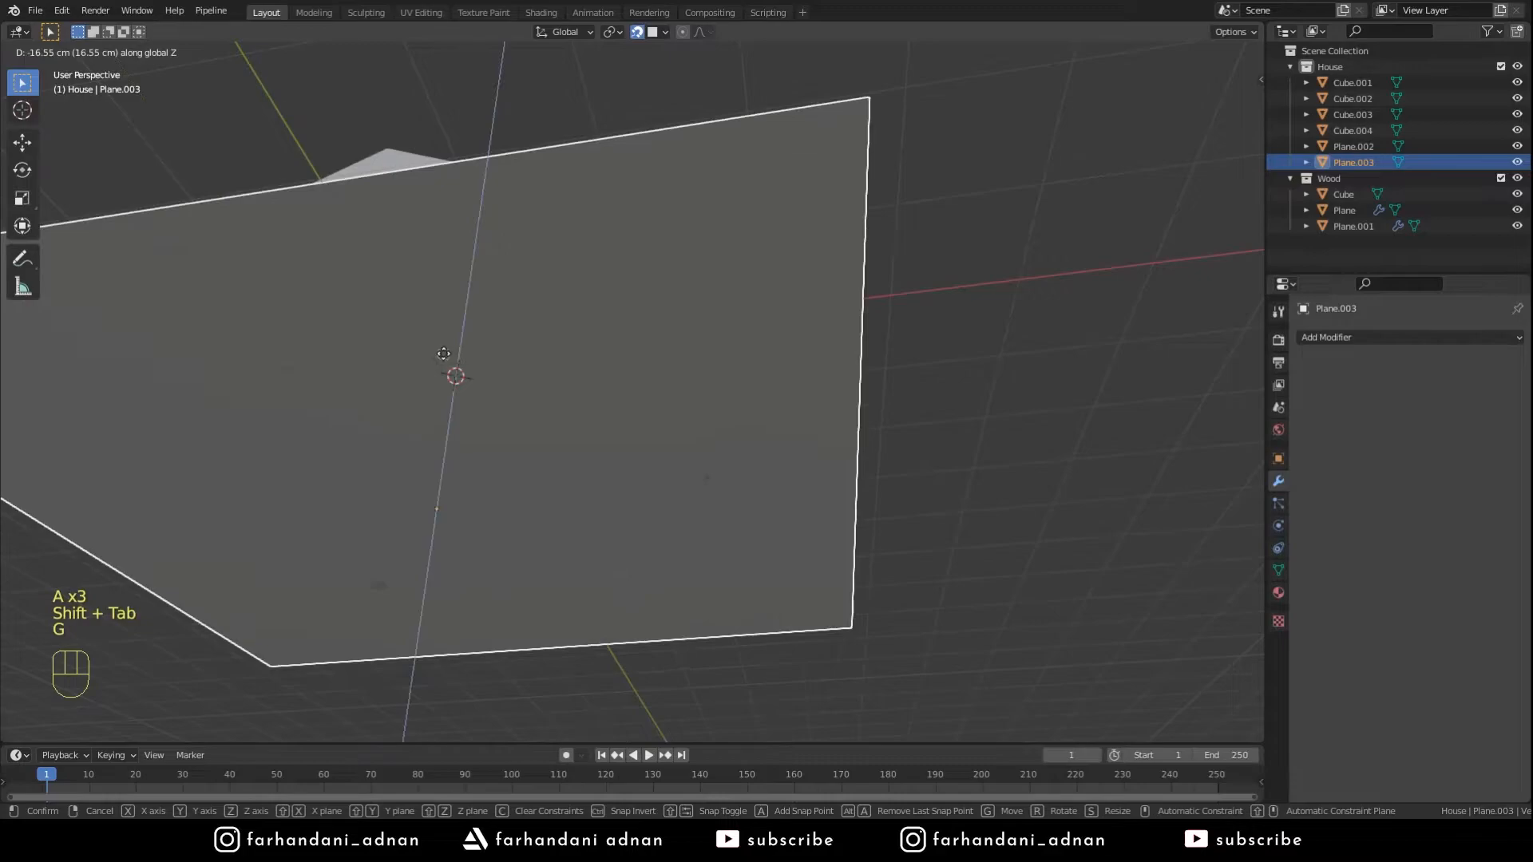
pyautogui.click(446, 359)
pyautogui.press('a')
pyautogui.press('a')
pyautogui.press('a')
pyautogui.moveTo(672, 286); pyautogui.dragTo(749, 390, button='middle')
pyautogui.scroll(-4, 633, 401)
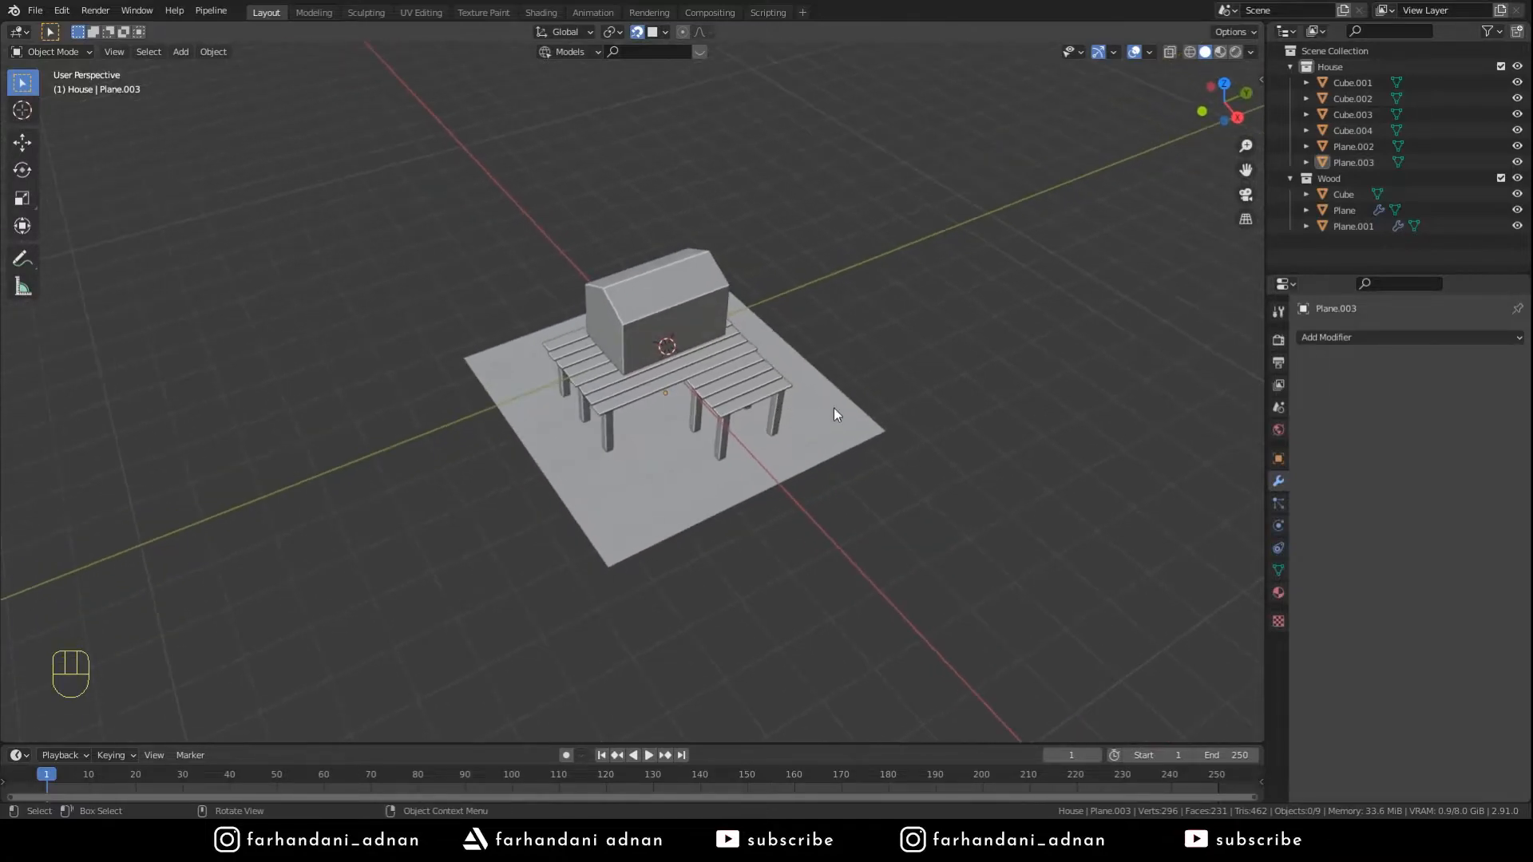
# - Collapse the existing collections and create a new collection named Tangga
pyautogui.scroll(3, 827, 406)
pyautogui.click(1290, 179)
pyautogui.rightClick(1344, 143)
pyautogui.click(1344, 143)
pyautogui.doubleClick(1357, 97)
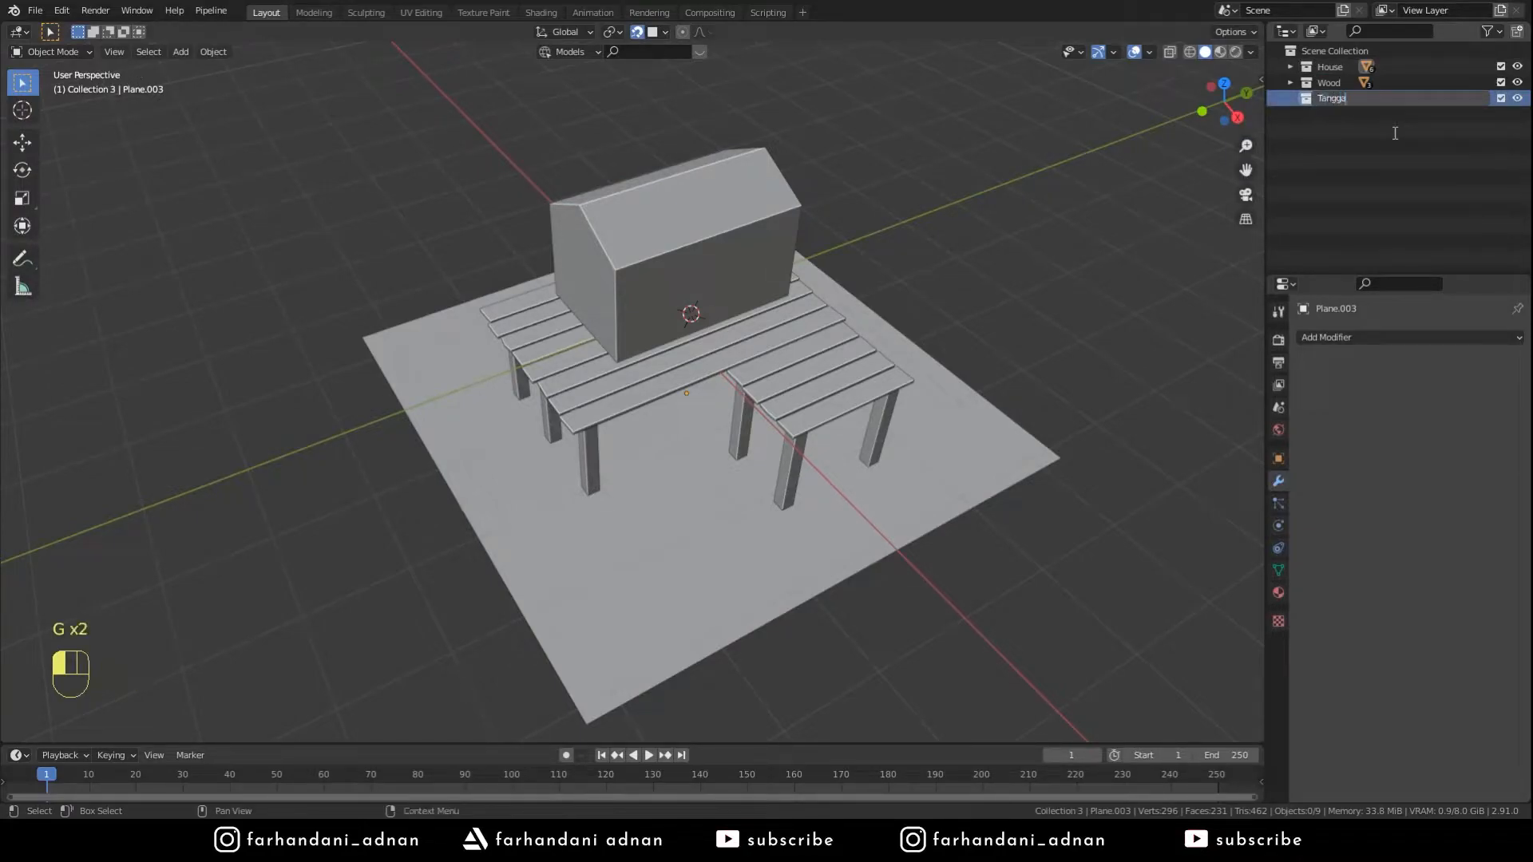
# - Place the 3D cursor at the upper end of the side section's outer corner post
pyautogui.scroll(2, 982, 303)
pyautogui.moveTo(915, 395); pyautogui.dragTo(840, 350, button='middle')
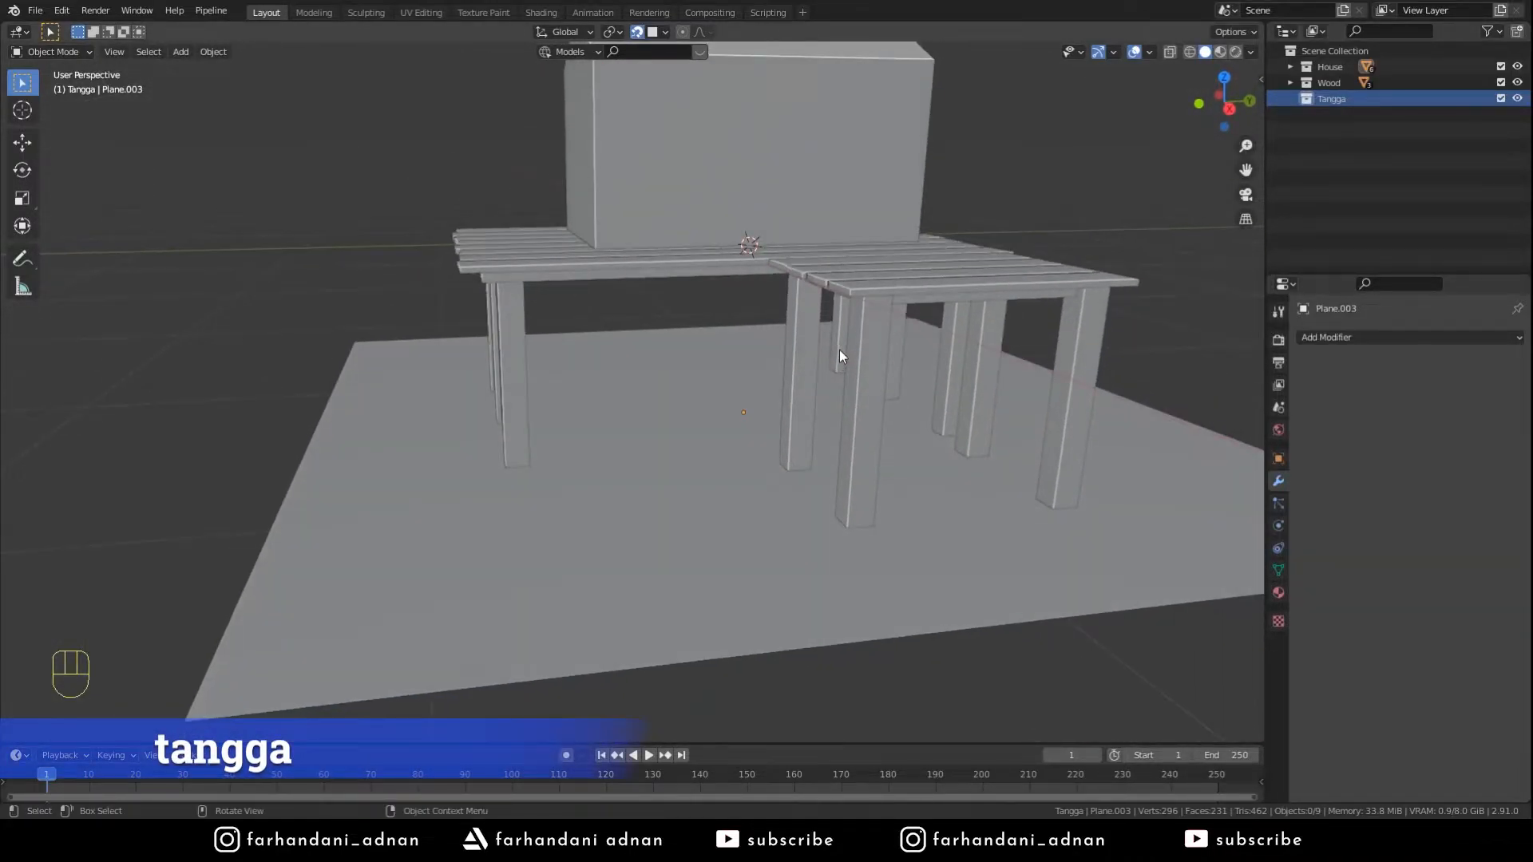
pyautogui.keyDown('shift'); pyautogui.rightClick(852, 300); pyautogui.keyUp('shift')
pyautogui.hotkey('shift', 'a')
pyautogui.moveTo(977, 284)
pyautogui.click(1038, 286)
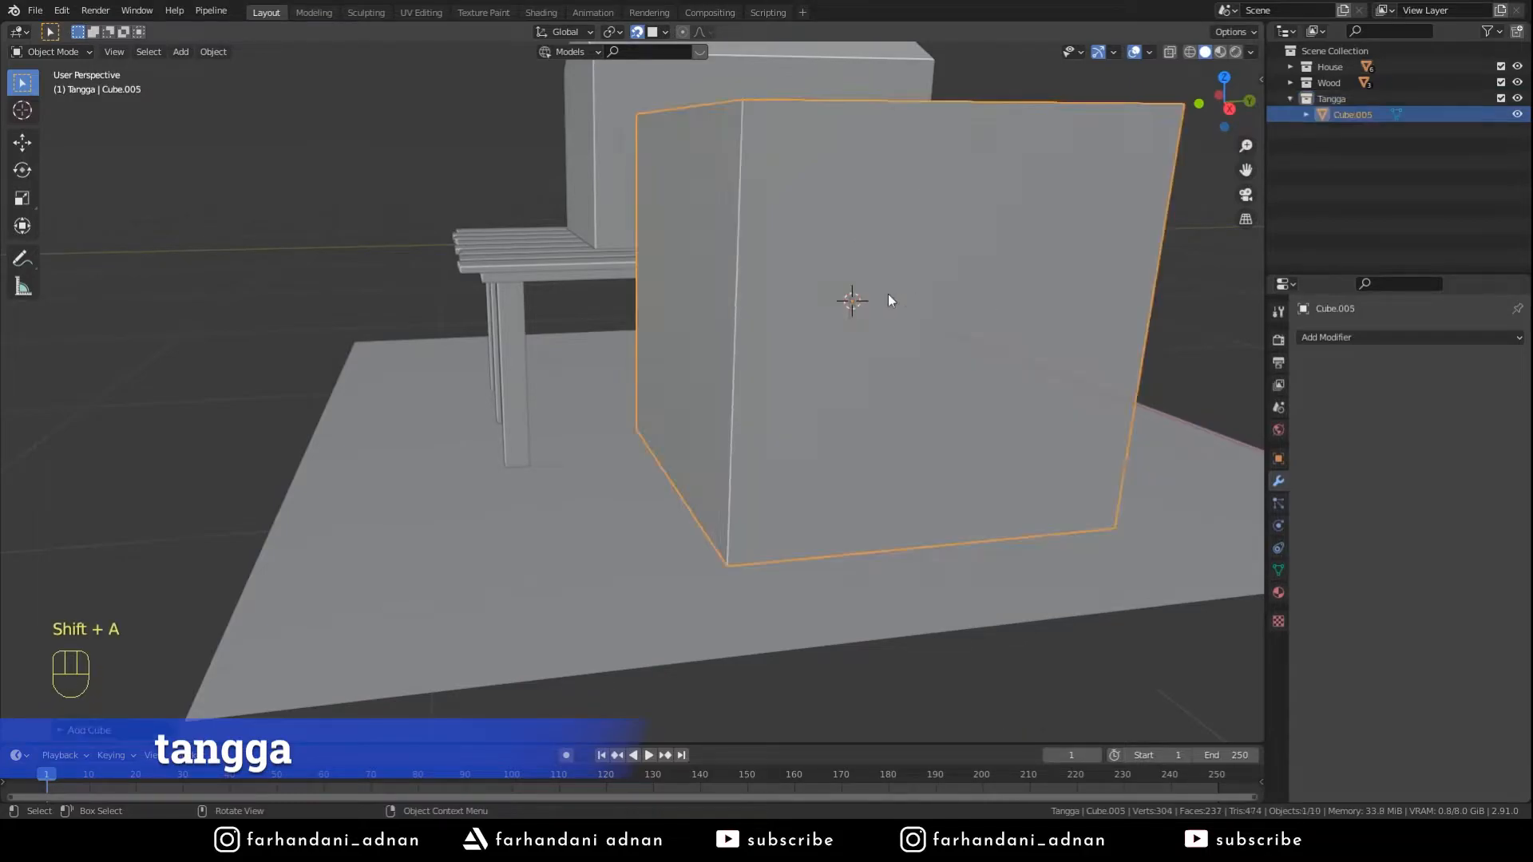
pyautogui.scroll(-5, 918, 335)
pyautogui.press('x')
pyautogui.click(1006, 455)
# - Add a plane at the 3D cursor and scale it along X to about 0.12 as a narrow stair plank
pyautogui.hotkey('shift', 'a')
pyautogui.moveTo(820, 357)
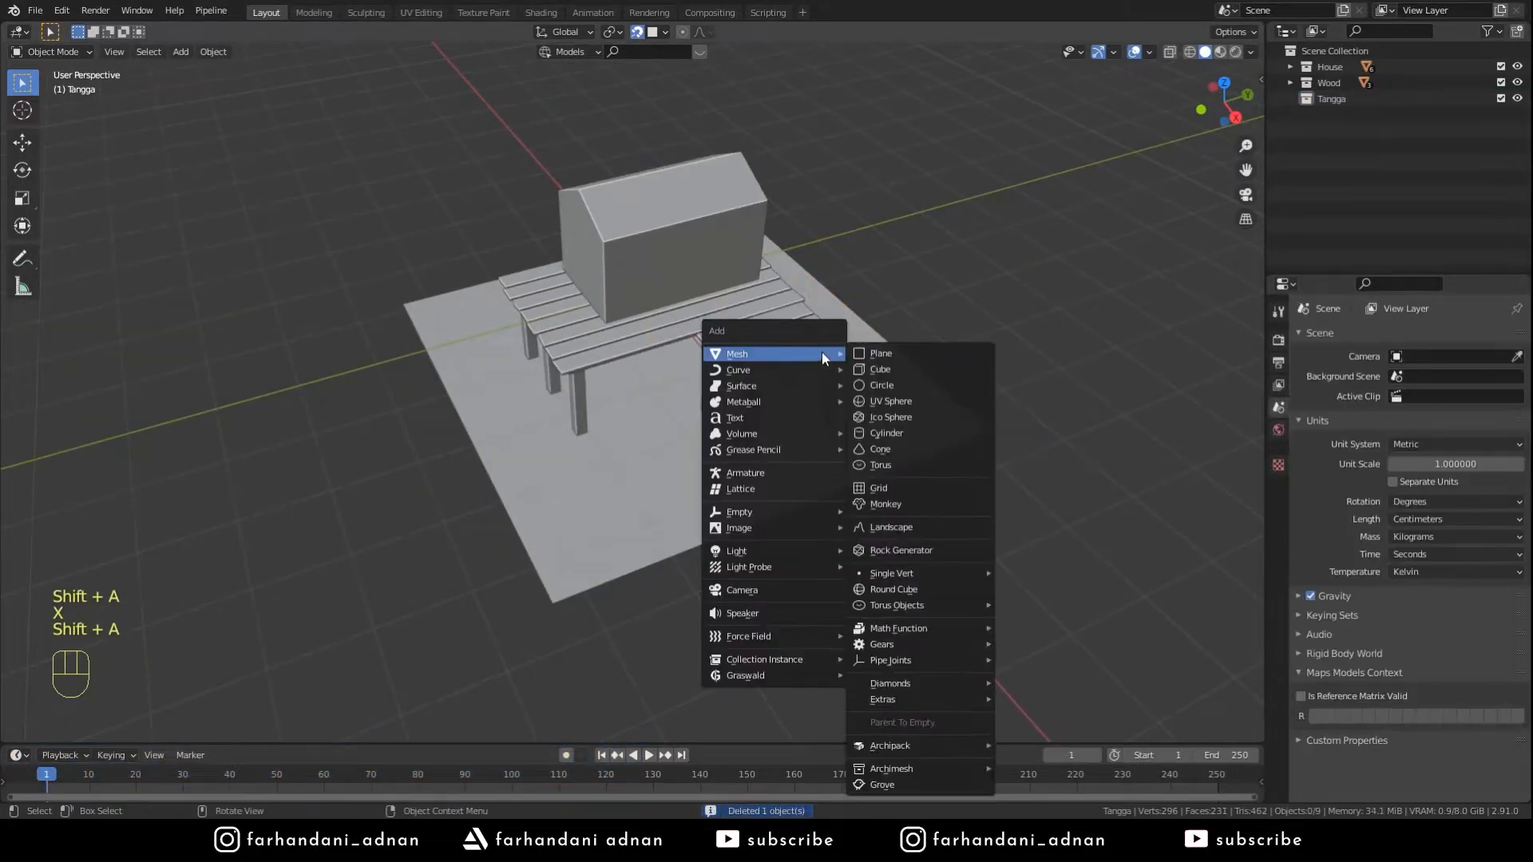
pyautogui.click(880, 353)
pyautogui.scroll(2, 839, 378)
pyautogui.press('s')
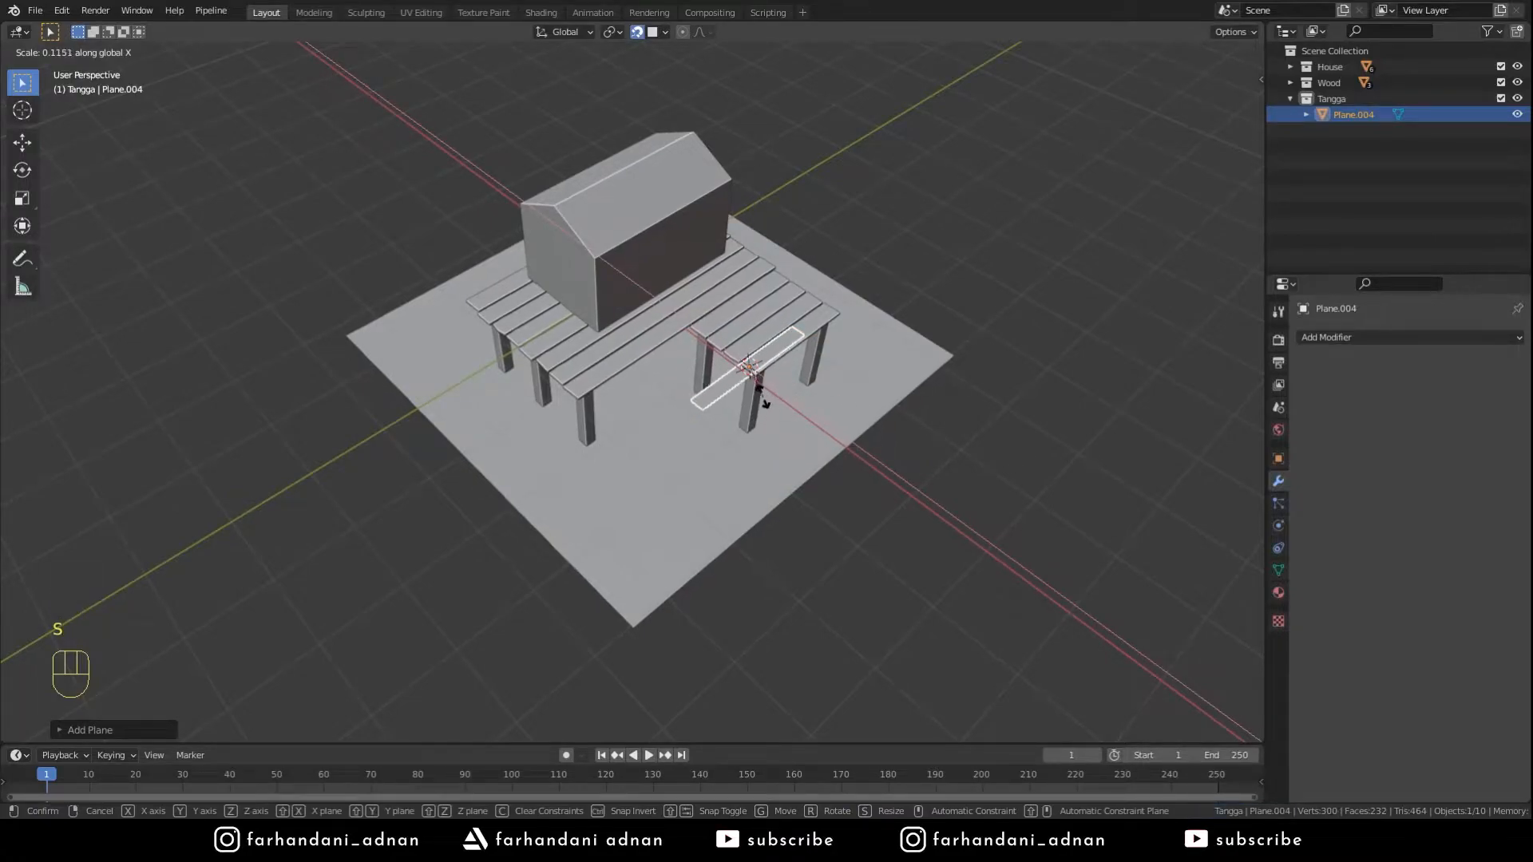
pyautogui.click(761, 396)
# - Rotate the narrow plane 90° about Z and switch to the top view
pyautogui.moveTo(763, 395); pyautogui.dragTo(822, 399, button='middle')
pyautogui.scroll(2, 835, 395)
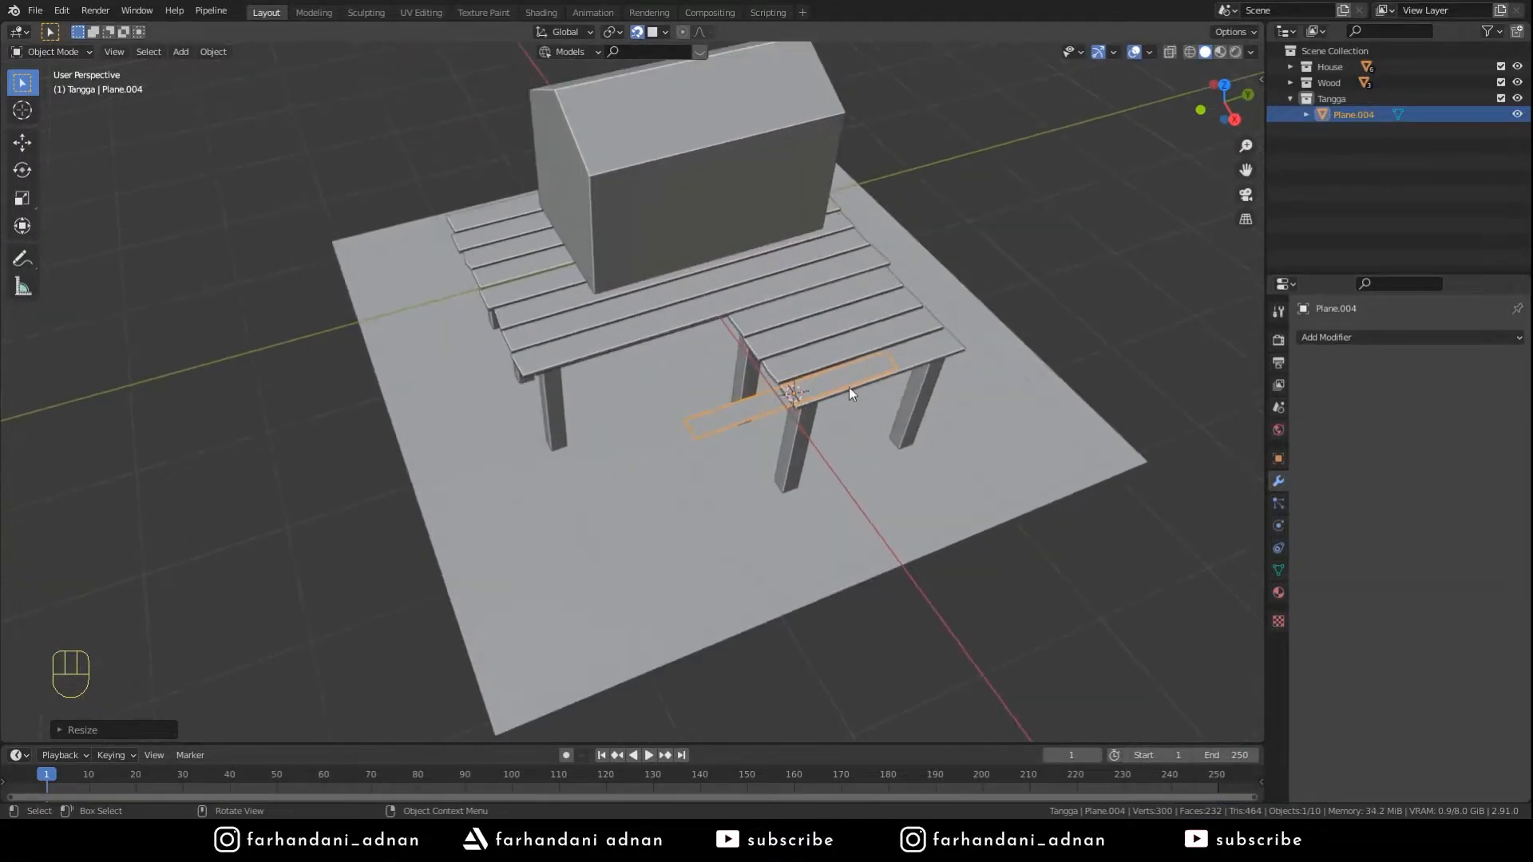
pyautogui.press('r')
pyautogui.press('Return')
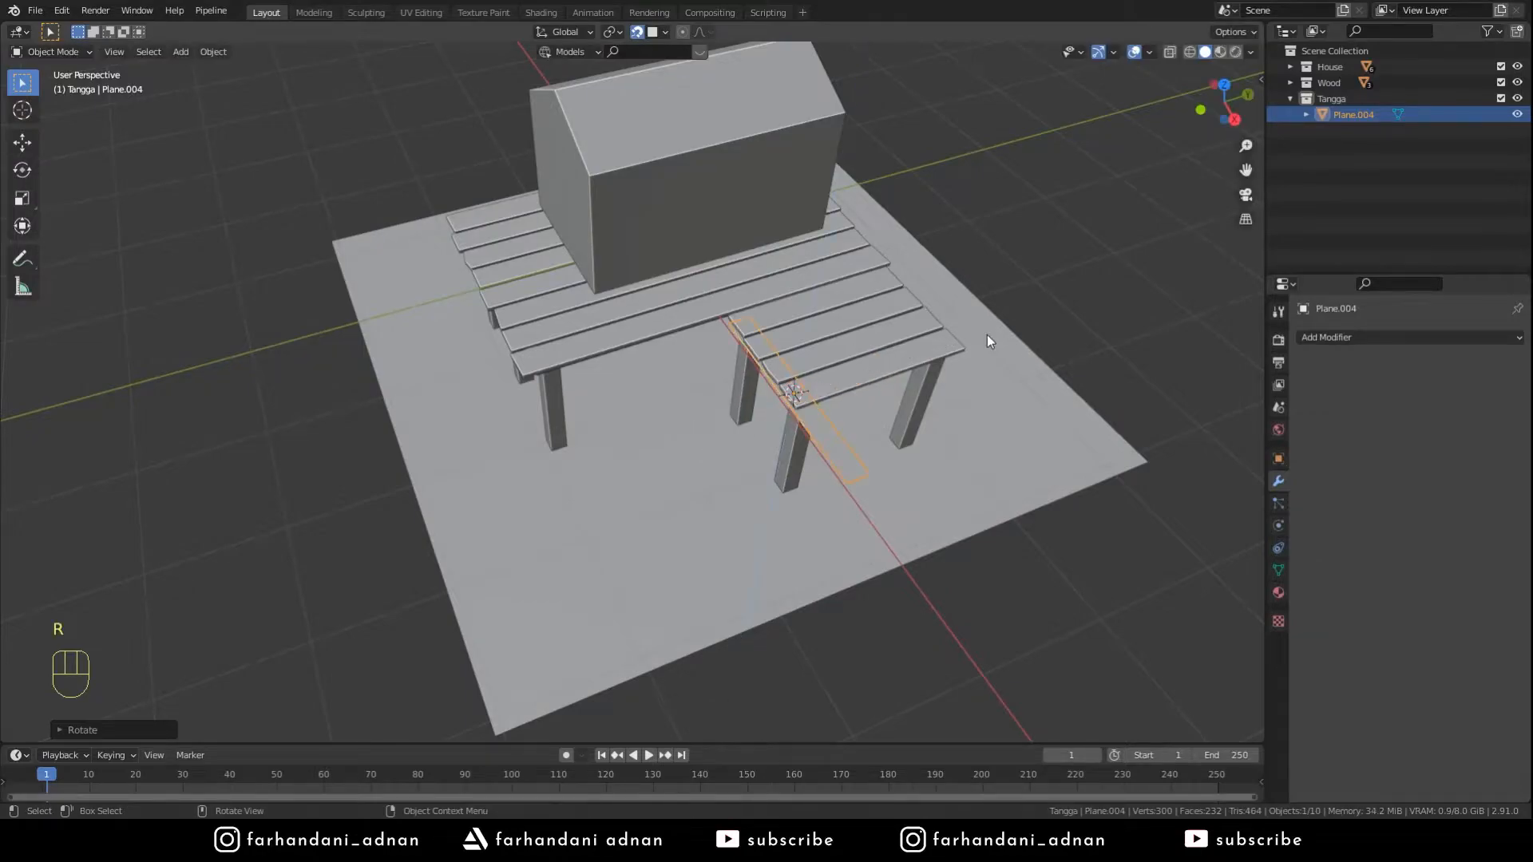
pyautogui.press('KP_7')
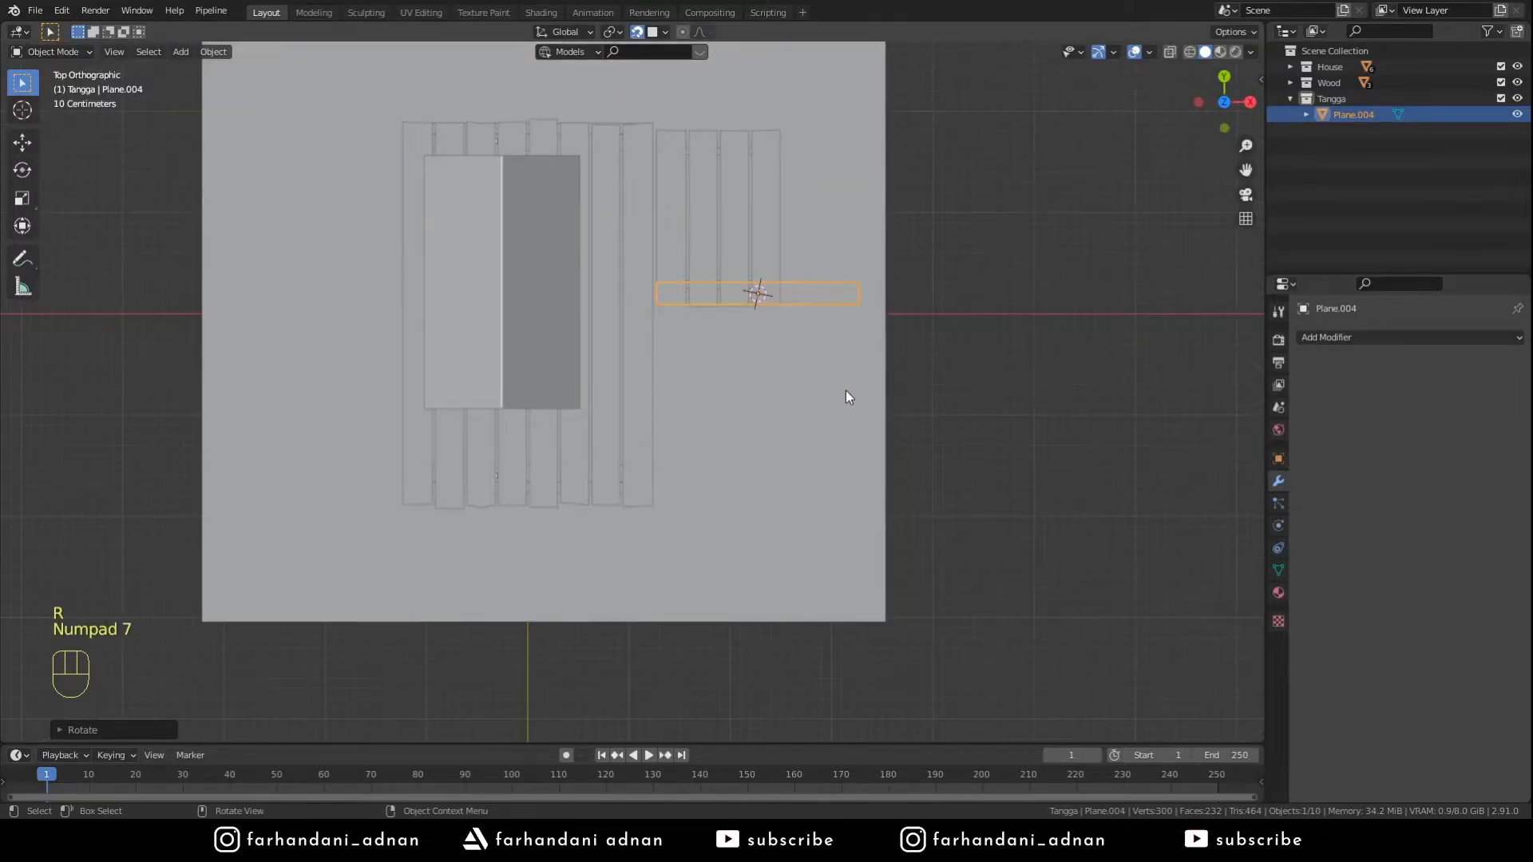
pyautogui.press('g')
pyautogui.hotkey('shift', 'z')
pyautogui.rightClick(909, 527)
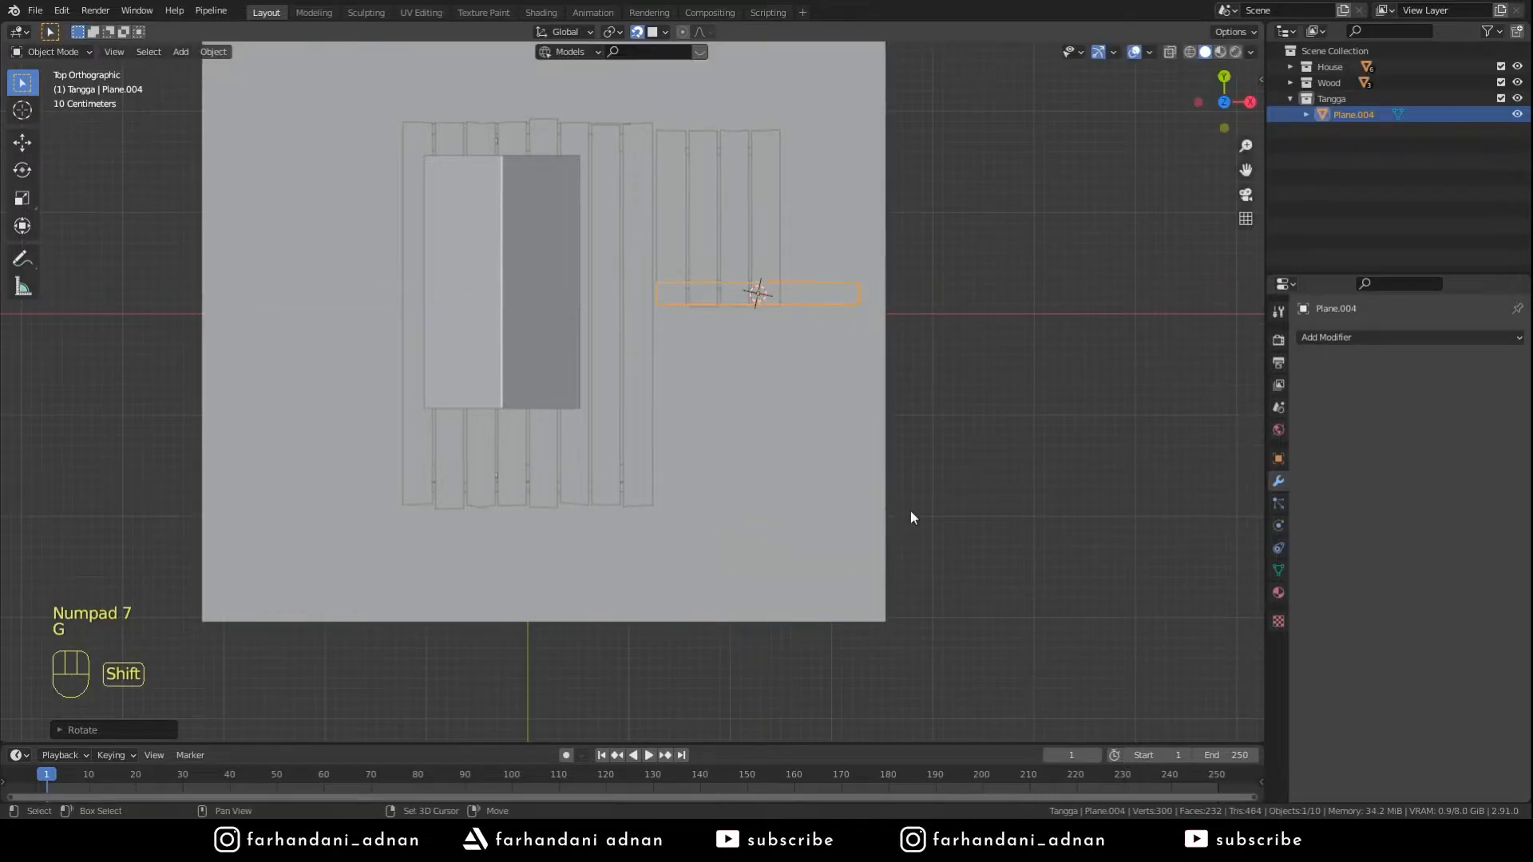
# - Turn snapping off and move the plank horizontally about 28 cm along negative Y, just outside the side section
pyautogui.hotkey('shift', 'Tab')
pyautogui.press('g')
pyautogui.hotkey('shift', 'z')
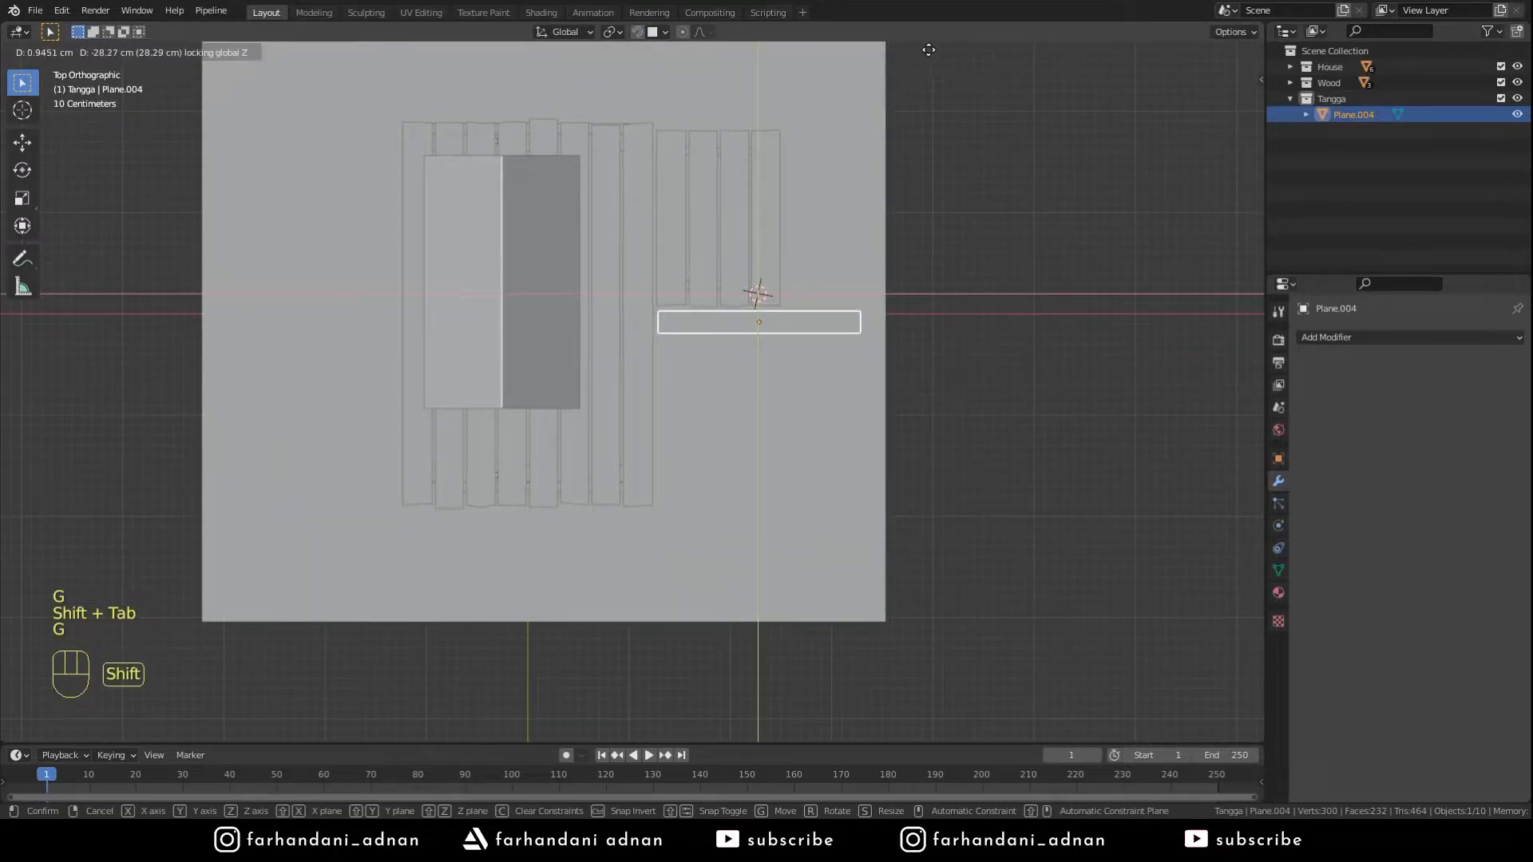
pyautogui.click(928, 50)
# - Shorten the plank in Edit Mode by moving its outer end vertices along X toward the side section's edge
pyautogui.press('Tab')
pyautogui.press('z')
pyautogui.press('1')
pyautogui.press('z')
pyautogui.scroll(3, 999, 301)
pyautogui.press('g')
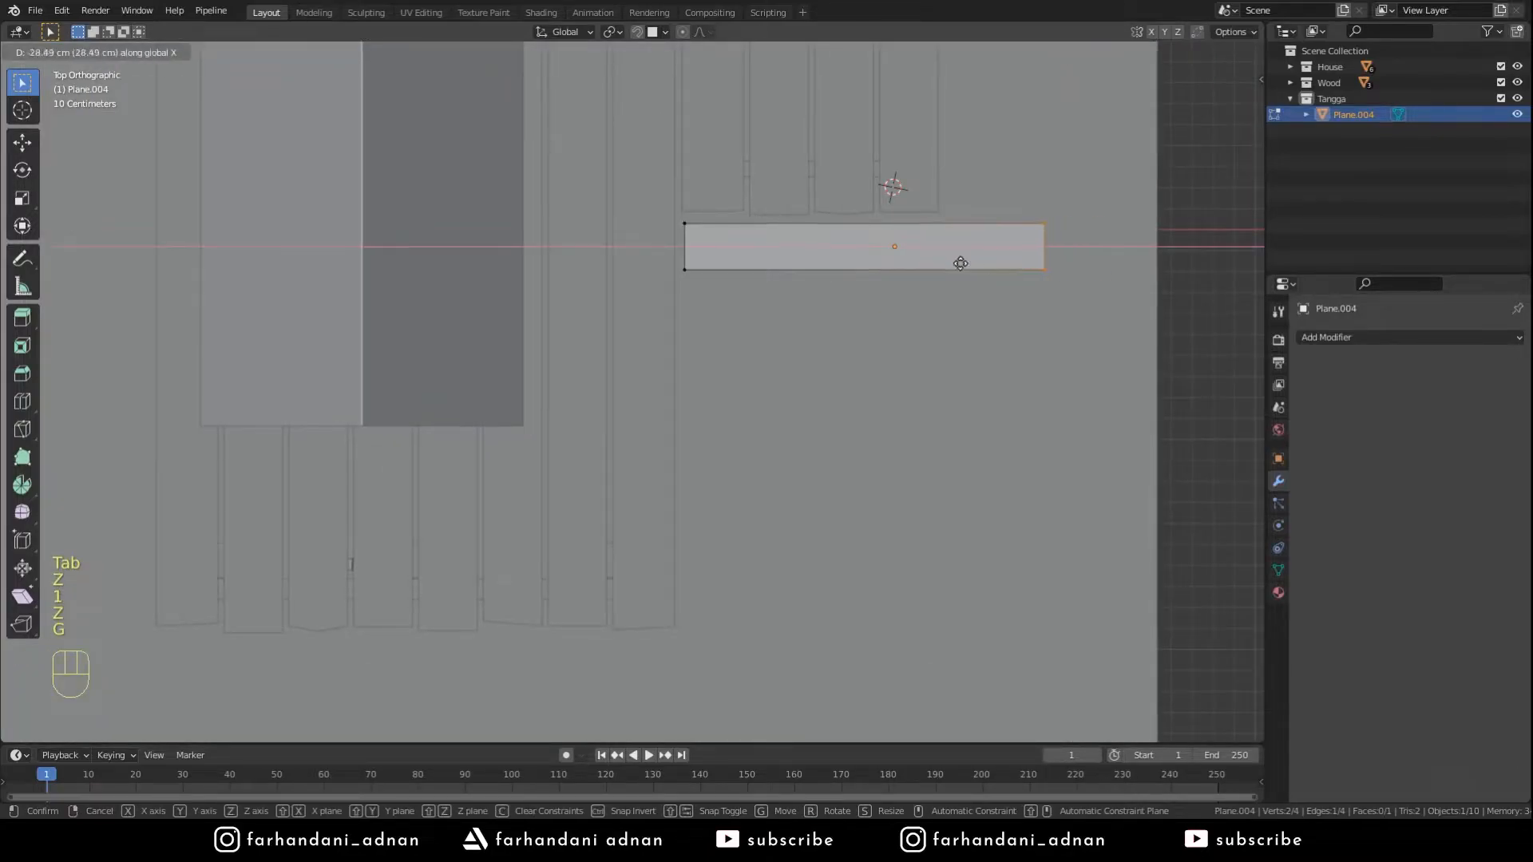
pyautogui.click(932, 261)
pyautogui.press('Tab')
# - Add a Solidify modifier to the stair plank
pyautogui.moveTo(933, 262); pyautogui.dragTo(908, 238, button='middle')
pyautogui.click(1334, 338)
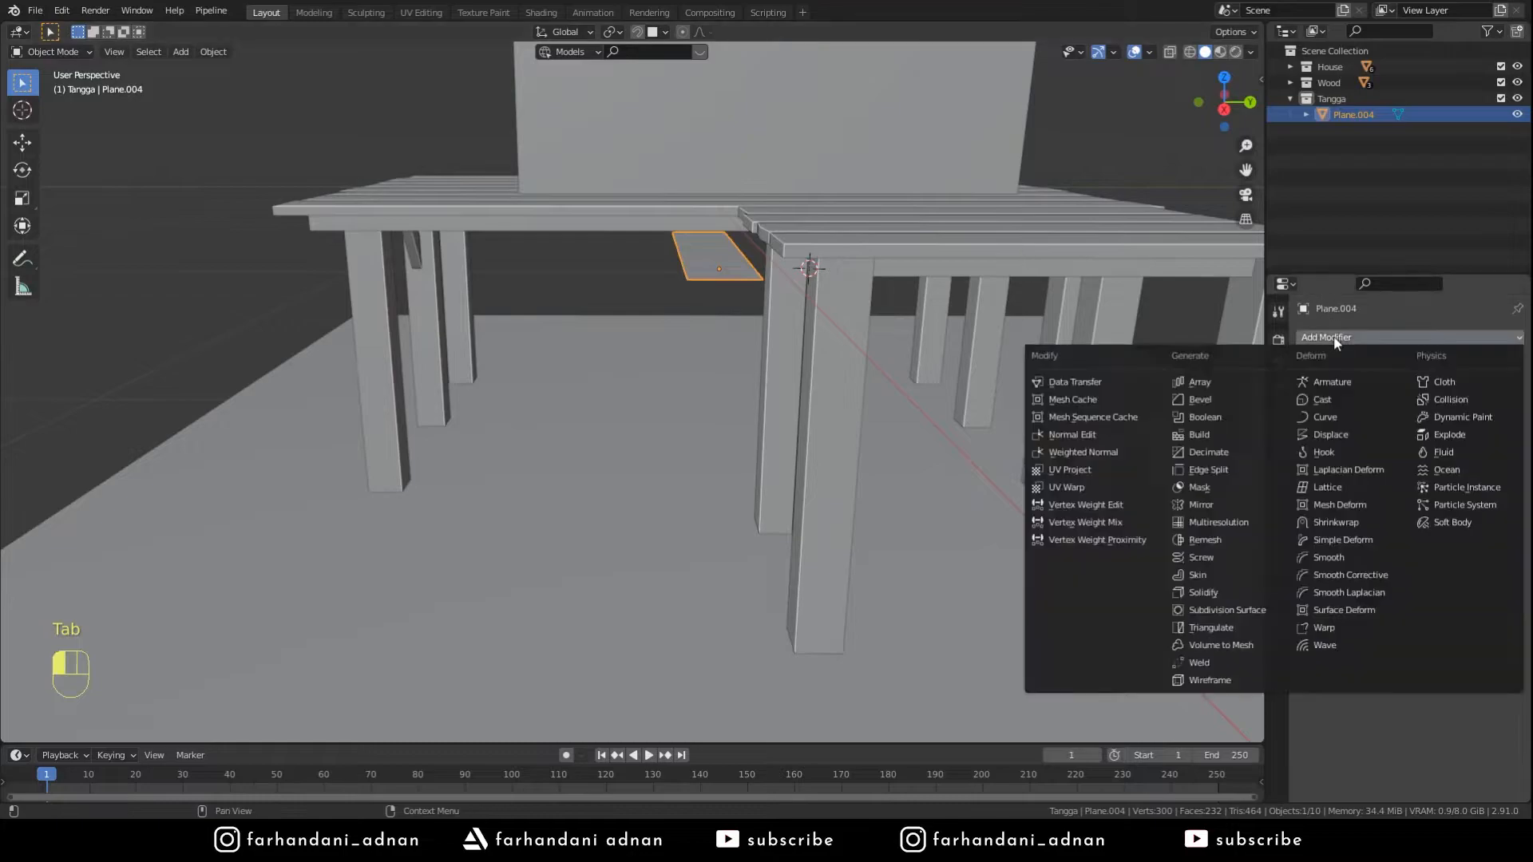
pyautogui.click(1212, 586)
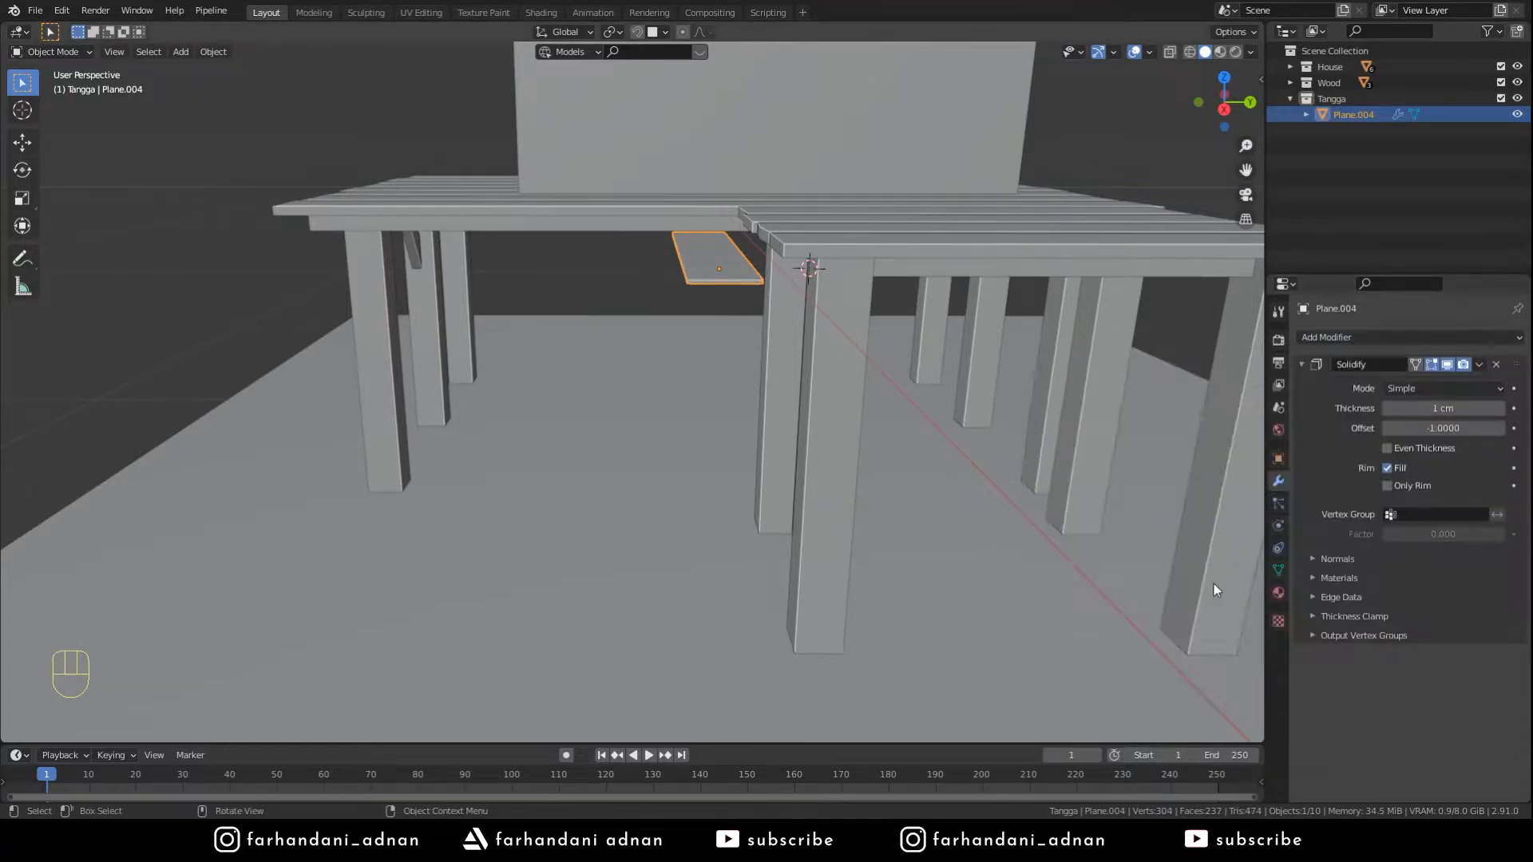
# - Apply the plank's object transforms and set its origin to its geometry
pyautogui.hotkey('ctrl', 'a')
pyautogui.click(985, 330)
pyautogui.hotkey('ctrl', 'a')
pyautogui.click(972, 358)
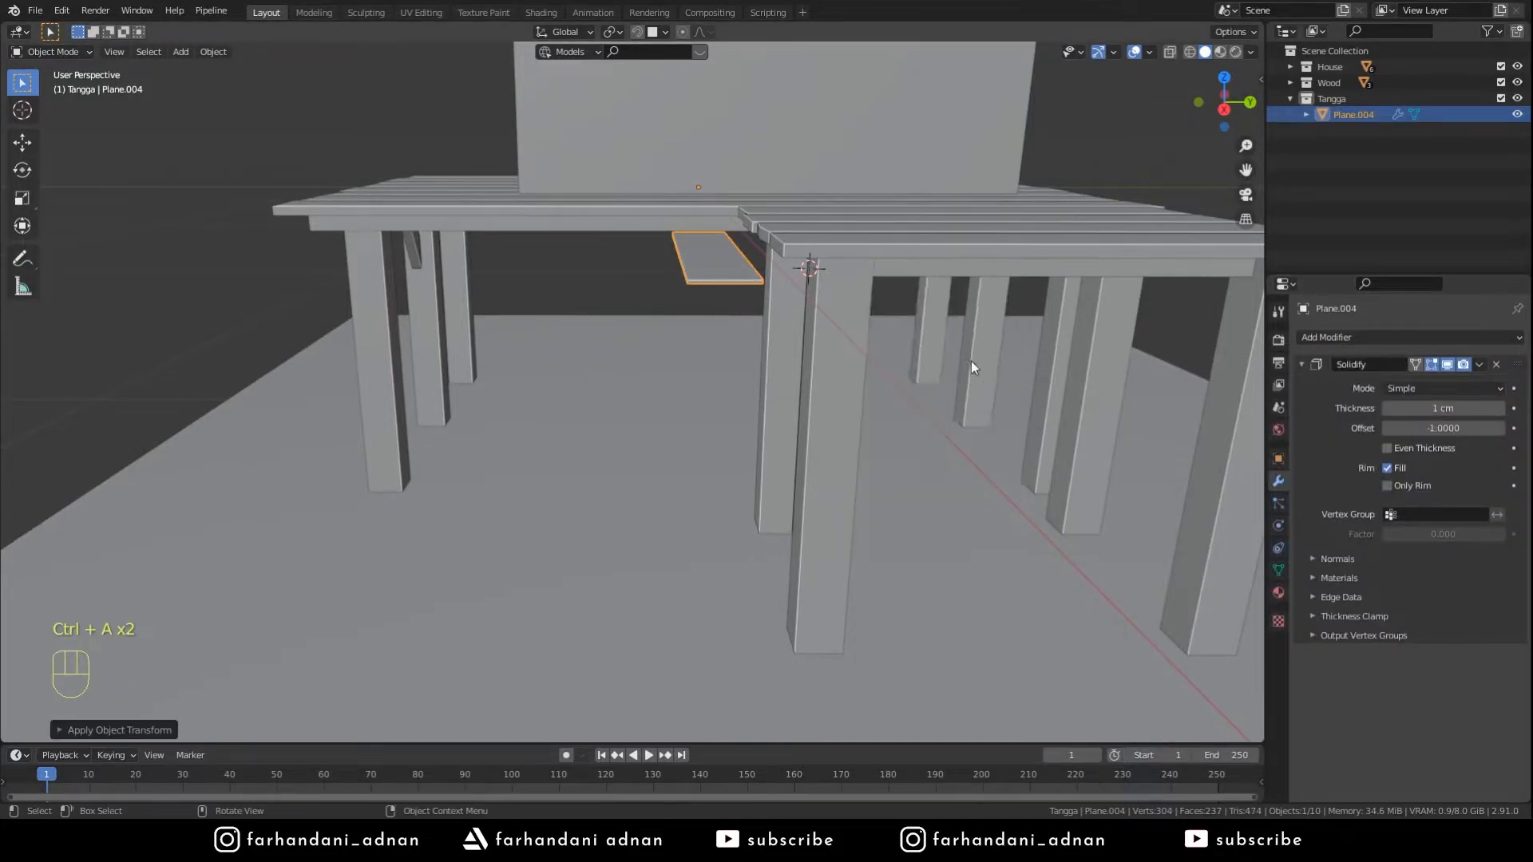
pyautogui.hotkey('ctrl', 'a')
pyautogui.click(905, 334)
pyautogui.rightClick(905, 333)
pyautogui.moveTo(906, 333)
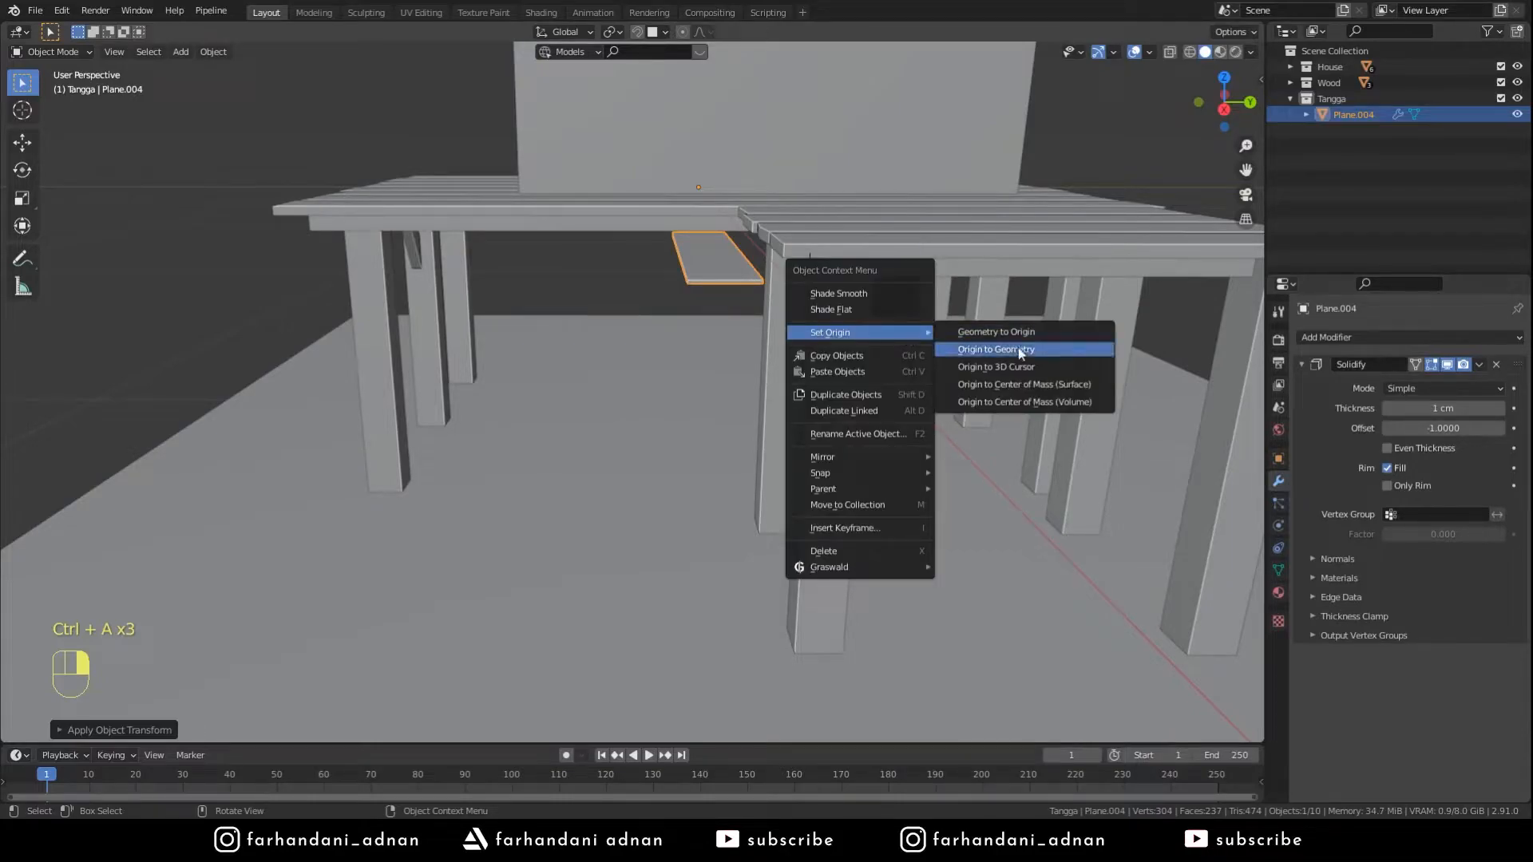
pyautogui.click(998, 349)
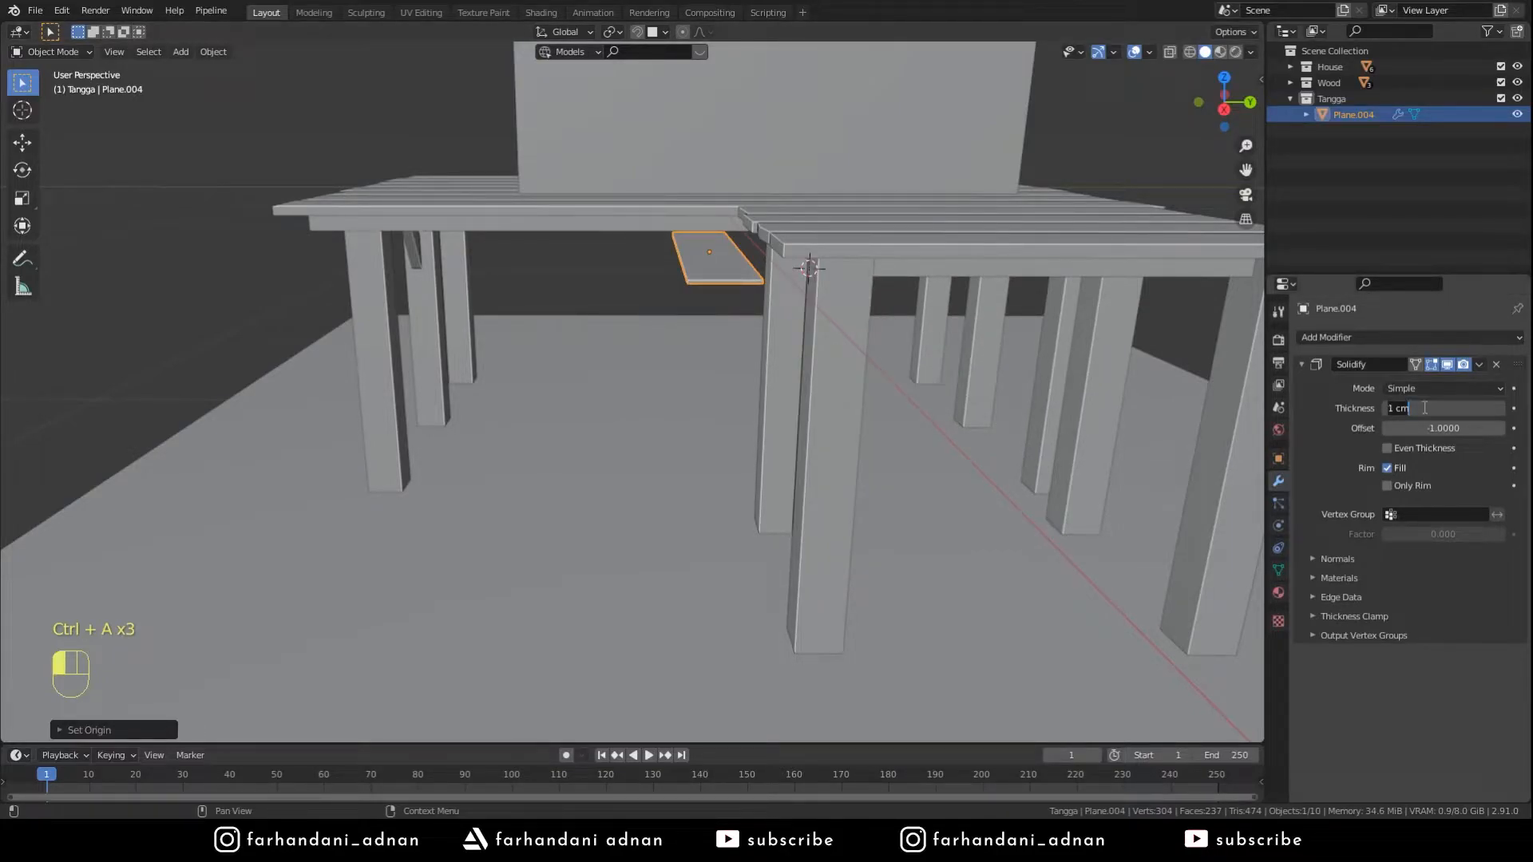
# - Increase the plank's Solidify thickness and add an Array modifier
pyautogui.click(1303, 364)
pyautogui.click(1325, 337)
pyautogui.click(1177, 382)
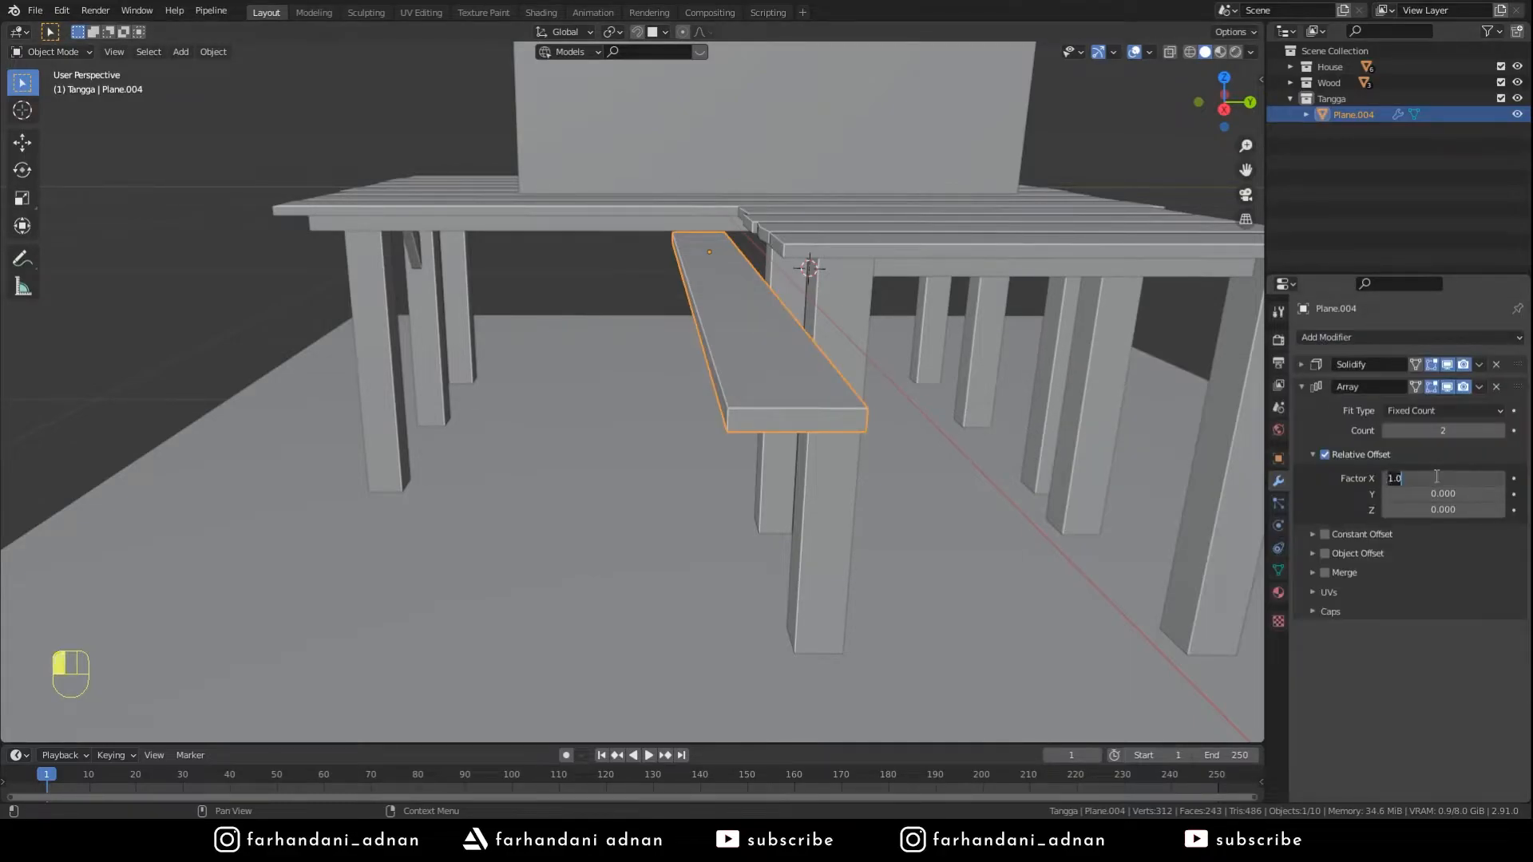
# - Set the array's relative offset factors to X 0, Y 0.930 and Z 1.960 for ascending steps
pyautogui.write('0')
pyautogui.press('Return')
pyautogui.moveTo(1432, 505)
pyautogui.mouseDown()
pyautogui.moveTo(1405, 504)
pyautogui.moveTo(1450, 493)
pyautogui.mouseUp()
pyautogui.moveTo(931, 313)
pyautogui.mouseDown(button='middle')
pyautogui.moveTo(910, 286)
pyautogui.moveTo(918, 303)
pyautogui.mouseUp(button='middle')
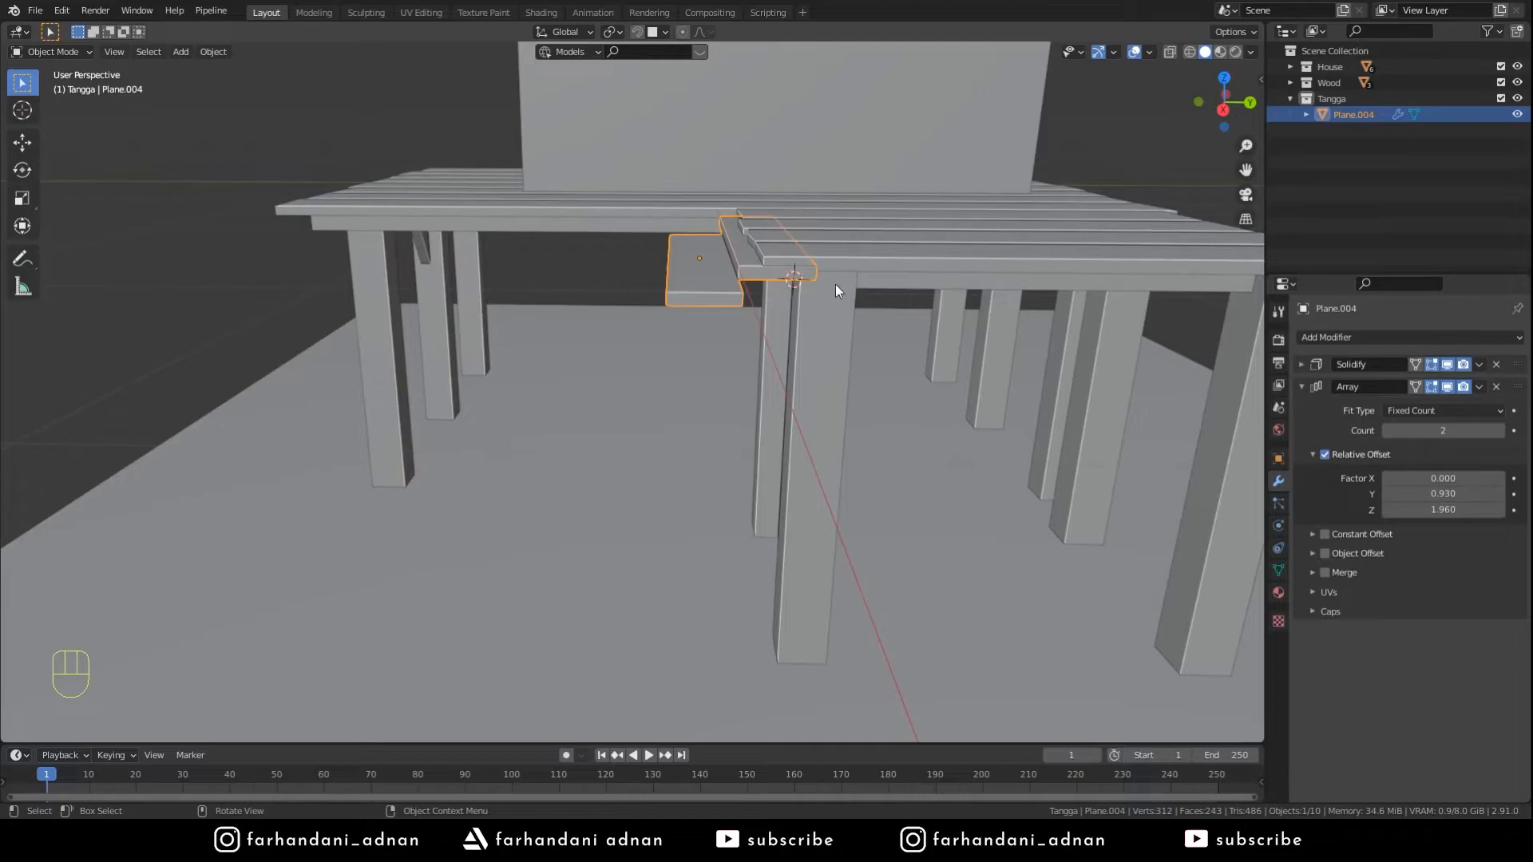
# - Move the stair planks down from the deck to the ground in front, with snapping off, and shift them along Y
pyautogui.moveTo(779, 290); pyautogui.dragTo(822, 318, button='middle')
pyautogui.press('g')
pyautogui.click(707, 565)
pyautogui.hotkey('shift', 'Tab')
pyautogui.press('g')
pyautogui.press('y')
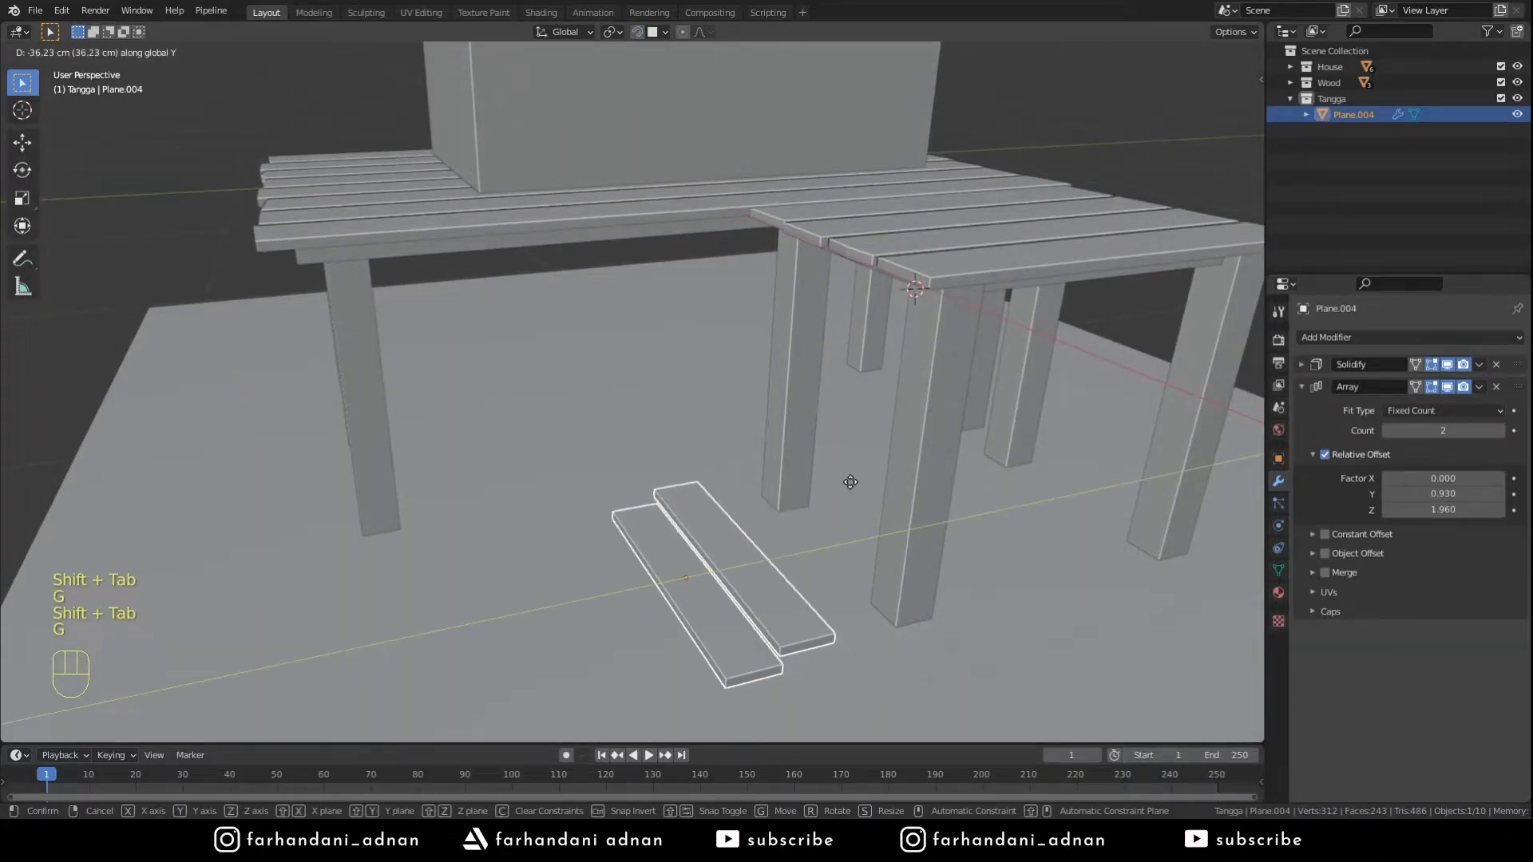
pyautogui.click(868, 478)
# - Adjust the stair planks' height along Z and shift them along Y farther away from the deck
pyautogui.moveTo(816, 508); pyautogui.dragTo(773, 478, button='middle')
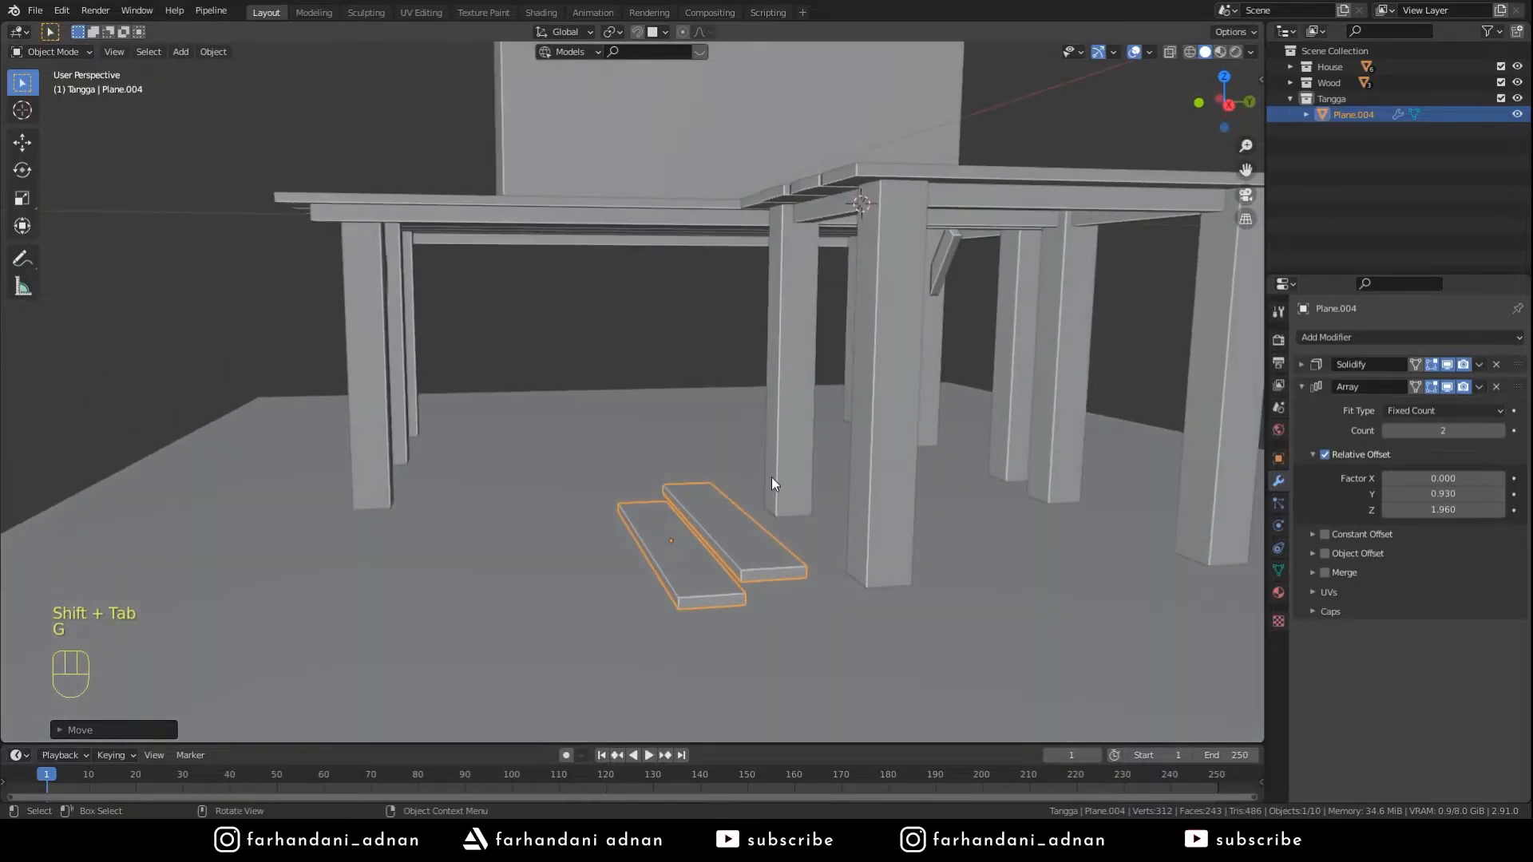
pyautogui.press('g')
pyautogui.press('z')
pyautogui.click(752, 444)
pyautogui.moveTo(839, 440); pyautogui.dragTo(854, 477, button='middle')
pyautogui.press('g')
pyautogui.press('y')
pyautogui.click(834, 488)
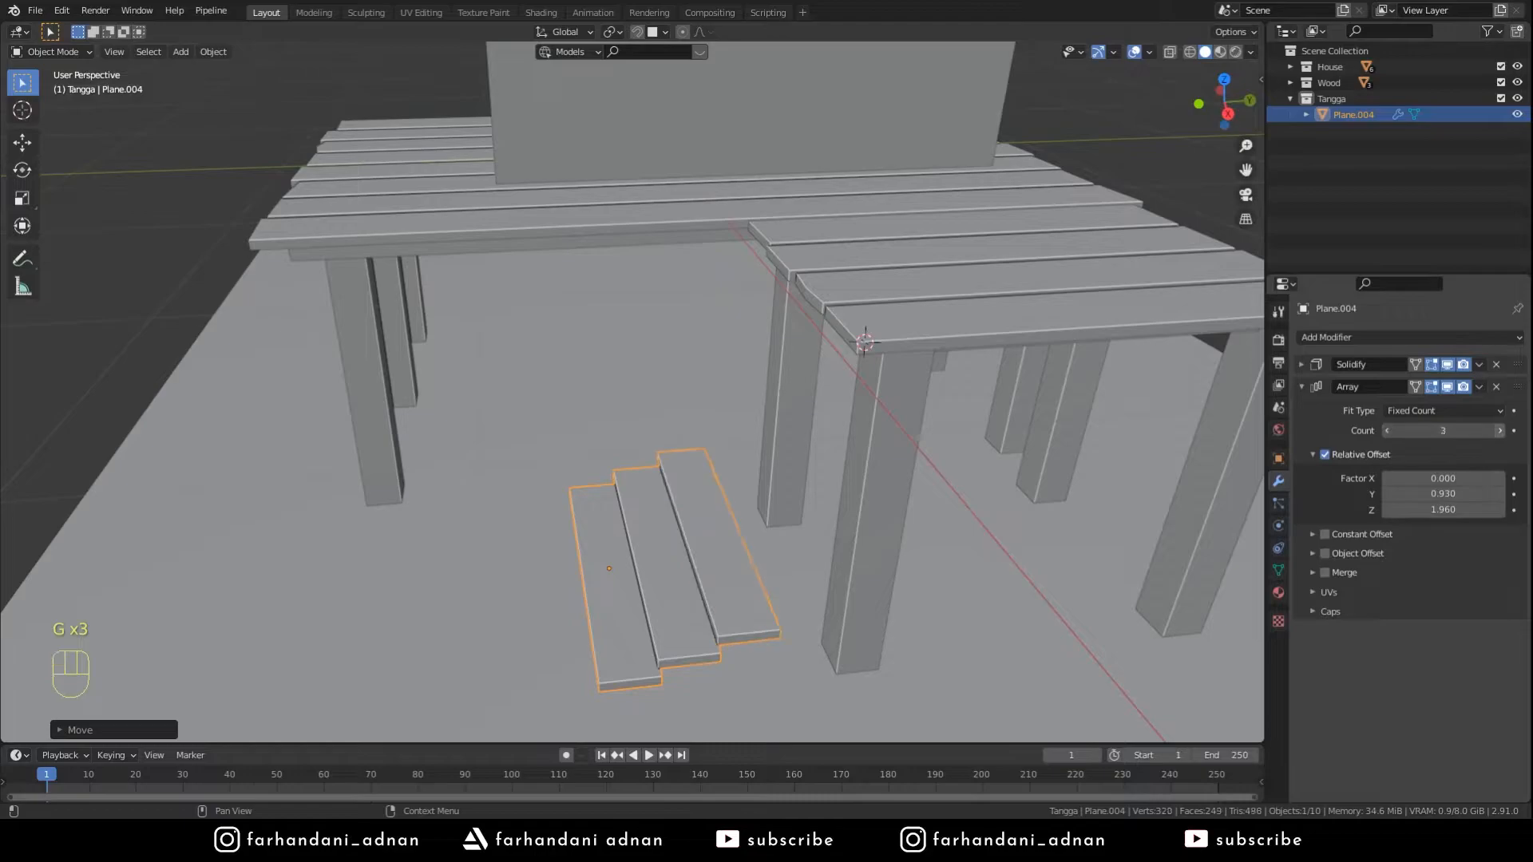
# - Set the stair array's count to 8 and its relative offset factors to Y 0.610 and Z 4.360
pyautogui.click(1500, 431)
pyautogui.click(1499, 431)
pyautogui.click(1499, 431)
pyautogui.click(1499, 431)
pyautogui.moveTo(1442, 509)
pyautogui.mouseDown()
pyautogui.moveTo(1508, 509)
pyautogui.moveTo(1425, 494)
pyautogui.moveTo(1461, 493)
pyautogui.mouseUp()
pyautogui.moveTo(1057, 357); pyautogui.dragTo(924, 352, button='middle')
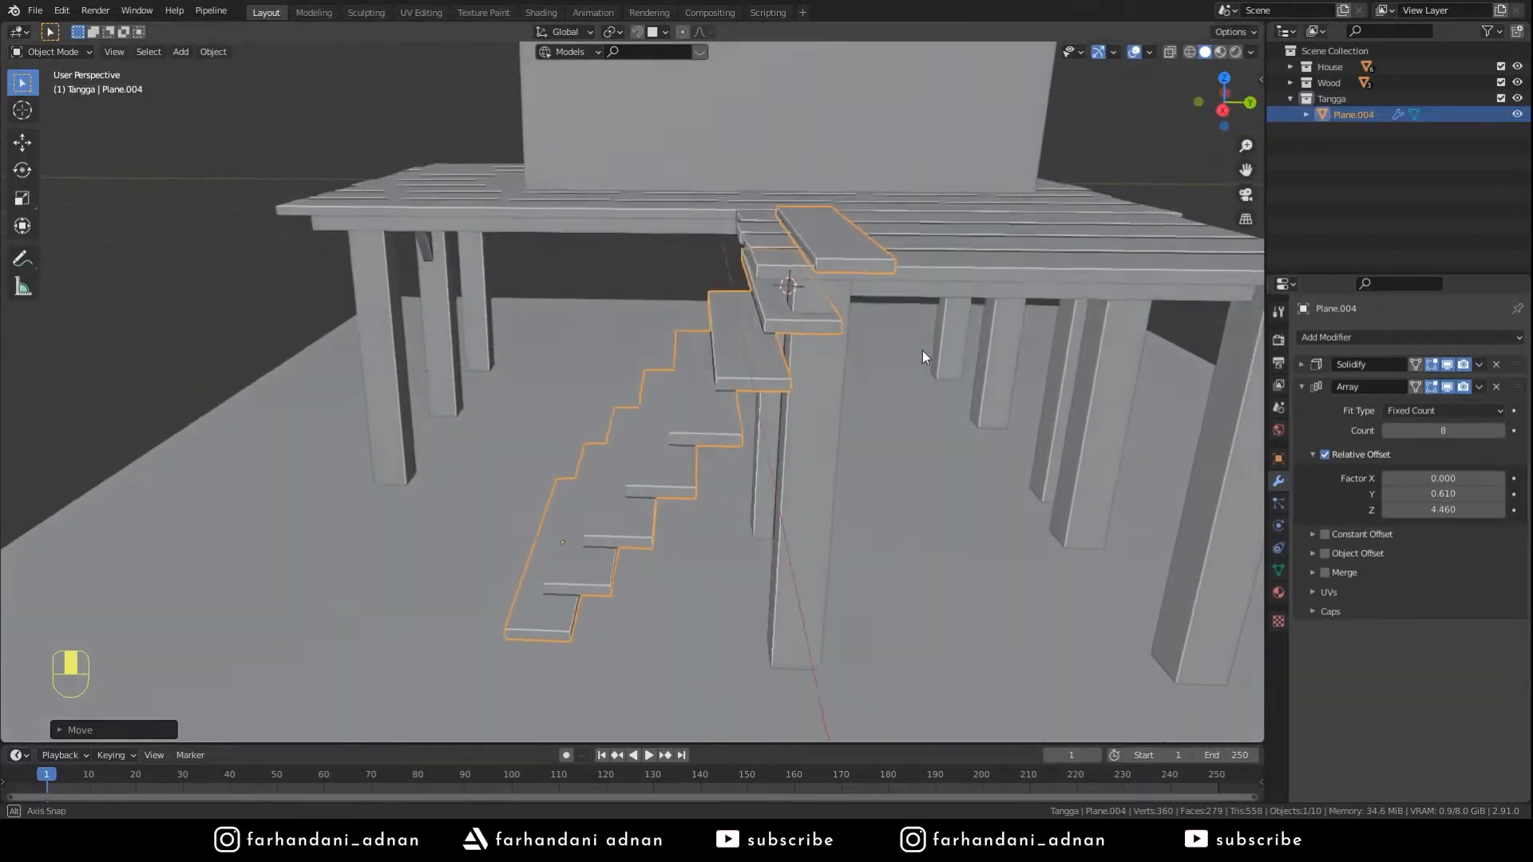
pyautogui.click(1388, 510)
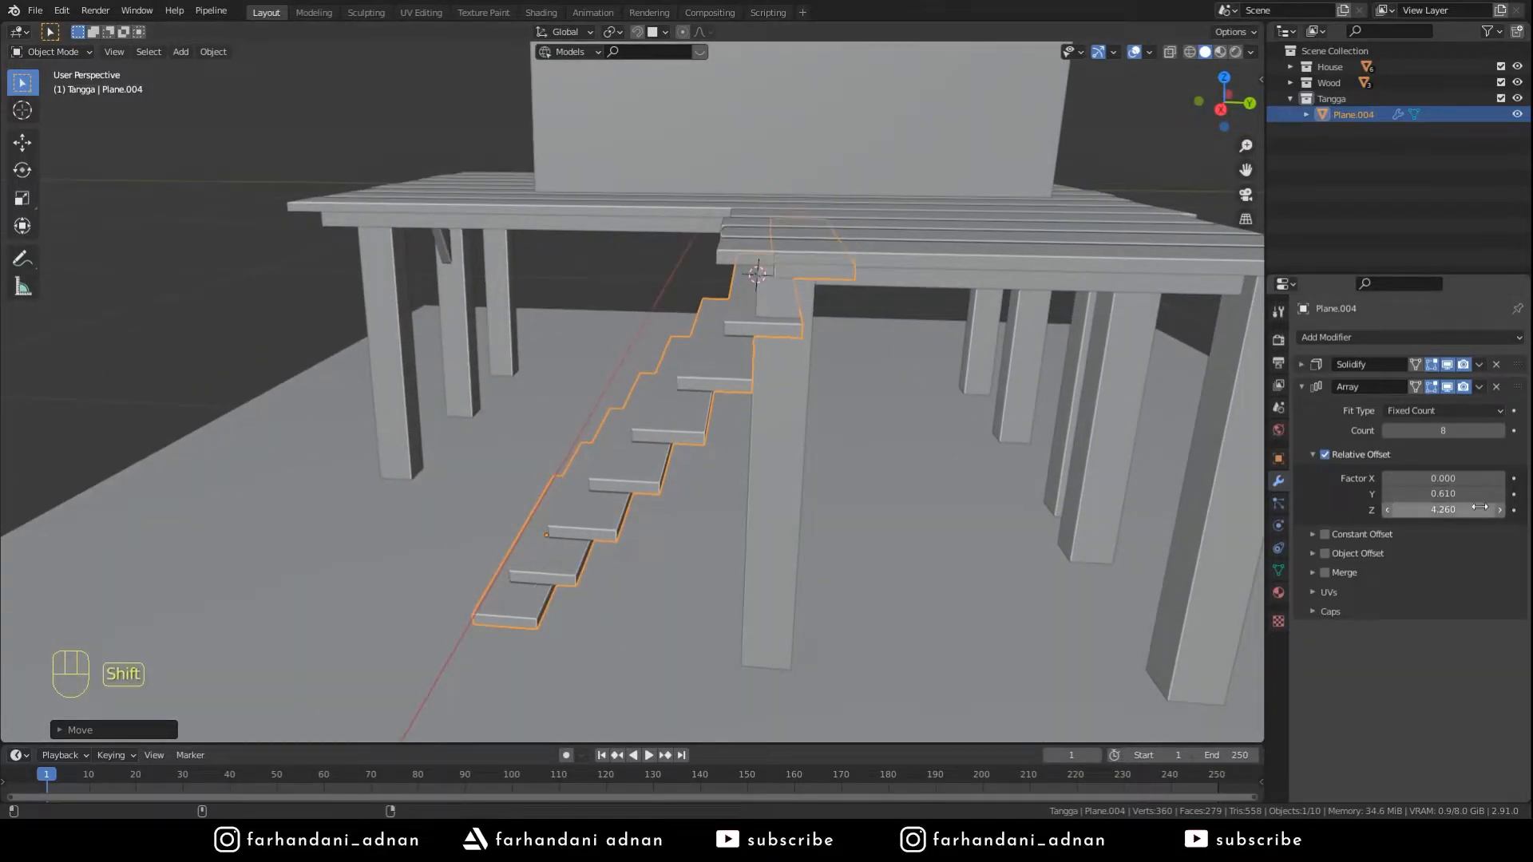
pyautogui.moveTo(934, 328); pyautogui.dragTo(980, 351, button='middle')
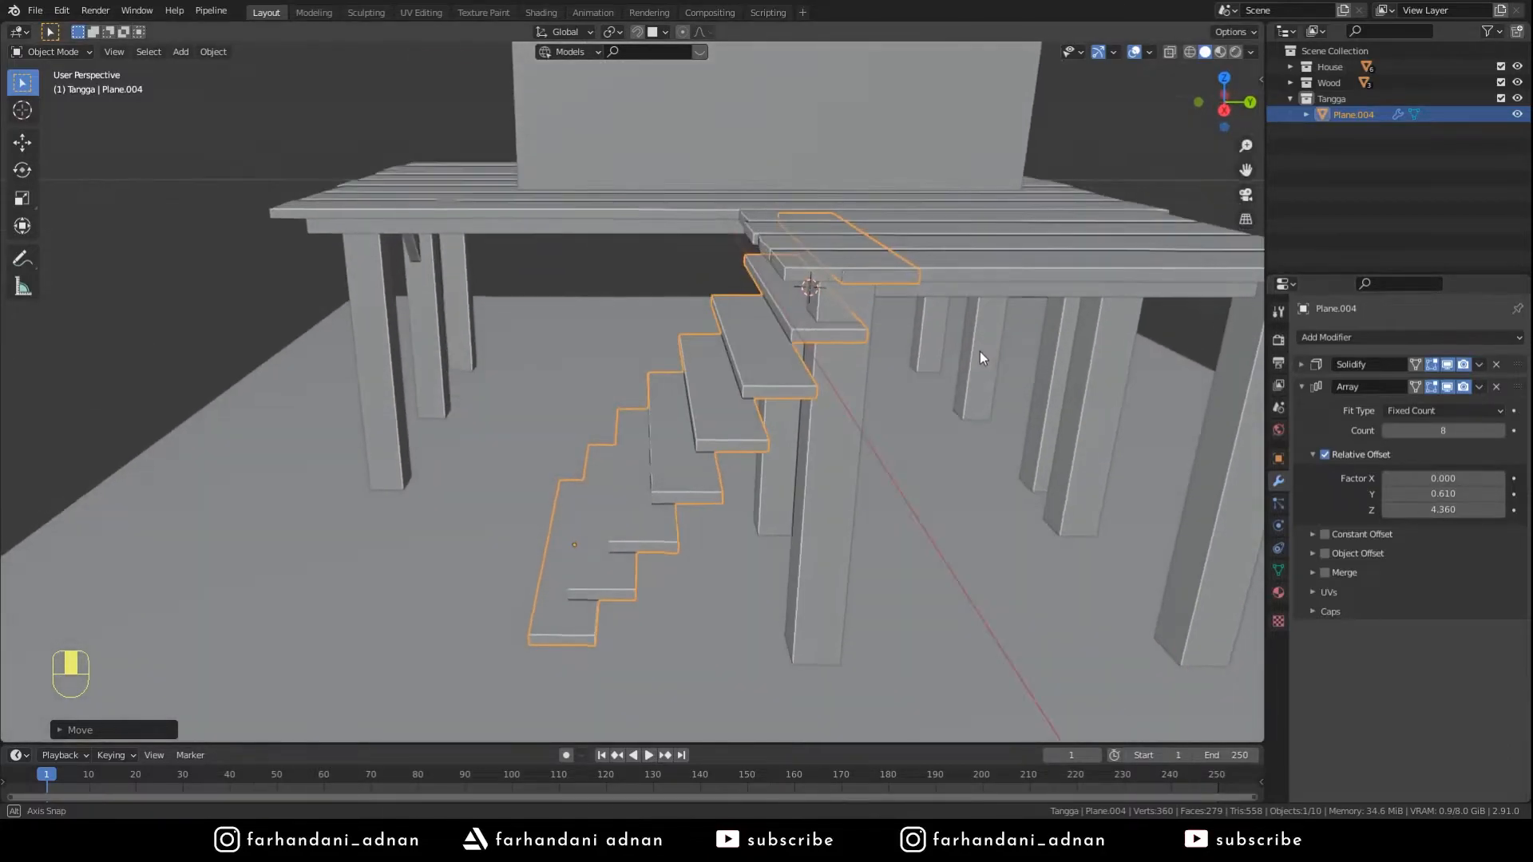
# - Move the staircase along Y so its top tread meets the deck edge, and deselect everything
pyautogui.press('g')
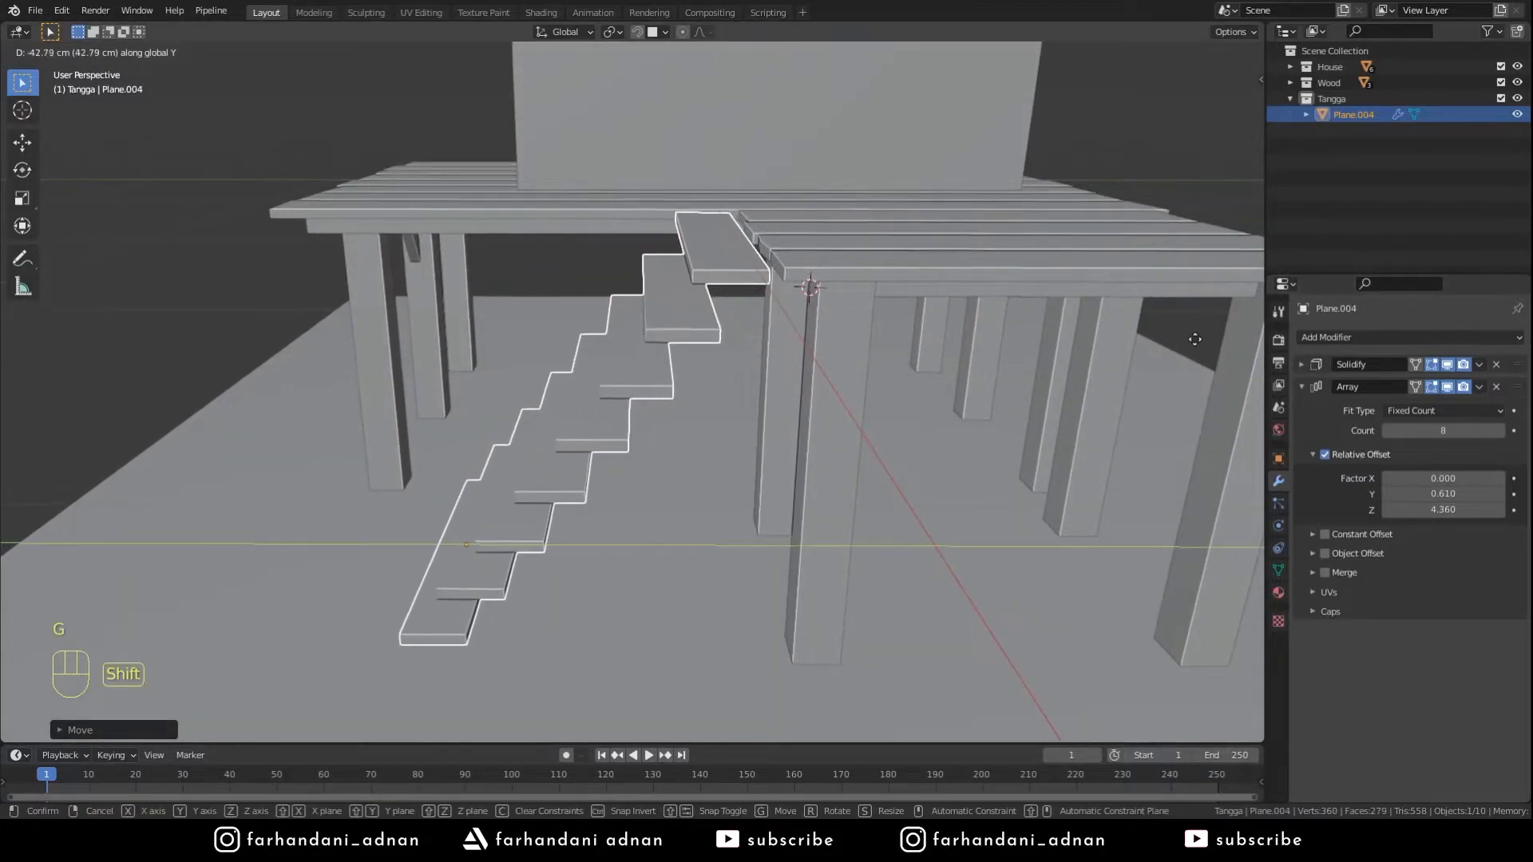
pyautogui.click(7, 338)
pyautogui.moveTo(773, 392); pyautogui.dragTo(632, 523, button='middle')
pyautogui.press('a')
pyautogui.press('a')
pyautogui.press('a')
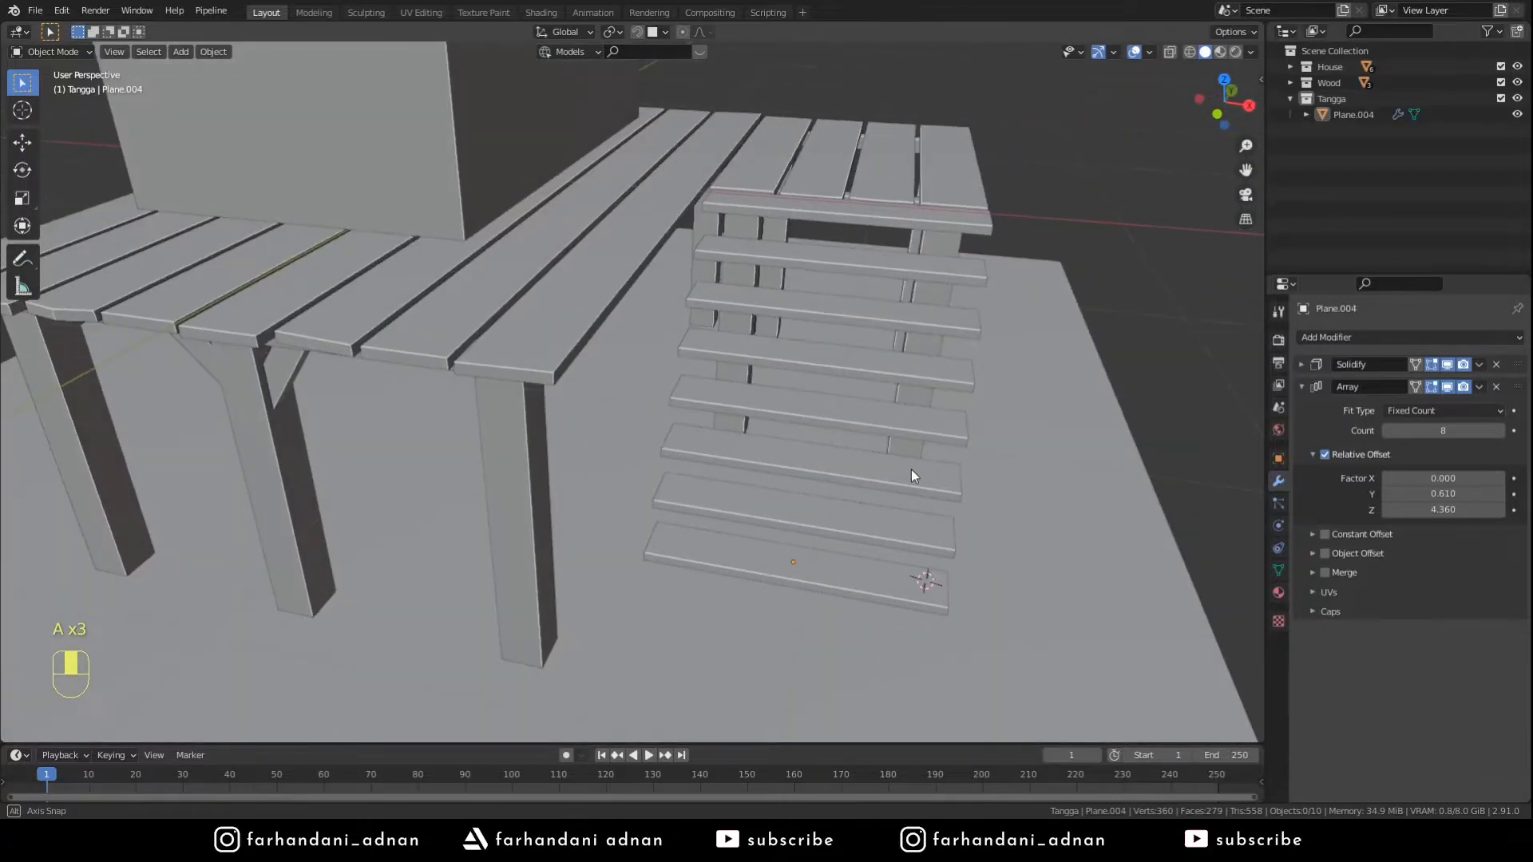
# - Add a mesh plane at the lowest tread and scale it along X into a narrow strip for the stair stringer
pyautogui.hotkey('shift', 'a')
pyautogui.moveTo(1046, 420)
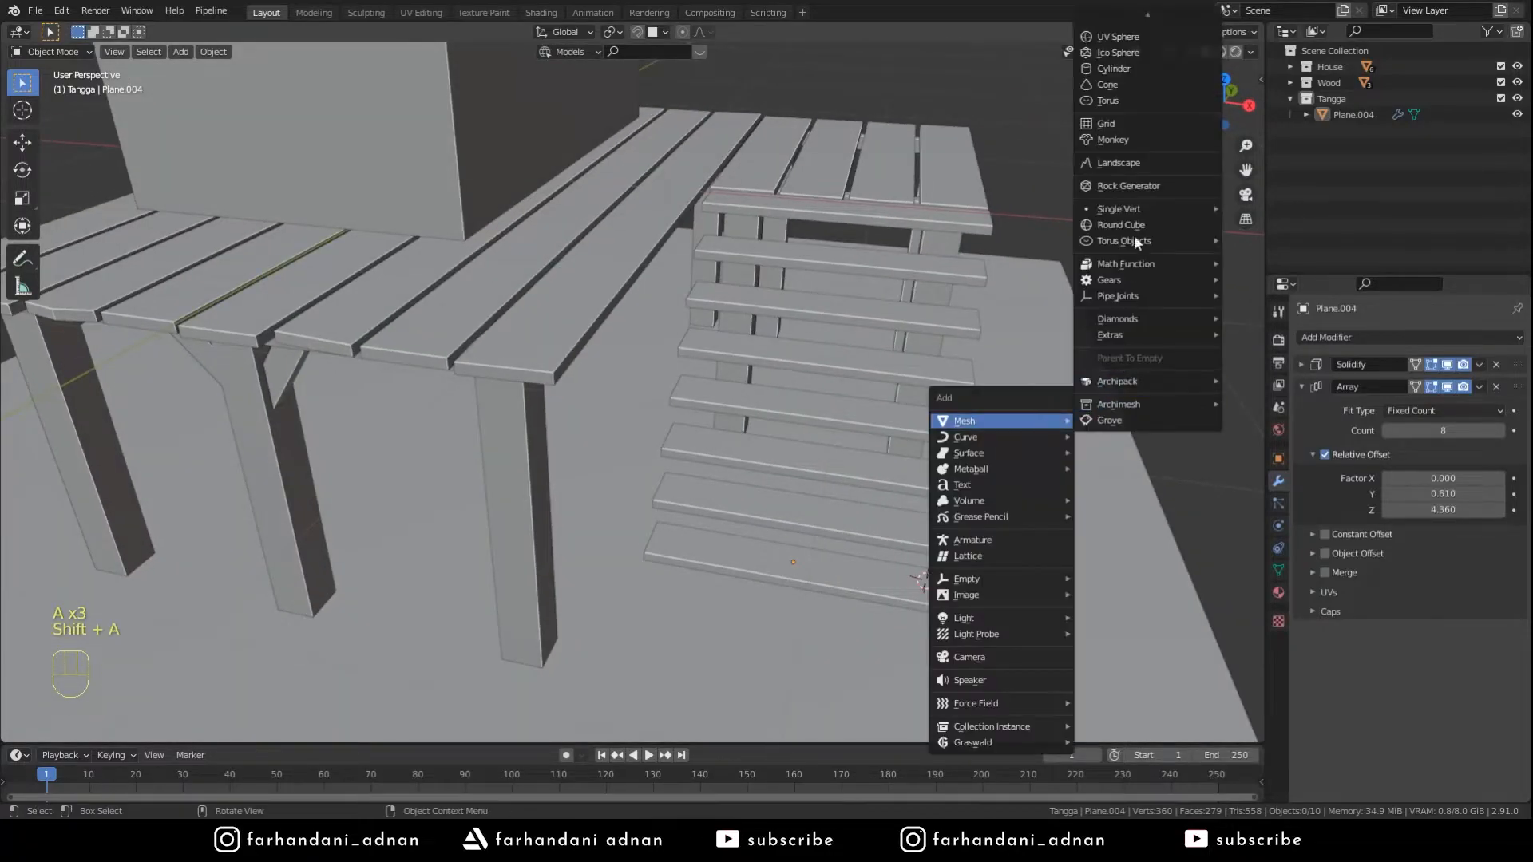
pyautogui.scroll(3, 1109, 36)
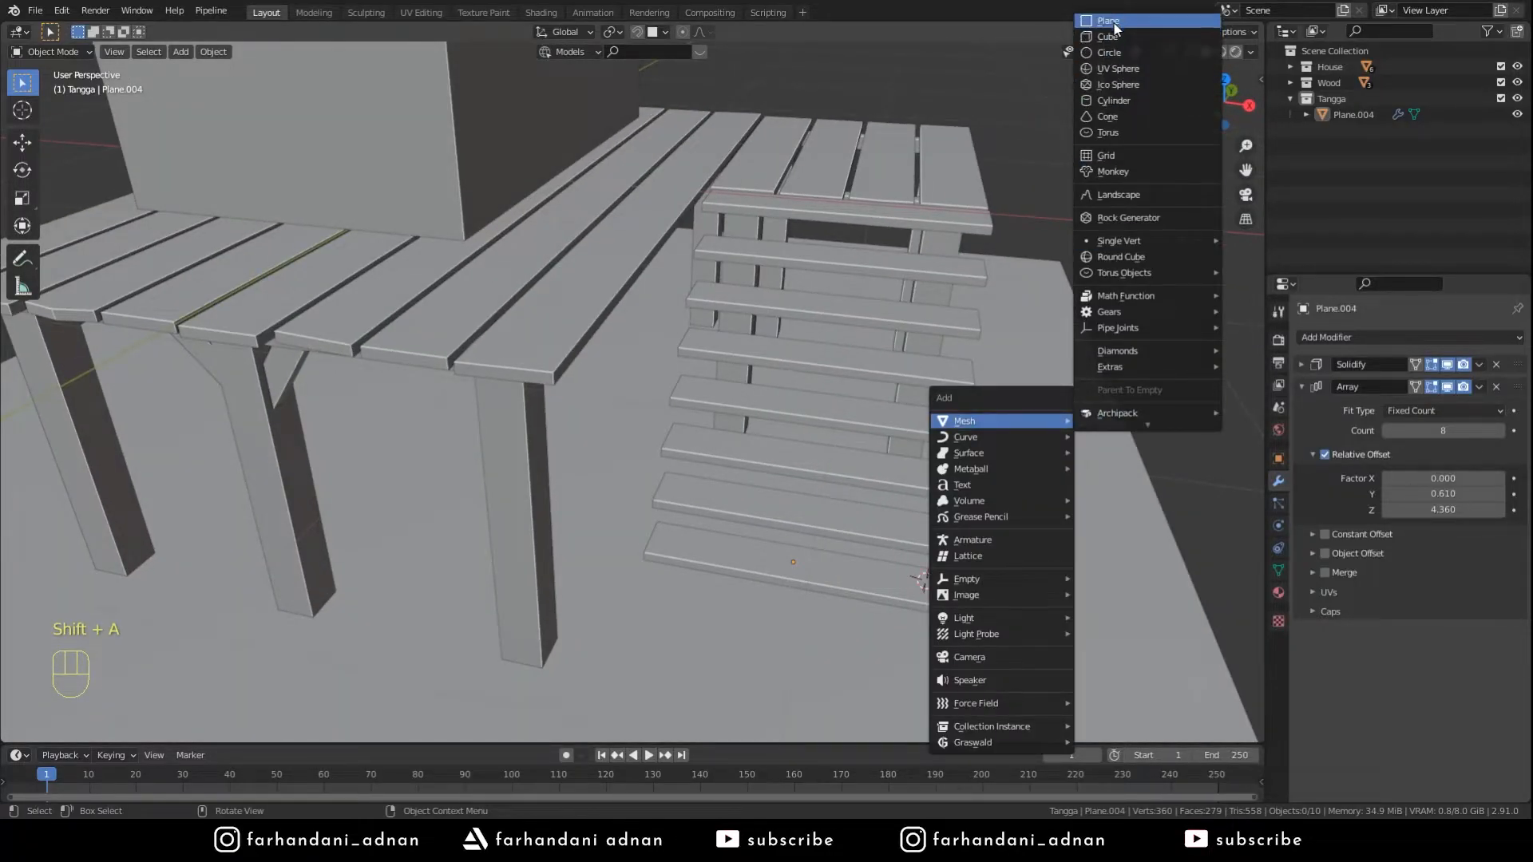
pyautogui.click(1112, 26)
pyautogui.keyDown('shift'); pyautogui.moveTo(992, 345); pyautogui.dragTo(805, 393, button='middle'); pyautogui.keyUp('shift')
pyautogui.scroll(-5, 1002, 496)
pyautogui.press('s')
pyautogui.press('x')
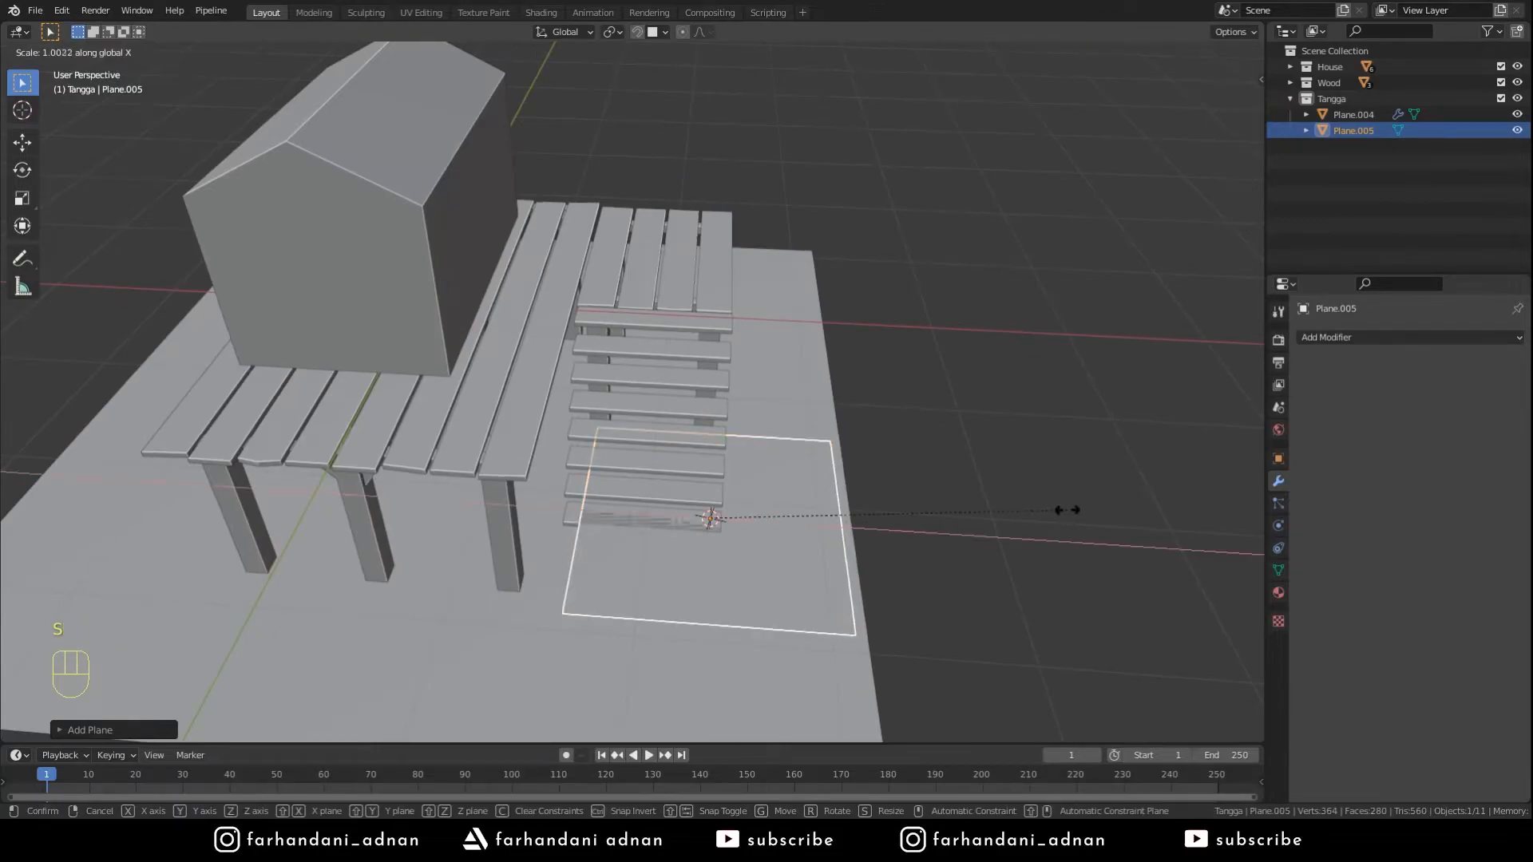
pyautogui.click(730, 531)
# - Rotate the strip upright onto its edge and tilt it about X to follow the slope of the stairs
pyautogui.moveTo(801, 482); pyautogui.dragTo(798, 414, button='middle')
pyautogui.press('r')
pyautogui.press('x')
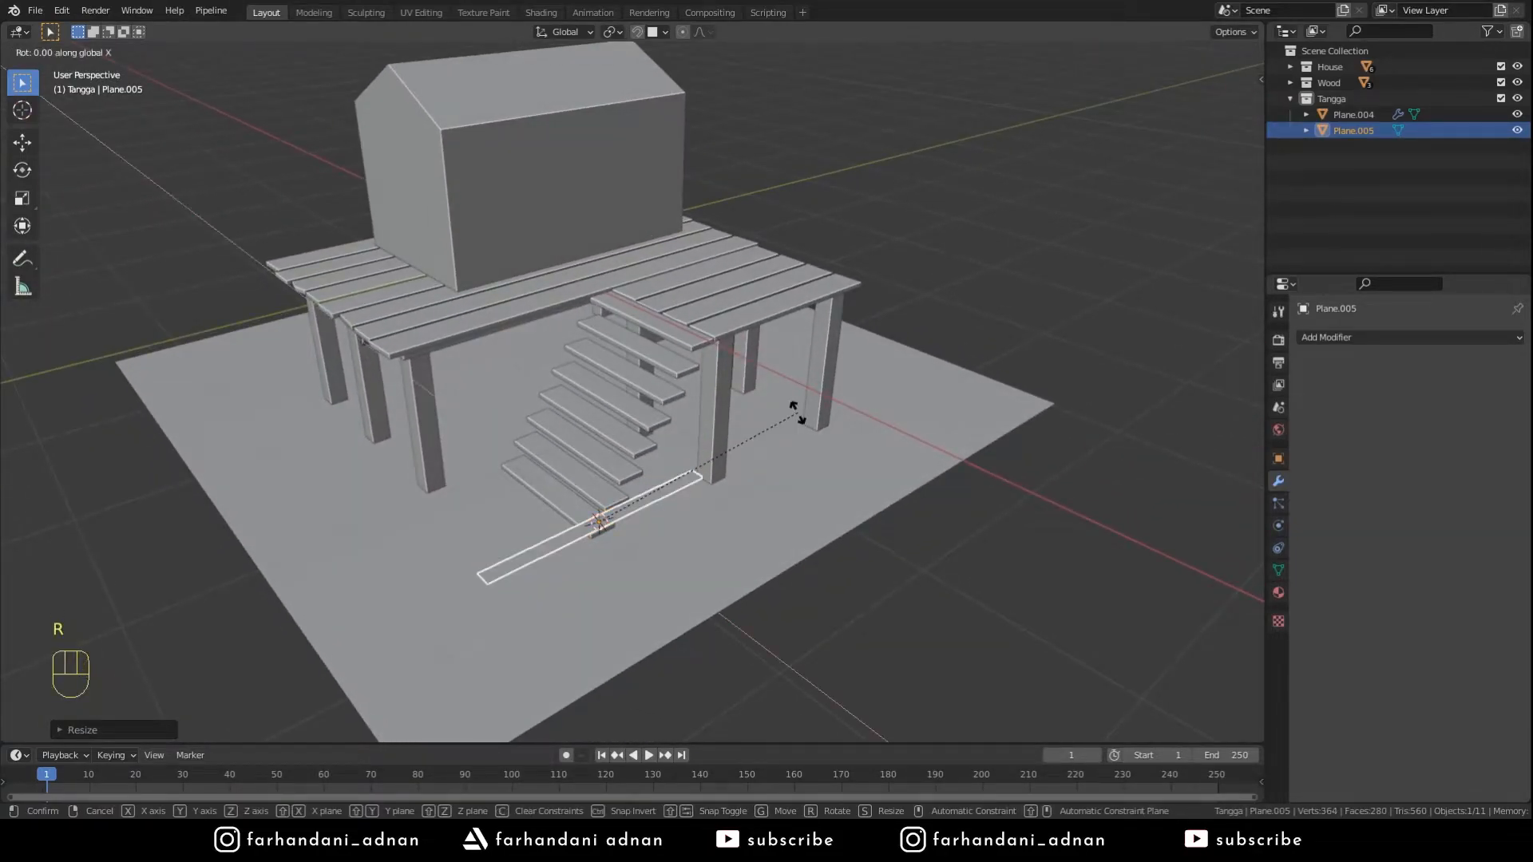
pyautogui.click(798, 414)
pyautogui.press('r')
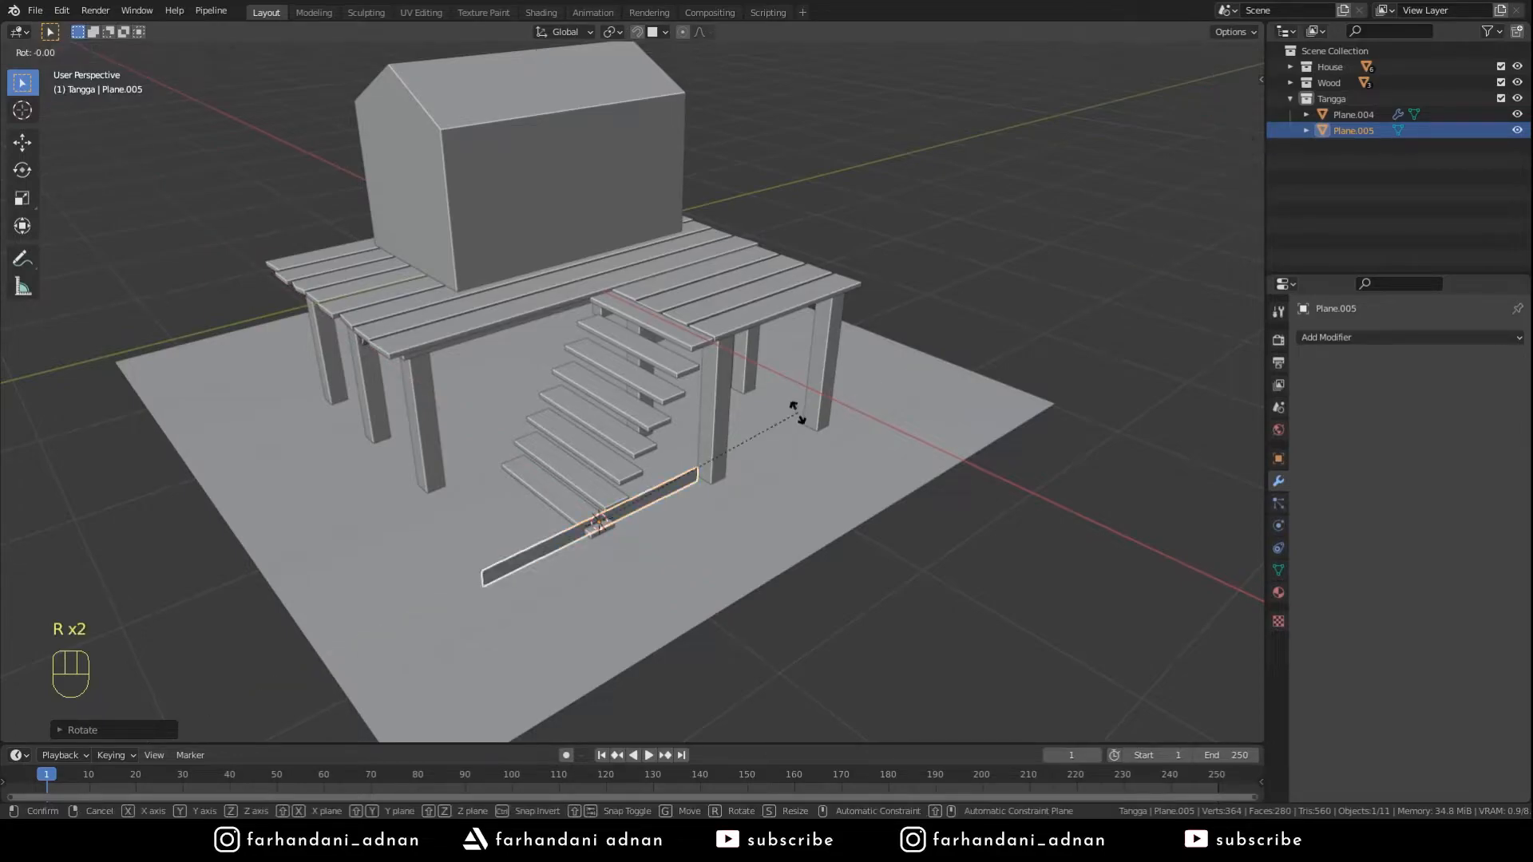
pyautogui.click(649, 361)
# - In right orthographic view, move the stringer along Y and Z so it runs behind the treads up to the deck
pyautogui.press('KP_3')
pyautogui.scroll(5, 649, 362)
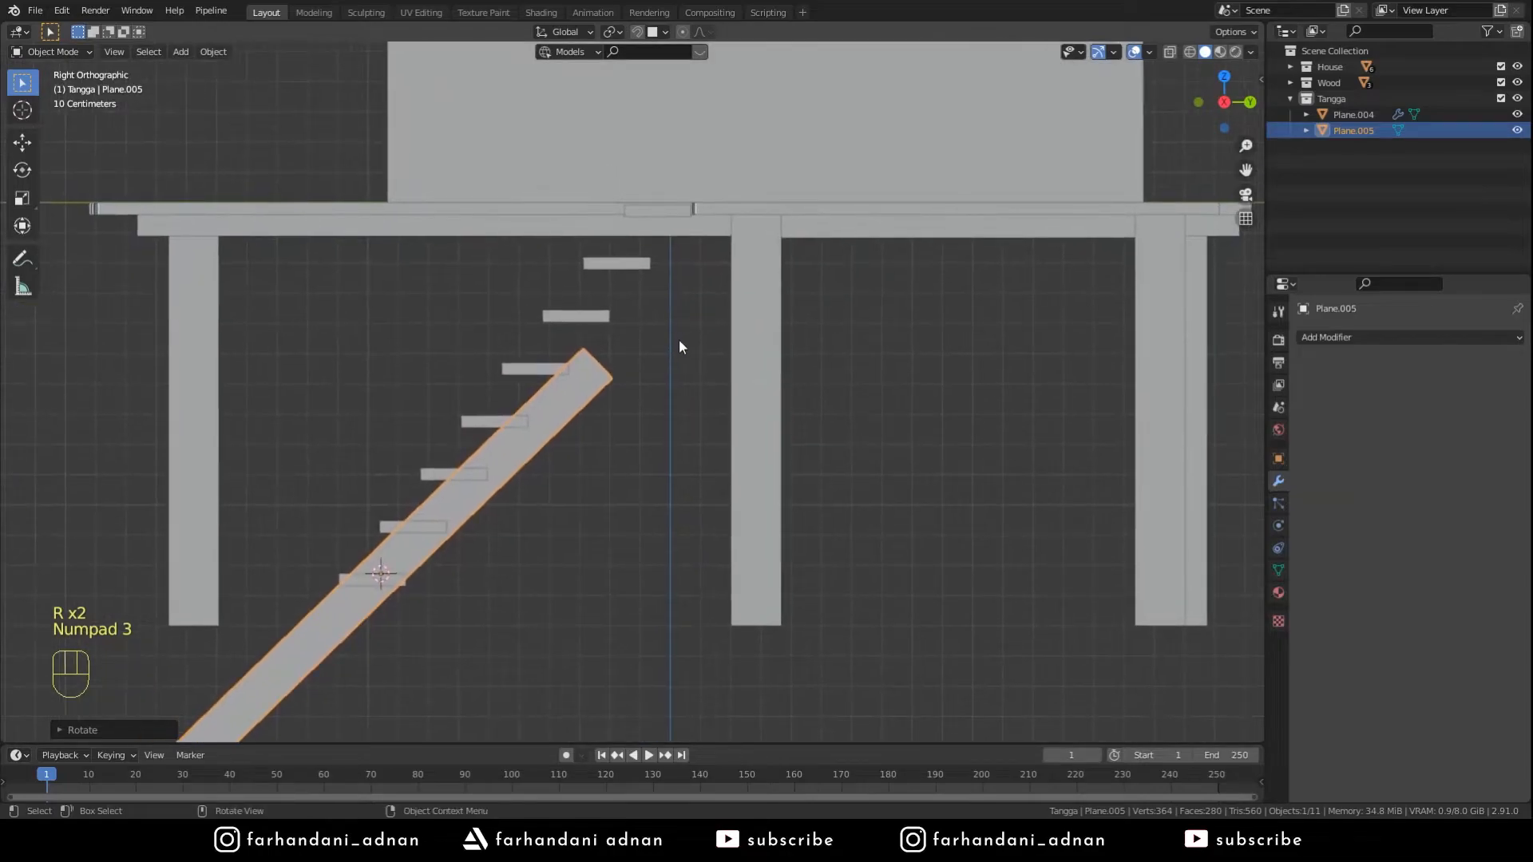
pyautogui.scroll(-2, 678, 339)
pyautogui.press('g')
pyautogui.rightClick(817, 272)
pyautogui.press('g')
pyautogui.press('y')
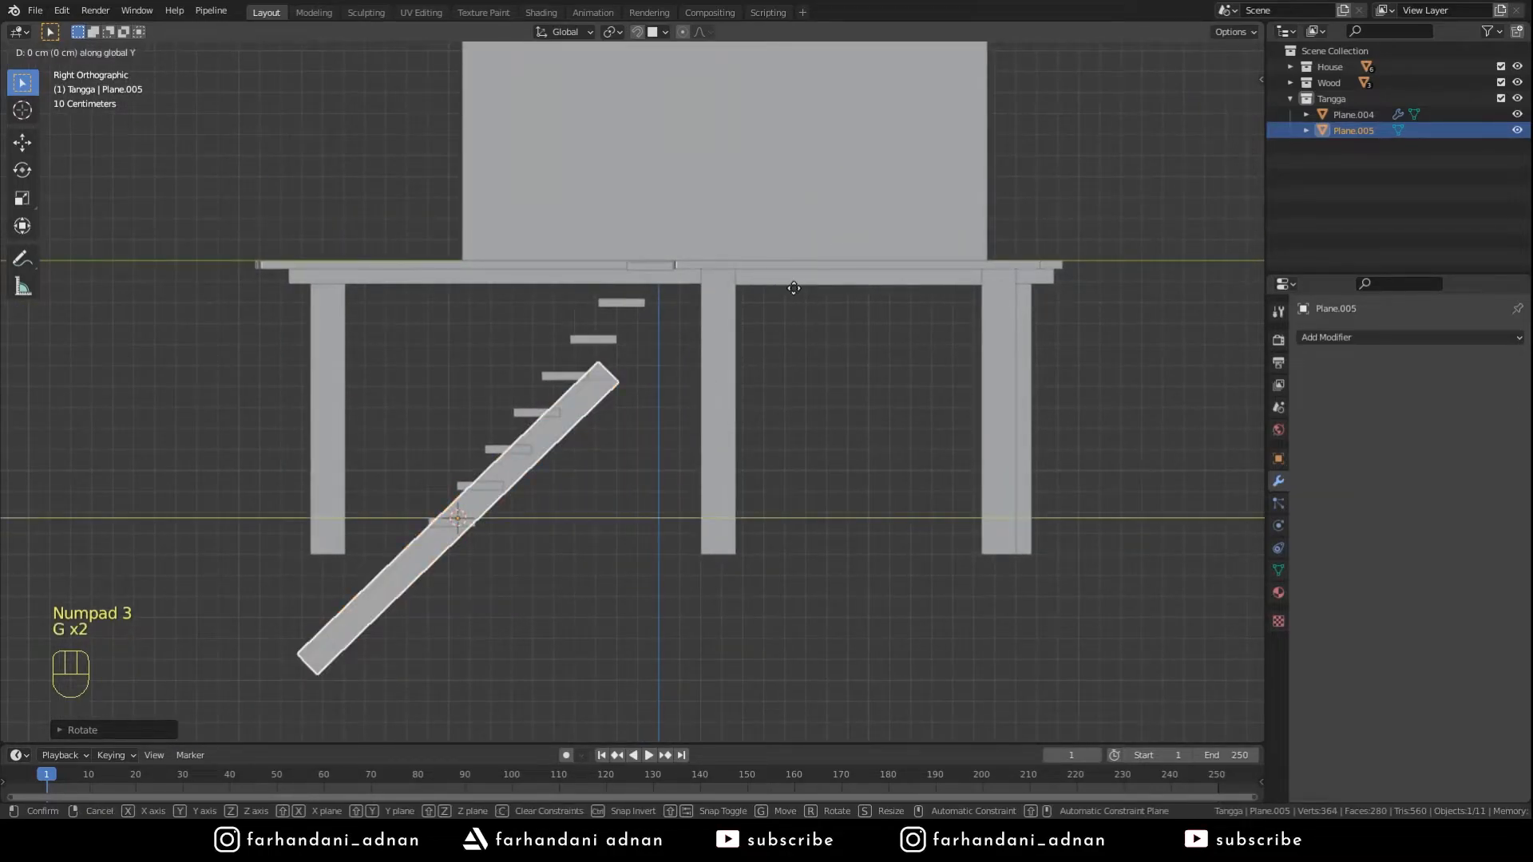
pyautogui.click(922, 245)
pyautogui.press('g')
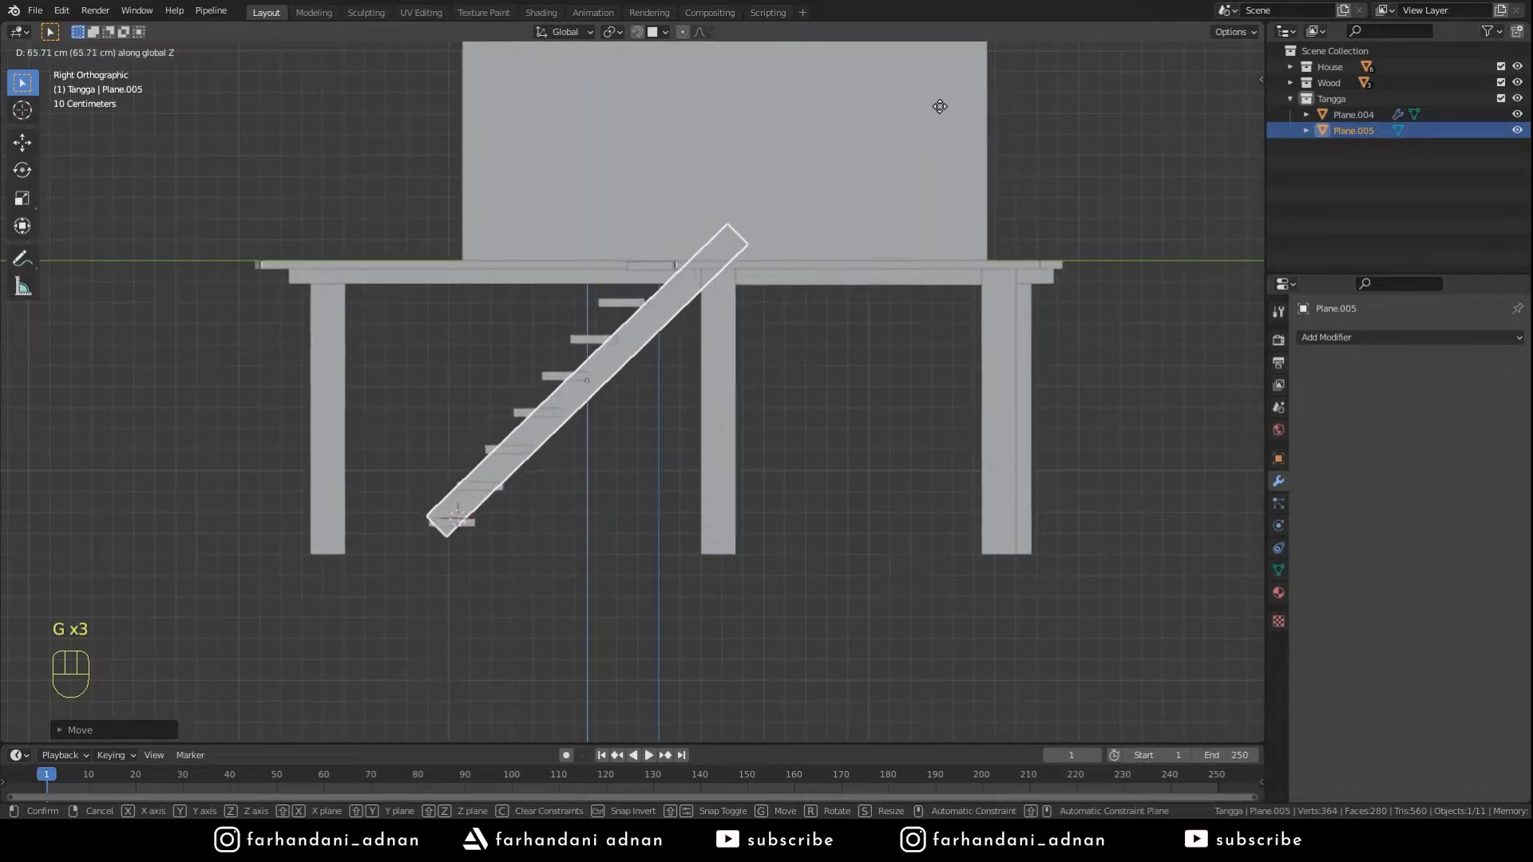
pyautogui.click(958, 136)
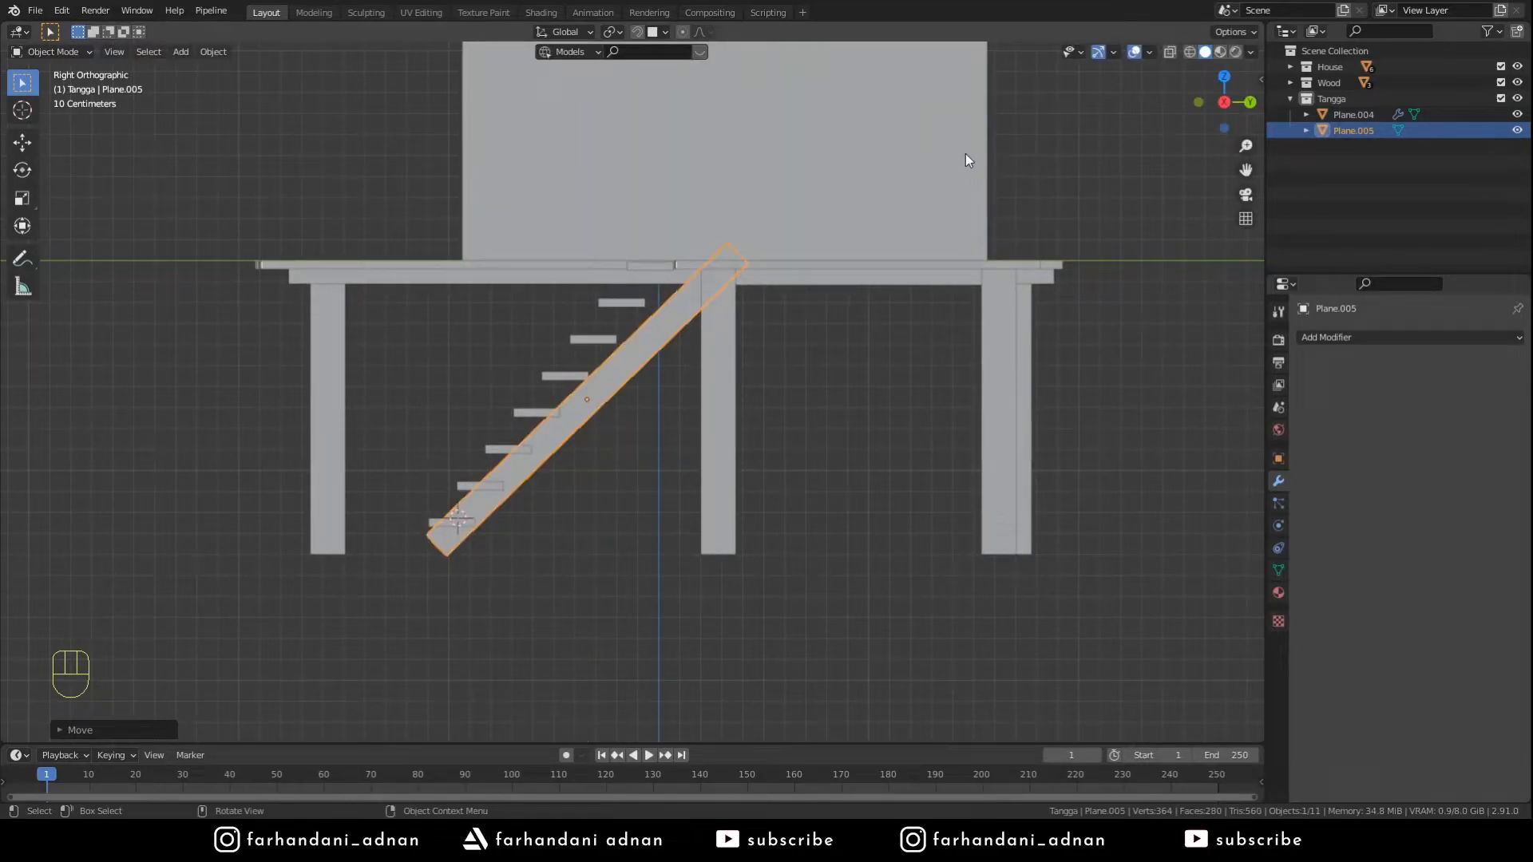
# - Rotate the stringer steeper about X to match the treads' slope and shift it along Y to line up
pyautogui.press('r')
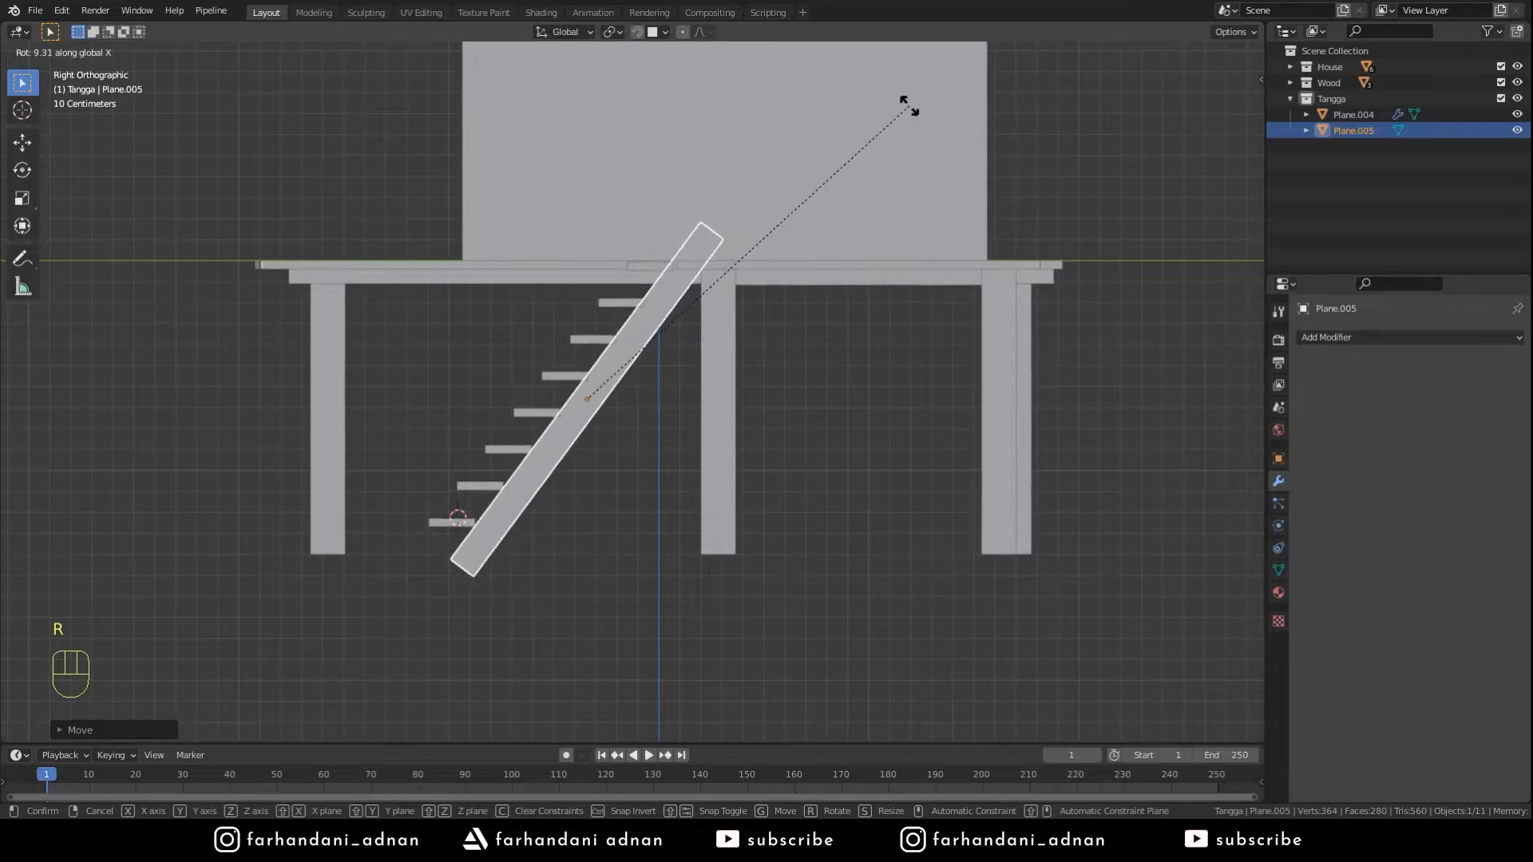
pyautogui.click(918, 117)
pyautogui.press('g')
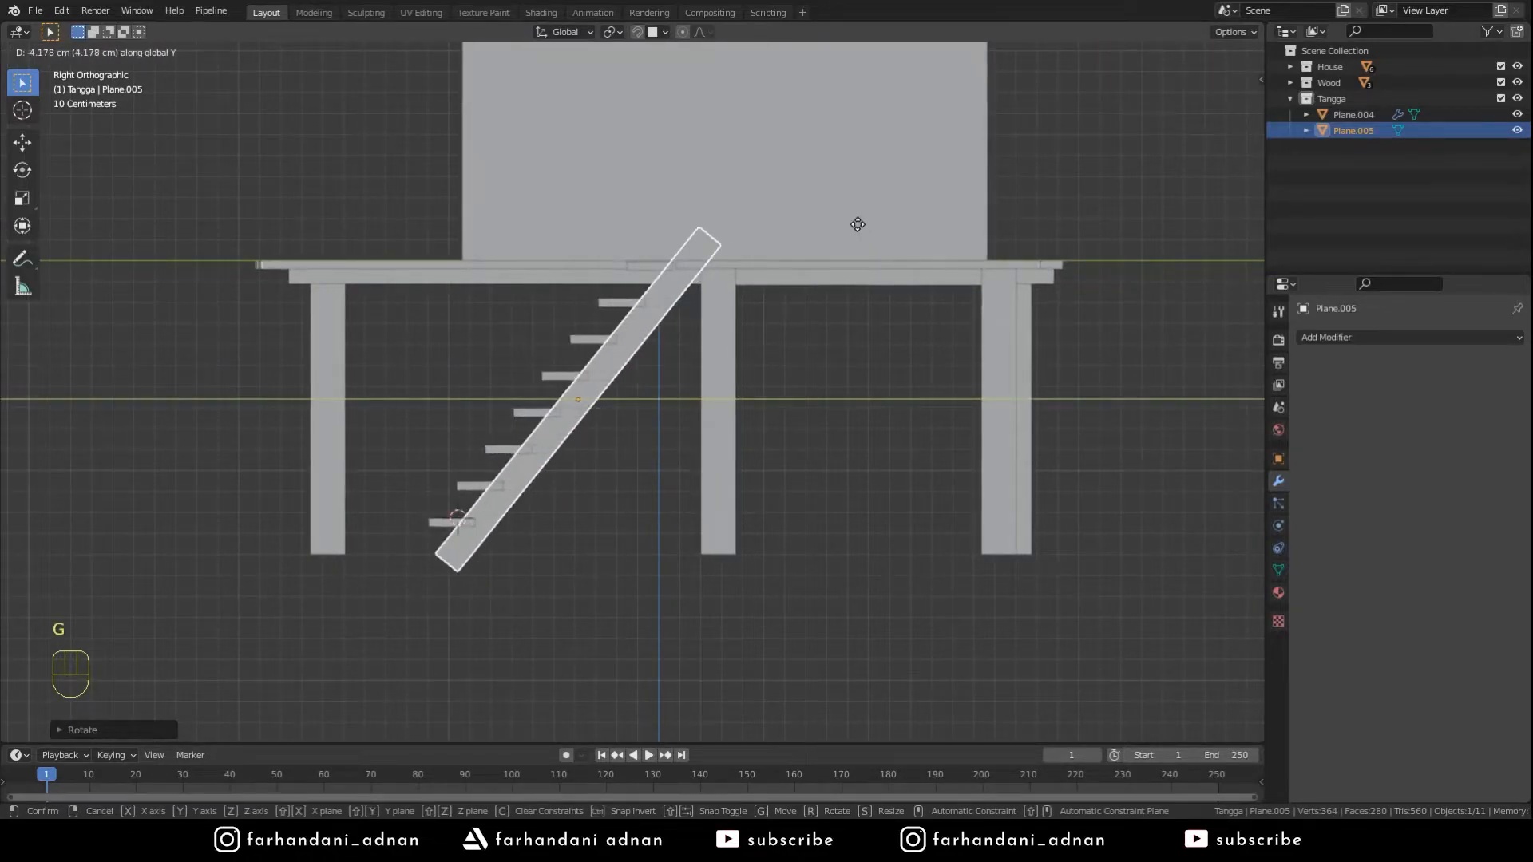
pyautogui.click(853, 228)
# - In Edit Mode, move the stringer's upper end edge along its local Y axis to fit its length to the deck
pyautogui.press('Tab')
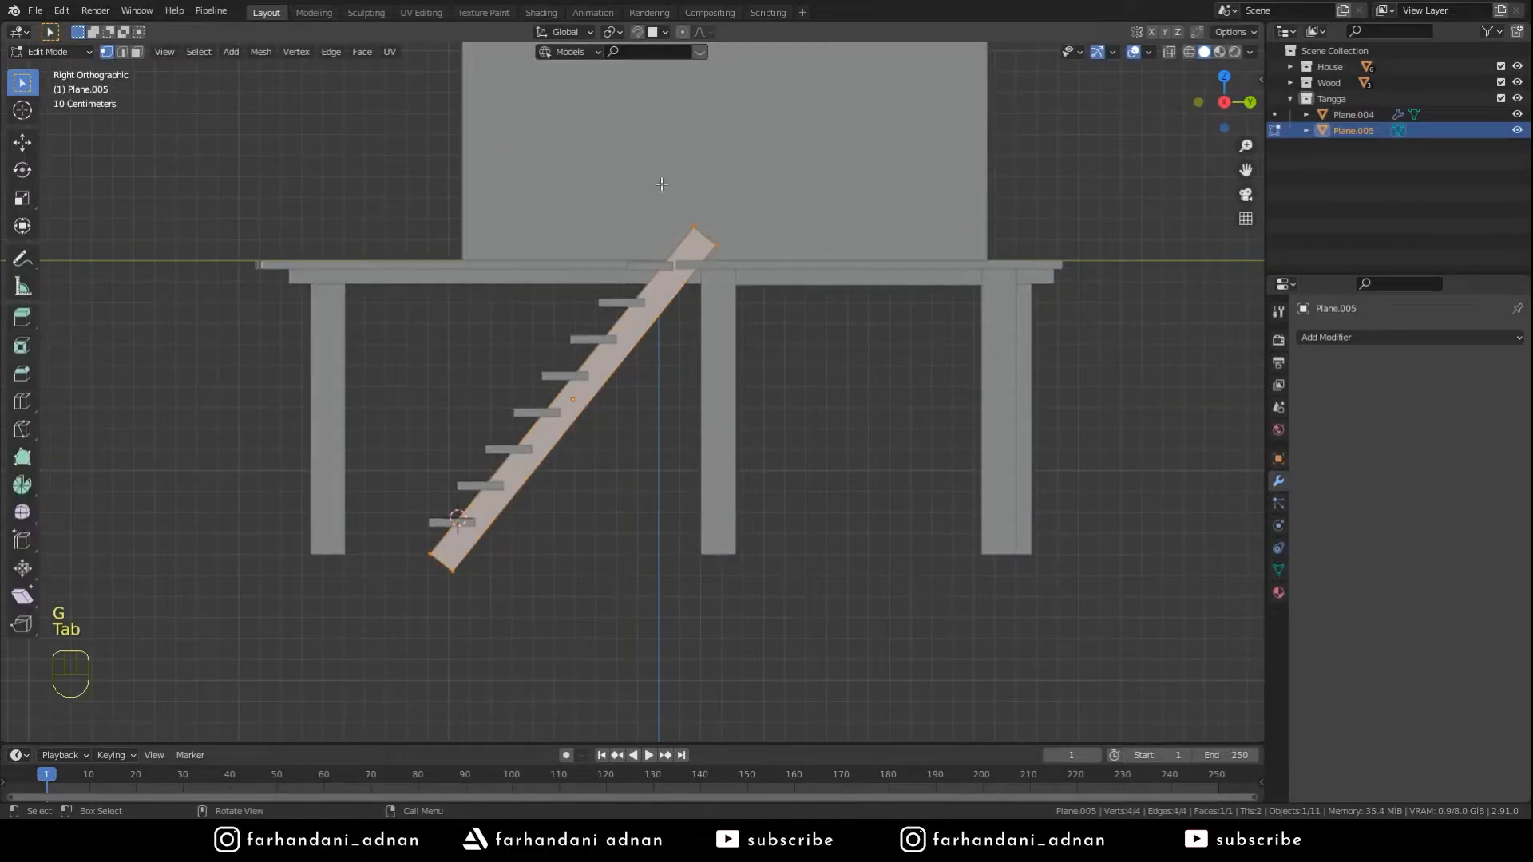
pyautogui.press('g')
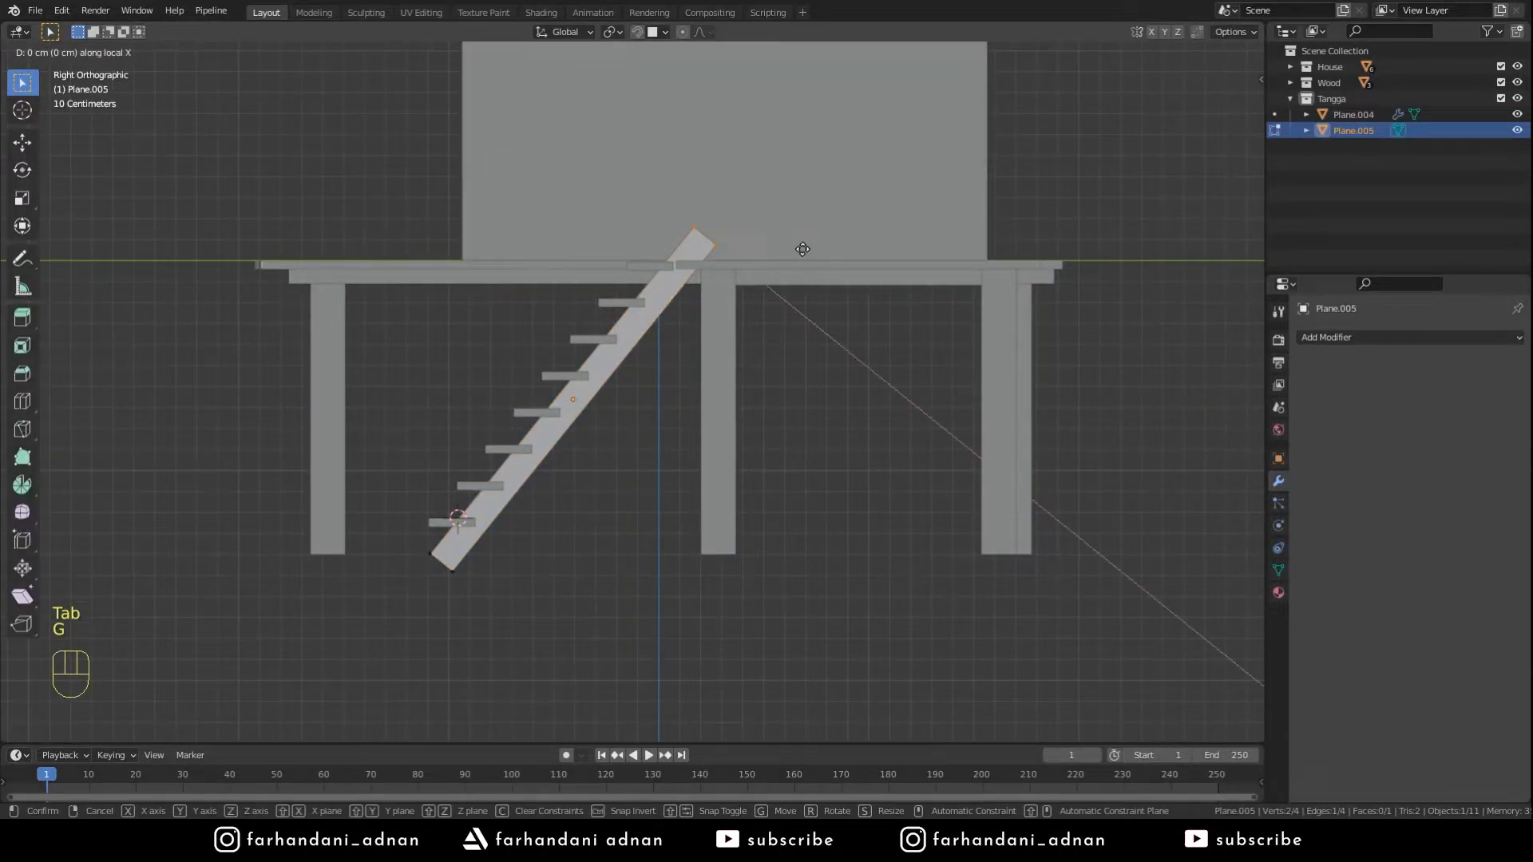
pyautogui.press('z')
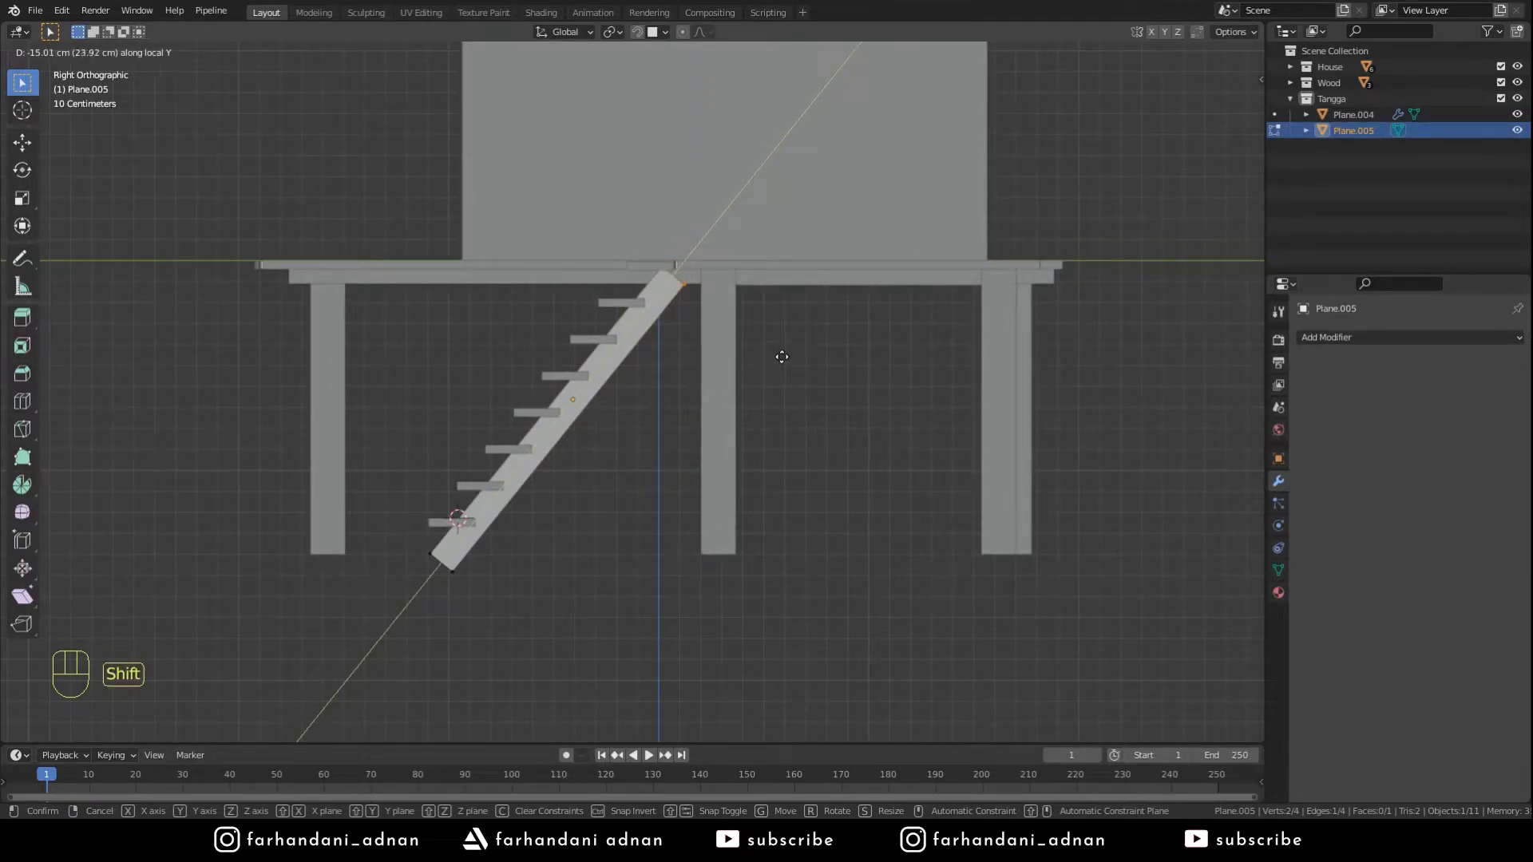
pyautogui.keyDown('shift'); pyautogui.click(935, 208); pyautogui.keyUp('shift')
# - Slide the stringer's protruding top vertex along local Y with snapping on, down to the underside of the deck
pyautogui.scroll(4, 821, 192)
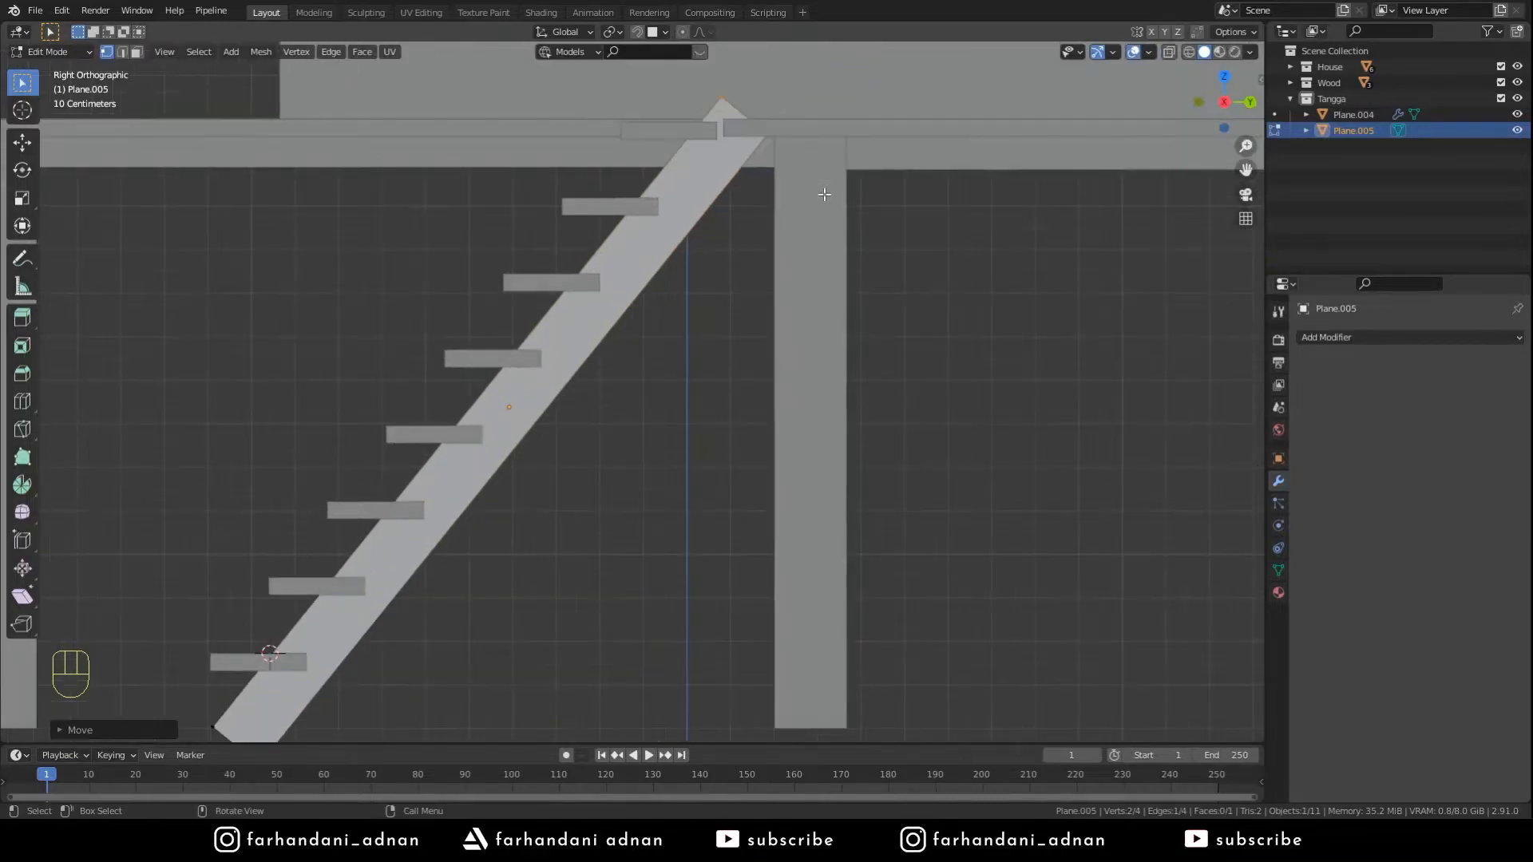
pyautogui.keyDown('shift'); pyautogui.moveTo(822, 188); pyautogui.dragTo(821, 291, button='middle'); pyautogui.keyUp('shift')
pyautogui.moveTo(721, 257); pyautogui.dragTo(703, 246, button='middle')
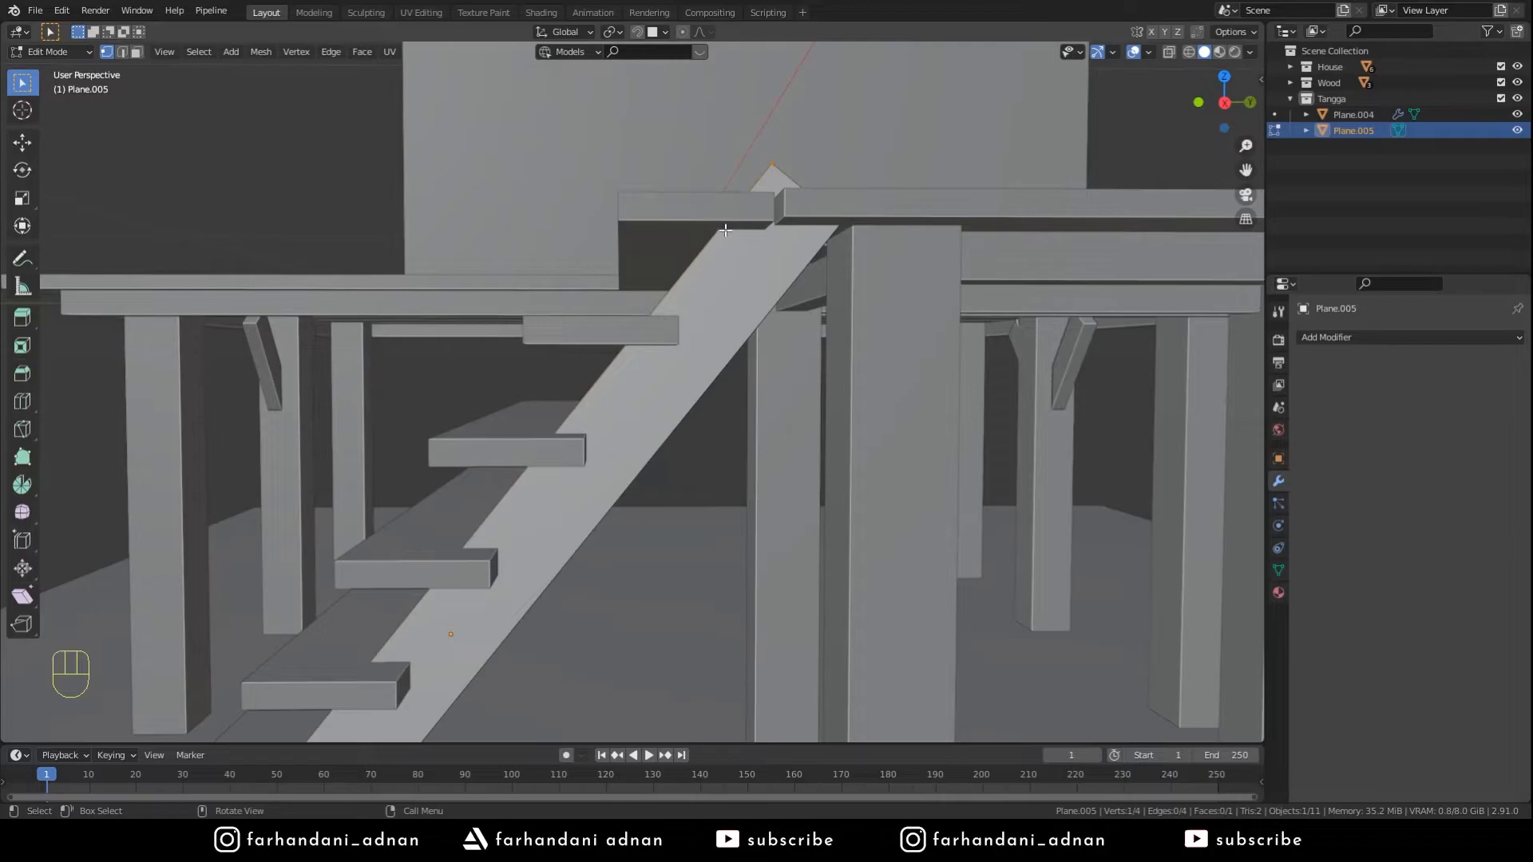
pyautogui.press('g')
pyautogui.press('y')
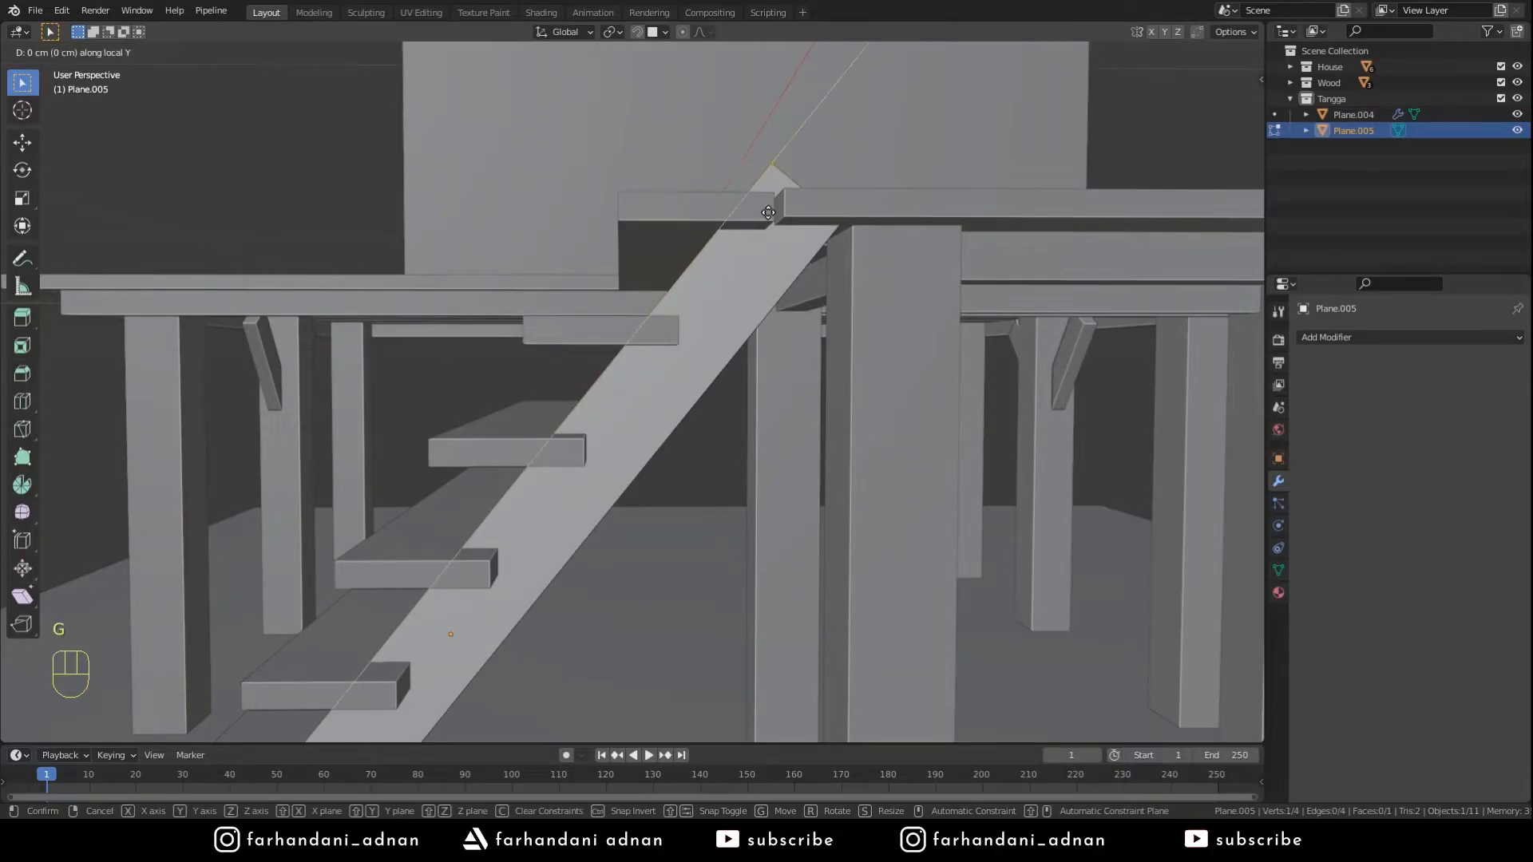
pyautogui.hotkey('shift', 'Tab')
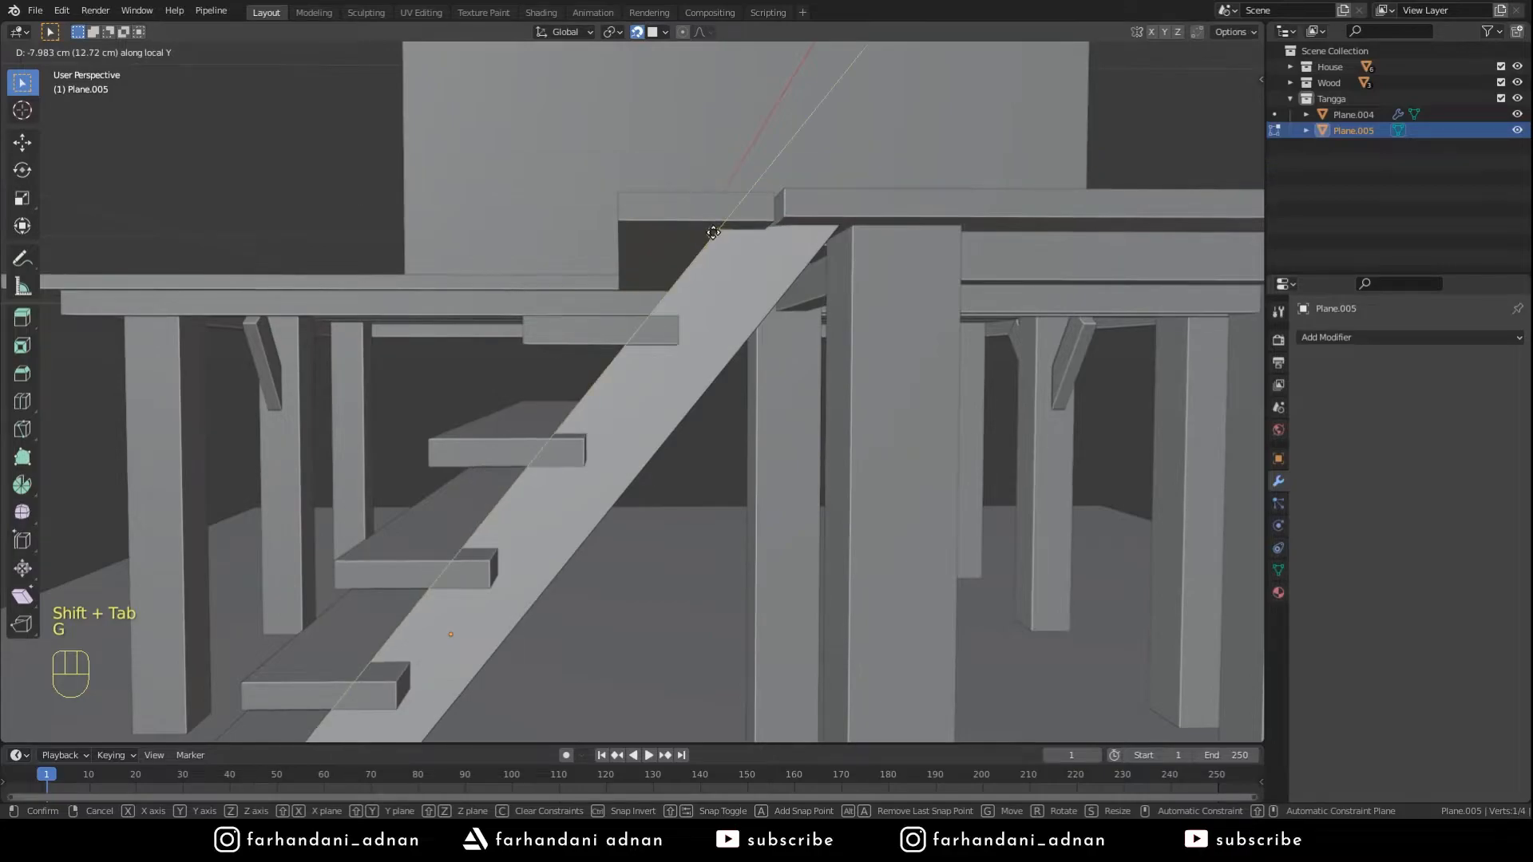
pyautogui.click(713, 232)
pyautogui.press('Tab')
# - In wireframe, move the stringer's lower corner vertex so the bottom end lies flat on the ground, and restore solid shading
pyautogui.scroll(-4, 793, 266)
pyautogui.moveTo(684, 384)
pyautogui.keyDown('shift'); pyautogui.mouseDown(button='middle')
pyautogui.moveTo(792, 205)
pyautogui.moveTo(714, 276)
pyautogui.moveTo(640, 271)
pyautogui.moveTo(708, 299)
pyautogui.moveTo(682, 276)
pyautogui.moveTo(658, 290)
pyautogui.mouseUp(button='middle'); pyautogui.keyUp('shift')
pyautogui.press('Tab')
pyautogui.press('z')
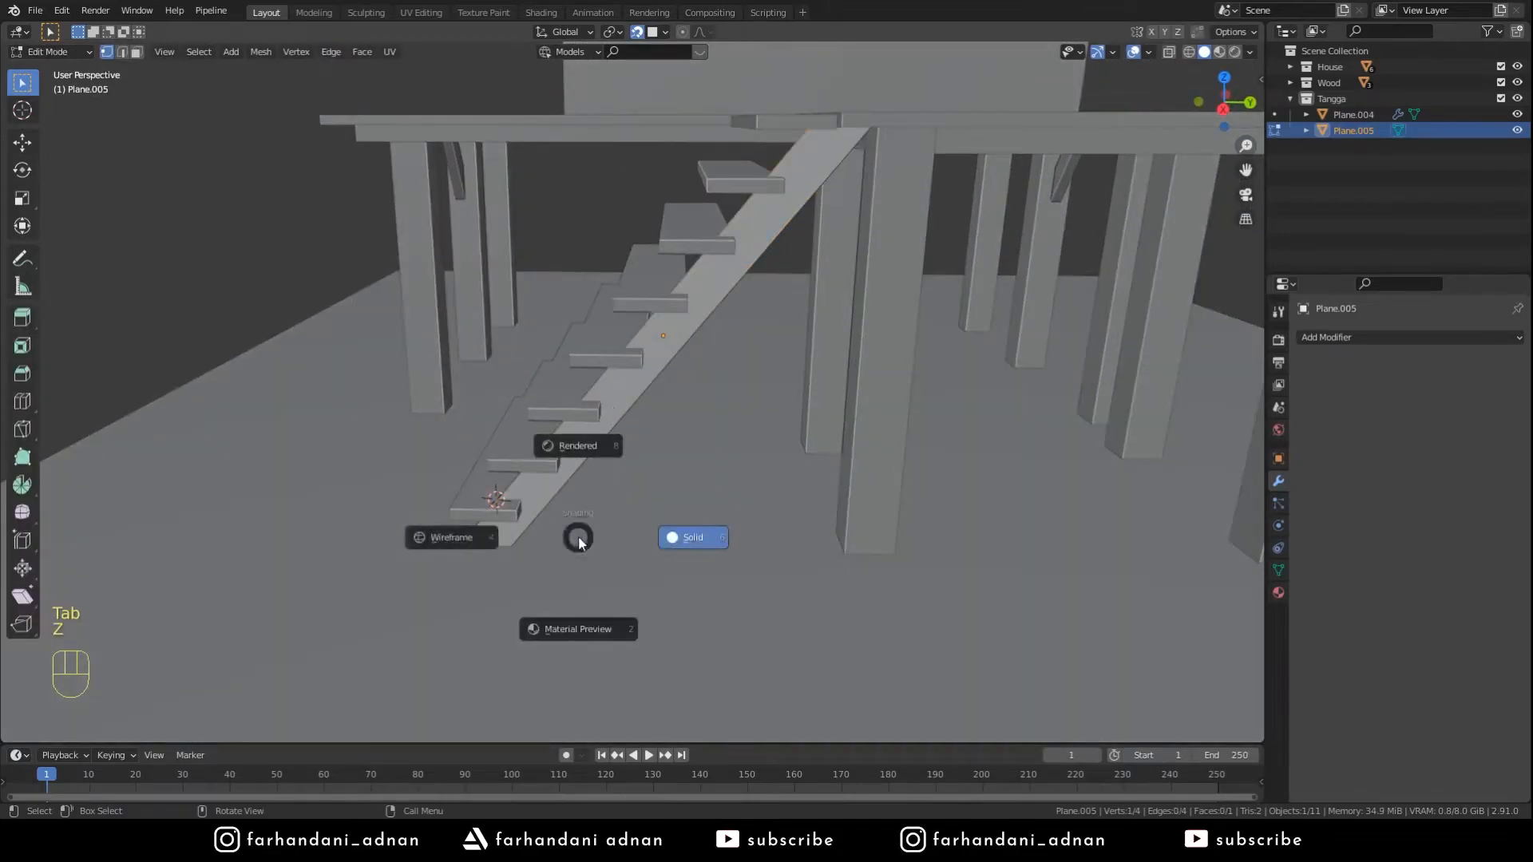
pyautogui.click(477, 557)
pyautogui.press('g')
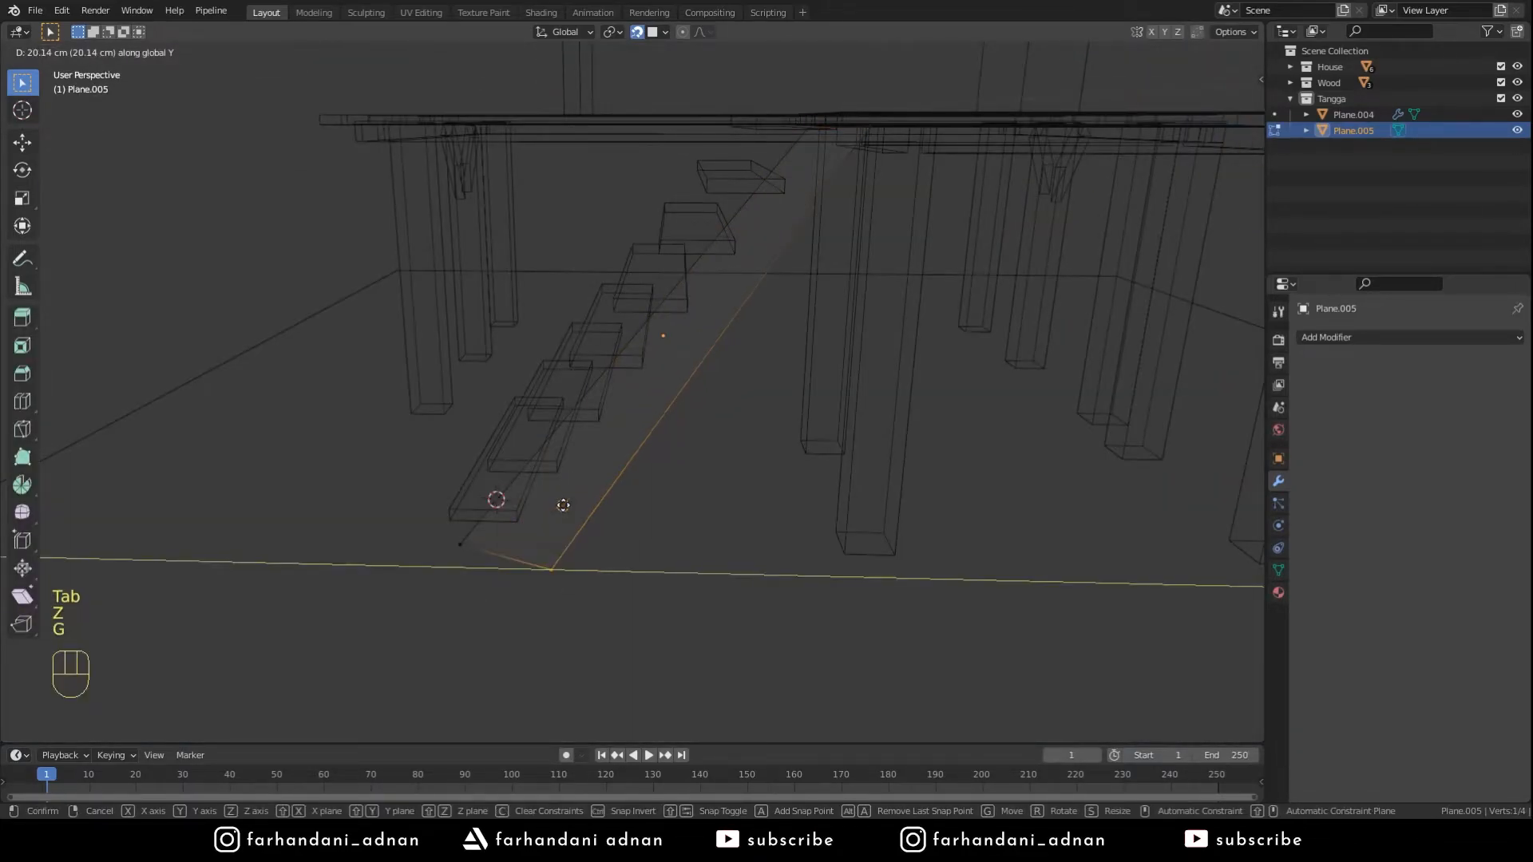
pyautogui.click(512, 532)
pyautogui.press('z')
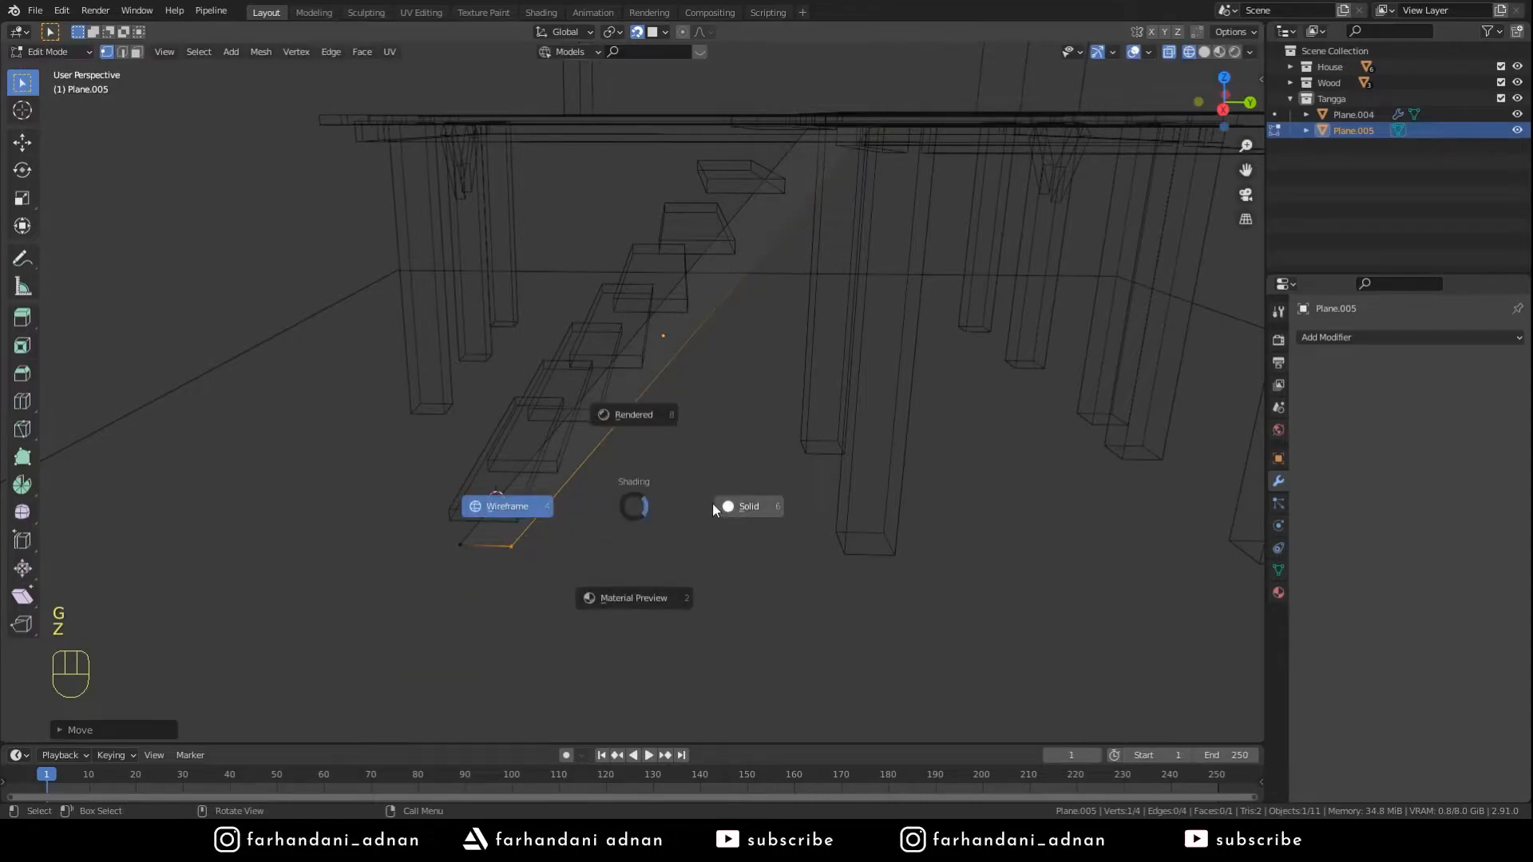
pyautogui.click(711, 503)
pyautogui.press('Tab')
# - Add a Solidify modifier with 4 cm thickness to the stringer and apply its object transforms
pyautogui.moveTo(714, 503)
pyautogui.mouseDown(button='middle')
pyautogui.moveTo(718, 412)
pyautogui.moveTo(705, 420)
pyautogui.moveTo(866, 479)
pyautogui.mouseUp(button='middle')
pyautogui.click(1327, 337)
pyautogui.click(1258, 508)
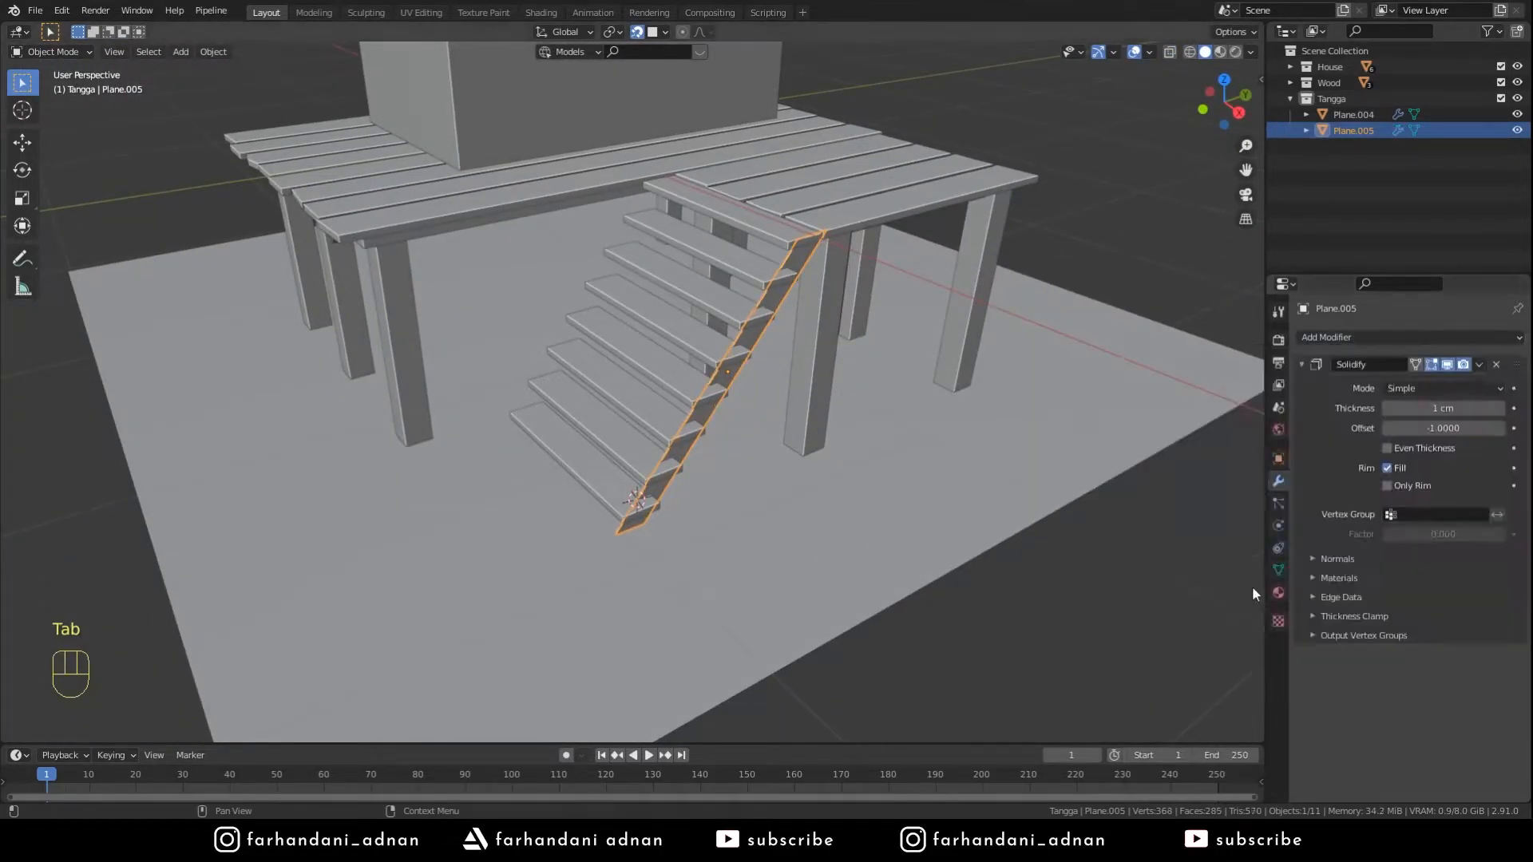
pyautogui.moveTo(1158, 519); pyautogui.dragTo(1067, 457, button='middle')
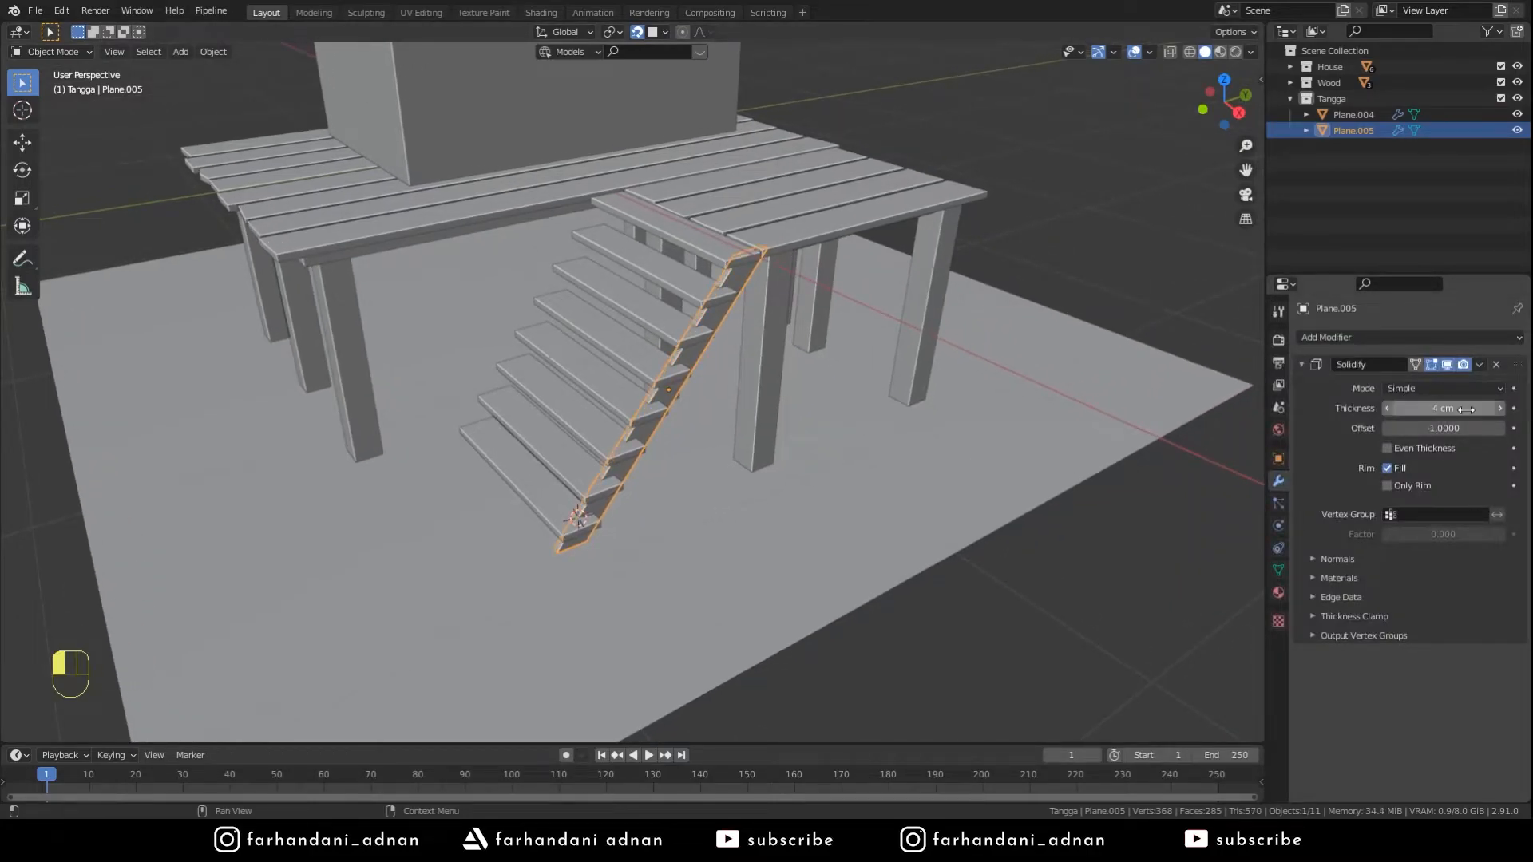
pyautogui.hotkey('ctrl', 'a')
pyautogui.click(901, 375)
# - Turn snapping off and move the stringer inward along X beneath the treads
pyautogui.moveTo(820, 375); pyautogui.dragTo(927, 381, button='middle')
pyautogui.press('g')
pyautogui.rightClick(927, 382)
pyautogui.hotkey('shift', 'Tab')
pyautogui.press('g')
pyautogui.press('x')
pyautogui.click(905, 388)
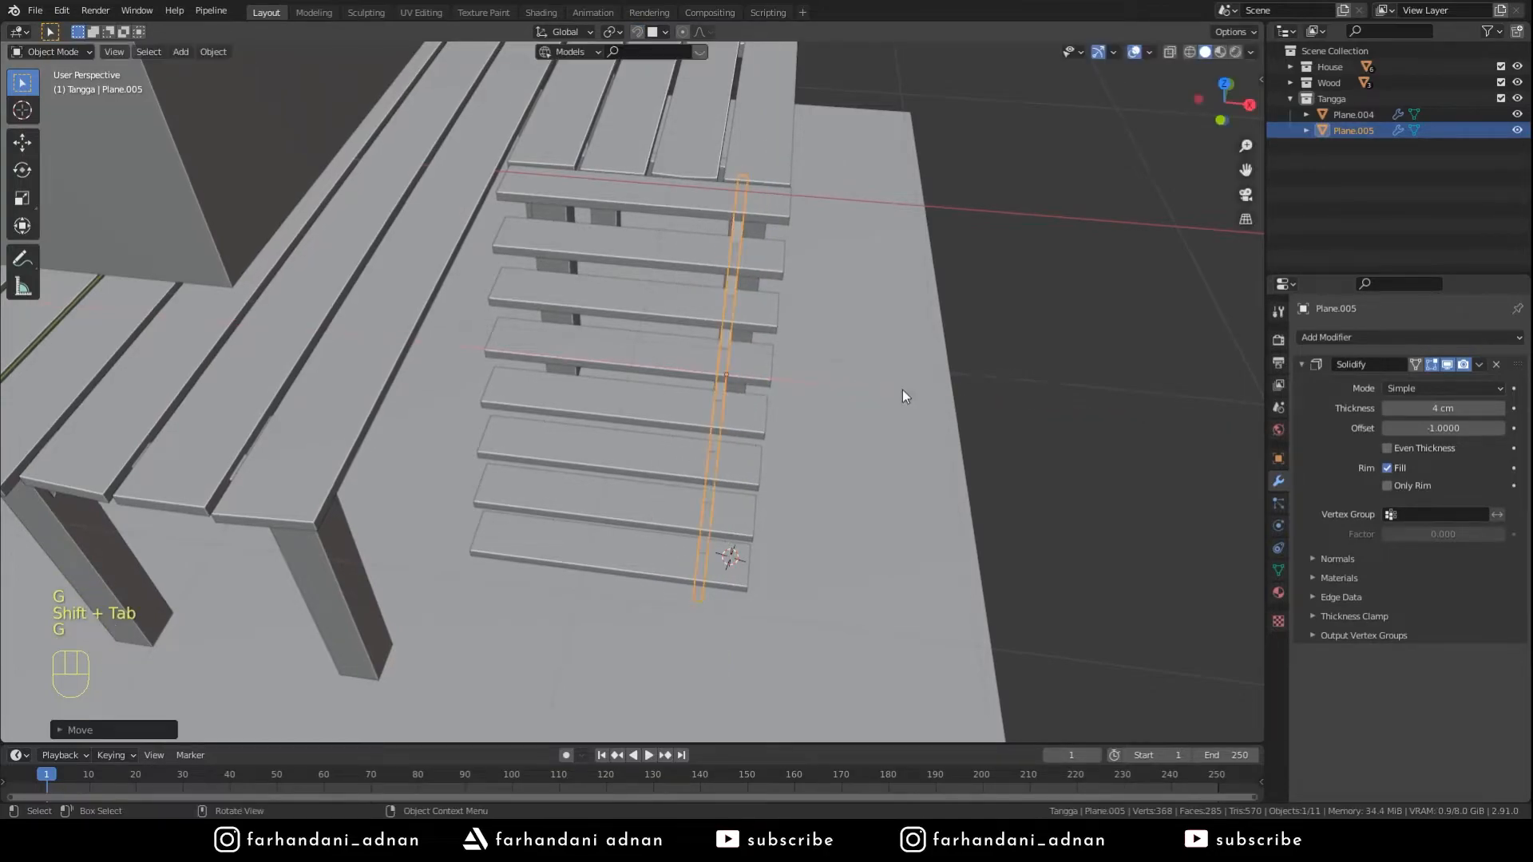
# - Duplicate the stringer along X to the opposite end of the treads and fine-tune the copy's position
pyautogui.hotkey('shift', 'd')
pyautogui.press('x')
pyautogui.click(767, 384)
pyautogui.moveTo(746, 388); pyautogui.dragTo(783, 368, button='middle')
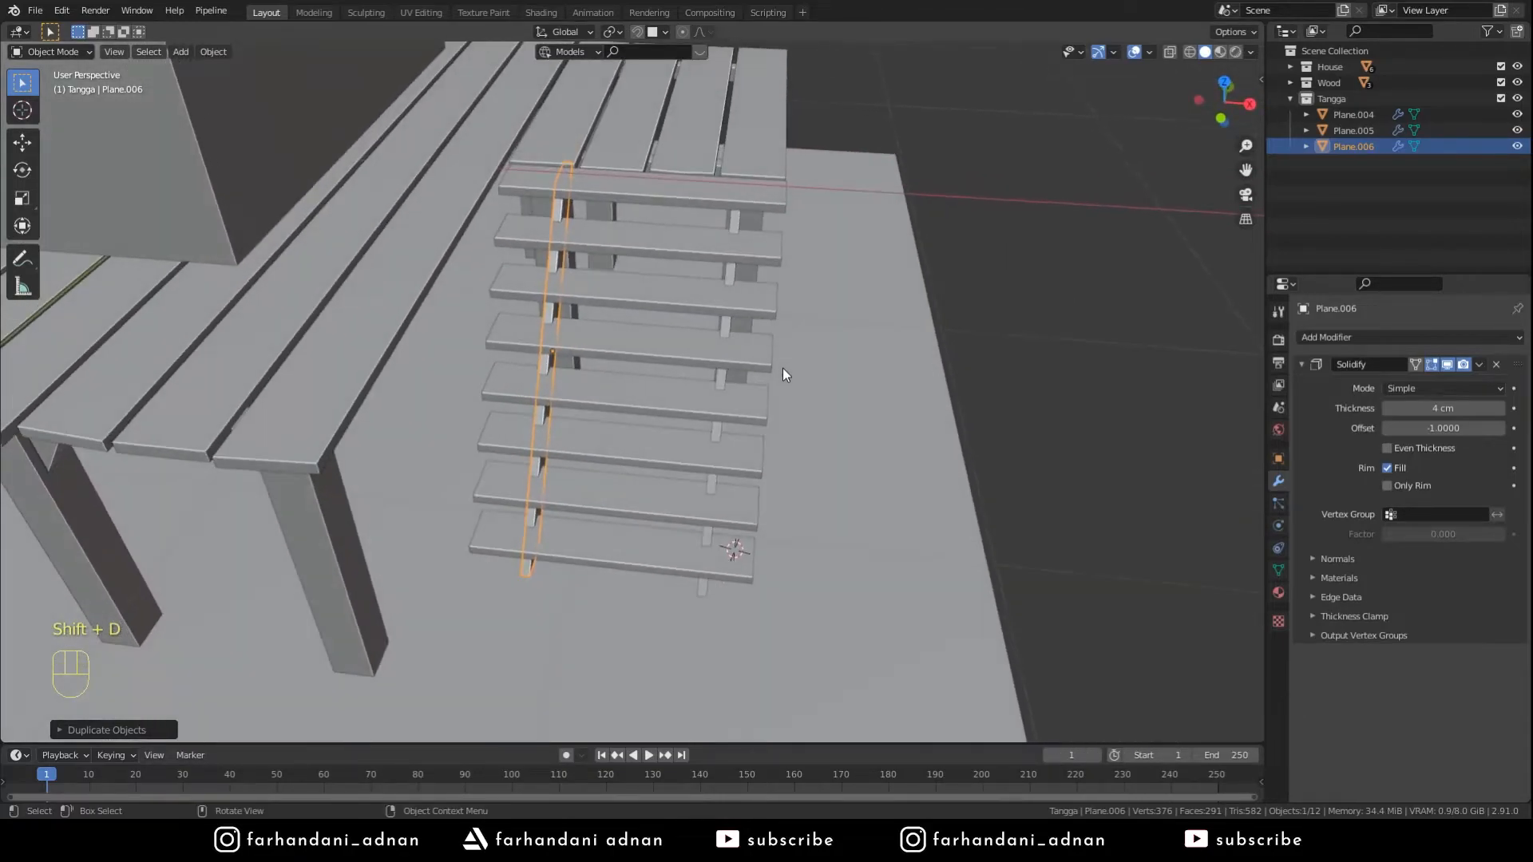
pyautogui.press('g')
pyautogui.press('y')
pyautogui.click(783, 340)
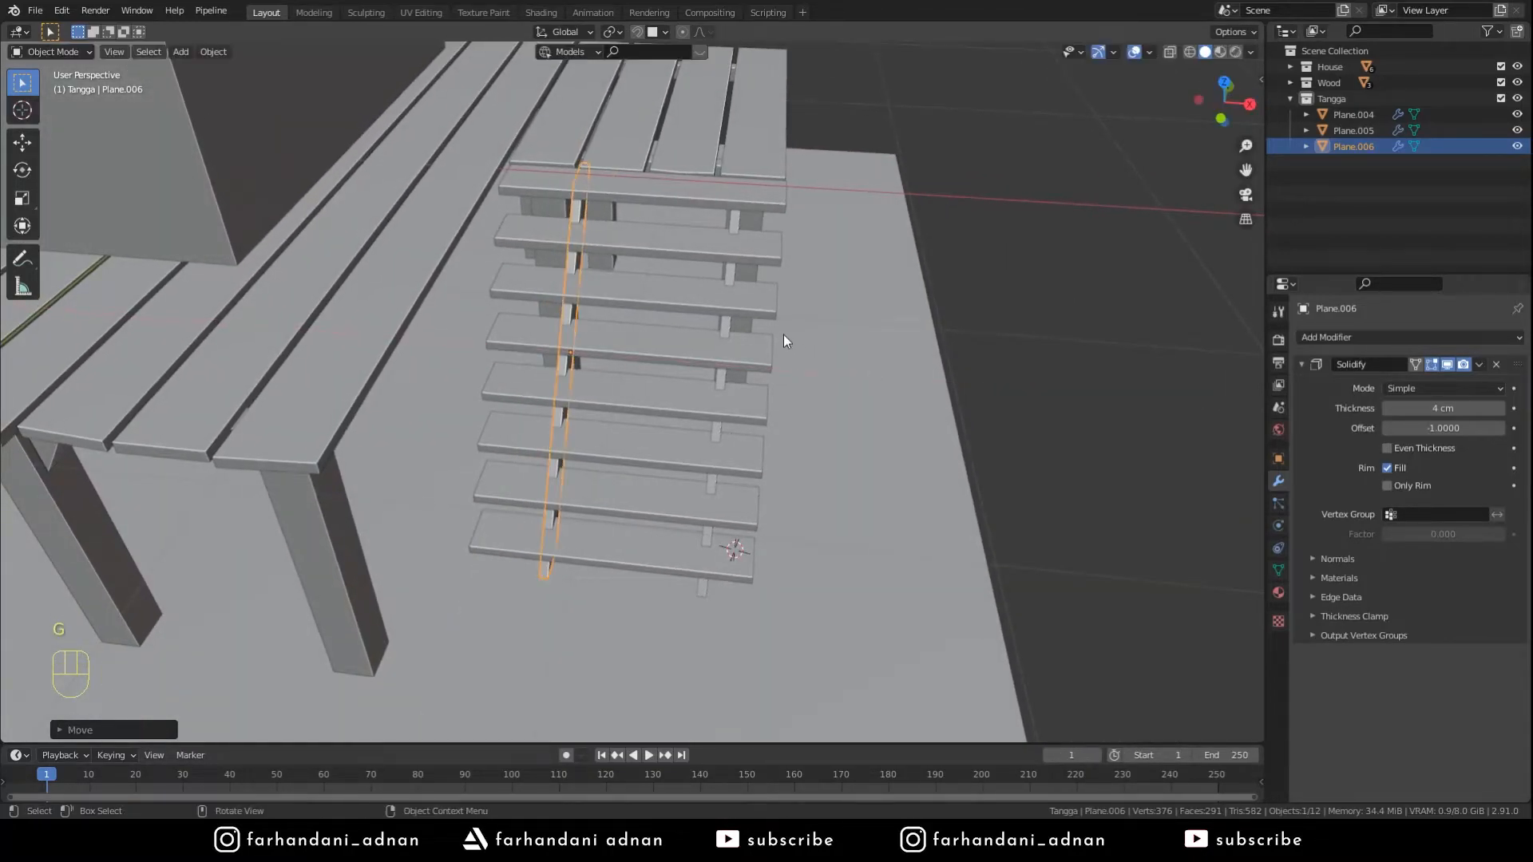
pyautogui.press('g')
pyautogui.keyDown('shift'); pyautogui.click(585, 319); pyautogui.keyUp('shift')
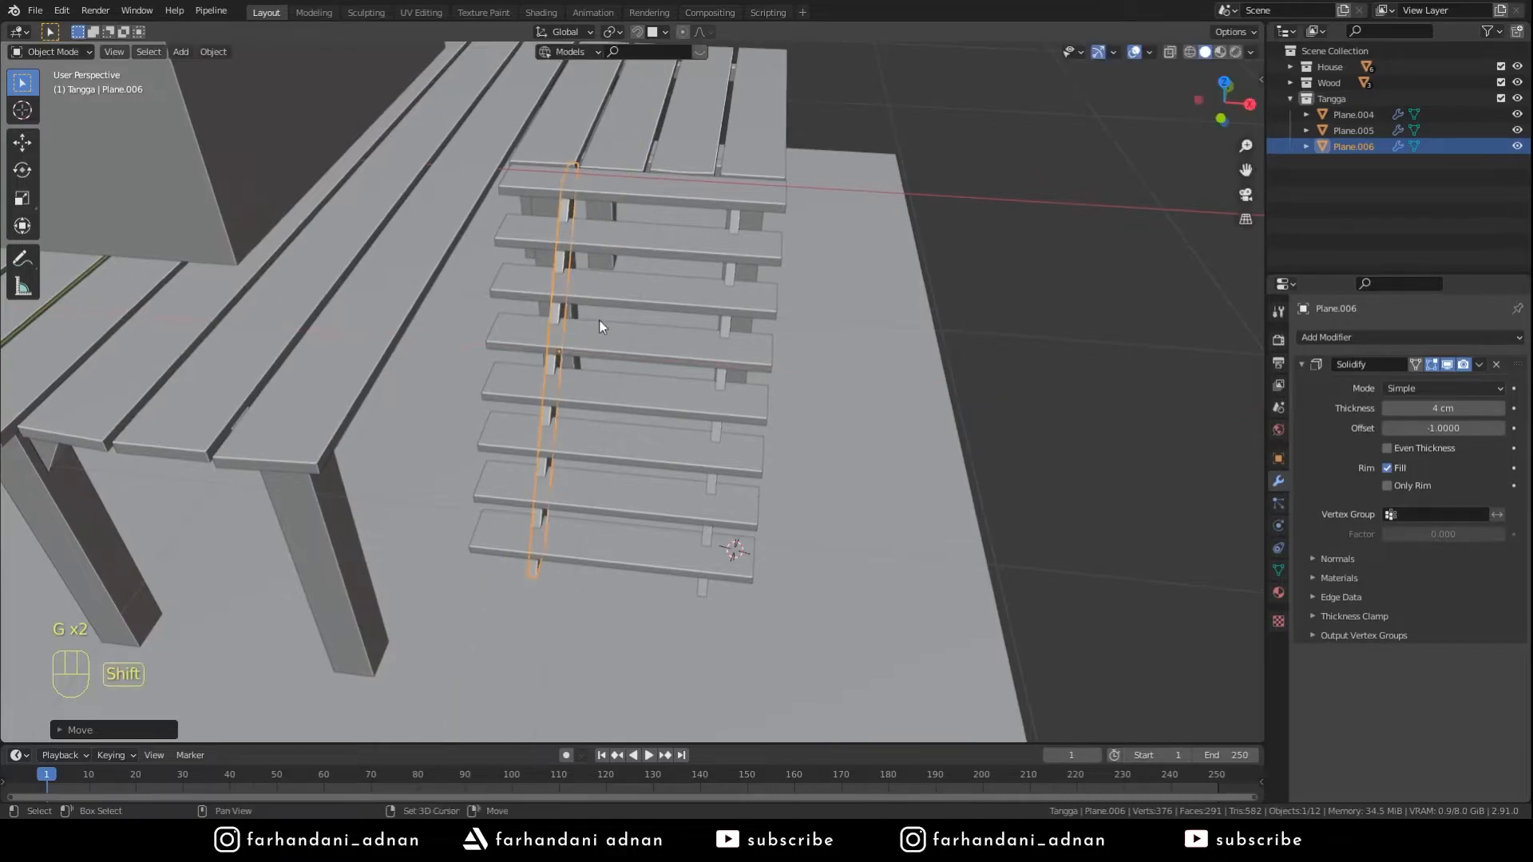
# - Move the outer-end stringer about 3 cm along X beneath the stair treads
pyautogui.click(727, 324)
pyautogui.press('g')
pyautogui.press('x')
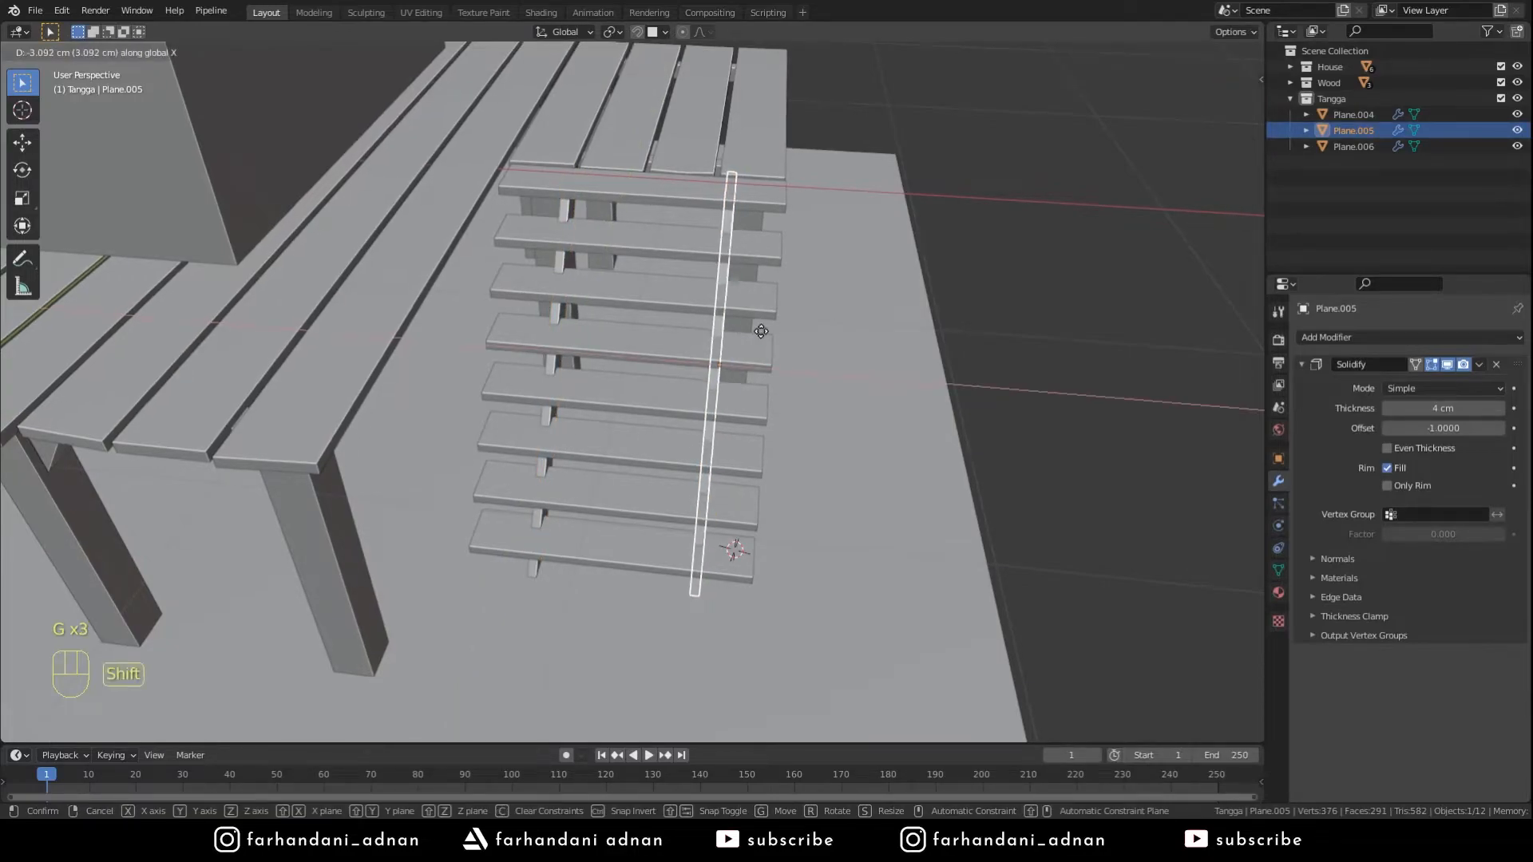
pyautogui.click(762, 332)
pyautogui.press('a')
pyautogui.press('a')
pyautogui.press('a')
pyautogui.moveTo(786, 340); pyautogui.dragTo(754, 304, button='middle')
# - Join the two stringers into one object, save the file, and apply the joined object's Solidify modifier
pyautogui.click(674, 237)
pyautogui.keyDown('shift'); pyautogui.click(750, 305); pyautogui.keyUp('shift')
pyautogui.hotkey('ctrl', 'j')
pyautogui.hotkey('ctrl', 's')
pyautogui.press('a')
pyautogui.press('a')
pyautogui.press('a')
pyautogui.click(754, 306)
pyautogui.click(1479, 365)
pyautogui.click(1467, 381)
pyautogui.press('a')
pyautogui.press('a')
pyautogui.press('a')
pyautogui.moveTo(794, 422); pyautogui.dragTo(472, 491, button='middle')
# - Create a new collection and name it Pagar
pyautogui.hotkey('shift', 'a')
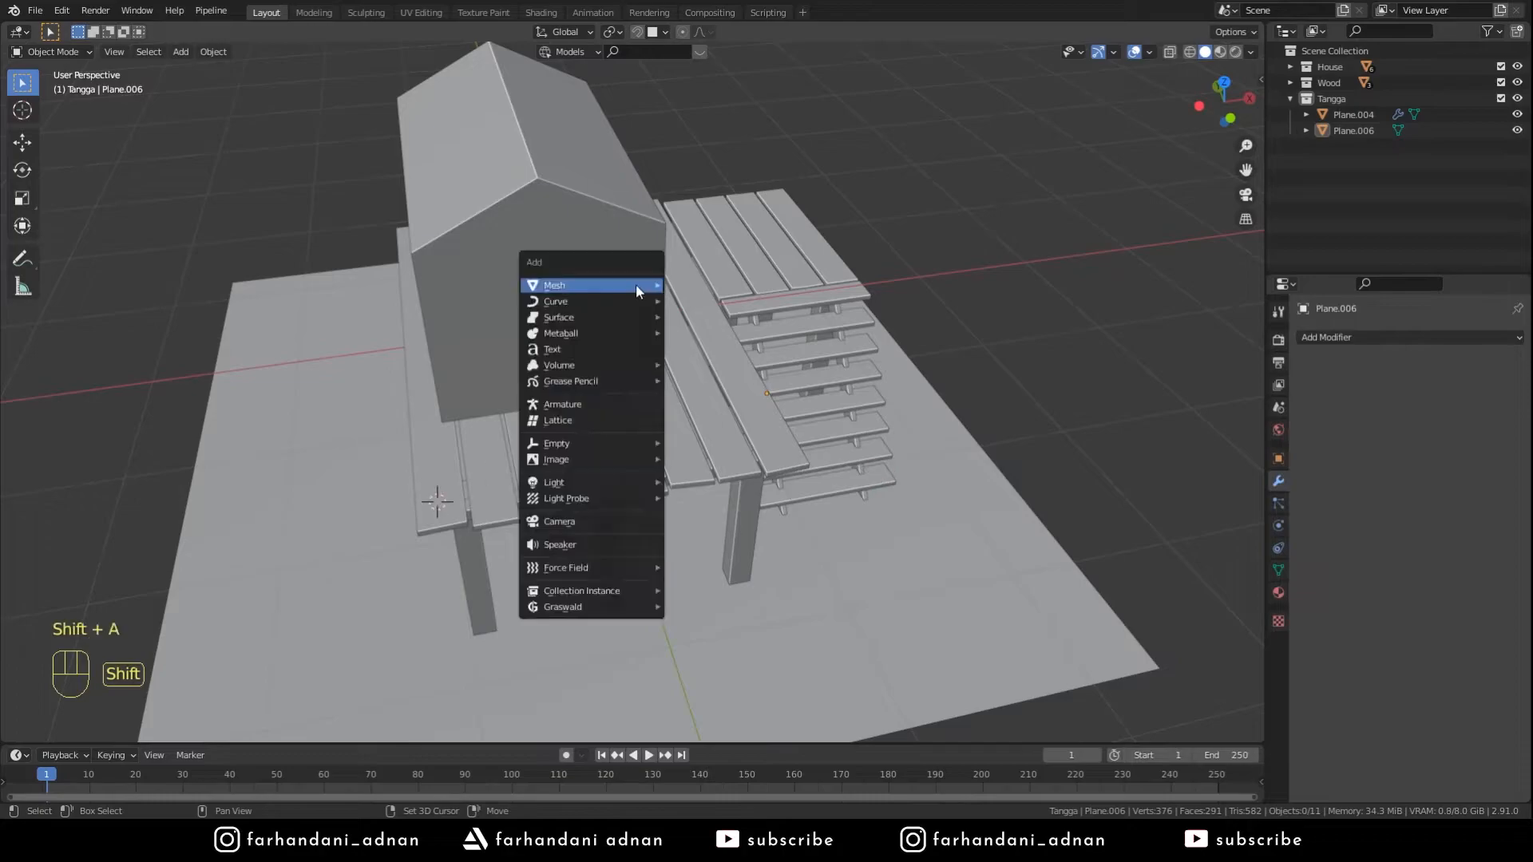
pyautogui.moveTo(636, 284)
pyautogui.rightClick(1407, 169)
pyautogui.click(1336, 194)
pyautogui.doubleClick(1341, 146)
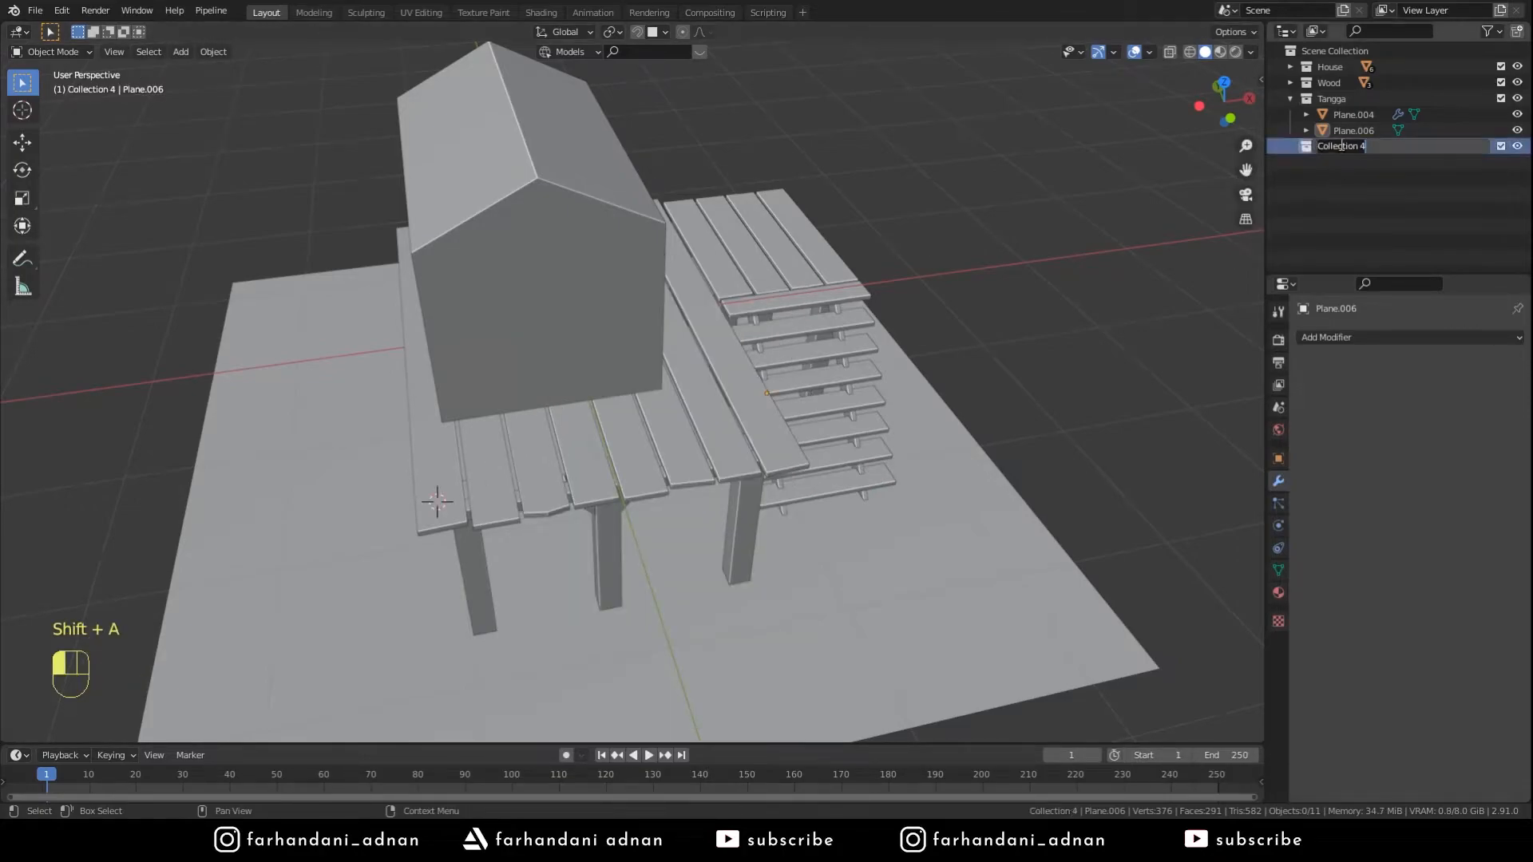
pyautogui.write('Pagar')
pyautogui.press('Return')
# - Add a cube at the floor corner and scale it to about 0.07 in X and Y only to form a post
pyautogui.hotkey('shift', 'a')
pyautogui.moveTo(688, 288)
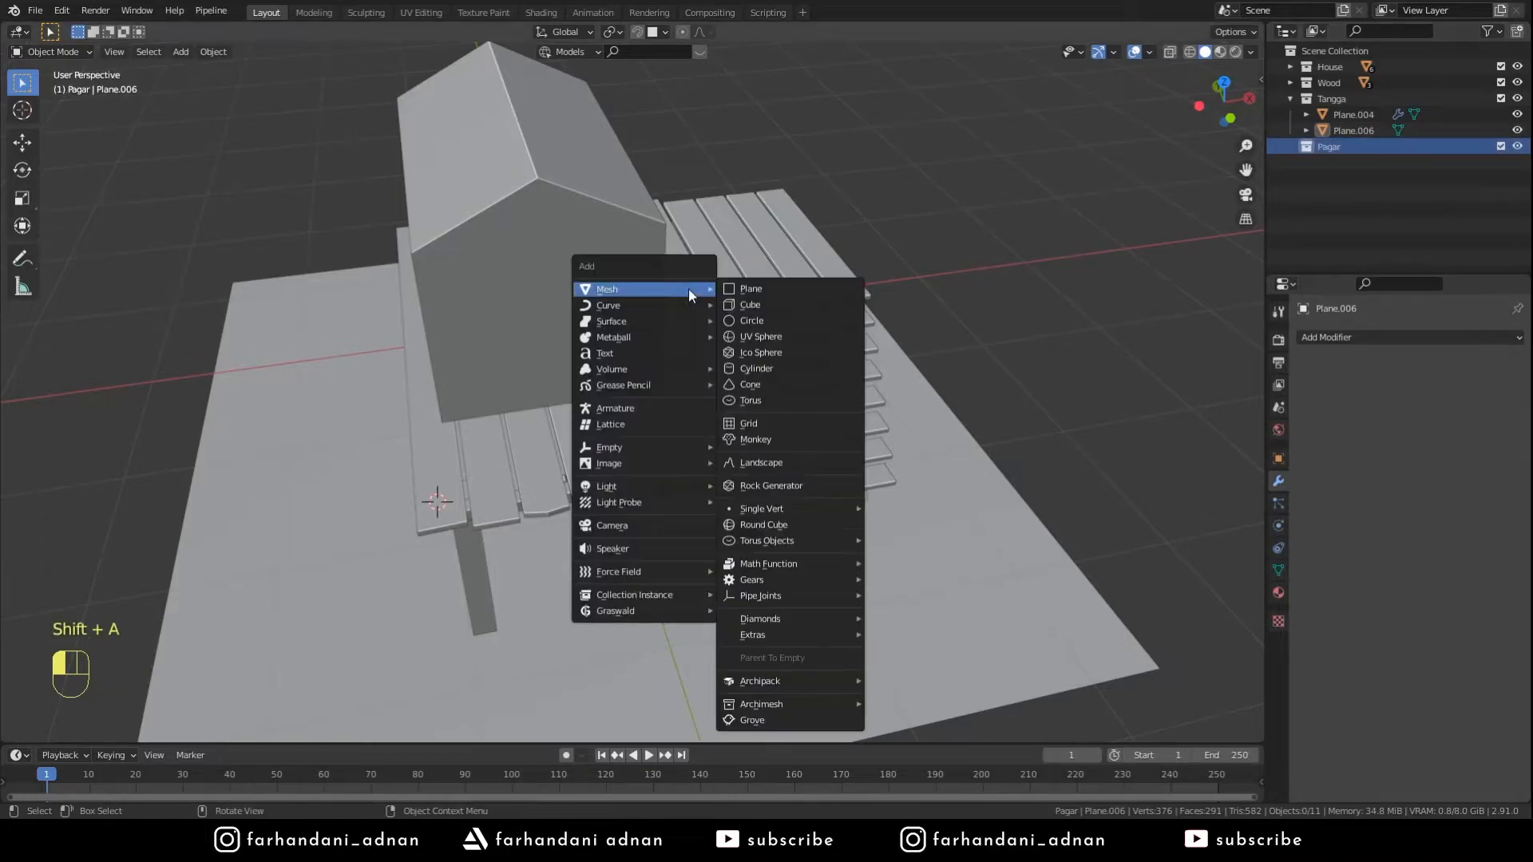
pyautogui.click(759, 301)
pyautogui.press('s')
pyautogui.hotkey('shift', 'z')
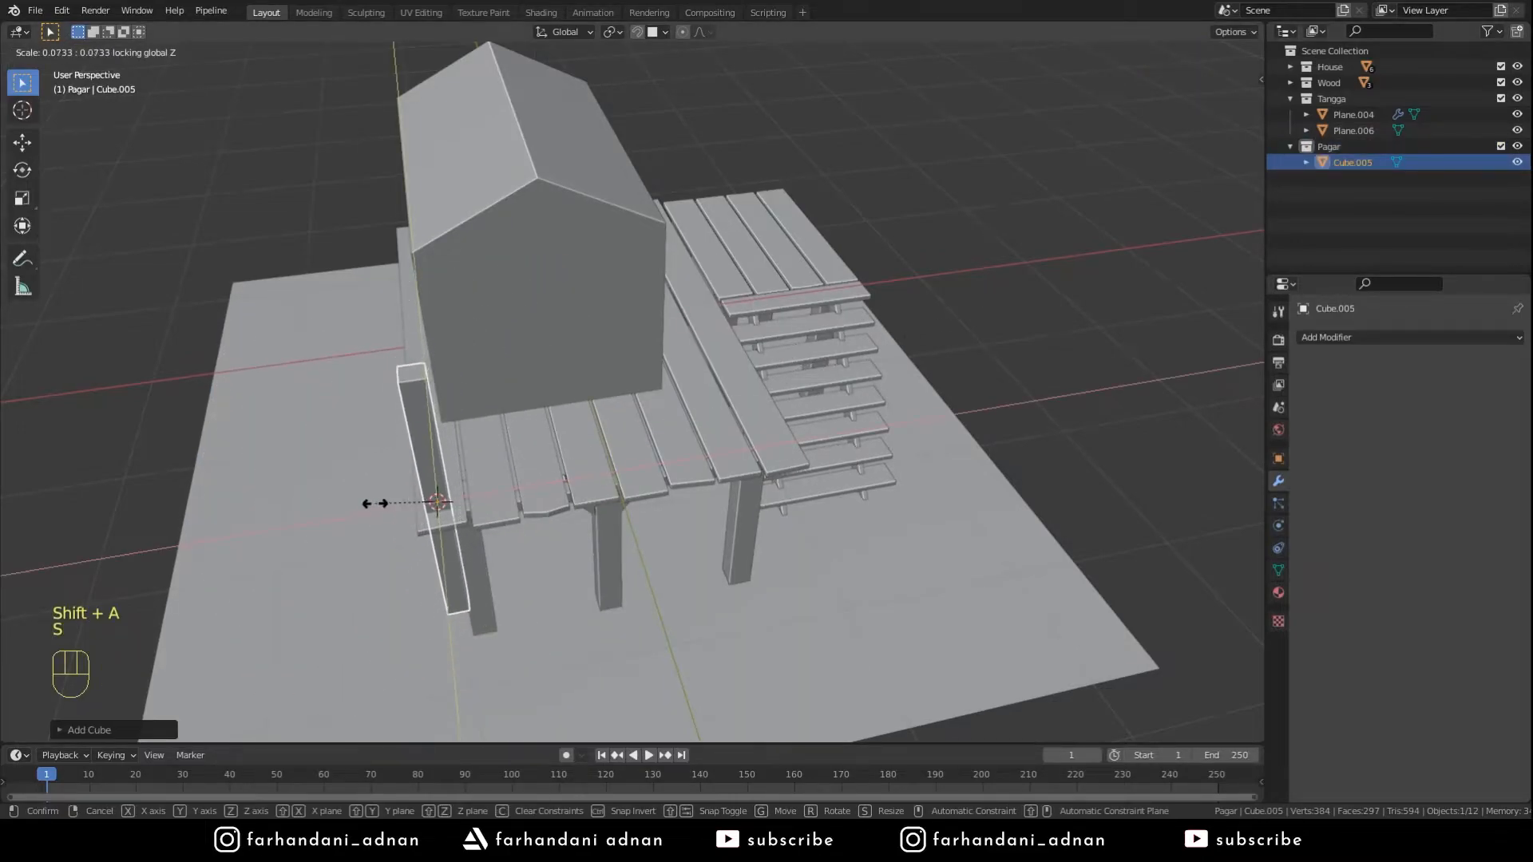
pyautogui.click(372, 505)
# - Select the post's bottom vertices in wireframe and raise them with snapping to the top of the floor planks
pyautogui.moveTo(559, 467); pyautogui.dragTo(520, 415, button='middle')
pyautogui.press('Tab')
pyautogui.press('z')
pyautogui.click(391, 421)
pyautogui.press('1')
pyautogui.moveTo(379, 468); pyautogui.dragTo(514, 530)
pyautogui.press('z')
pyautogui.click(537, 330)
pyautogui.moveTo(525, 339); pyautogui.dragTo(522, 398, button='middle')
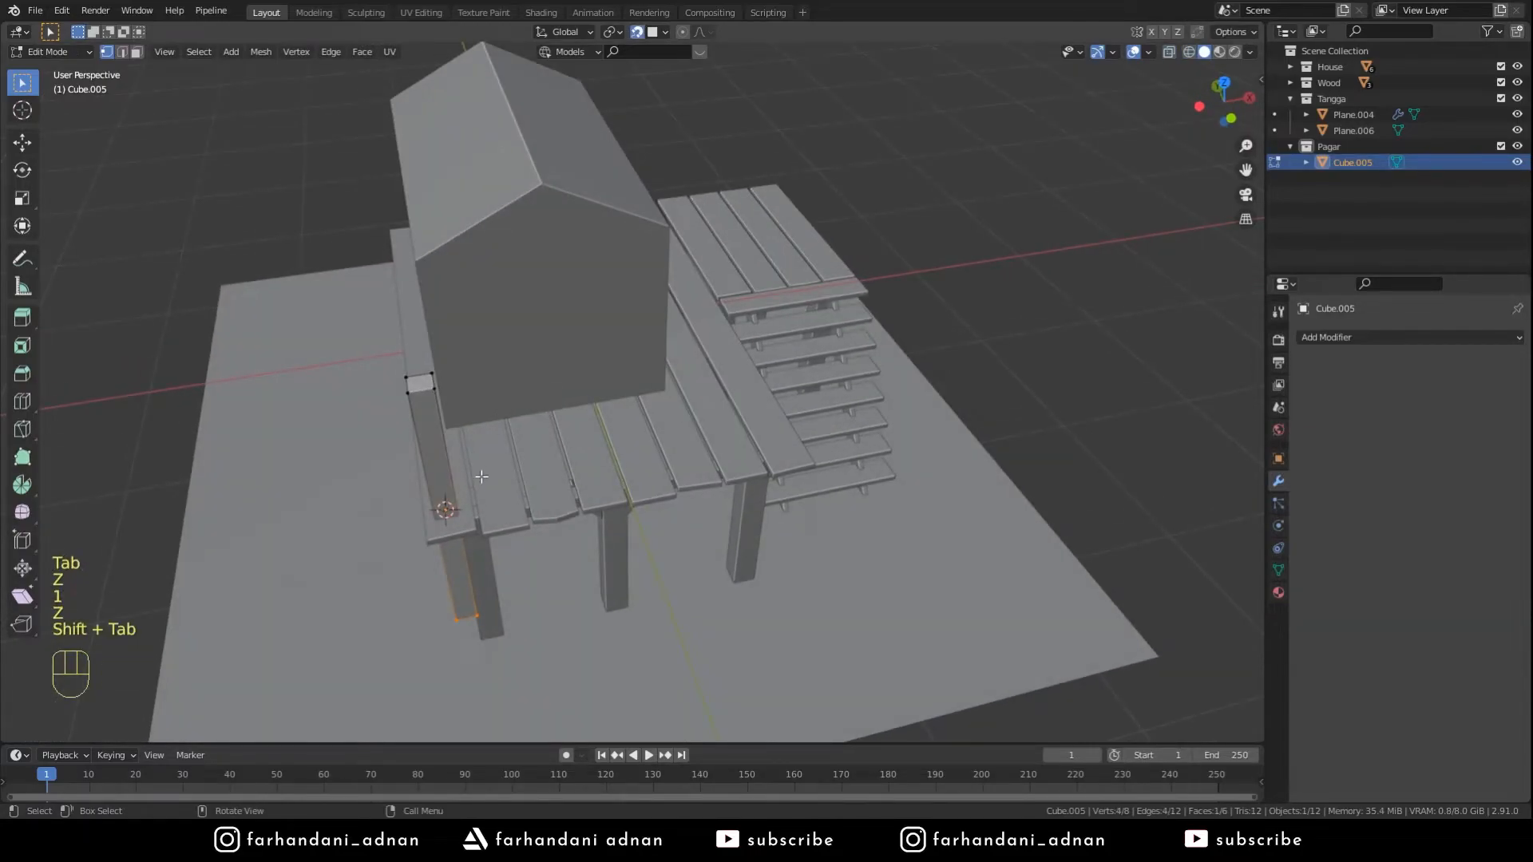
pyautogui.press('g')
pyautogui.click(510, 471)
# - Turn snapping off and lower the post's top vertices along Z to railing height
pyautogui.moveTo(474, 392); pyautogui.dragTo(478, 329, button='middle')
pyautogui.press('g')
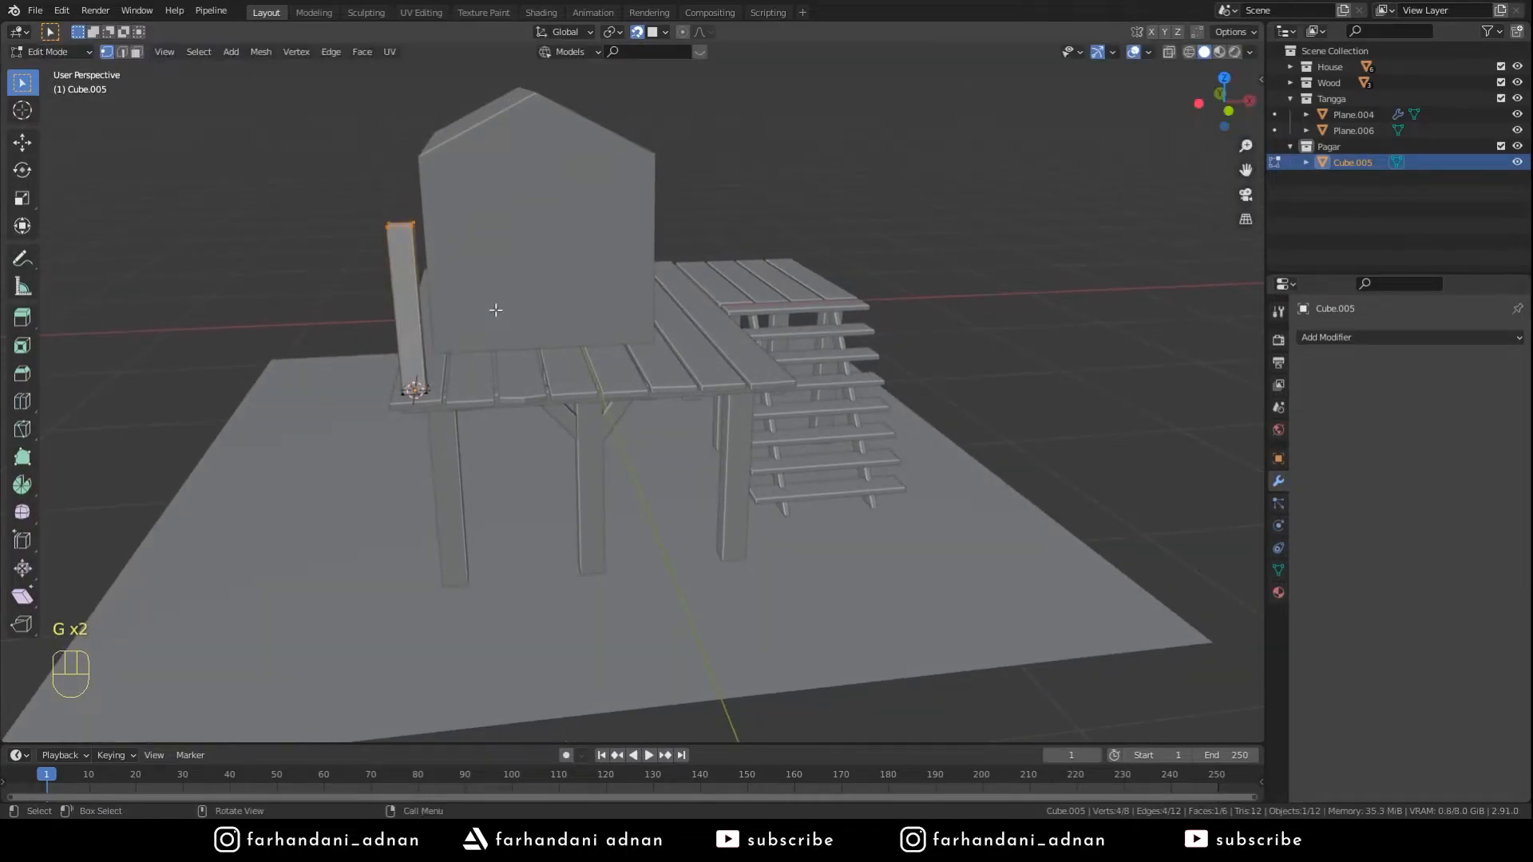
pyautogui.press('g')
pyautogui.press('g')
pyautogui.press('z')
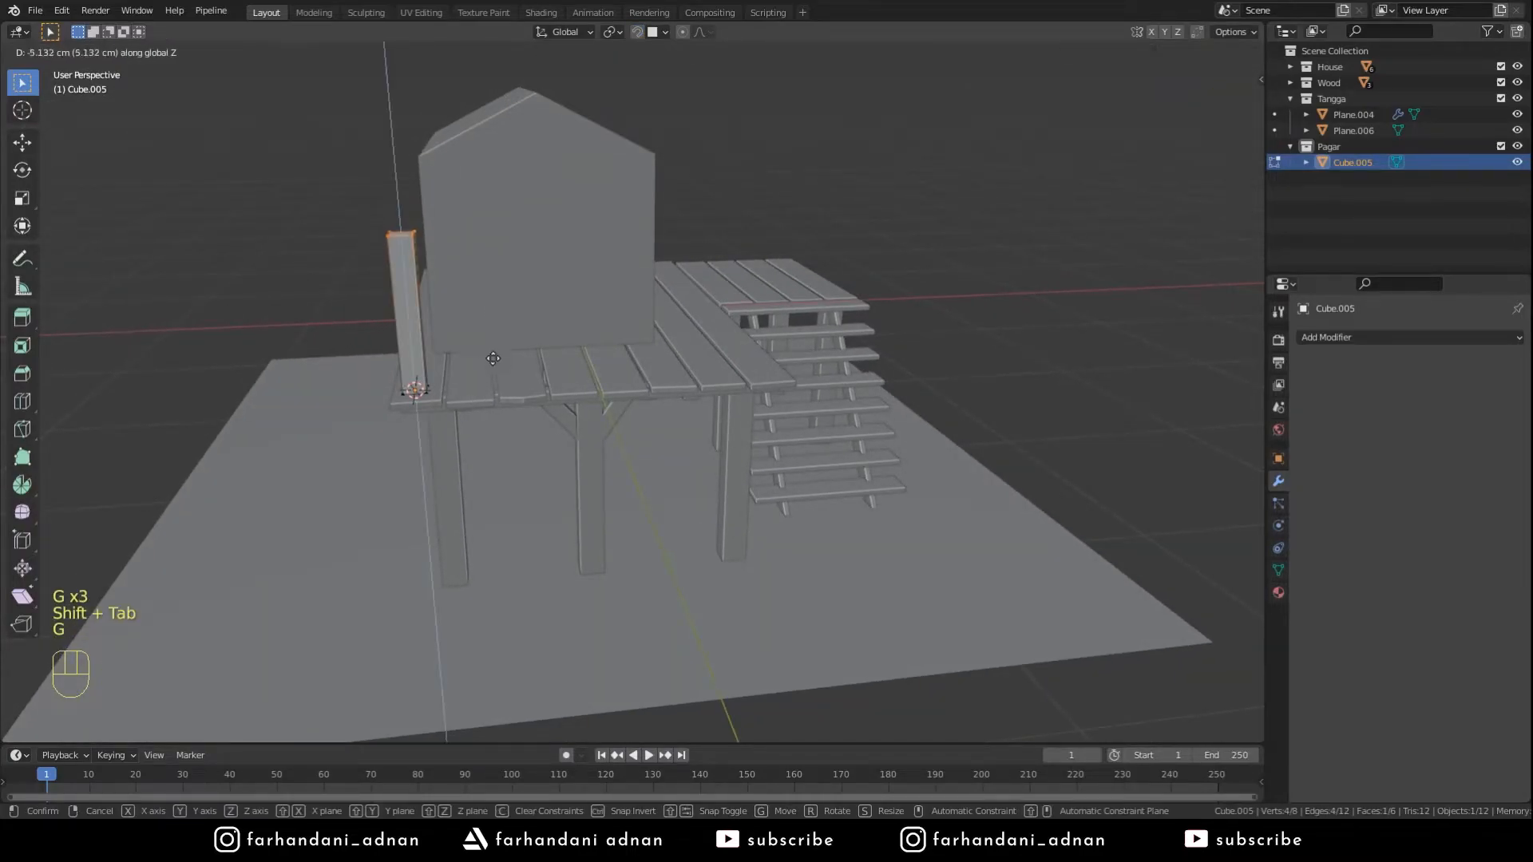
pyautogui.click(582, 150)
# - Scale the post thinner in X and Y only, and apply its object transforms
pyautogui.press('Tab')
pyautogui.press('s')
pyautogui.hotkey('shift', 'z')
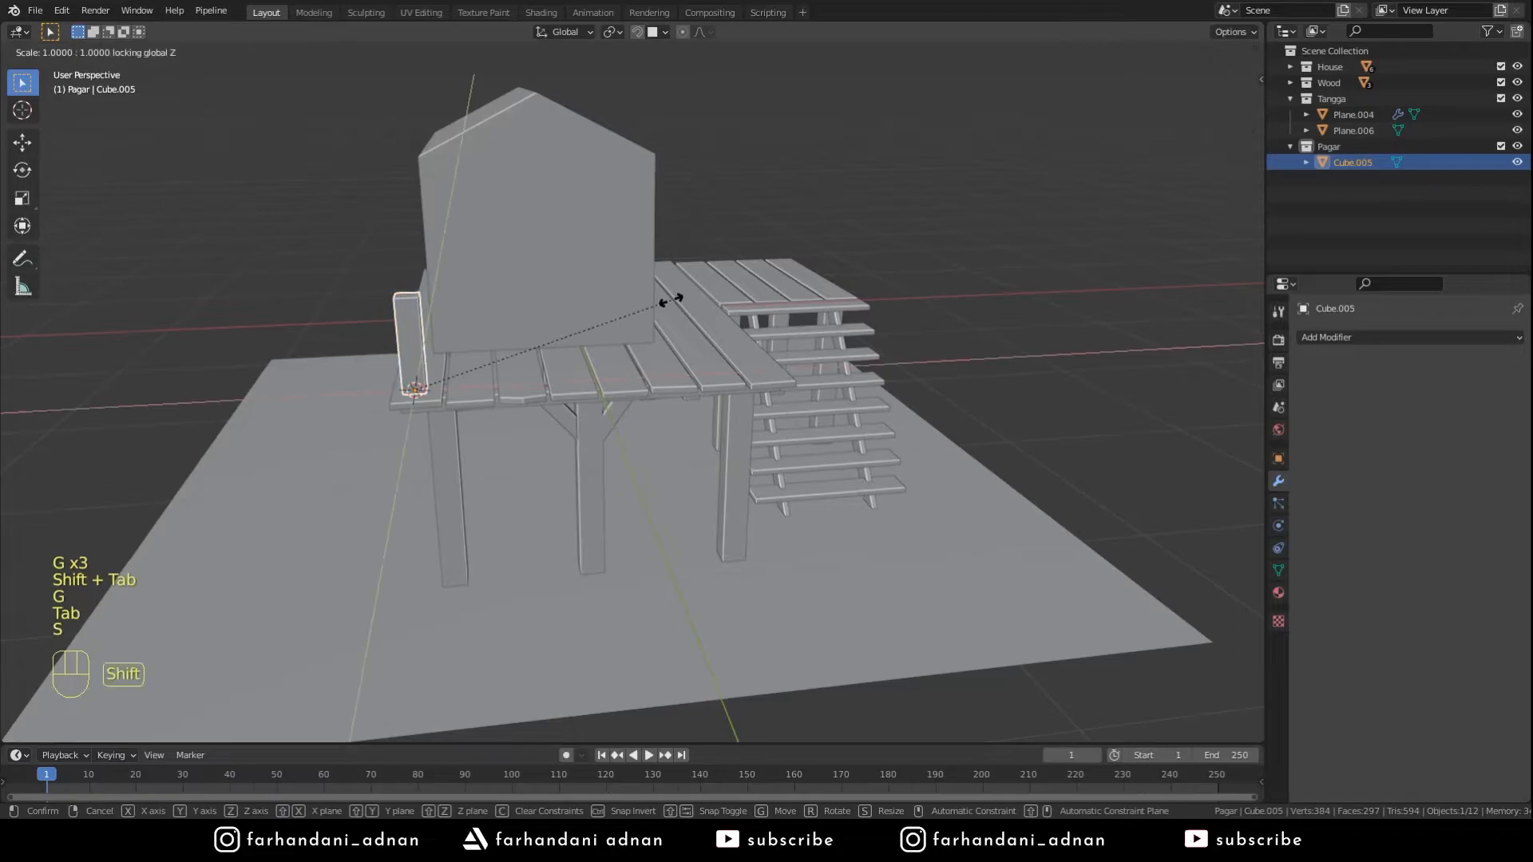
pyautogui.press('s')
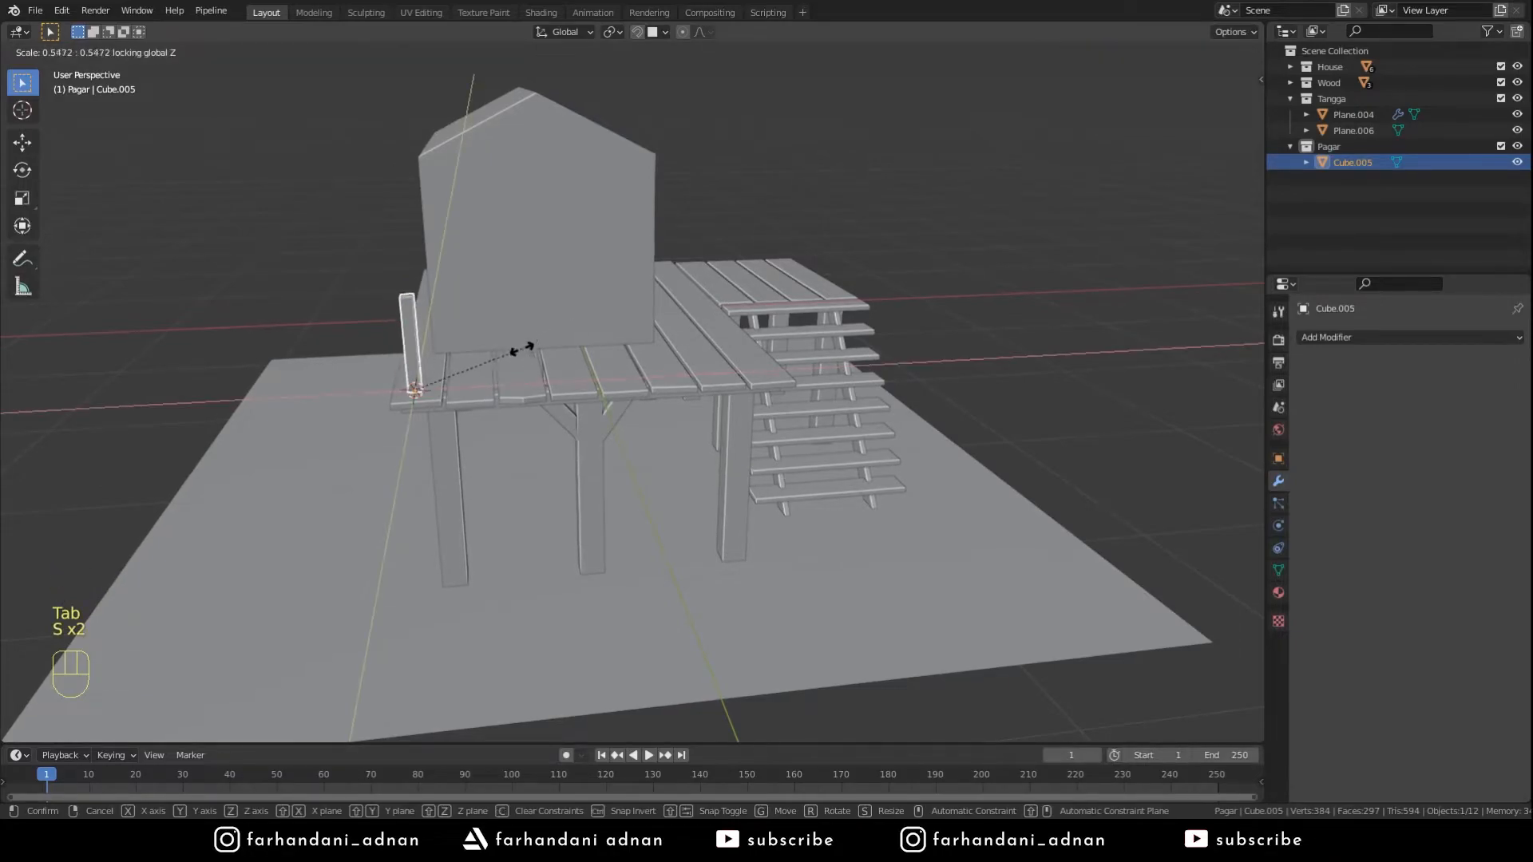
pyautogui.click(558, 340)
pyautogui.hotkey('ctrl', 'a')
pyautogui.click(562, 342)
pyautogui.moveTo(562, 341); pyautogui.dragTo(598, 371, button='middle')
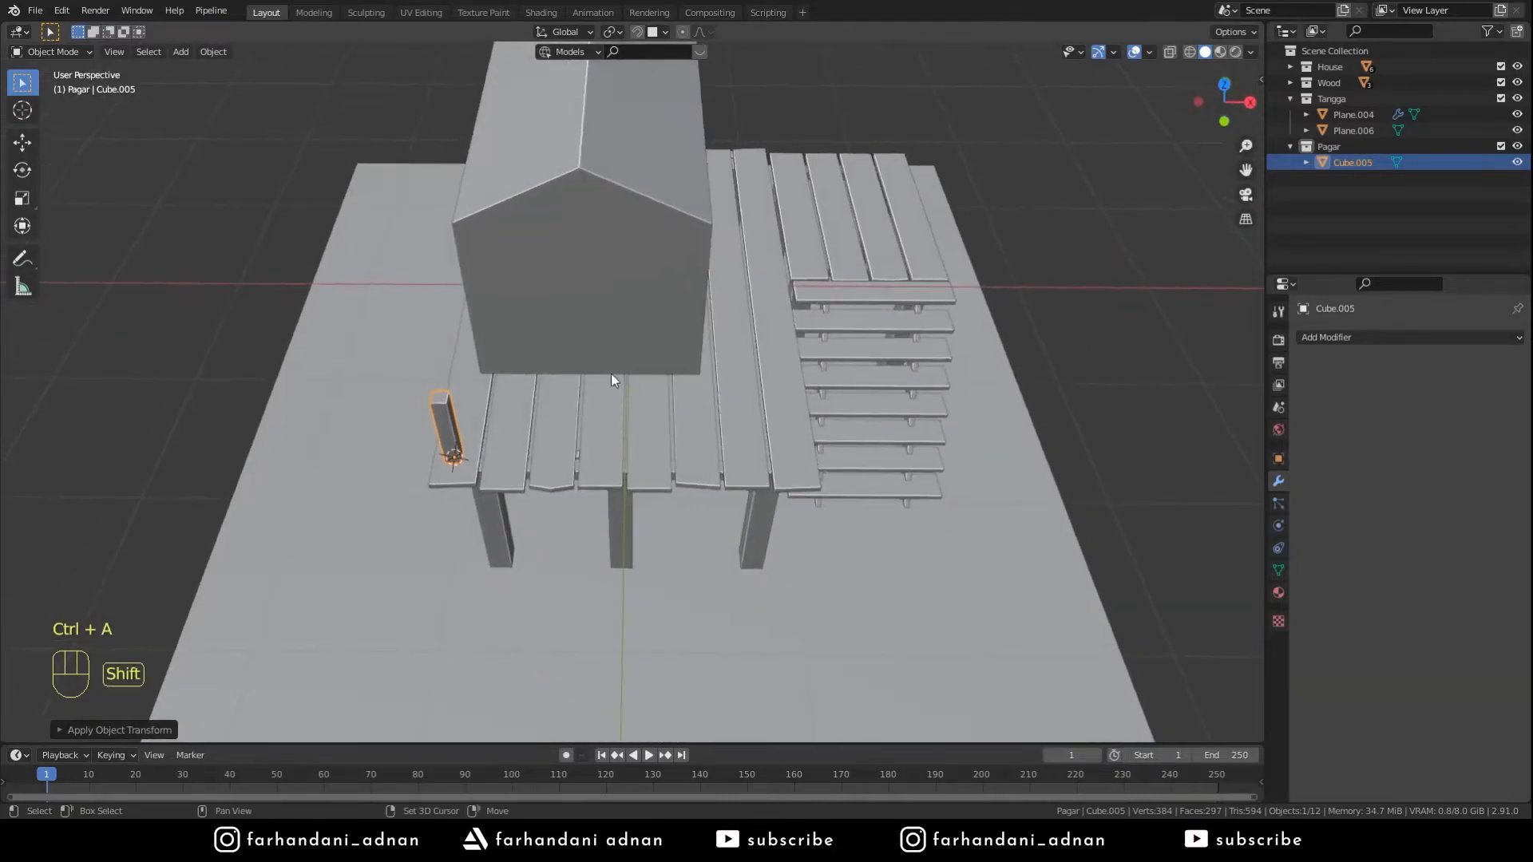
# - Add a Mirror modifier to the post on the X and Y axes, using the main floor plank object as mirror object
pyautogui.hotkey('shift', 'Tab')
pyautogui.keyDown('shift'); pyautogui.moveTo(671, 410); pyautogui.dragTo(670, 403, button='middle'); pyautogui.keyUp('shift')
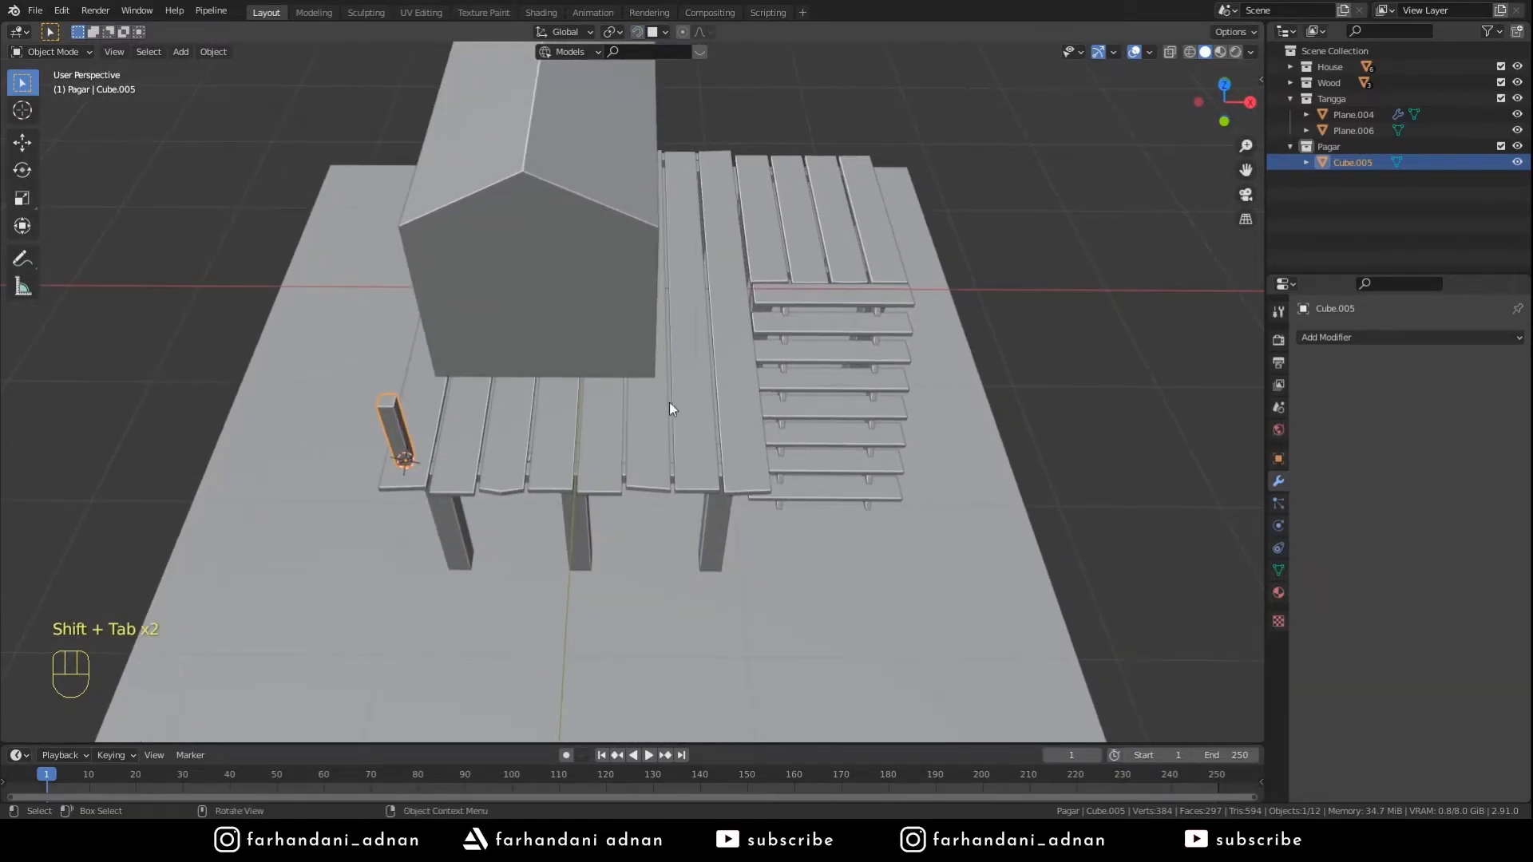
pyautogui.click(1329, 337)
pyautogui.click(1223, 503)
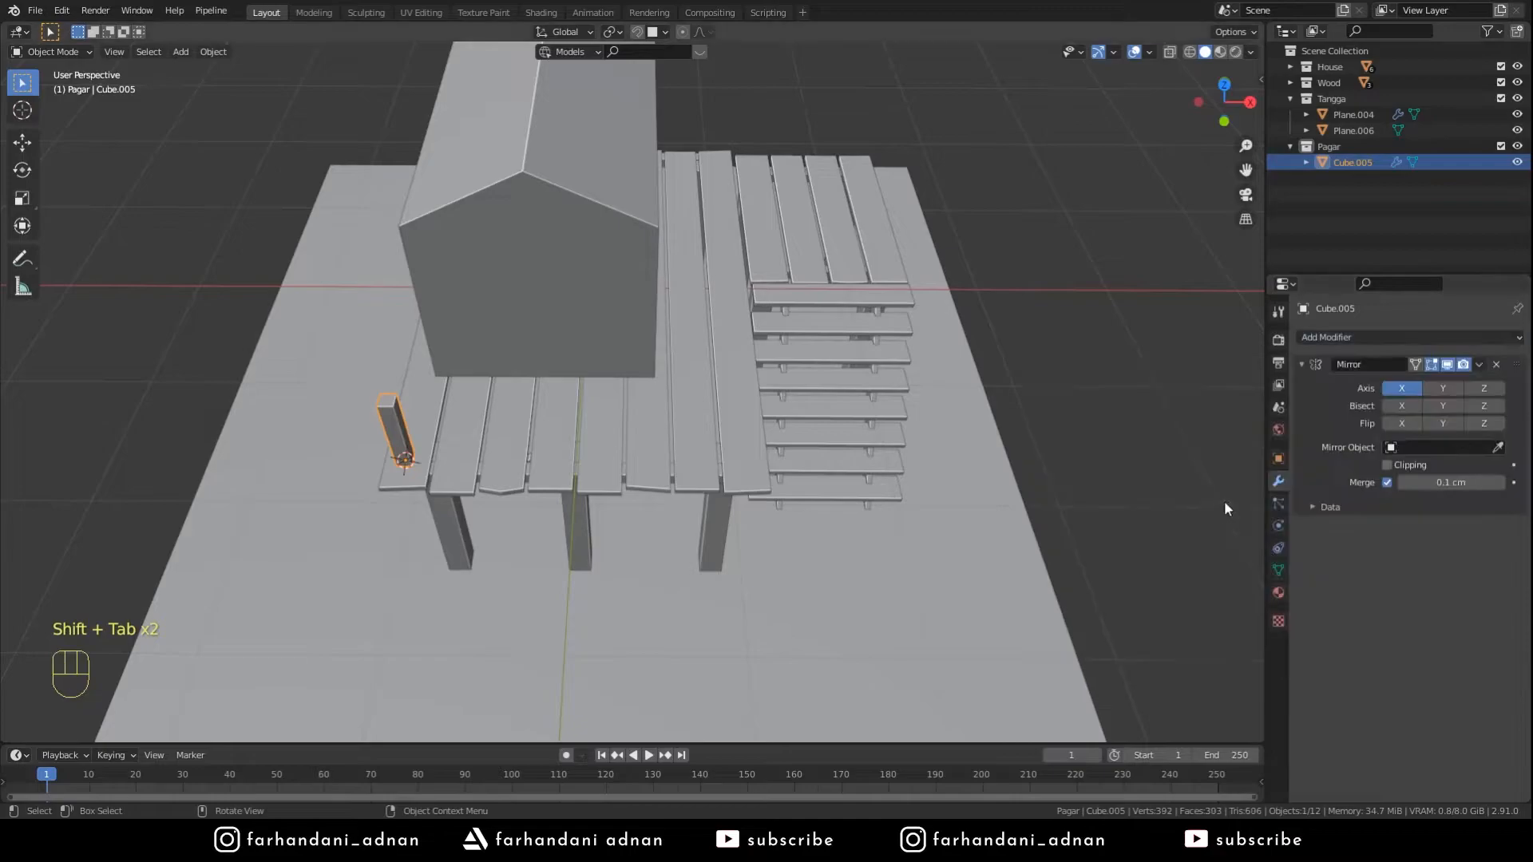
pyautogui.click(753, 444)
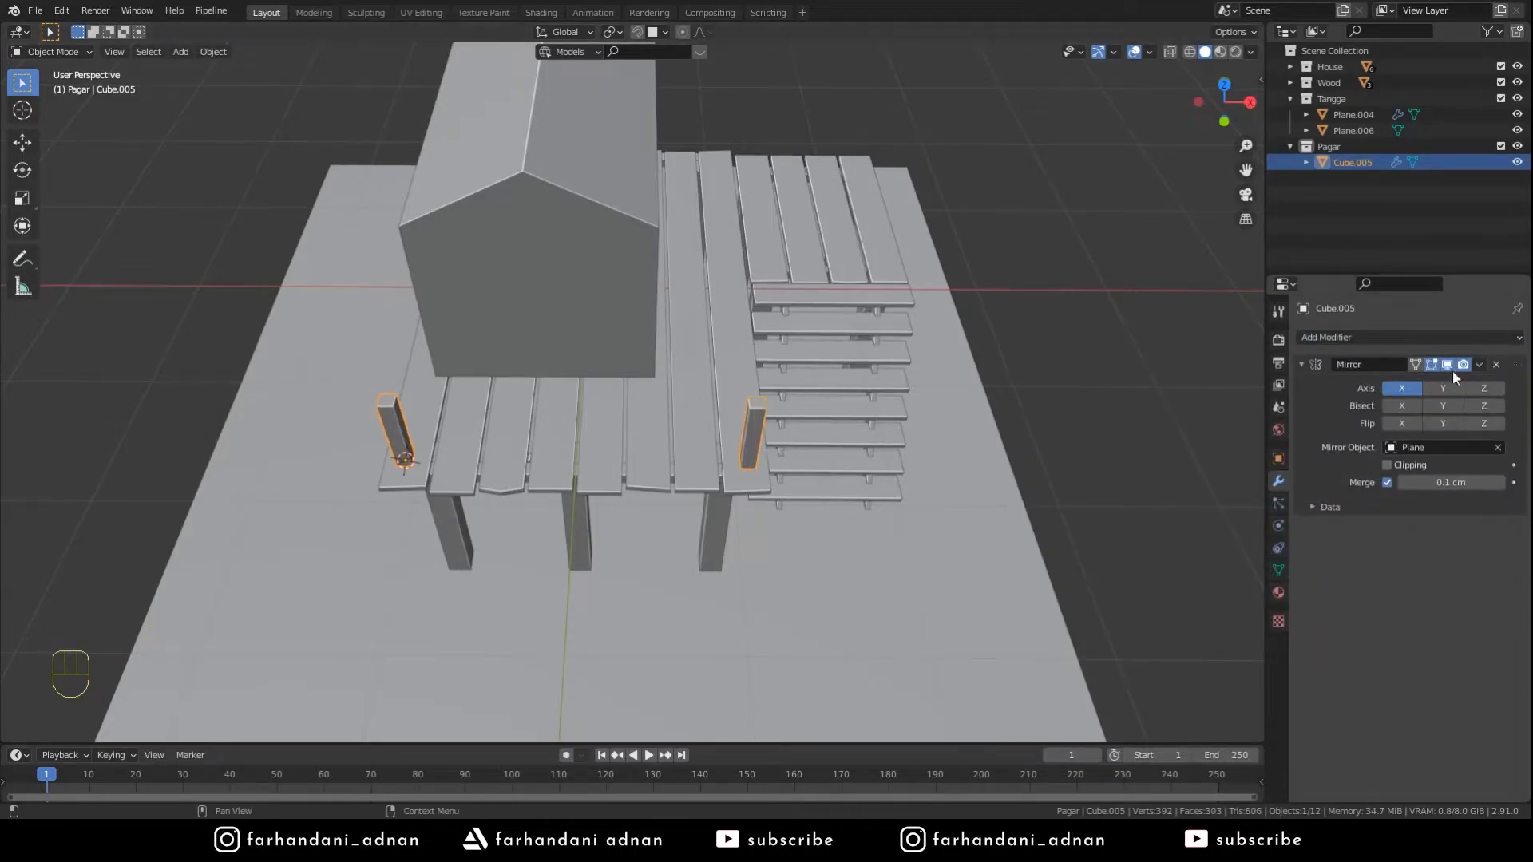
pyautogui.click(1441, 388)
pyautogui.moveTo(894, 303); pyautogui.dragTo(742, 239, button='middle')
pyautogui.moveTo(596, 341); pyautogui.dragTo(720, 413, button='middle')
pyautogui.press('a')
pyautogui.press('a')
pyautogui.press('a')
pyautogui.keyDown('ctrl'); pyautogui.click(781, 370); pyautogui.keyUp('ctrl')
pyautogui.moveTo(760, 393); pyautogui.dragTo(706, 391, button='middle')
# - Place the 3D cursor on the corner post's inner face, add a plane there and scale it down to rail width
pyautogui.press('a')
pyautogui.press('a')
pyautogui.press('a')
pyautogui.scroll(4, 684, 393)
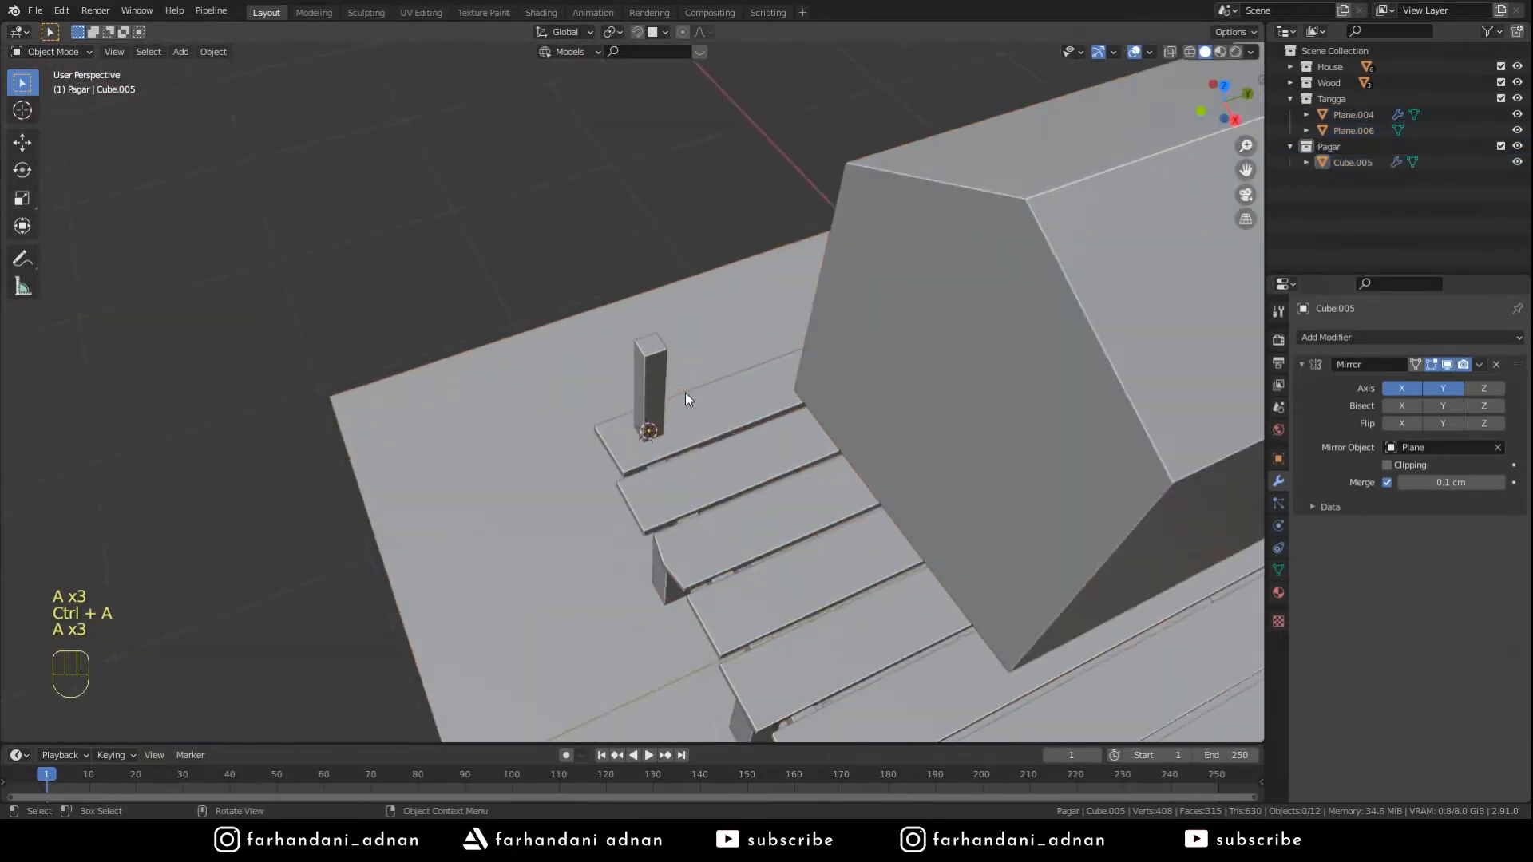
pyautogui.click(672, 376)
pyautogui.keyDown('shift'); pyautogui.rightClick(667, 371); pyautogui.keyUp('shift')
pyautogui.hotkey('shift', 'a')
pyautogui.moveTo(697, 331)
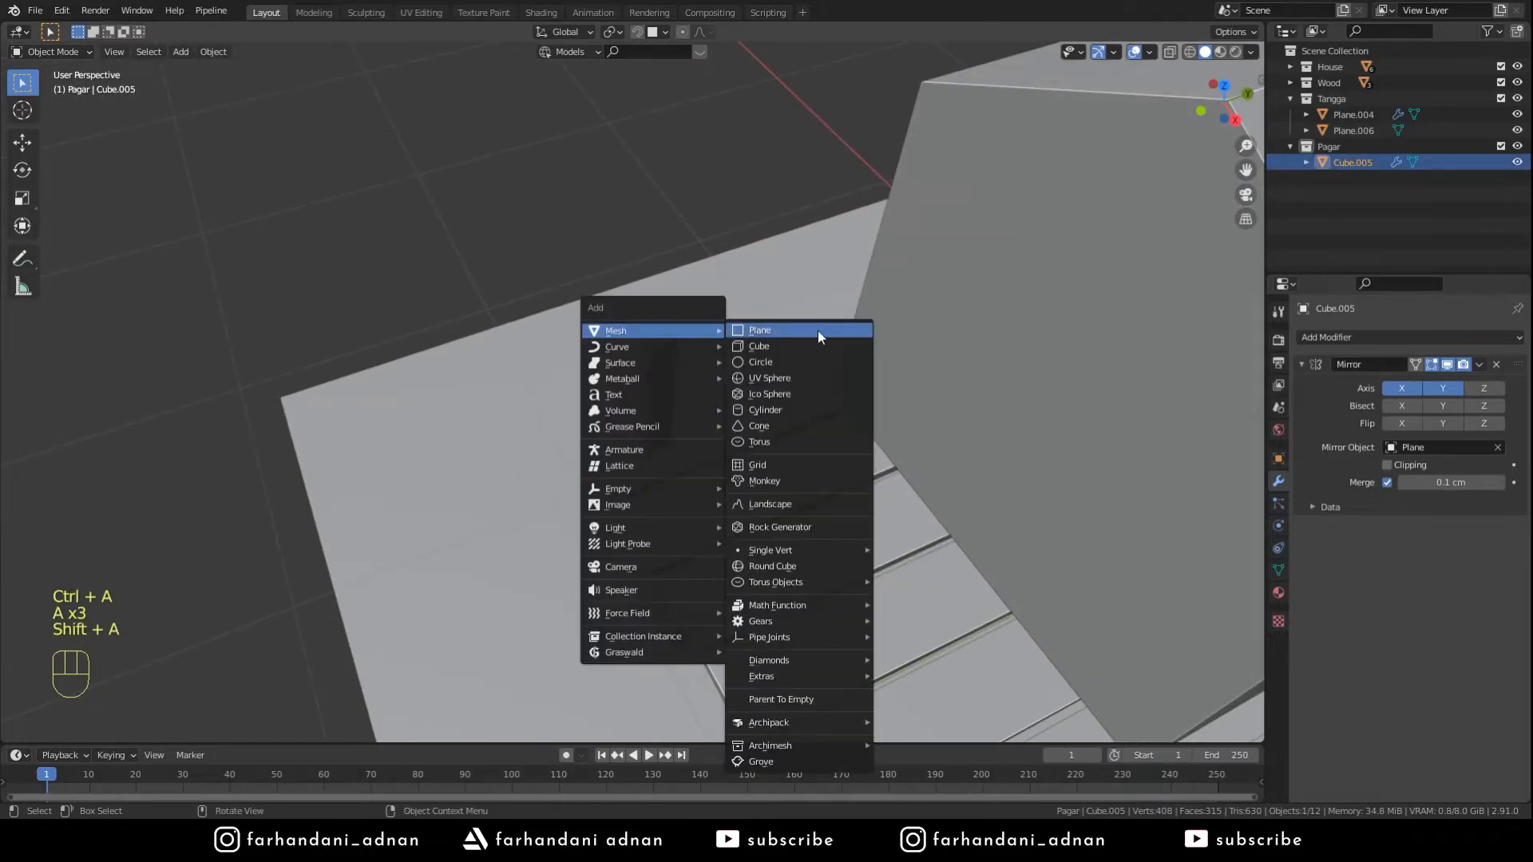
pyautogui.click(799, 330)
pyautogui.press('s')
pyautogui.click(687, 382)
pyautogui.press('s')
pyautogui.click(689, 414)
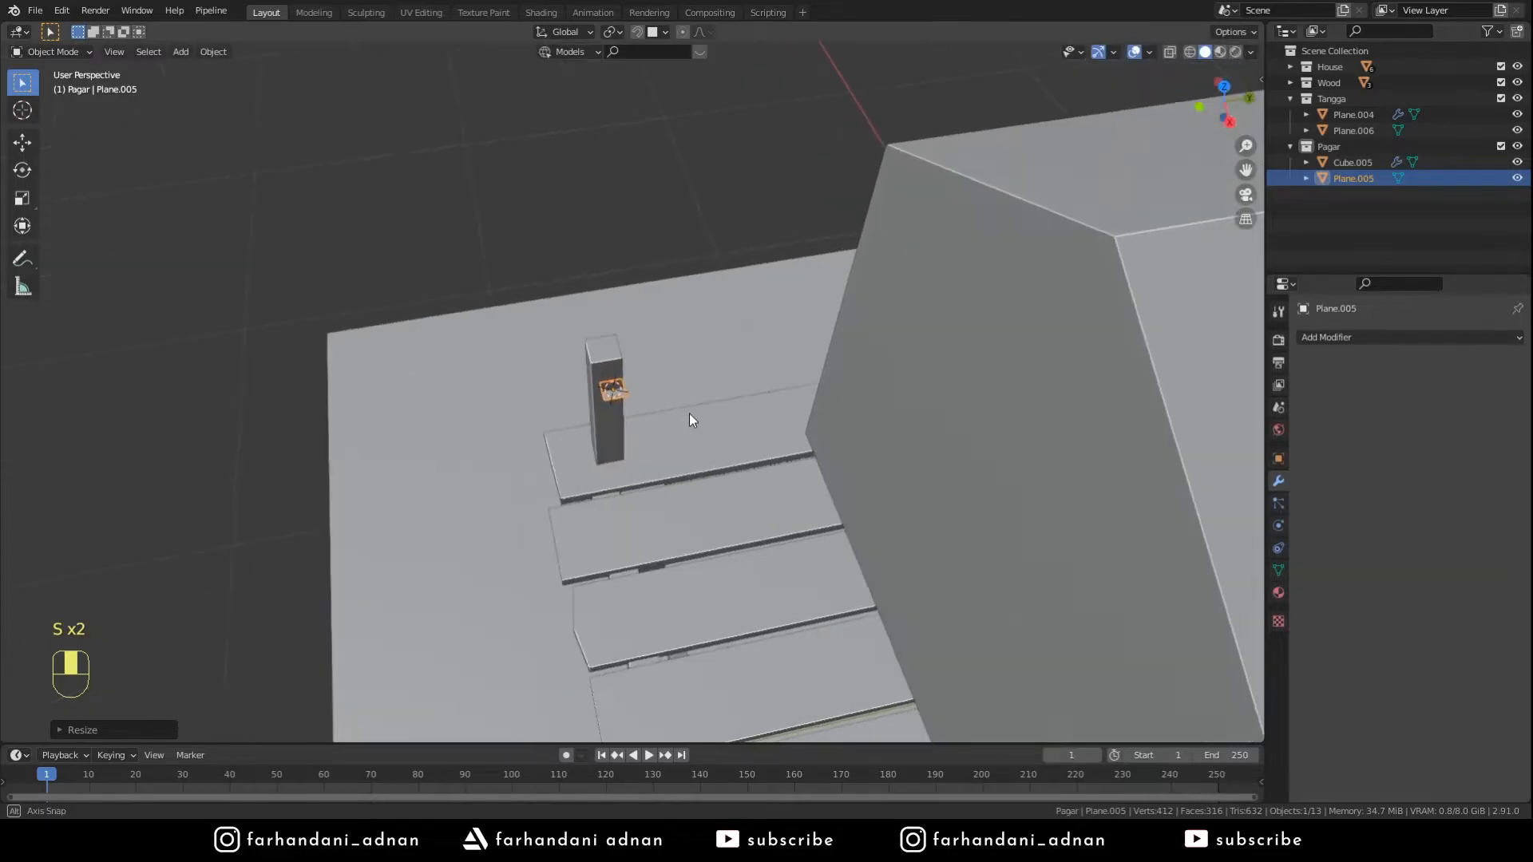
# - In top view, move the small plane along Y to centre it on the post
pyautogui.press('KP_7')
pyautogui.keyDown('shift'); pyautogui.moveTo(1049, 517); pyautogui.dragTo(640, 374, button='middle'); pyautogui.keyUp('shift')
pyautogui.scroll(4, 642, 372)
pyautogui.press('g')
pyautogui.press('y')
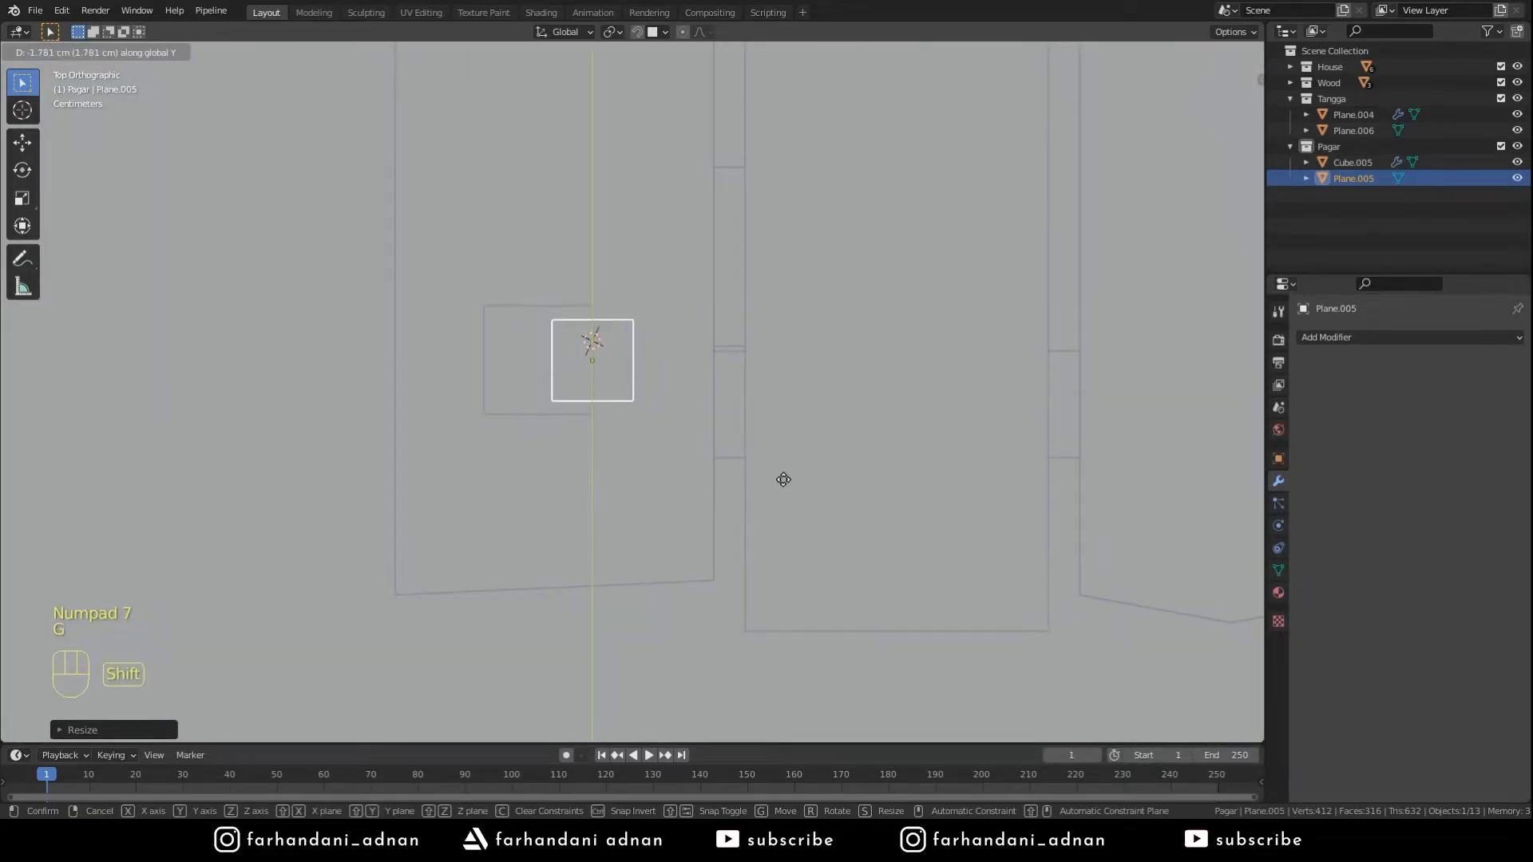
pyautogui.click(791, 462)
# - Reposition the small plane against the post's inner face near its top, using snapping for the final placement
pyautogui.keyDown('shift'); pyautogui.moveTo(817, 409); pyautogui.dragTo(640, 454, button='middle'); pyautogui.keyUp('shift')
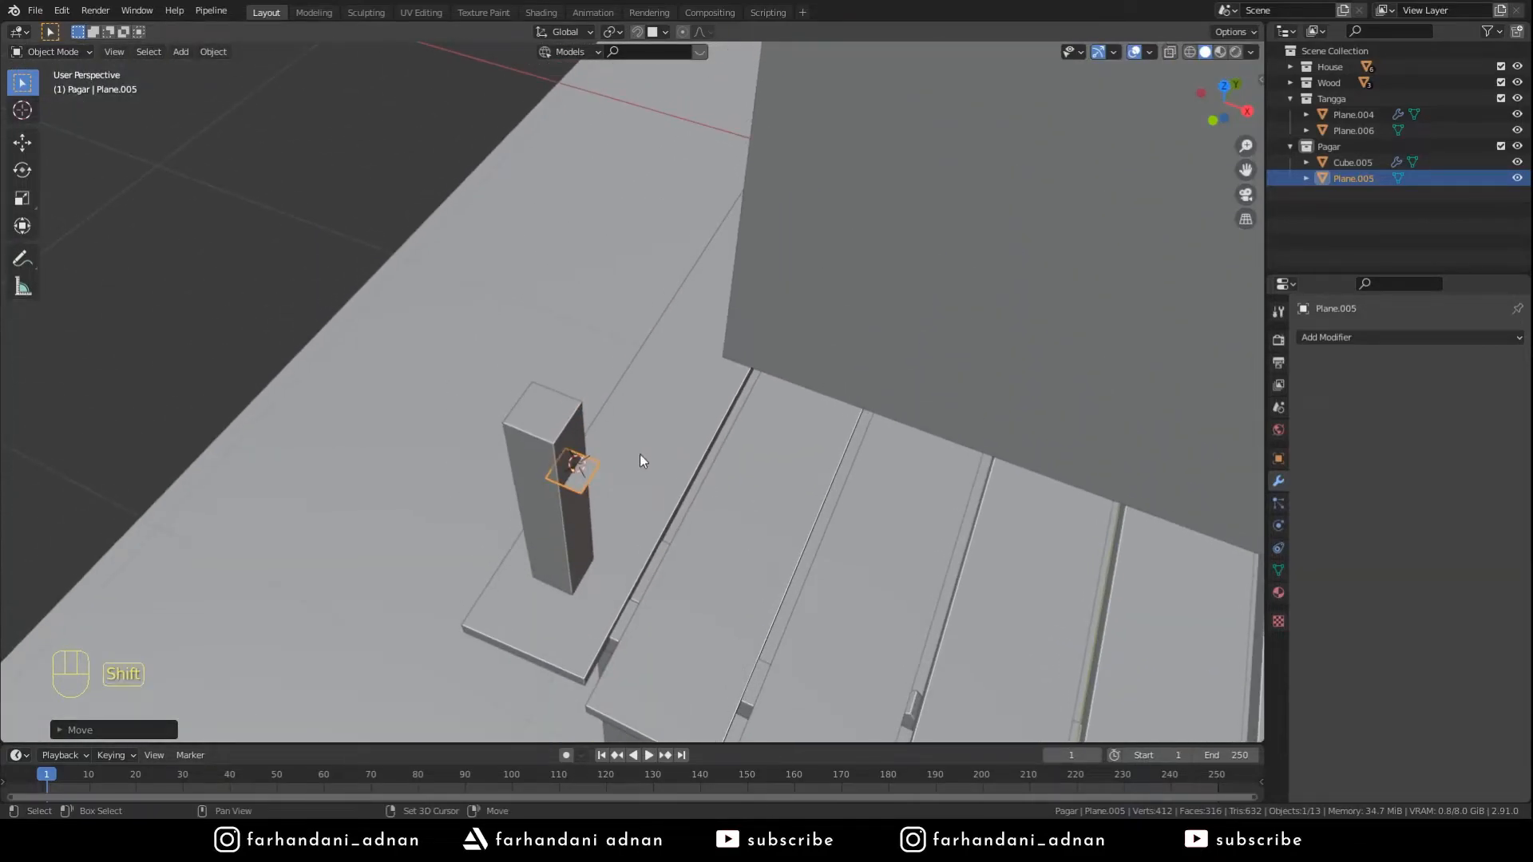
pyautogui.press('g')
pyautogui.click(582, 471)
pyautogui.moveTo(640, 468); pyautogui.dragTo(495, 339, button='middle')
pyautogui.hotkey('shift', 'Tab')
pyautogui.press('g')
pyautogui.click(613, 367)
# - Stretch the plane's free edge about 203 cm along X, snapping it to the opposite post to form a rail
pyautogui.press('Tab')
pyautogui.scroll(-5, 638, 389)
pyautogui.moveTo(806, 431); pyautogui.dragTo(790, 399, button='middle')
pyautogui.hotkey('shift', 'Tab')
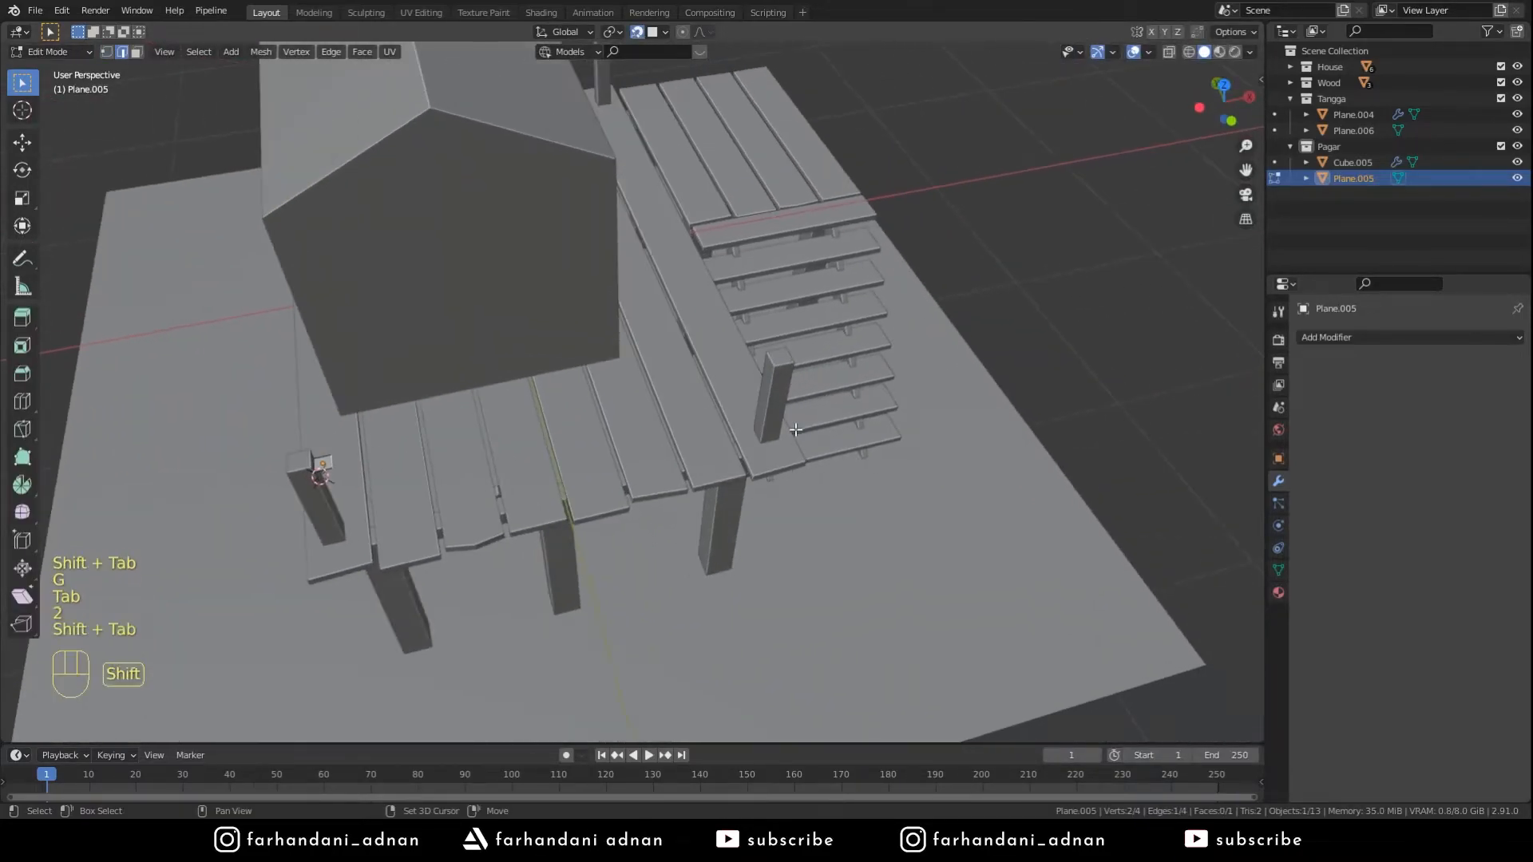
pyautogui.scroll(3, 791, 380)
pyautogui.press('g')
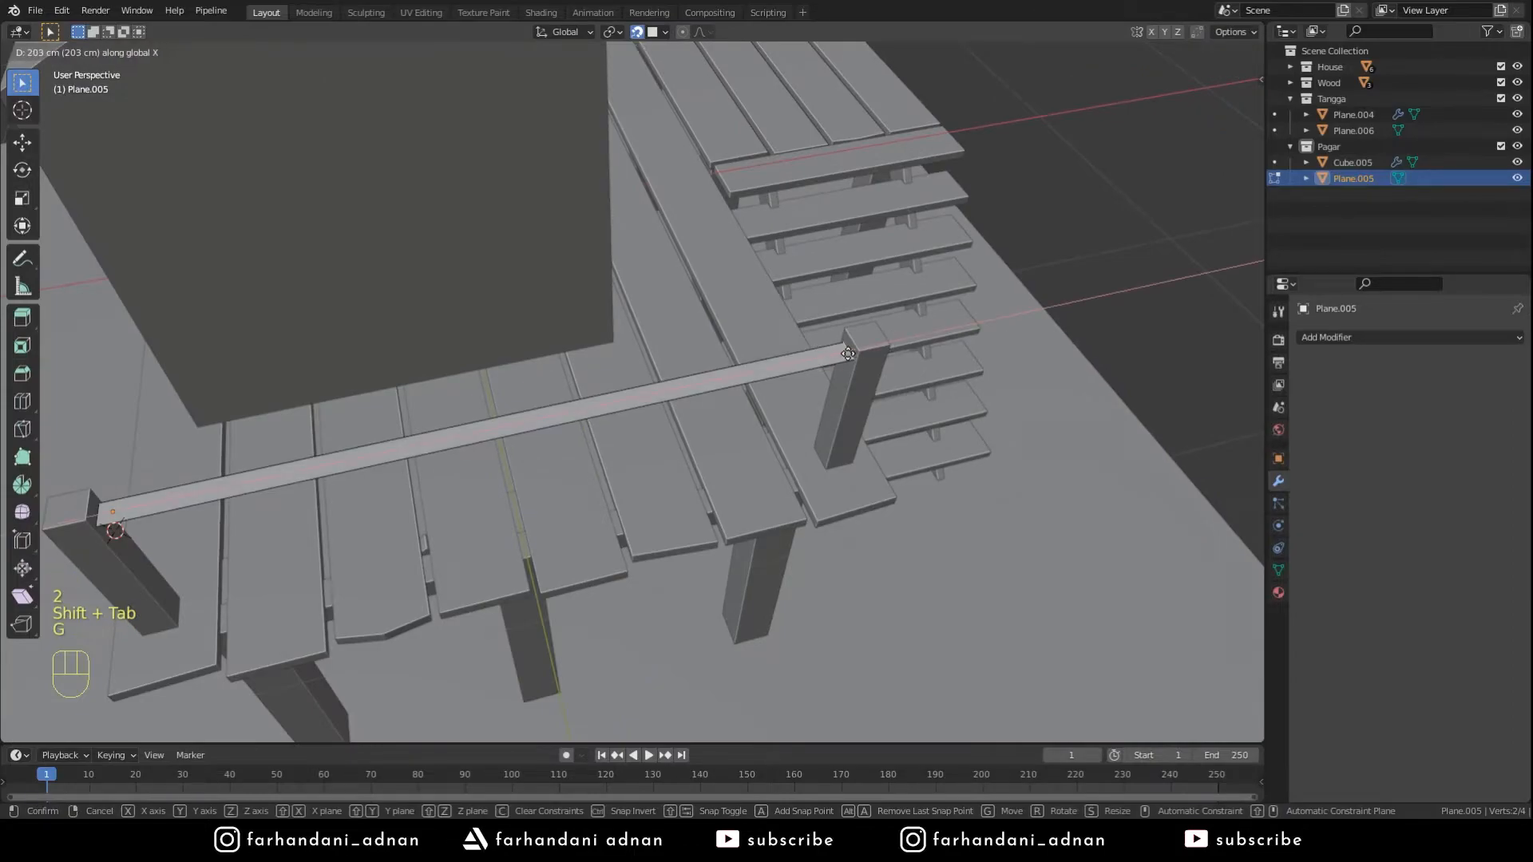
pyautogui.click(848, 354)
# - Apply the rail's rotation and scale, and add a Solidify modifier with 2 cm thickness
pyautogui.press('Tab')
pyautogui.moveTo(845, 363); pyautogui.dragTo(773, 359, button='middle')
pyautogui.hotkey('ctrl', 'a')
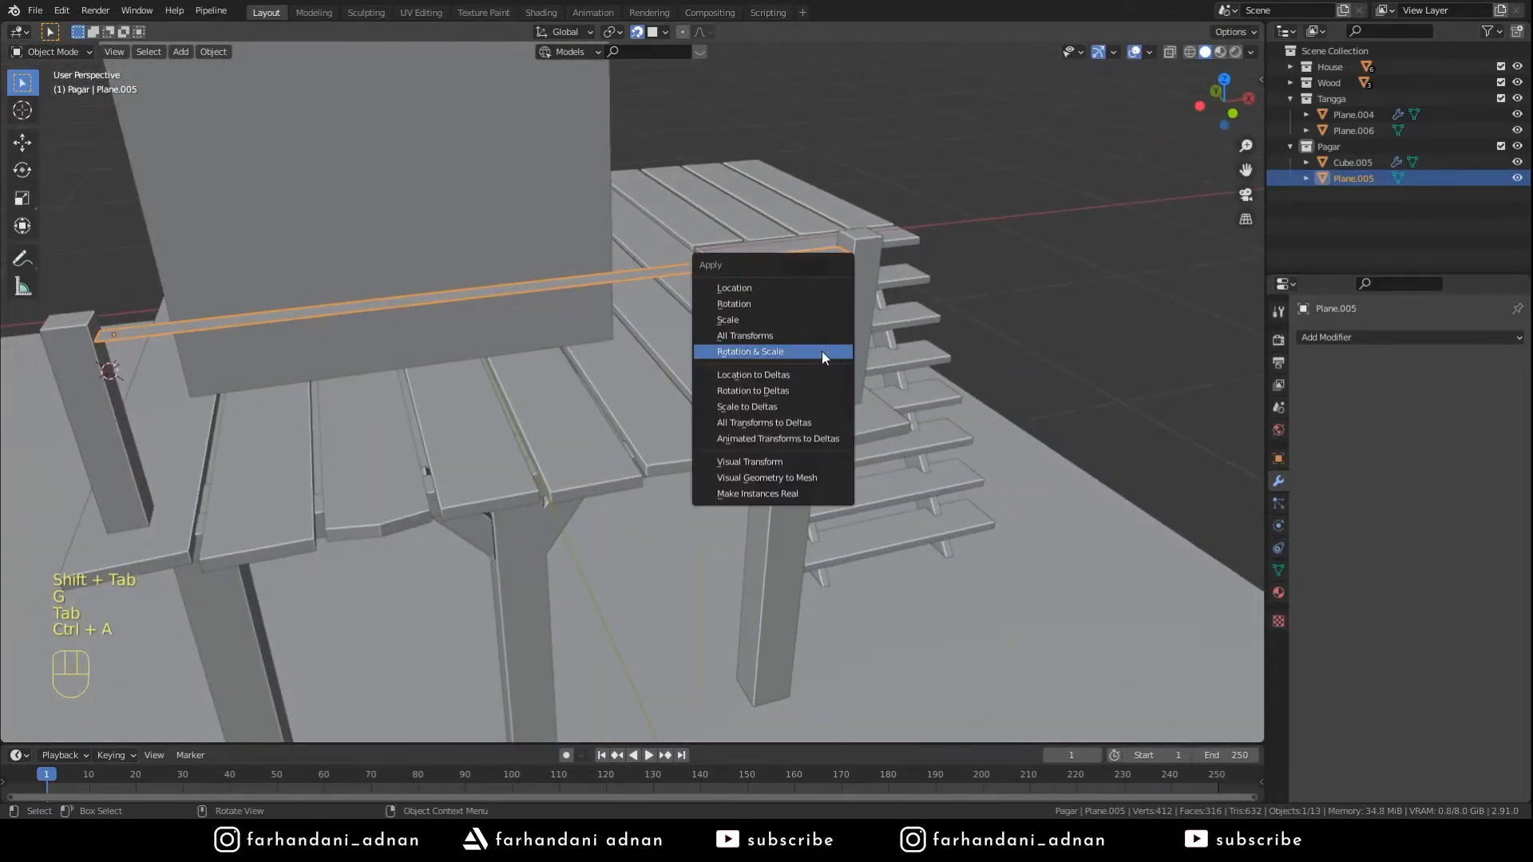
pyautogui.click(822, 351)
pyautogui.click(1367, 336)
pyautogui.click(1223, 591)
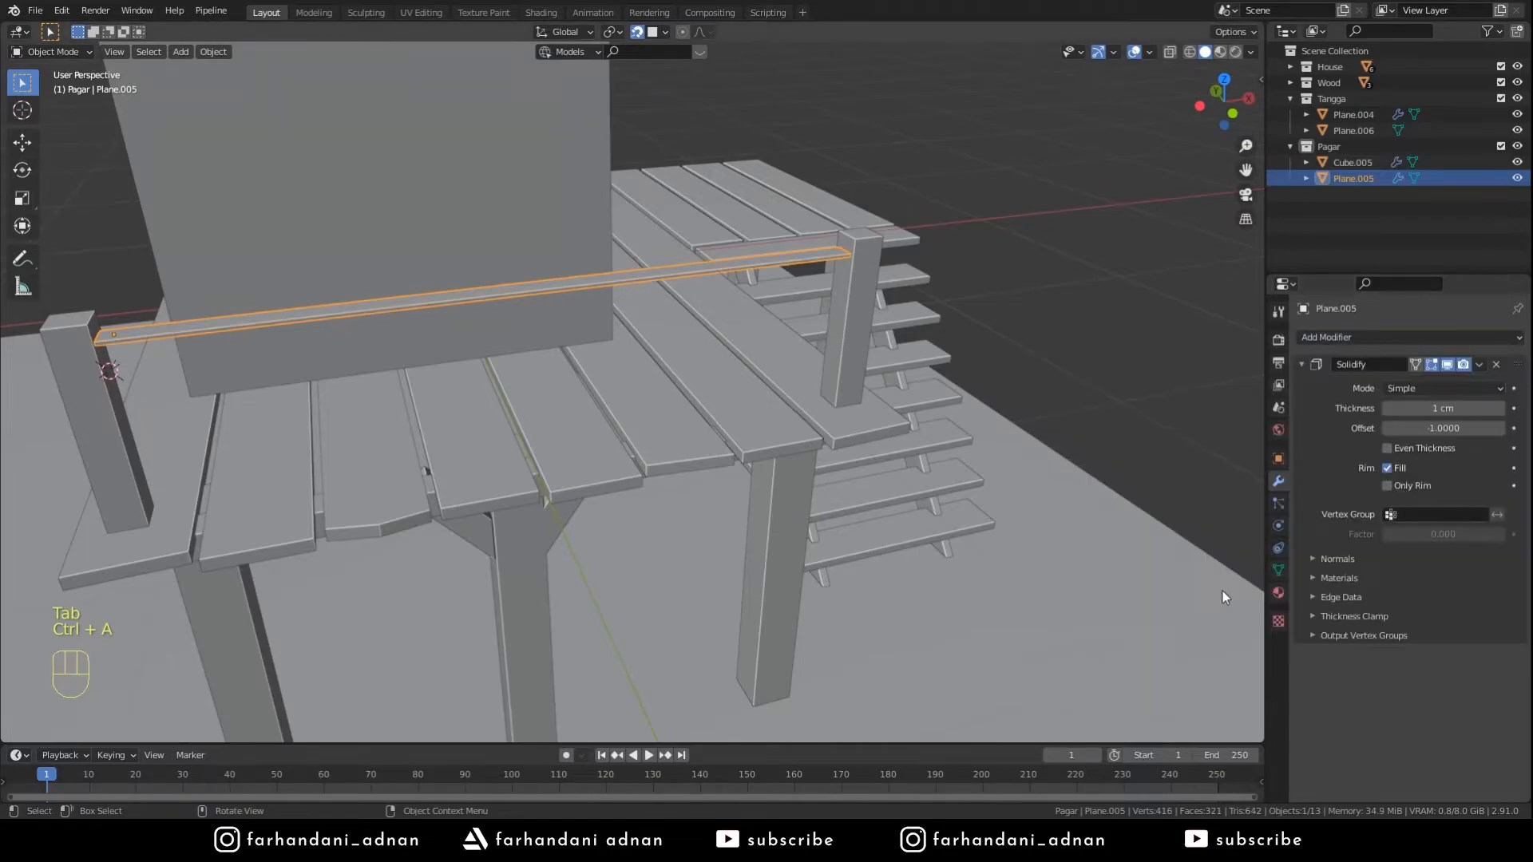
pyautogui.write('2')
pyautogui.press('Return')
pyautogui.hotkey('ctrl', 'a')
pyautogui.click(918, 339)
pyautogui.press('a')
pyautogui.press('a')
pyautogui.press('a')
pyautogui.moveTo(918, 339); pyautogui.dragTo(741, 346, button='middle')
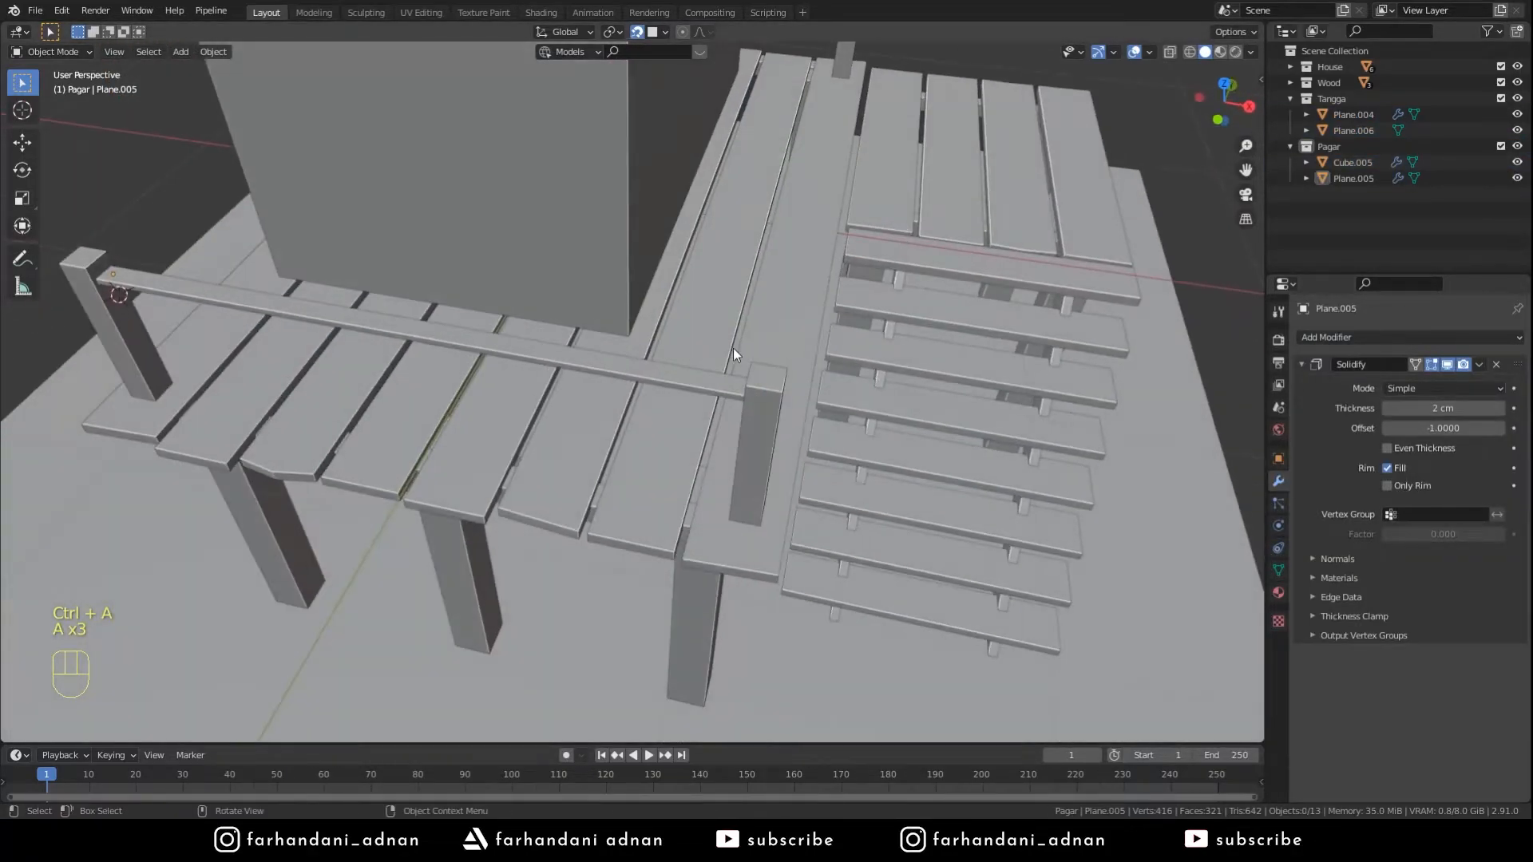
pyautogui.click(719, 380)
pyautogui.click(1301, 364)
pyautogui.click(1325, 337)
pyautogui.click(1230, 503)
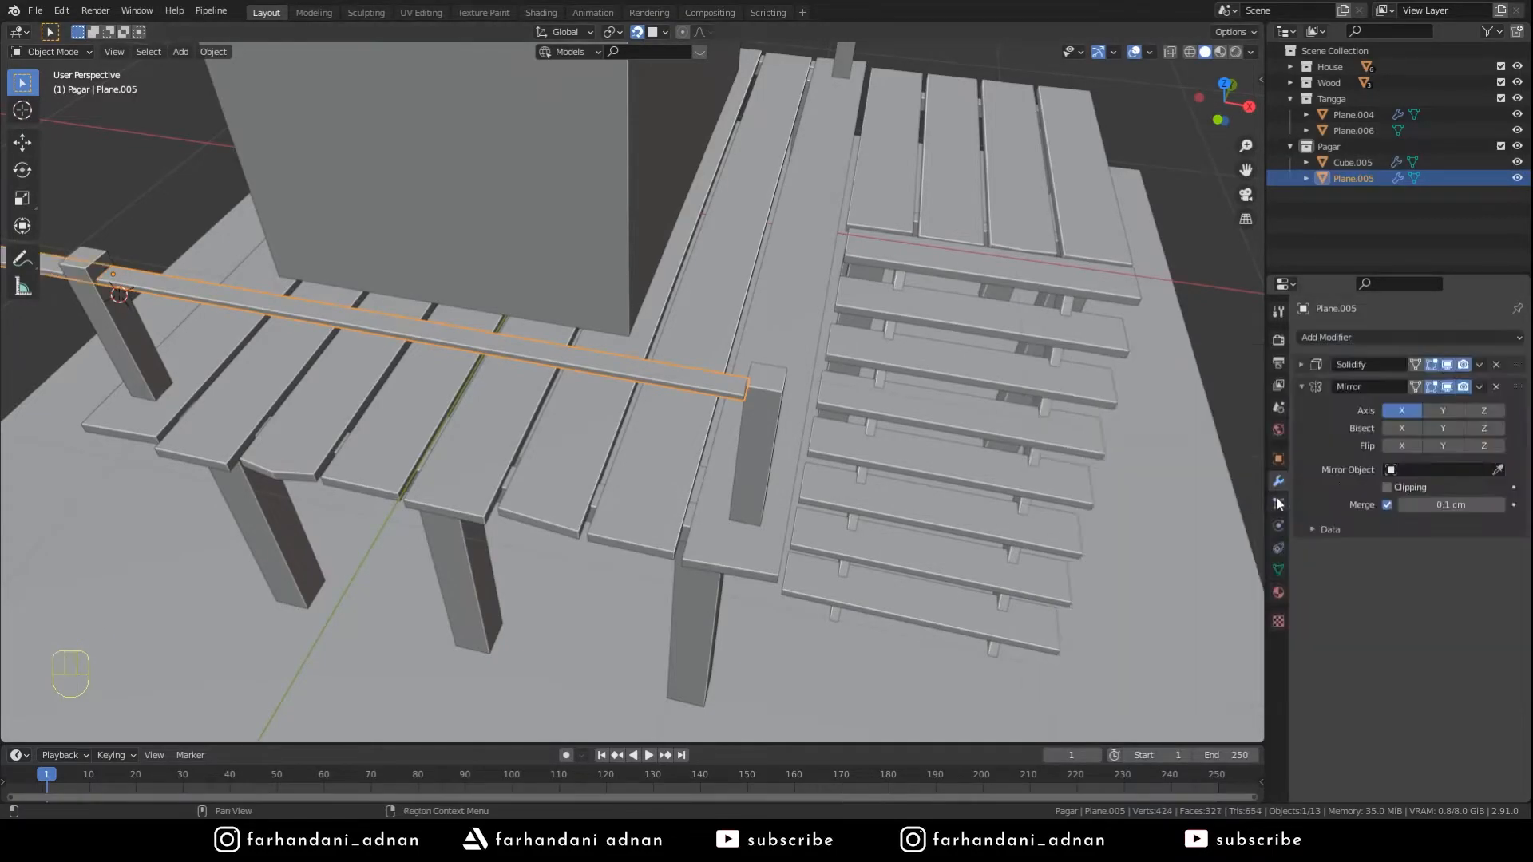
pyautogui.click(735, 535)
pyautogui.scroll(-5, 711, 479)
pyautogui.moveTo(683, 405); pyautogui.dragTo(607, 375, button='middle')
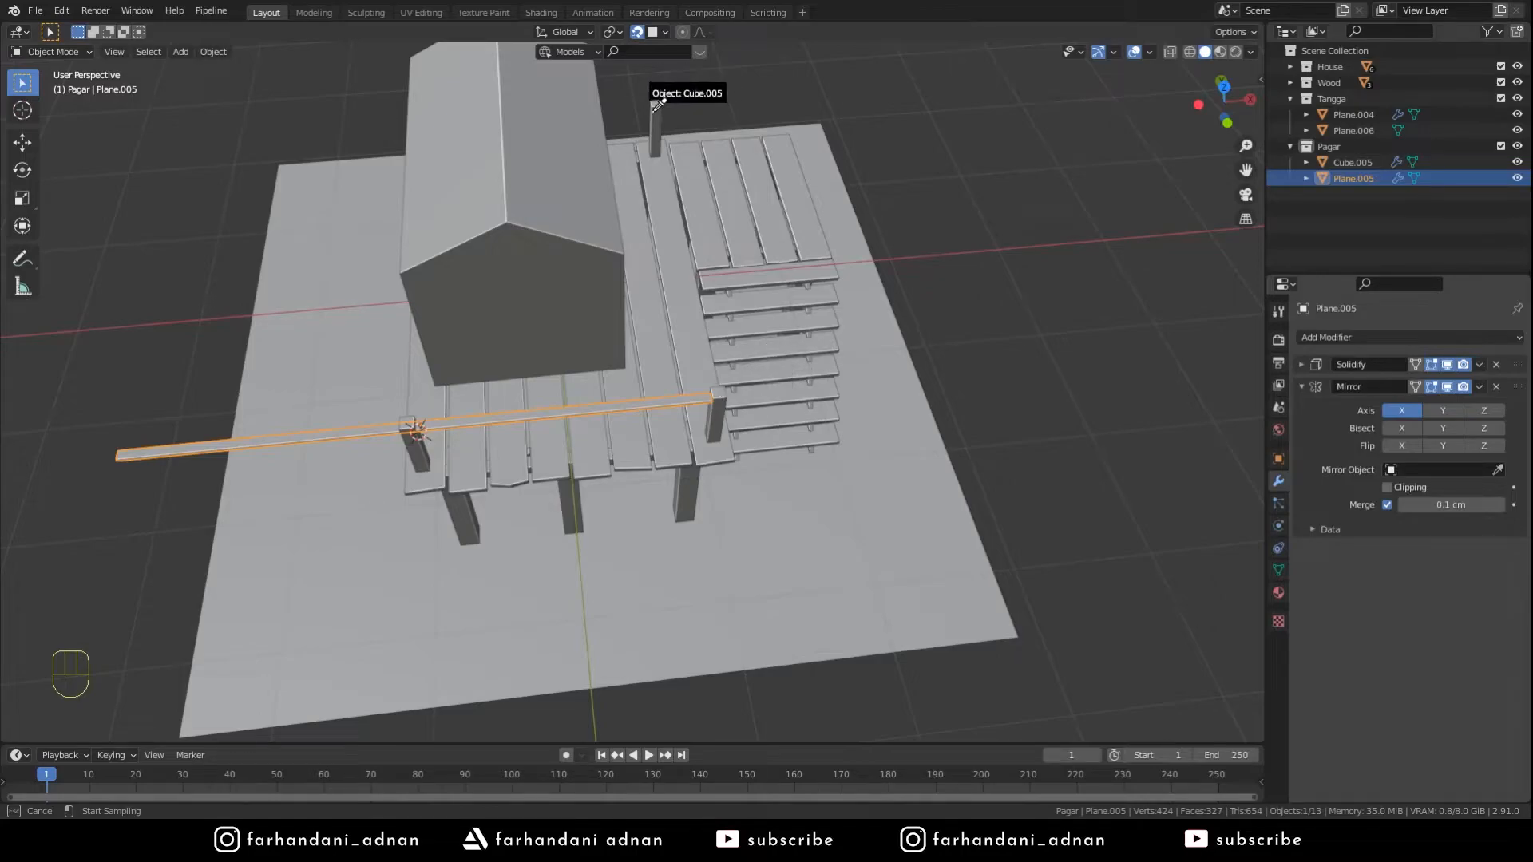
pyautogui.click(1496, 387)
# - Duplicate the rail and, with snapping off, move the copy about 338 cm along Y to the opposite pair of posts
pyautogui.moveTo(719, 359); pyautogui.dragTo(742, 336, button='middle')
pyautogui.hotkey('shift', 'd')
pyautogui.hotkey('shift', 'Tab')
pyautogui.click(746, 328)
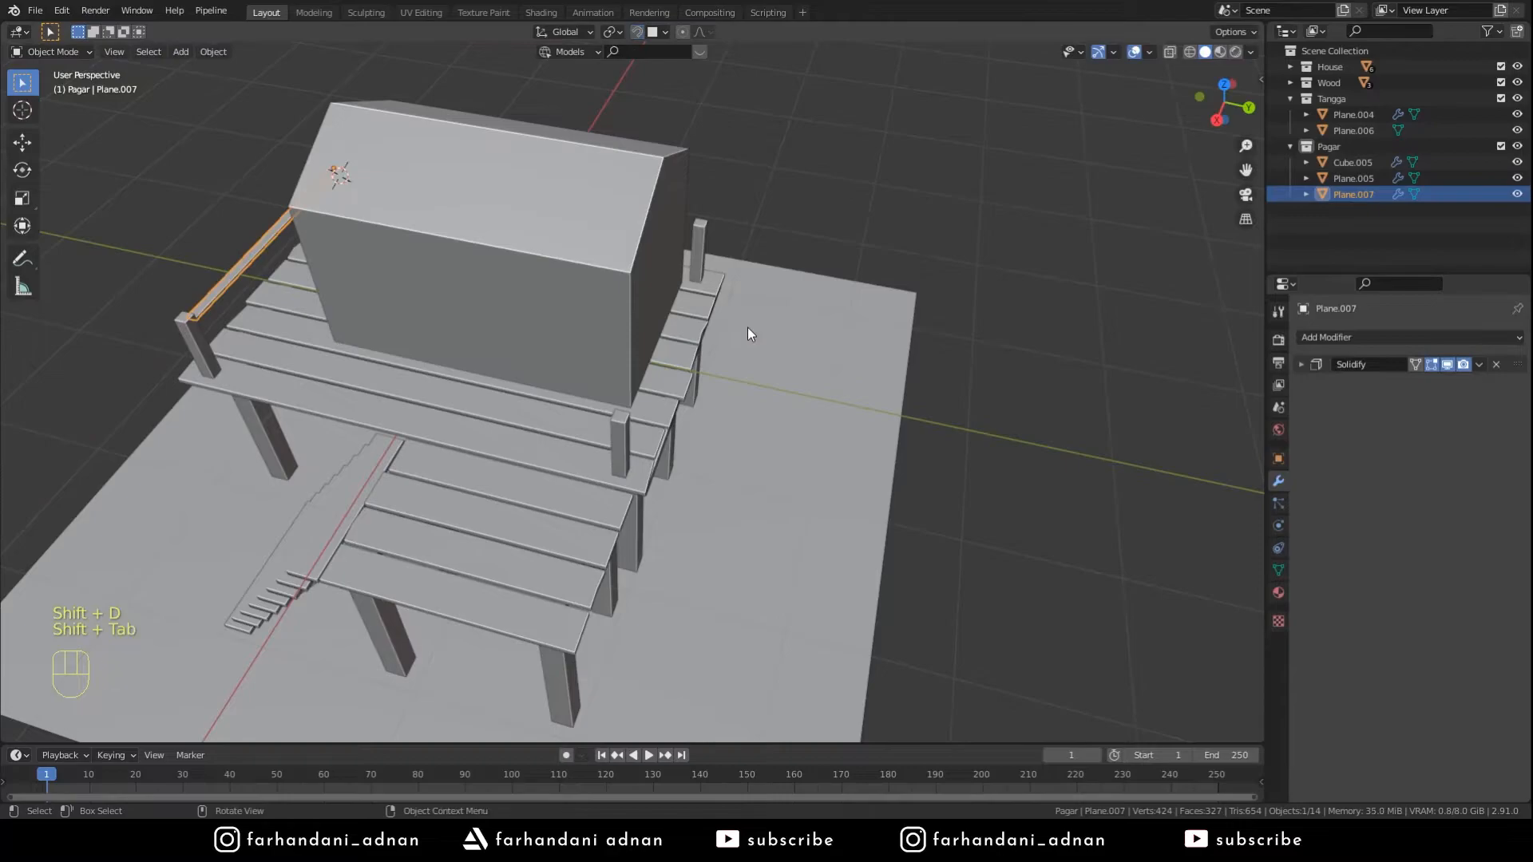
pyautogui.press('g')
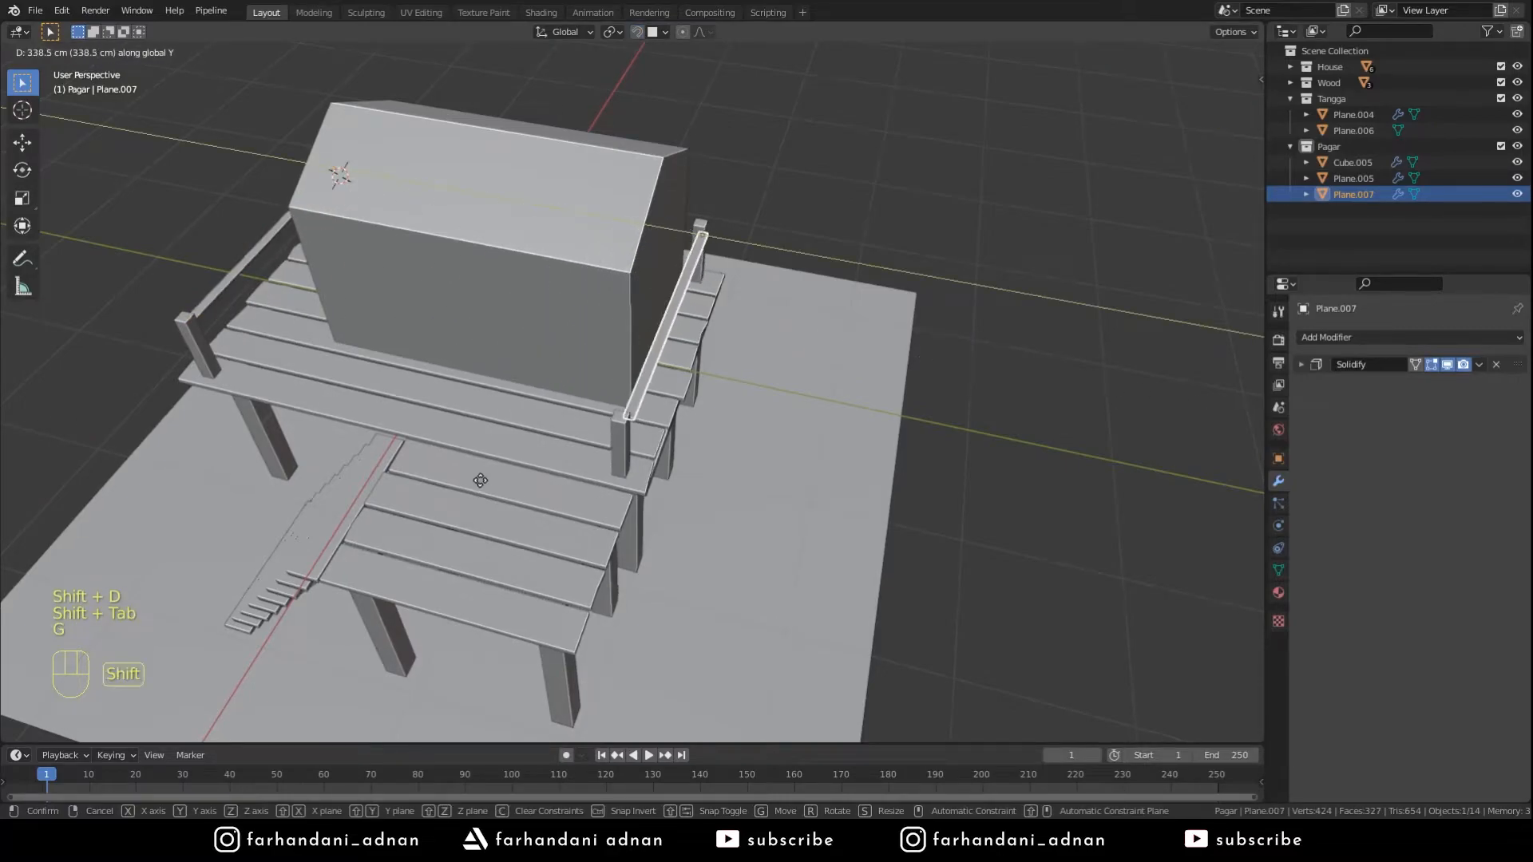
pyautogui.click(470, 462)
pyautogui.moveTo(470, 462); pyautogui.dragTo(234, 485, button='middle')
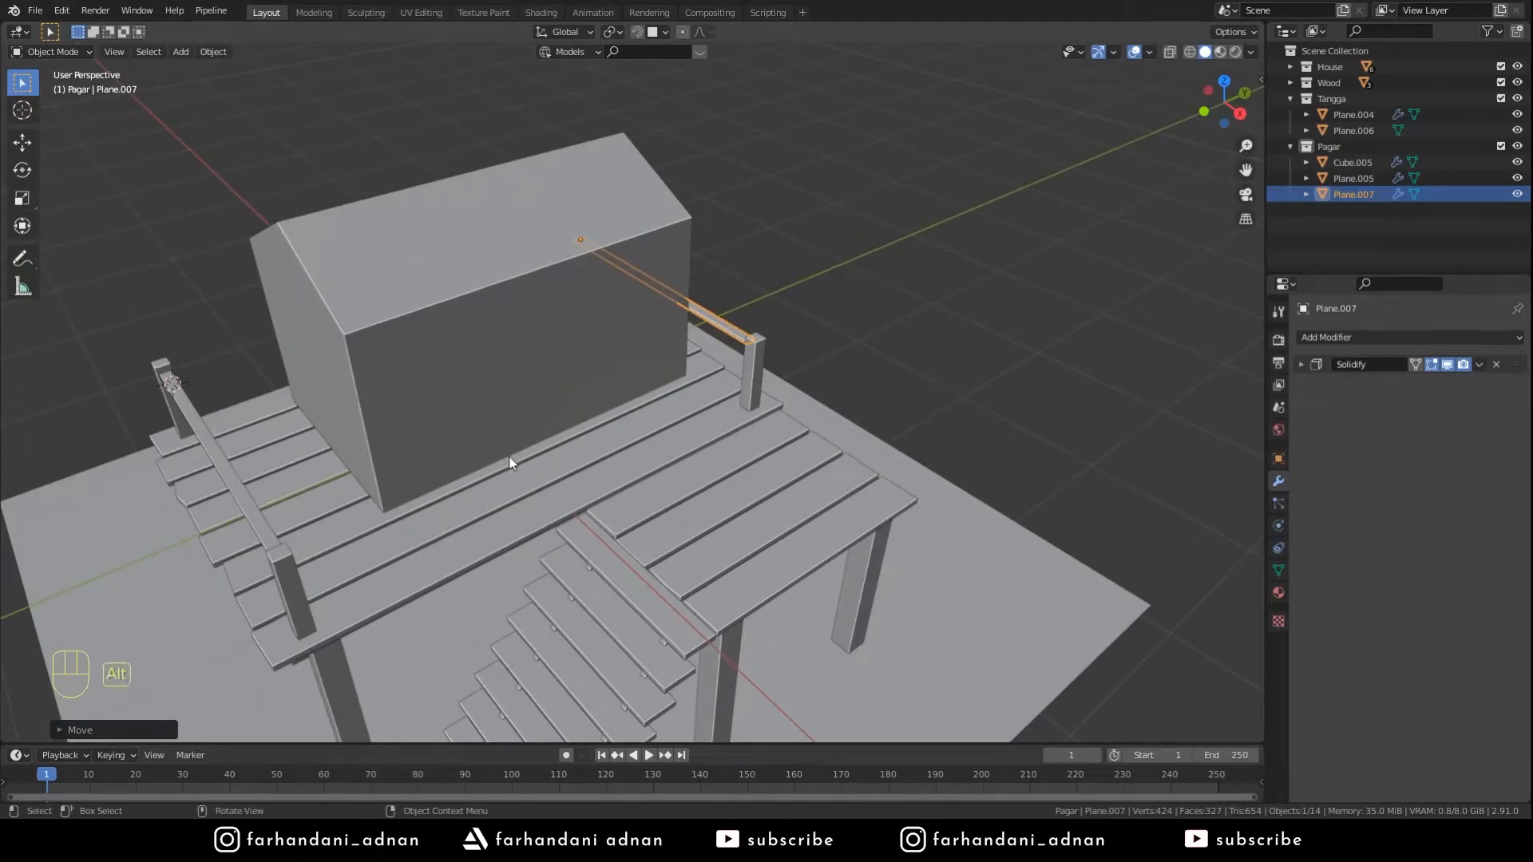
# - Apply the Mirror modifier on the corner posts and the Solidify modifier on the original rail
pyautogui.moveTo(526, 444); pyautogui.dragTo(400, 433, button='middle')
pyautogui.click(359, 487)
pyautogui.press('Tab')
pyautogui.press('a')
pyautogui.press('a')
pyautogui.press('a')
pyautogui.press('Tab')
pyautogui.click(1478, 365)
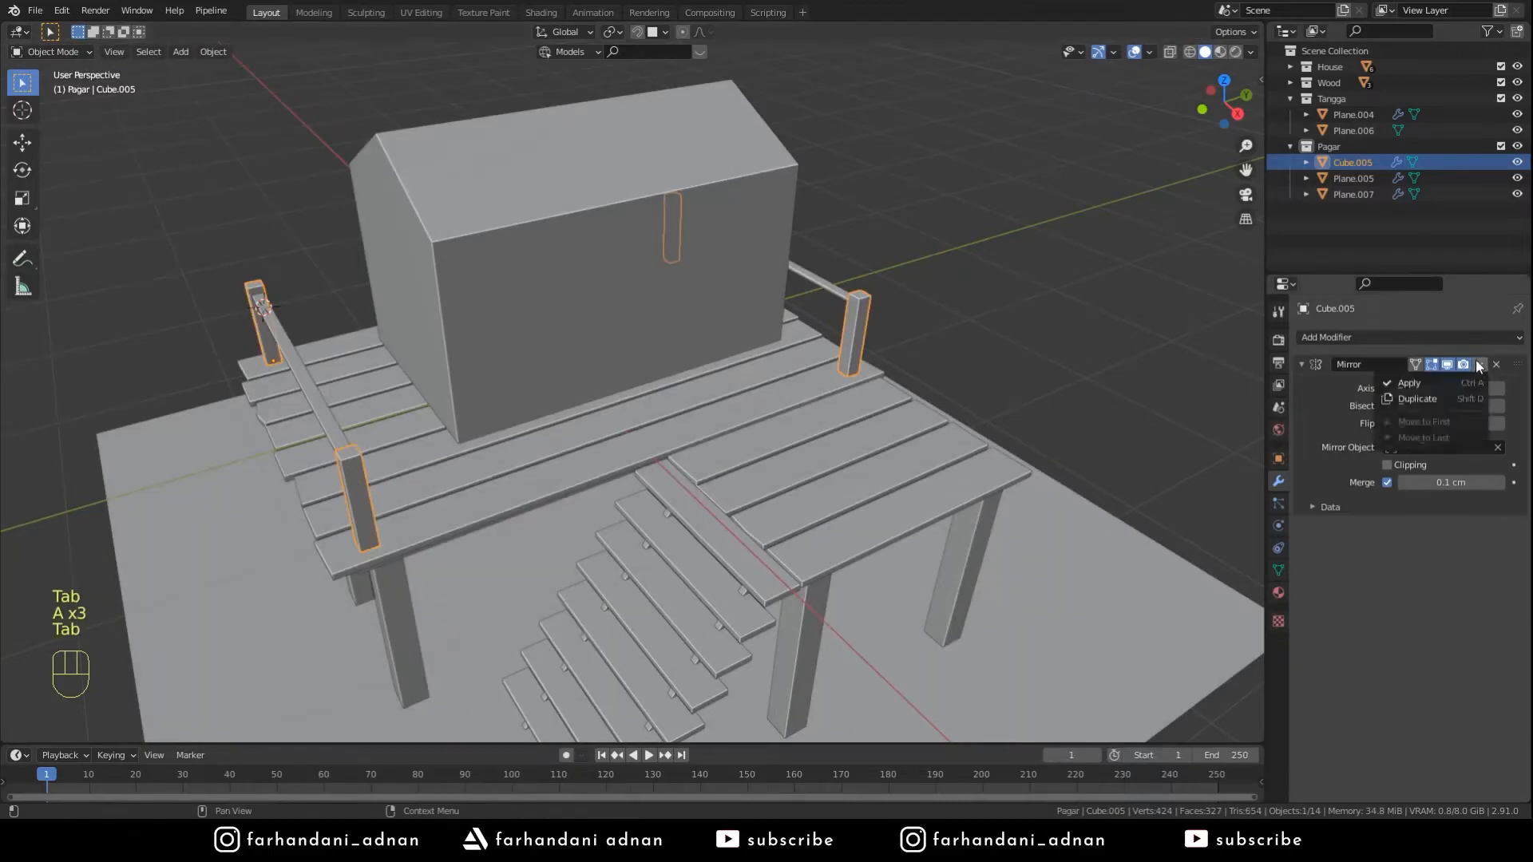
pyautogui.click(1409, 383)
pyautogui.click(338, 435)
pyautogui.click(1479, 365)
pyautogui.click(1472, 380)
# - Duplicate the front corner post farther from the landing in place within the corner posts' mesh
pyautogui.click(394, 514)
pyautogui.moveTo(484, 462); pyautogui.dragTo(297, 501, button='middle')
pyautogui.press('Tab')
pyautogui.press('a')
pyautogui.press('a')
pyautogui.press('a')
pyautogui.press('l')
pyautogui.hotkey('shift', 'd')
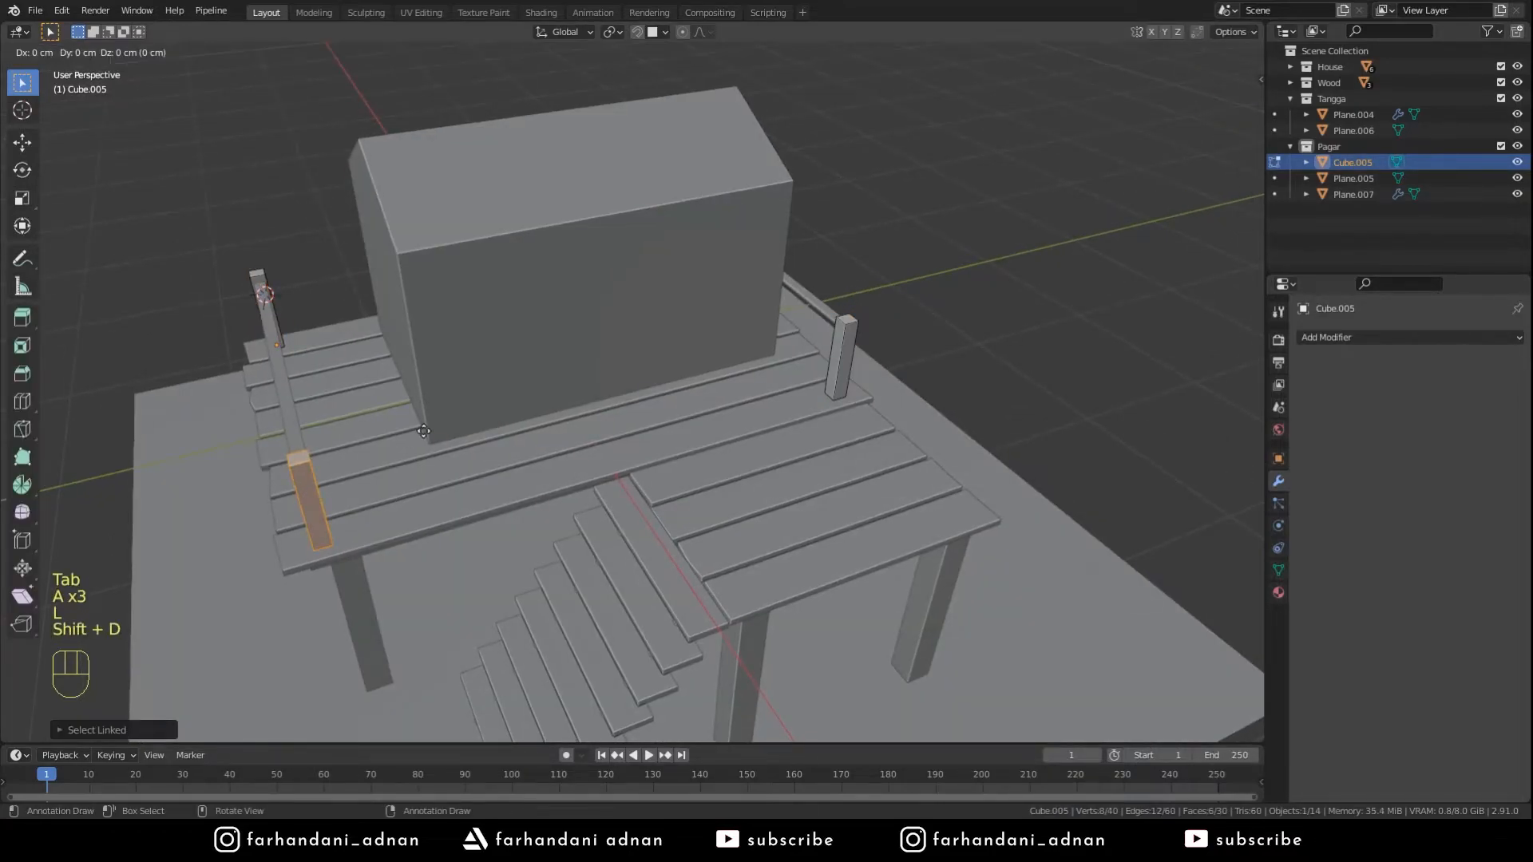
pyautogui.click(424, 431)
pyautogui.press('Tab')
pyautogui.click(314, 492)
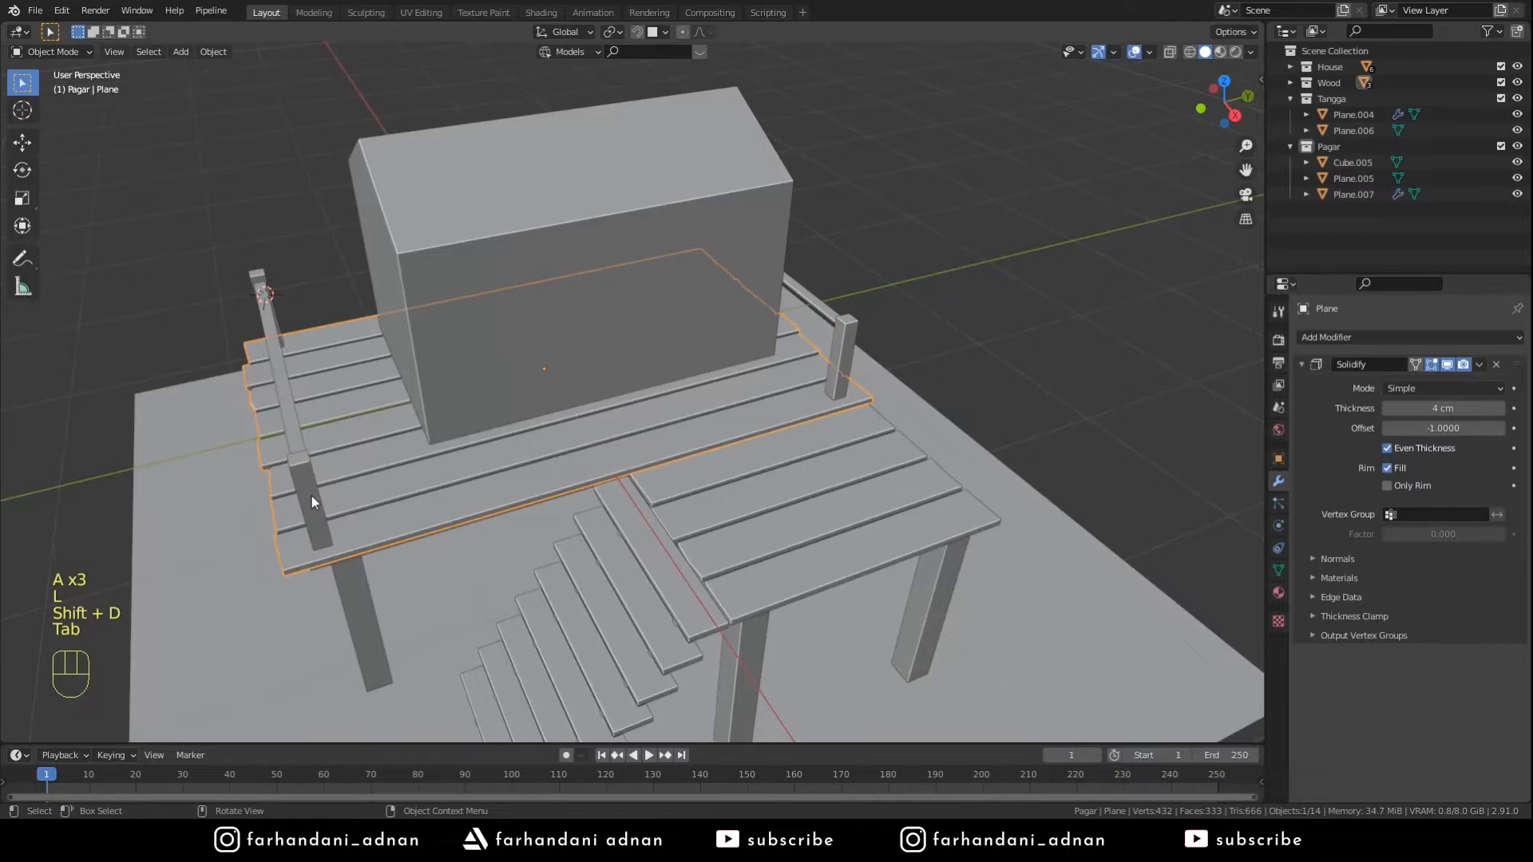
pyautogui.press('Tab')
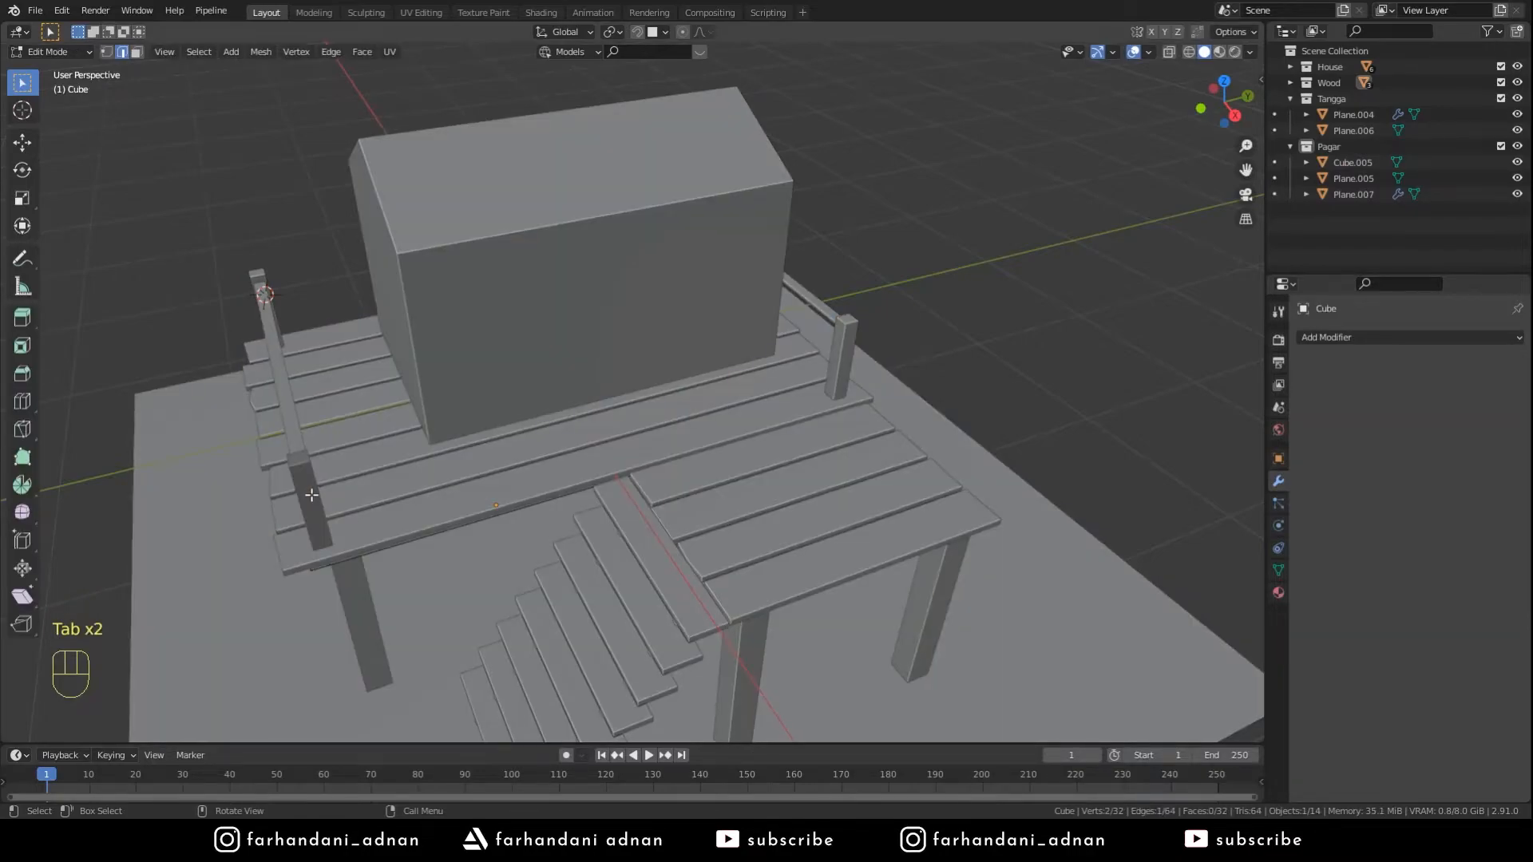
pyautogui.press('l')
pyautogui.press('Tab')
pyautogui.moveTo(312, 495); pyautogui.dragTo(452, 482, button='middle')
pyautogui.press('a')
pyautogui.press('a')
pyautogui.press('a')
# - Separate the duplicated front post from the corner posts' mesh into its own object
pyautogui.click(458, 441)
pyautogui.press('Tab')
pyautogui.press('p')
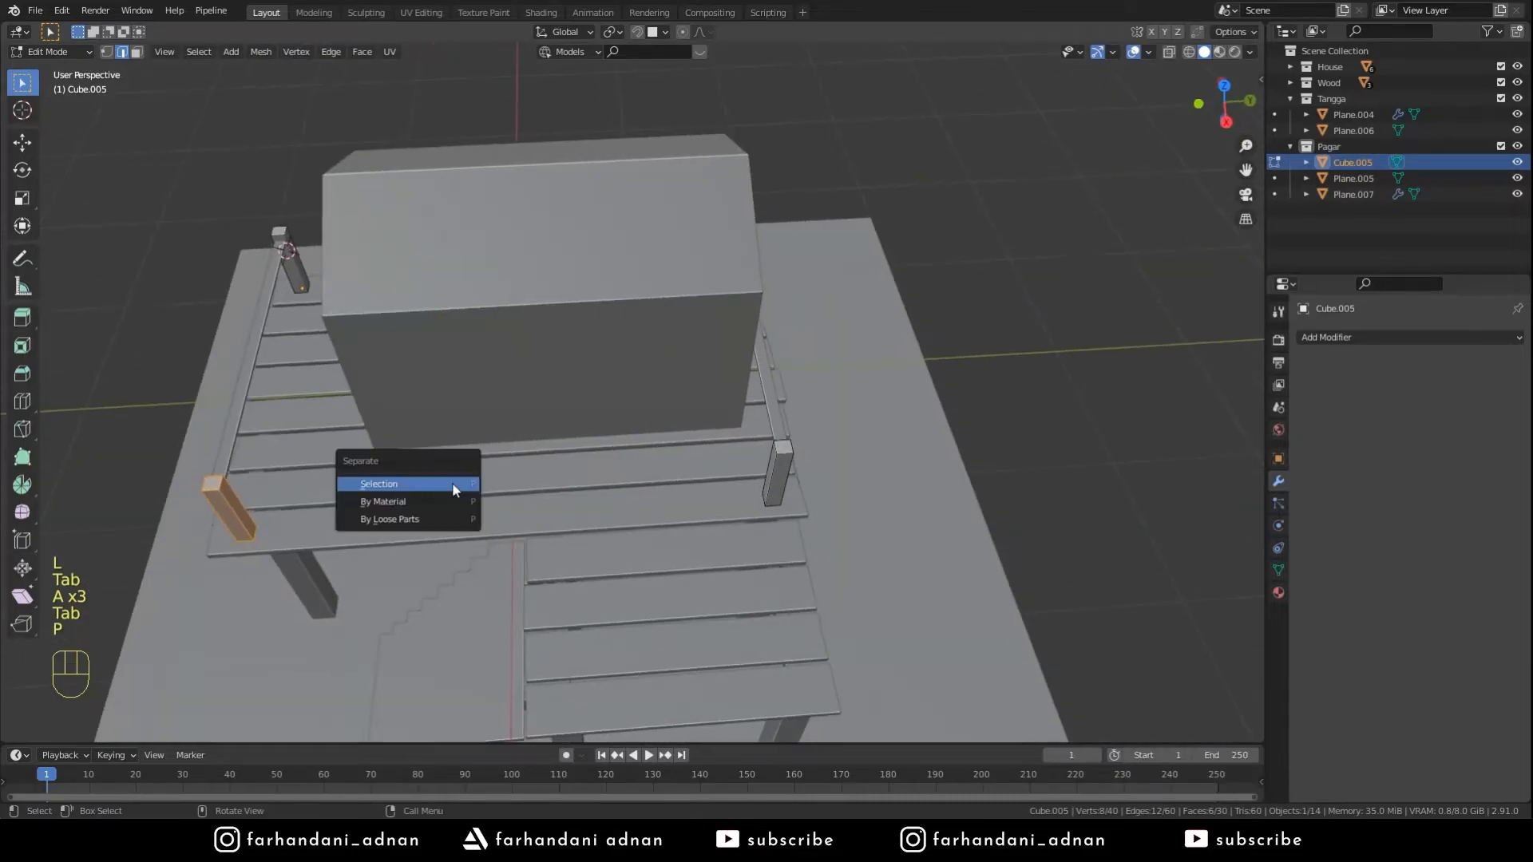
pyautogui.click(452, 484)
pyautogui.press('Tab')
# - Move the separated post along Y on the deck's front edge until it stands beside the head of the stairs
pyautogui.click(225, 511)
pyautogui.press('g')
pyautogui.press('y')
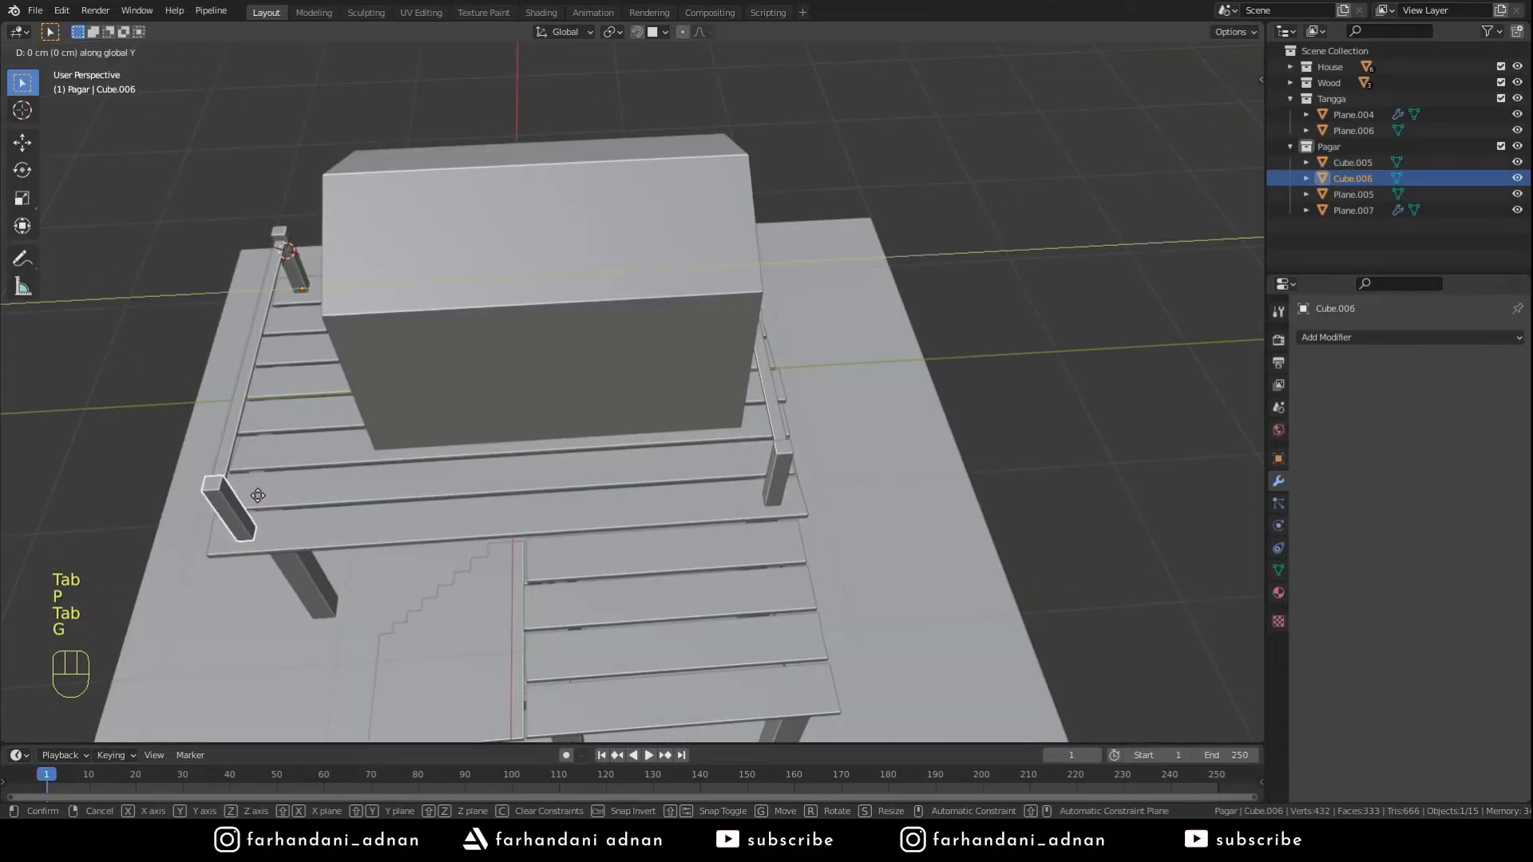
pyautogui.click(459, 499)
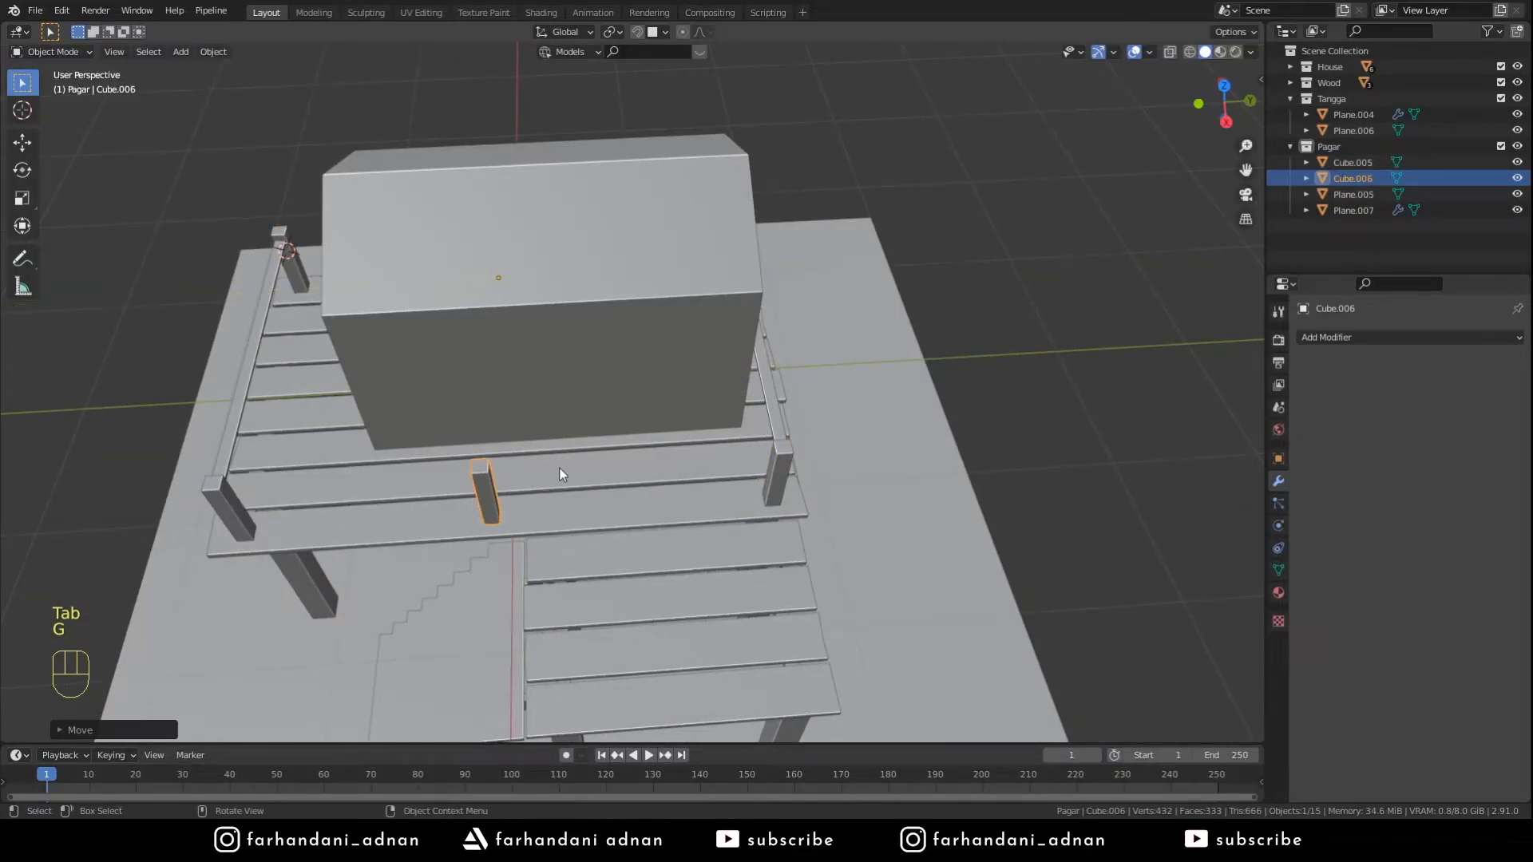
pyautogui.moveTo(459, 500); pyautogui.dragTo(605, 435, button='middle')
pyautogui.rightClick(605, 434)
pyautogui.click(707, 449)
# - Duplicate the side rail in place and separate the copy's whole mesh into its own object
pyautogui.press('a')
pyautogui.press('a')
pyautogui.press('a')
pyautogui.click(280, 444)
pyautogui.moveTo(280, 444); pyautogui.dragTo(808, 452, button='middle')
pyautogui.hotkey('shift', 'd')
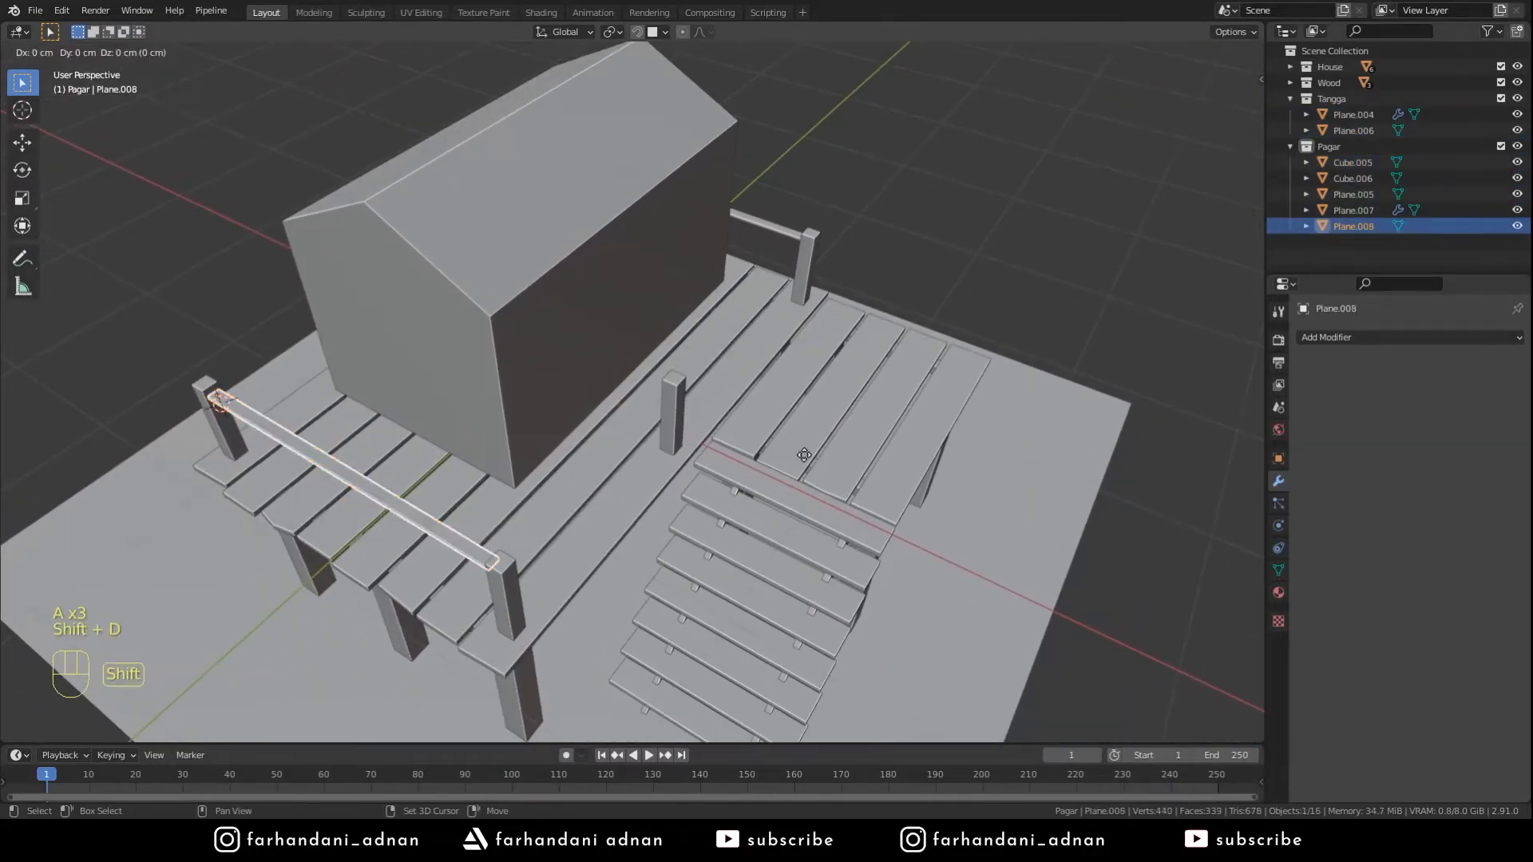
pyautogui.press('Tab')
pyautogui.press('a')
pyautogui.press('p')
pyautogui.click(803, 455)
pyautogui.press('Tab')
# - Rotate the original side rail 90° about Z and slide it along Y against the rear corner post
pyautogui.click(511, 555)
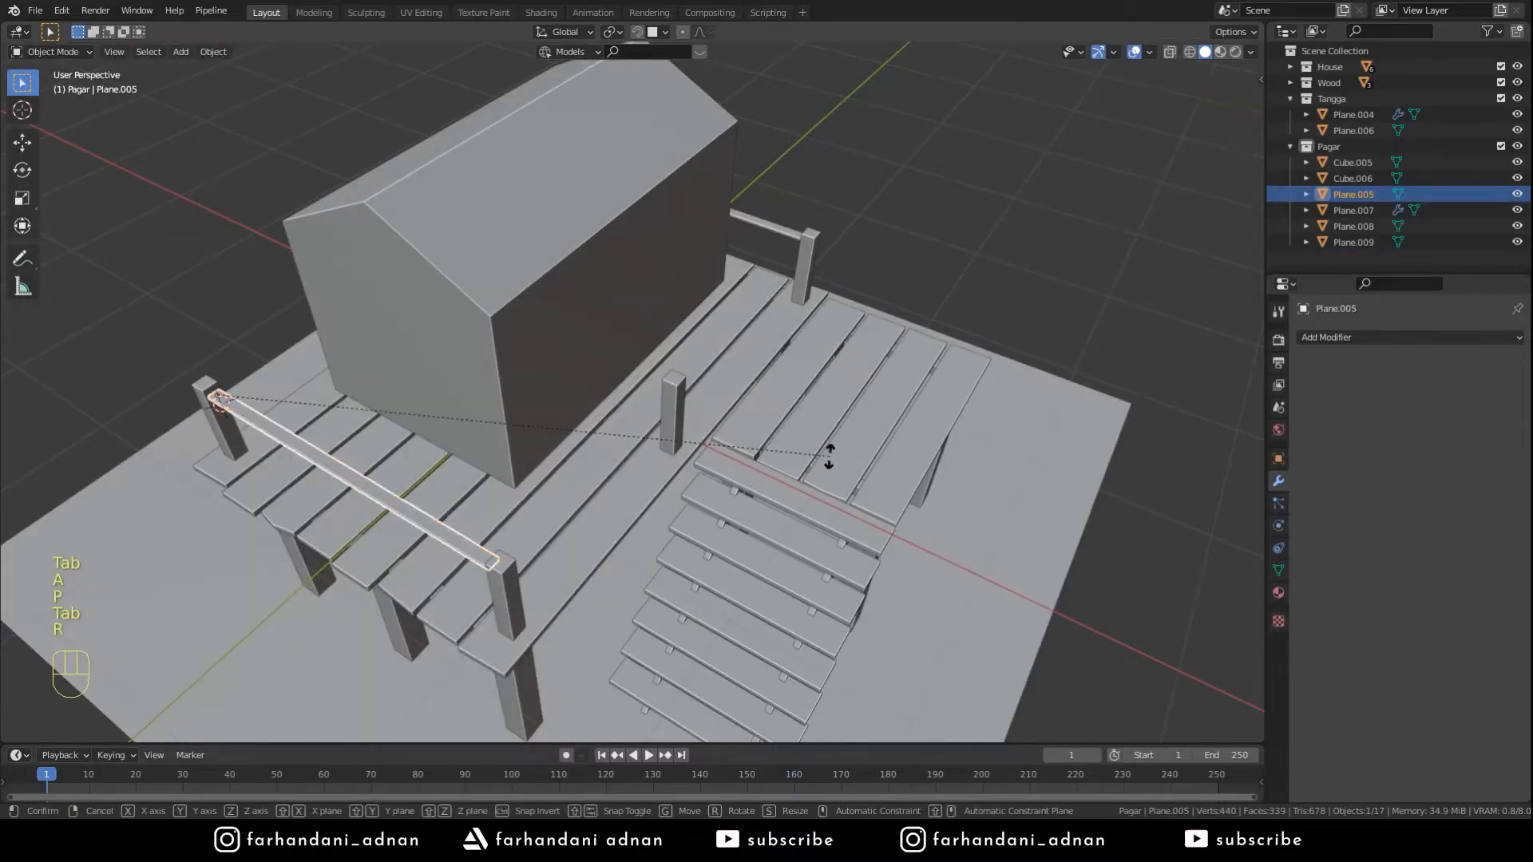
pyautogui.press('r')
pyautogui.press('z')
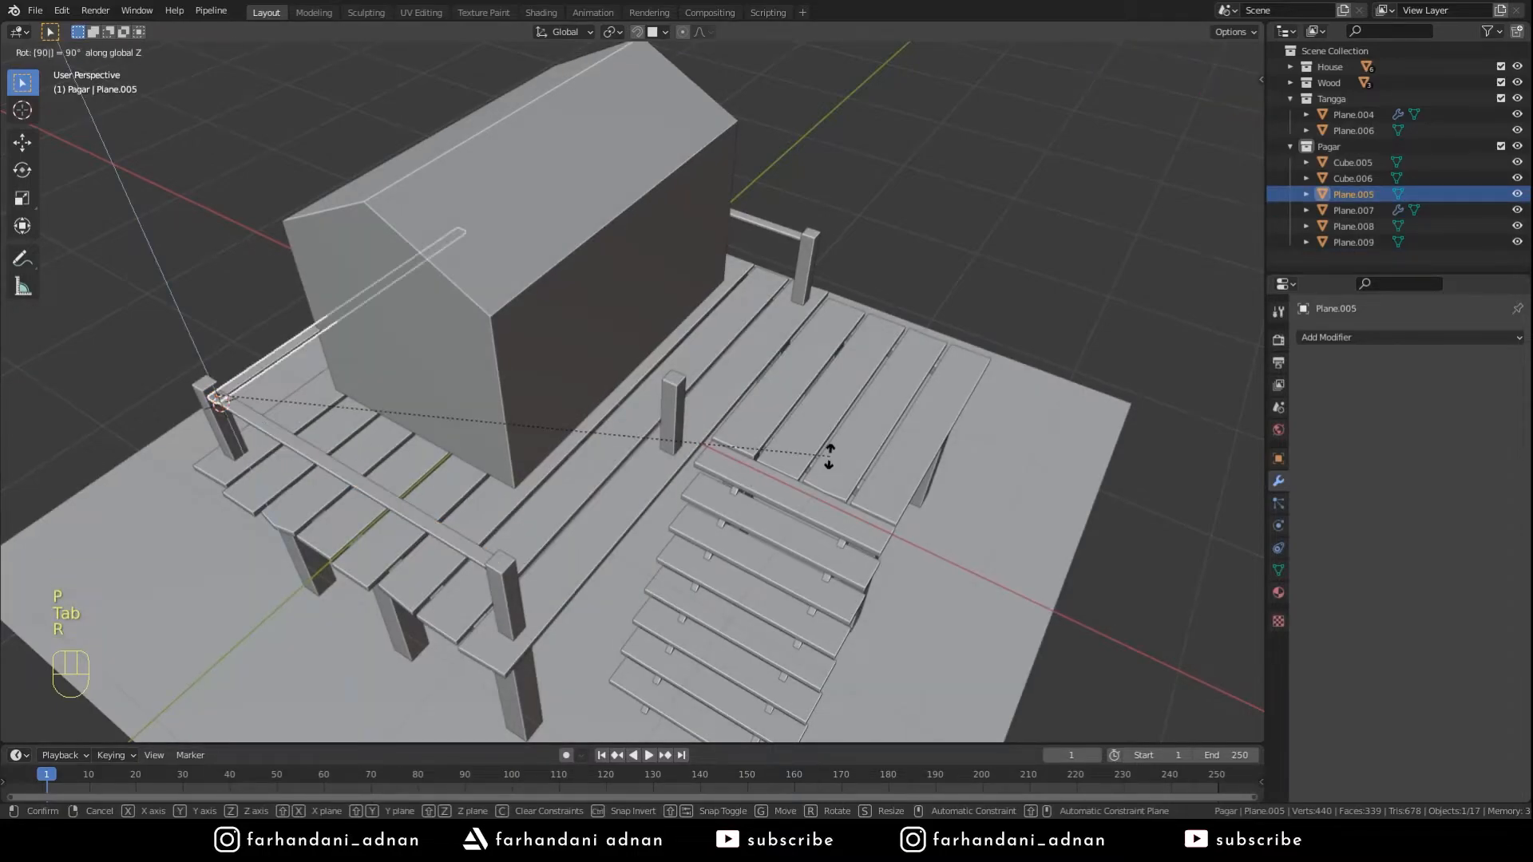
pyautogui.click(830, 457)
pyautogui.moveTo(827, 458); pyautogui.dragTo(735, 481, button='middle')
pyautogui.press('g')
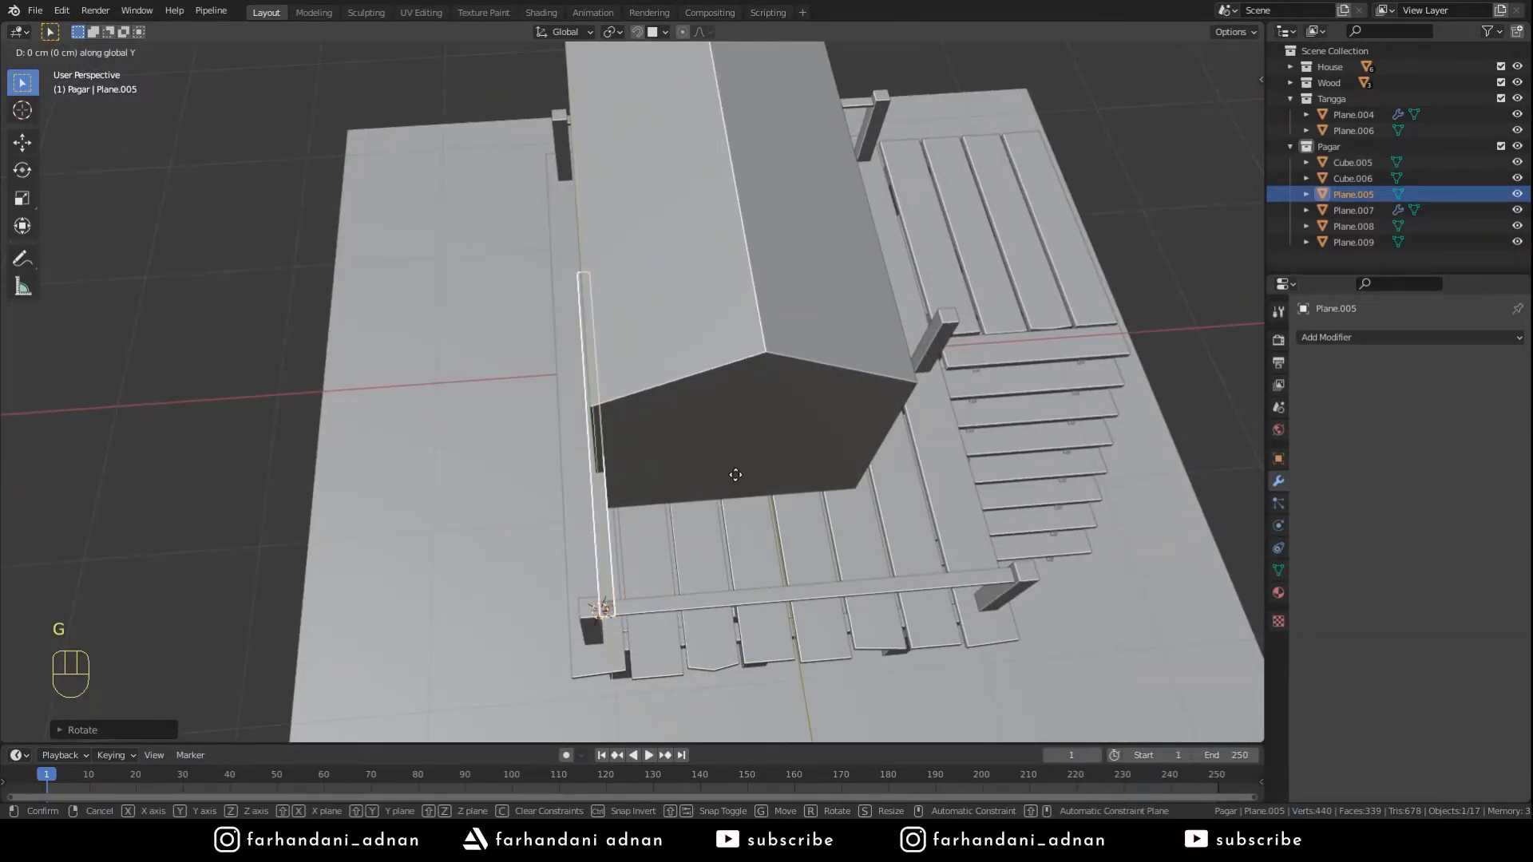
pyautogui.keyDown('shift'); pyautogui.click(573, 489); pyautogui.keyUp('shift')
pyautogui.moveTo(573, 489)
pyautogui.mouseDown(button='middle')
pyautogui.moveTo(773, 447)
pyautogui.moveTo(663, 401)
pyautogui.mouseUp(button='middle')
# - Stretch the rotated rail's free end along Y until it meets the opposite rear corner post
pyautogui.press('Tab')
pyautogui.press('z')
pyautogui.press('1')
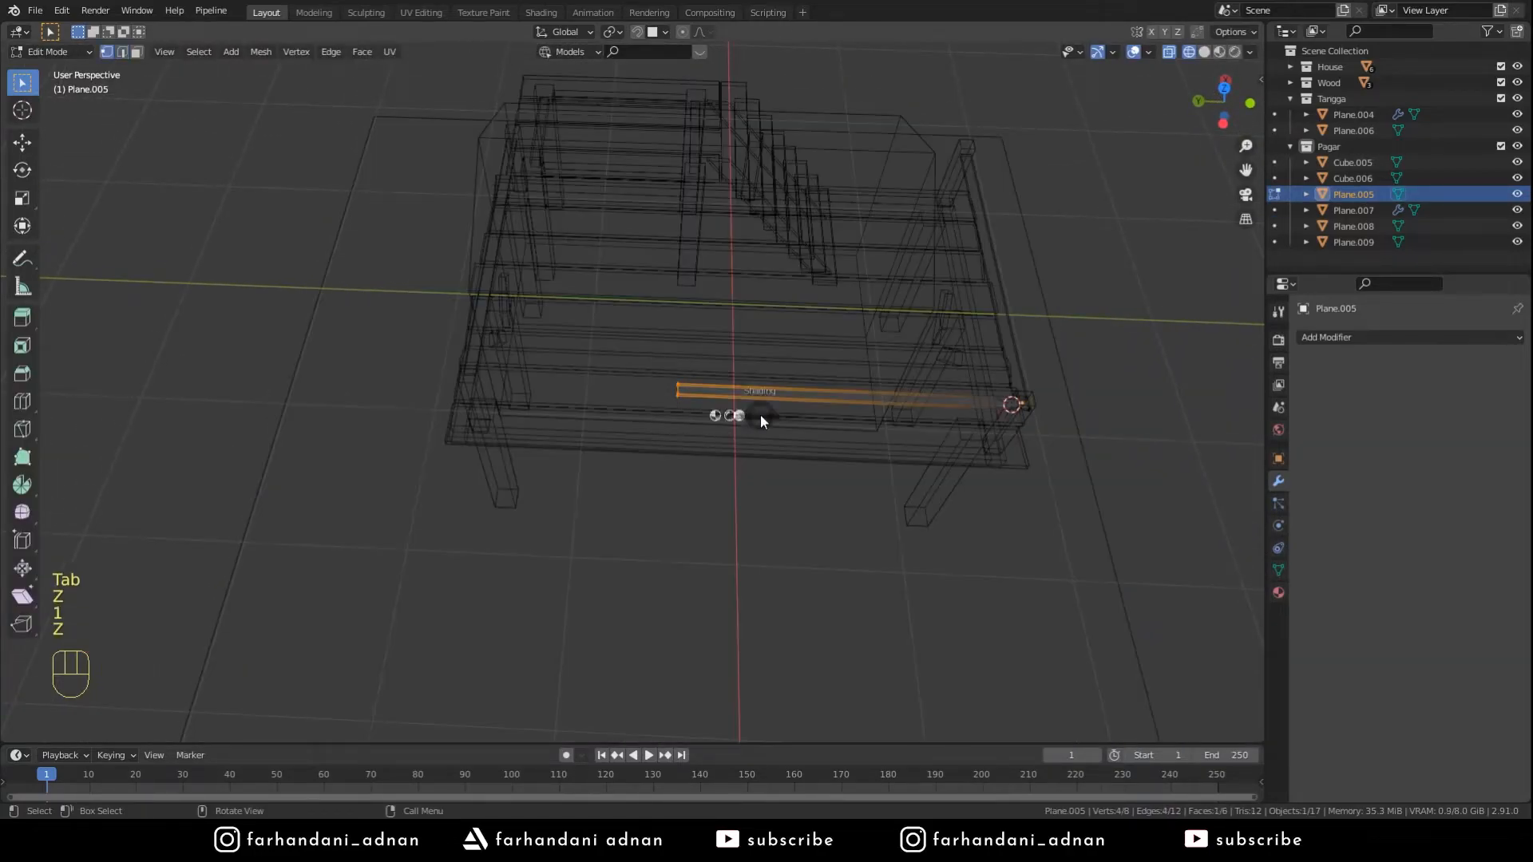
pyautogui.press('z')
pyautogui.scroll(6, 664, 401)
pyautogui.press('g')
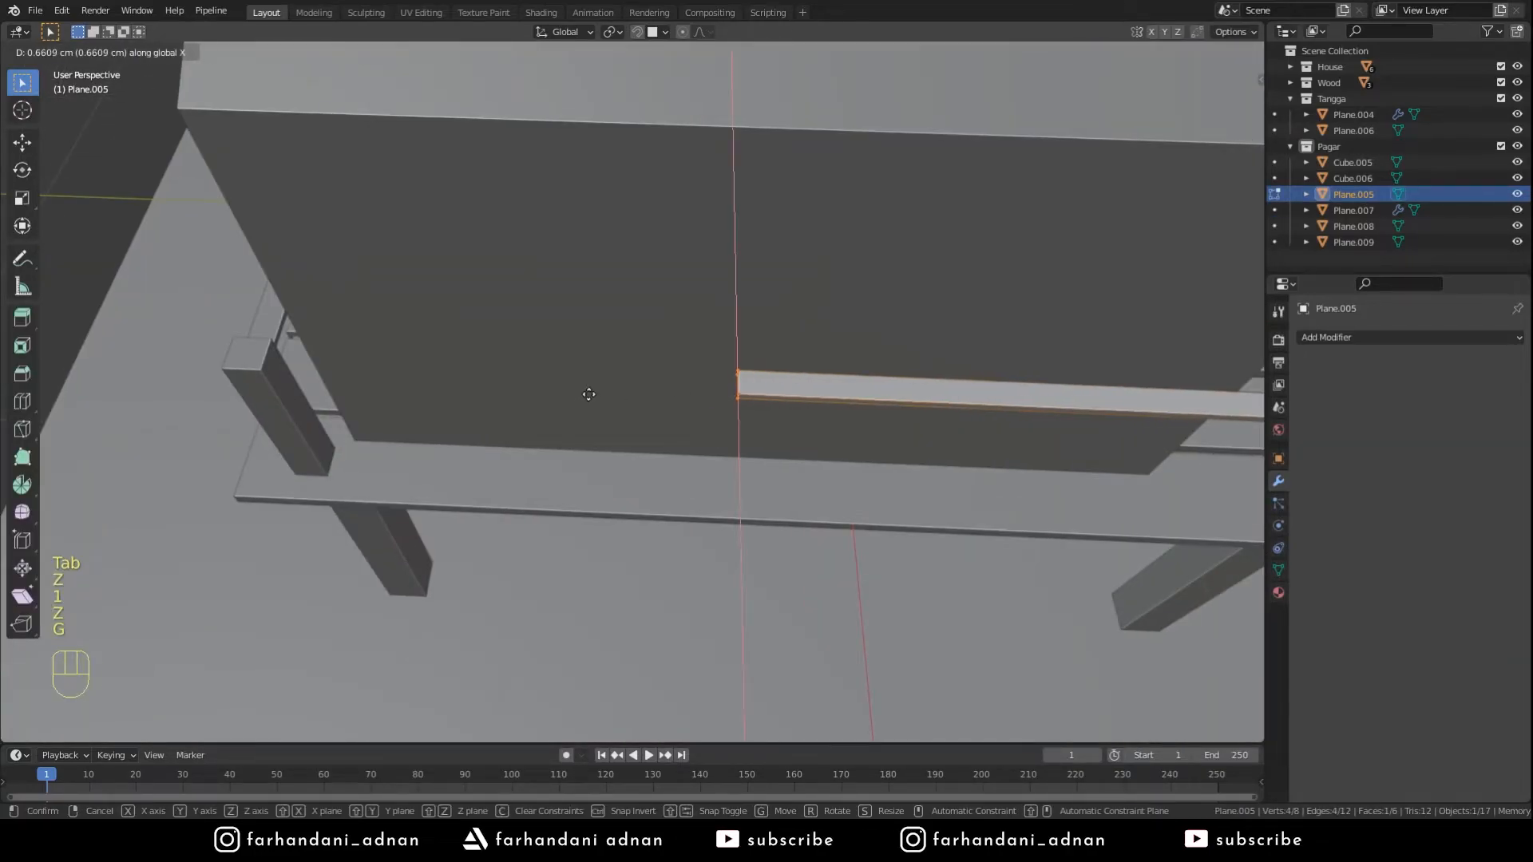
pyautogui.press('y')
pyautogui.click(270, 368)
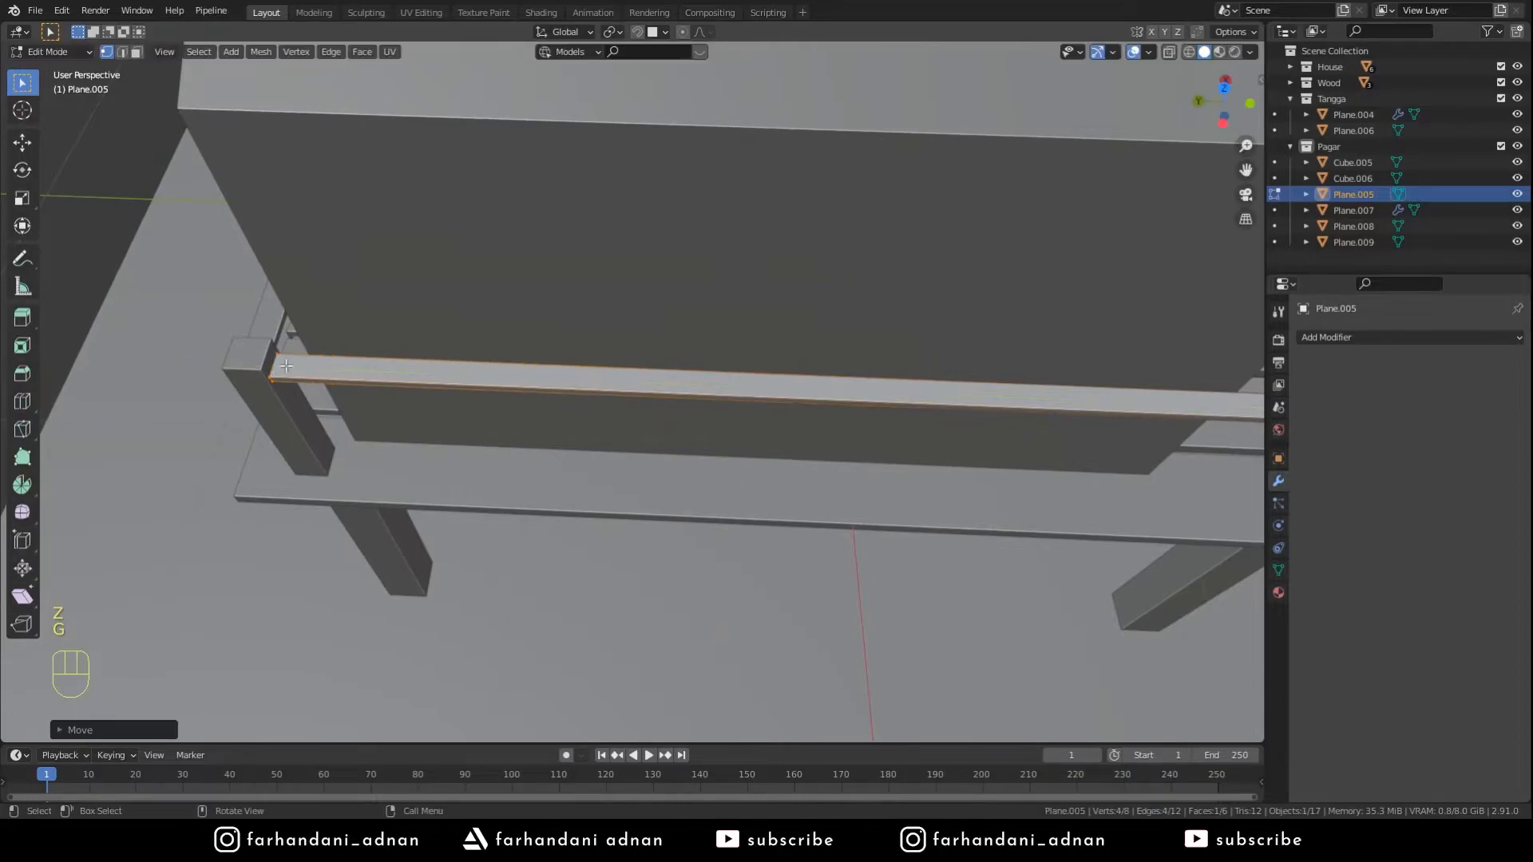
pyautogui.press('Tab')
# - Duplicate the rear rail, move the copy about 225 cm along X, and line it up with the front posts
pyautogui.scroll(-7, 816, 463)
pyautogui.moveTo(816, 463); pyautogui.dragTo(746, 422, button='middle')
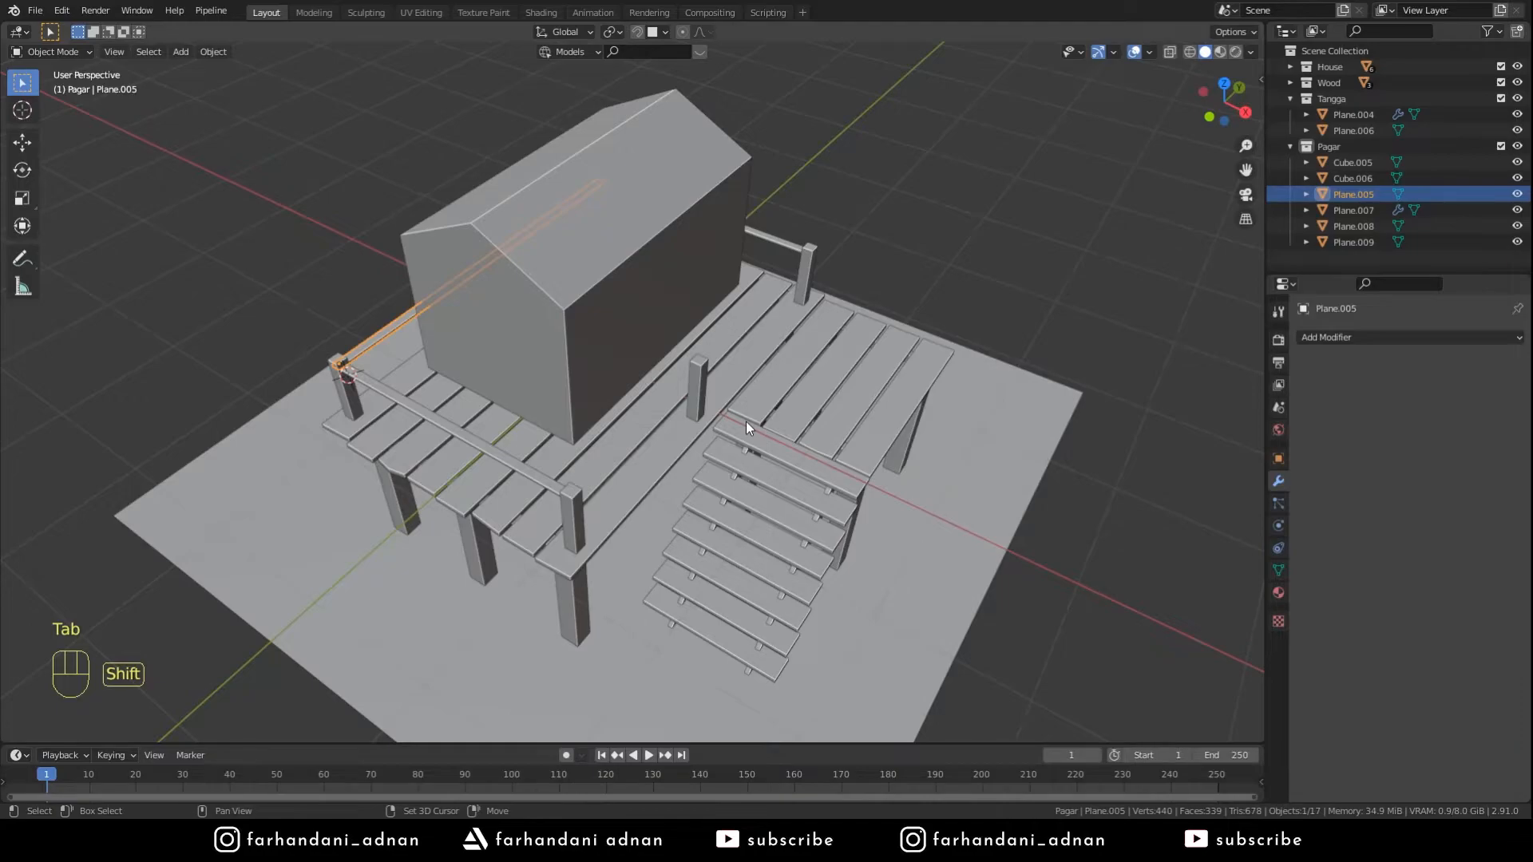
pyautogui.hotkey('shift', 'd')
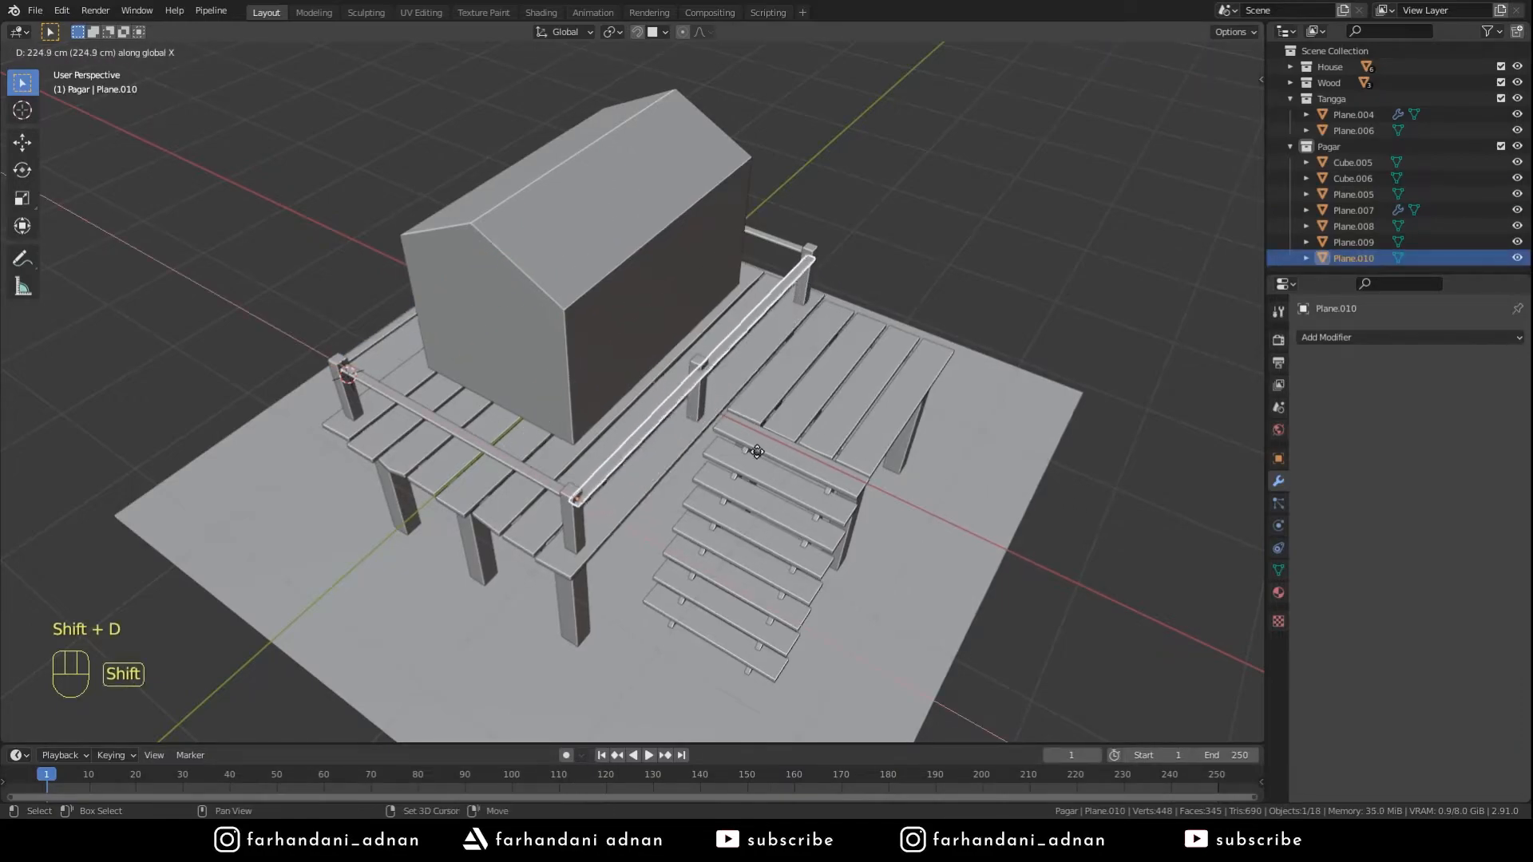
pyautogui.click(732, 448)
pyautogui.moveTo(731, 448); pyautogui.dragTo(826, 520, button='middle')
pyautogui.scroll(4, 826, 520)
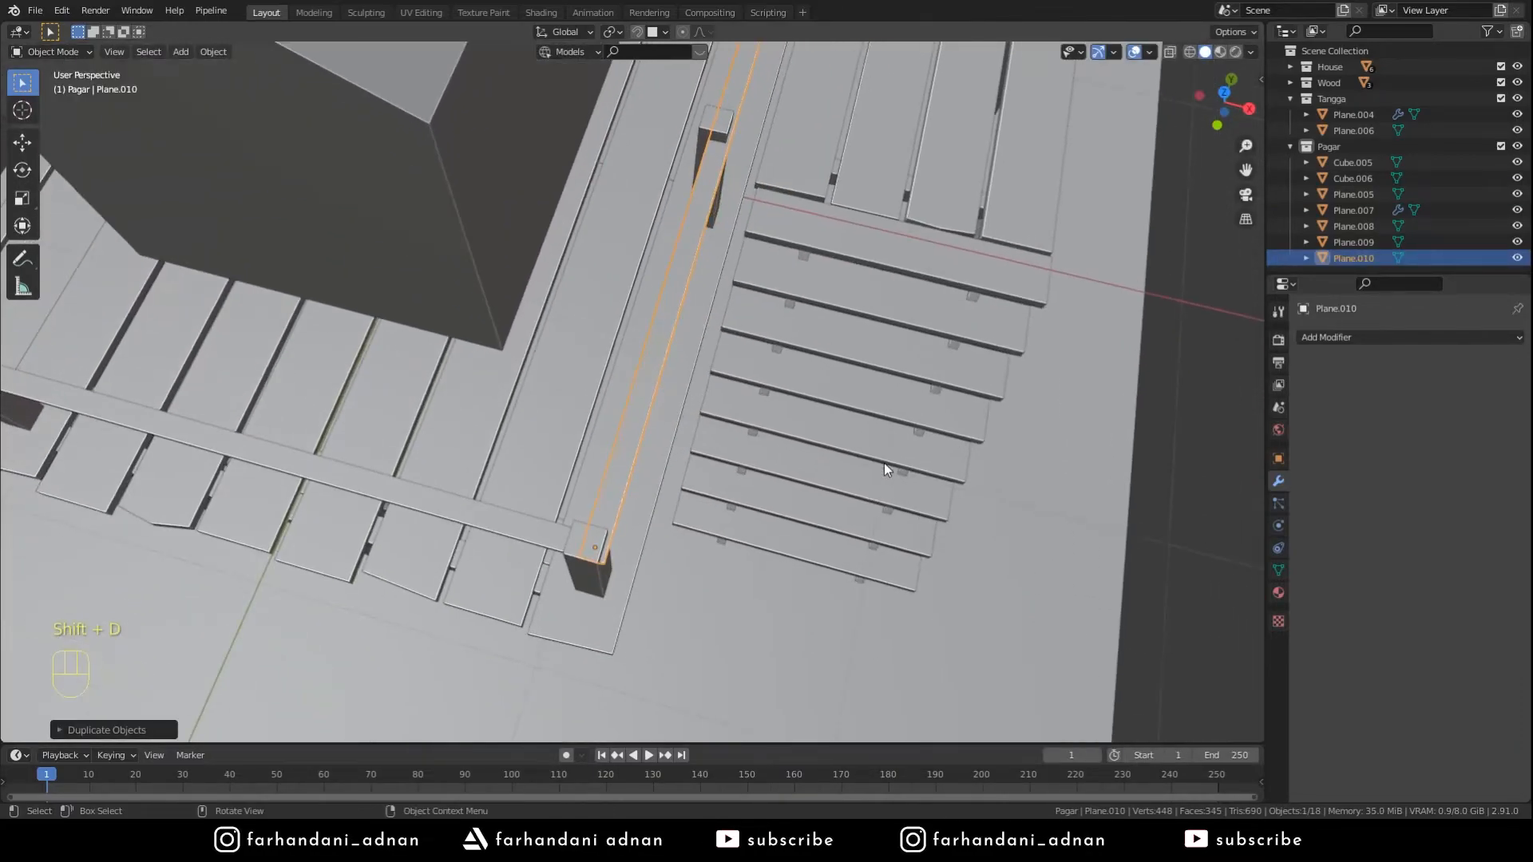
pyautogui.press('g')
pyautogui.click(815, 451)
pyautogui.moveTo(820, 447); pyautogui.dragTo(1104, 388, button='middle')
# - Shorten the front rail by about 180 cm along Y so it ends at the post beside the stairs
pyautogui.press('Tab')
pyautogui.press('g')
pyautogui.press('y')
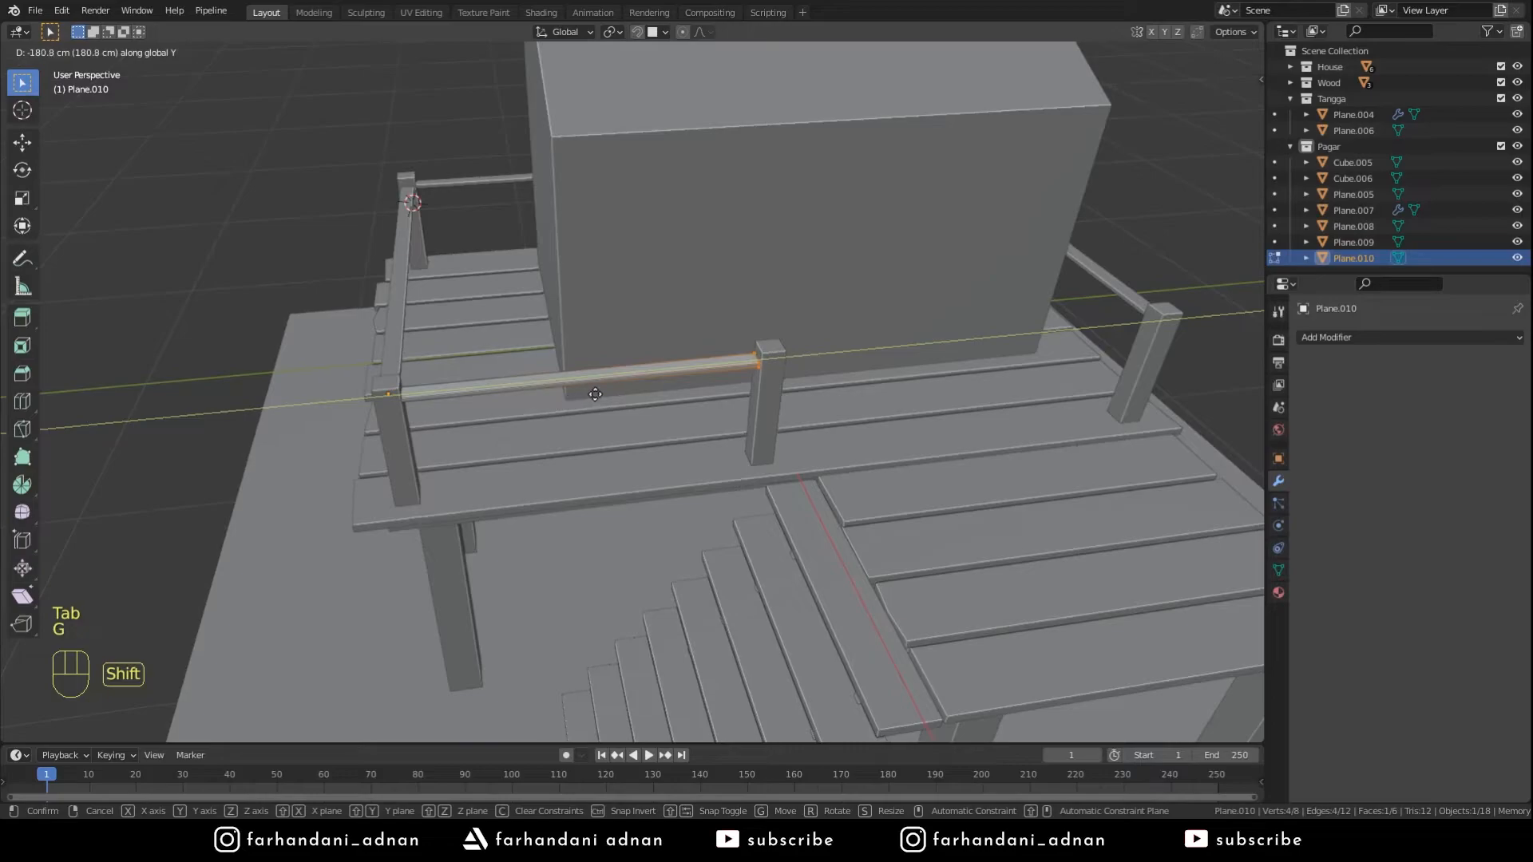
pyautogui.click(722, 378)
pyautogui.press('Tab')
# - Join the front, rear and two side rails into one object and save the file
pyautogui.scroll(-3, 723, 380)
pyautogui.press('a')
pyautogui.press('a')
pyautogui.press('a')
pyautogui.moveTo(626, 382); pyautogui.dragTo(776, 346, button='middle')
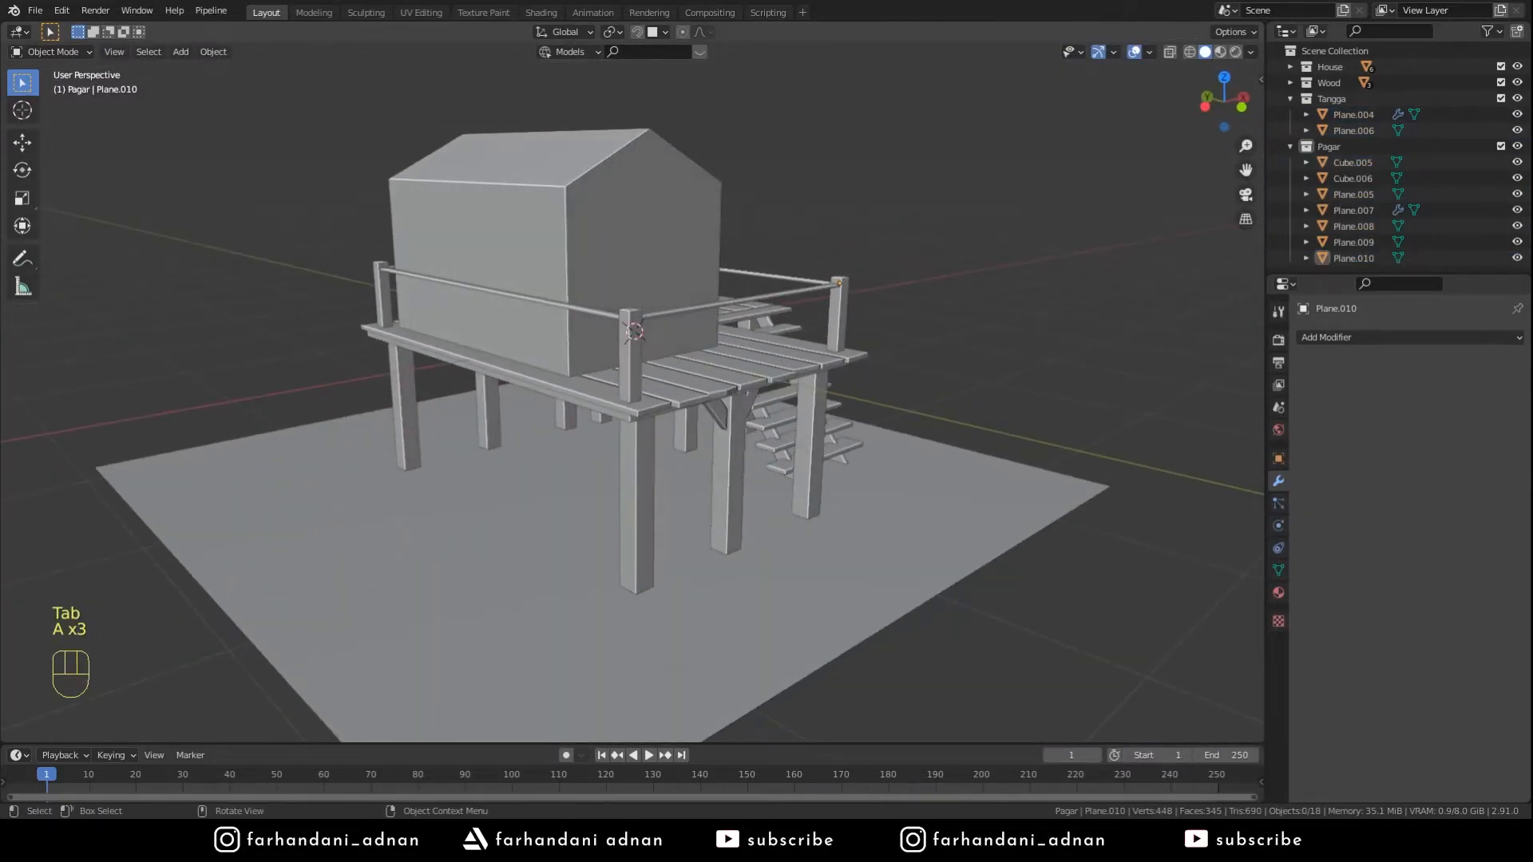
pyautogui.keyDown('shift'); pyautogui.click(748, 295); pyautogui.keyUp('shift')
pyautogui.keyDown('shift'); pyautogui.click(774, 276); pyautogui.keyUp('shift')
pyautogui.keyDown('shift'); pyautogui.click(562, 308); pyautogui.keyUp('shift')
pyautogui.moveTo(562, 308); pyautogui.dragTo(585, 304, button='middle')
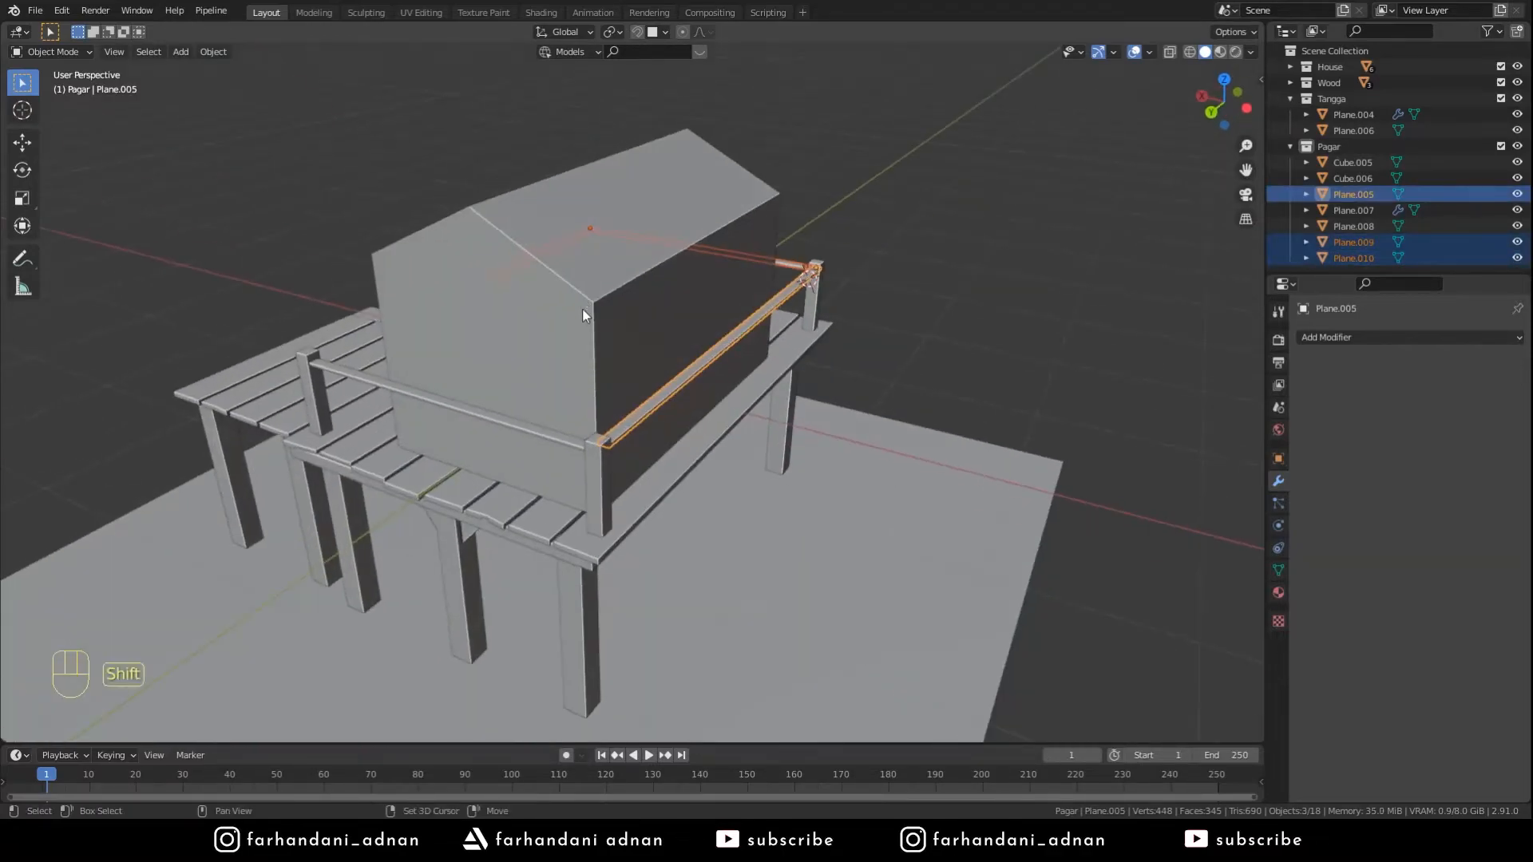
pyautogui.keyDown('shift'); pyautogui.click(462, 405); pyautogui.keyUp('shift')
pyautogui.moveTo(462, 405); pyautogui.dragTo(489, 352, button='middle')
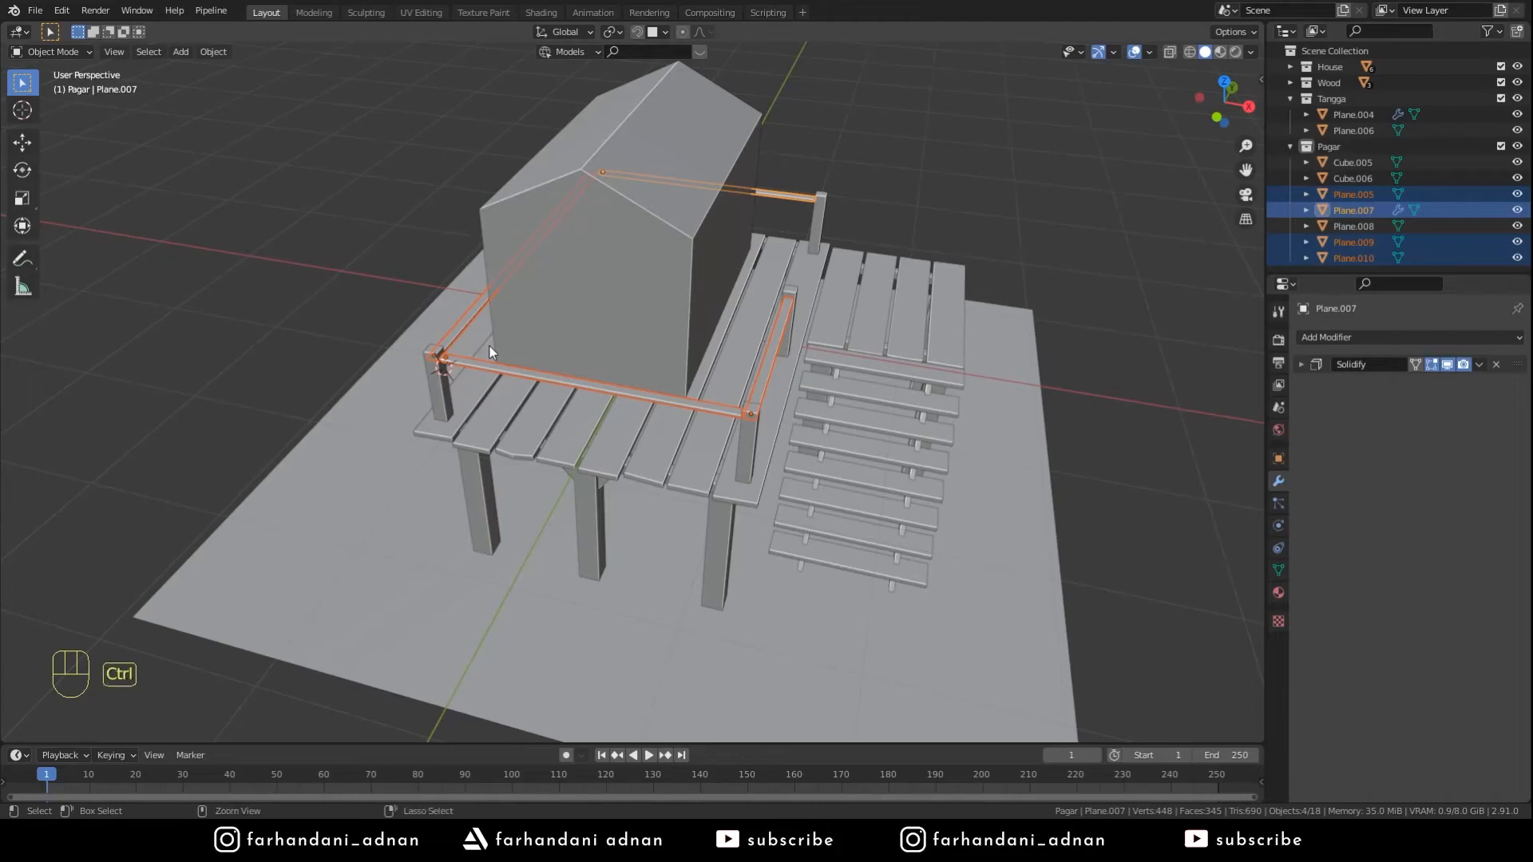
pyautogui.hotkey('ctrl', 'j')
pyautogui.hotkey('ctrl', 's')
pyautogui.moveTo(773, 237); pyautogui.dragTo(816, 270, button='middle')
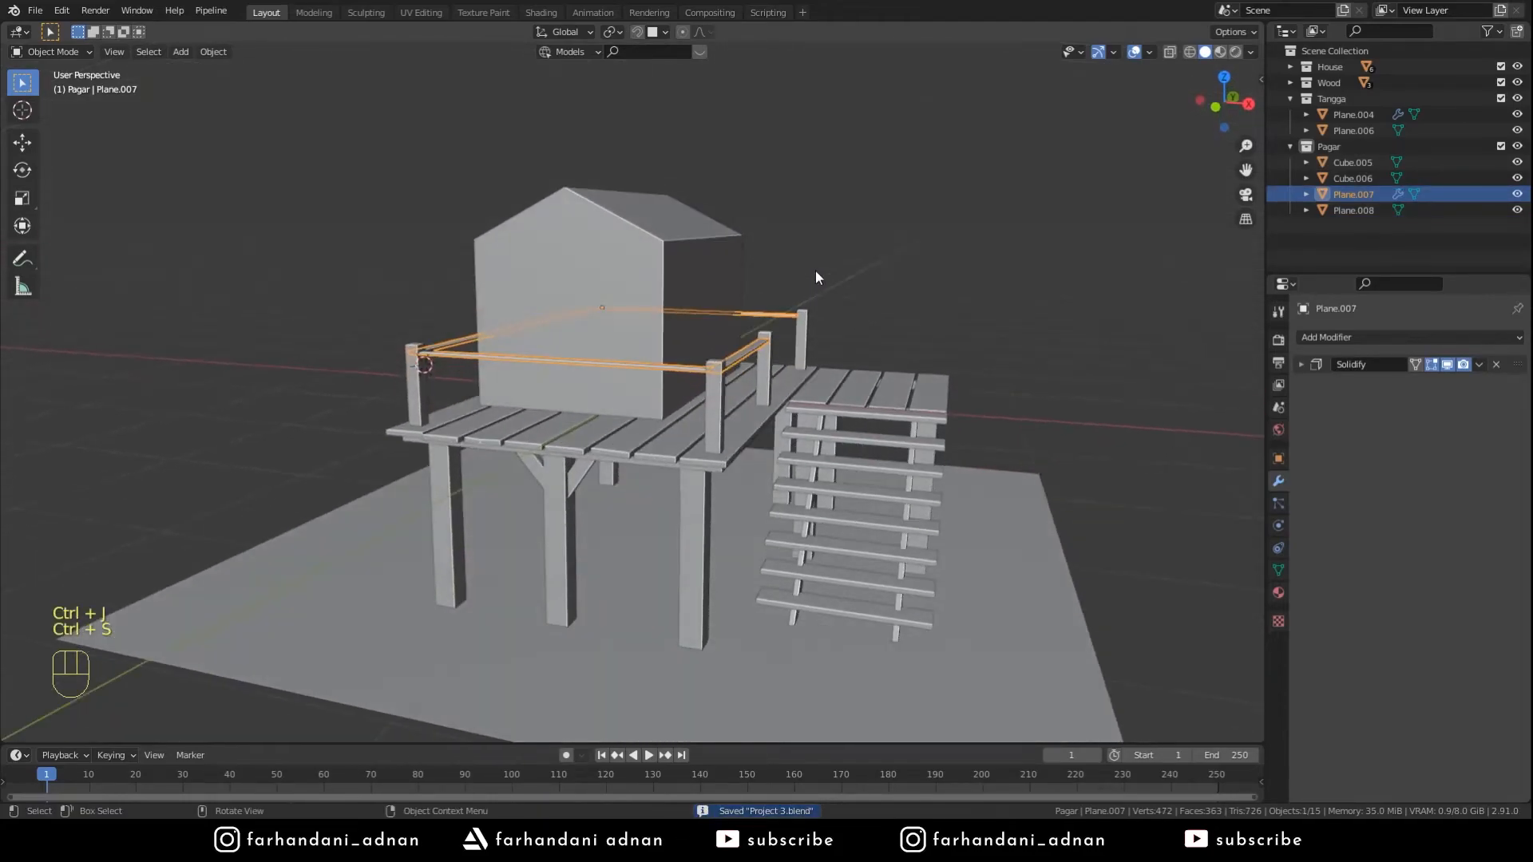
# - Apply the Solidify modifier on the joined rails and duplicate them straight down to sit just above the deck
pyautogui.click(1479, 364)
pyautogui.click(1409, 383)
pyautogui.scroll(3, 957, 308)
pyautogui.moveTo(980, 256); pyautogui.dragTo(906, 292, button='middle')
pyautogui.hotkey('shift', 'd')
pyautogui.press('z')
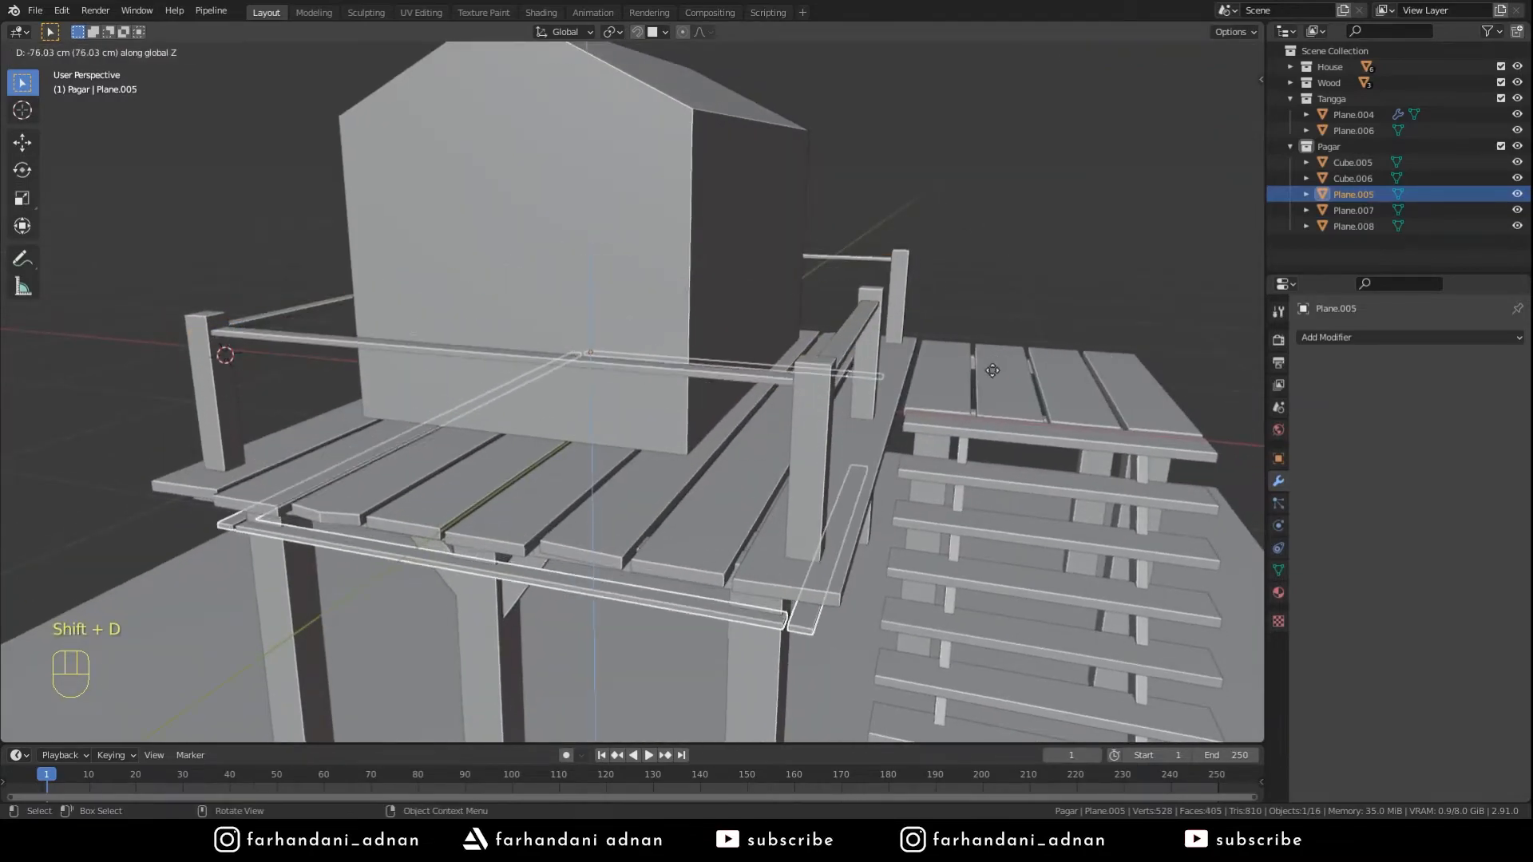
pyautogui.click(995, 387)
pyautogui.press('a')
pyautogui.press('a')
pyautogui.press('a')
# - Place the 3D cursor on the lower side rail near the corner post, then add a plane there and scale it down
pyautogui.moveTo(534, 374); pyautogui.dragTo(498, 554, button='middle')
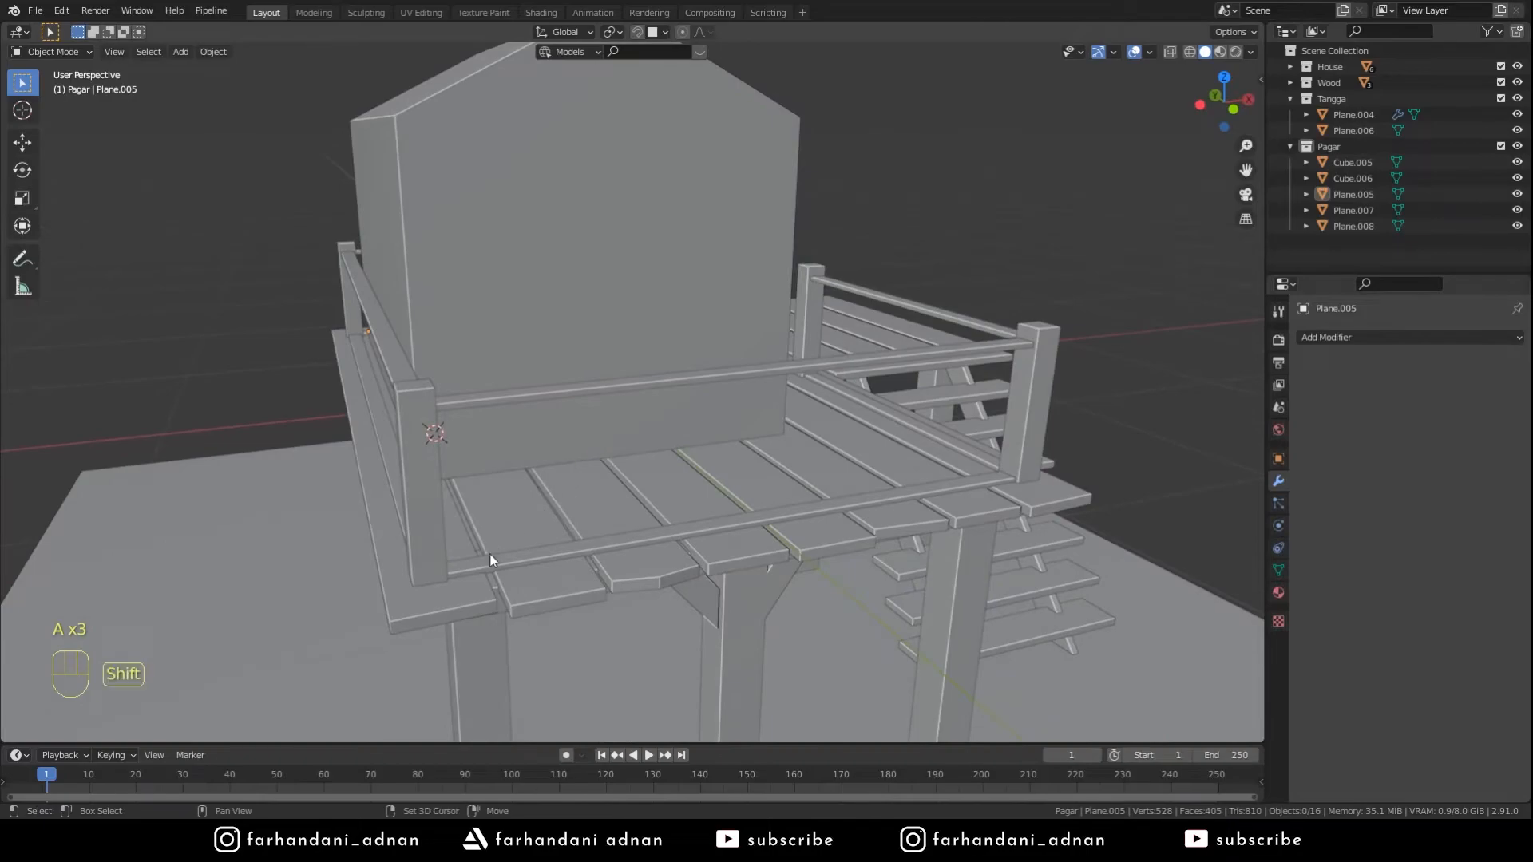
pyautogui.hotkey('shift', 'a')
pyautogui.hotkey('shift', 'a')
pyautogui.moveTo(609, 386)
pyautogui.click(664, 386)
pyautogui.moveTo(663, 386); pyautogui.dragTo(685, 525, button='middle')
pyautogui.press('s')
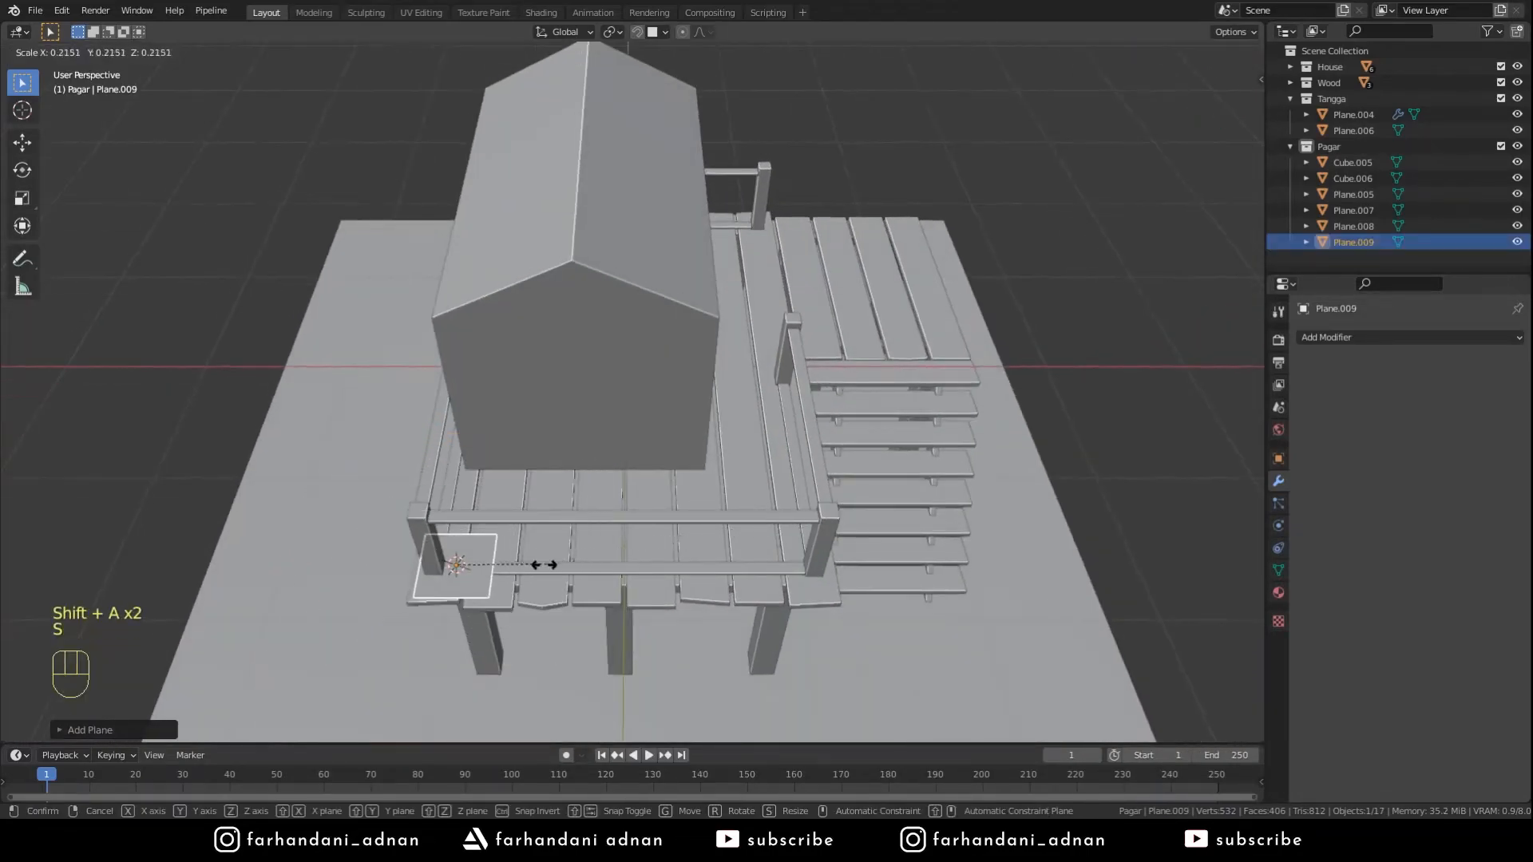
pyautogui.click(476, 568)
# - Narrow the small plane to about 0.3 of its width along X
pyautogui.keyDown('shift'); pyautogui.moveTo(571, 514); pyautogui.dragTo(702, 399, button='middle'); pyautogui.keyUp('shift')
pyautogui.scroll(6, 679, 544)
pyautogui.keyDown('shift'); pyautogui.moveTo(679, 544); pyautogui.dragTo(766, 463, button='middle'); pyautogui.keyUp('shift')
pyautogui.moveTo(702, 464)
pyautogui.mouseDown(button='middle')
pyautogui.moveTo(684, 372)
pyautogui.moveTo(711, 479)
pyautogui.mouseUp(button='middle')
pyautogui.keyDown('shift'); pyautogui.moveTo(711, 479); pyautogui.dragTo(886, 424, button='middle'); pyautogui.keyUp('shift')
pyautogui.press('s')
pyautogui.press('x')
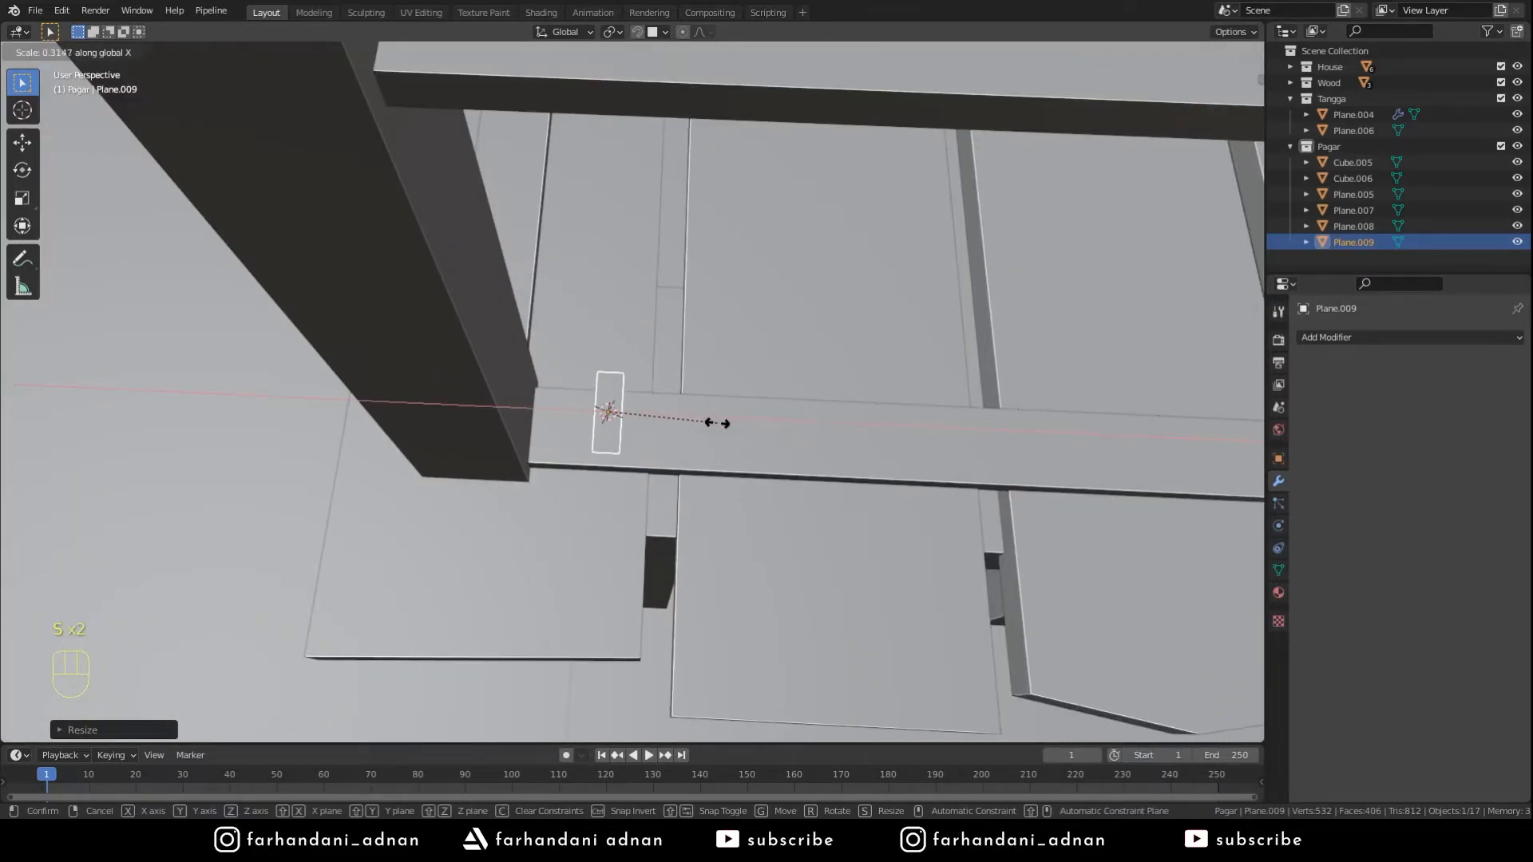
pyautogui.click(723, 423)
# - Position the narrow plane horizontally on the lower rail and scale it along Y to fit within the rail's width
pyautogui.press('g')
pyautogui.hotkey('shift', 'z')
pyautogui.click(628, 517)
pyautogui.press('s')
pyautogui.press('y')
pyautogui.click(774, 380)
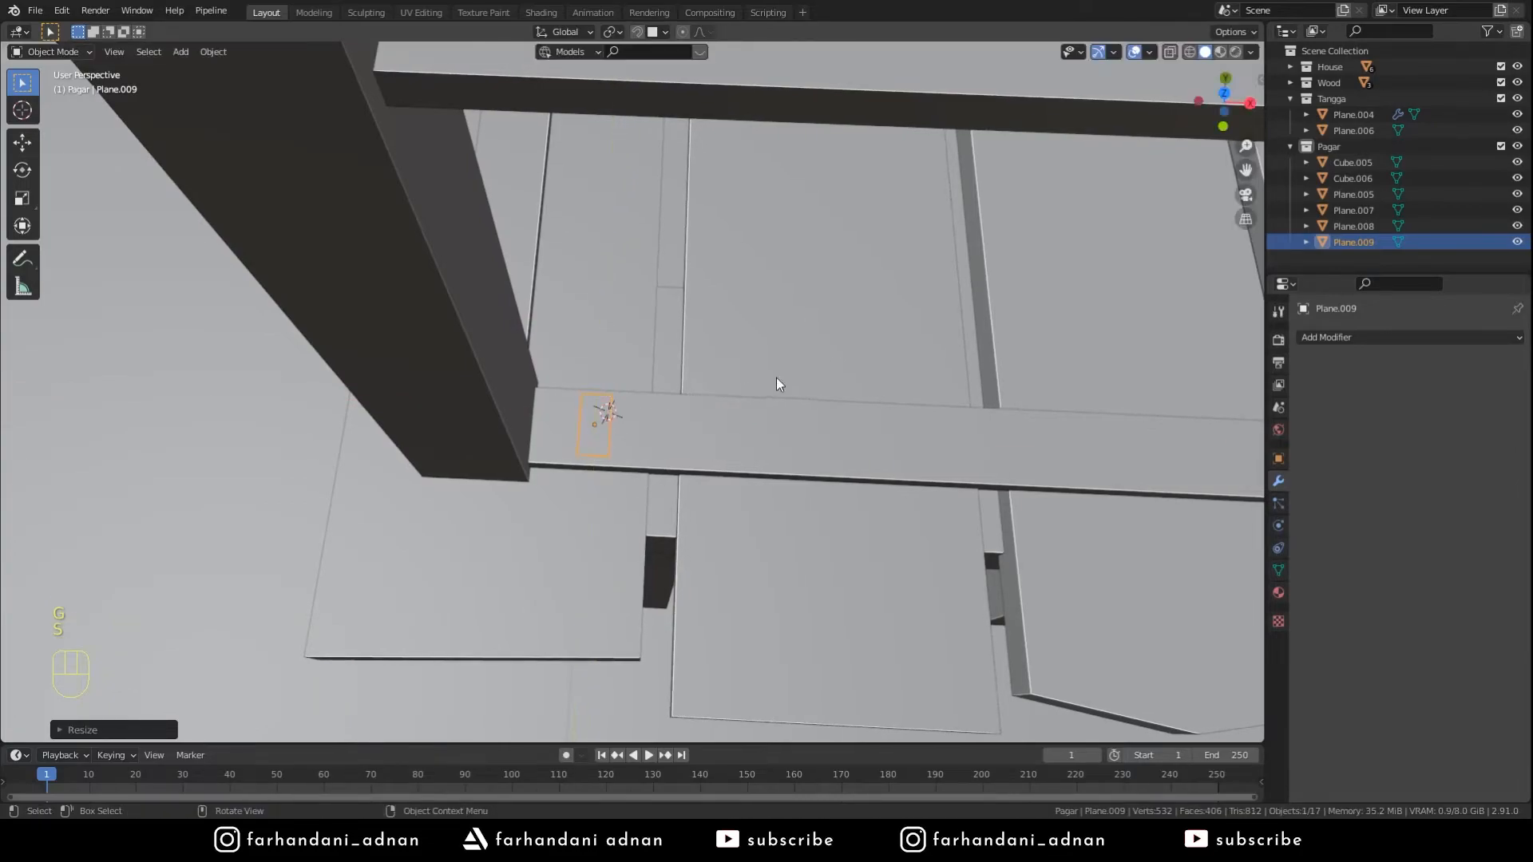
pyautogui.press('g')
pyautogui.hotkey('shift', 'z')
pyautogui.click(795, 382)
# - Extrude the plane's face up to the underside of the upper rail to form a baluster
pyautogui.press('Tab')
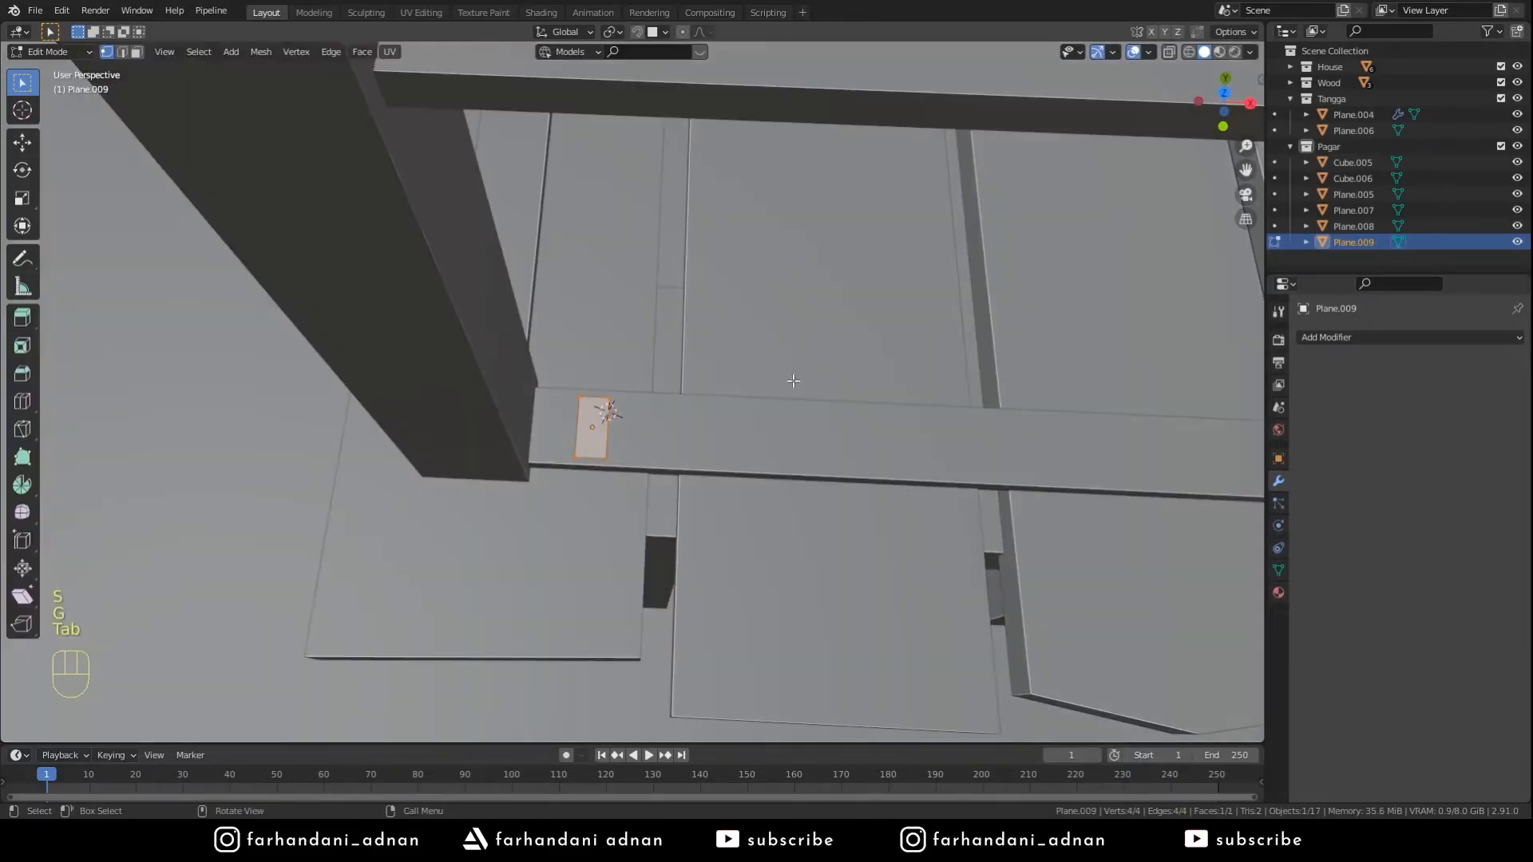
pyautogui.moveTo(787, 364); pyautogui.dragTo(781, 281, button='middle')
pyautogui.keyDown('shift'); pyautogui.moveTo(778, 295); pyautogui.dragTo(762, 434, button='middle'); pyautogui.keyUp('shift')
pyautogui.scroll(-5, 750, 455)
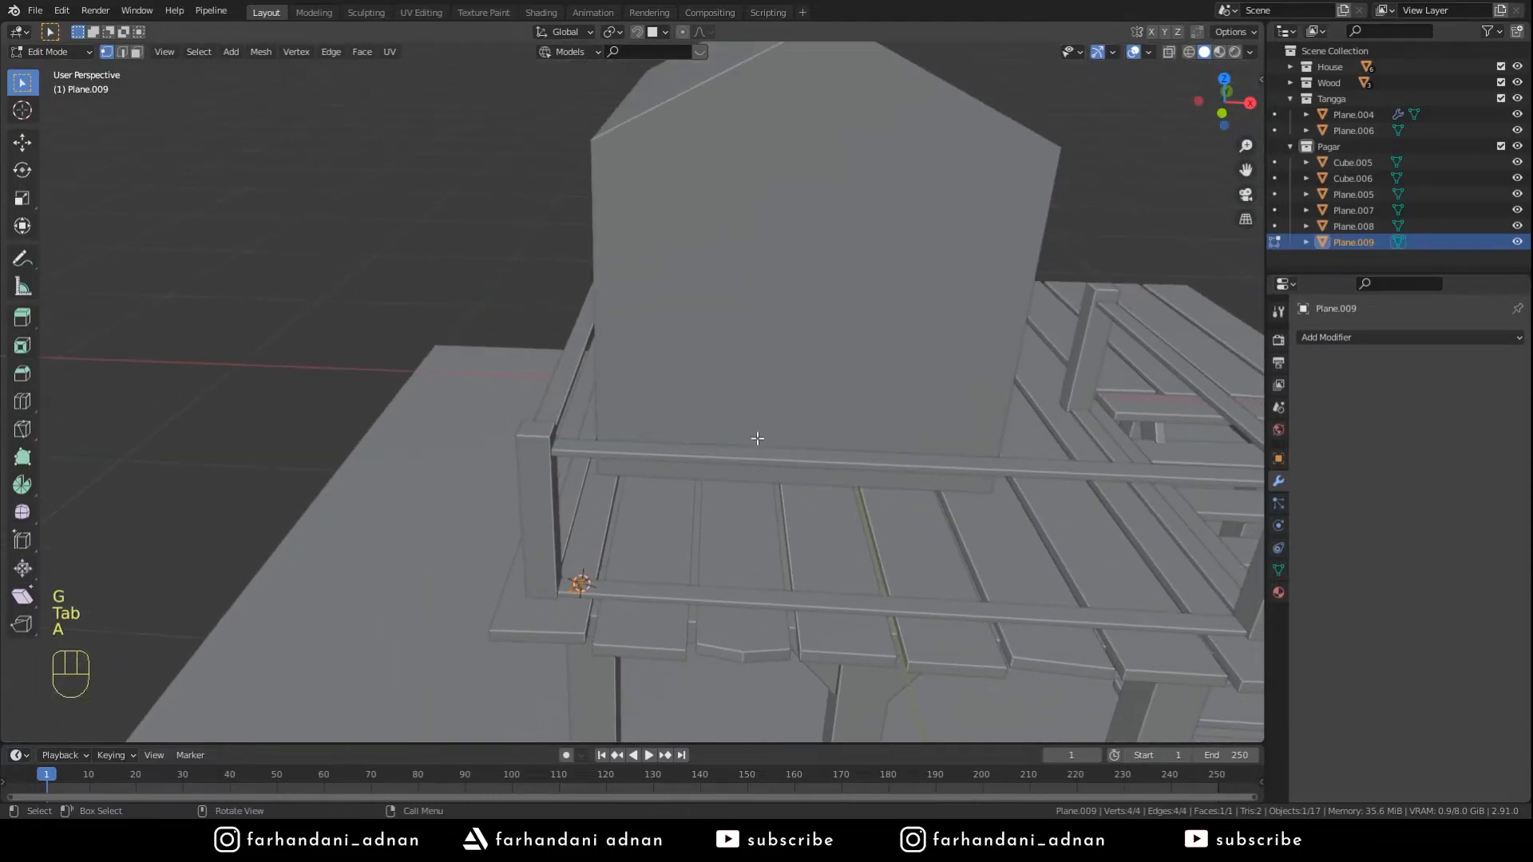
pyautogui.moveTo(676, 506); pyautogui.dragTo(608, 291, button='middle')
pyautogui.press('e')
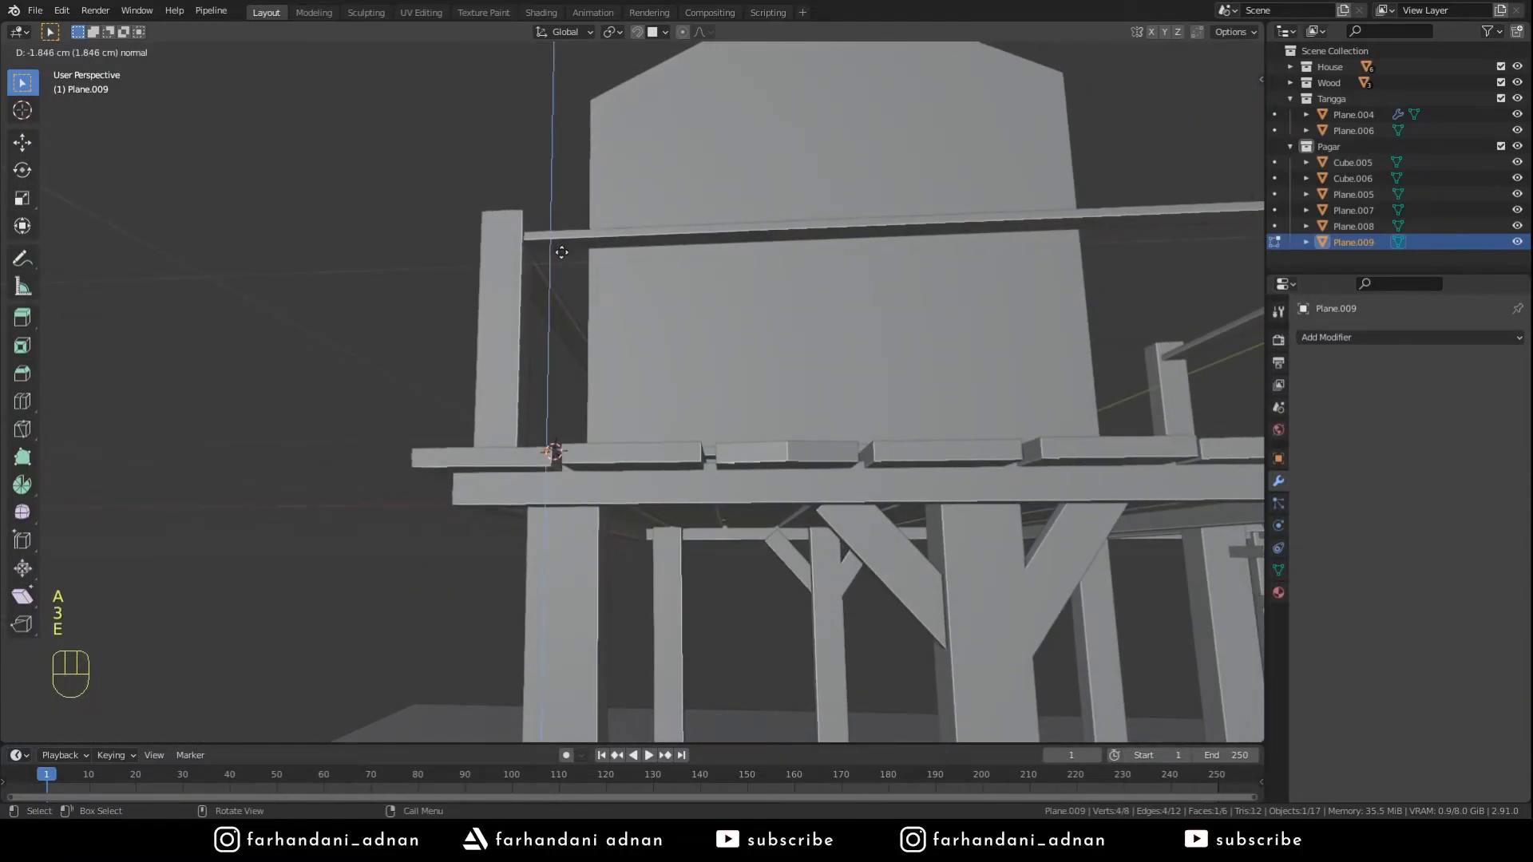
pyautogui.click(623, 701)
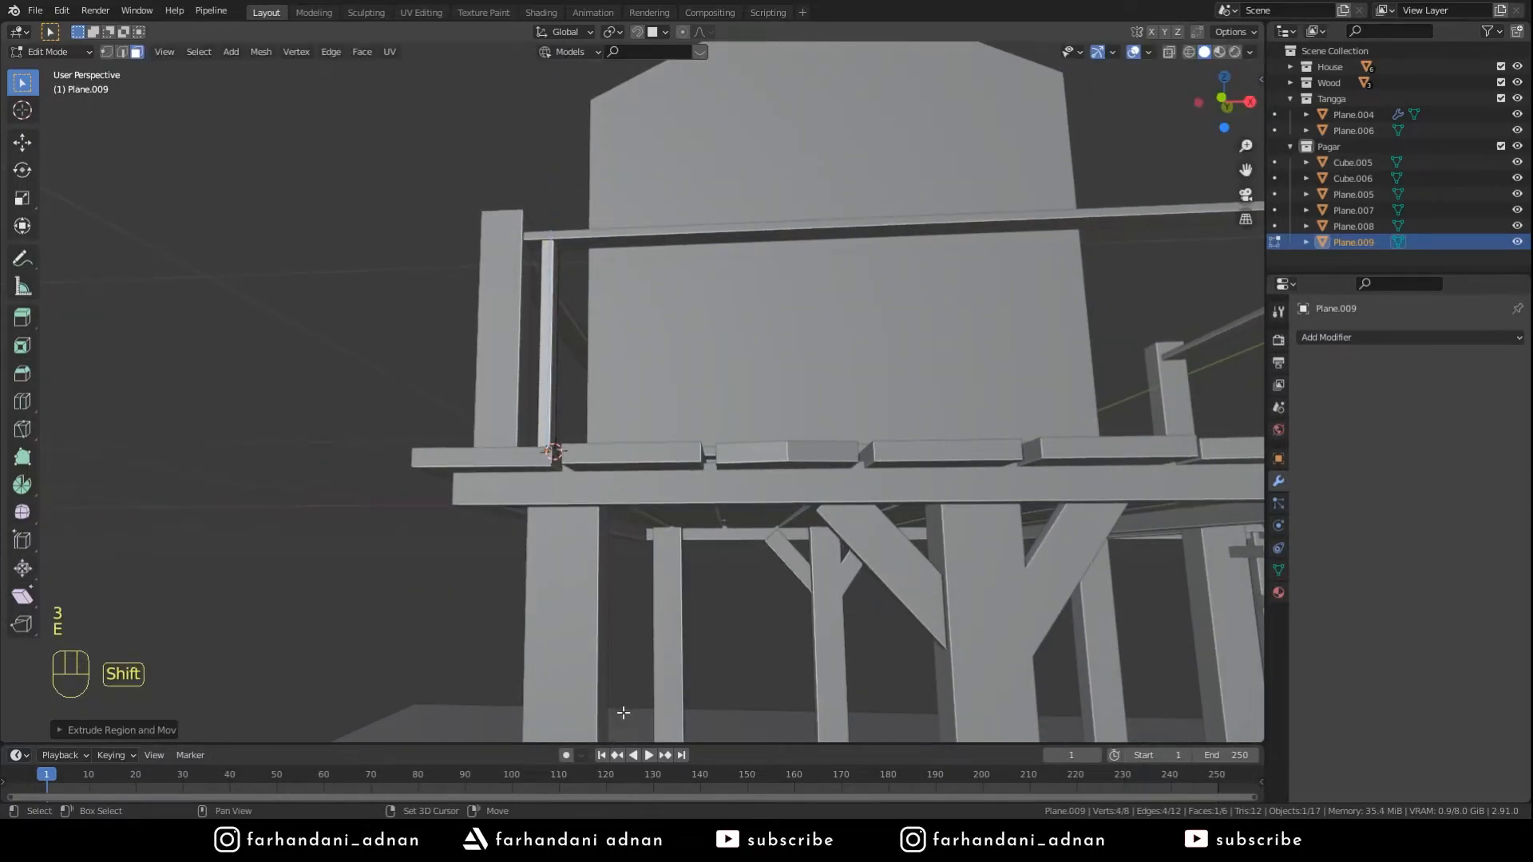
pyautogui.press('Tab')
# - Apply the baluster's object transform and add an Array modifier to it
pyautogui.moveTo(682, 406); pyautogui.dragTo(665, 538, button='middle')
pyautogui.hotkey('ctrl', 'a')
pyautogui.click(754, 507)
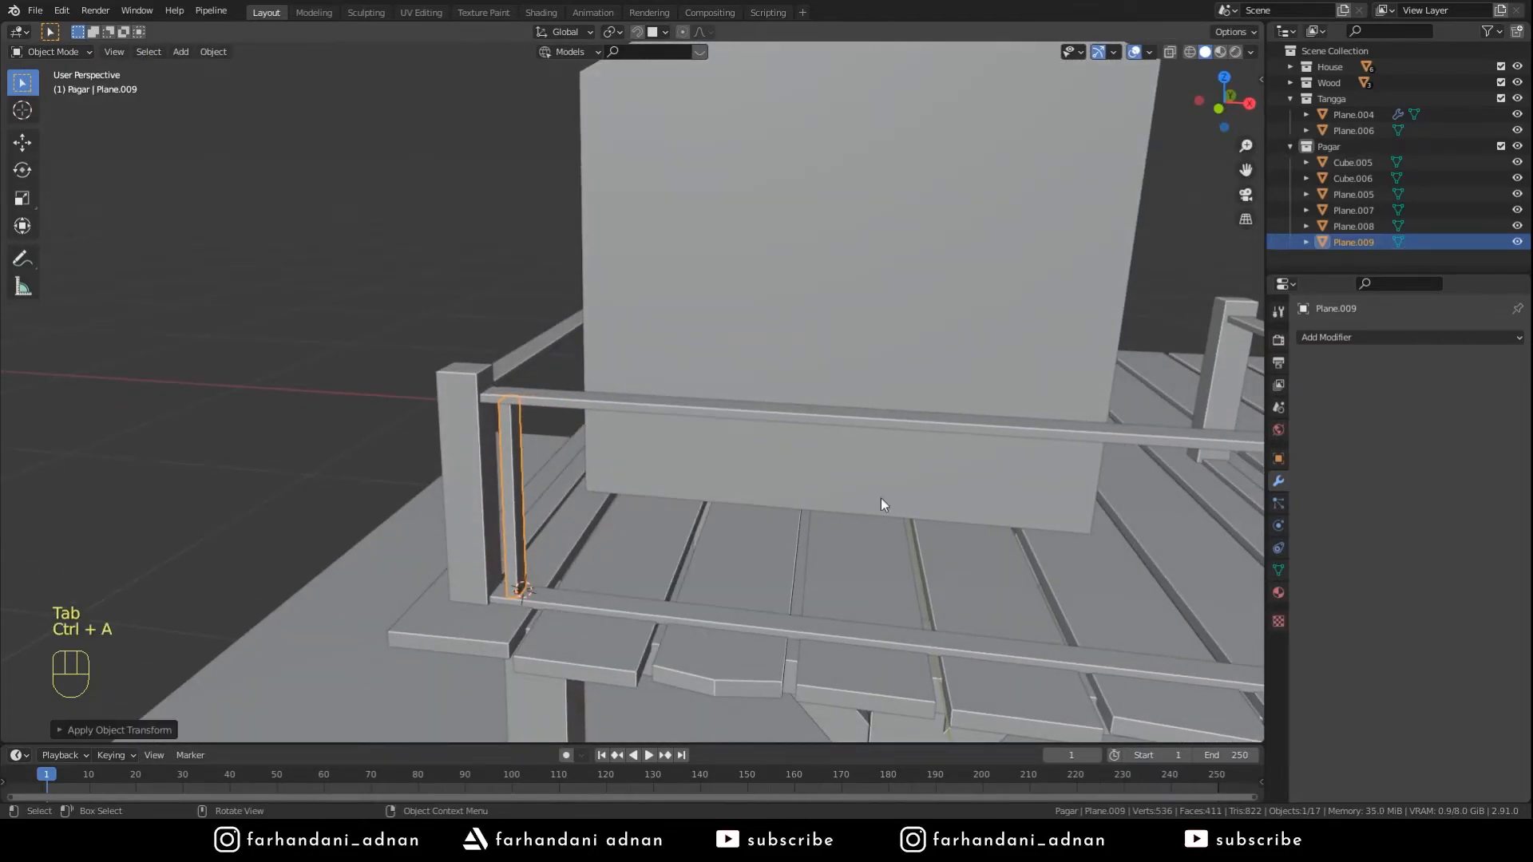
pyautogui.click(1463, 337)
pyautogui.click(1238, 381)
pyautogui.moveTo(1078, 447); pyautogui.dragTo(1230, 492, button='middle')
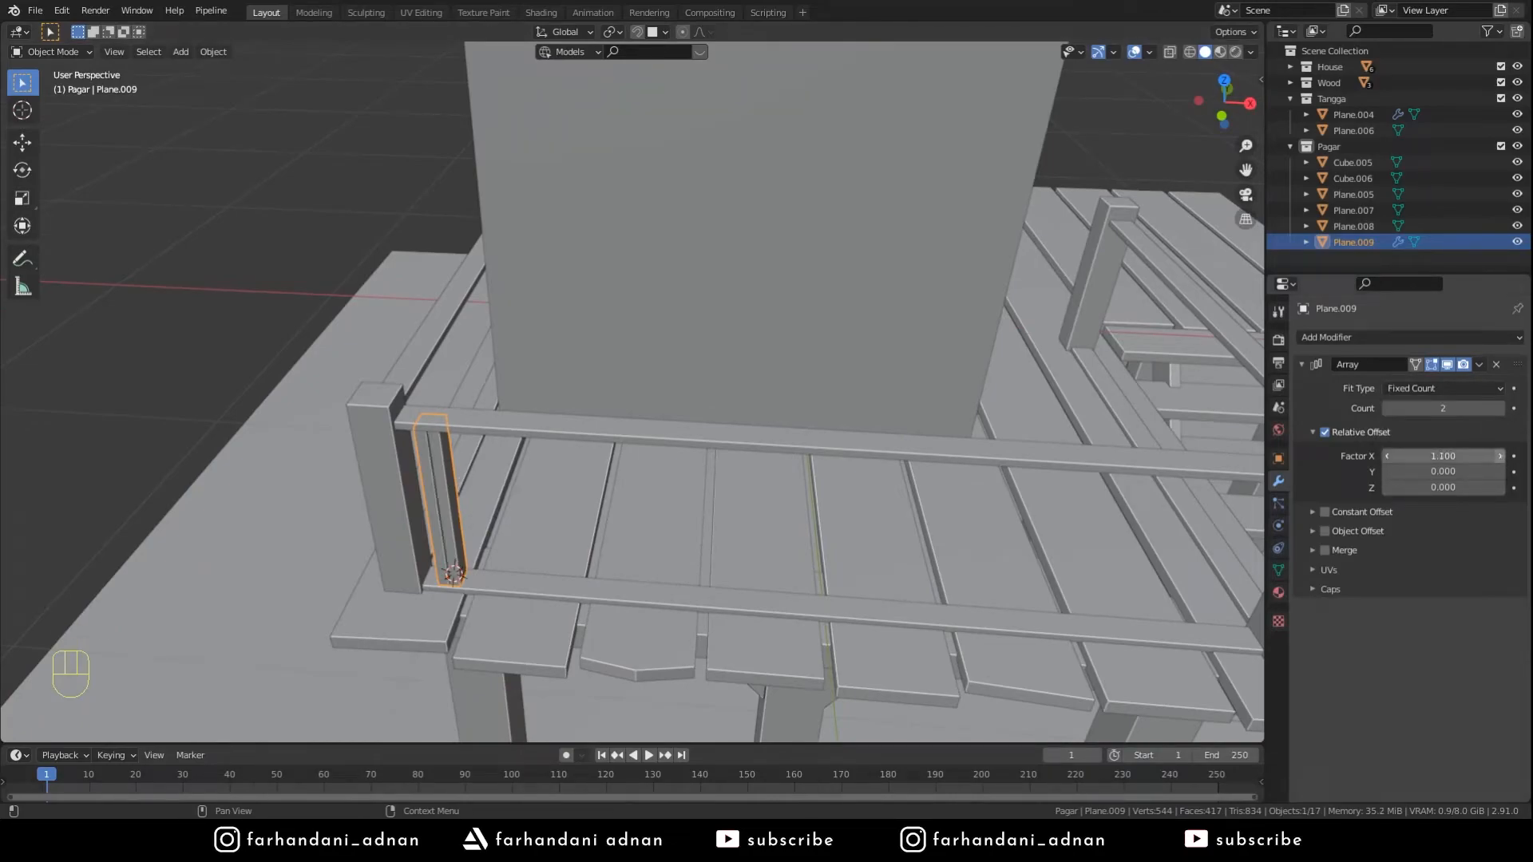
# - Set the baluster array's relative X offset factor to 2.4 and its count to 9
pyautogui.moveTo(1501, 457); pyautogui.dragTo(1504, 459)
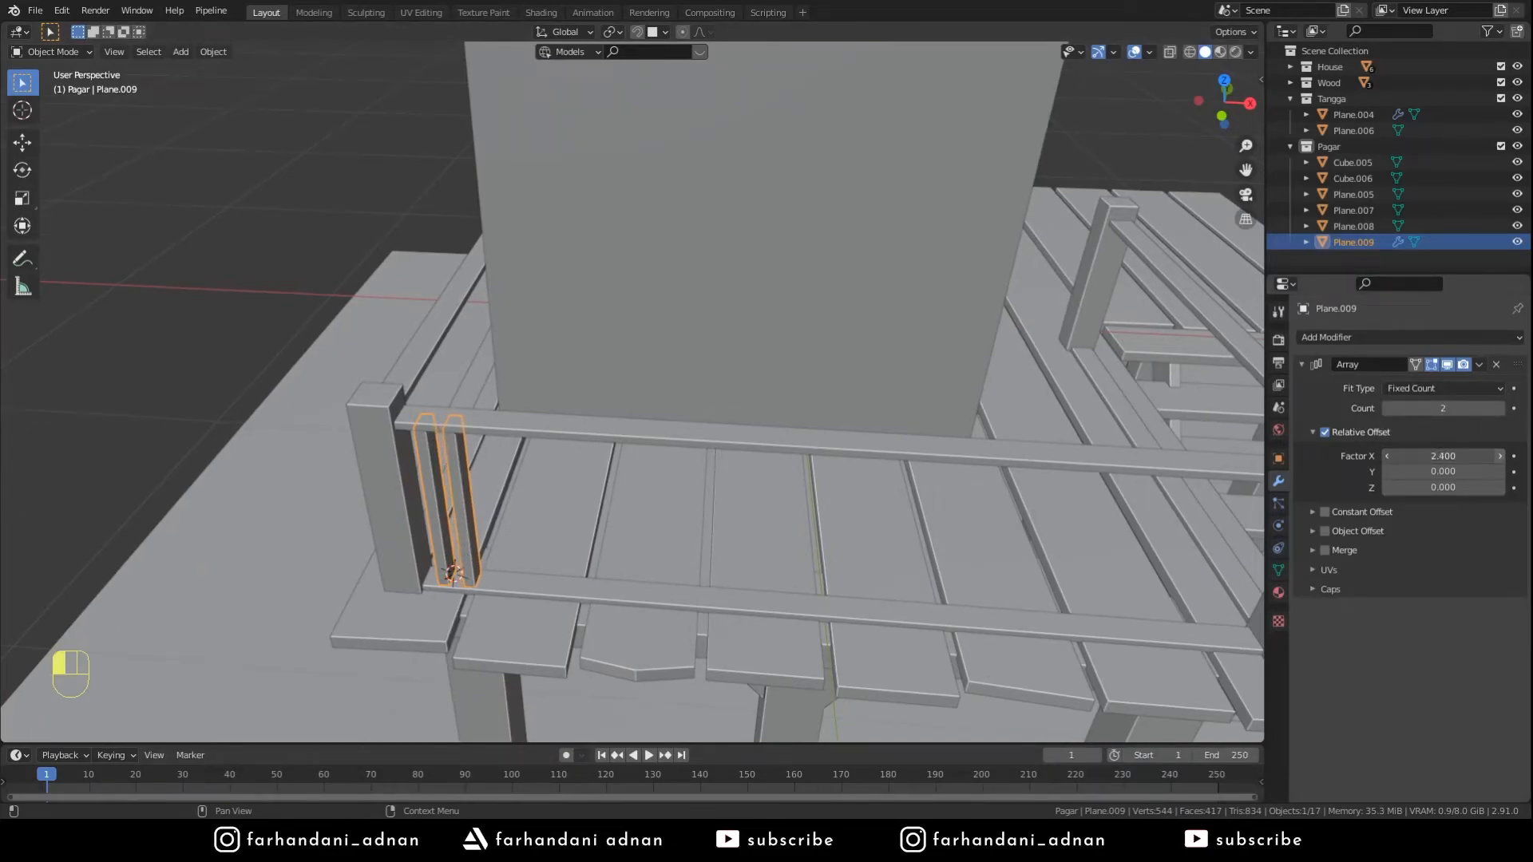
pyautogui.doubleClick(1498, 407)
pyautogui.doubleClick(1498, 407)
pyautogui.doubleClick(1498, 407)
pyautogui.click(1499, 407)
pyautogui.scroll(-6, 920, 421)
pyautogui.moveTo(920, 421); pyautogui.dragTo(905, 406, button='middle')
# - Reselect the baluster array and widen its spacing by setting the relative X offset factor to 5
pyautogui.press('a')
pyautogui.press('a')
pyautogui.press('a')
pyautogui.moveTo(768, 427)
pyautogui.mouseDown(button='middle')
pyautogui.moveTo(723, 403)
pyautogui.moveTo(765, 427)
pyautogui.mouseUp(button='middle')
pyautogui.scroll(4, 656, 458)
pyautogui.click(554, 448)
pyautogui.moveTo(1443, 453); pyautogui.dragTo(1443, 453)
pyautogui.write('6')
pyautogui.press('Return')
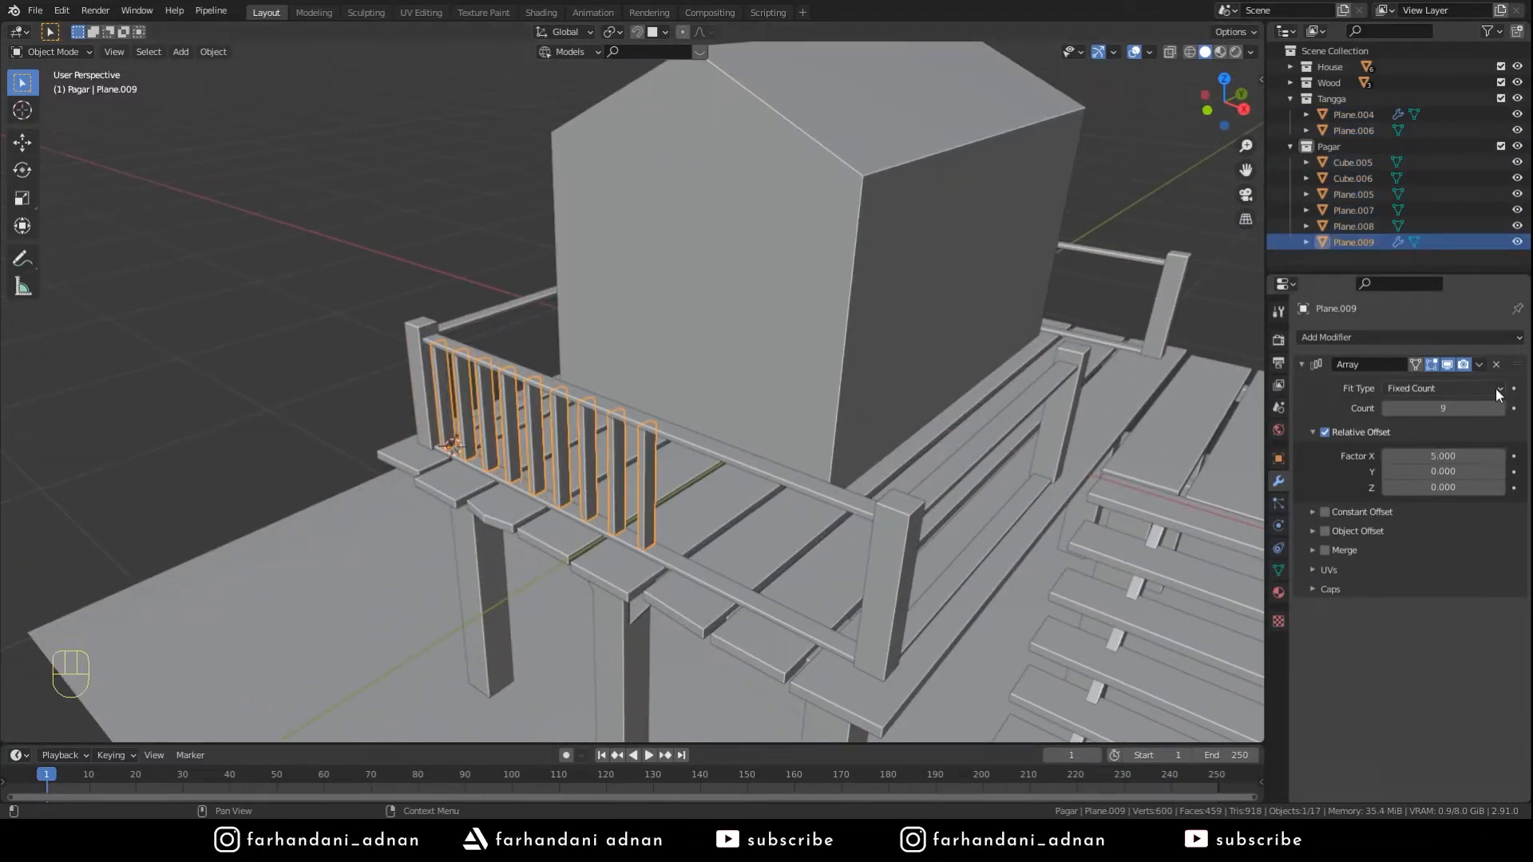
# - Duplicate the 15-count baluster array in place and rotate the copy 90 degrees about the Z axis
pyautogui.moveTo(893, 447); pyautogui.dragTo(784, 409, button='middle')
pyautogui.press('a')
pyautogui.press('a')
pyautogui.press('a')
pyautogui.scroll(-5, 996, 447)
pyautogui.scroll(6, 841, 399)
pyautogui.click(639, 559)
pyautogui.moveTo(731, 530); pyautogui.dragTo(970, 524, button='middle')
pyautogui.hotkey('shift', 'd')
pyautogui.rightClick(987, 496)
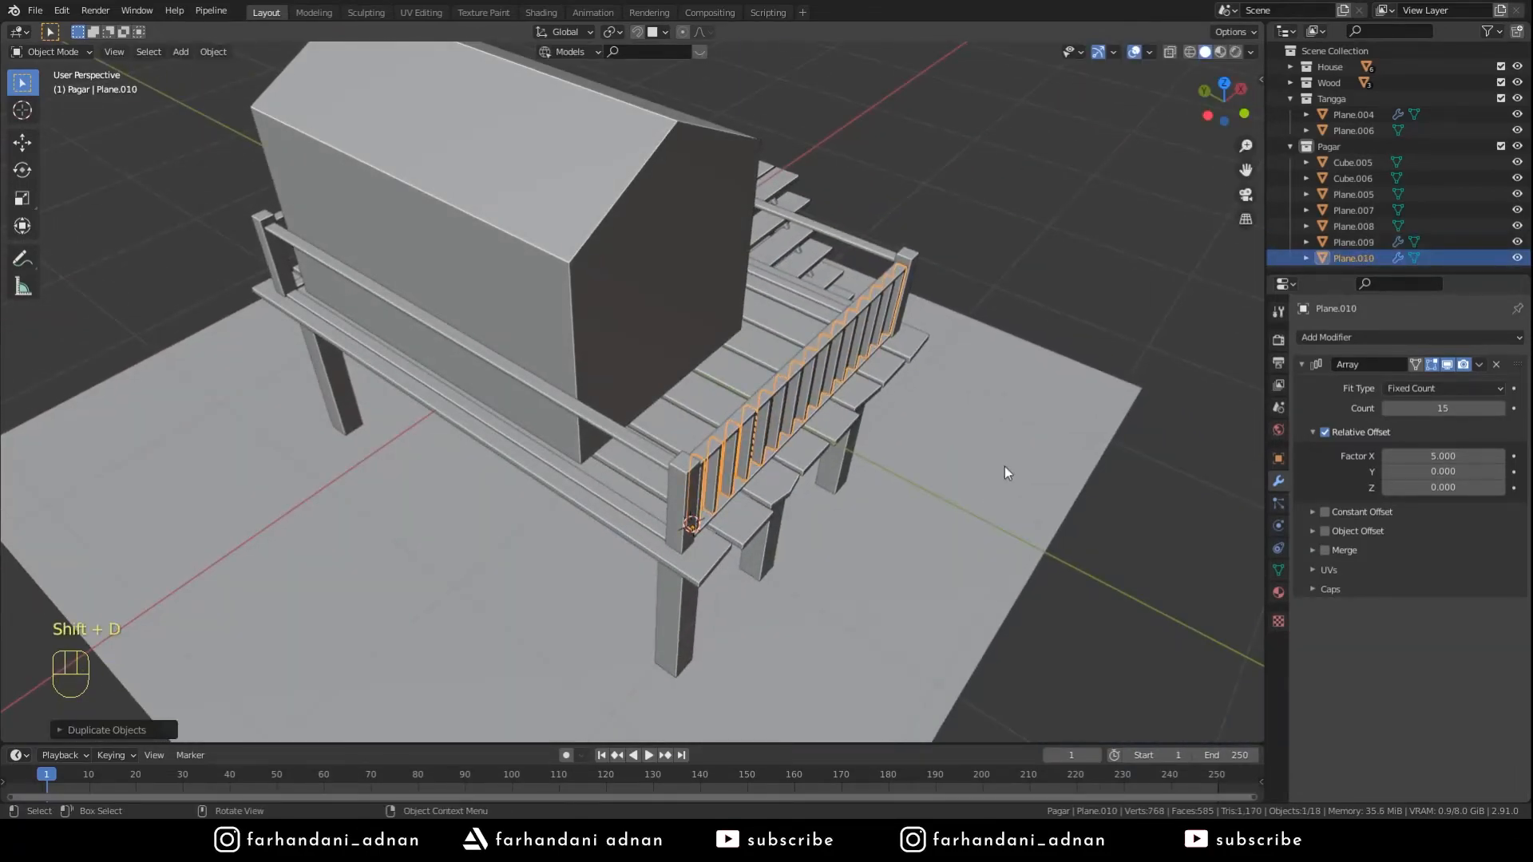
pyautogui.write('rz90')
pyautogui.click(1076, 423)
# - Move the rotated baluster array along X onto the long railing behind the house
pyautogui.moveTo(1076, 423); pyautogui.dragTo(813, 387, button='middle')
pyautogui.press('g')
pyautogui.press('y')
pyautogui.press('x')
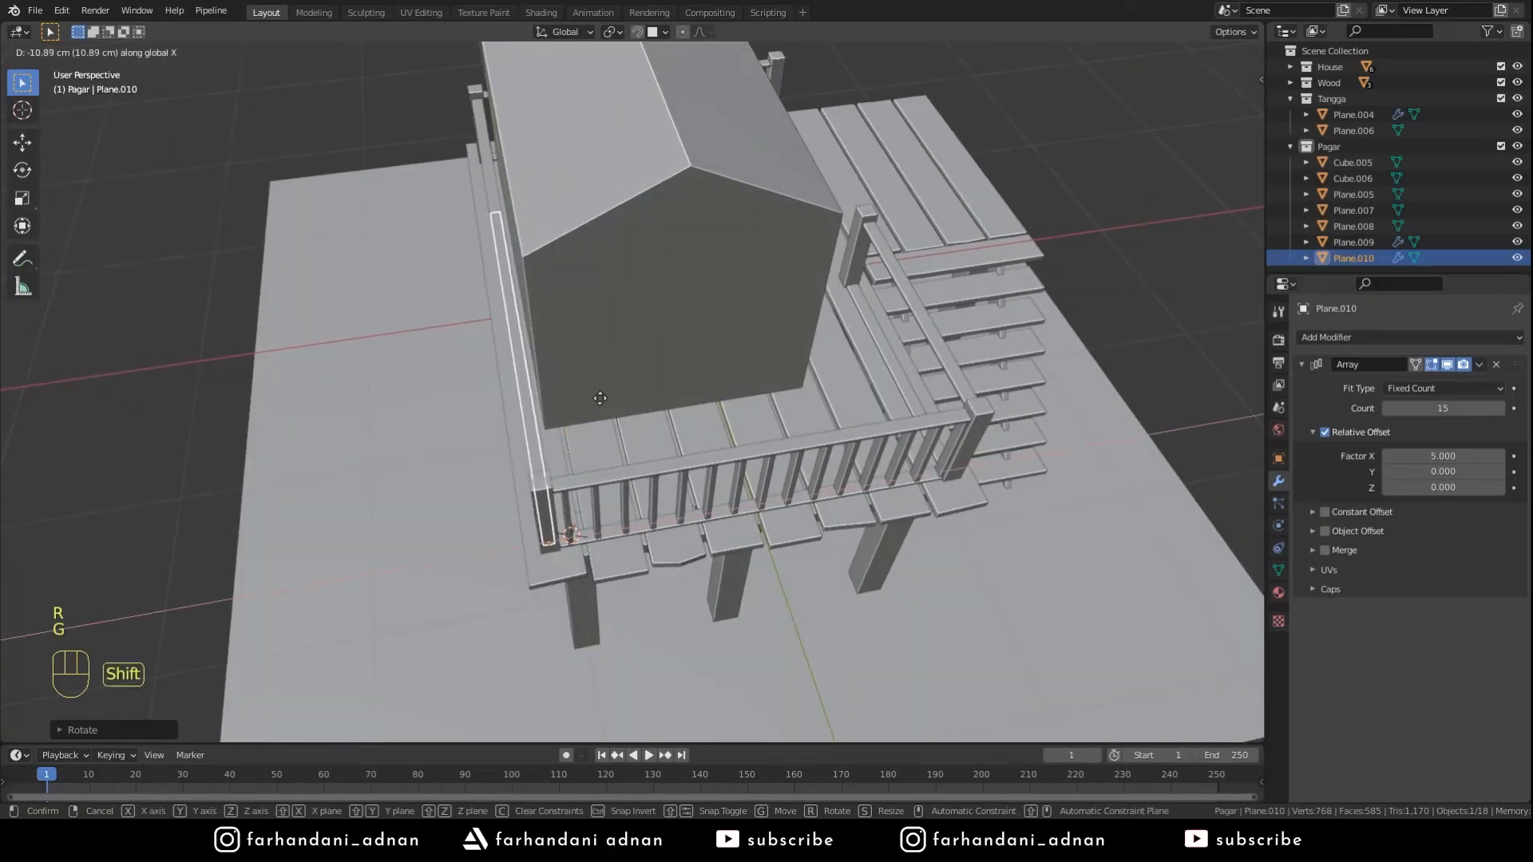
pyautogui.click(601, 394)
# - Shift the back railing's baluster array along Y clear of the corner post and set its count to 22
pyautogui.moveTo(601, 393); pyautogui.dragTo(723, 376, button='middle')
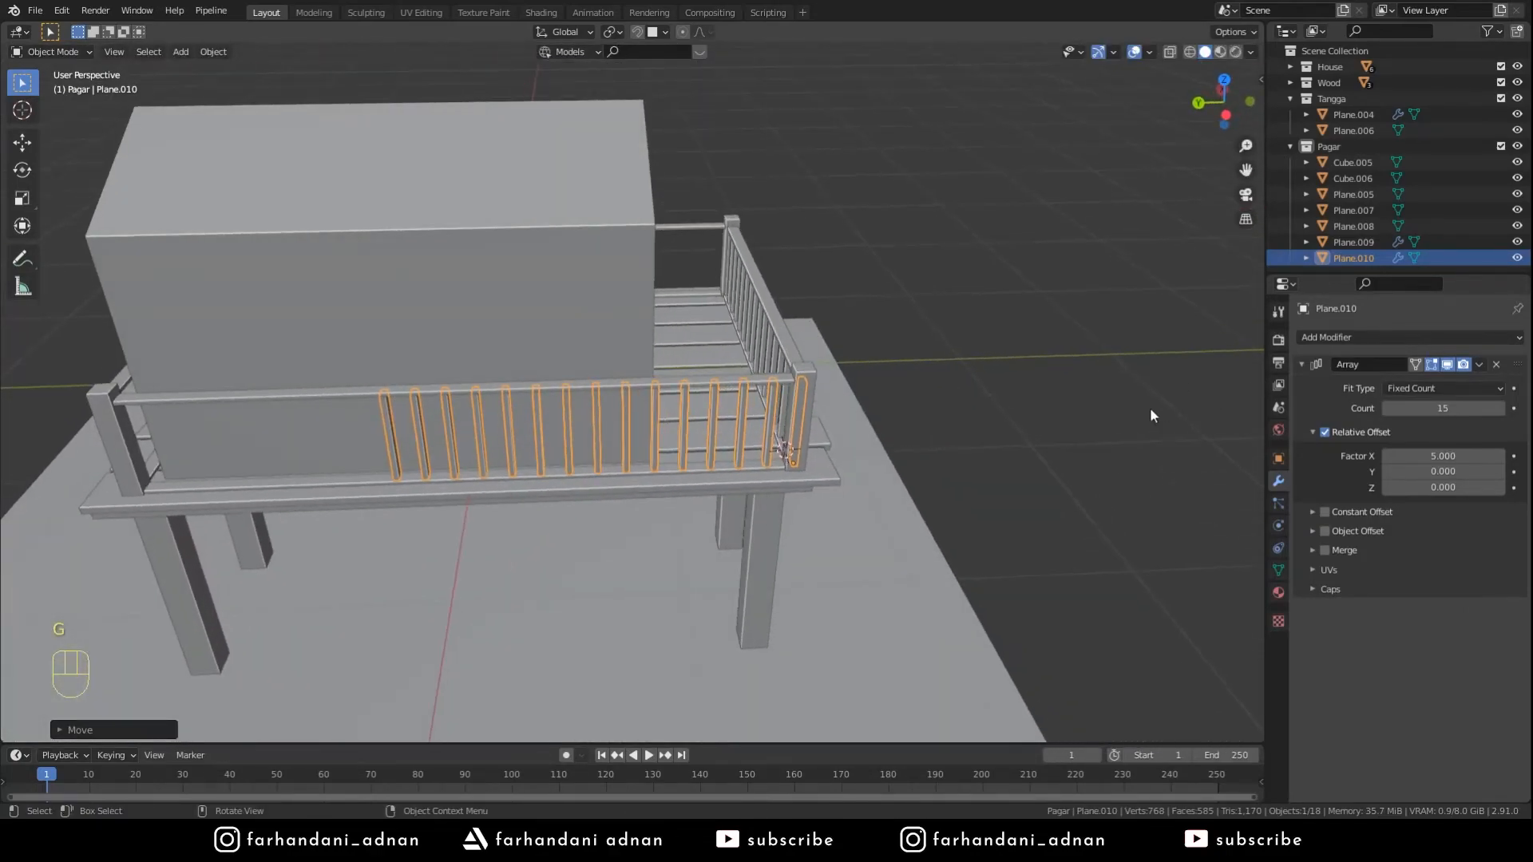
pyautogui.press('g')
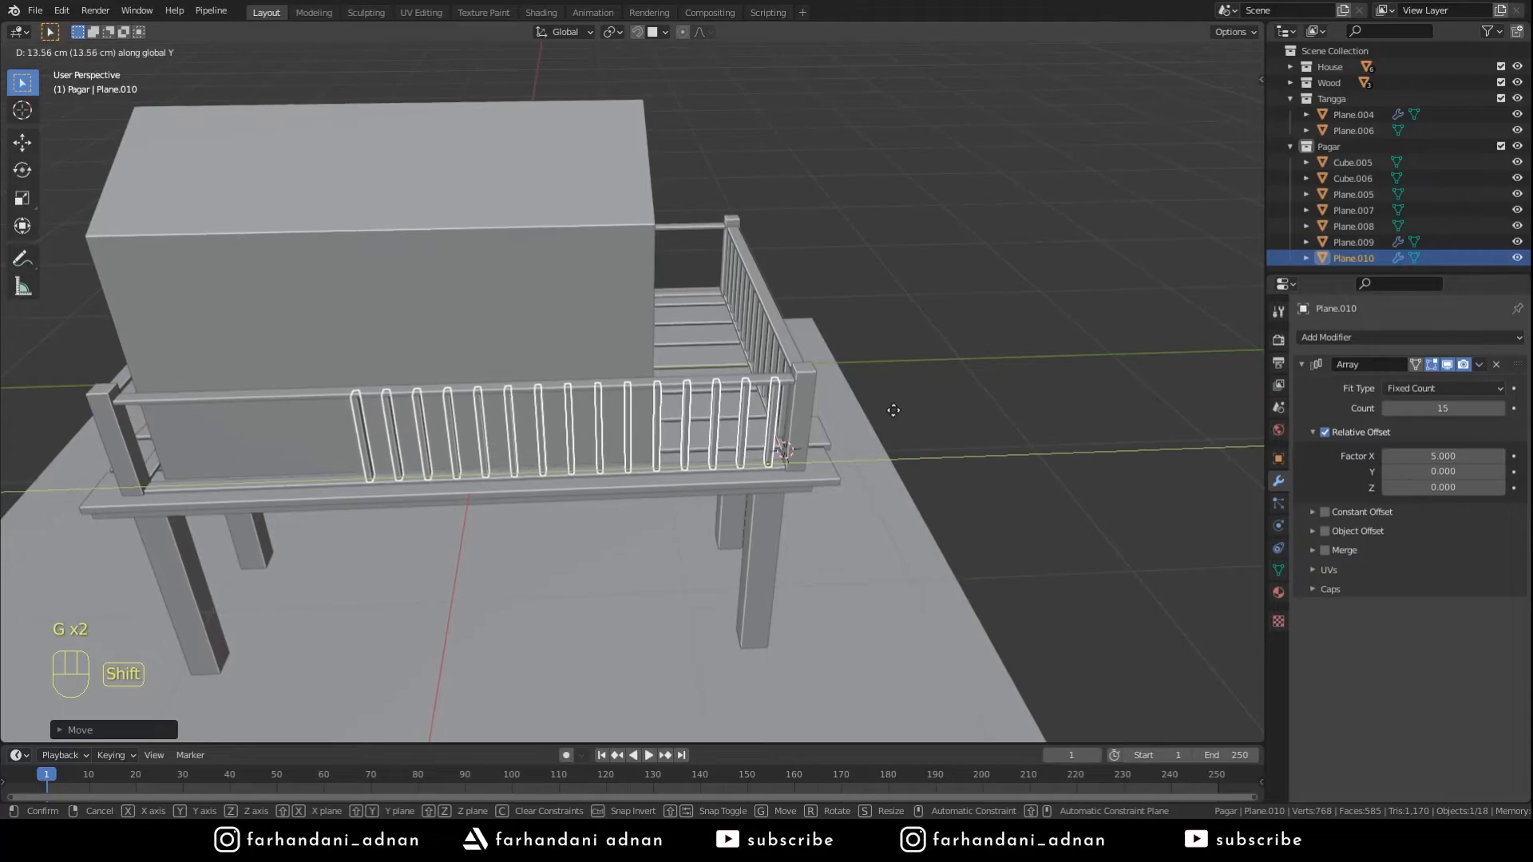
pyautogui.click(893, 410)
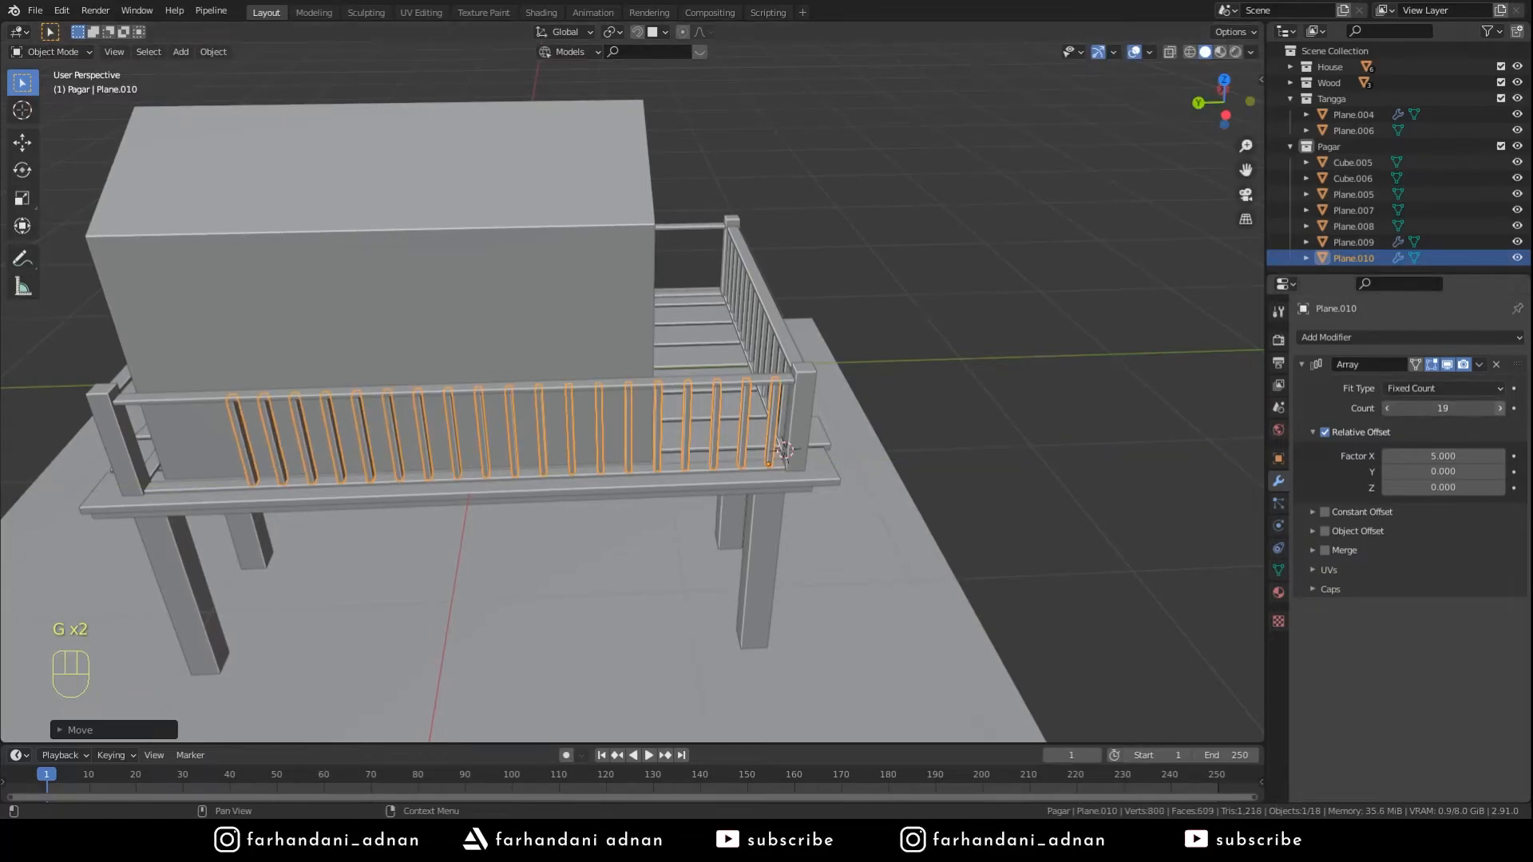
pyautogui.click(1500, 408)
pyautogui.moveTo(1022, 356); pyautogui.dragTo(854, 391, button='middle')
# - Duplicate the short gable-end baluster array onto the opposite gable-end railing, adjust its position along Y, and deselect it
pyautogui.click(769, 375)
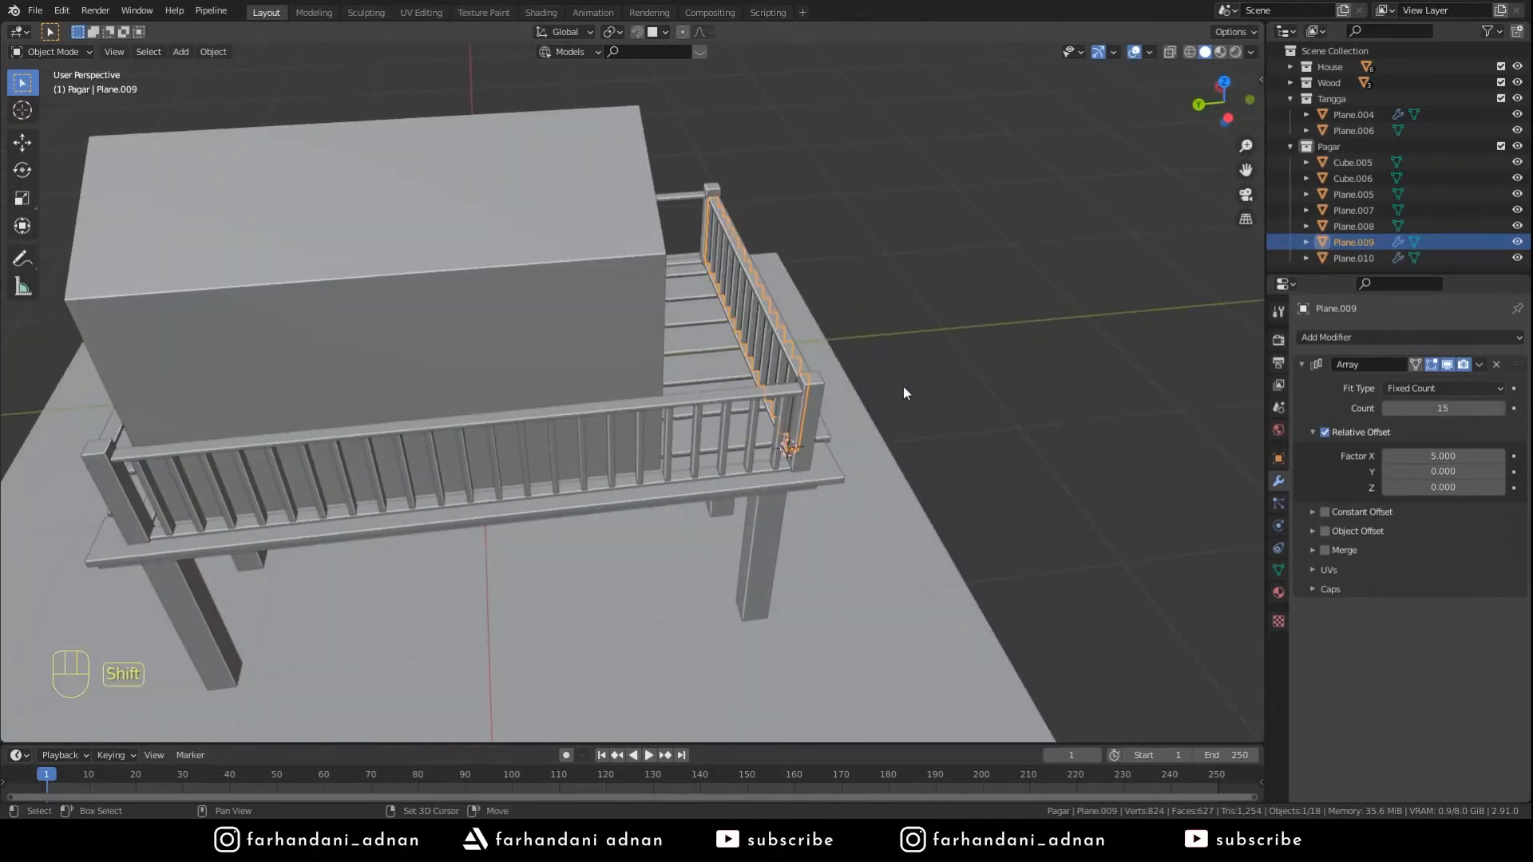
pyautogui.hotkey('shift', 'd')
pyautogui.press('x')
pyautogui.click(409, 401)
pyautogui.moveTo(409, 401); pyautogui.dragTo(798, 423, button='middle')
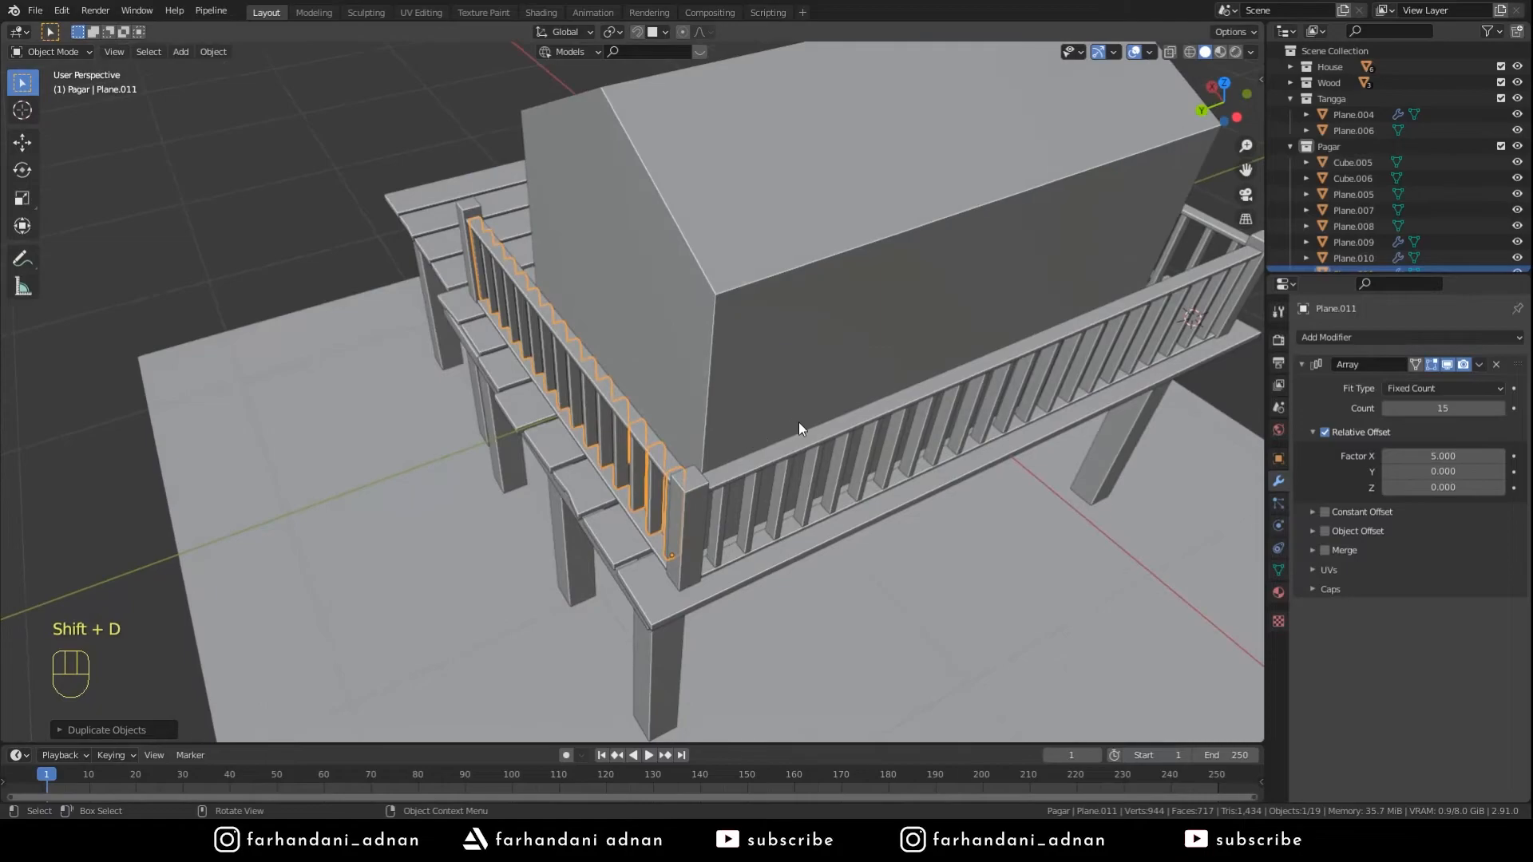
pyautogui.press('g')
pyautogui.press('y')
pyautogui.moveTo(745, 382); pyautogui.dragTo(519, 411, button='middle')
pyautogui.press('a')
pyautogui.press('a')
pyautogui.press('a')
pyautogui.scroll(-5, 923, 490)
# - Duplicate the long back baluster array along X onto the front railing on the staircase side
pyautogui.moveTo(923, 490); pyautogui.dragTo(725, 448, button='middle')
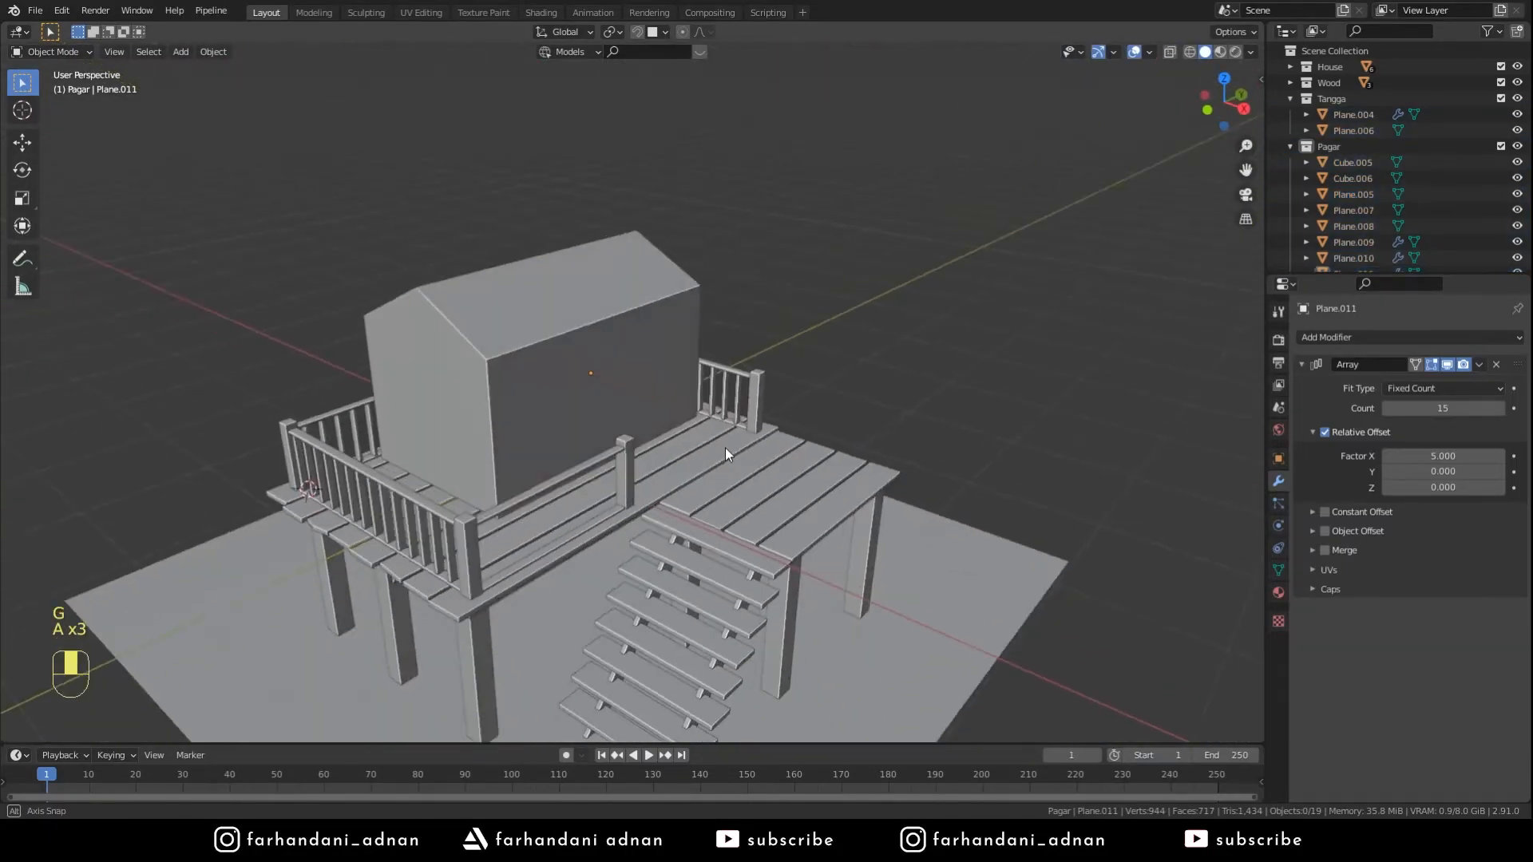
pyautogui.scroll(2, 783, 462)
pyautogui.click(455, 531)
pyautogui.moveTo(455, 531); pyautogui.dragTo(598, 457, button='middle')
pyautogui.hotkey('shift', 'd')
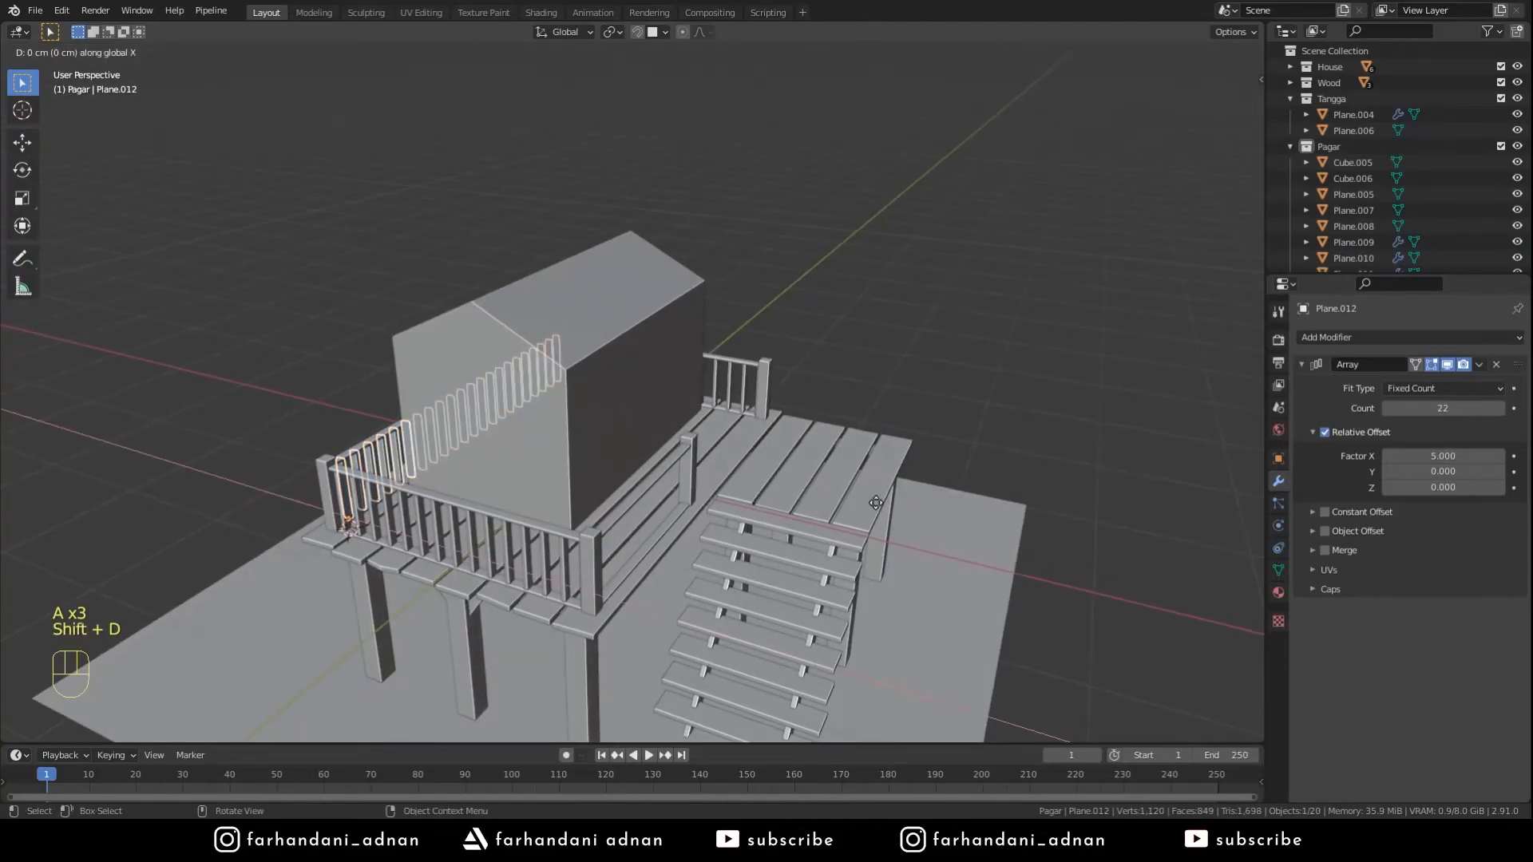
pyautogui.click(1176, 569)
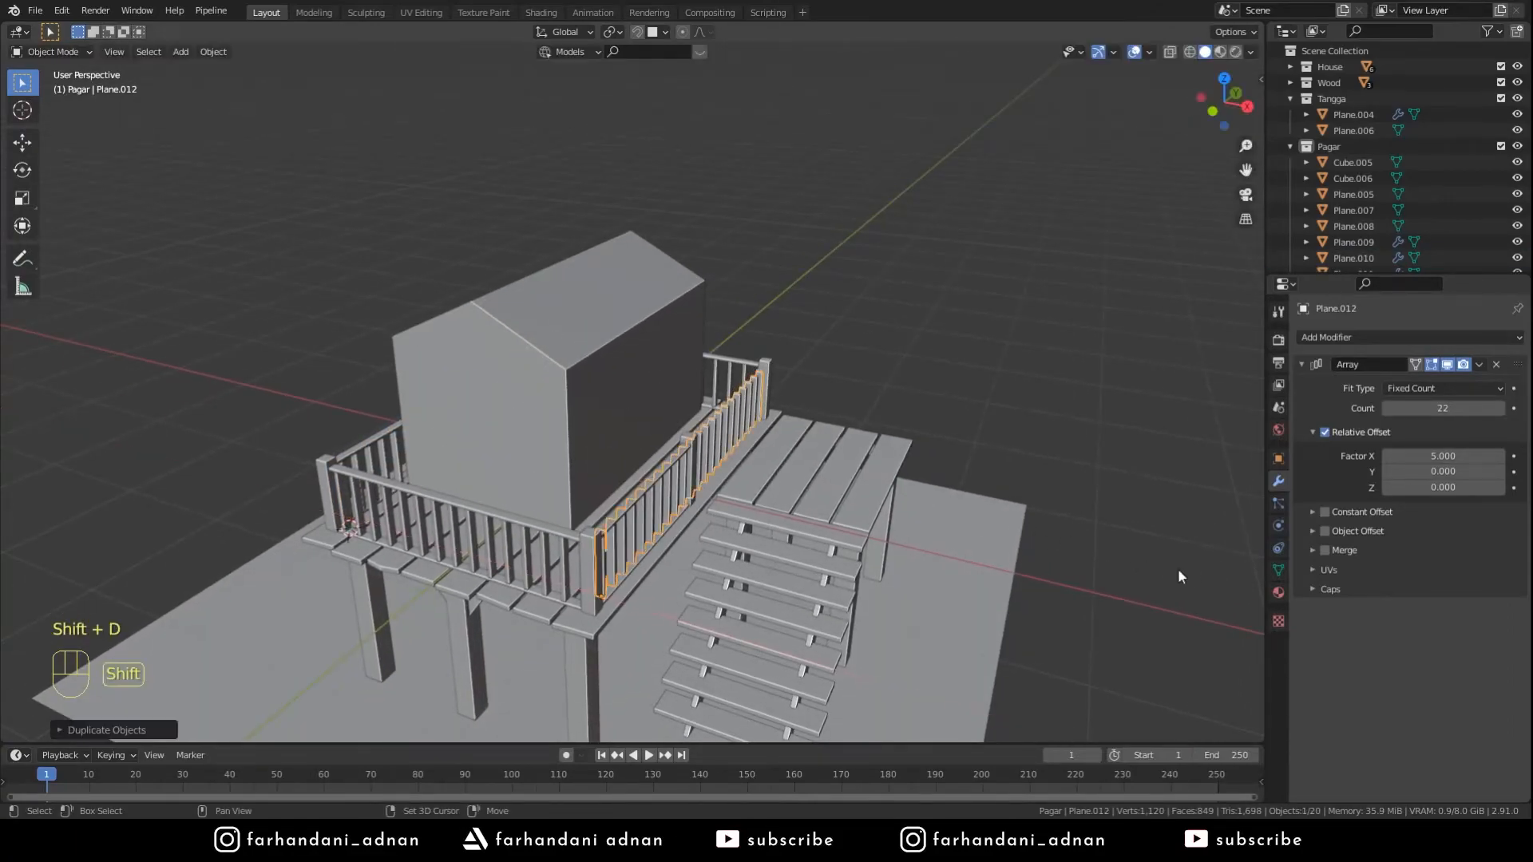
# - Reduce the front baluster array's count to 10 so it ends before the middle post, and deselect everything
pyautogui.scroll(3, 911, 539)
pyautogui.scroll(2, 744, 538)
pyautogui.keyDown('shift'); pyautogui.moveTo(463, 545); pyautogui.dragTo(689, 481, button='middle'); pyautogui.keyUp('shift')
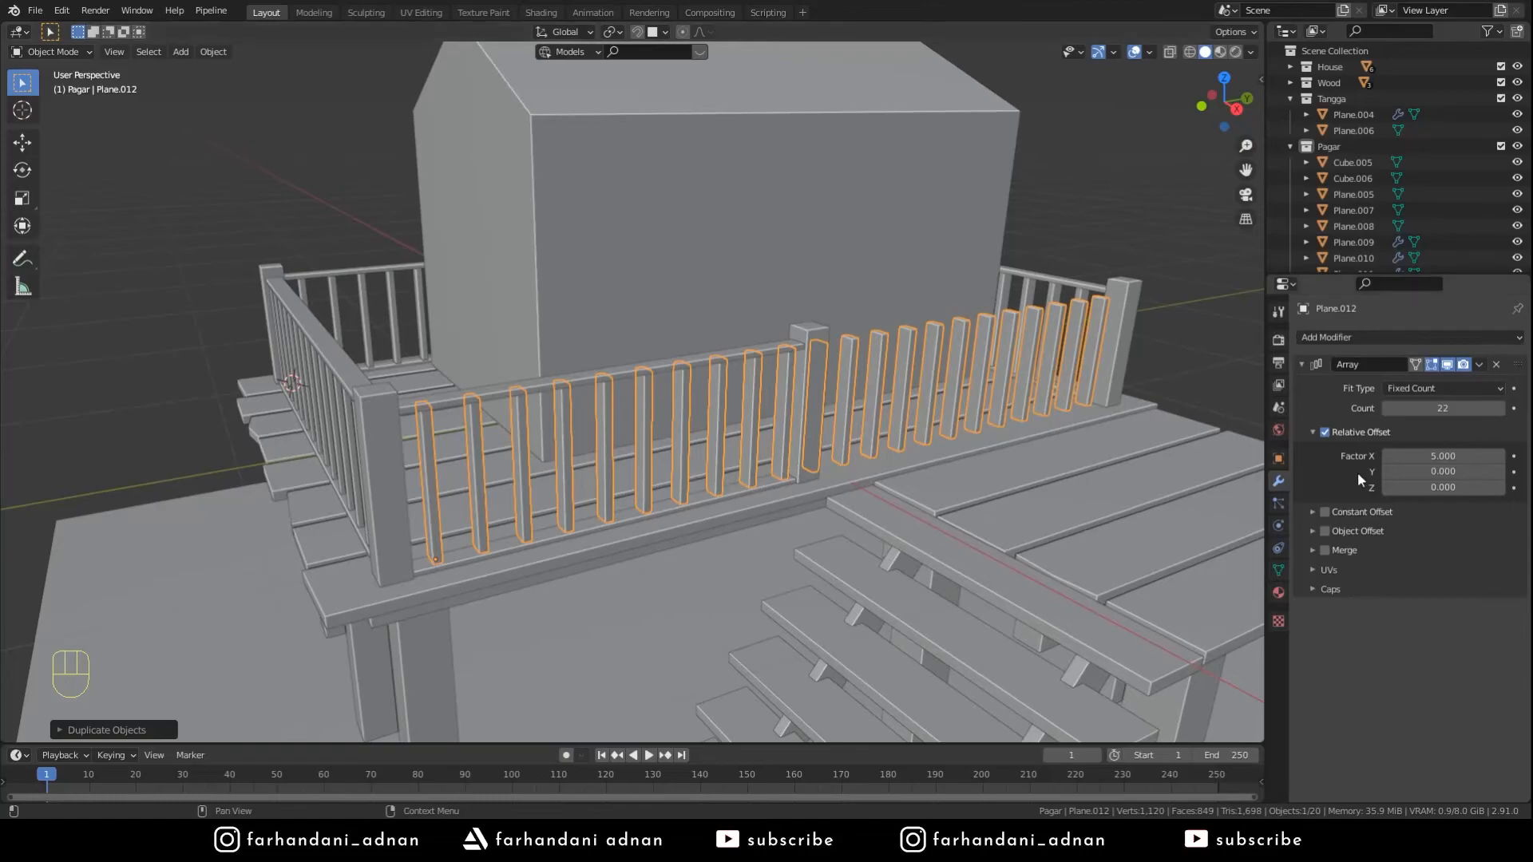
pyautogui.click(1386, 408)
pyautogui.click(1387, 408)
pyautogui.click(1387, 408)
pyautogui.click(1387, 408)
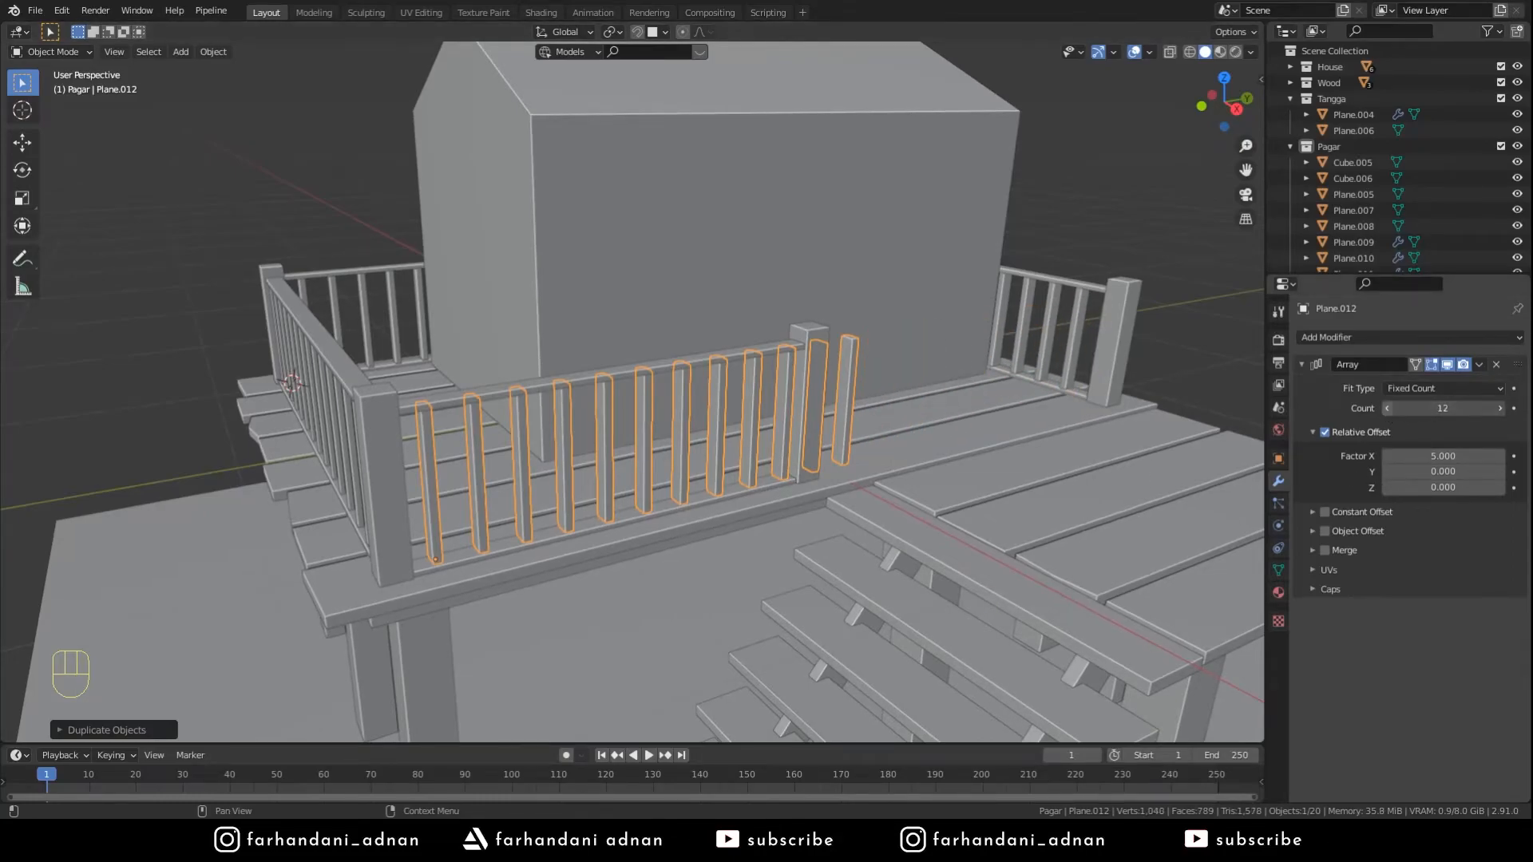
pyautogui.click(1387, 408)
pyautogui.click(1387, 408)
pyautogui.scroll(-6, 899, 457)
pyautogui.press('a')
pyautogui.press('a')
pyautogui.press('a')
# - Duplicate the linked mesh of the railing post nearest the platform extension in place within the posts object
pyautogui.moveTo(899, 456); pyautogui.dragTo(719, 465, button='middle')
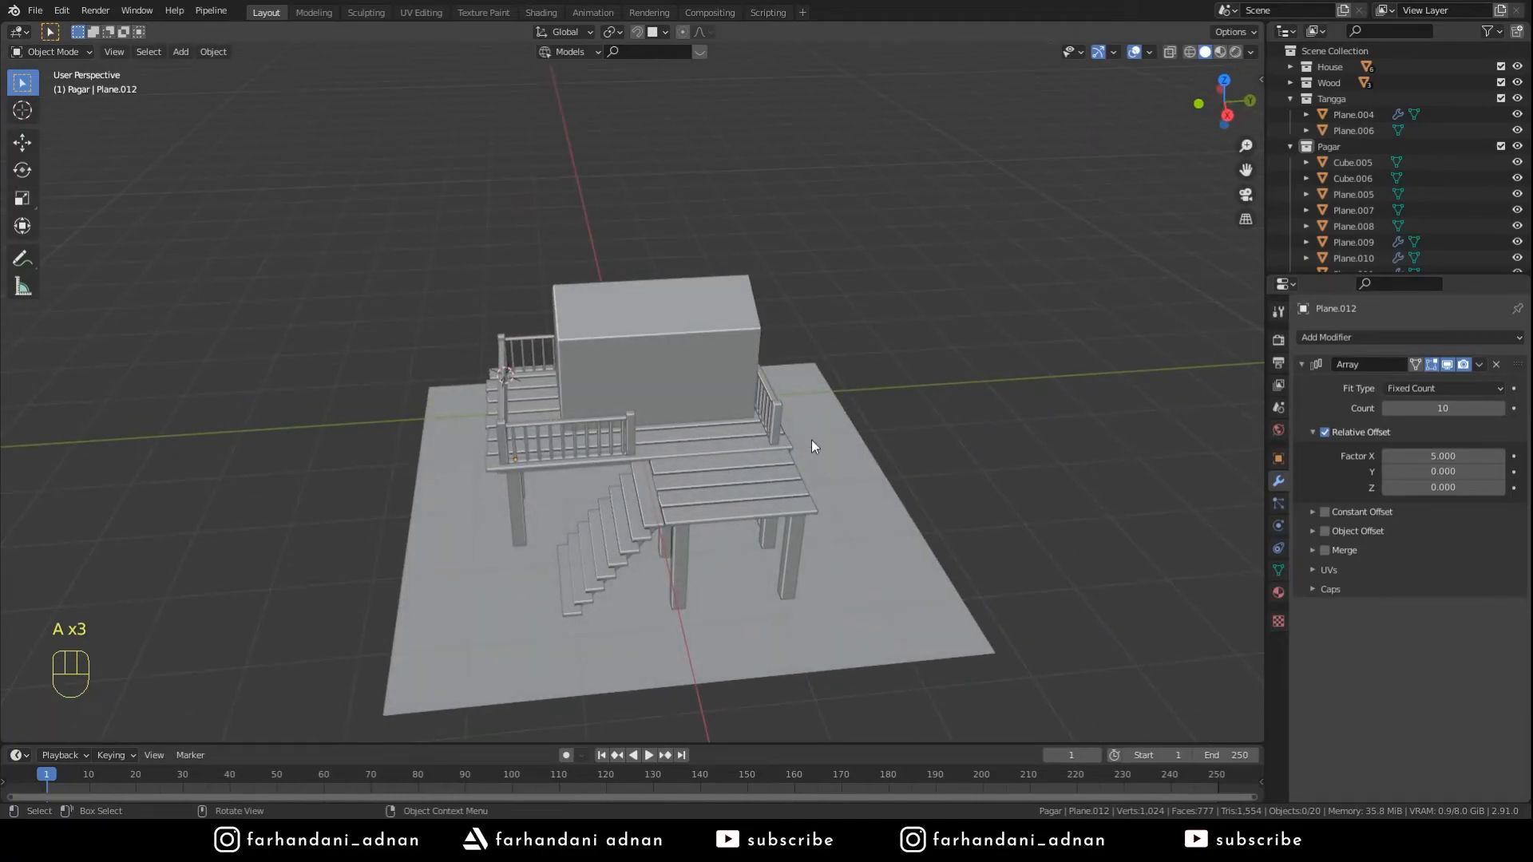
pyautogui.scroll(1, 856, 452)
pyautogui.moveTo(856, 452); pyautogui.dragTo(970, 479, button='middle')
pyautogui.scroll(3, 971, 479)
pyautogui.keyDown('shift'); pyautogui.moveTo(1052, 511); pyautogui.dragTo(932, 424, button='middle'); pyautogui.keyUp('shift')
pyautogui.press('Tab')
pyautogui.press('Tab')
pyautogui.click(872, 339)
pyautogui.press('Tab')
pyautogui.press('a')
pyautogui.press('a')
pyautogui.press('a')
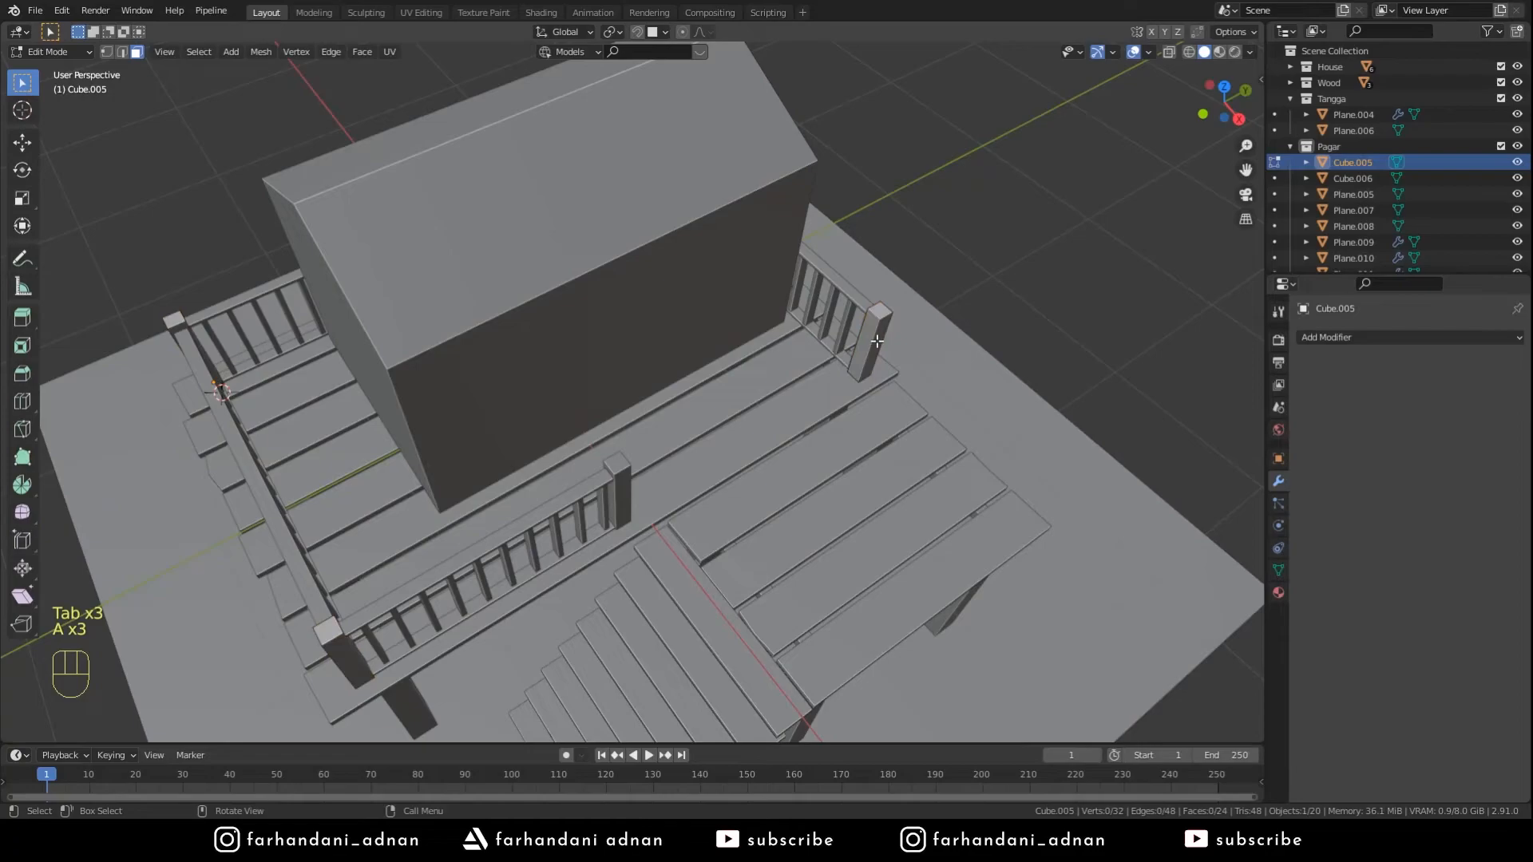
pyautogui.press('l')
pyautogui.hotkey('shift', 'd')
pyautogui.rightClick(877, 342)
pyautogui.press('Tab')
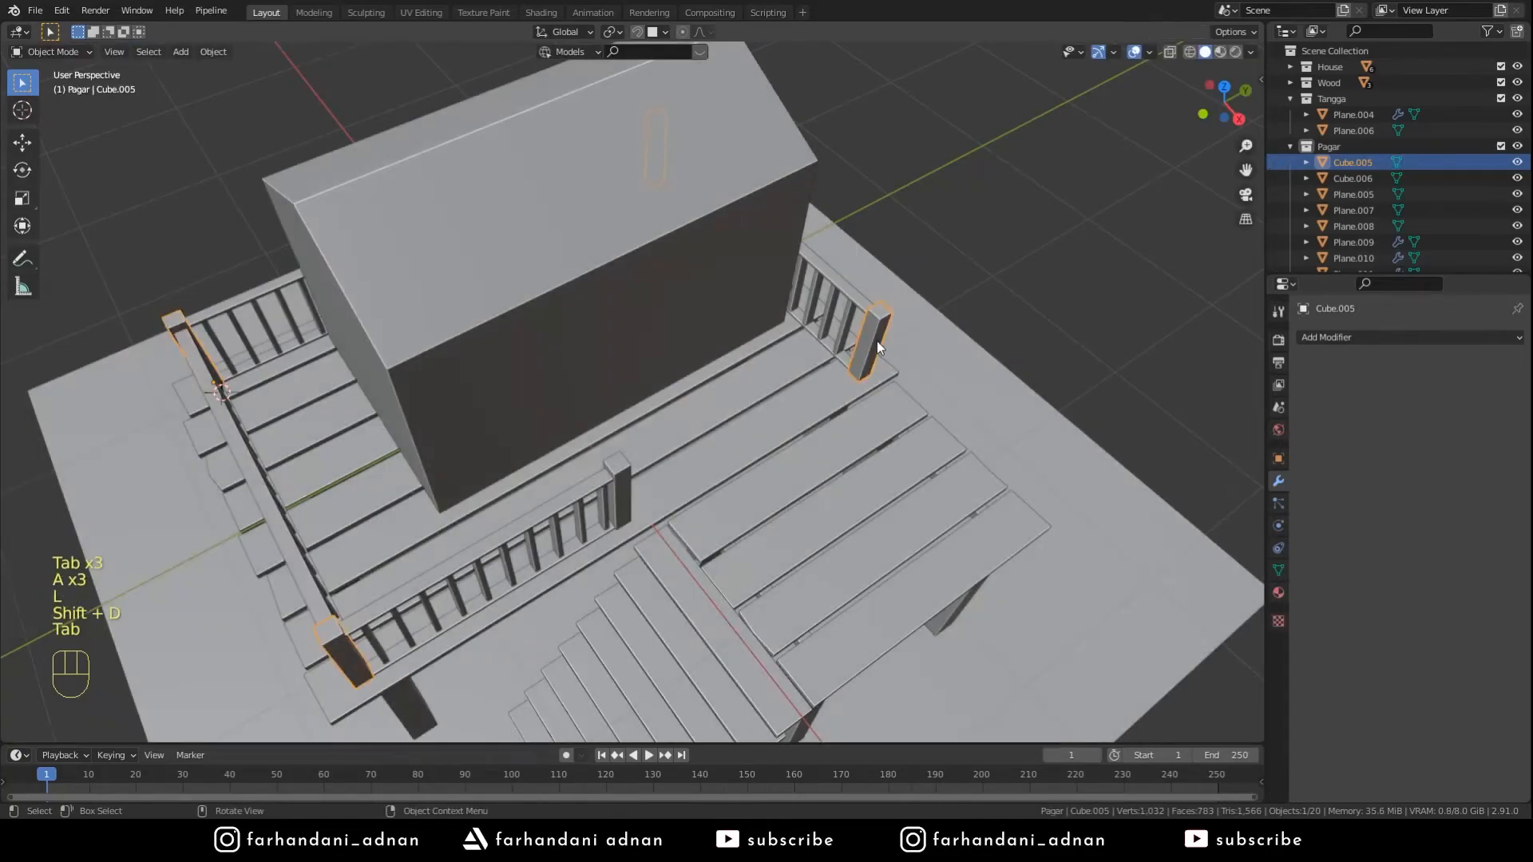
# - Separate the duplicated post mesh into its own object and return to Object Mode
pyautogui.click(876, 343)
pyautogui.moveTo(910, 405); pyautogui.dragTo(967, 435, button='middle')
pyautogui.click(865, 267)
pyautogui.moveTo(927, 345); pyautogui.dragTo(827, 253, button='middle')
pyautogui.press('Tab')
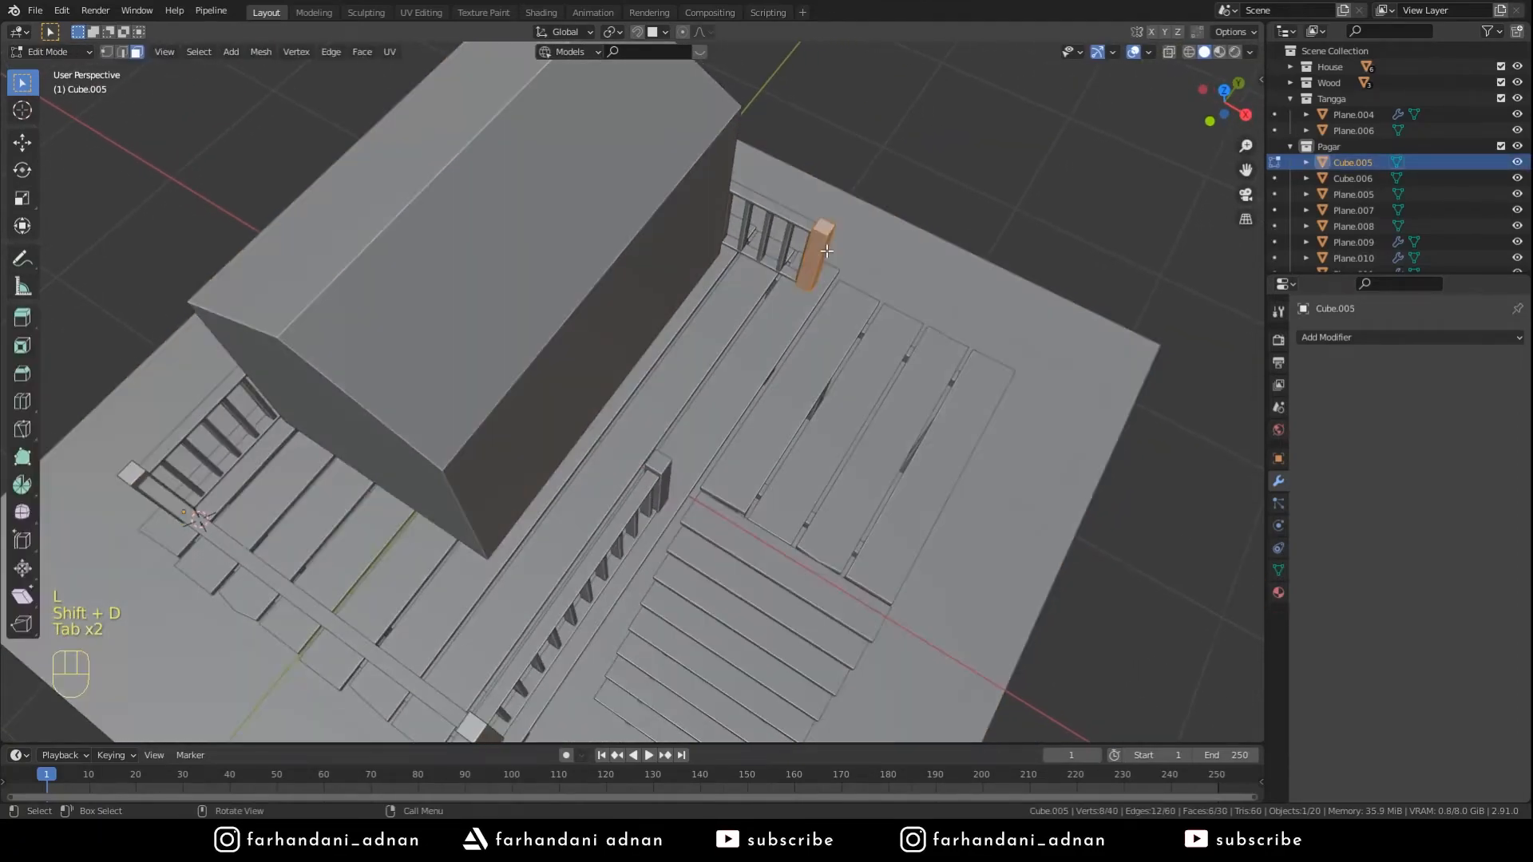
pyautogui.press('p')
pyautogui.click(822, 248)
pyautogui.press('Tab')
# - Move the separated post along X onto the platform extension and centre its origin on its geometry
pyautogui.keyDown('shift'); pyautogui.moveTo(865, 324); pyautogui.dragTo(833, 323, button='middle'); pyautogui.keyUp('shift')
pyautogui.press('g')
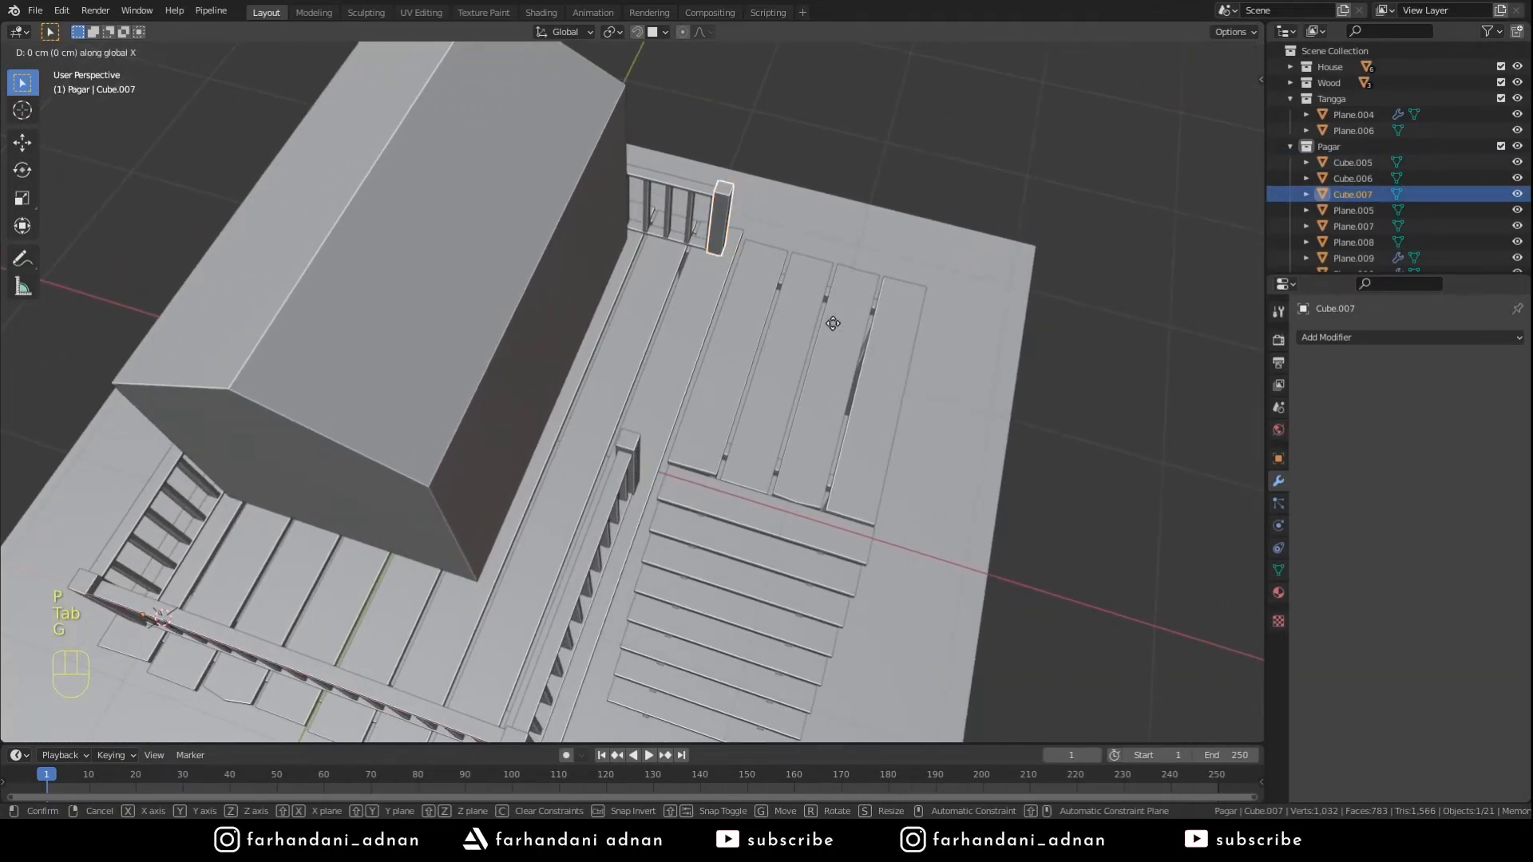
pyautogui.click(893, 335)
pyautogui.rightClick(898, 289)
pyautogui.moveTo(929, 294)
pyautogui.click(991, 294)
# - Duplicate the post along X to the outer corner of the platform extension
pyautogui.keyDown('shift'); pyautogui.moveTo(991, 294); pyautogui.dragTo(782, 342, button='middle'); pyautogui.keyUp('shift')
pyautogui.hotkey('shift', 'd')
pyautogui.press('x')
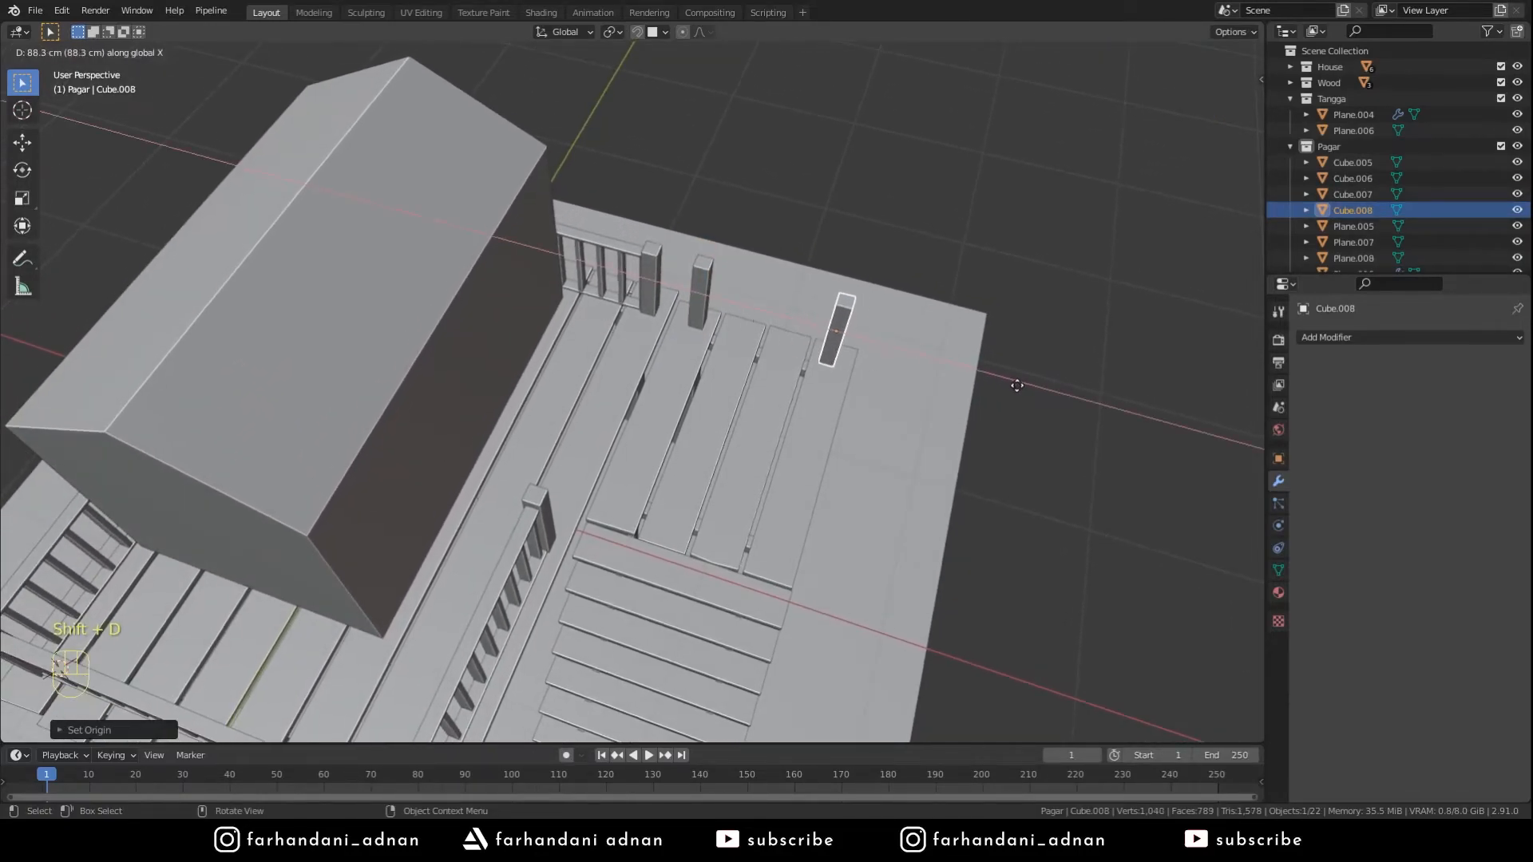
pyautogui.click(1016, 386)
# - Duplicate the outer corner post along Y to the platform extension's corner nearest the stairs
pyautogui.moveTo(1029, 386); pyautogui.dragTo(797, 356, button='middle')
pyautogui.keyDown('shift'); pyautogui.click(769, 343); pyautogui.keyUp('shift')
pyautogui.click(762, 344)
pyautogui.keyDown('shift'); pyautogui.click(800, 476); pyautogui.keyUp('shift')
pyautogui.click(790, 481)
pyautogui.click(791, 482)
pyautogui.hotkey('shift', 'd')
pyautogui.press('x')
pyautogui.press('y')
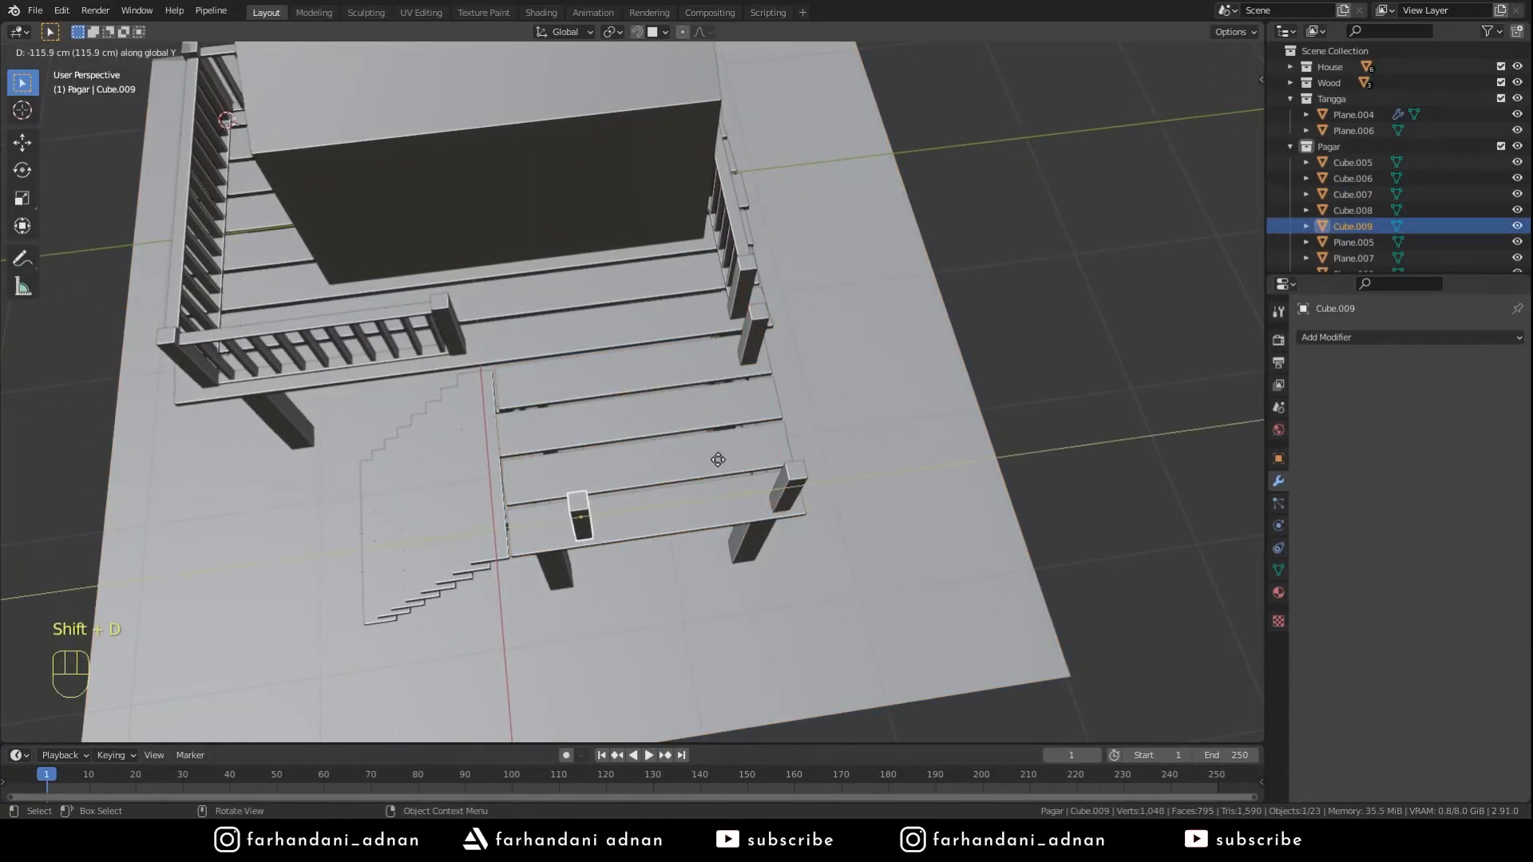
pyautogui.click(662, 464)
pyautogui.moveTo(749, 453); pyautogui.dragTo(459, 332, button='middle')
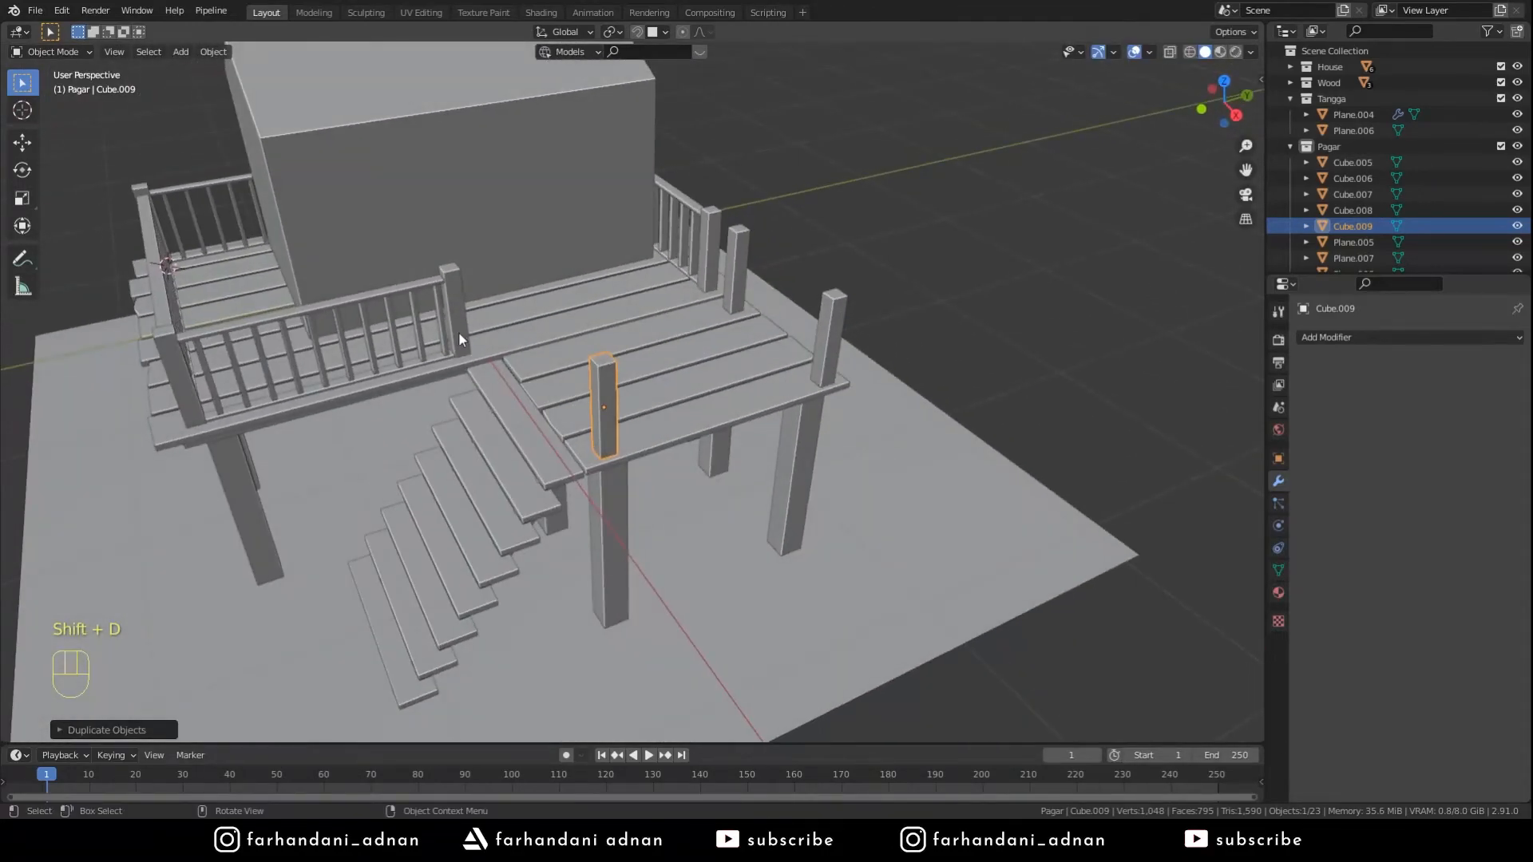
pyautogui.click(441, 333)
pyautogui.moveTo(636, 349); pyautogui.dragTo(764, 362, button='middle')
pyautogui.hotkey('shift', 'd')
pyautogui.press('x')
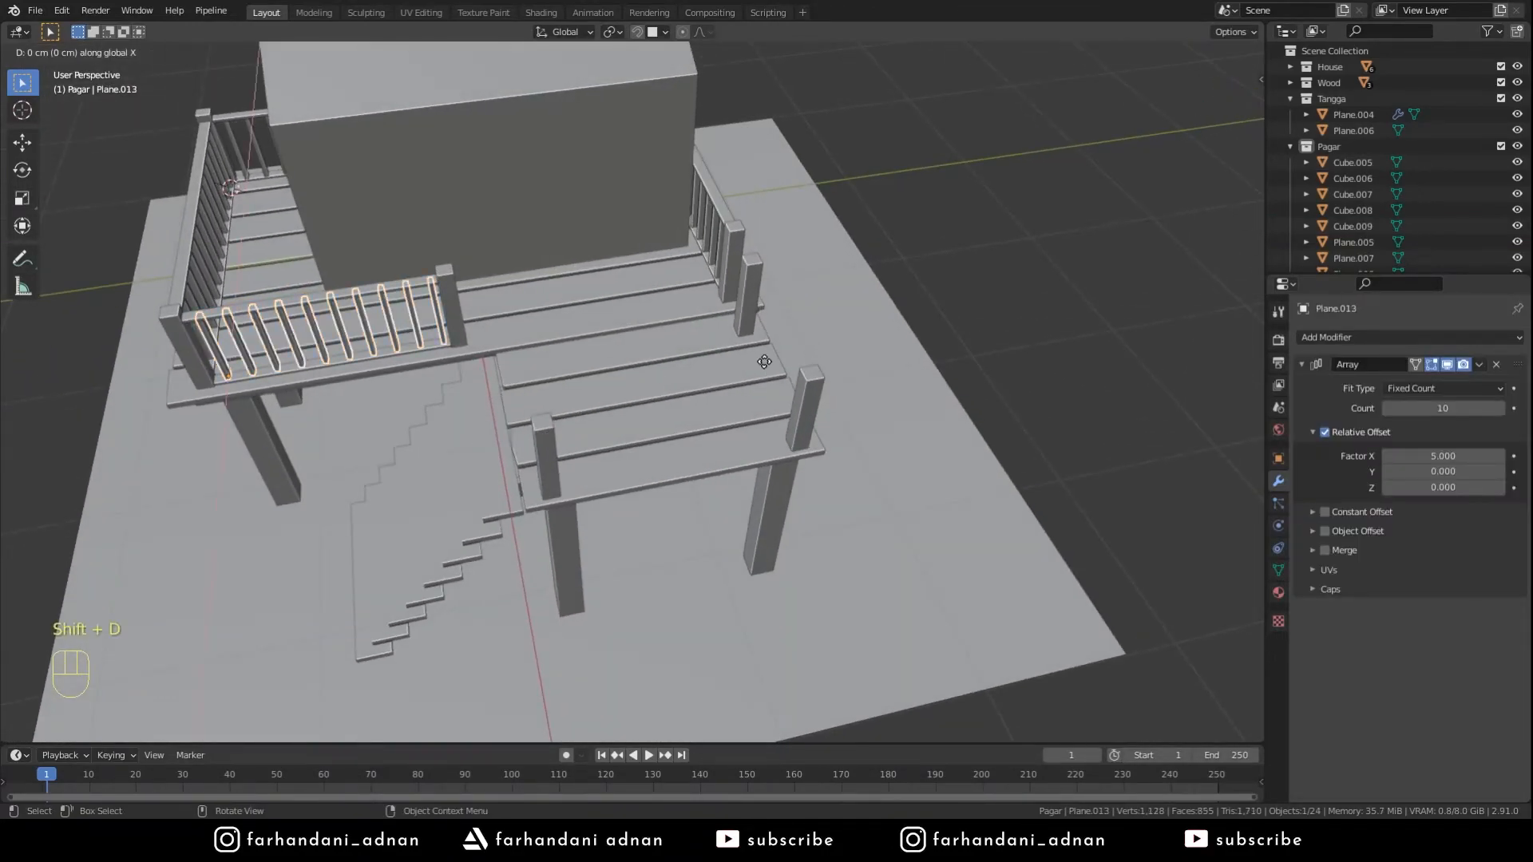
pyautogui.rightClick(764, 362)
pyautogui.press('x')
pyautogui.click(764, 362)
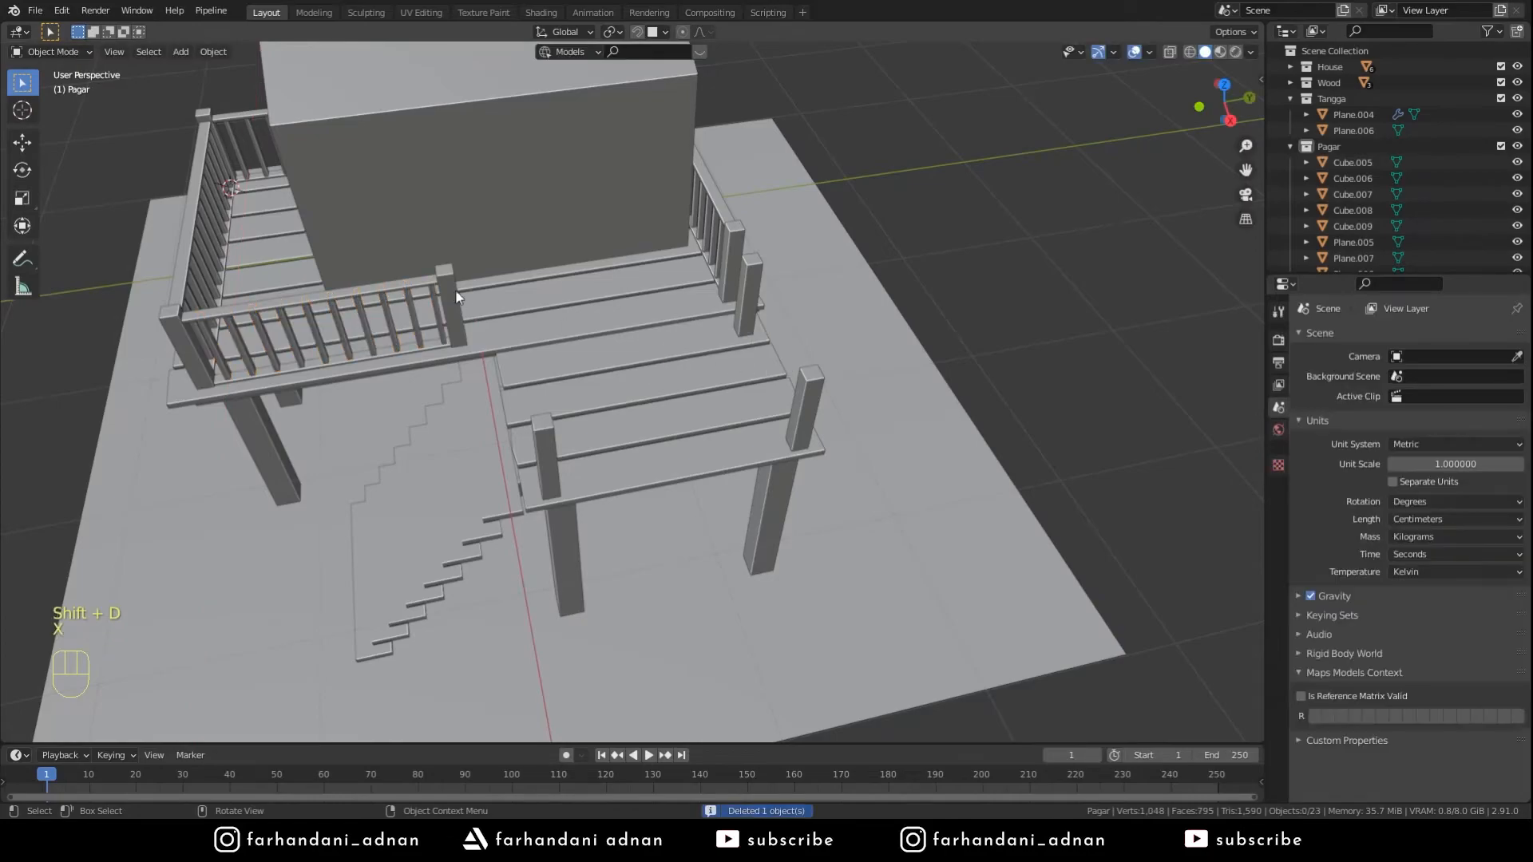
# - Open the rail object's mesh for editing and select the linked geometry of the front upper rail
pyautogui.click(409, 289)
pyautogui.press('Tab')
pyautogui.press('a')
pyautogui.press('a')
pyautogui.press('a')
pyautogui.press('l')
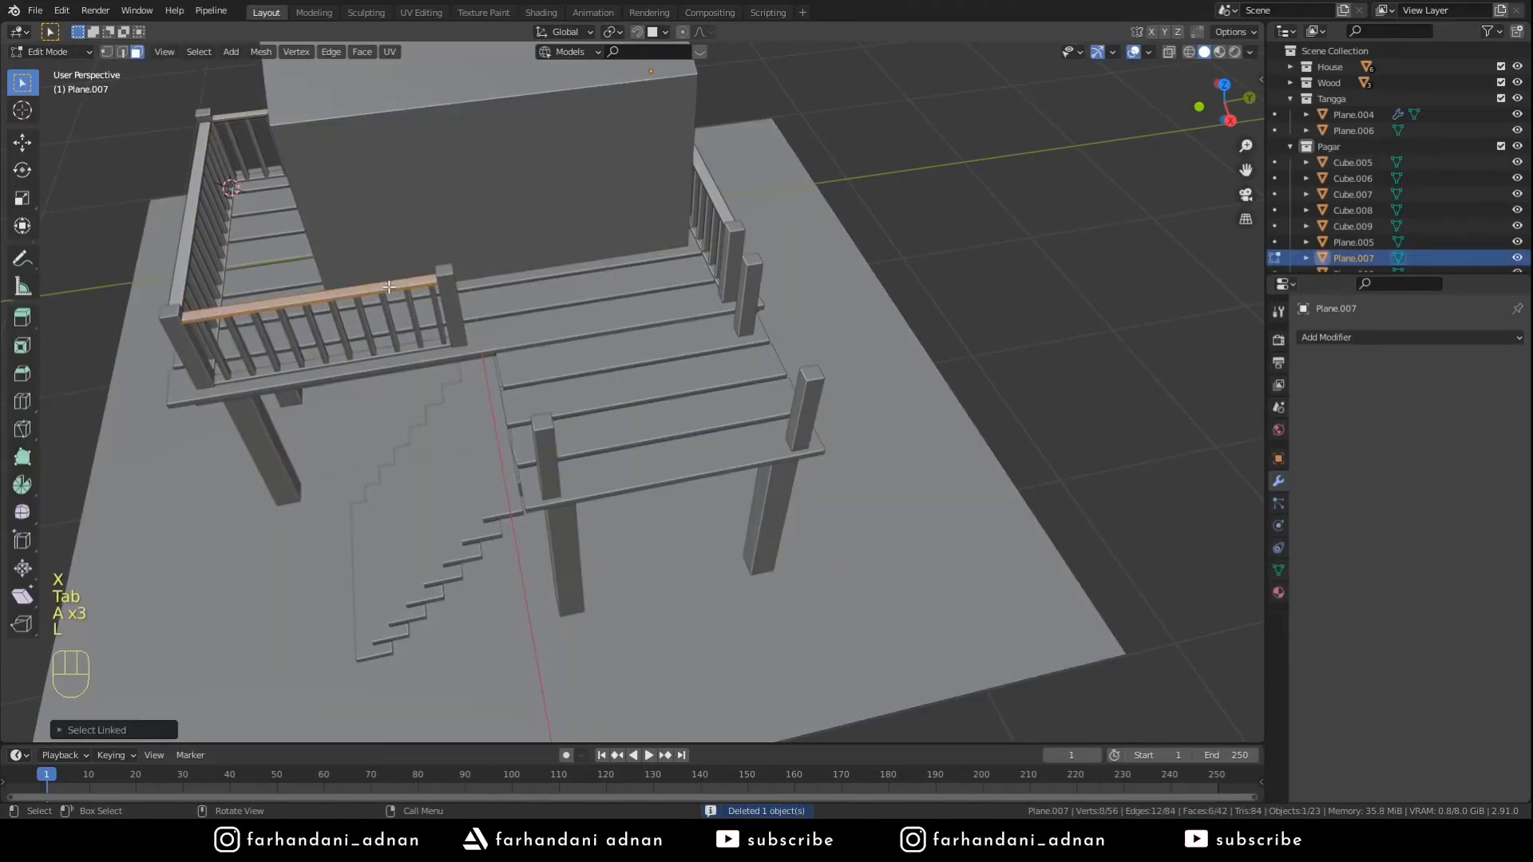
pyautogui.press('p')
pyautogui.click(390, 285)
pyautogui.press('Tab')
pyautogui.hotkey('ctrl', 'z')
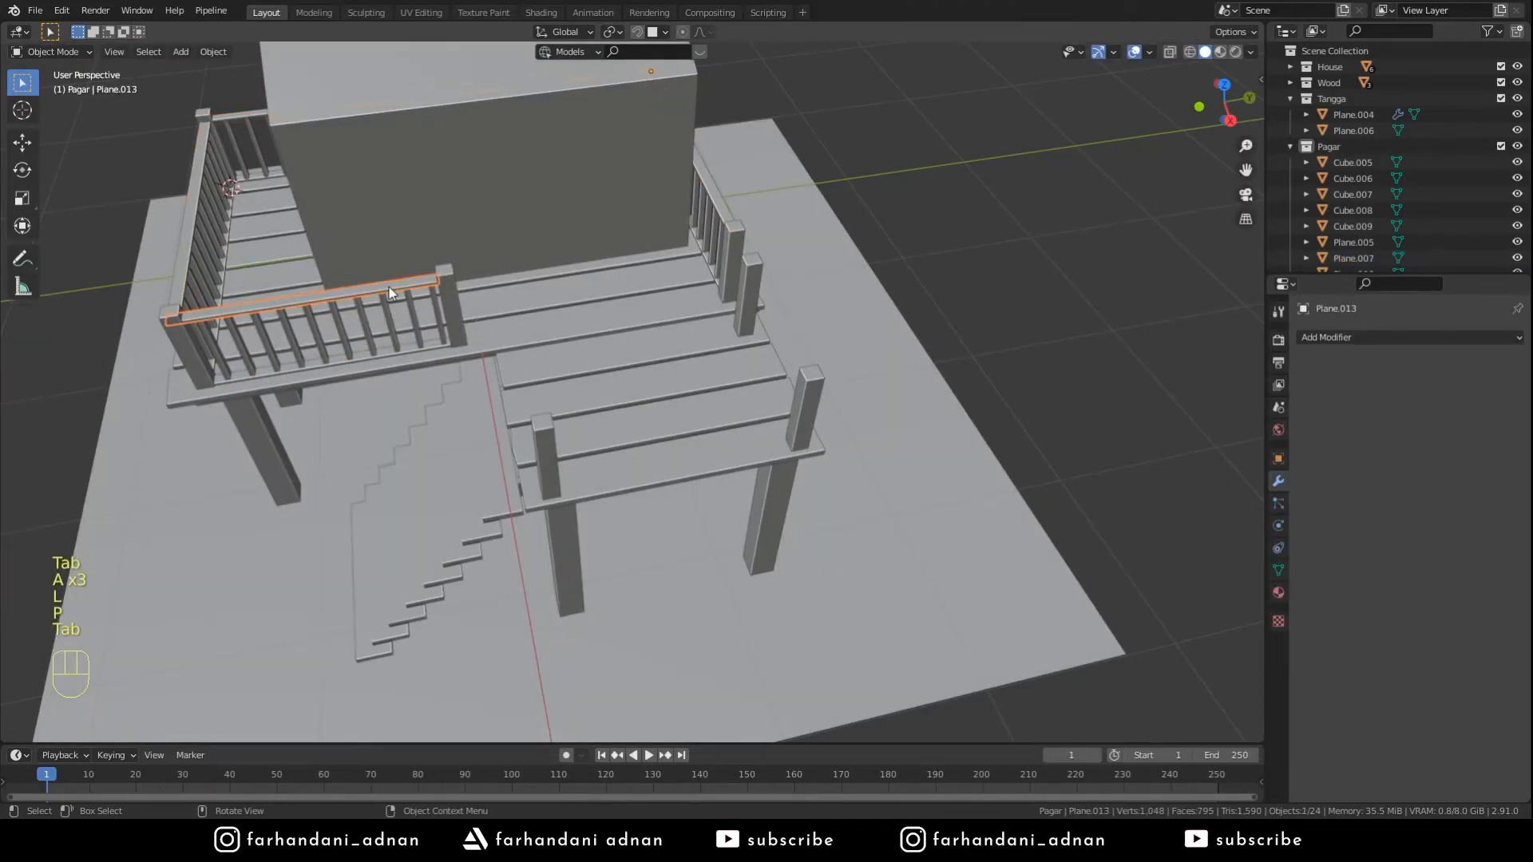
pyautogui.hotkey('ctrl', 'z')
pyautogui.hotkey('ctrl', 'z')
pyautogui.hotkey('ctrl', 'z')
# - Duplicate the selected upper rail in place and separate the copy into its own object
pyautogui.hotkey('shift', 'd')
pyautogui.press('p')
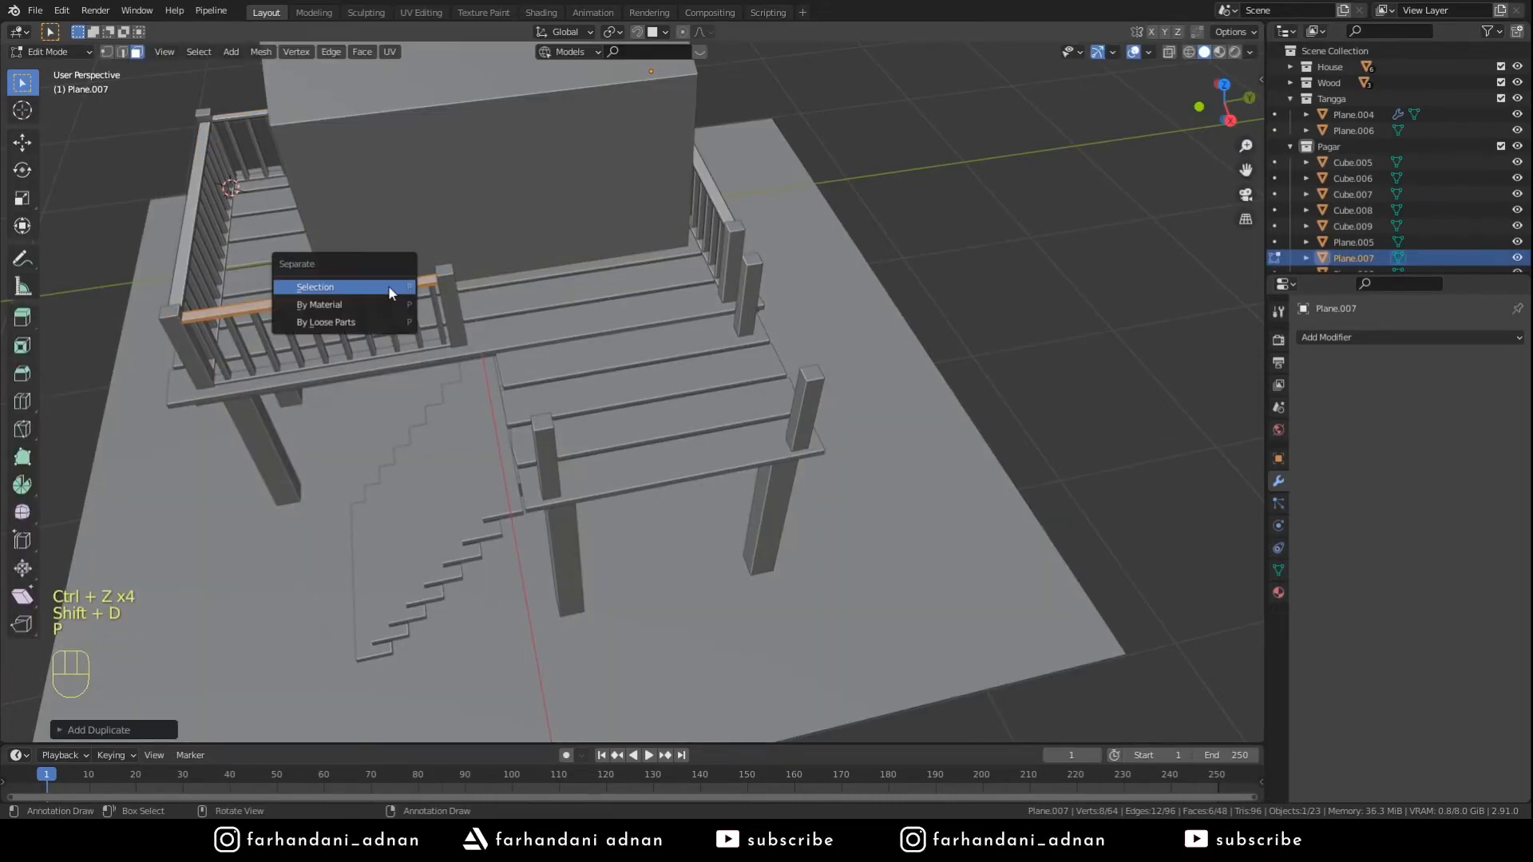
pyautogui.click(388, 285)
pyautogui.press('Tab')
# - Centre the separated rail's origin on its geometry and move it, with Z locked, between the platform extension's two outer posts
pyautogui.moveTo(389, 286); pyautogui.dragTo(624, 346, button='middle')
pyautogui.press('g')
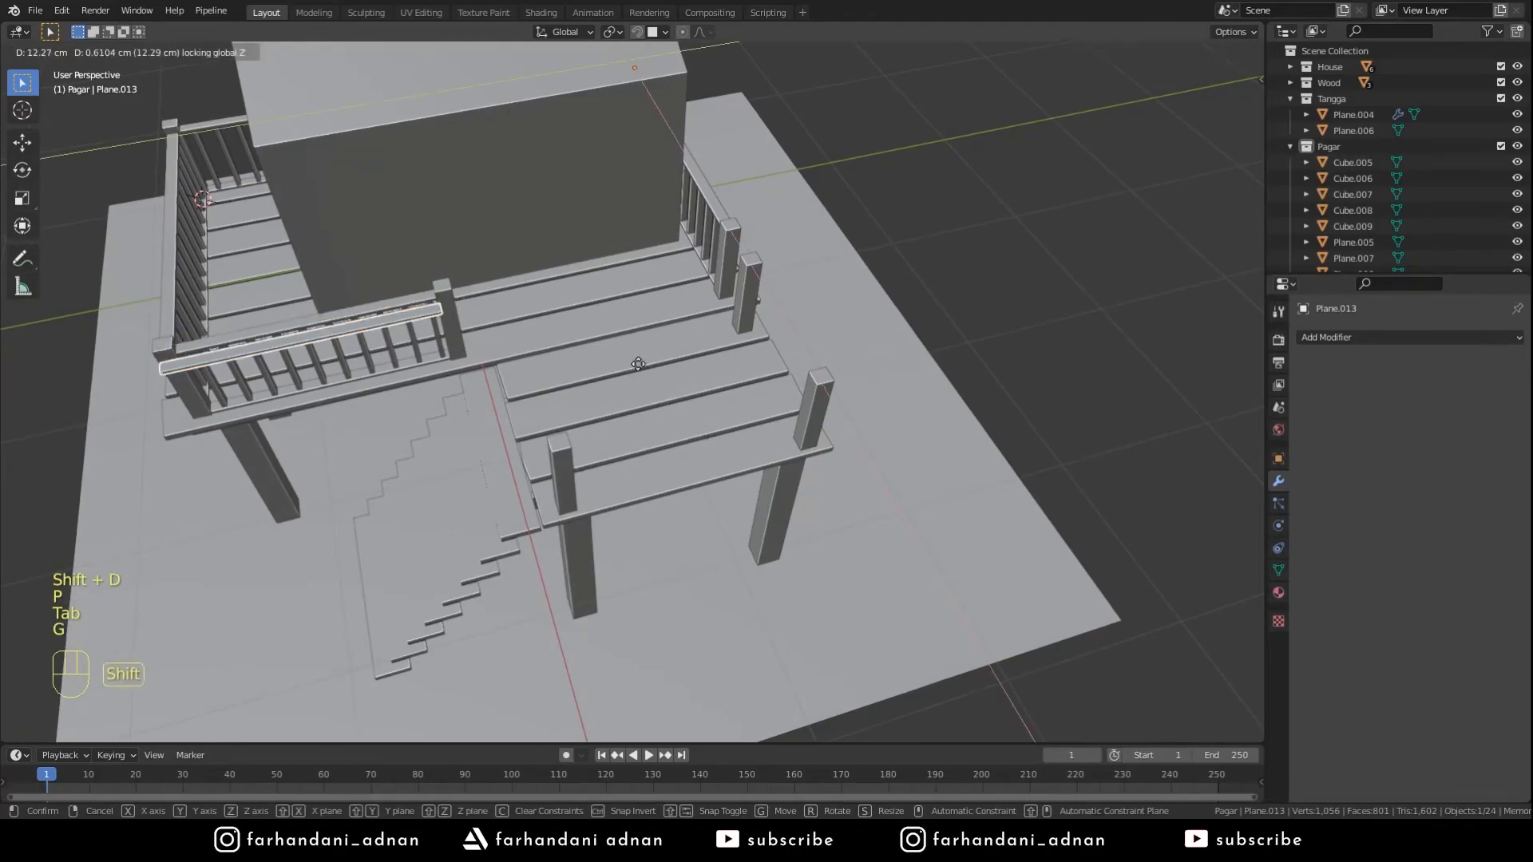
pyautogui.rightClick(926, 394)
pyautogui.rightClick(724, 352)
pyautogui.moveTo(723, 352)
pyautogui.click(799, 361)
pyautogui.press('g')
pyautogui.hotkey('shift', 'z')
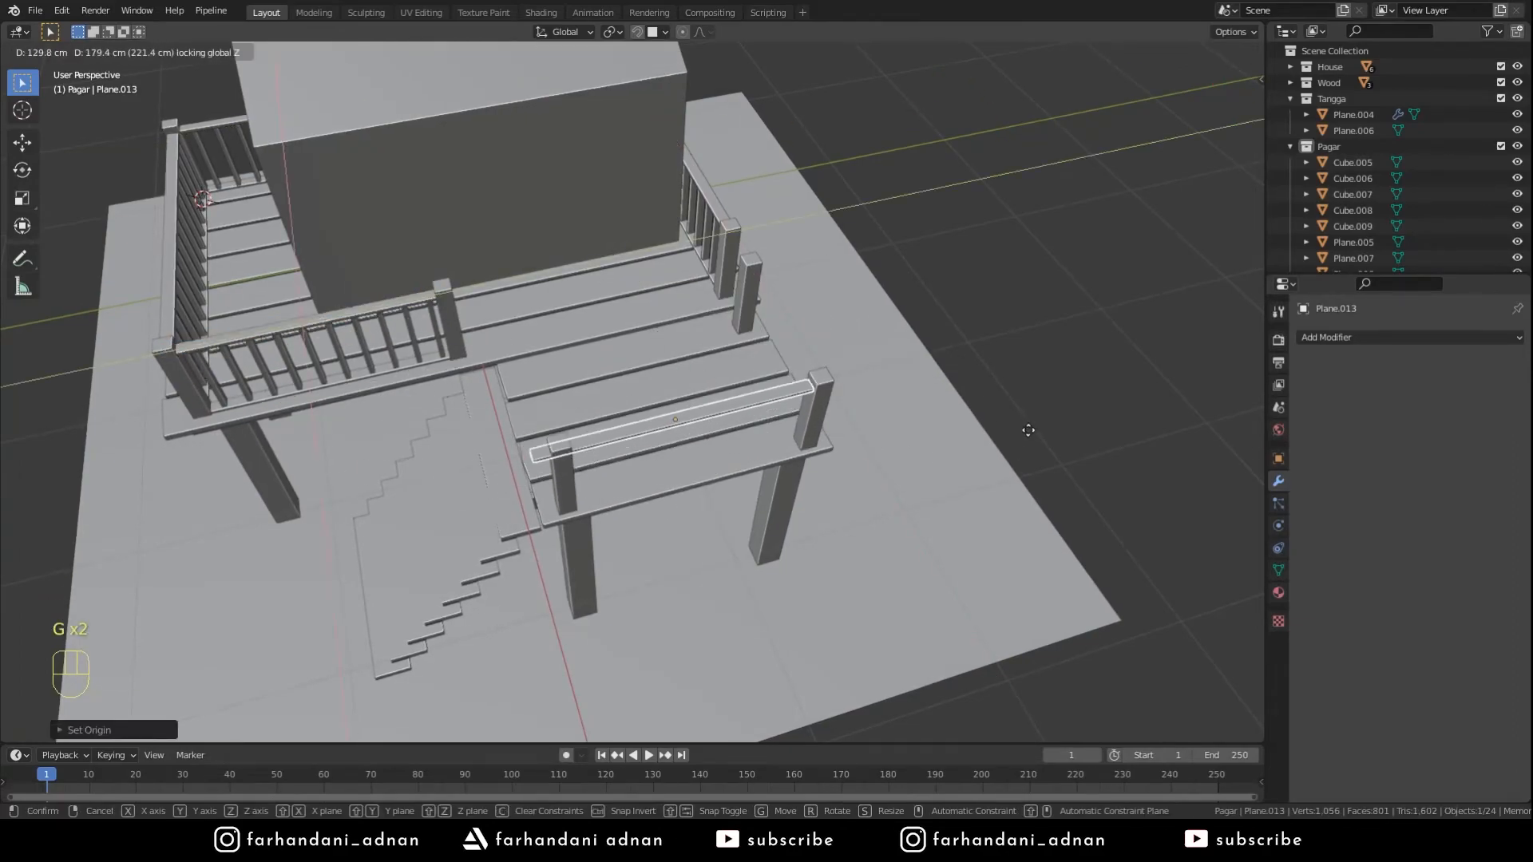
pyautogui.click(1024, 446)
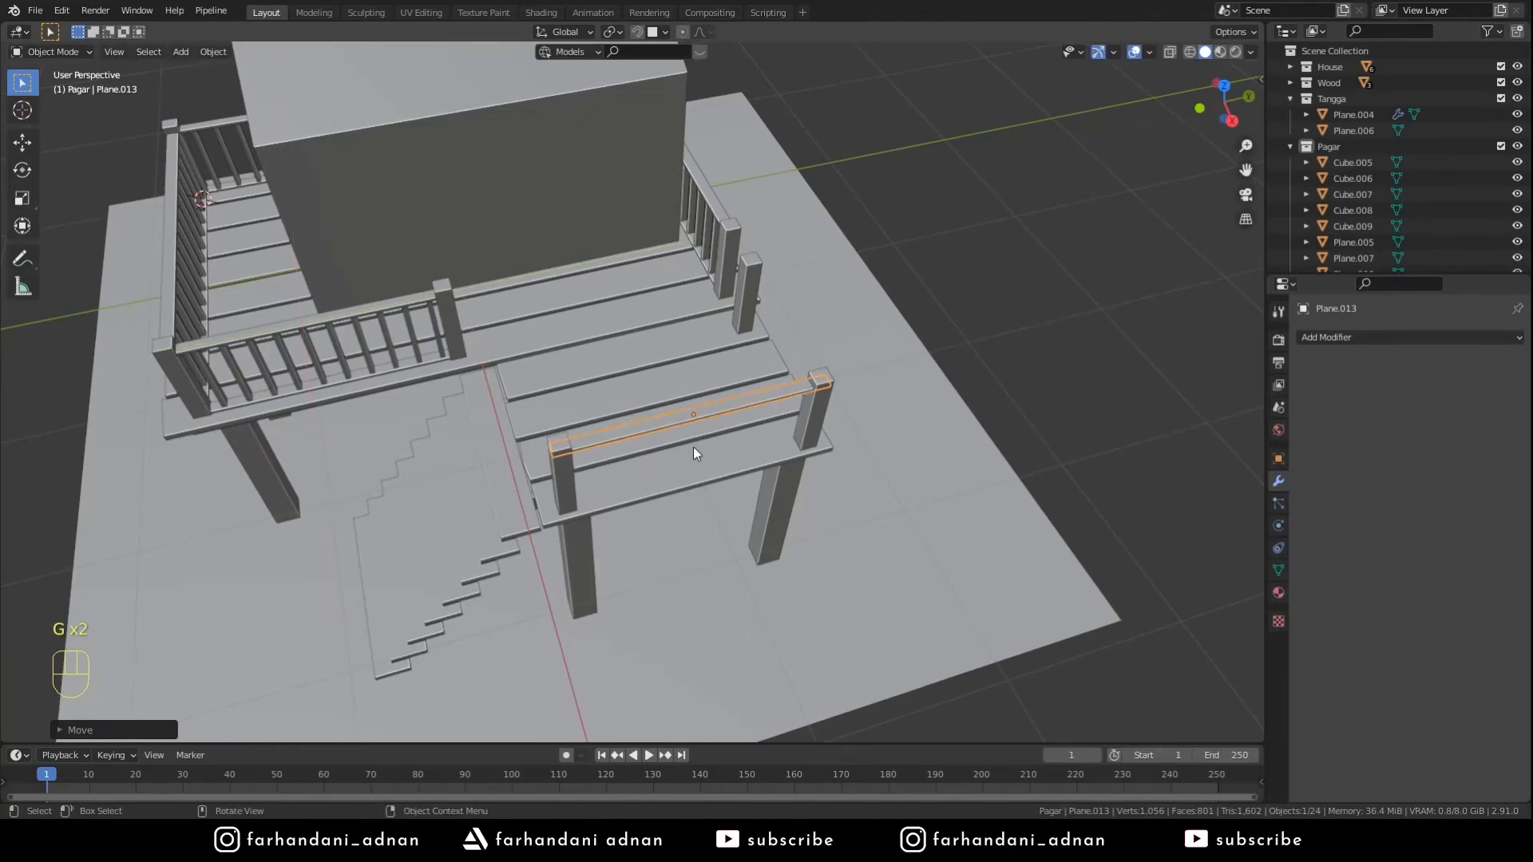
# - Select the rail's end vertices on the stair side and move them with snapping to meet the stair-side post
pyautogui.press('Tab')
pyautogui.press('z')
pyautogui.click(546, 444)
pyautogui.press('1')
pyautogui.moveTo(519, 428); pyautogui.dragTo(600, 482)
pyautogui.press('z')
pyautogui.click(691, 410)
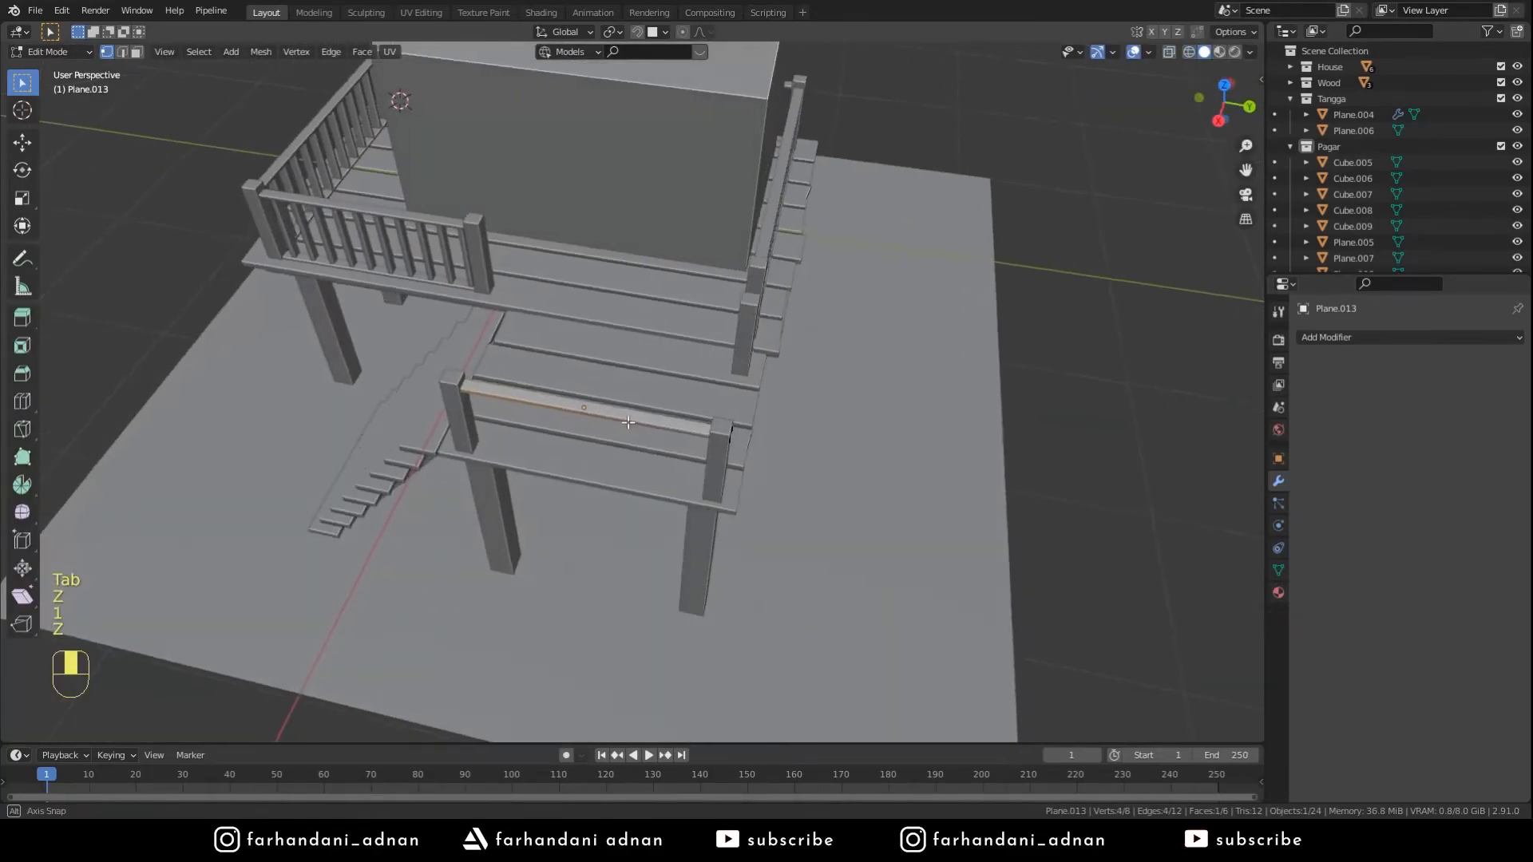
pyautogui.scroll(4, 344, 436)
pyautogui.hotkey('shift', 'Tab')
pyautogui.press('g')
pyautogui.click(268, 416)
# - Snap the rail's opposite end vertices to the other outer post, leave Edit Mode, and turn snapping off
pyautogui.moveTo(858, 435); pyautogui.dragTo(933, 444, button='middle')
pyautogui.press('z')
pyautogui.click(844, 434)
pyautogui.moveTo(910, 364); pyautogui.dragTo(1127, 473)
pyautogui.press('z')
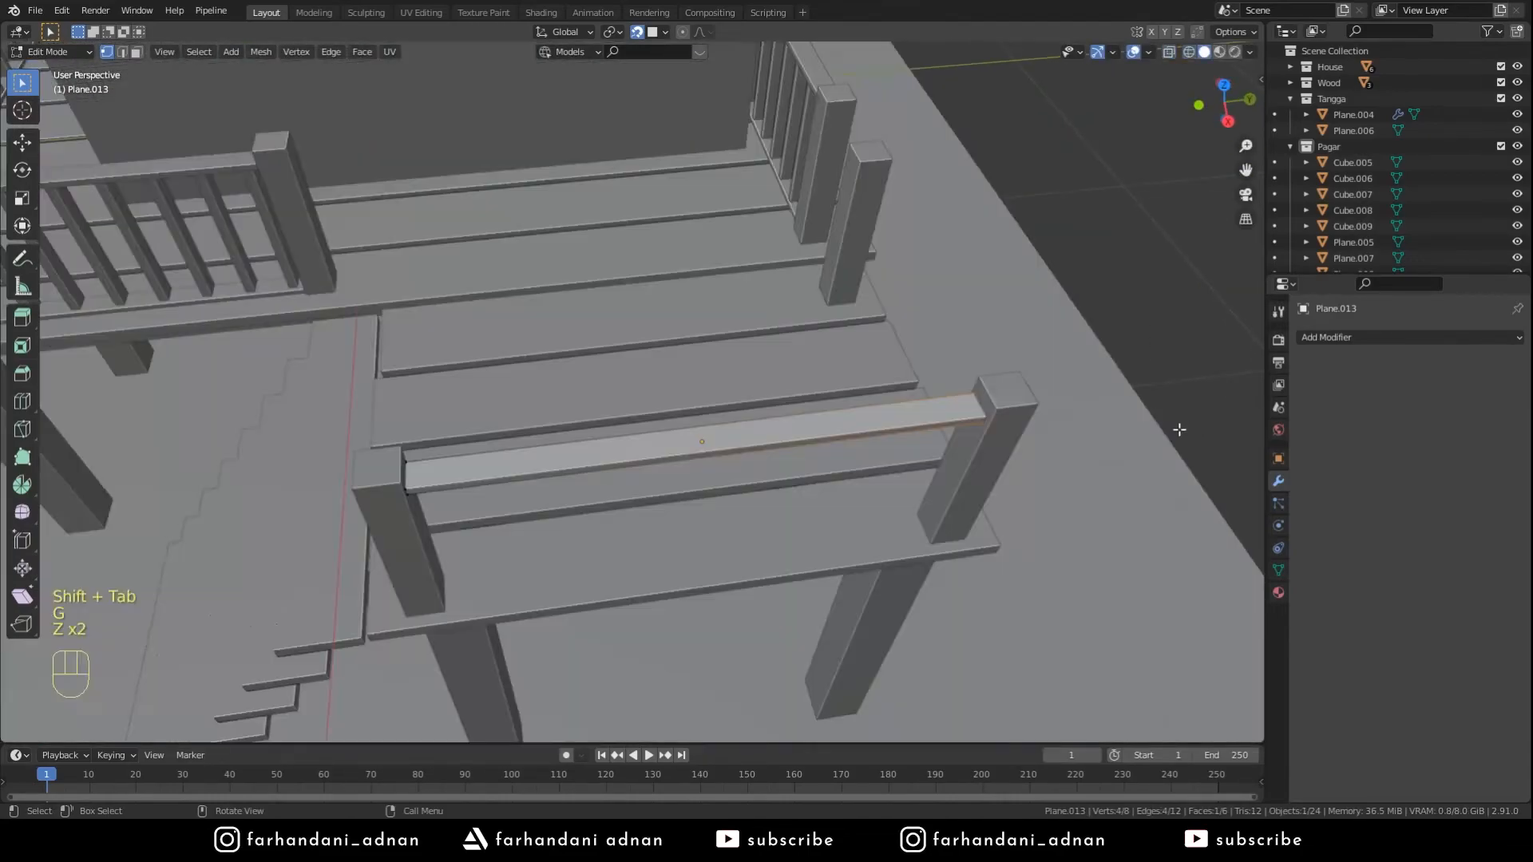
pyautogui.press('g')
pyautogui.middleClick(941, 437)
pyautogui.click(975, 431)
pyautogui.press('Tab')
pyautogui.moveTo(901, 424); pyautogui.dragTo(704, 432, button='middle')
pyautogui.scroll(-5, 822, 421)
pyautogui.hotkey('shift', 'Tab')
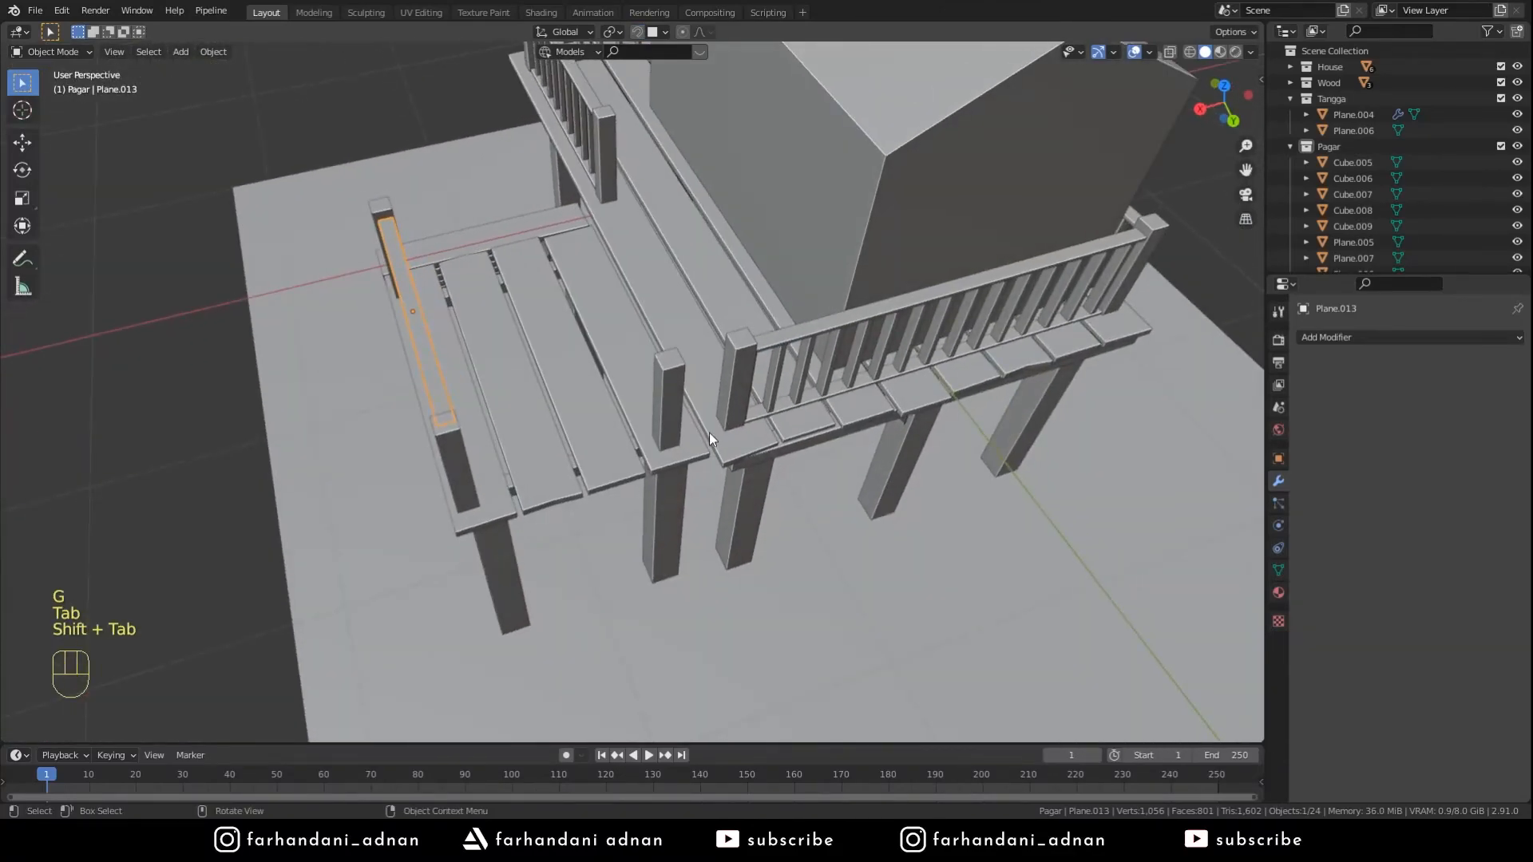
# - Duplicate the platform extension's outer rail in place and rotate the copy 90° about the Z axis
pyautogui.scroll(4, 709, 431)
pyautogui.hotkey('shift', 'd')
pyautogui.click(687, 348)
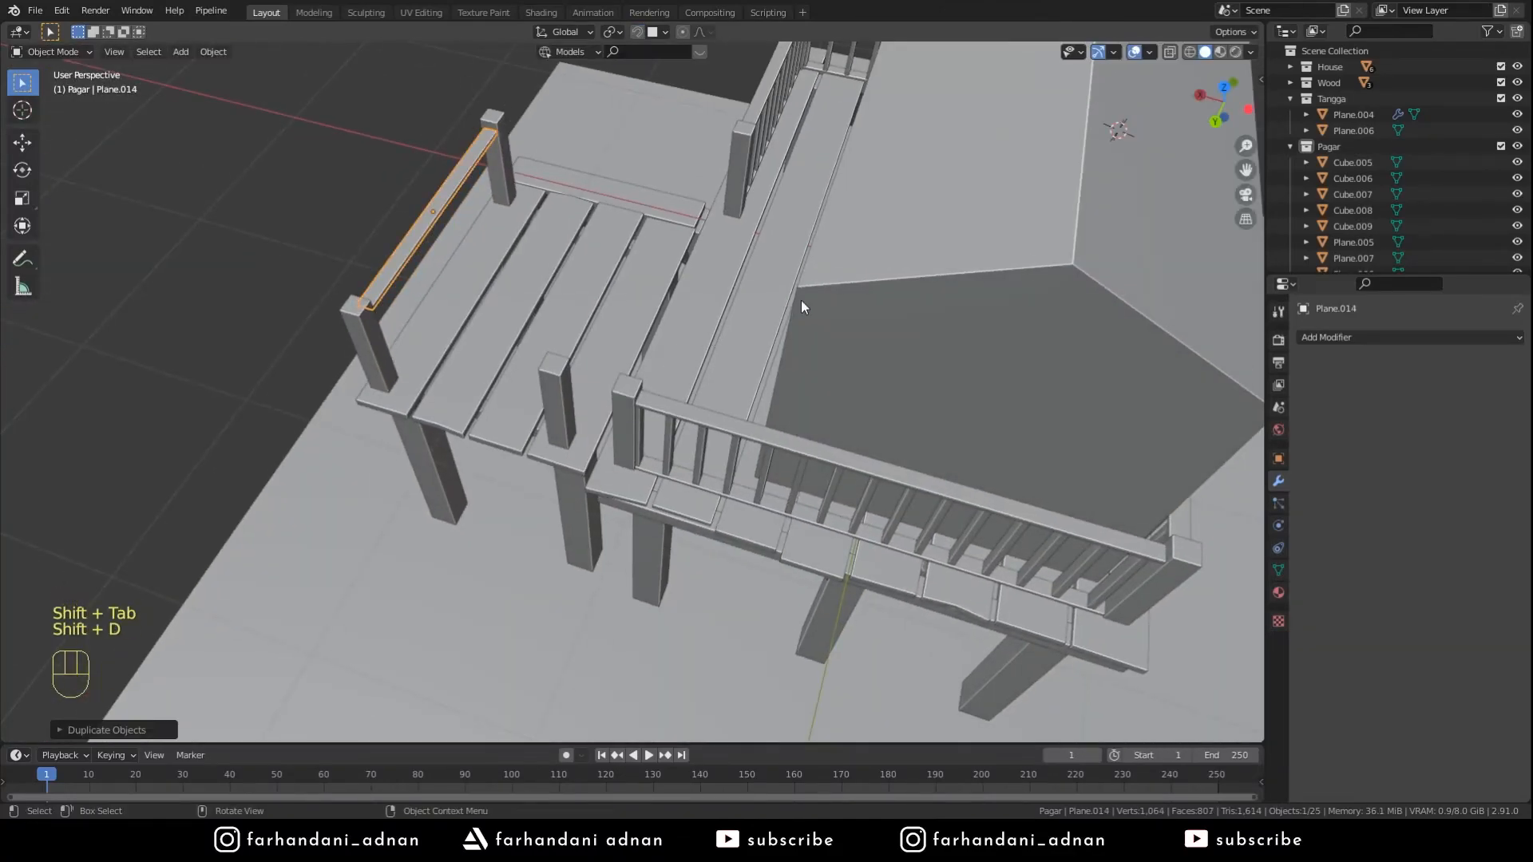
pyautogui.write('rz')
pyautogui.write('90')
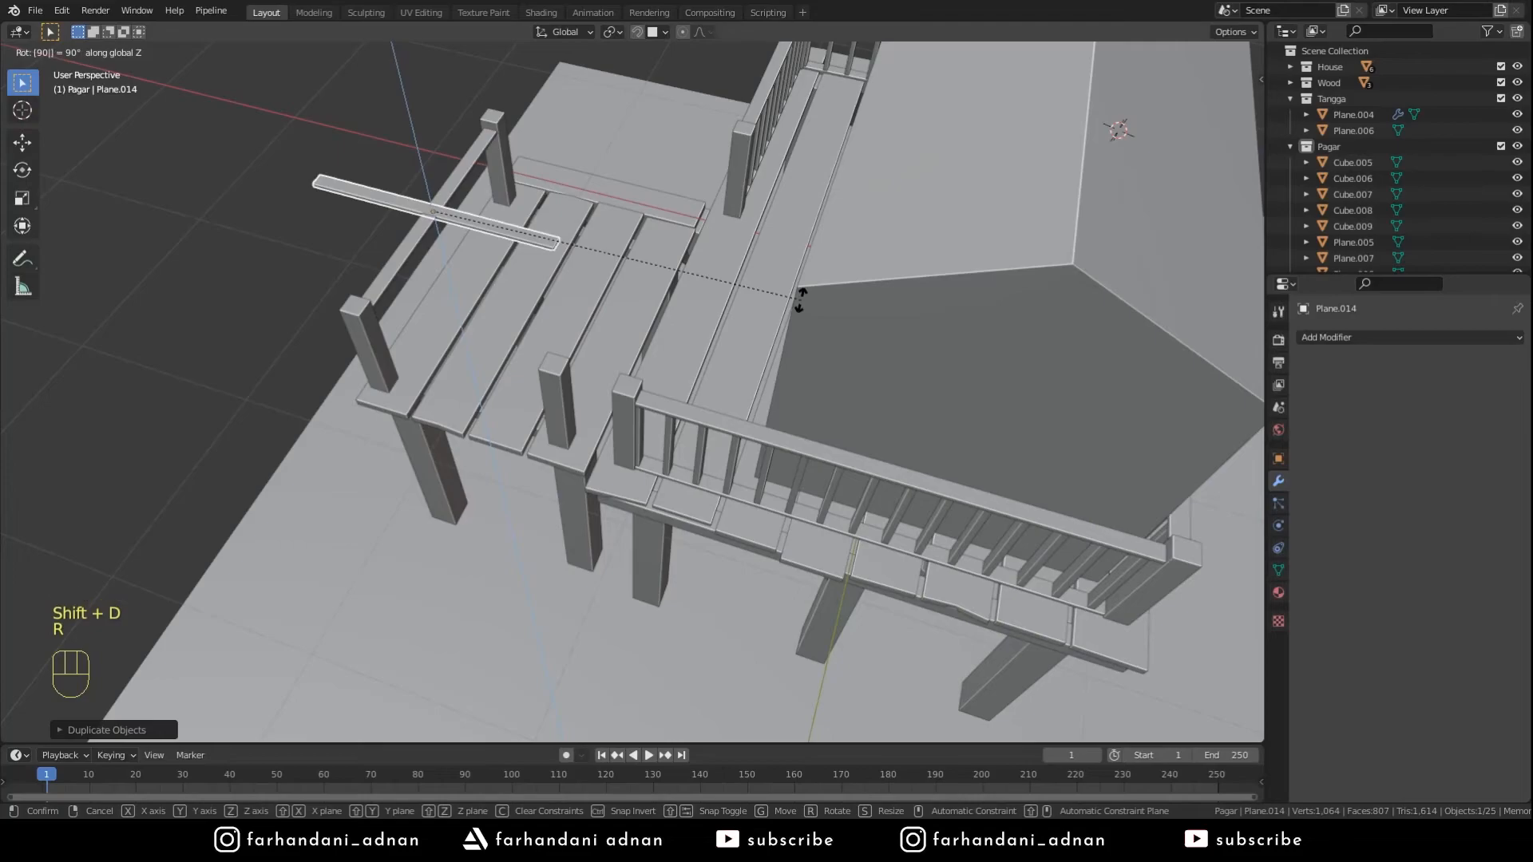
pyautogui.press('Return')
# - Move the rotated rail, with Z locked, onto the extension's open side next to the corner post
pyautogui.press('g')
pyautogui.hotkey('shift', 'z')
pyautogui.click(786, 351)
pyautogui.moveTo(846, 439); pyautogui.dragTo(898, 415, button='middle')
# - Shorten the rail in Edit Mode by moving its overhanging end vertices back to the extension's inner post
pyautogui.press('Tab')
pyautogui.moveTo(607, 352); pyautogui.dragTo(678, 373, button='middle')
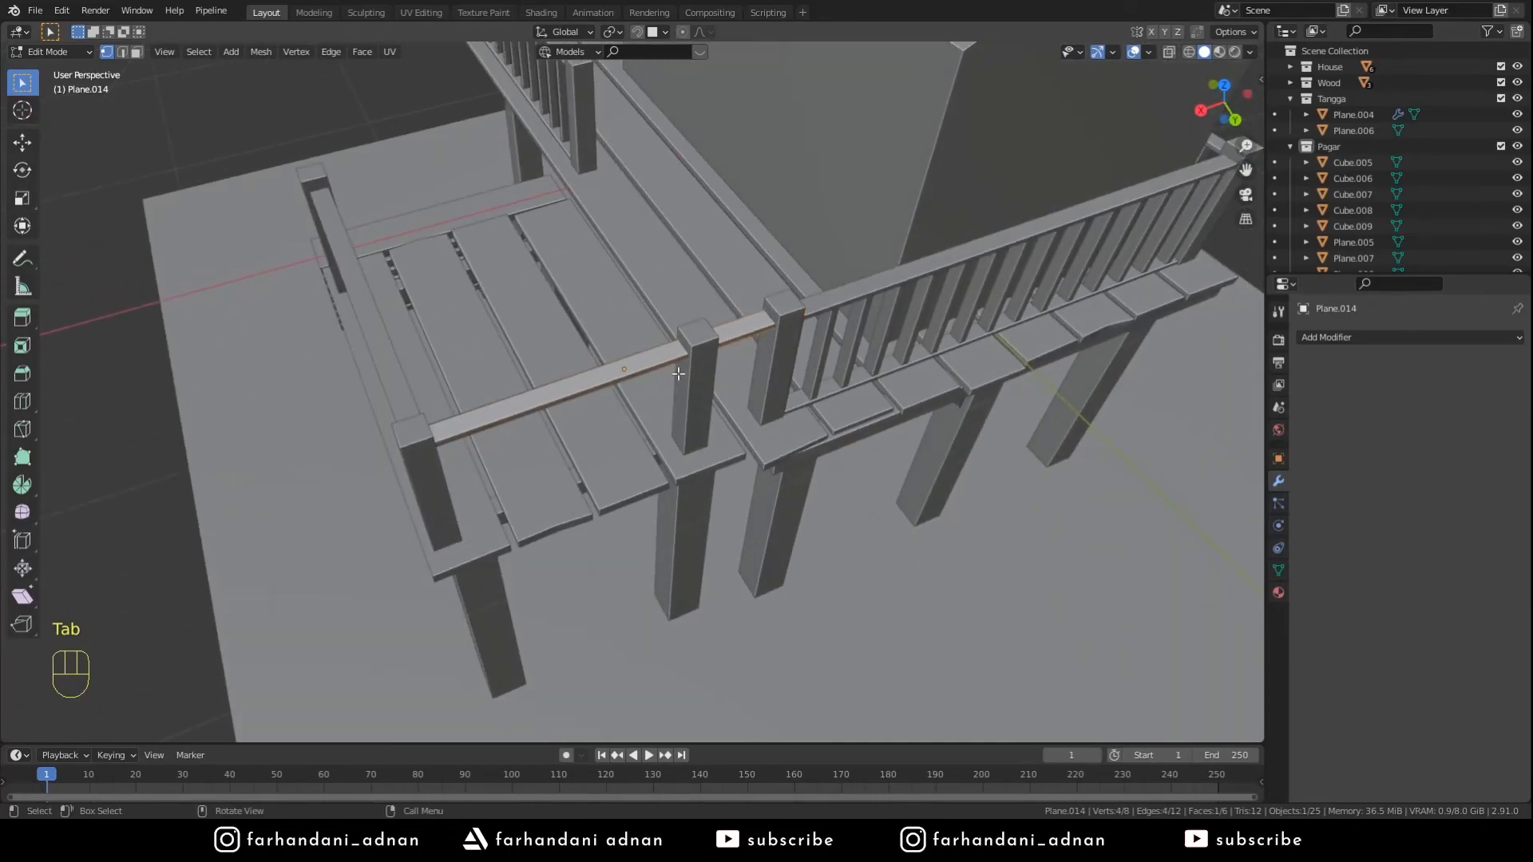
pyautogui.press('g')
pyautogui.click(663, 367)
pyautogui.press('Tab')
# - Join the extension's two upper rails into one object and save the file
pyautogui.moveTo(662, 365); pyautogui.dragTo(647, 310, button='middle')
pyautogui.hotkey('ctrl', 'j')
pyautogui.hotkey('ctrl', 's')
# - Duplicate the joined rails straight down along Z as lower rails just above the floor, and deselect everything
pyautogui.hotkey('shift', 'd')
pyautogui.press('z')
pyautogui.click(626, 353)
pyautogui.press('a')
pyautogui.press('a')
pyautogui.press('a')
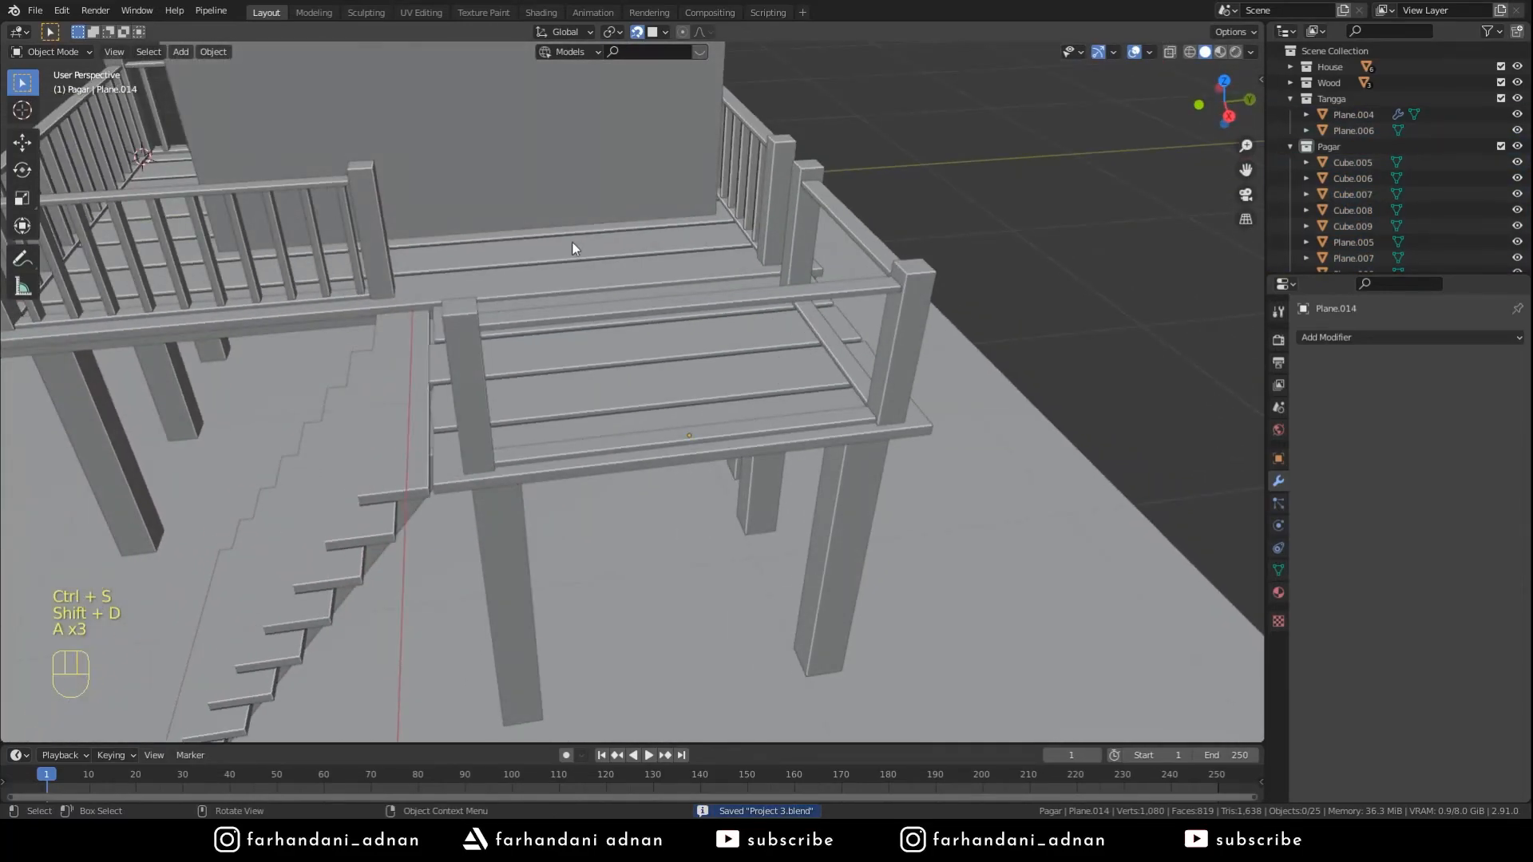
# - Duplicate the arrayed balusters beside the staircase and place the copy, with Z locked, between the extension's two outer posts
pyautogui.click(316, 208)
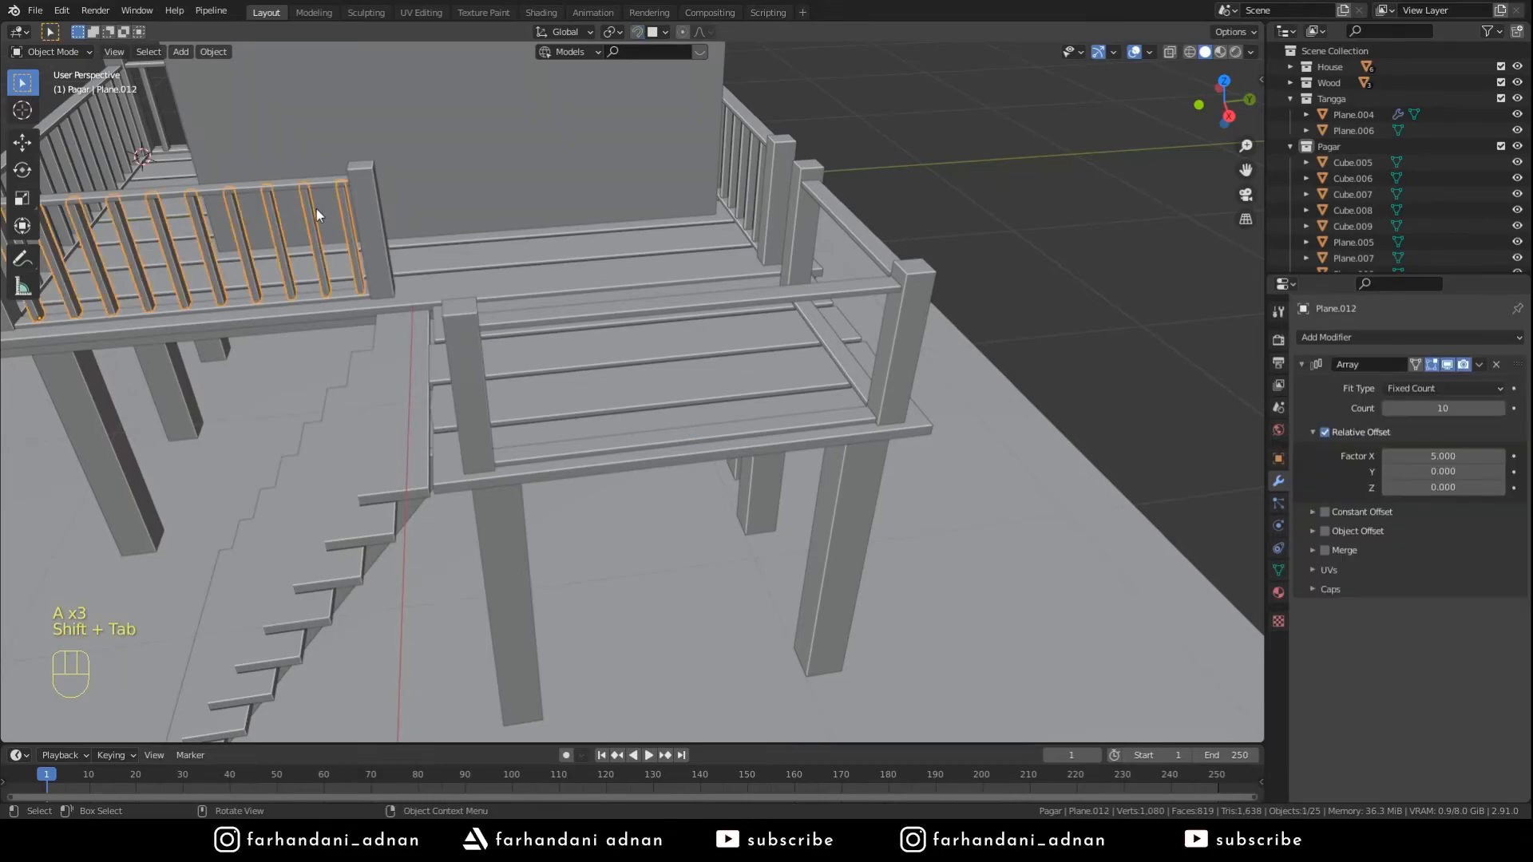
pyautogui.scroll(-5, 316, 208)
pyautogui.moveTo(316, 208); pyautogui.dragTo(678, 295, button='middle')
pyautogui.hotkey('shift', 'd')
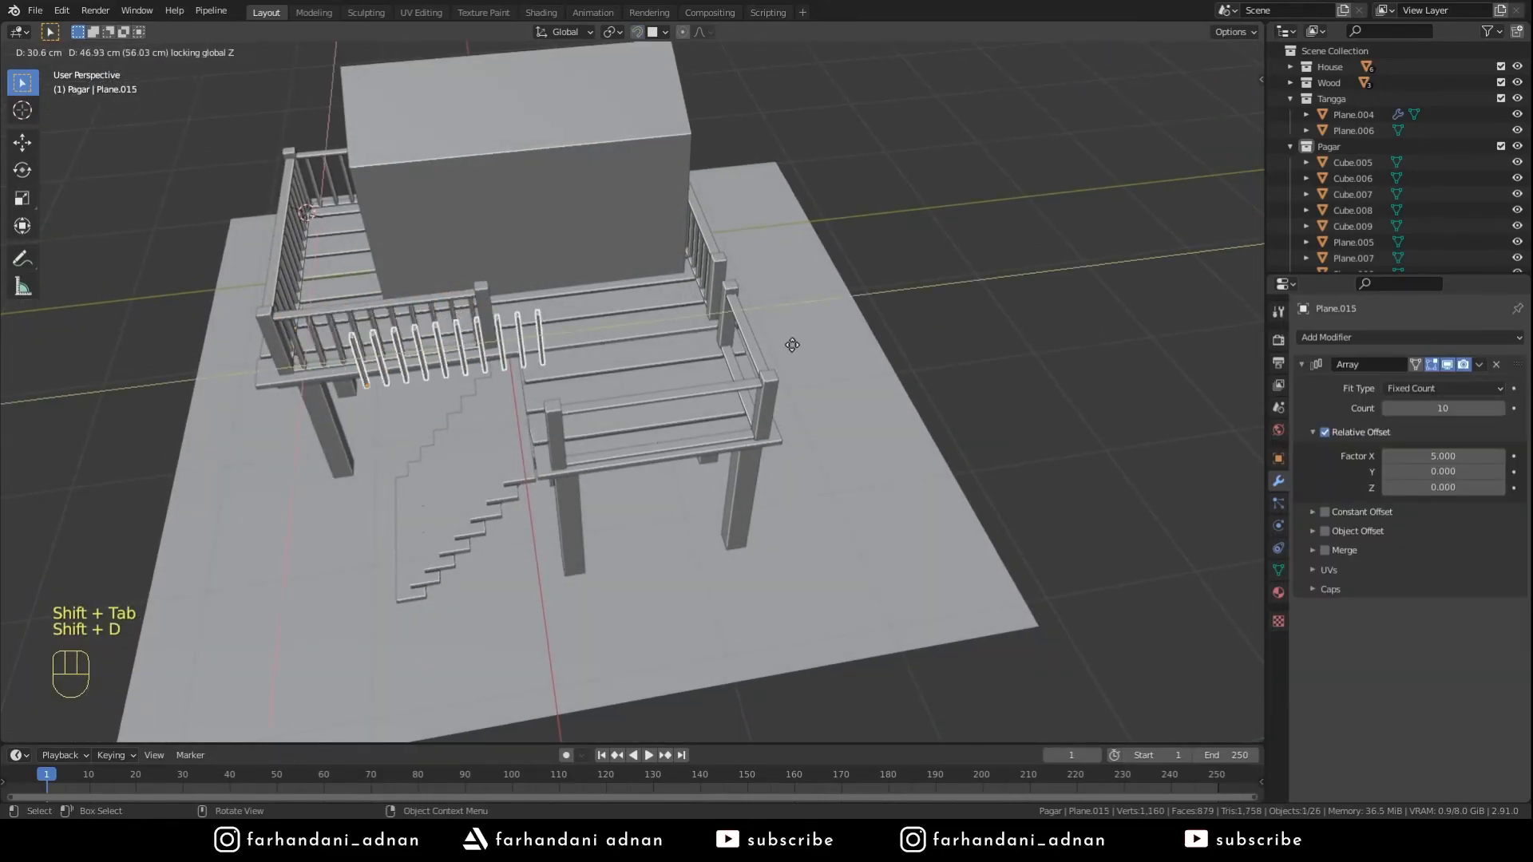
pyautogui.click(939, 433)
# - Duplicate the extension's outer balusters in place and rotate the copy 90° about the Z axis
pyautogui.scroll(5, 939, 433)
pyautogui.moveTo(845, 453); pyautogui.dragTo(692, 425, button='middle')
pyautogui.scroll(-3, 909, 432)
pyautogui.hotkey('shift', 'd')
pyautogui.write('r')
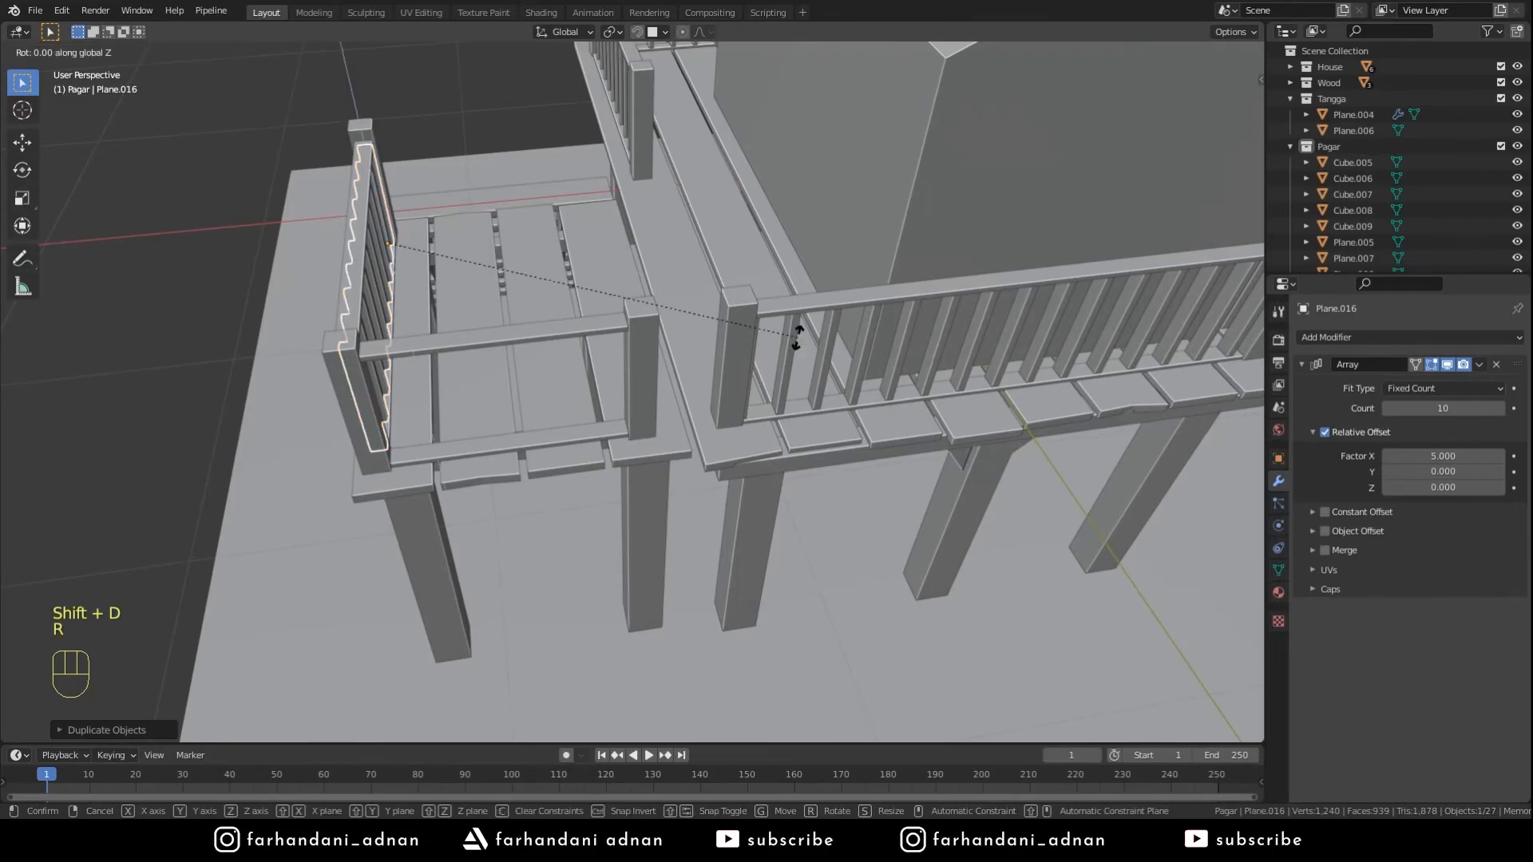
pyautogui.write('90')
pyautogui.press('Return')
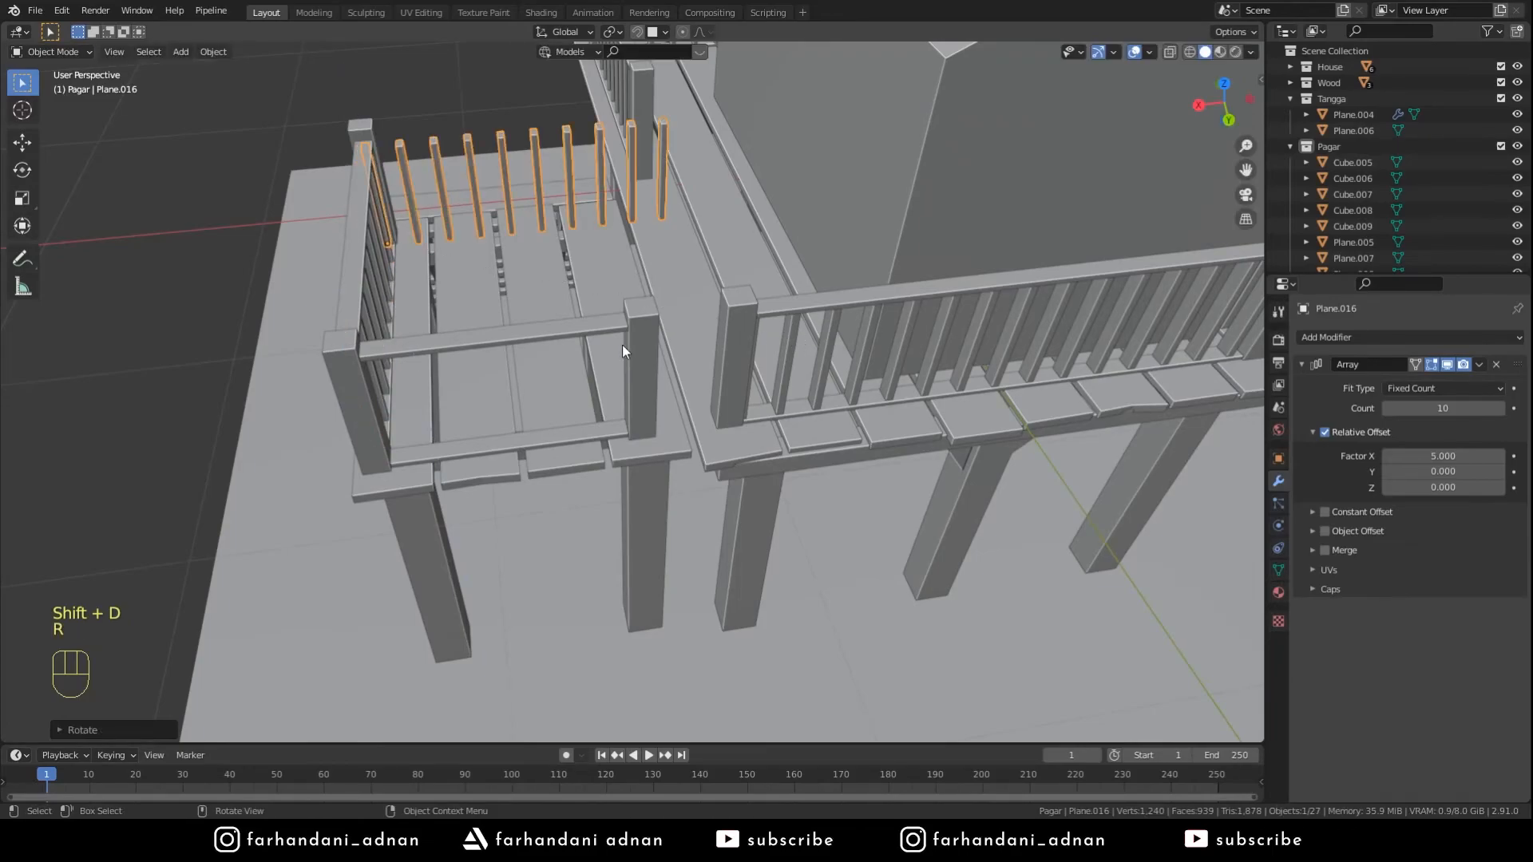
# - Move the rotated balusters, with Z locked, into line with the extension's shorter side rails, starting at the corner post
pyautogui.press('g')
pyautogui.hotkey('shift', 'z')
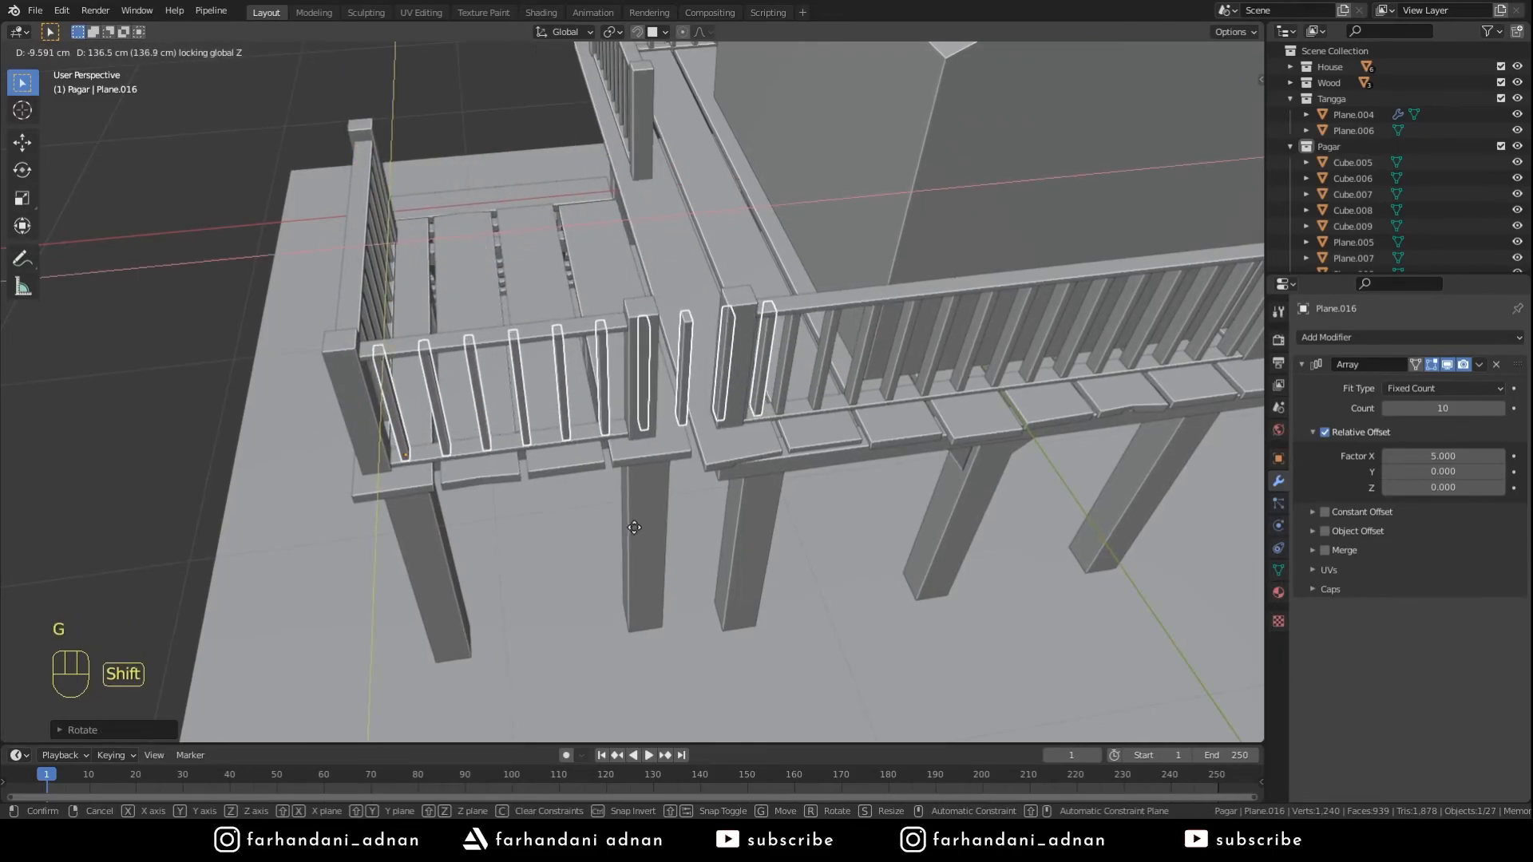
pyautogui.click(634, 527)
# - Set the short side balusters' Array count to 6
pyautogui.click(1387, 408)
pyautogui.click(1387, 408)
pyautogui.click(1387, 407)
pyautogui.click(1387, 408)
pyautogui.scroll(-5, 636, 381)
pyautogui.moveTo(635, 380); pyautogui.dragTo(847, 431, button='middle')
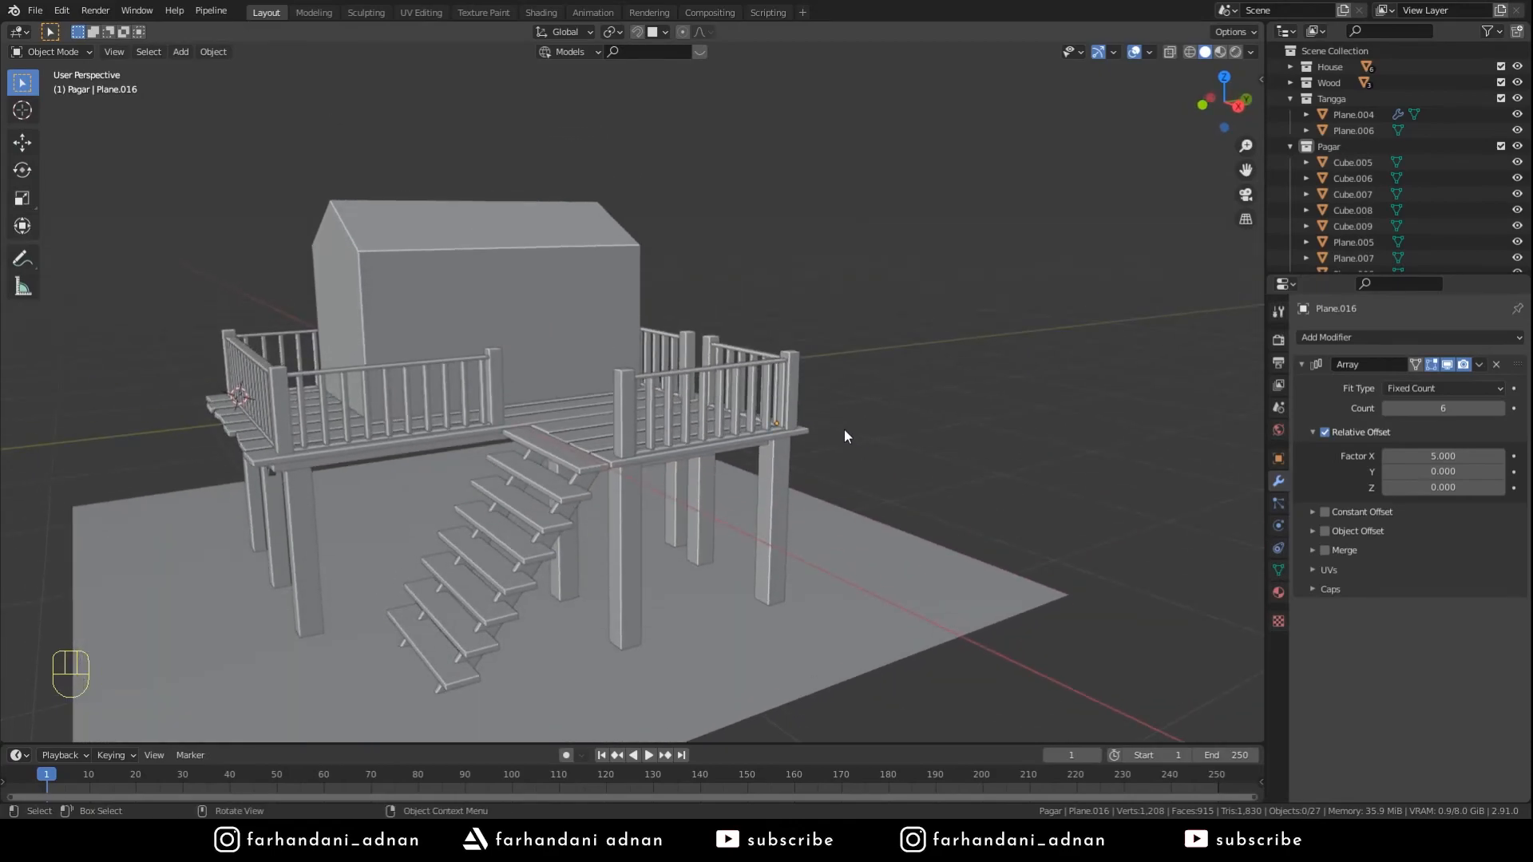
# - Apply the Array modifiers of both baluster sets on the platform extension
pyautogui.moveTo(629, 404); pyautogui.dragTo(768, 401, button='middle')
pyautogui.click(768, 401)
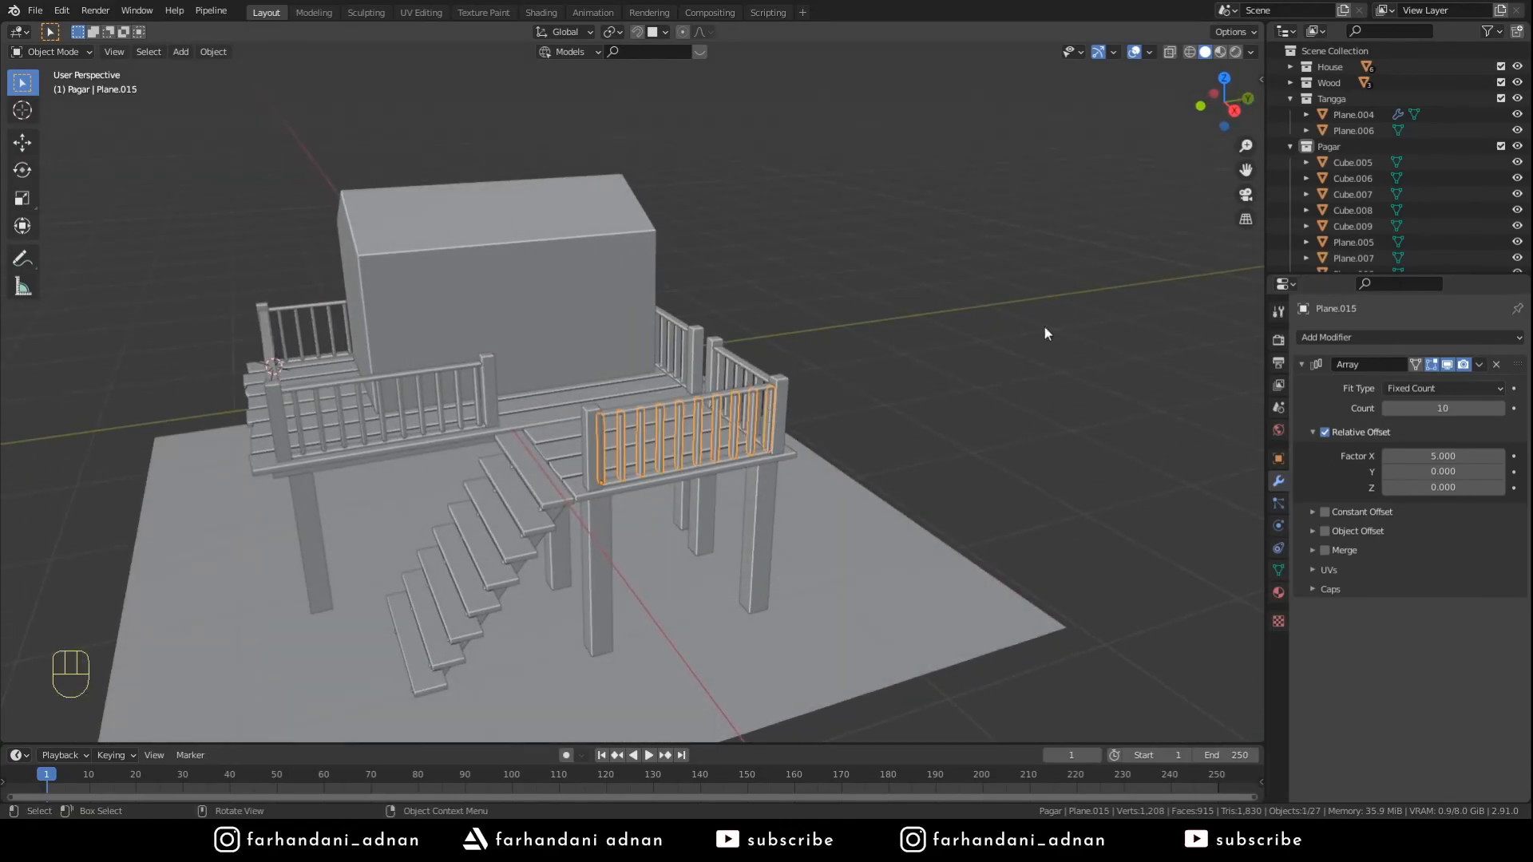
pyautogui.click(1480, 364)
pyautogui.click(1463, 379)
pyautogui.click(733, 369)
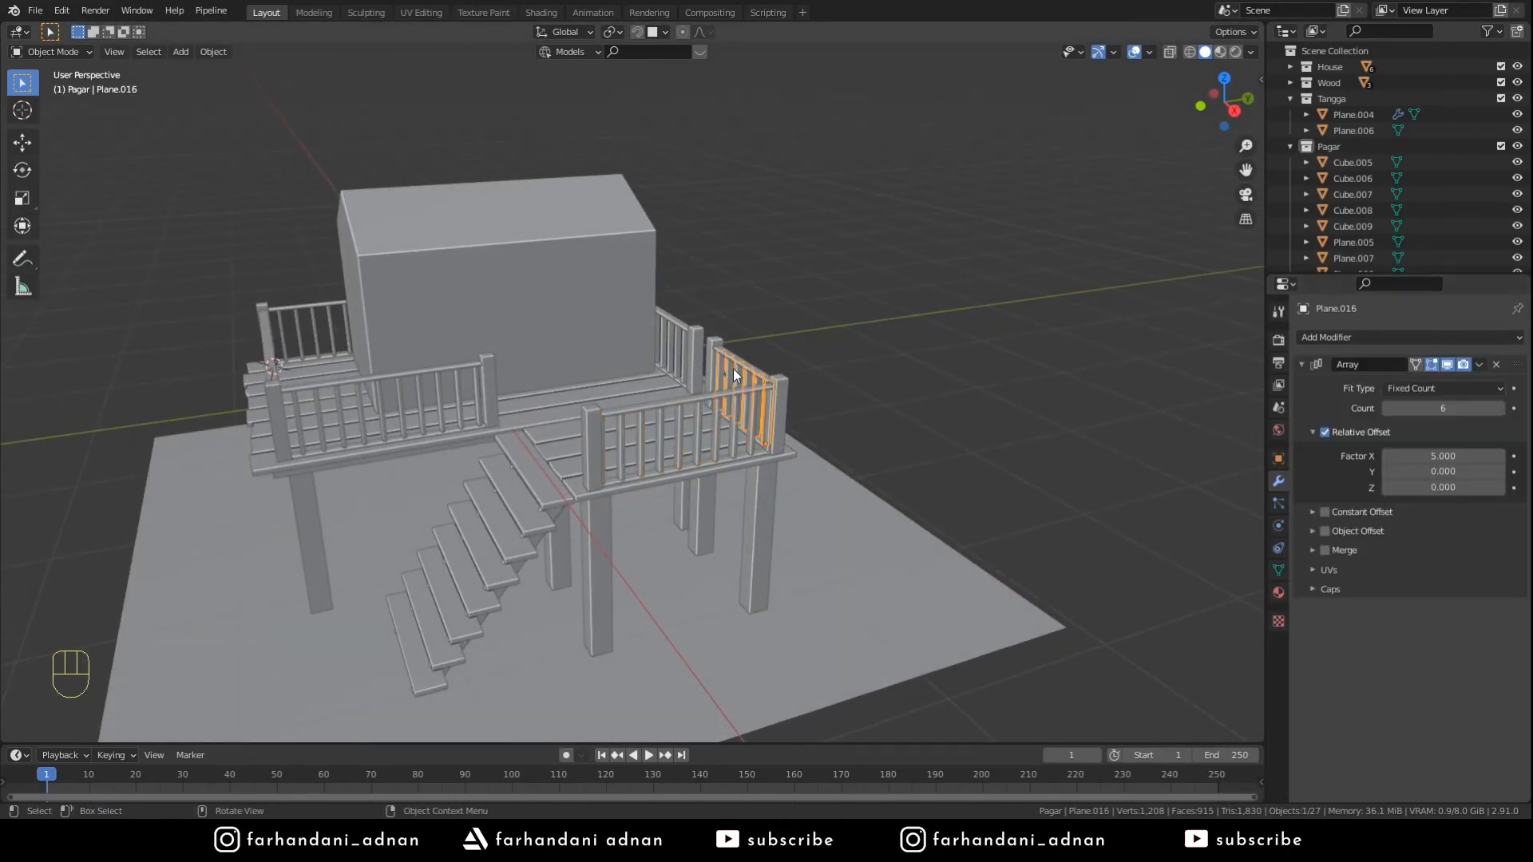
pyautogui.click(1477, 365)
pyautogui.click(1459, 379)
# - Apply the Array modifiers of the balusters at the gable end near the extension and of those behind the house
pyautogui.moveTo(718, 335); pyautogui.dragTo(839, 290, button='middle')
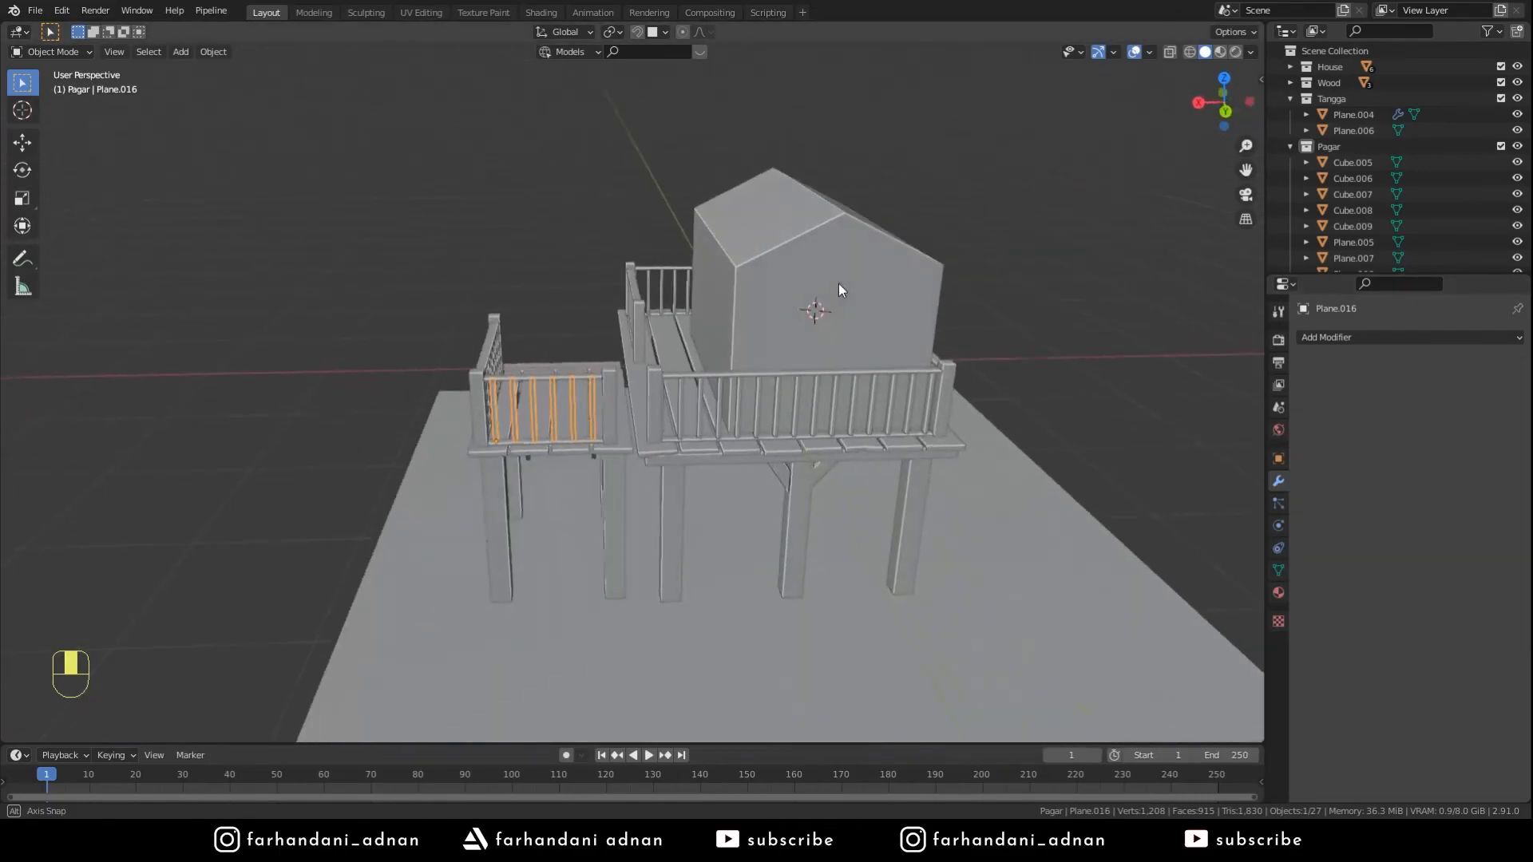
pyautogui.click(728, 389)
pyautogui.click(1473, 367)
pyautogui.click(1464, 381)
pyautogui.moveTo(839, 343); pyautogui.dragTo(856, 481, button='middle')
pyautogui.click(880, 486)
pyautogui.click(906, 486)
pyautogui.click(1479, 365)
pyautogui.click(1465, 381)
# - Apply the Array modifiers of the balusters at the gable end away from the extension and of the stair treads
pyautogui.moveTo(1234, 324); pyautogui.dragTo(926, 345, button='middle')
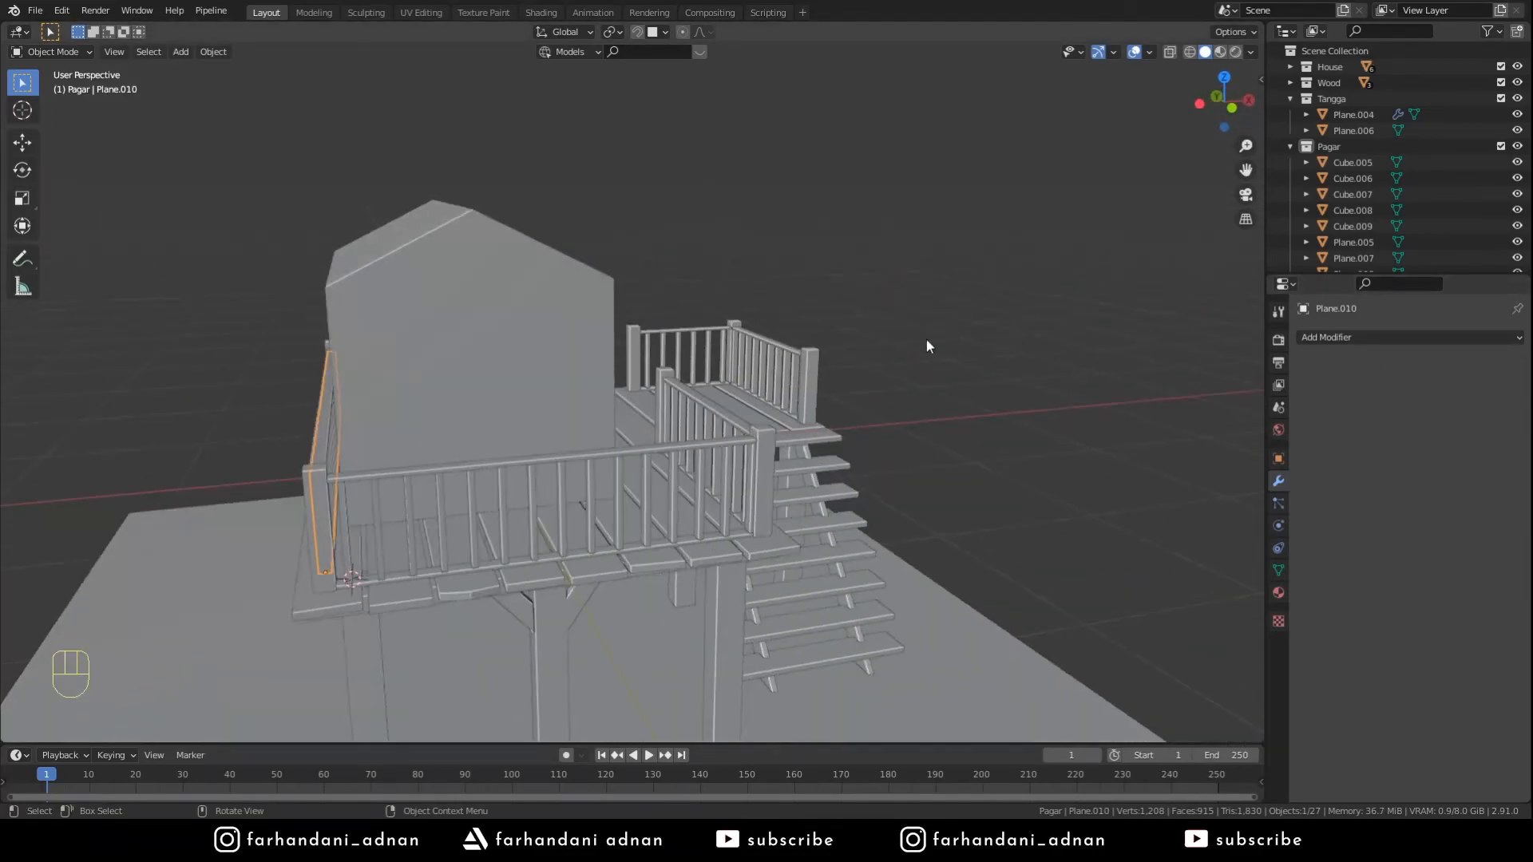
pyautogui.click(738, 487)
pyautogui.click(1480, 366)
pyautogui.click(1465, 382)
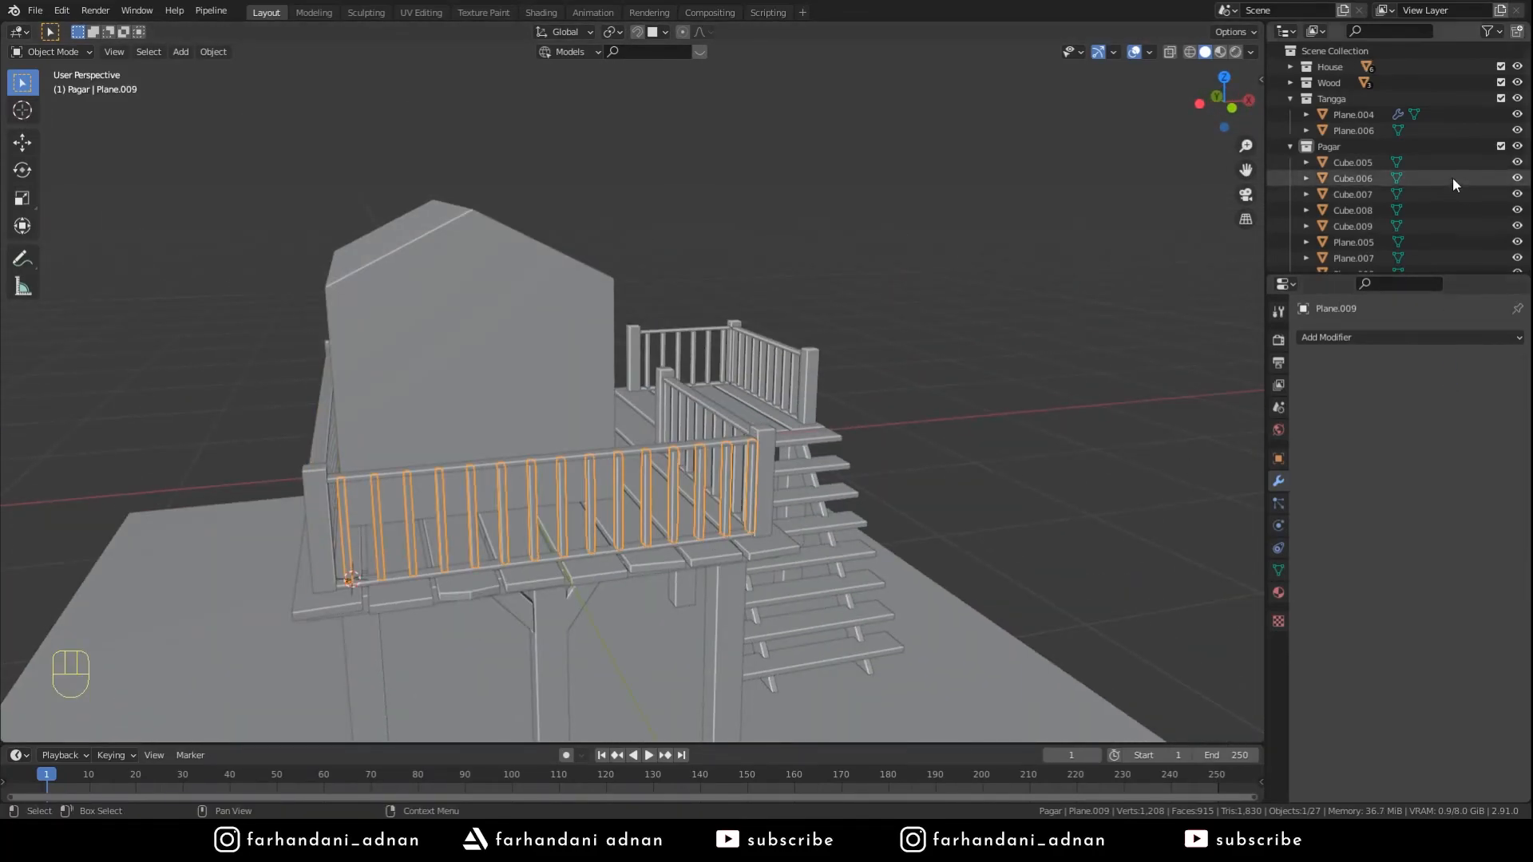
pyautogui.click(1355, 115)
pyautogui.click(1479, 364)
pyautogui.click(1486, 364)
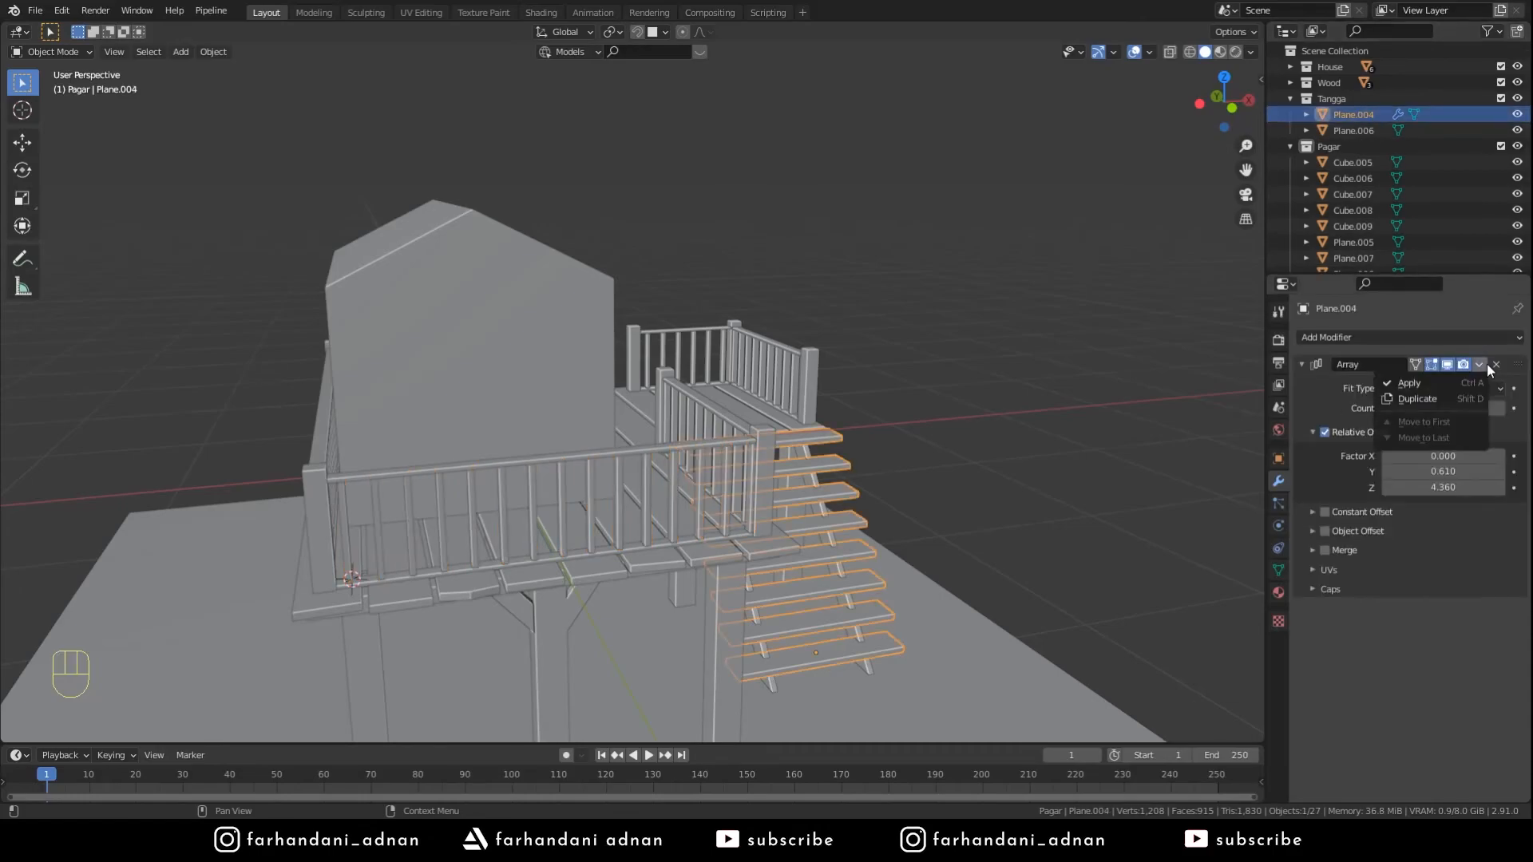
pyautogui.click(1437, 383)
# - Apply the Array modifier of the front balusters beside the staircase (Plane.012) and deselect everything
pyautogui.scroll(-5, 1468, 169)
pyautogui.click(1468, 193)
pyautogui.click(1479, 364)
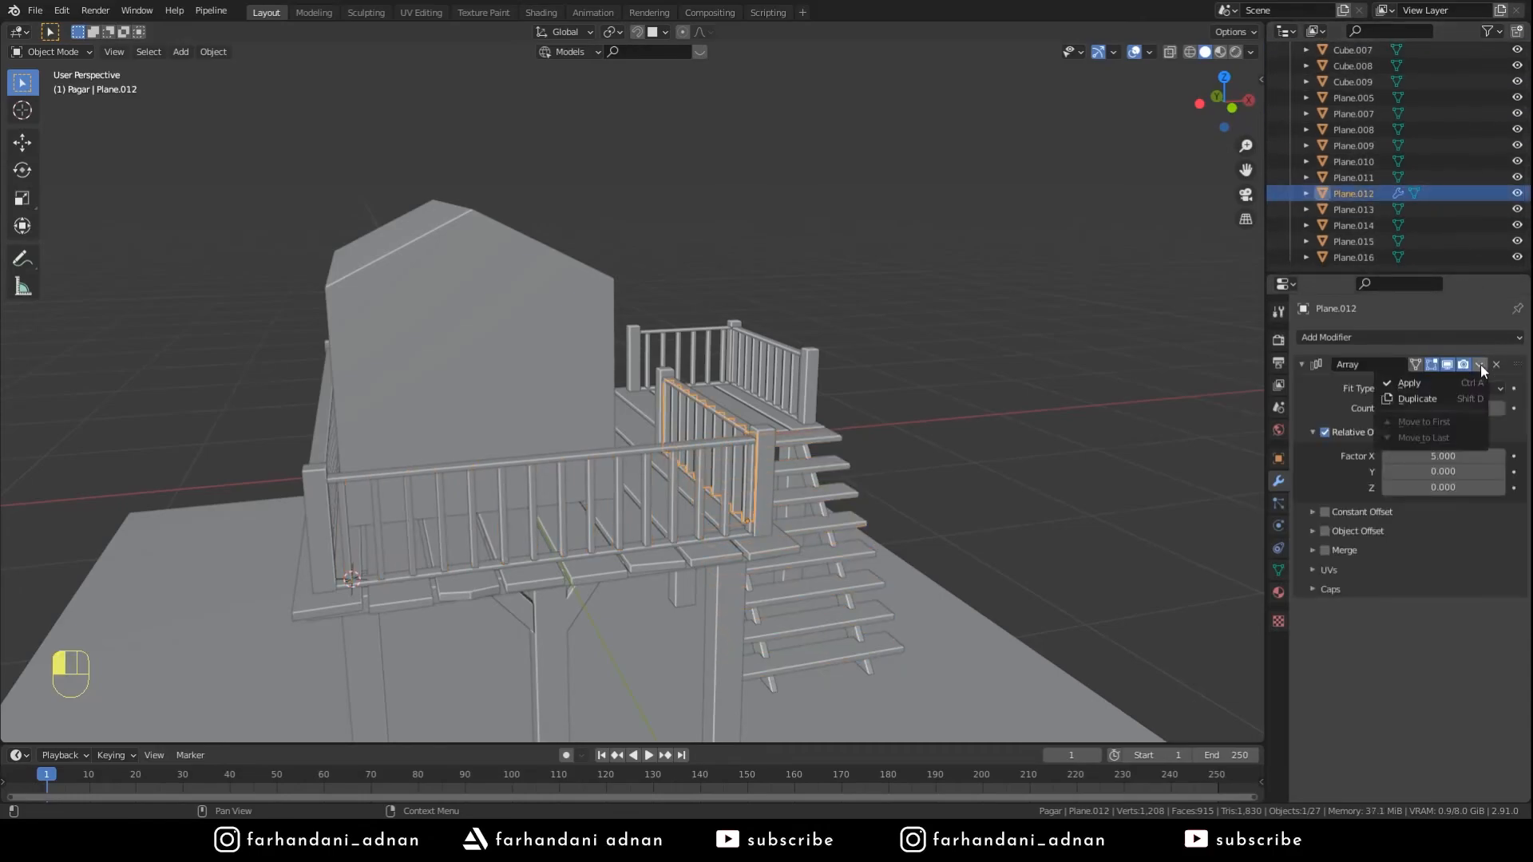
pyautogui.click(1448, 383)
pyautogui.press('a')
pyautogui.moveTo(1061, 218); pyautogui.dragTo(790, 304, button='middle')
pyautogui.press('a')
pyautogui.press('a')
pyautogui.scroll(-5, 878, 269)
pyautogui.scroll(2, 790, 304)
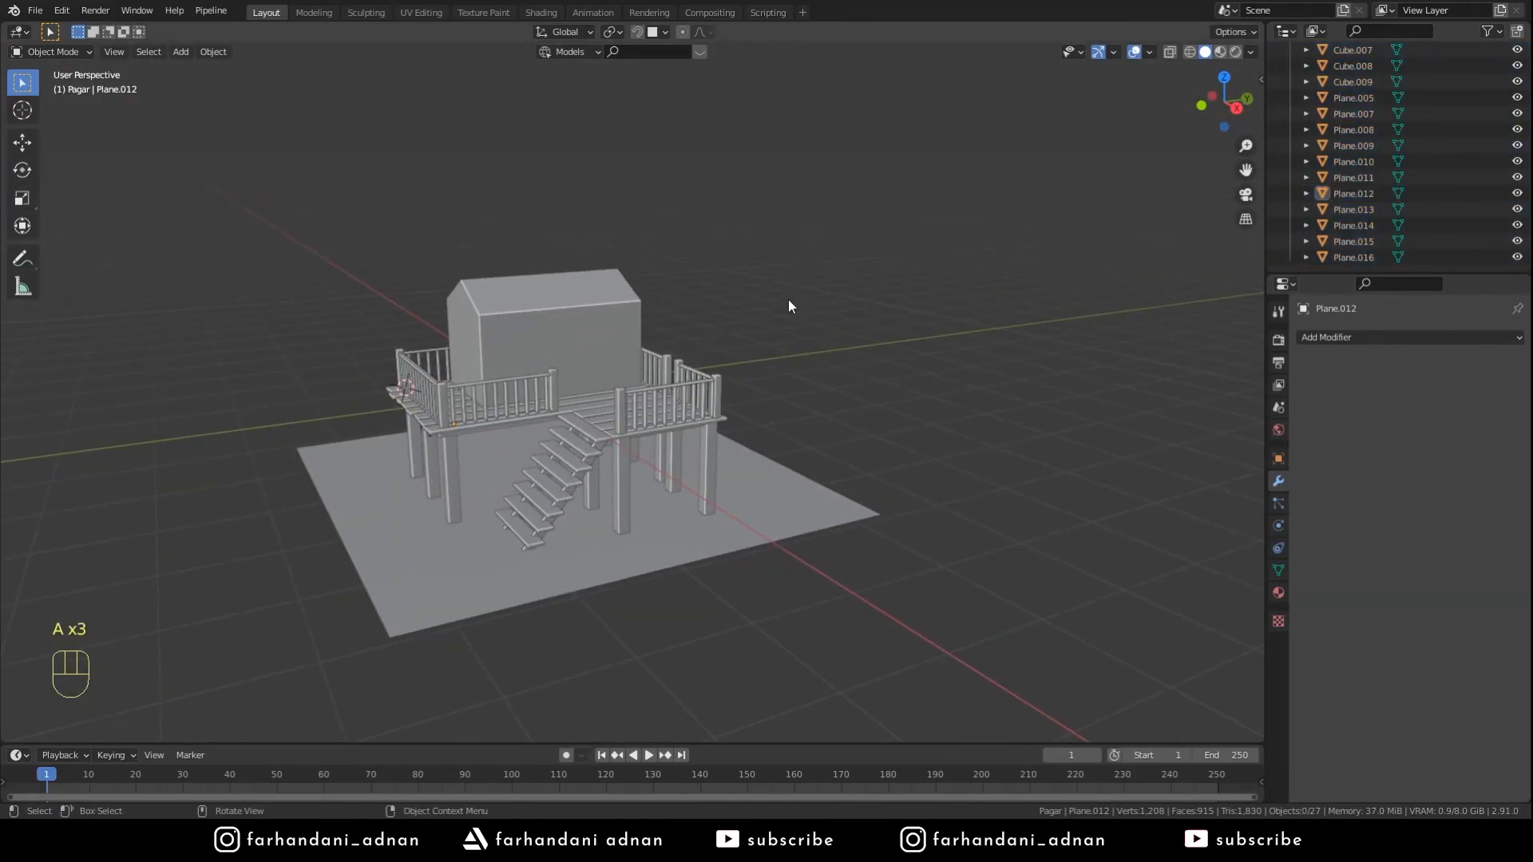